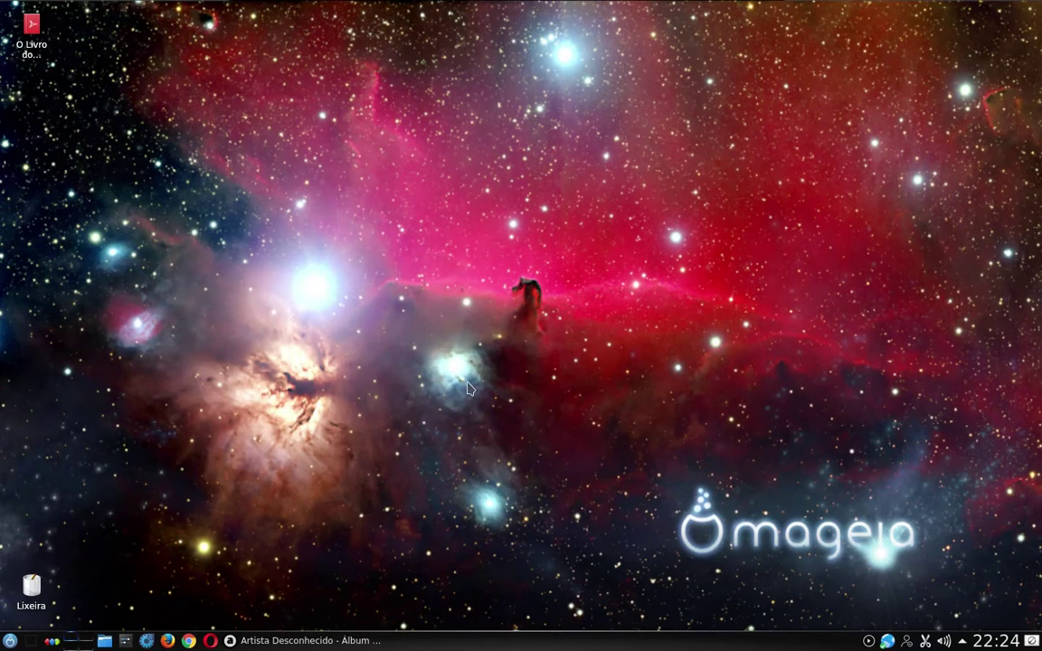
{"action": "key", "text": "alt+space"}
{"action": "type", "text": "monitor"}
{"action": "left_click", "coordinate": [533, 343]}
Search the command runner for "mo", launch KSysGuard from the results, and move its window away from the screen corner
{"action": "key", "text": "alt+F2"}
{"action": "type", "text": "mo"}
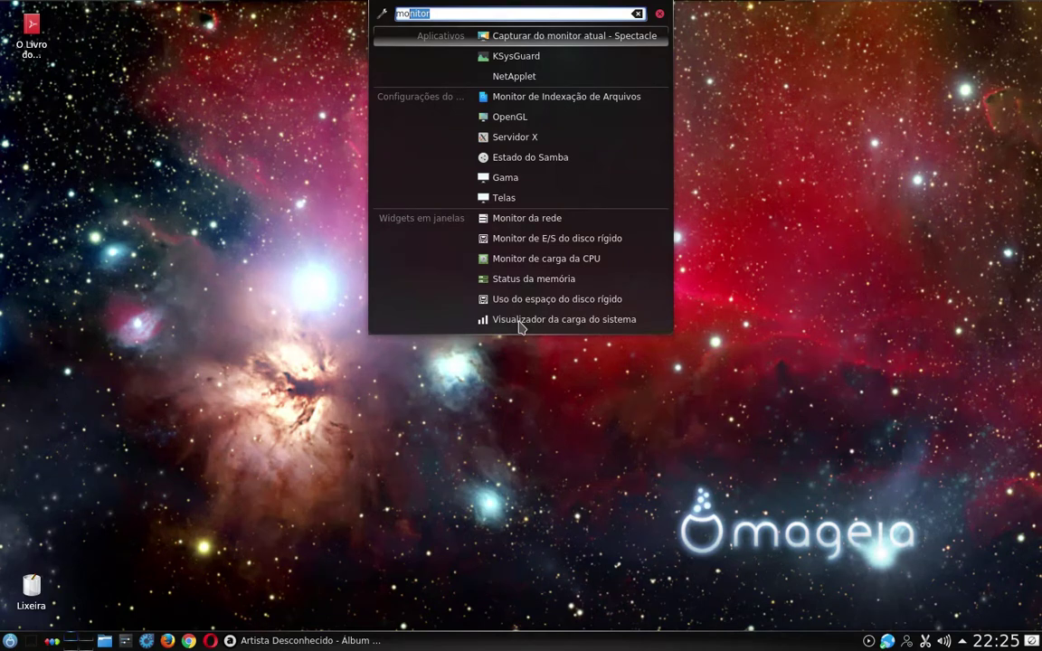
{"action": "key", "text": "BackSpace"}
{"action": "key", "text": "BackSpace"}
{"action": "key", "text": "BackSpace"}
{"action": "type", "text": "mo"}
{"action": "key", "text": "Down"}
{"action": "key", "text": "Return"}
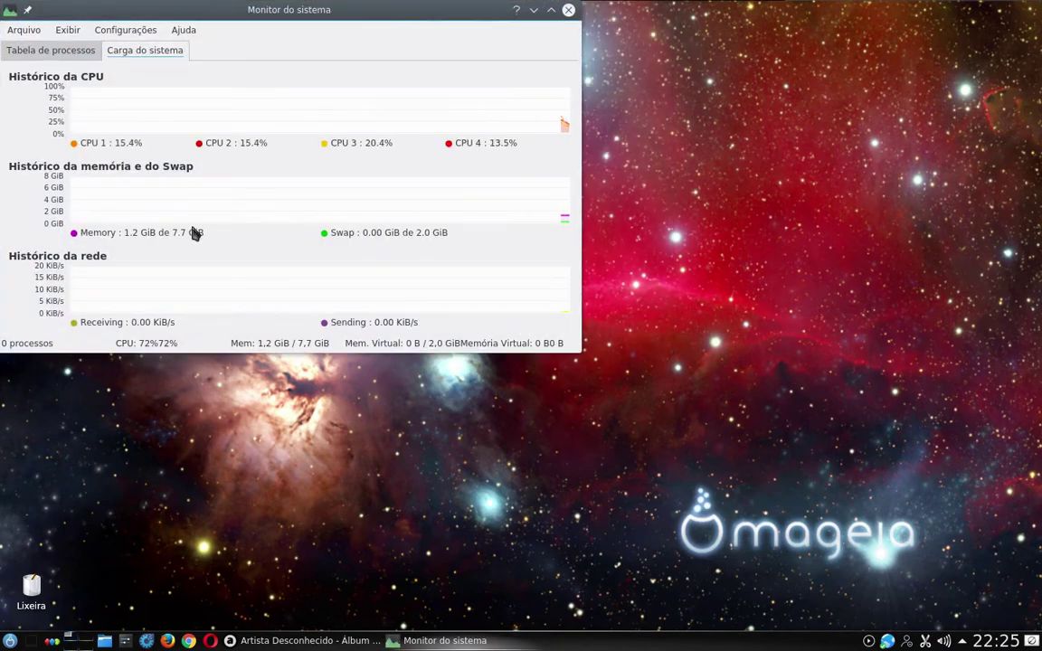
{"action": "left_click_drag", "start_coordinate": [276, 12], "coordinate": [391, 47]}
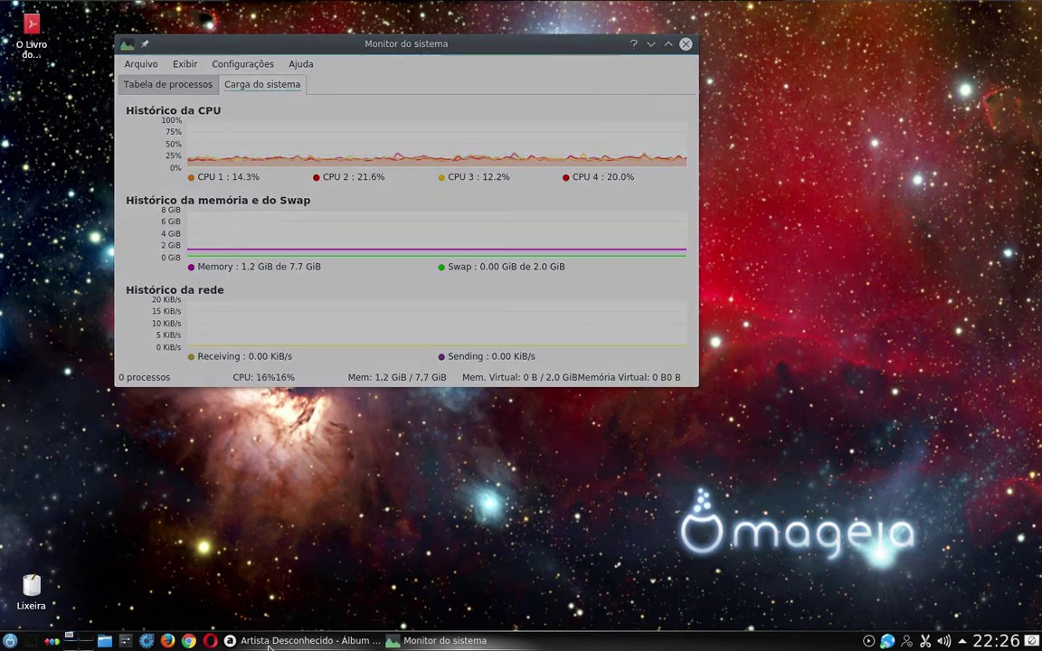
Bring up the Audacious player window over the system monitor and minimize it again
{"action": "left_click", "coordinate": [353, 540]}
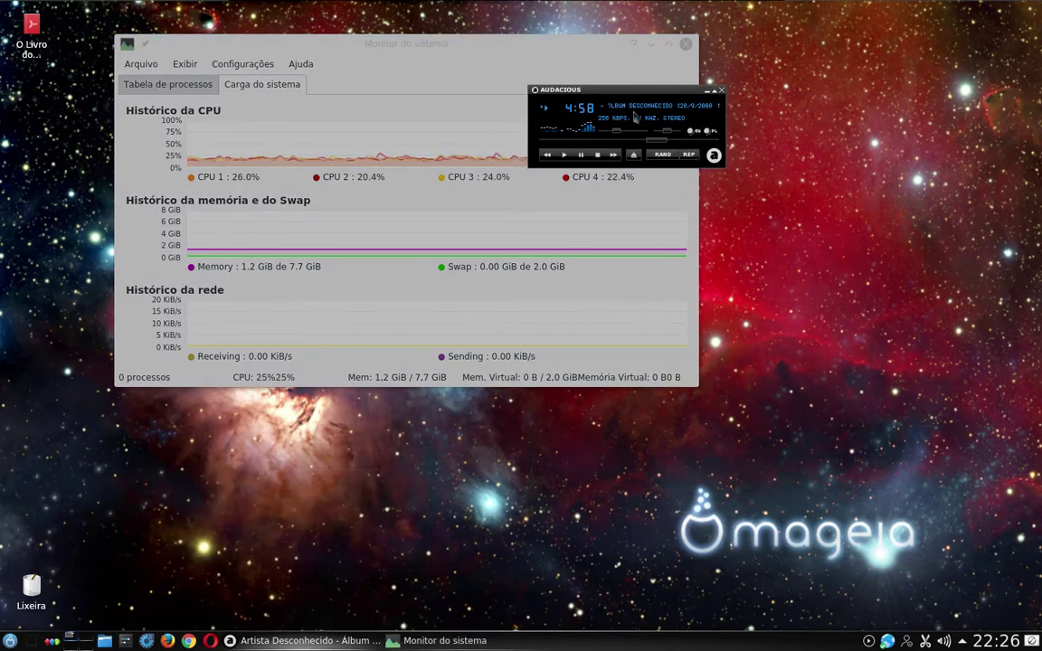
{"action": "left_click", "coordinate": [712, 90]}
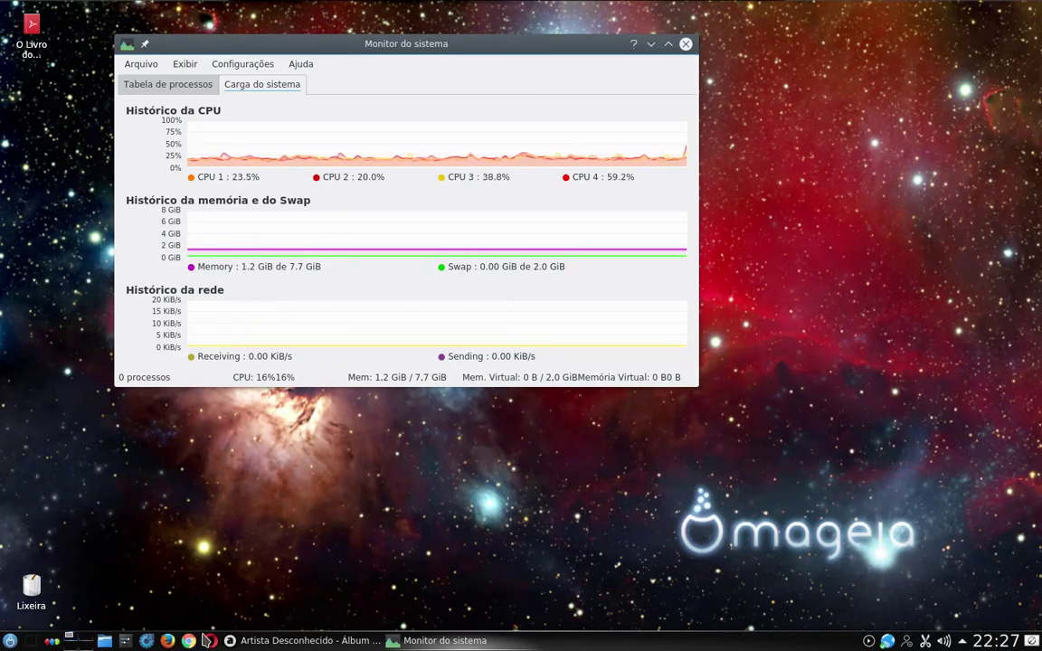
Launch Firefox, check its memory impact in the system monitor, and close the browser, leaving the monitor window nearer the screen centre
{"action": "left_click", "coordinate": [167, 641]}
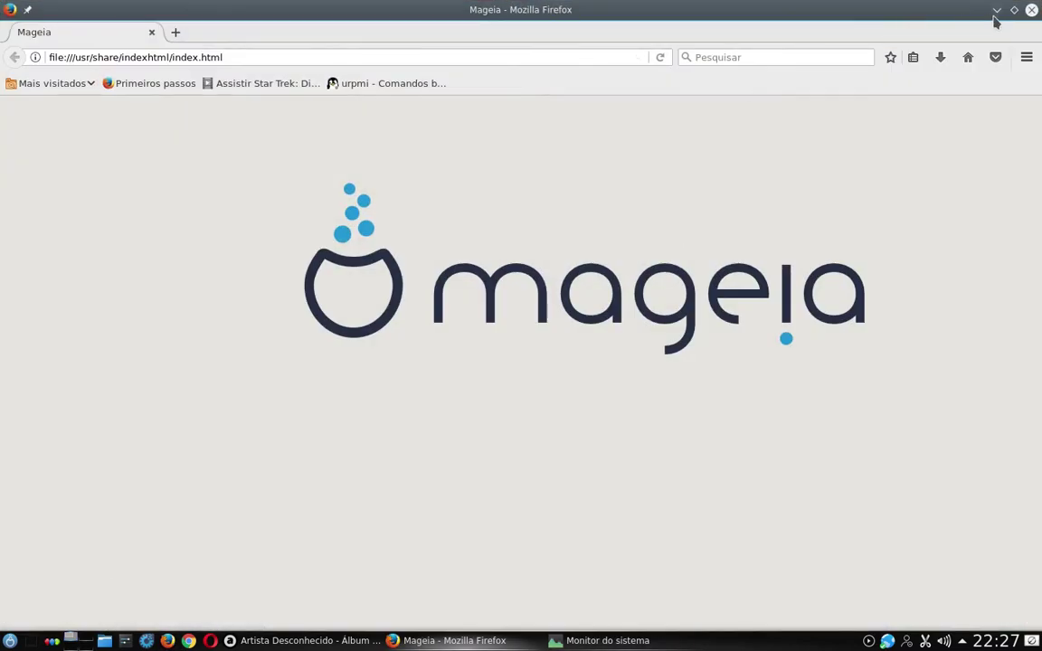
{"action": "left_click", "coordinate": [997, 11]}
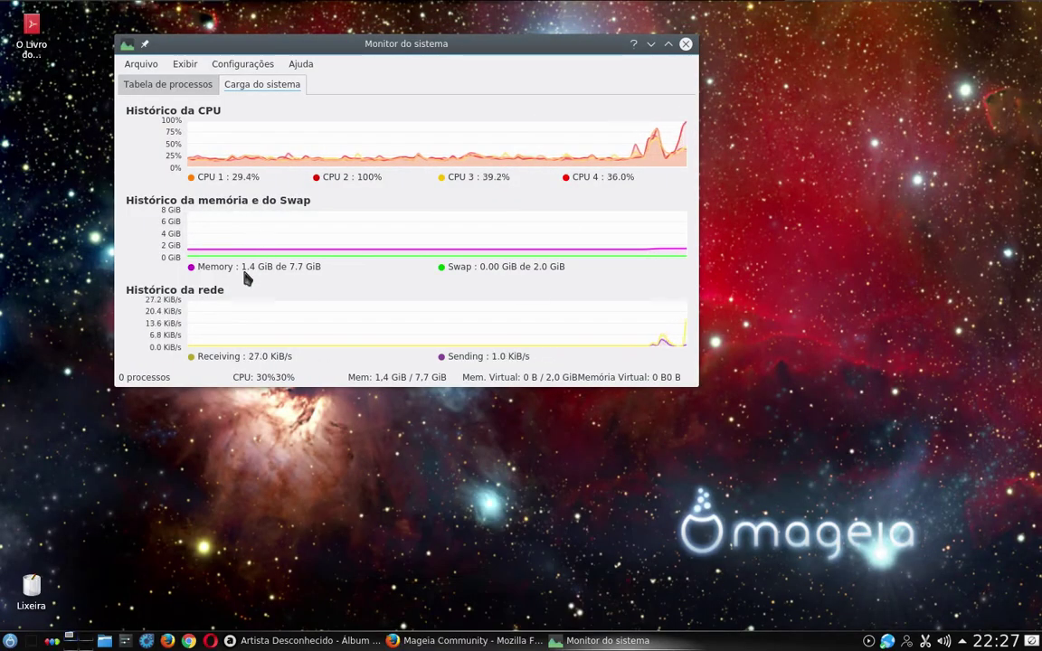
{"action": "left_click", "coordinate": [471, 641]}
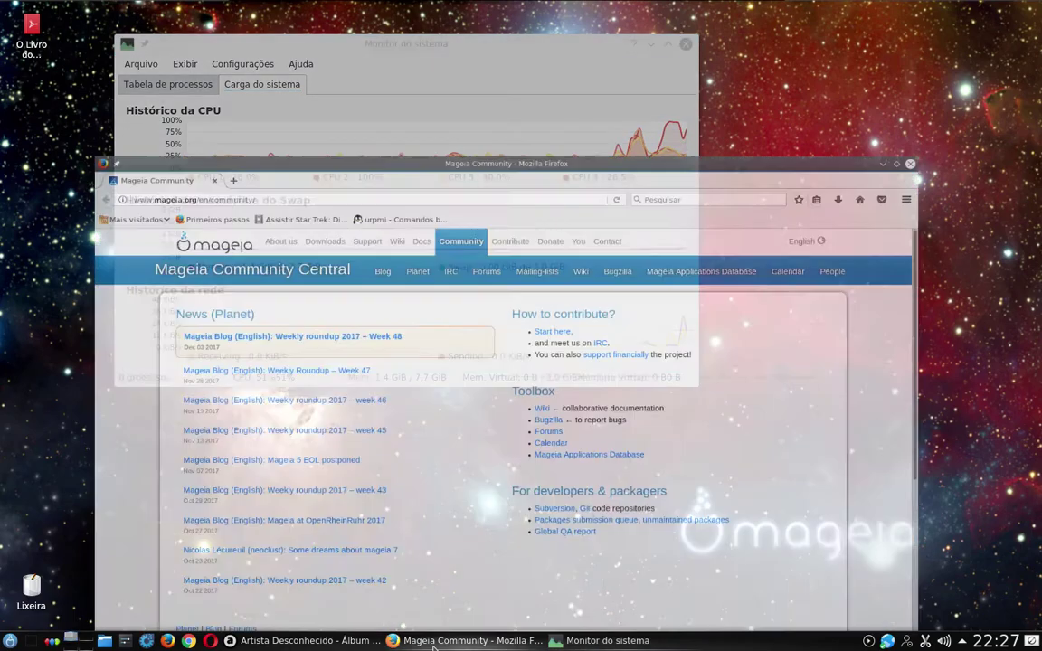
{"action": "left_click", "coordinate": [1031, 11]}
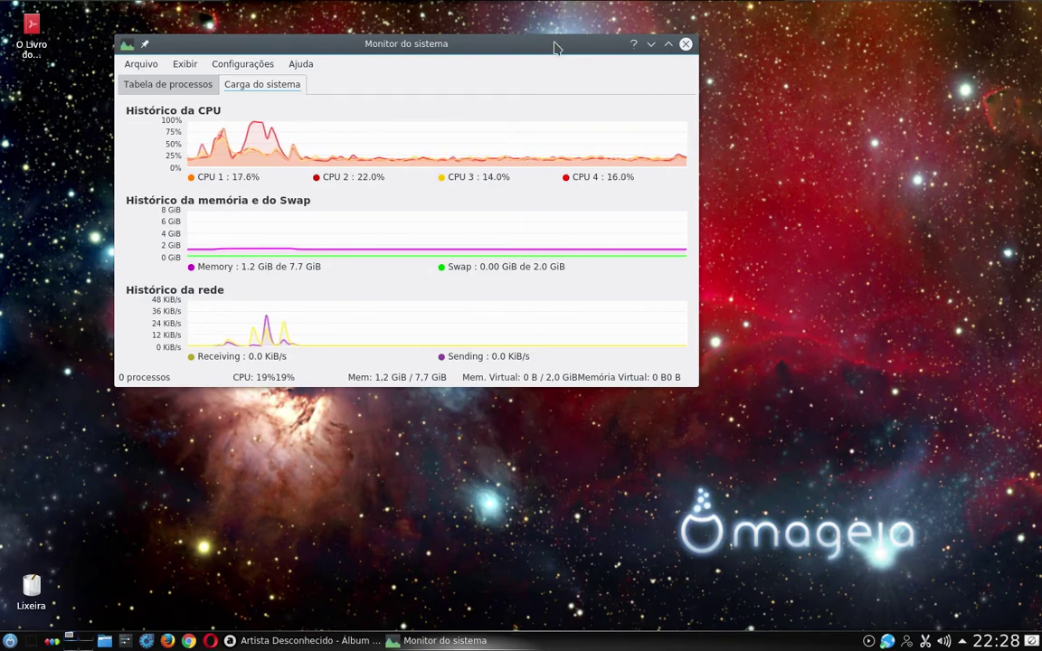
{"action": "left_click_drag", "start_coordinate": [503, 41], "coordinate": [582, 90]}
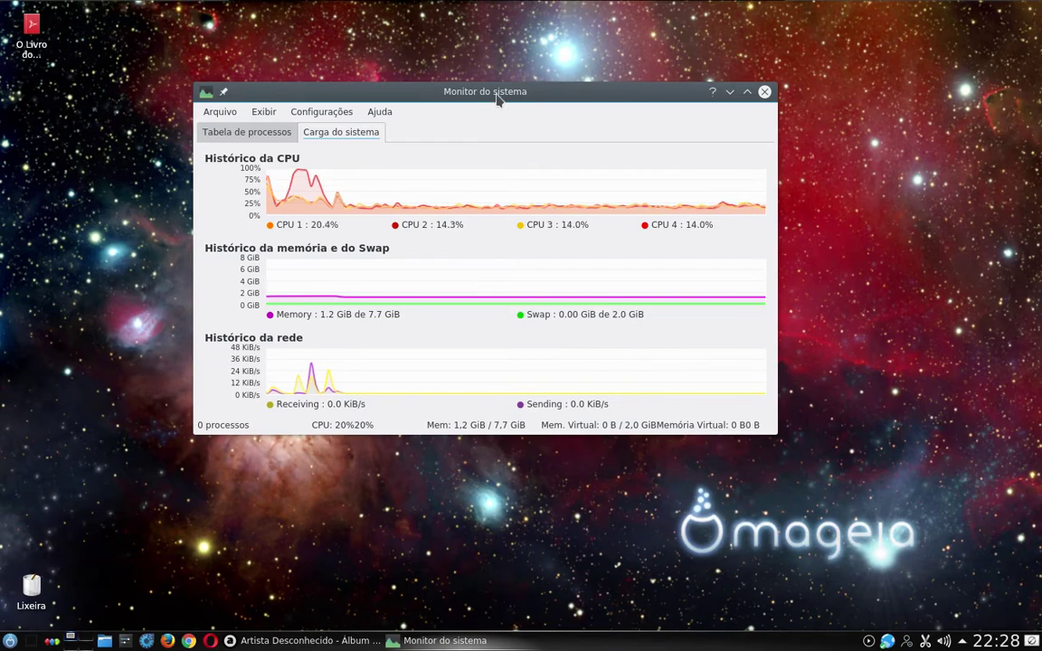
Launch Opera, open an additional Speed Dial tab, and return to the Diolinux article tab
{"action": "left_click", "coordinate": [211, 642]}
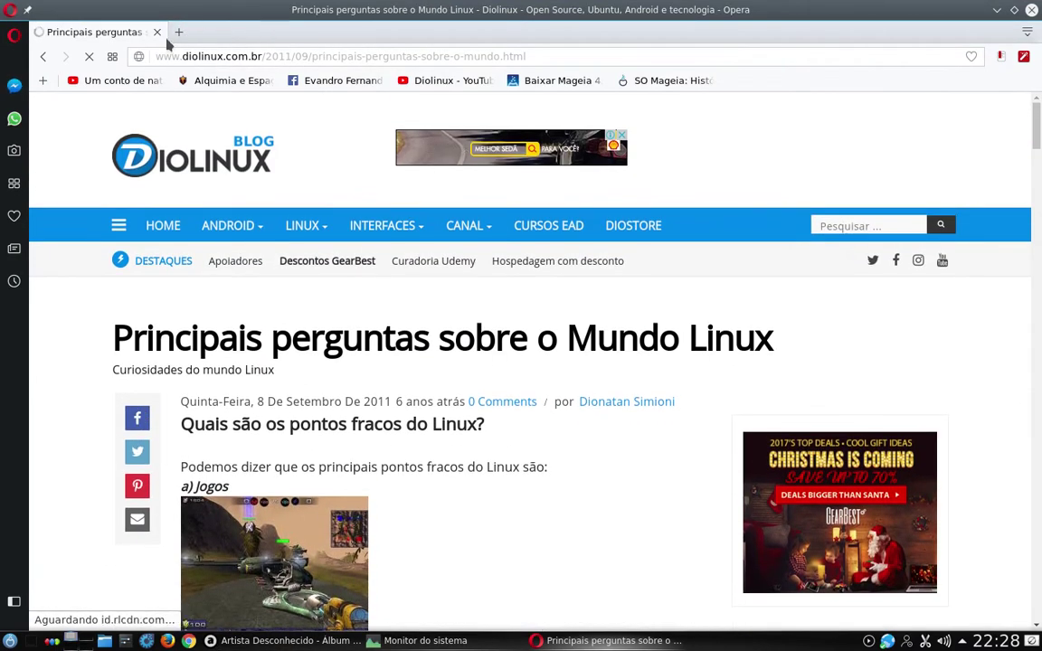
{"action": "left_click", "coordinate": [180, 32]}
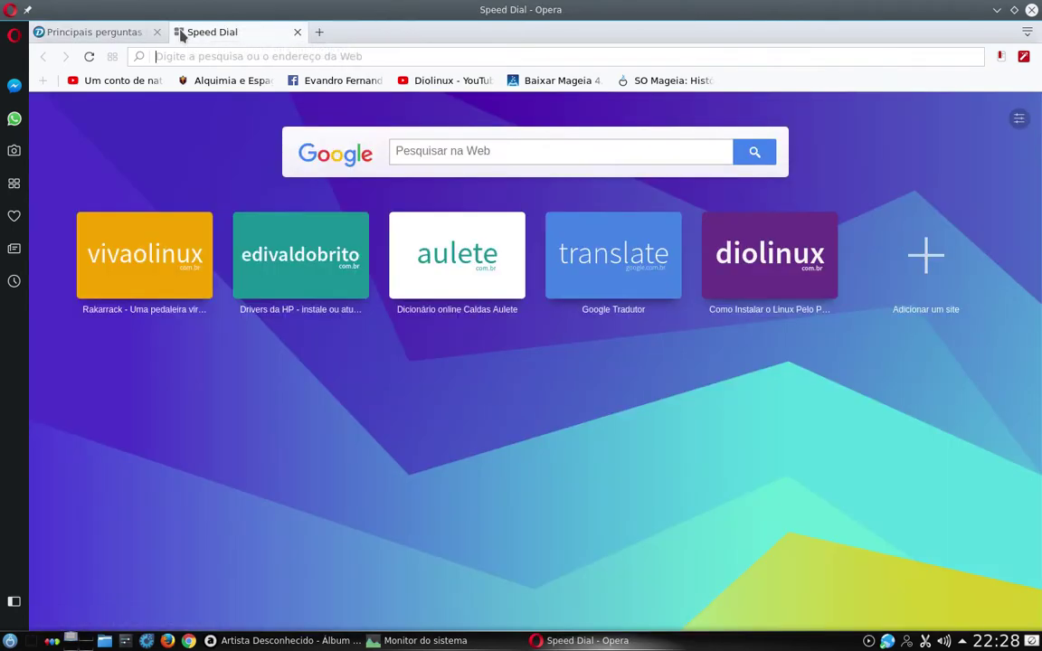
{"action": "left_click", "coordinate": [136, 31]}
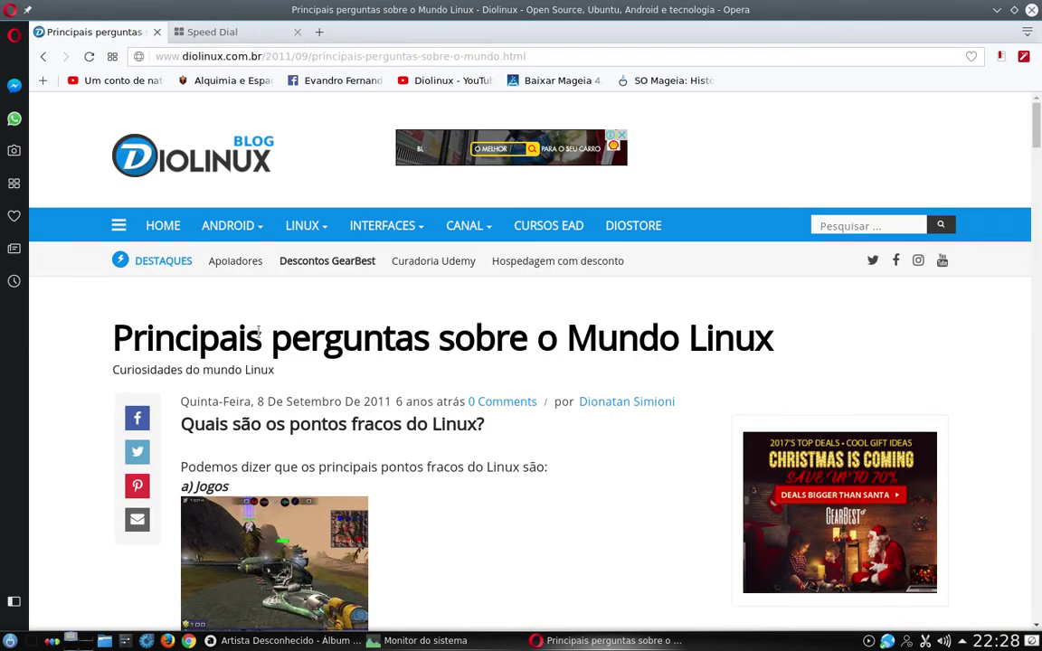
Highlight the Diolinux article's headline, close the article's tab, and return to the system monitor with Opera closed
{"action": "left_click_drag", "start_coordinate": [145, 338], "coordinate": [786, 339]}
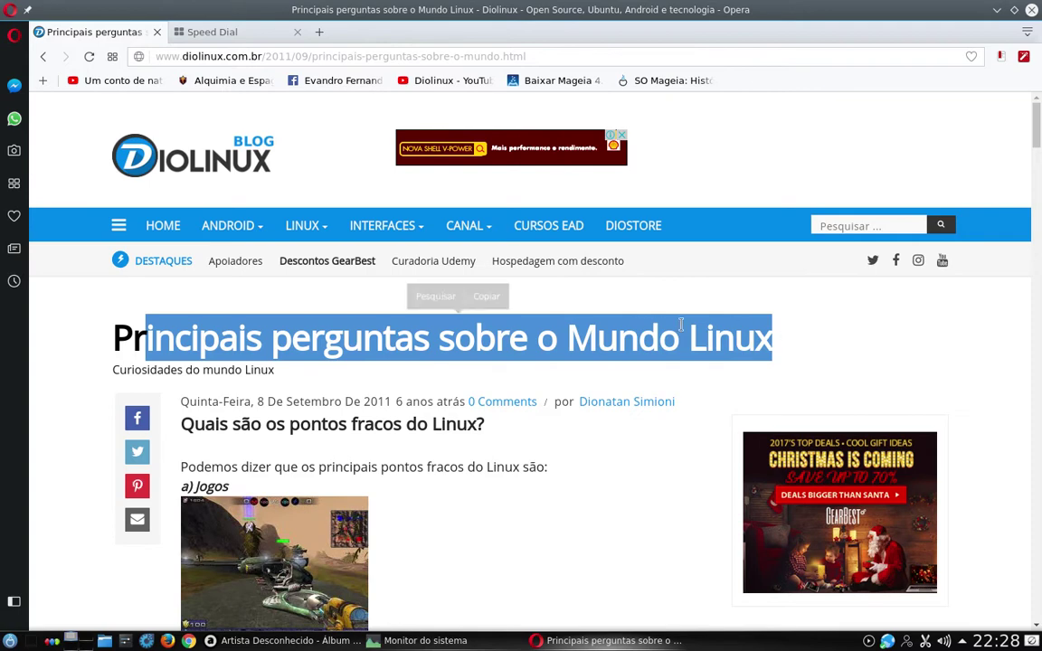
{"action": "left_click", "coordinate": [133, 351]}
{"action": "left_click_drag", "start_coordinate": [118, 334], "coordinate": [566, 339]}
{"action": "left_click", "coordinate": [156, 33]}
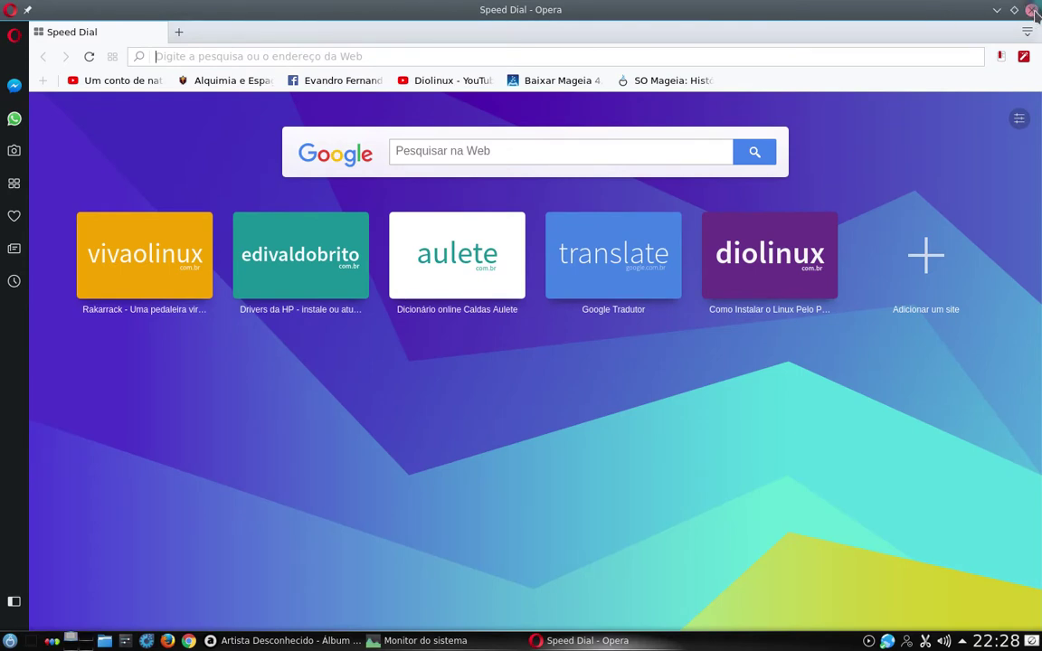
{"action": "left_click", "coordinate": [417, 640]}
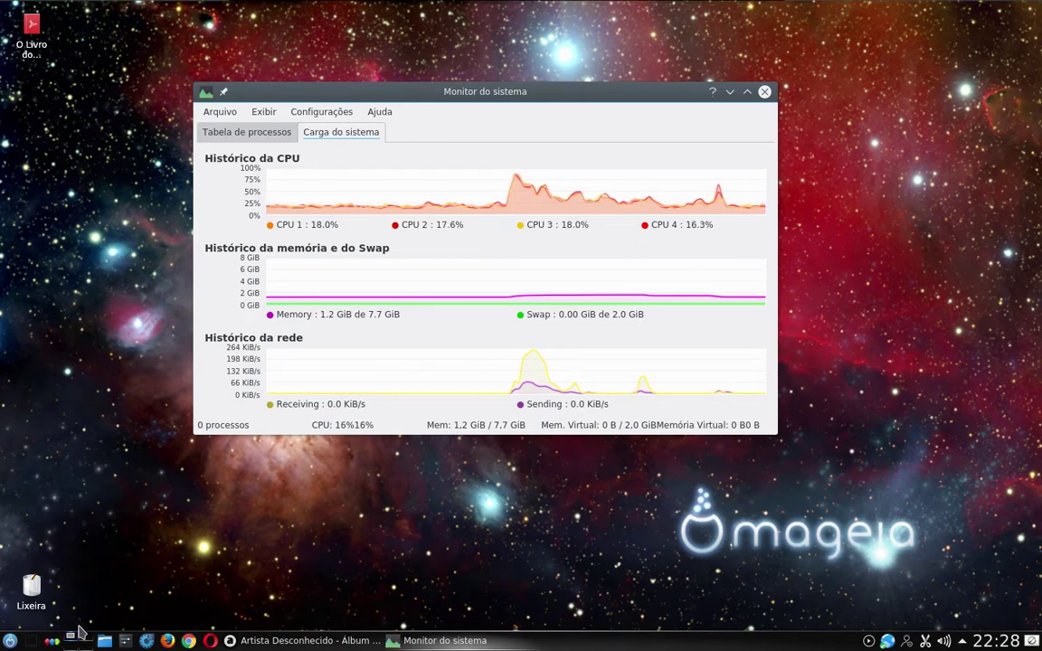
Launch Mageia Control Center with the root password and check its memory use in the system monitor
{"action": "left_click", "coordinate": [147, 641]}
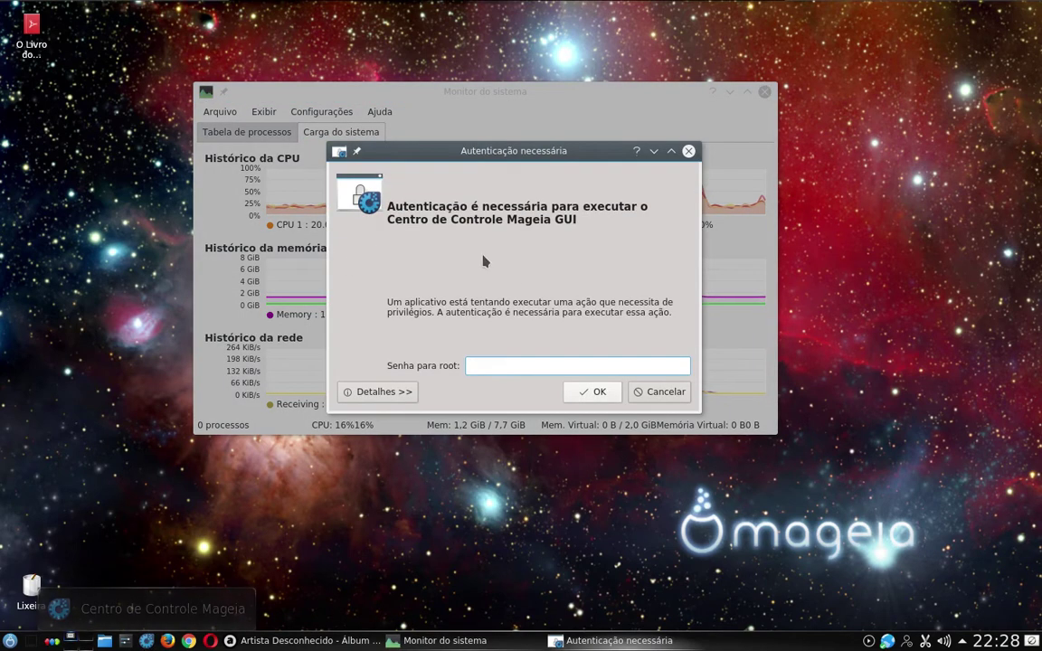
{"action": "type", "text": "••••"}
{"action": "key", "text": "Return"}
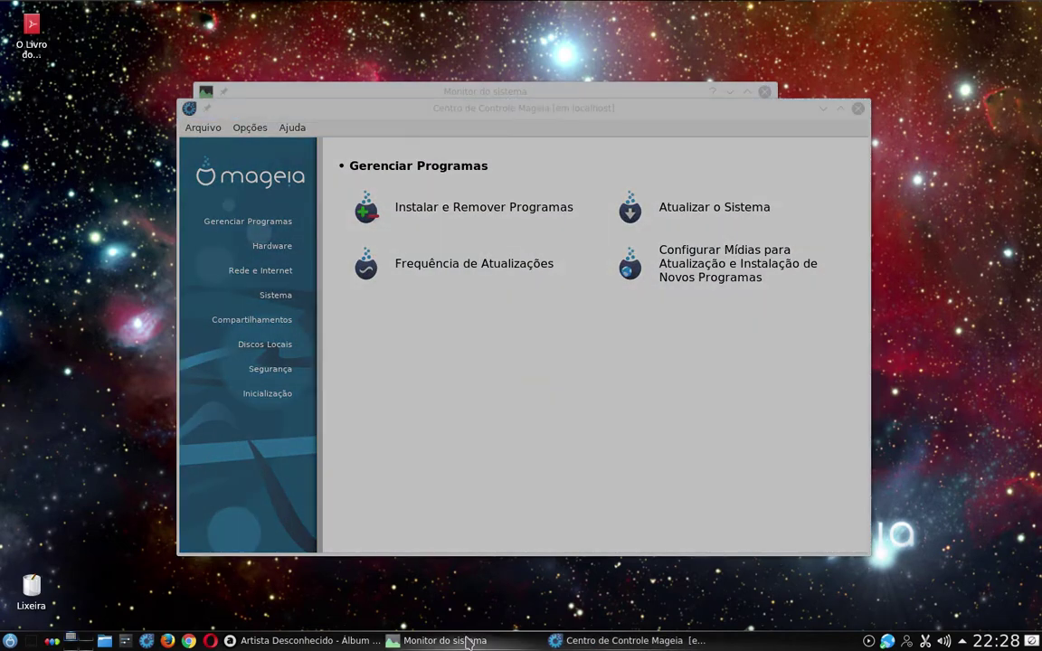
{"action": "left_click", "coordinate": [457, 640]}
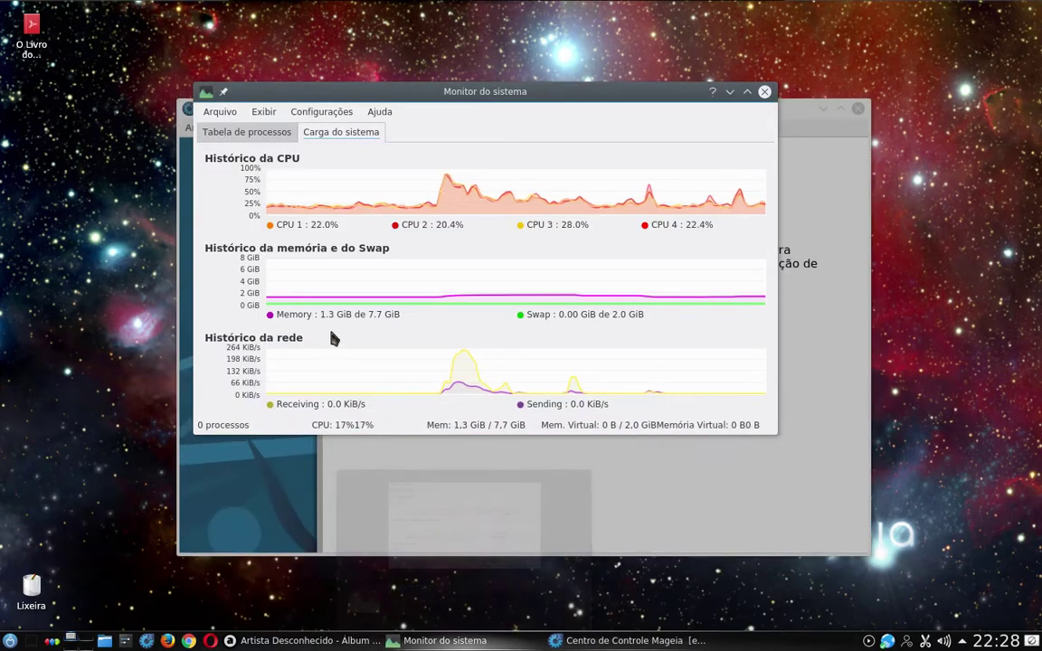
{"action": "left_click", "coordinate": [719, 505]}
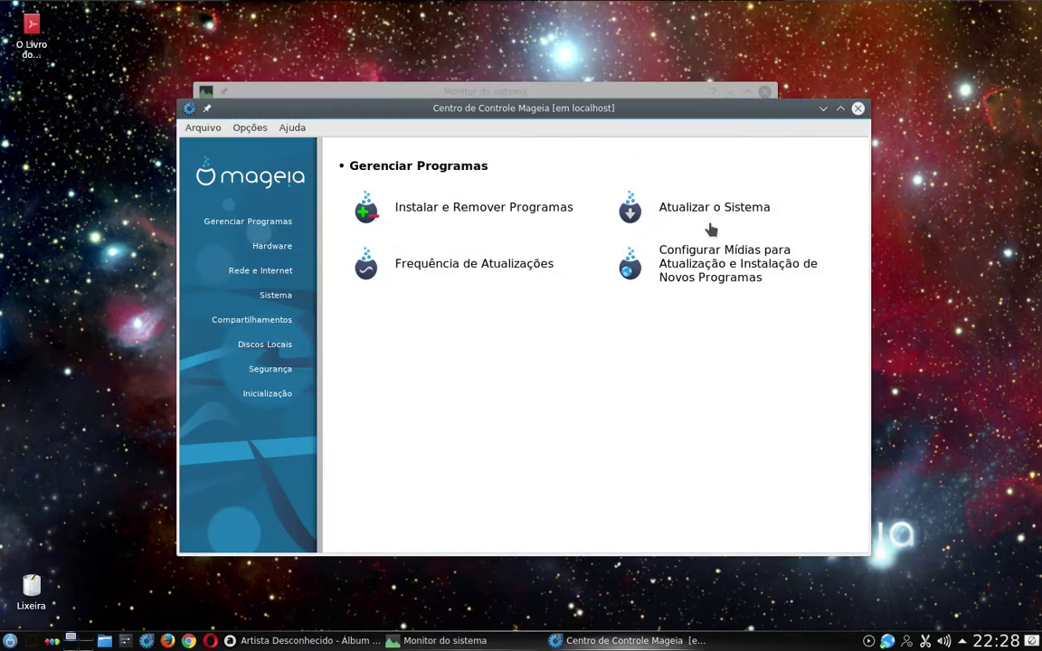
Load the tool for installing and removing programs, and check its memory use in the system monitor
{"action": "left_click", "coordinate": [464, 217]}
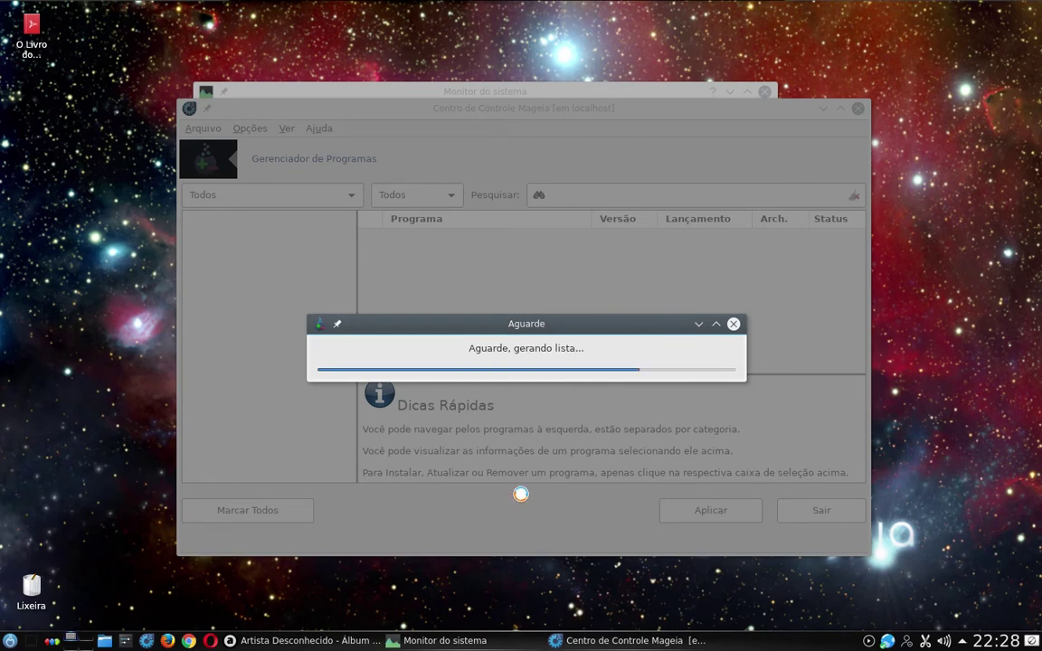
{"action": "mouse_move", "coordinate": [435, 644]}
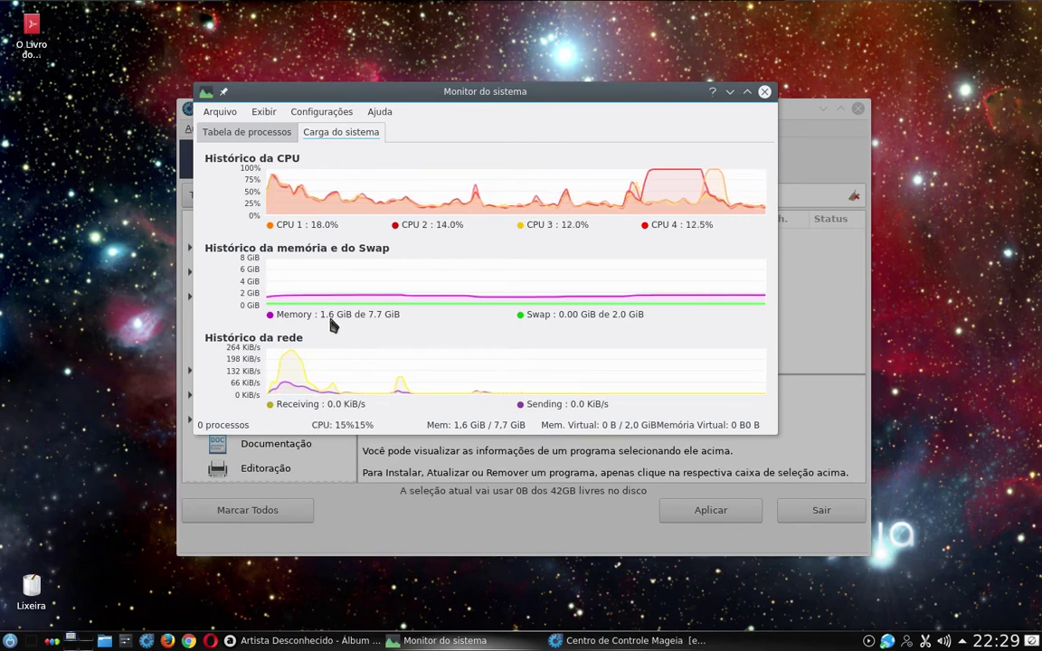
{"action": "left_click", "coordinate": [799, 174]}
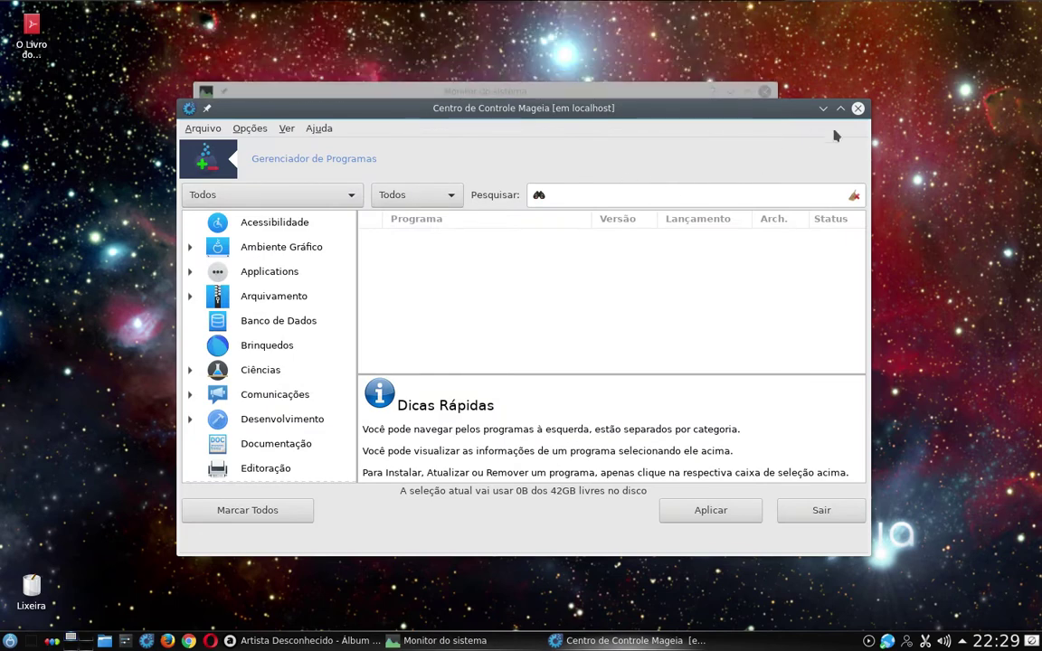
Close the program manager and Mageia Control Center, and quit the system monitor
{"action": "left_click", "coordinate": [858, 109]}
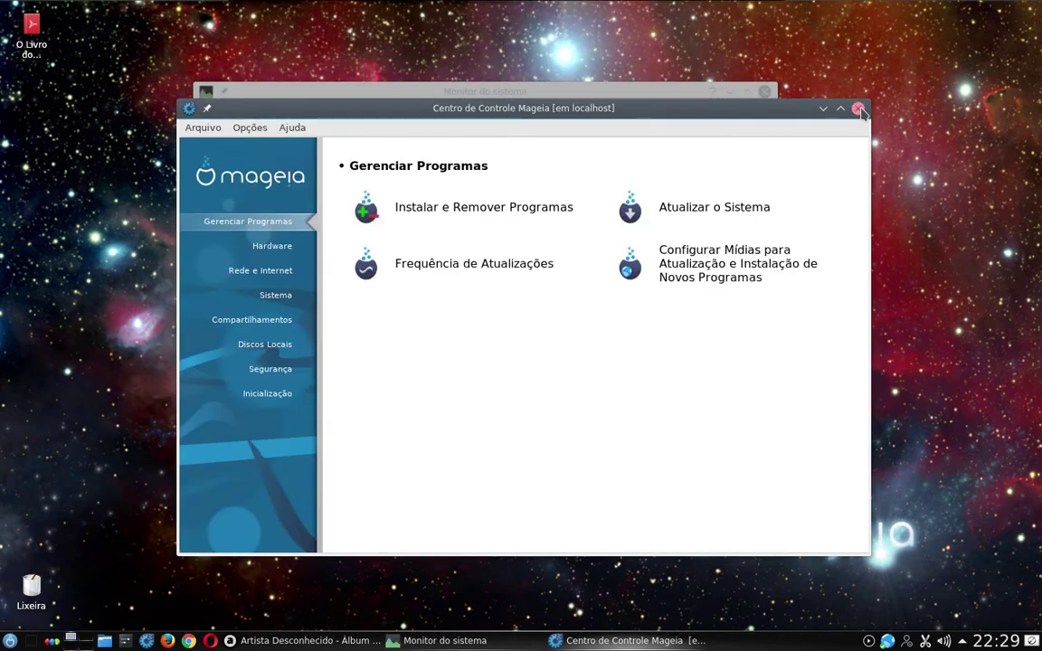
{"action": "left_click", "coordinate": [861, 110]}
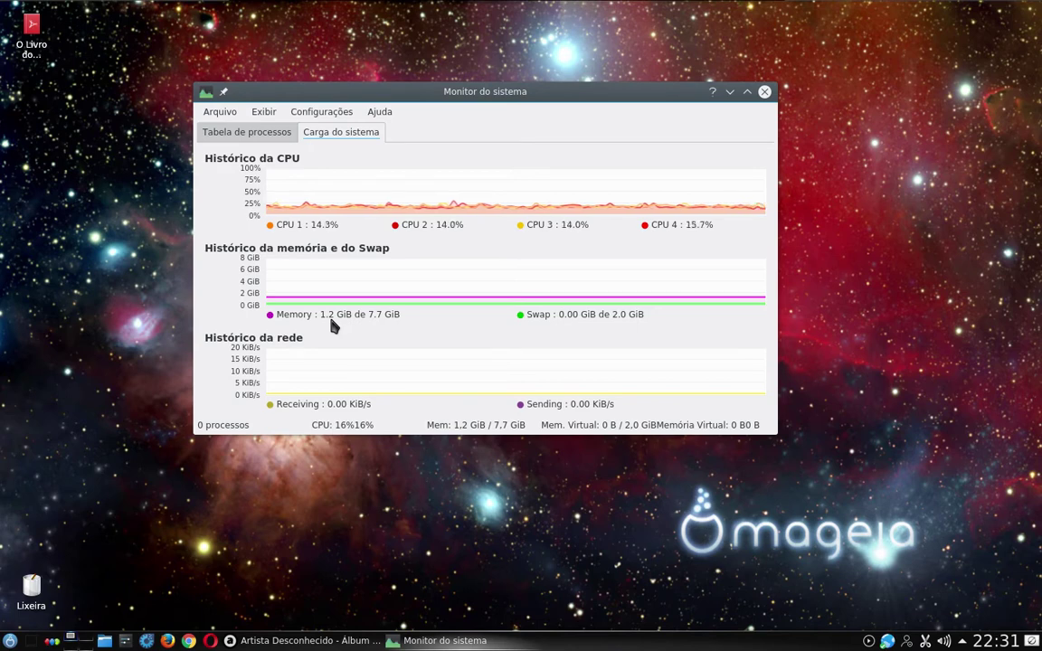
{"action": "left_click", "coordinate": [765, 93]}
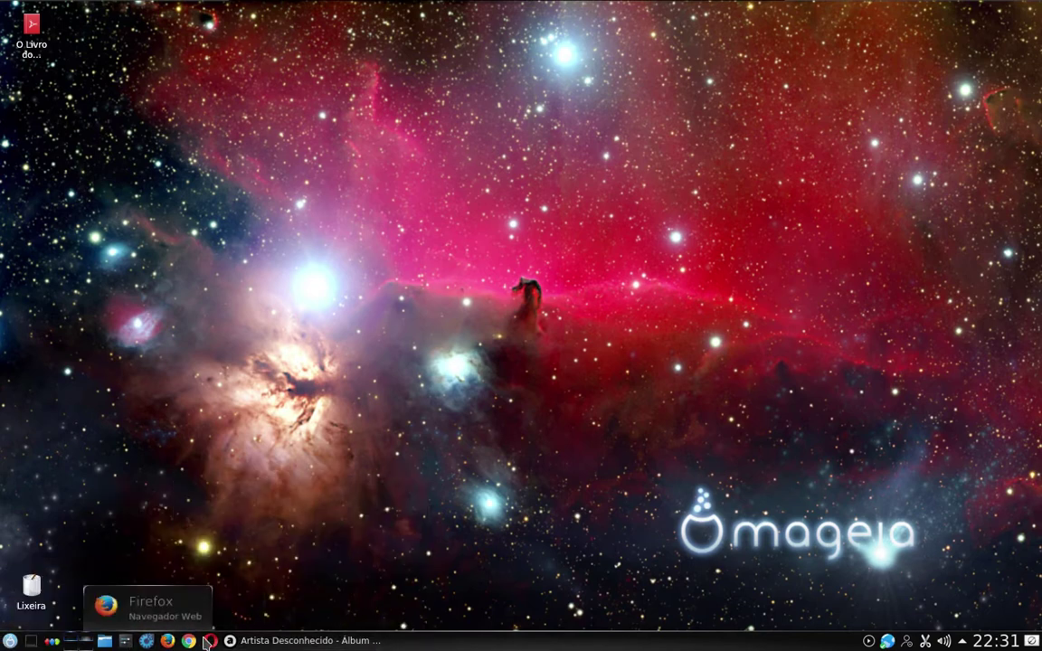
{"action": "right_click", "coordinate": [635, 198]}
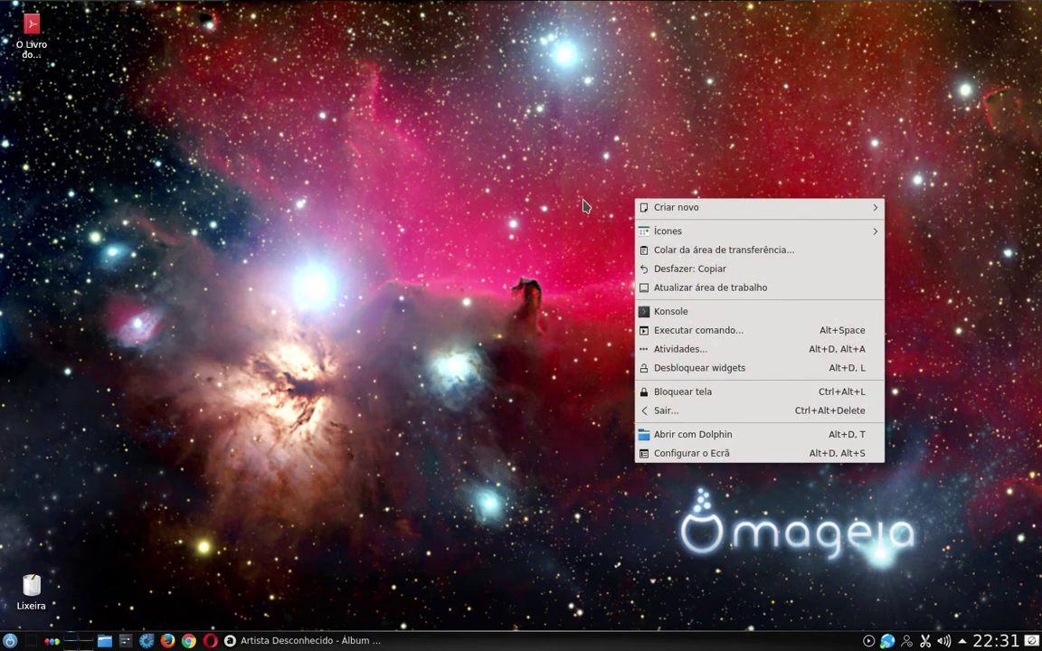
{"action": "left_click", "coordinate": [528, 186]}
{"action": "right_click", "coordinate": [665, 645]}
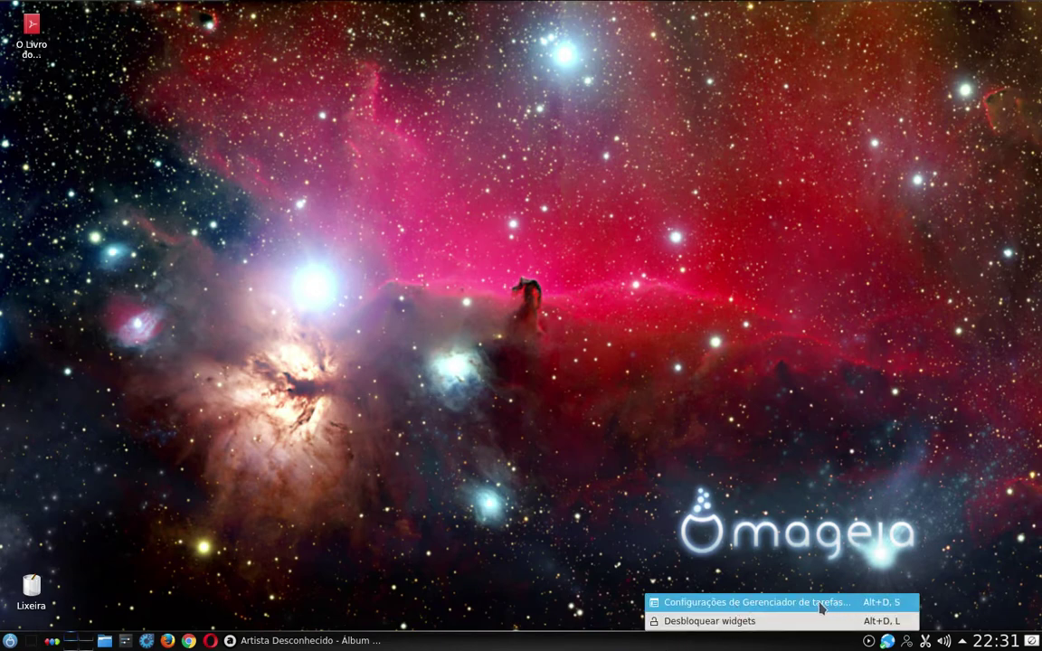
{"action": "left_click", "coordinate": [715, 641]}
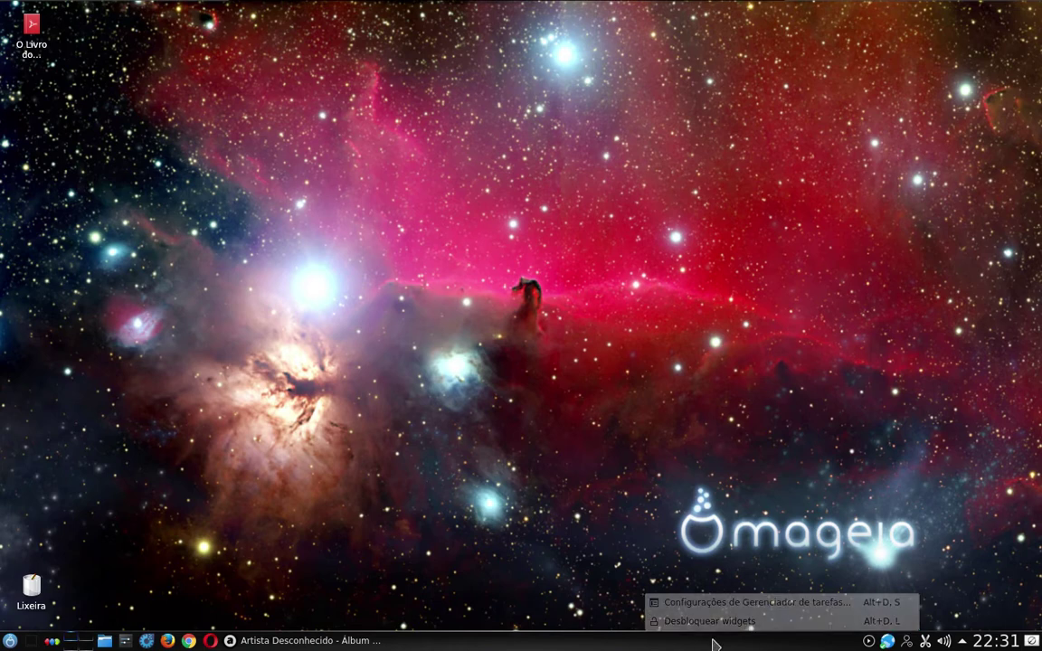
Unlock the desktop widgets, show the panel's editing options, and hide them again
{"action": "right_click", "coordinate": [606, 641]}
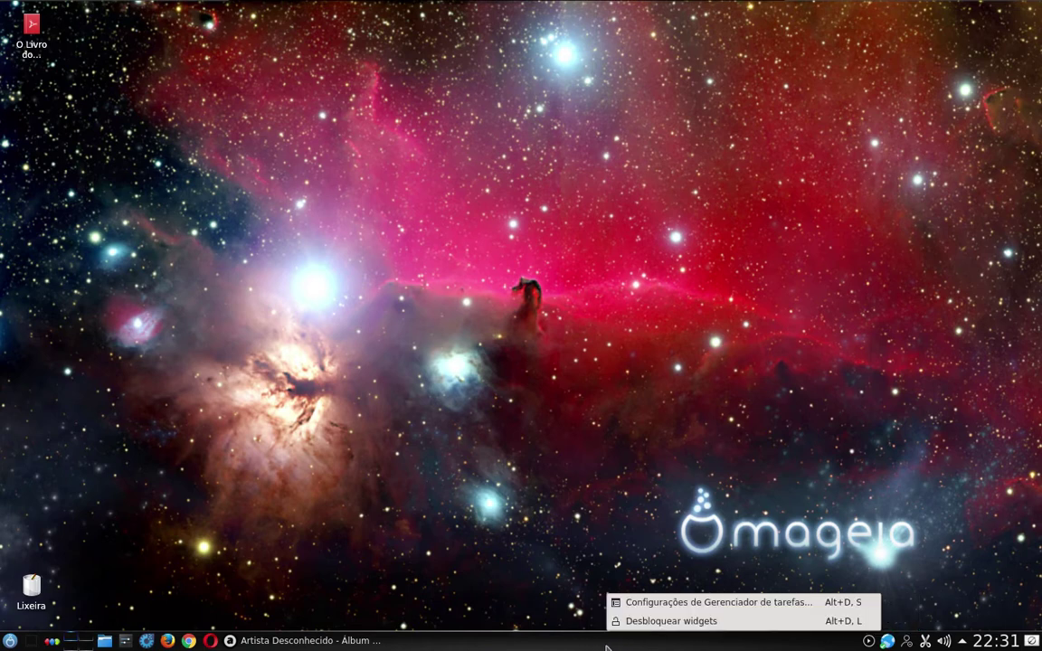
{"action": "left_click", "coordinate": [695, 624]}
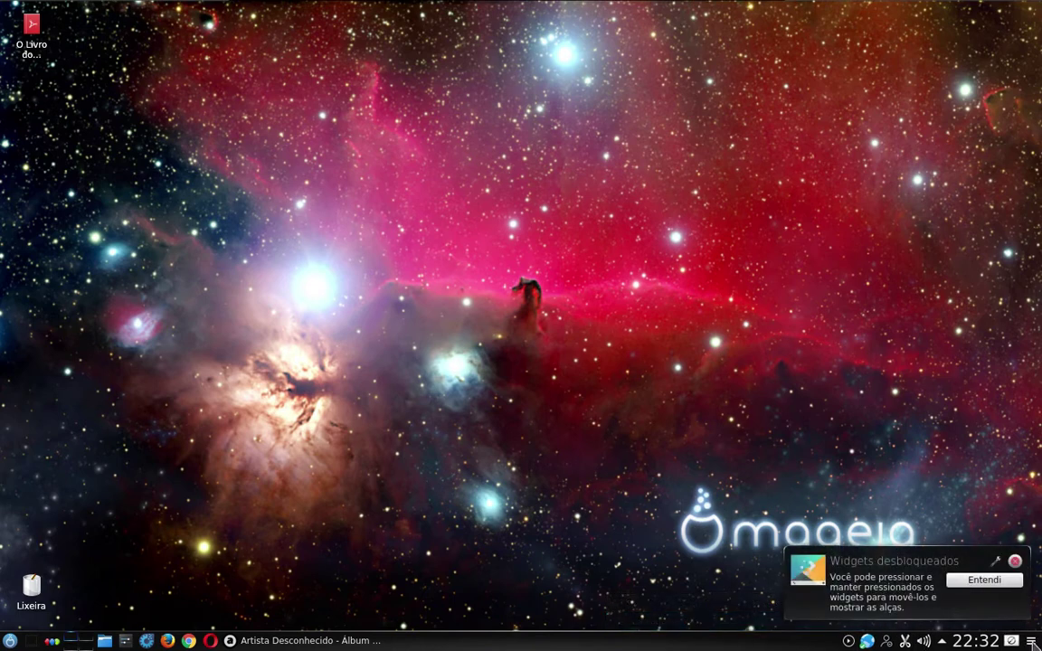
{"action": "left_click", "coordinate": [1032, 643]}
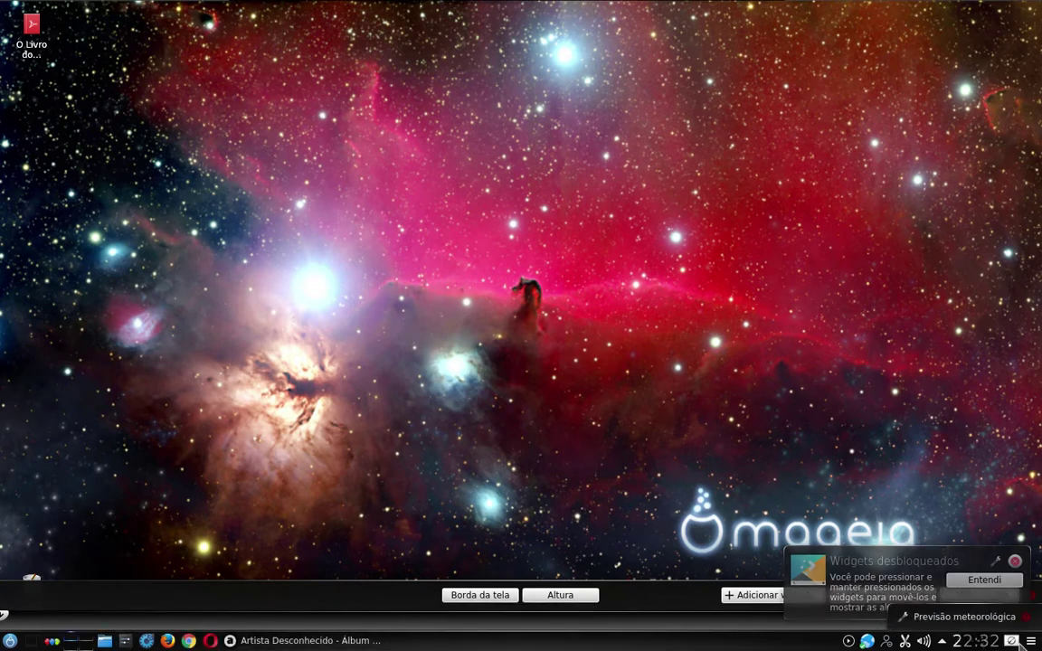
{"action": "left_click", "coordinate": [1032, 642]}
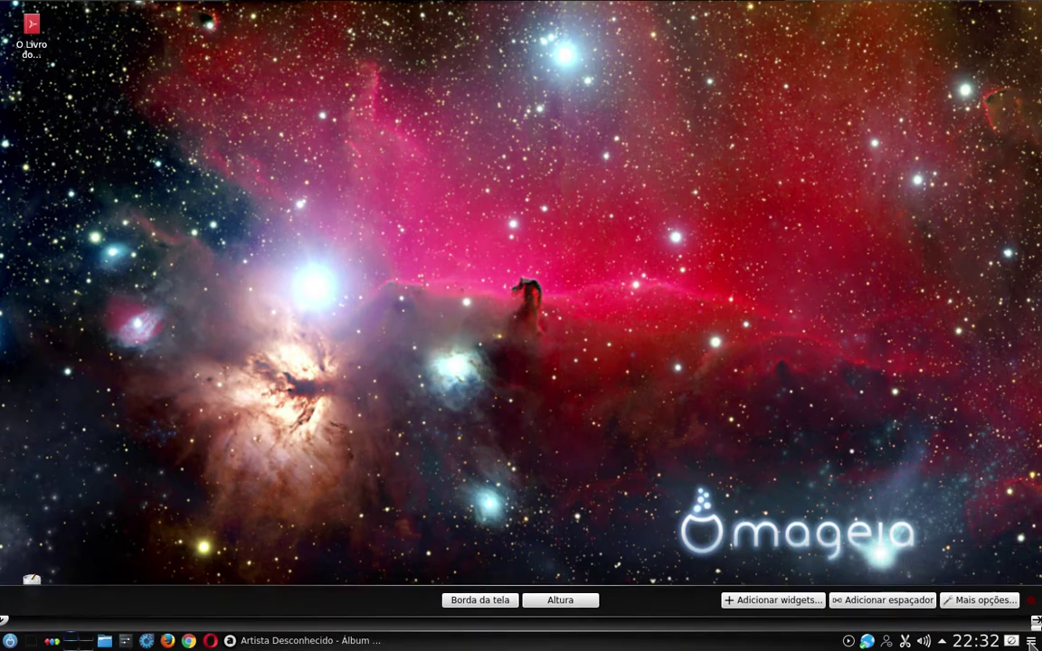
{"action": "left_click", "coordinate": [1031, 642]}
{"action": "left_click", "coordinate": [1032, 643]}
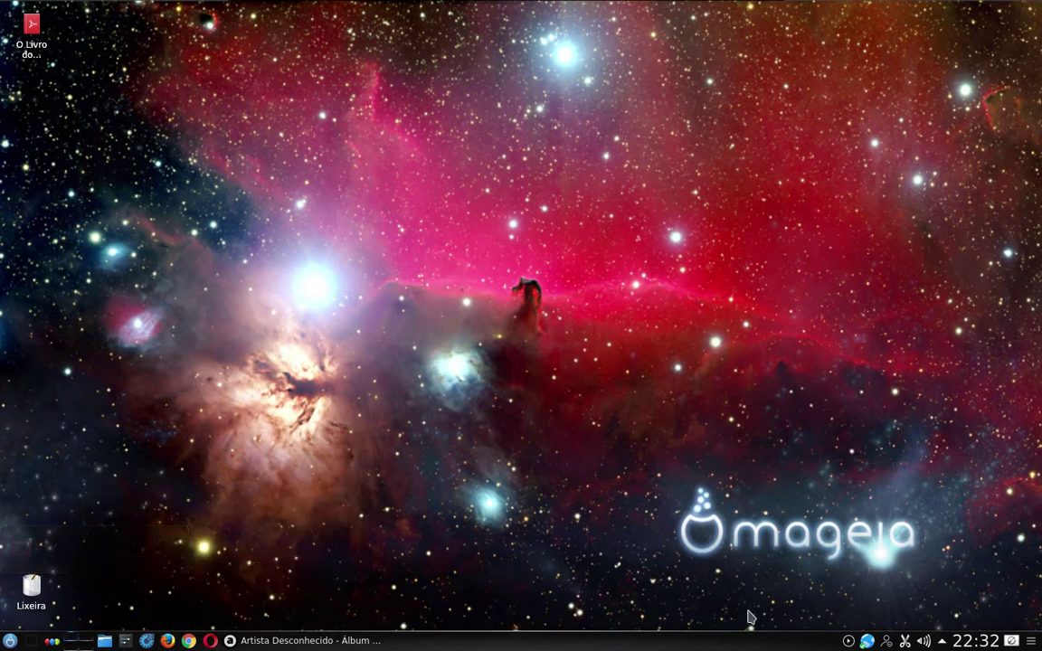
Lock the desktop widgets again
{"action": "right_click", "coordinate": [683, 641]}
{"action": "mouse_move", "coordinate": [724, 621]}
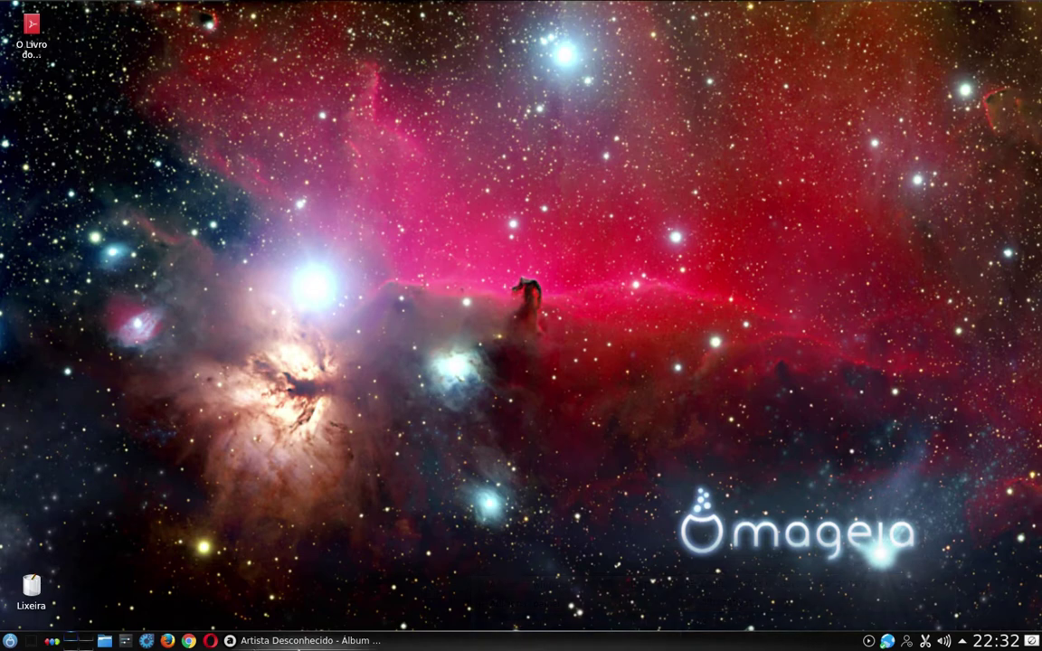
Show the options offered for Konqueror in the application menu's Internet category while the widgets are locked, and dismiss them
{"action": "left_click", "coordinate": [10, 641]}
{"action": "mouse_move", "coordinate": [83, 420]}
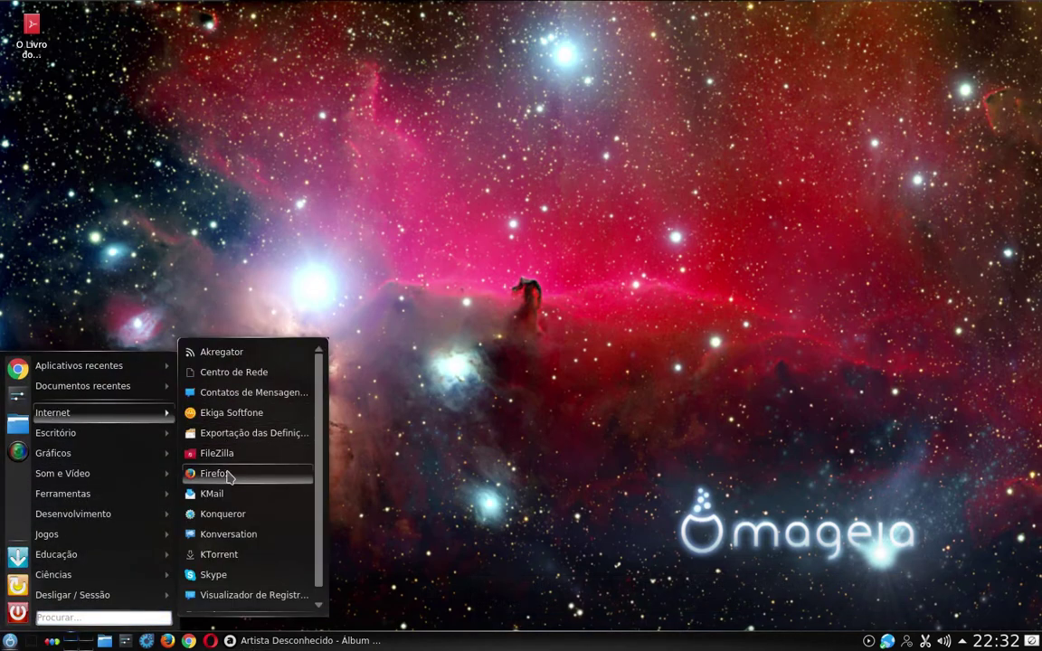
{"action": "right_click", "coordinate": [223, 521]}
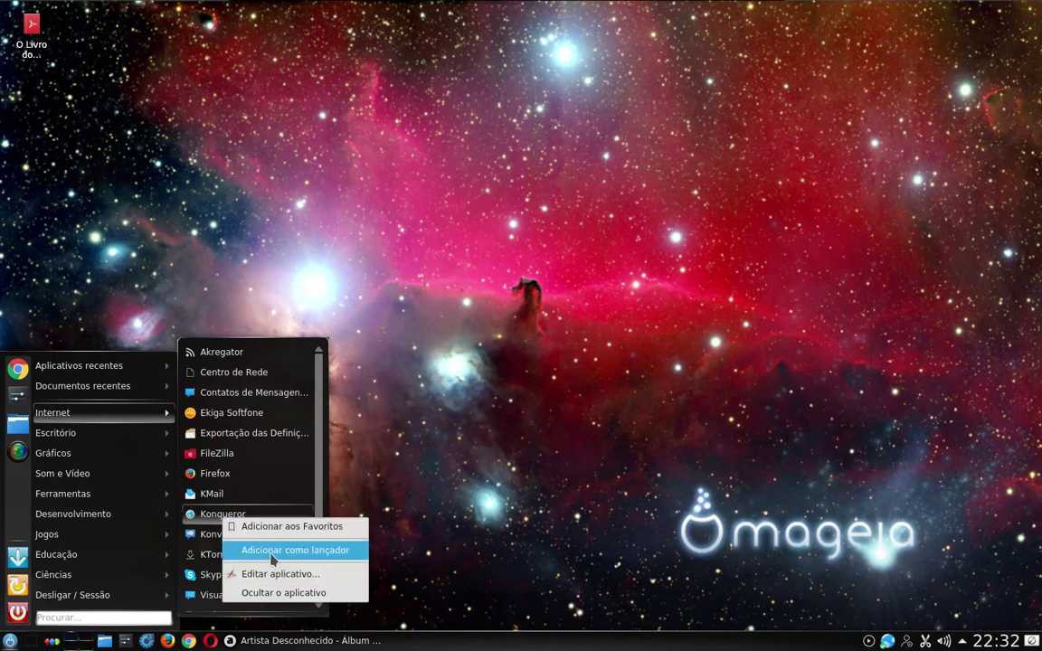
{"action": "left_click", "coordinate": [675, 574]}
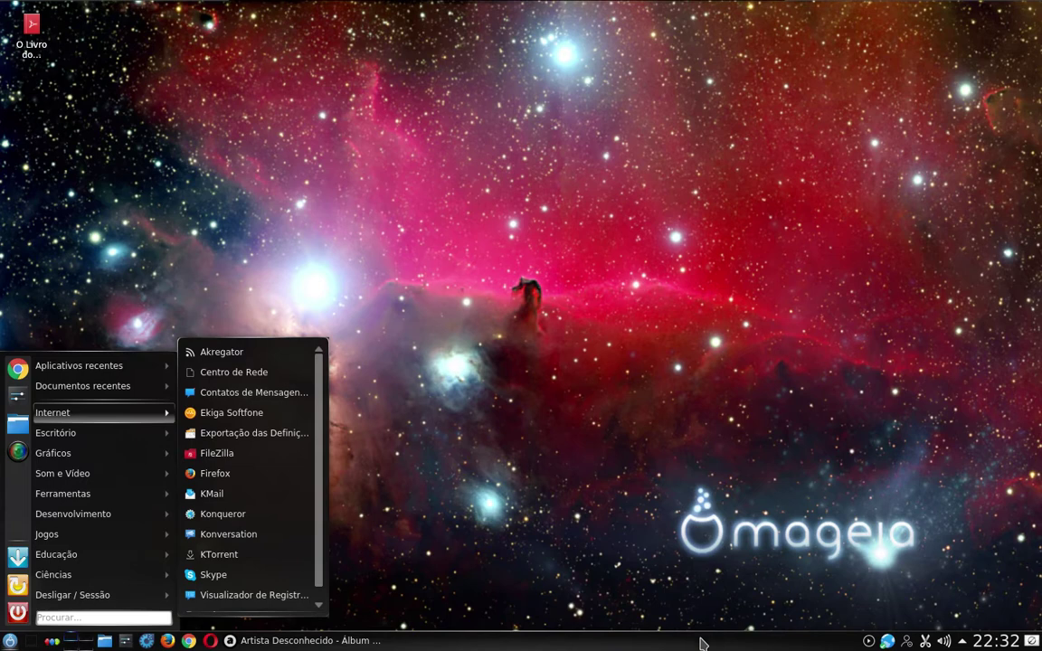
{"action": "left_click", "coordinate": [547, 618]}
Unlock the widgets and add Konqueror from the Internet category of the application menu to the panel
{"action": "right_click", "coordinate": [588, 647]}
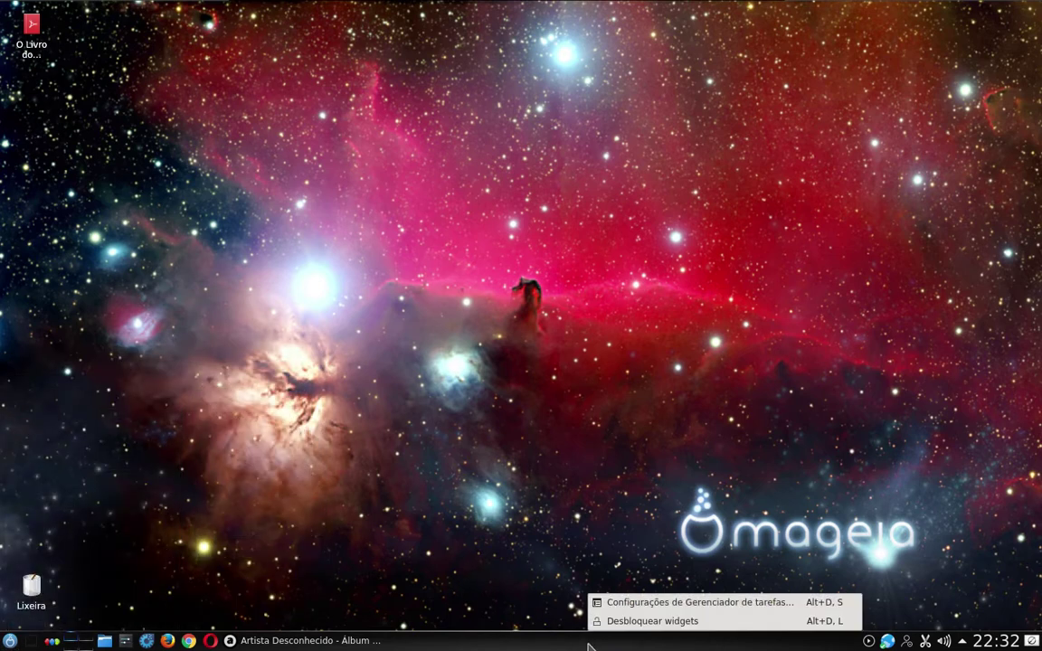
{"action": "left_click", "coordinate": [625, 625]}
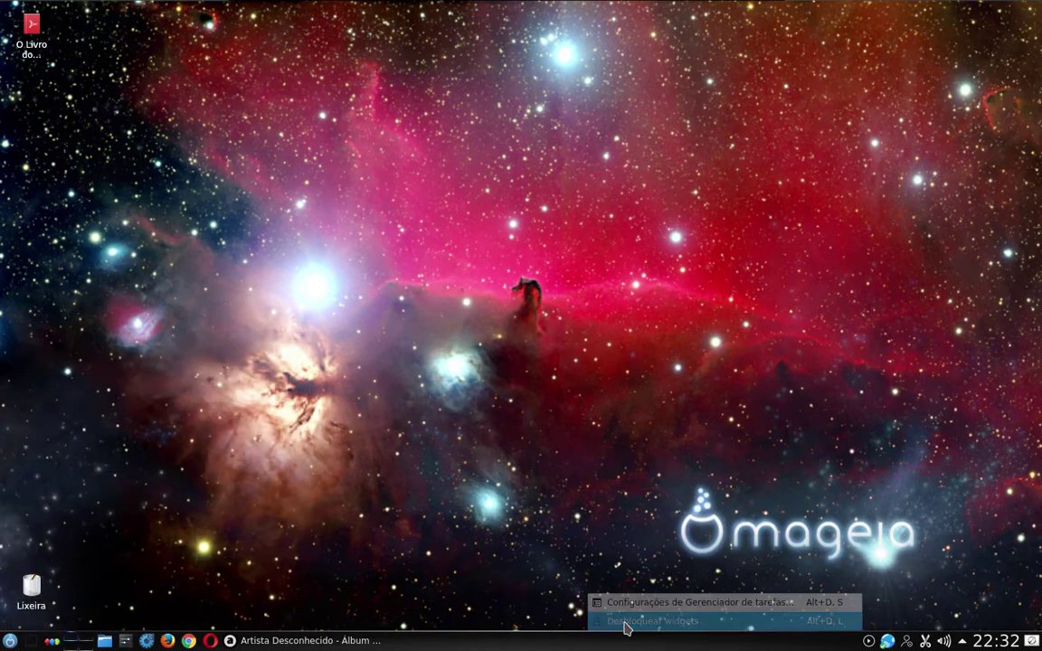
{"action": "left_click", "coordinate": [10, 642]}
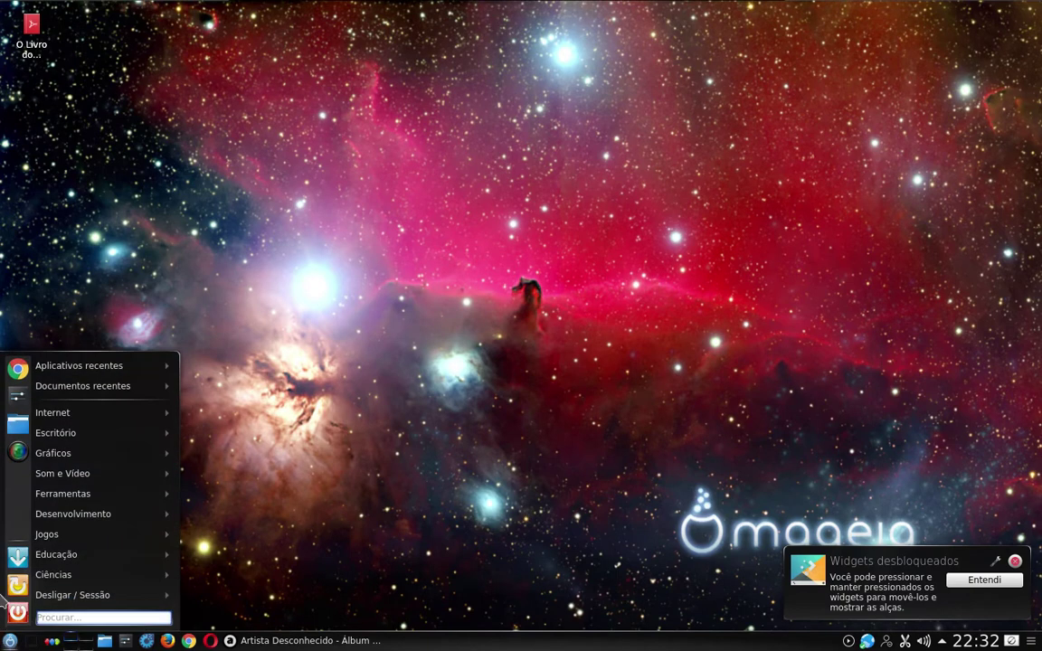
{"action": "mouse_move", "coordinate": [136, 412]}
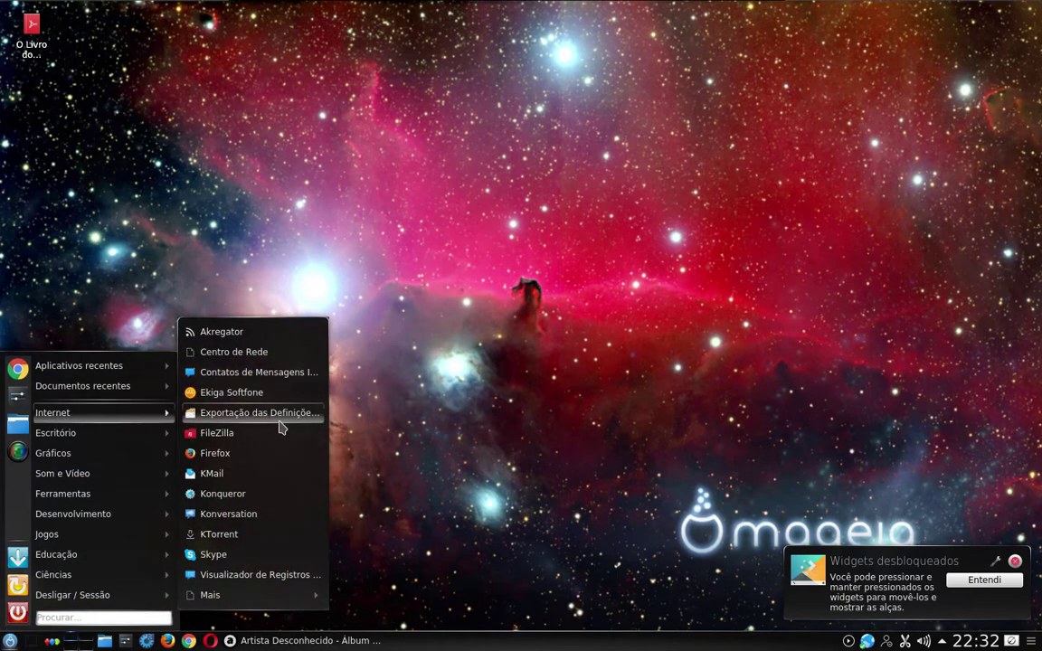
{"action": "right_click", "coordinate": [241, 500]}
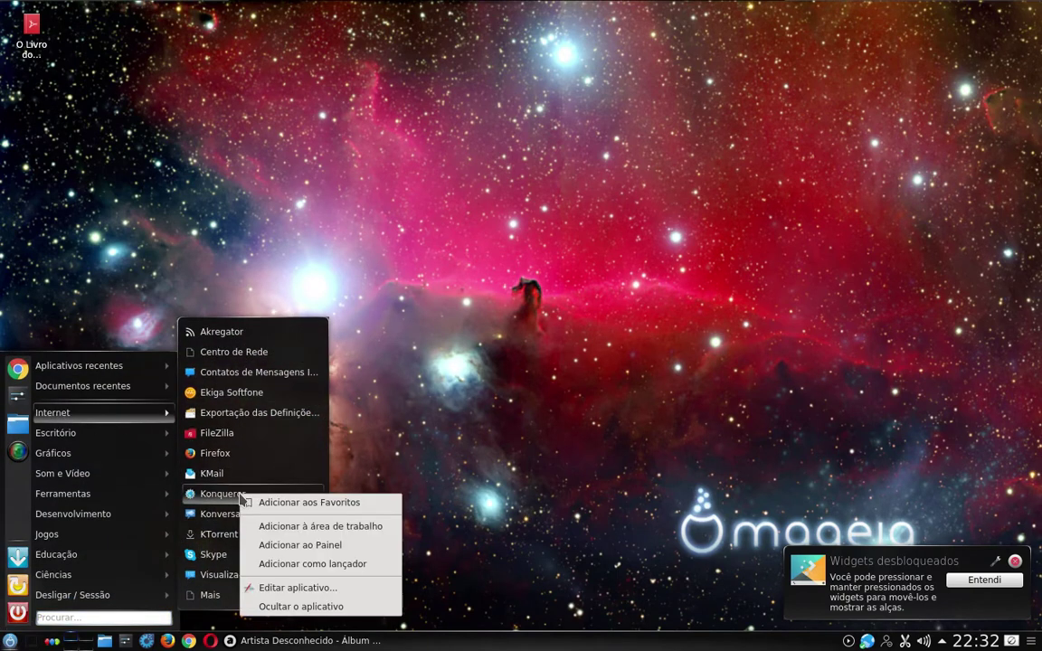
{"action": "left_click", "coordinate": [302, 546]}
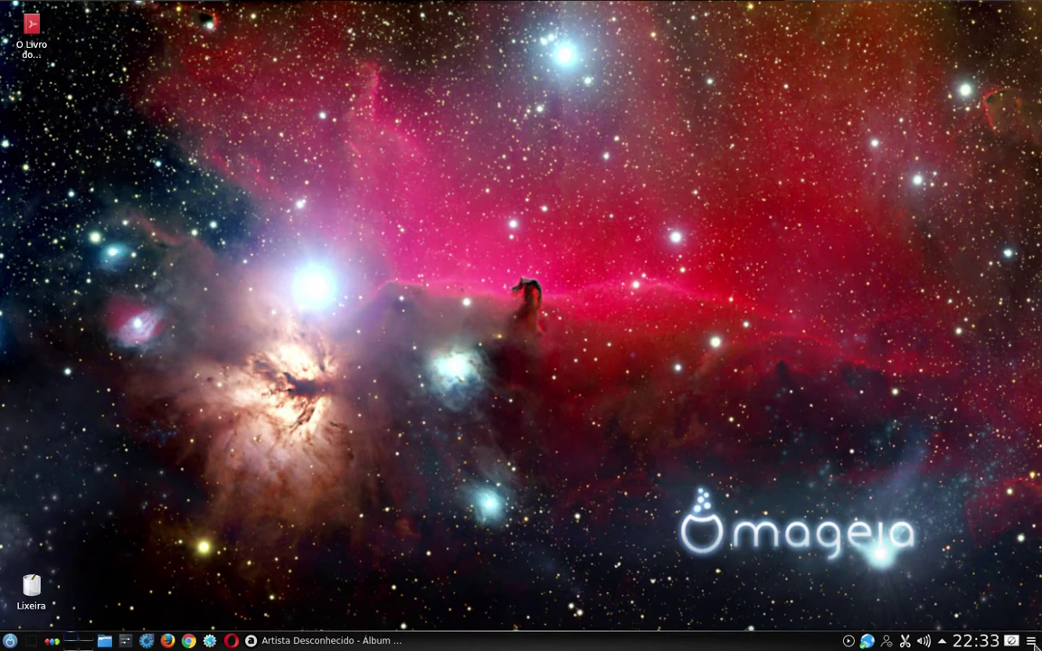
Enter panel editing and remove the Konqueror launcher from the panel
{"action": "right_click", "coordinate": [210, 642]}
{"action": "left_click", "coordinate": [497, 577]}
{"action": "left_click", "coordinate": [1033, 642]}
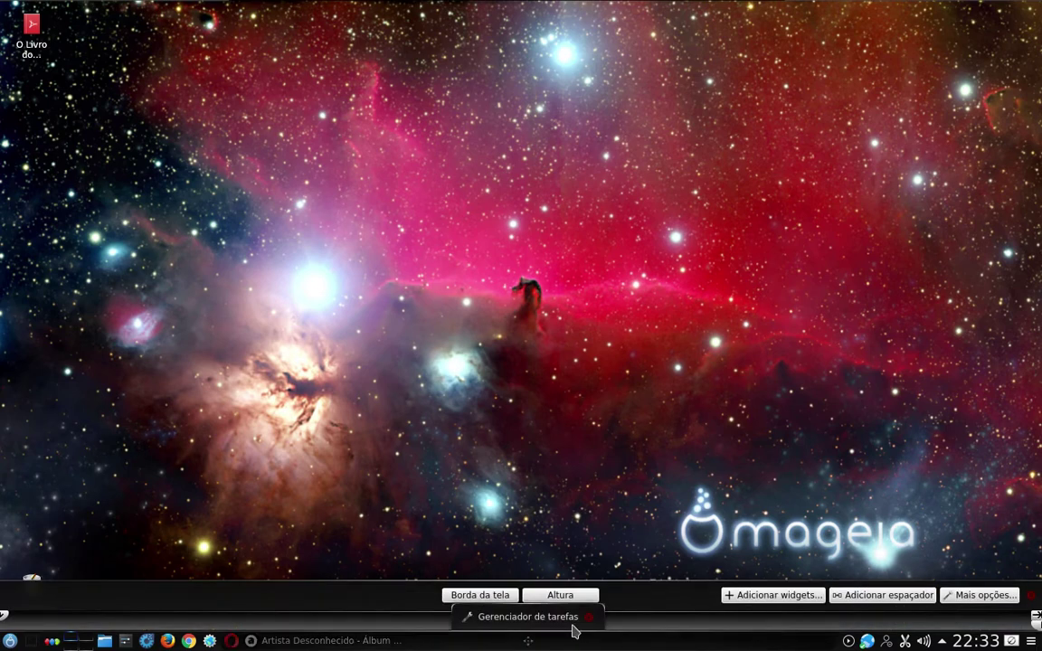
{"action": "mouse_move", "coordinate": [210, 644]}
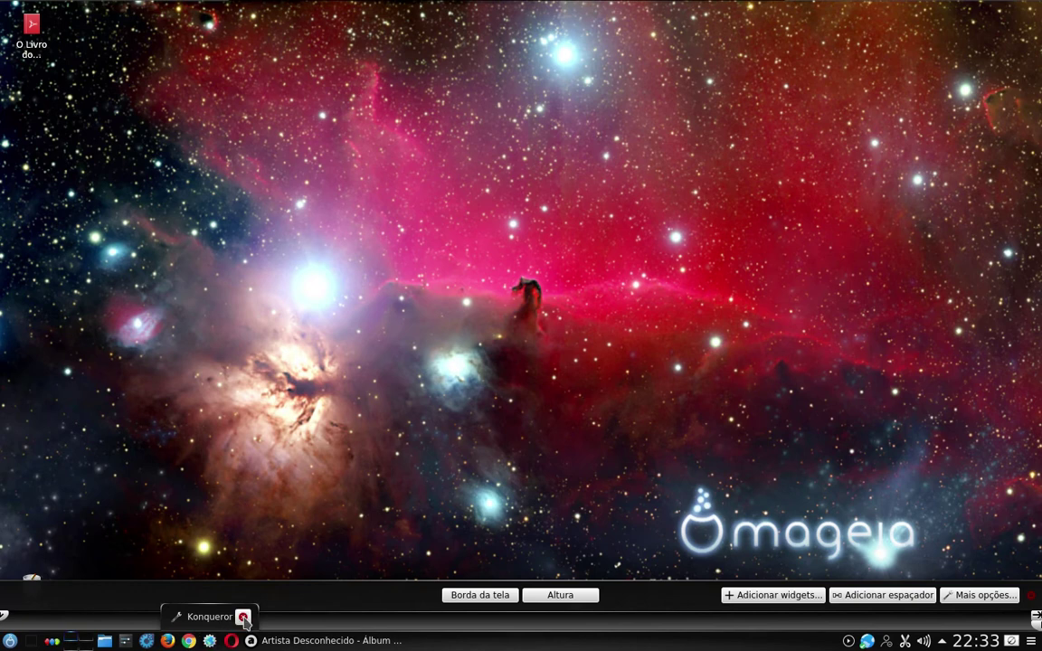
{"action": "left_click", "coordinate": [243, 618]}
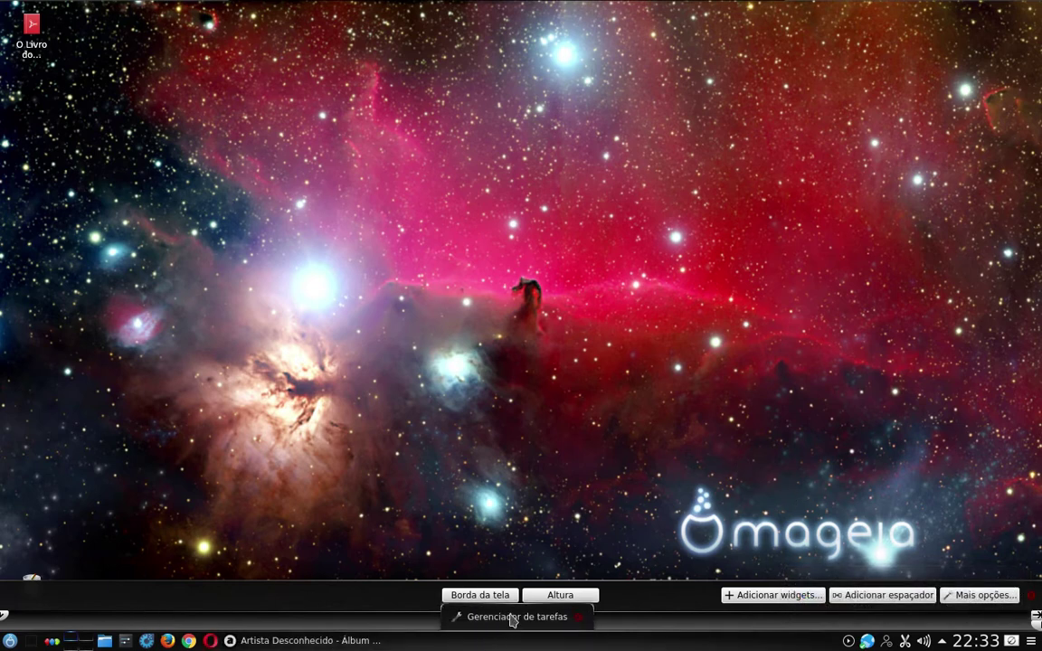
Enlarge the panel's height well beyond its icons, shrink it to a thin strip, and leave panel editing
{"action": "mouse_move", "coordinate": [561, 594]}
{"action": "left_mouse_down"}
{"action": "mouse_move", "coordinate": [561, 552]}
{"action": "mouse_move", "coordinate": [567, 579]}
{"action": "left_mouse_up"}
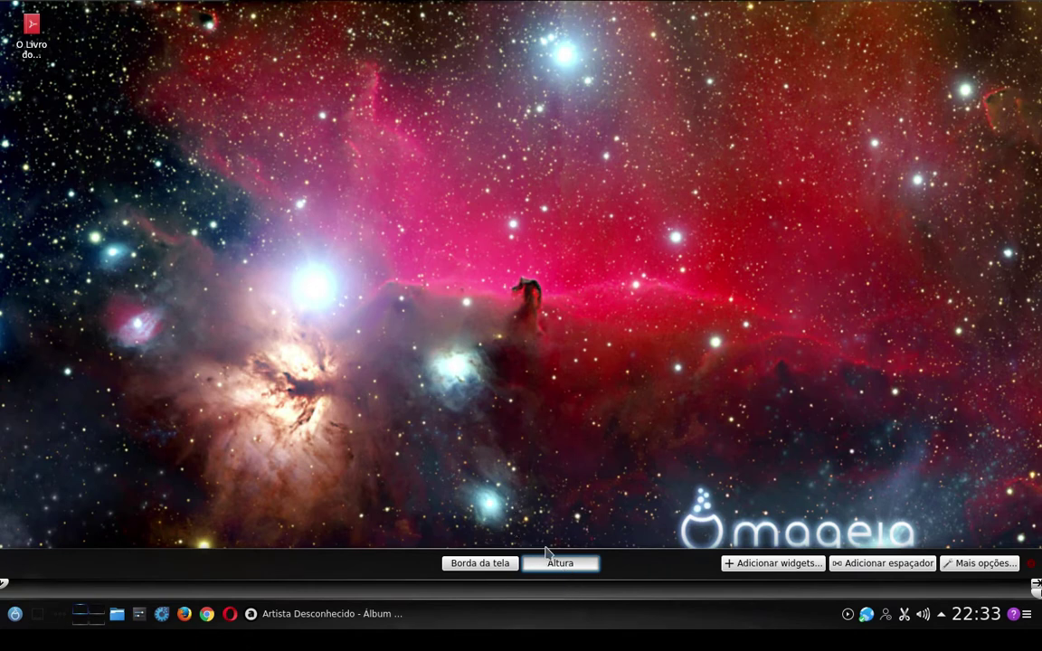
{"action": "left_click_drag", "start_coordinate": [561, 559], "coordinate": [573, 595]}
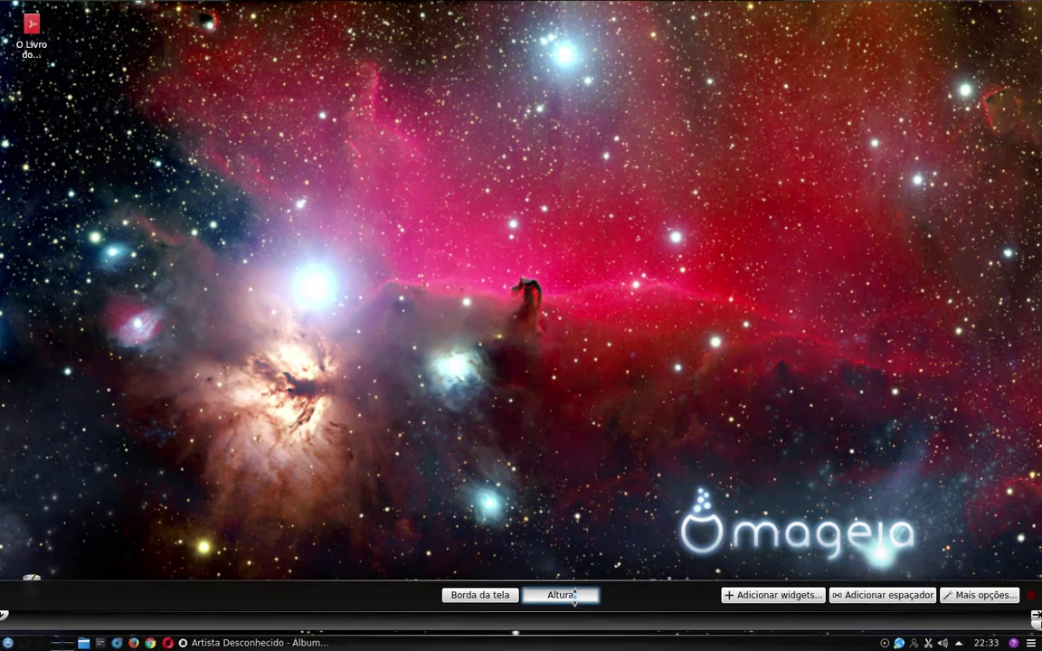
{"action": "left_click", "coordinate": [590, 491]}
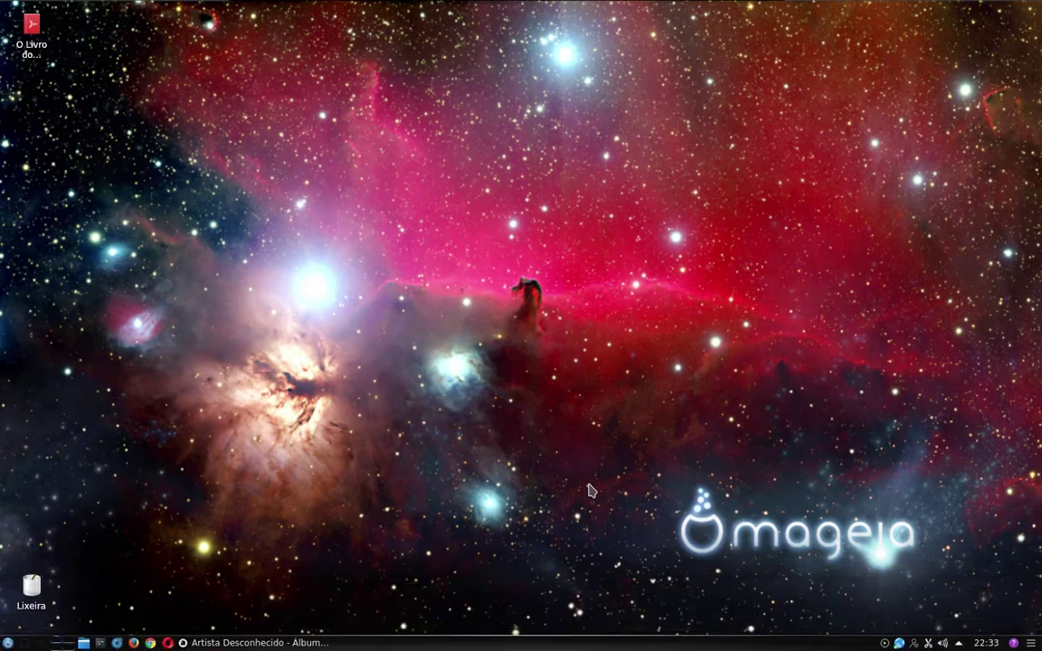
Reopen panel editing, raise the panel's height so its icons and clock are large again, and leave editing
{"action": "left_click", "coordinate": [1032, 644]}
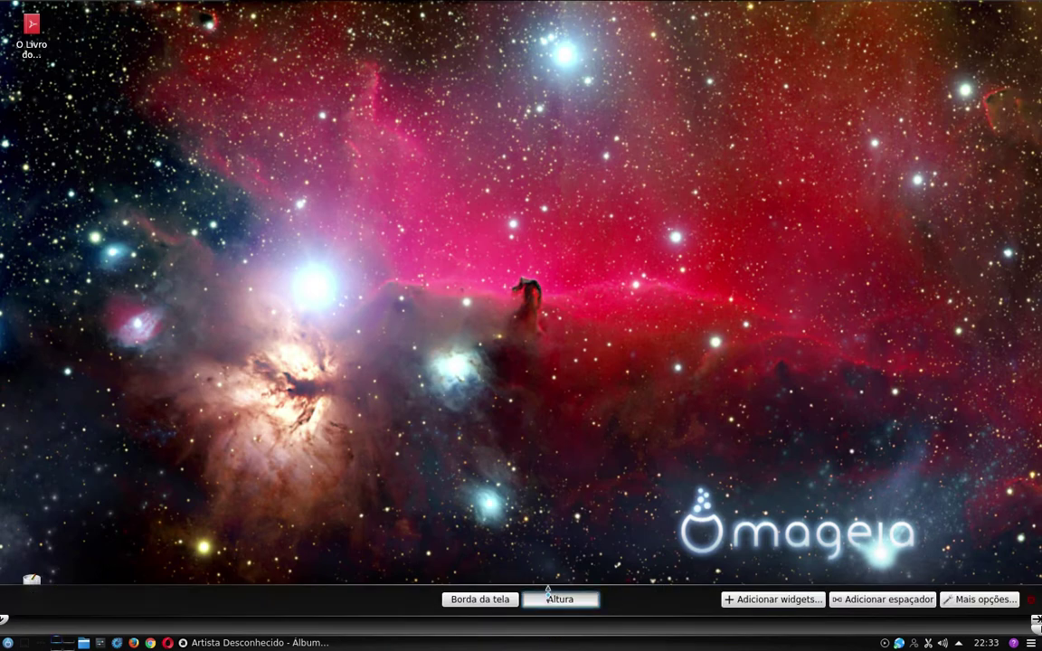
{"action": "left_click_drag", "start_coordinate": [548, 590], "coordinate": [1029, 637]}
{"action": "left_click", "coordinate": [1029, 638]}
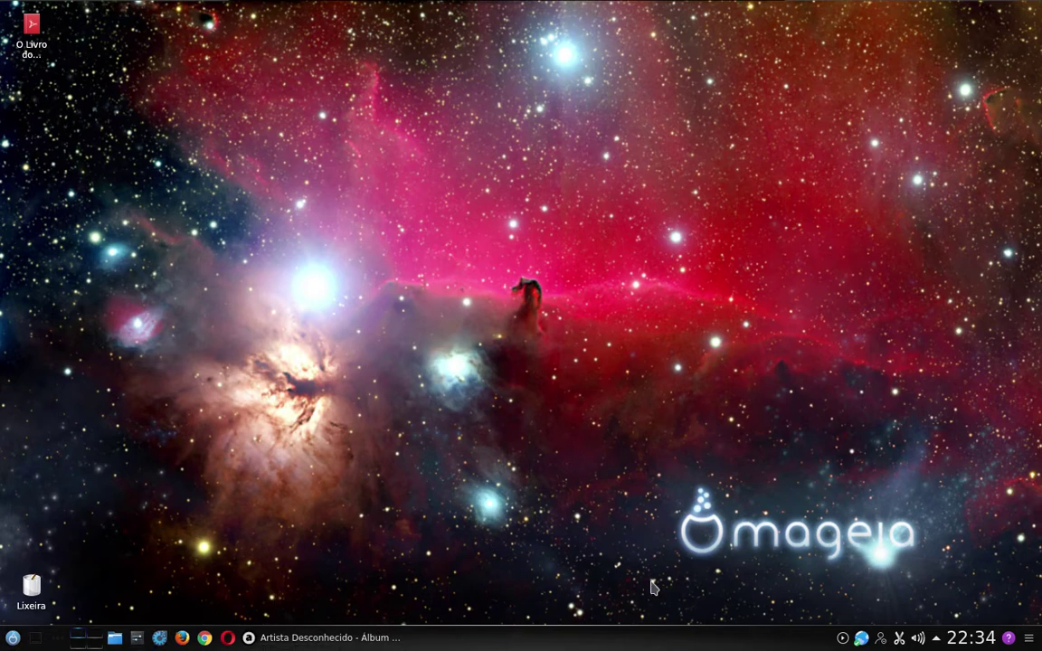
Reduce the panel's height slightly and close the panel's editing options
{"action": "left_click", "coordinate": [1031, 641]}
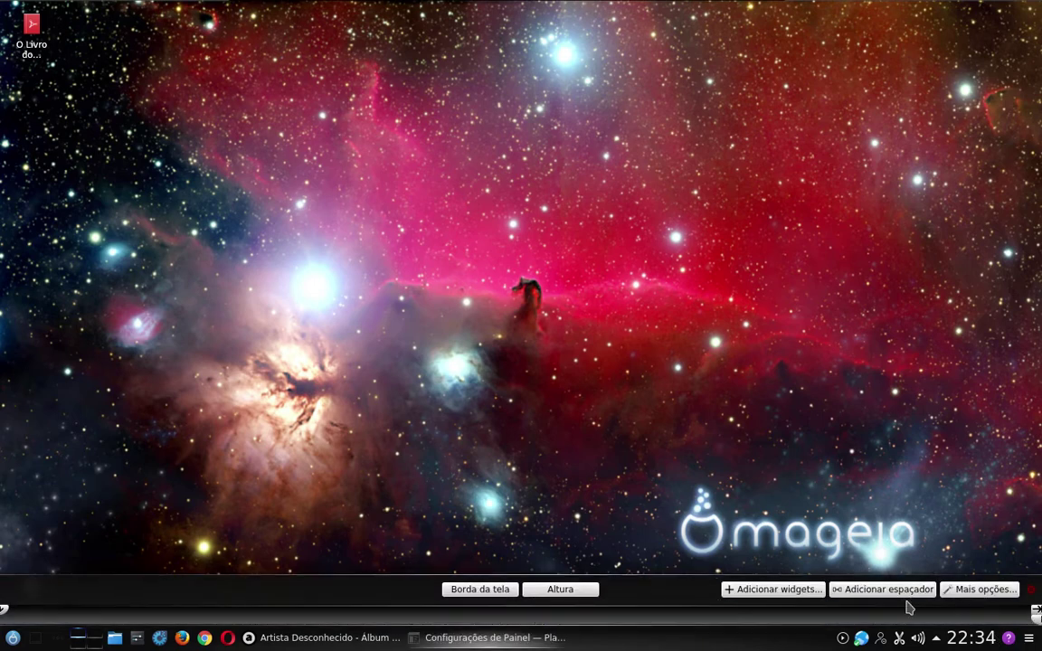
{"action": "left_click_drag", "start_coordinate": [544, 589], "coordinate": [545, 599]}
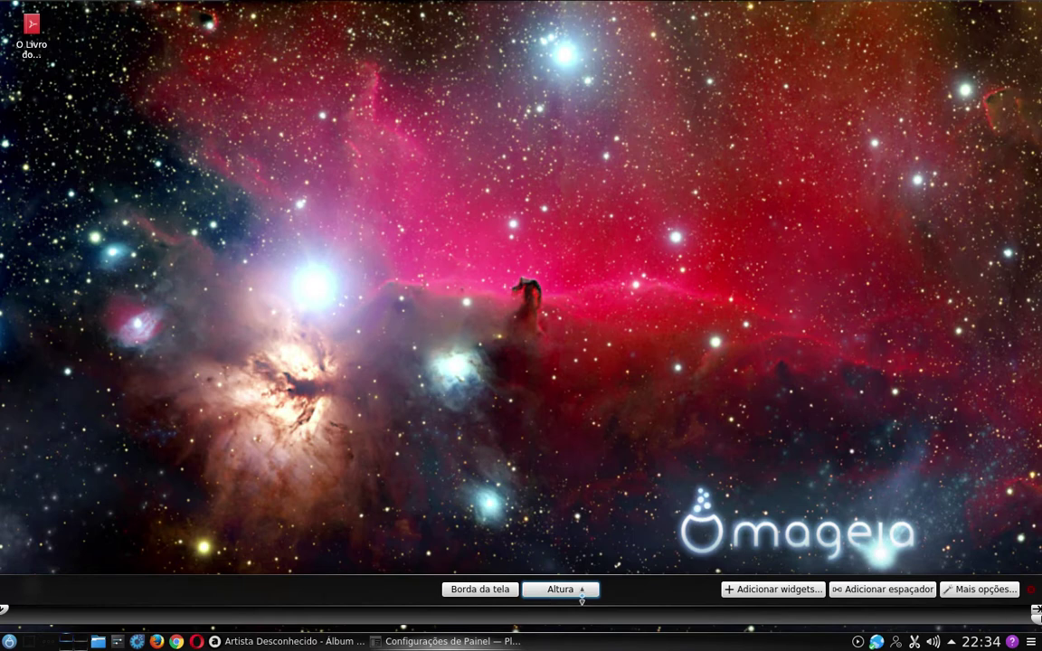
{"action": "left_click", "coordinate": [1030, 589]}
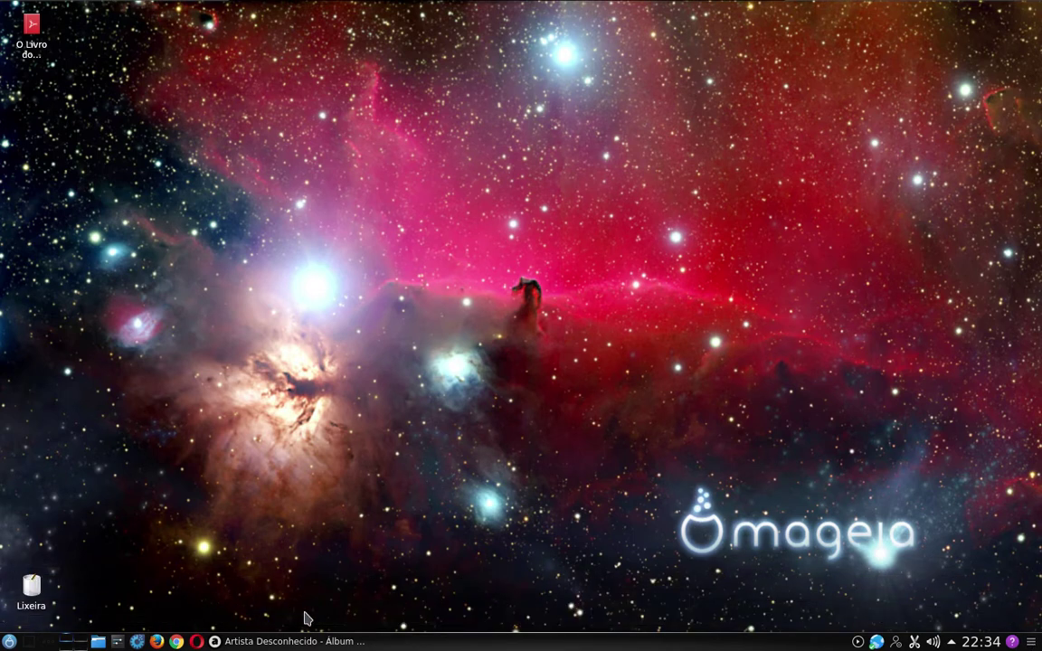
Move the panel to the top edge of the screen and check how the application menu opens from there
{"action": "left_click", "coordinate": [1030, 642]}
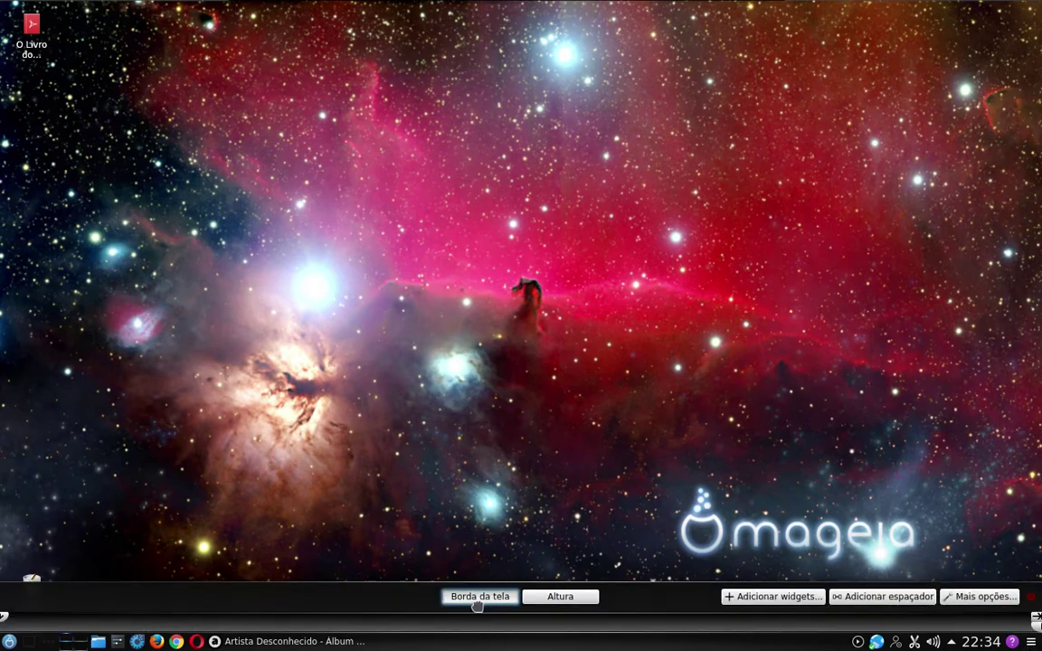
{"action": "left_click_drag", "start_coordinate": [477, 606], "coordinate": [708, 7]}
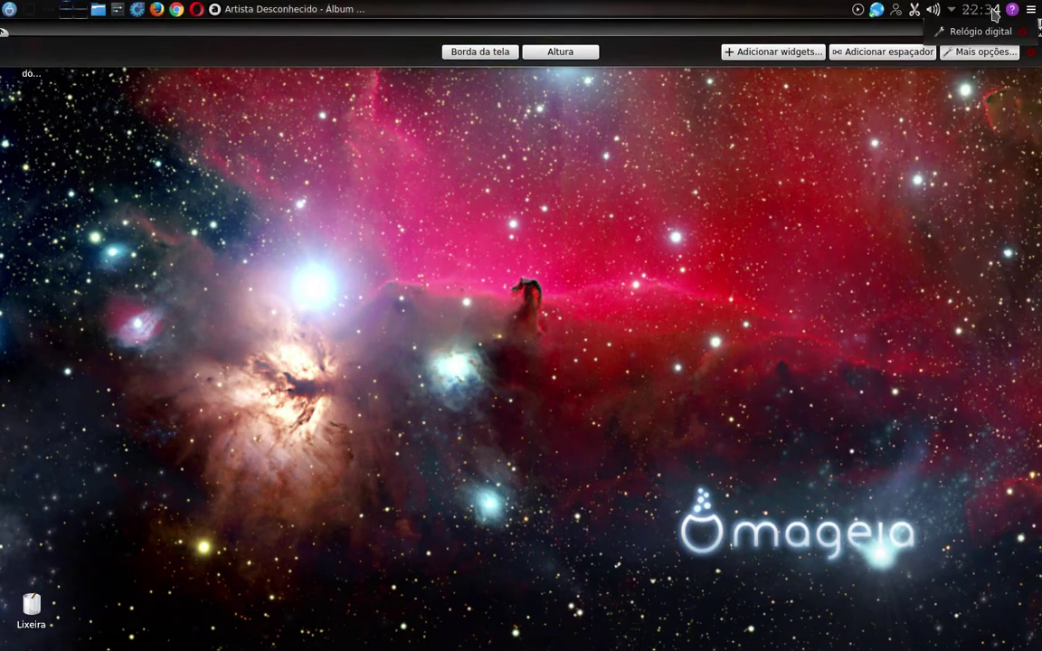
{"action": "left_click", "coordinate": [1032, 51]}
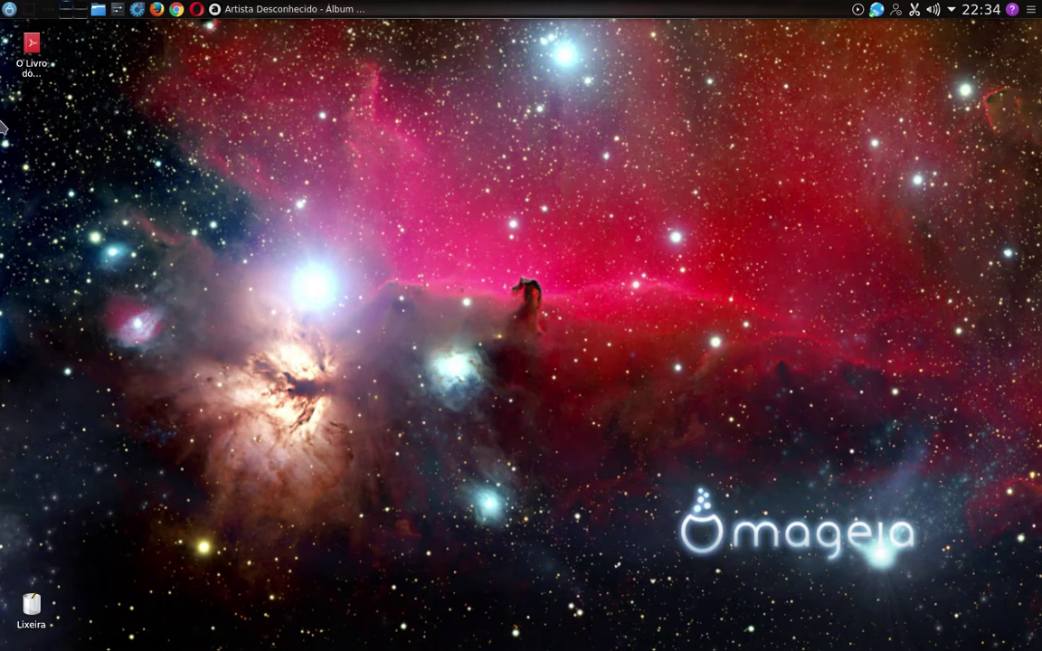
{"action": "left_click", "coordinate": [8, 8]}
{"action": "mouse_move", "coordinate": [59, 295]}
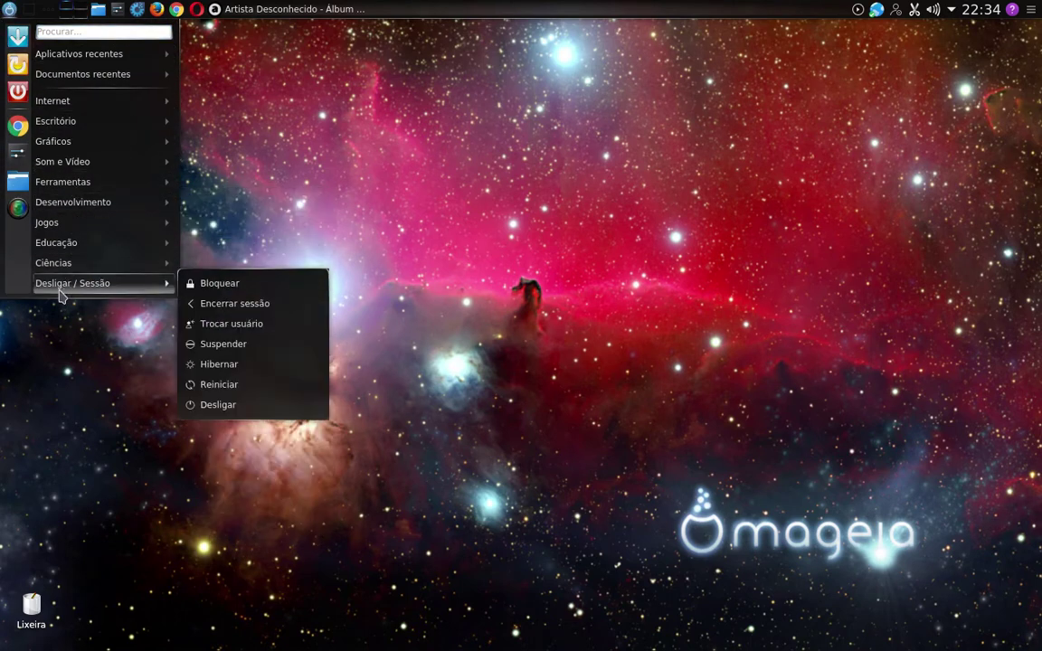
{"action": "left_click", "coordinate": [268, 8]}
Move the panel to the left edge of the screen and leave panel editing
{"action": "left_click", "coordinate": [1012, 9]}
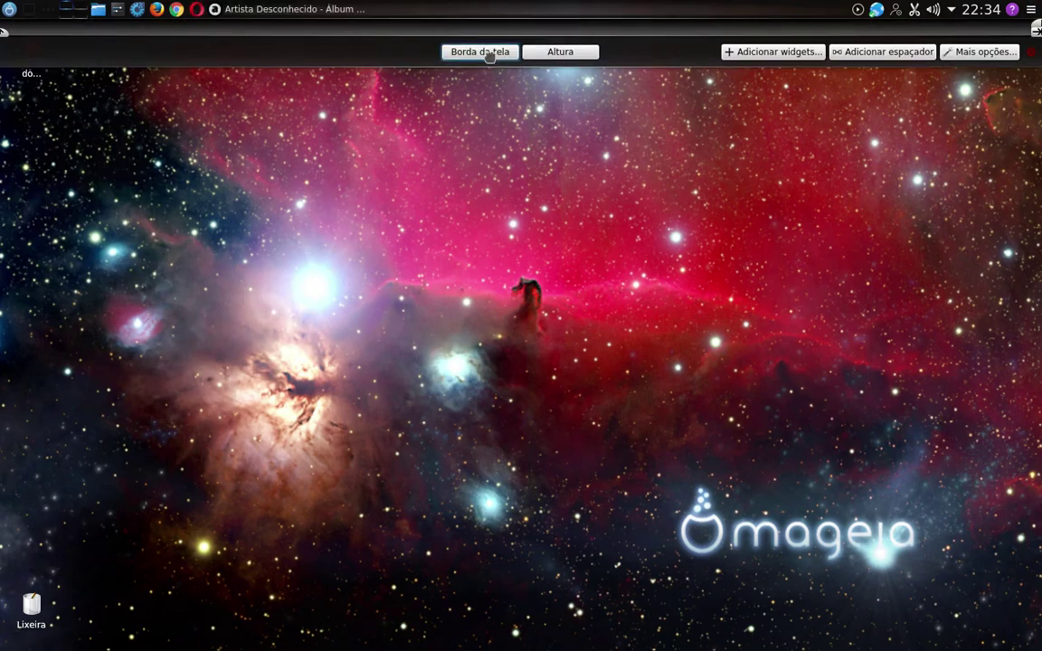
{"action": "left_click_drag", "start_coordinate": [489, 56], "coordinate": [5, 161]}
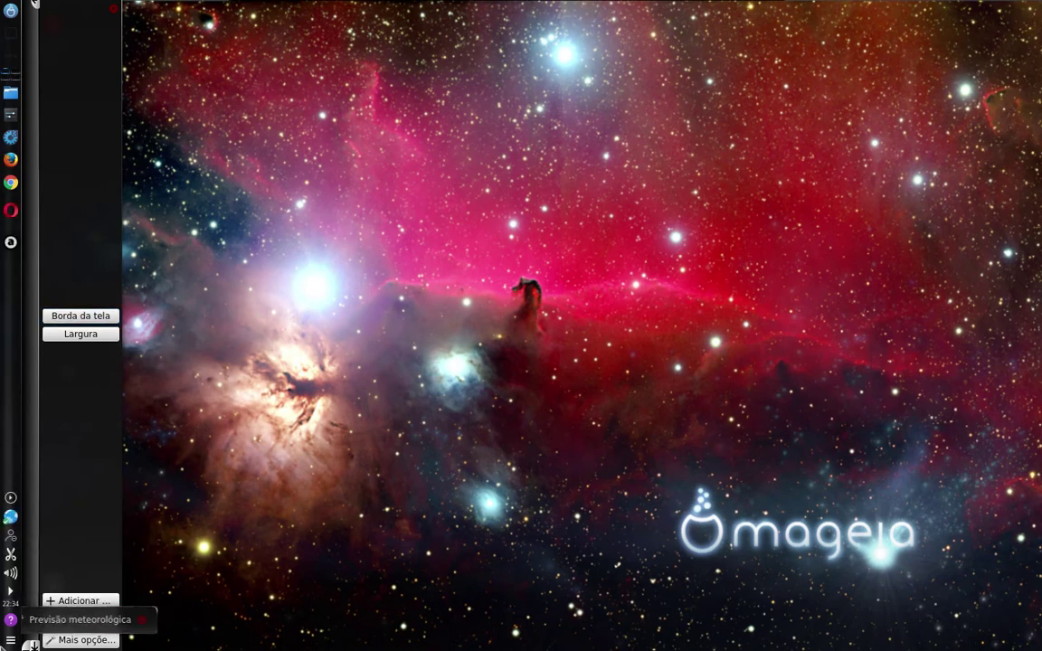
{"action": "left_click", "coordinate": [145, 615]}
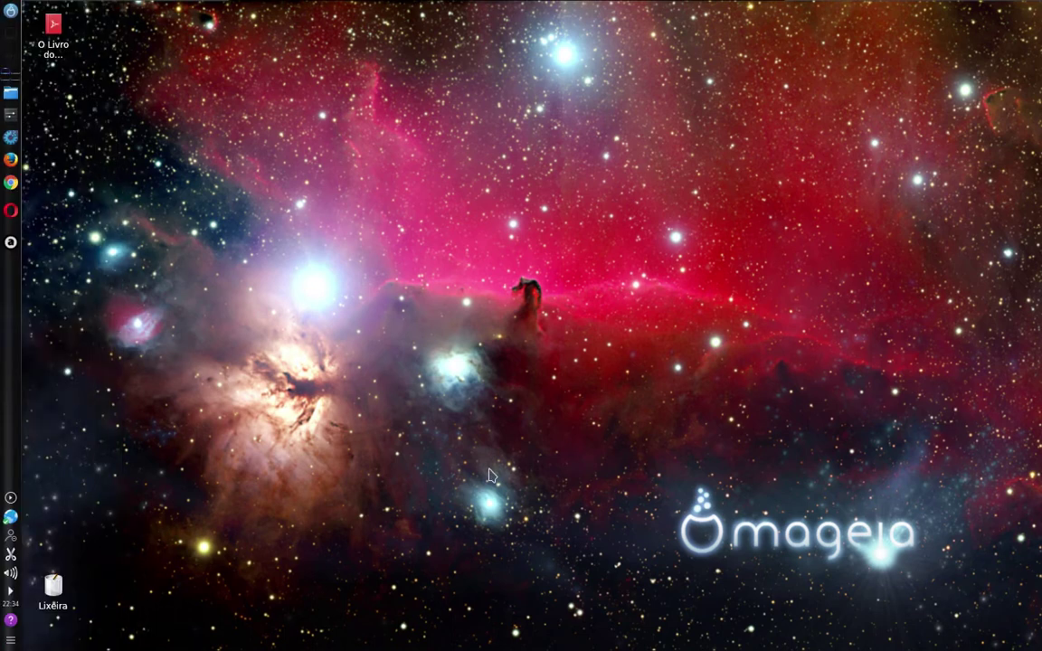
Move the panel from the left edge back to the bottom edge of the screen
{"action": "mouse_move", "coordinate": [3, 2]}
{"action": "left_click", "coordinate": [10, 639]}
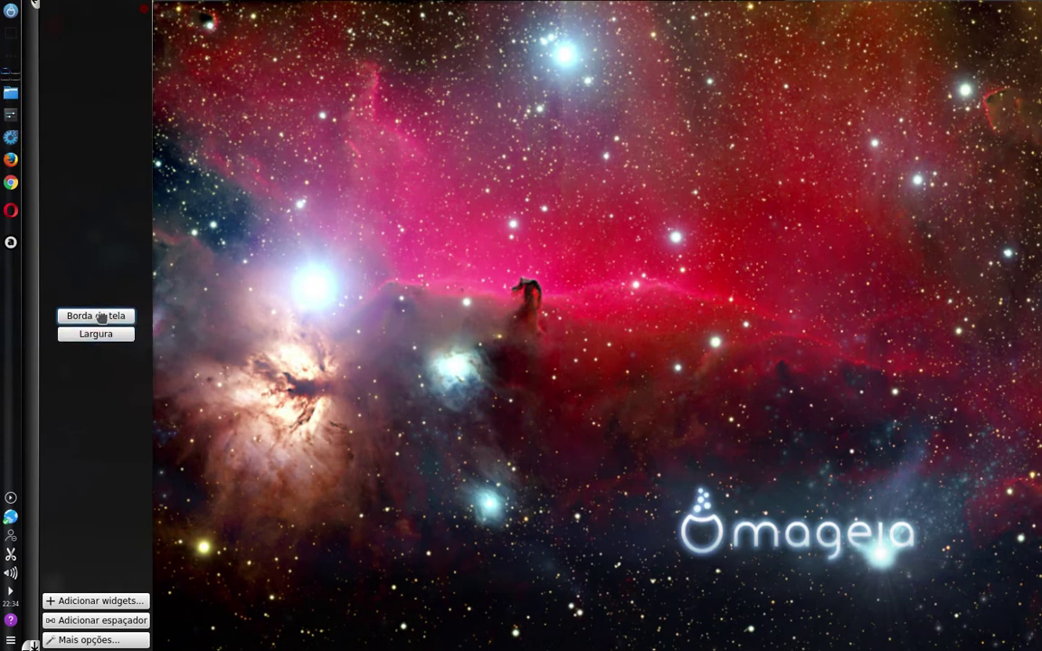
{"action": "left_click_drag", "start_coordinate": [101, 317], "coordinate": [521, 642]}
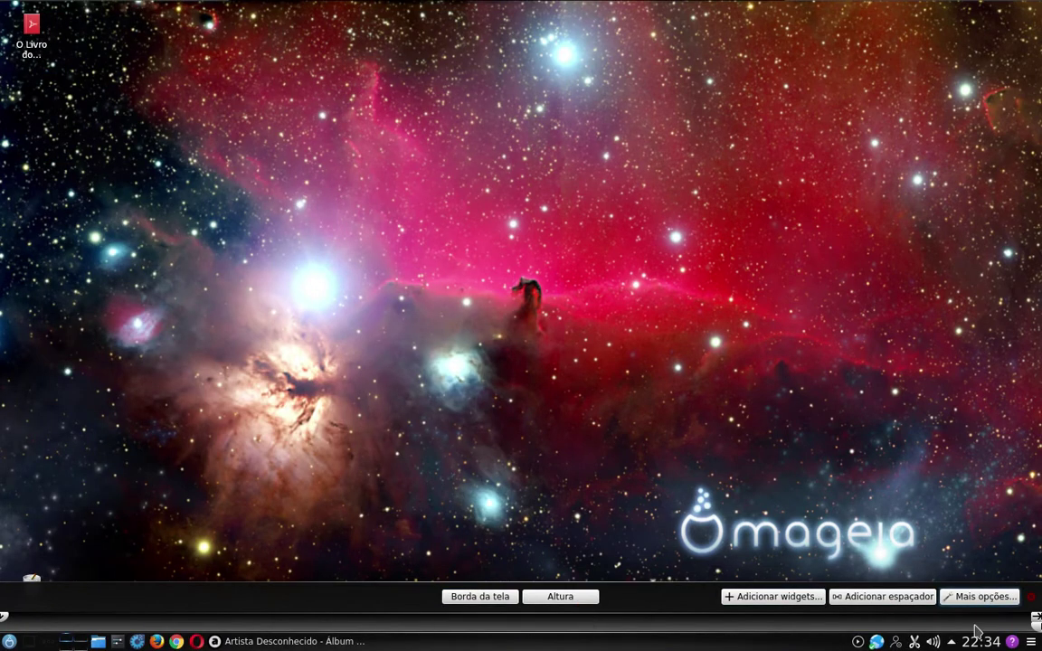
Browse the available widgets and add the Relógio mundial widget to the panel
{"action": "left_click", "coordinate": [784, 598]}
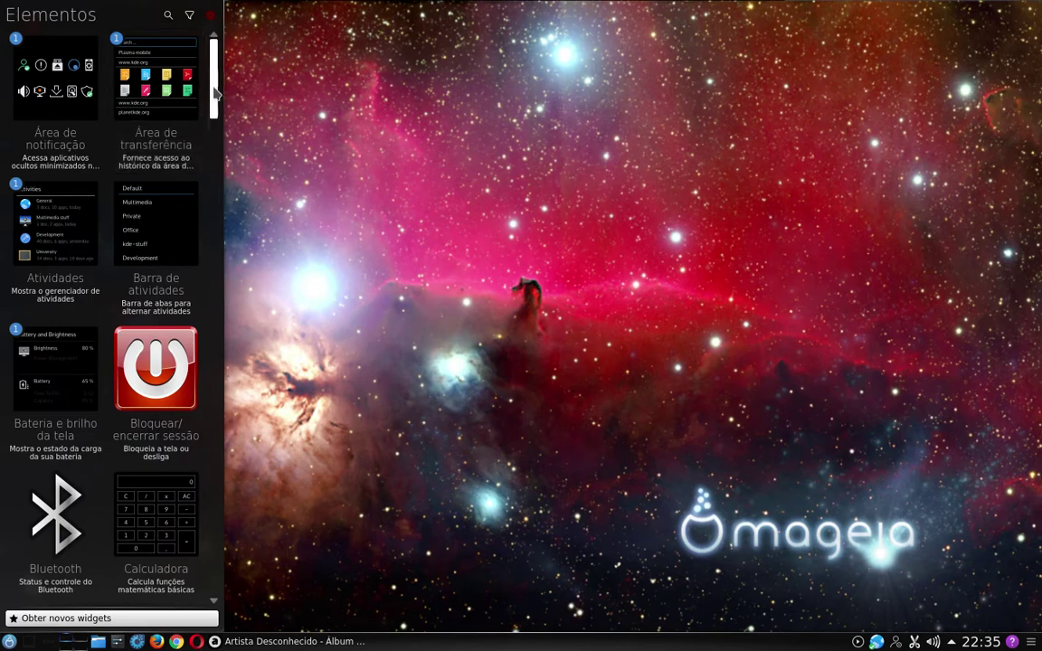
{"action": "left_click_drag", "start_coordinate": [217, 94], "coordinate": [220, 554]}
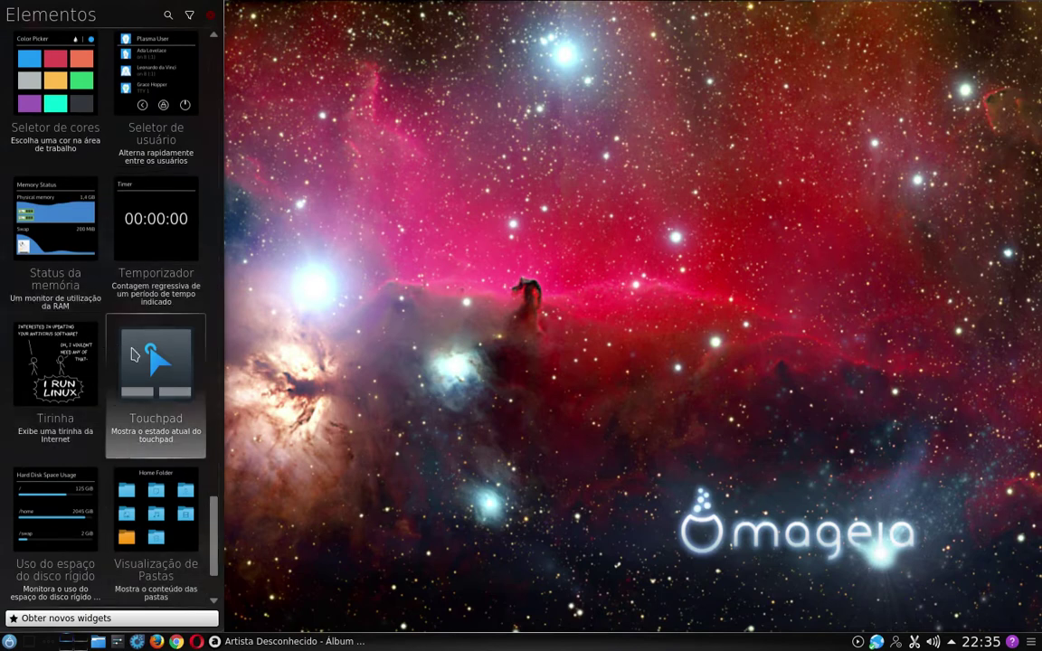
{"action": "scroll", "coordinate": [132, 387], "scroll_direction": "down", "scroll_amount": 1}
{"action": "scroll", "coordinate": [131, 386], "scroll_direction": "down", "scroll_amount": 3}
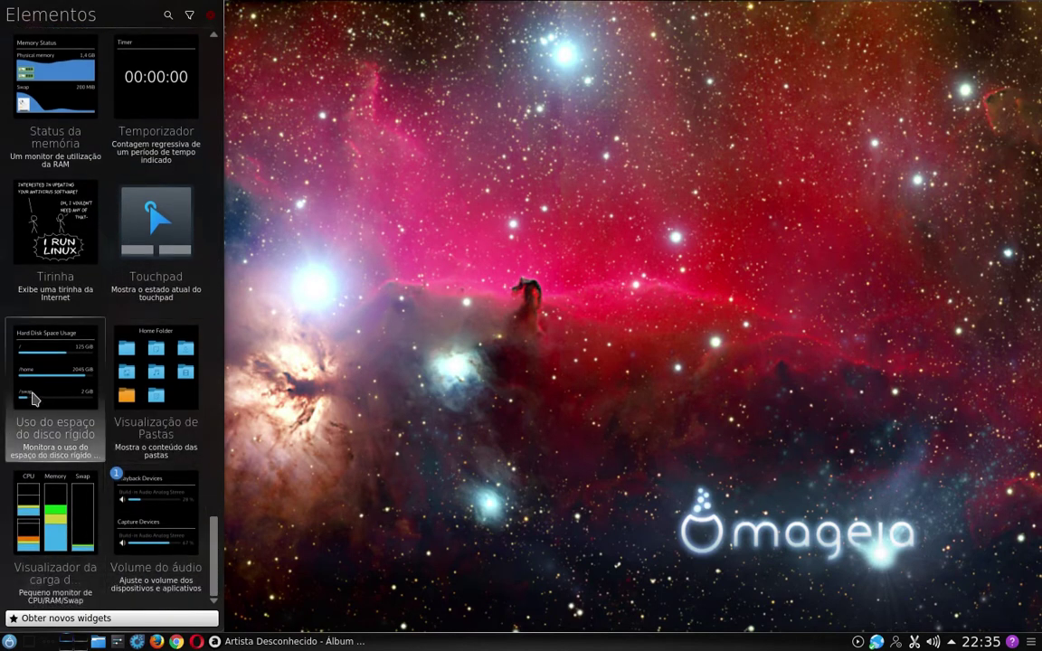
{"action": "scroll", "coordinate": [78, 405], "scroll_direction": "up", "scroll_amount": 4}
{"action": "scroll", "coordinate": [78, 405], "scroll_direction": "up", "scroll_amount": 7}
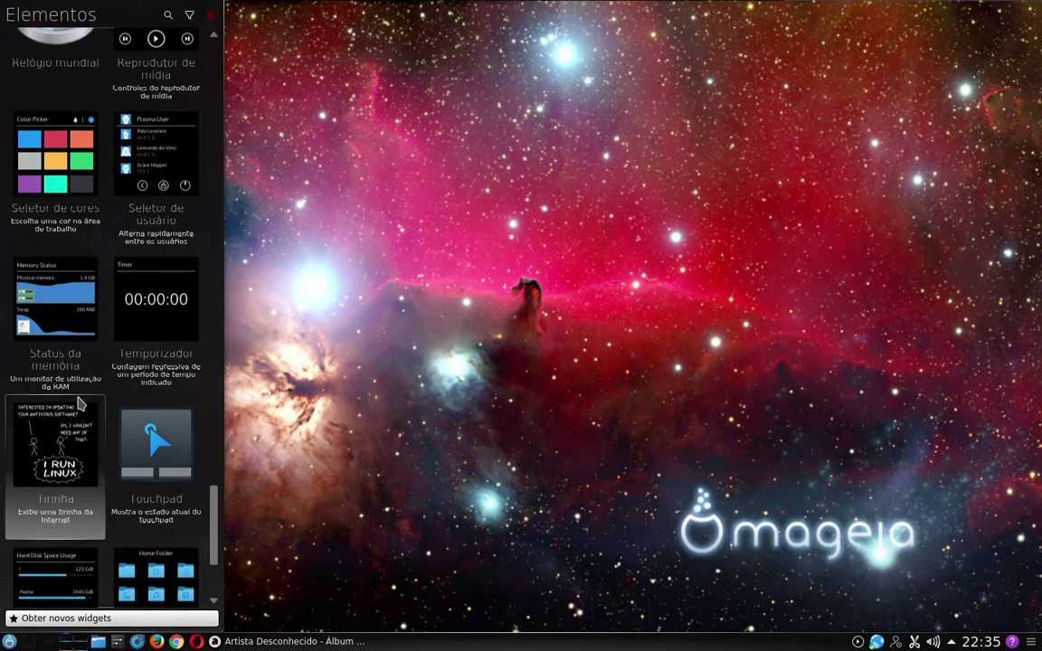
{"action": "scroll", "coordinate": [130, 385], "scroll_direction": "up", "scroll_amount": 3}
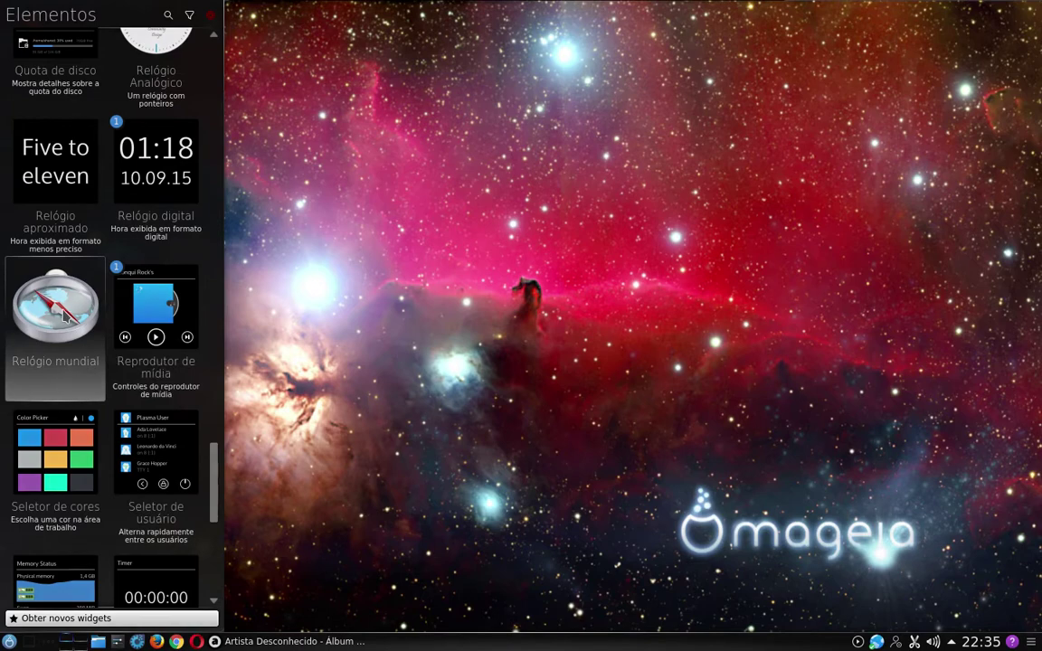
{"action": "double_click", "coordinate": [65, 314]}
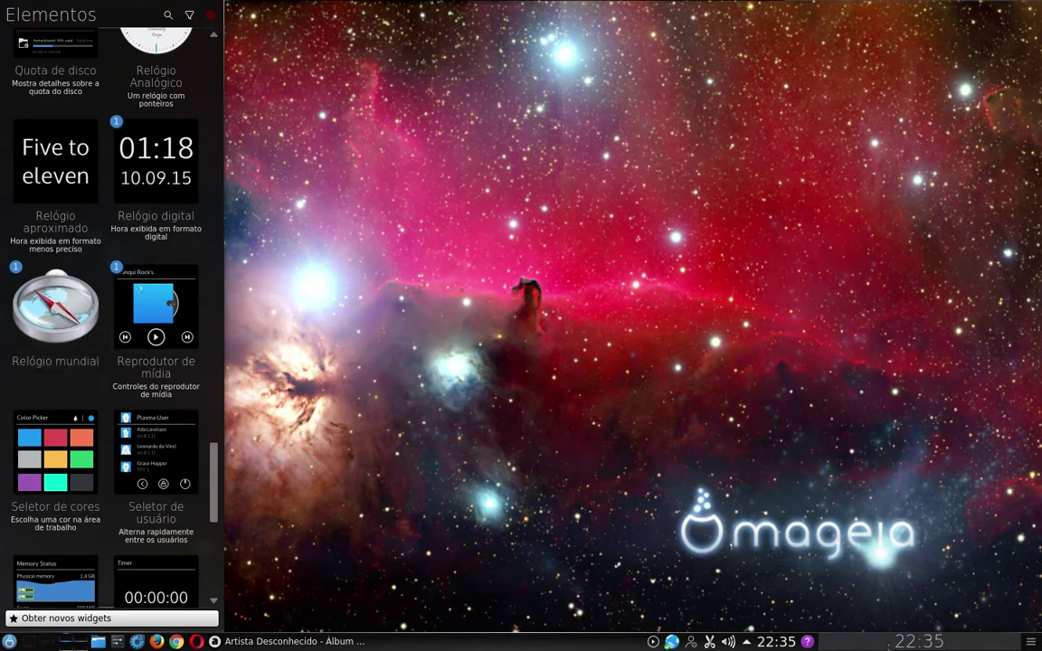
Look through the available widgets around Relógio mundial and Status da memória, and close the widget list
{"action": "scroll", "coordinate": [195, 54], "scroll_direction": "up", "scroll_amount": 3}
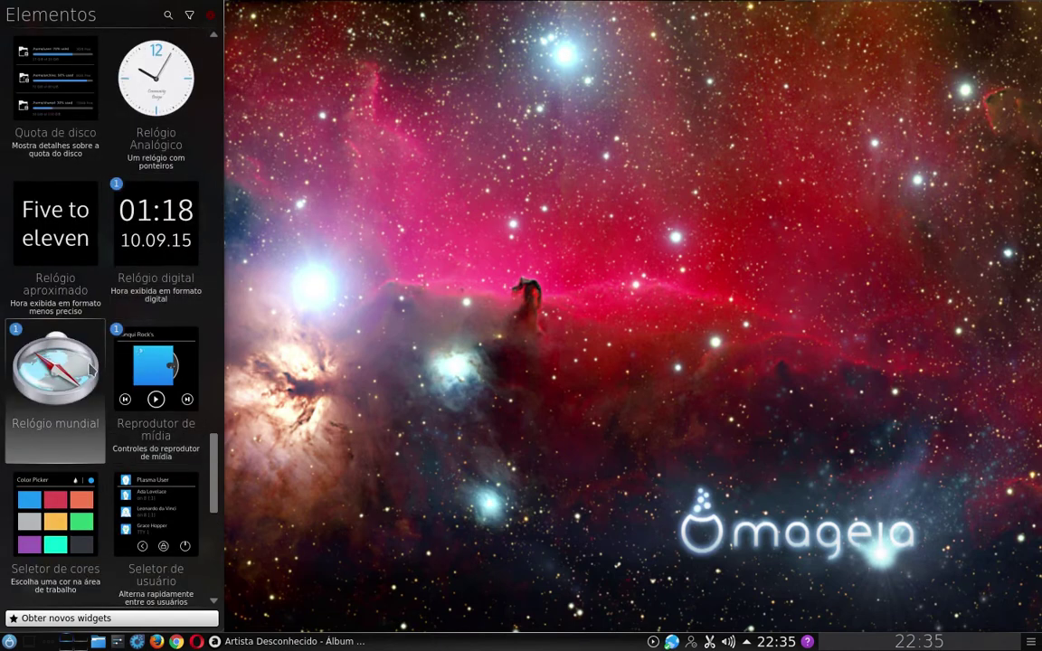
{"action": "left_click", "coordinate": [1032, 642]}
{"action": "left_click", "coordinate": [1031, 642]}
{"action": "scroll", "coordinate": [163, 579], "scroll_direction": "down", "scroll_amount": 5}
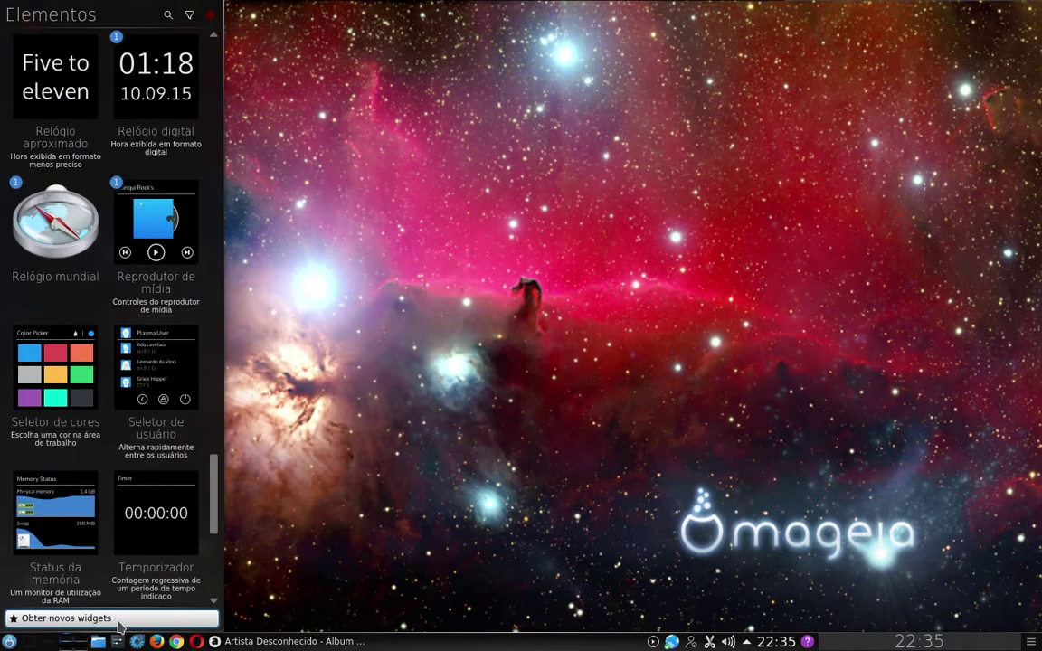
{"action": "left_click", "coordinate": [205, 16]}
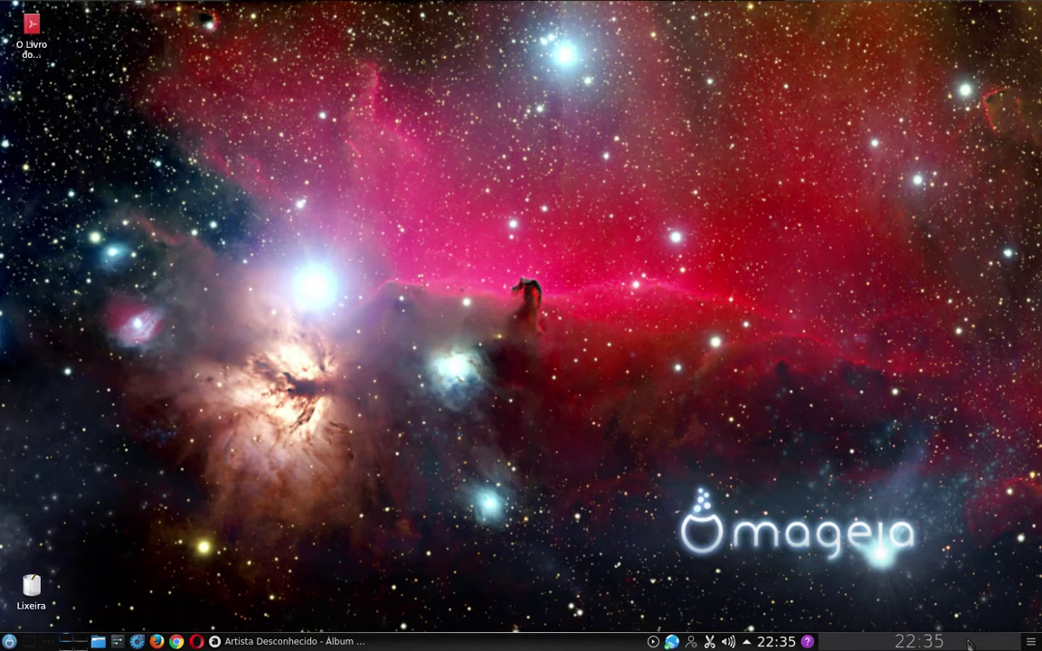
Remove the Relógio mundial widget from the panel and leave panel editing
{"action": "left_click", "coordinate": [1031, 641]}
{"action": "right_click", "coordinate": [881, 644]}
{"action": "left_click", "coordinate": [797, 581]}
{"action": "left_click", "coordinate": [1032, 642]}
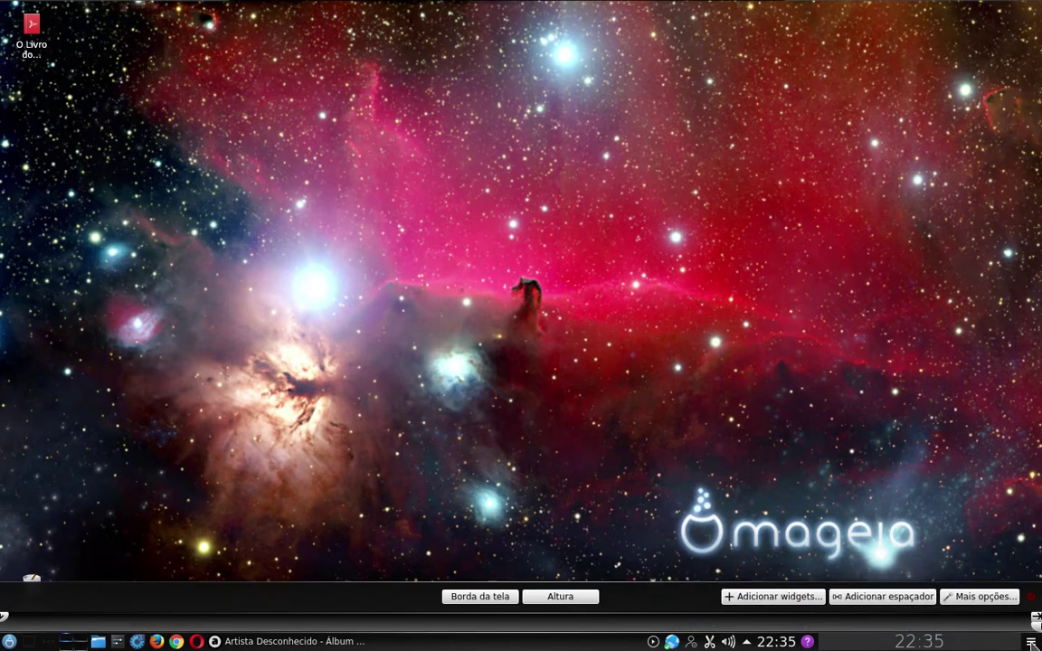
{"action": "mouse_move", "coordinate": [963, 646]}
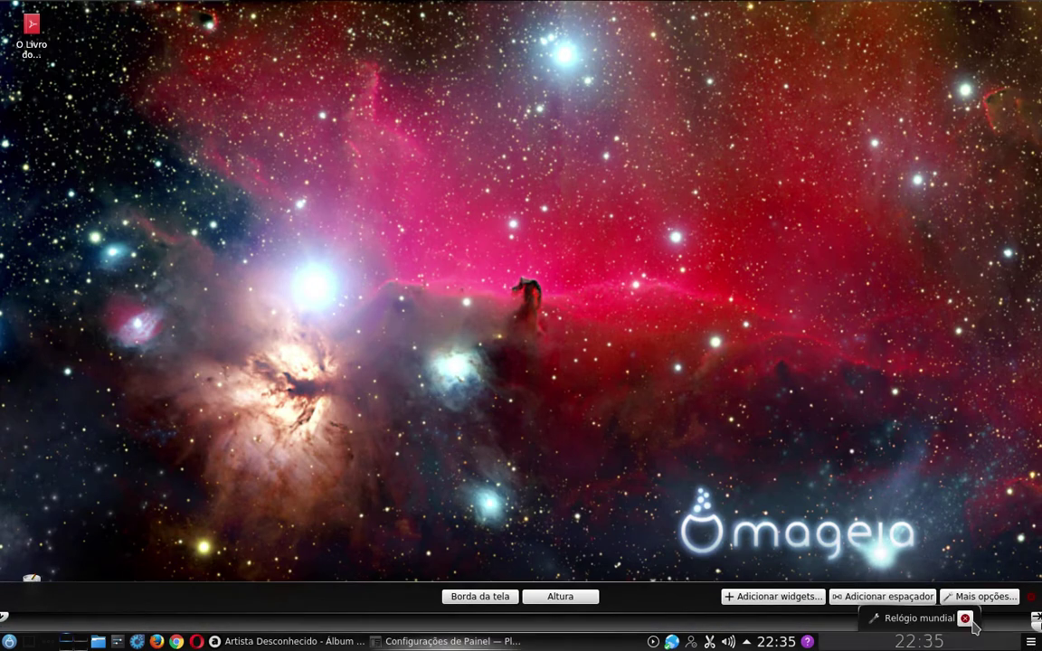
{"action": "left_click", "coordinate": [961, 619]}
{"action": "left_click", "coordinate": [1022, 641]}
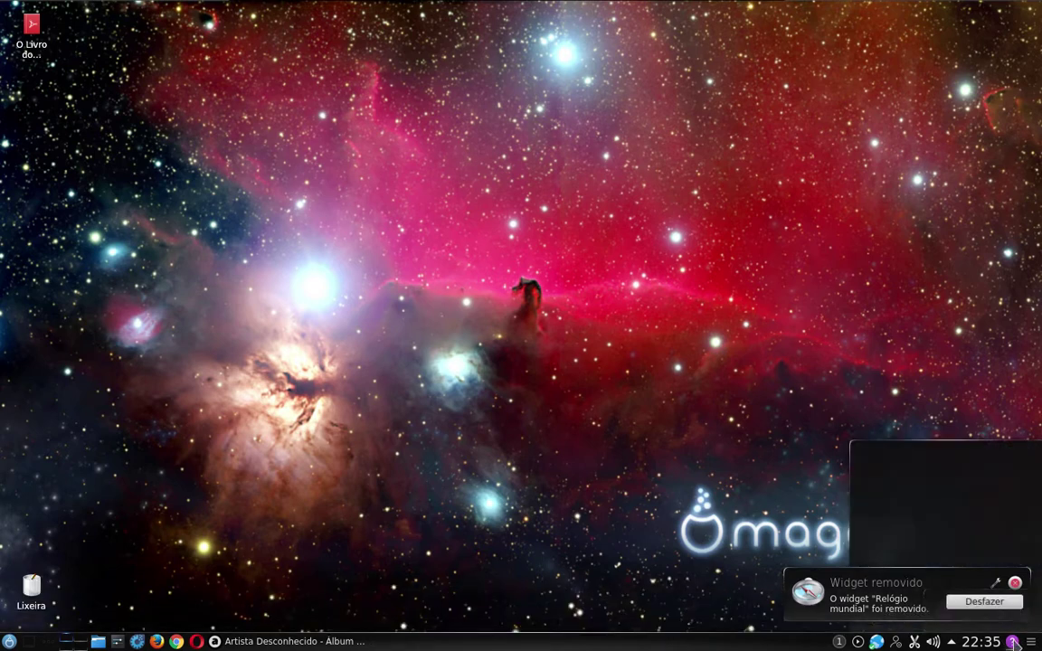
Try entering "ubatuba" as the weather station location for the Previsão meteorológica widget
{"action": "right_click", "coordinate": [822, 639]}
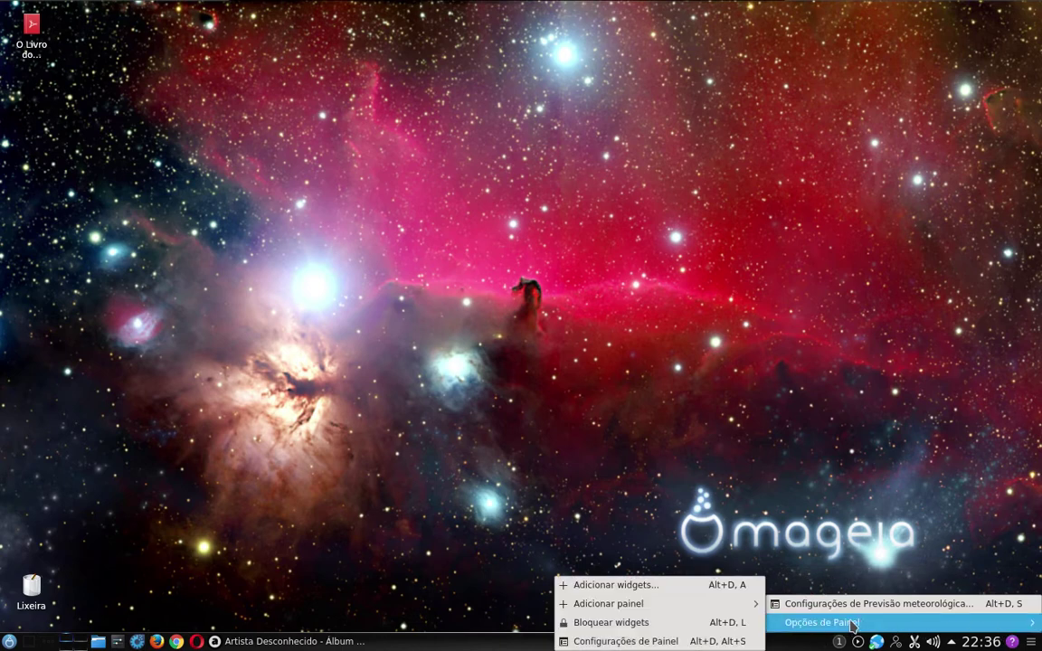
{"action": "left_click", "coordinate": [834, 611]}
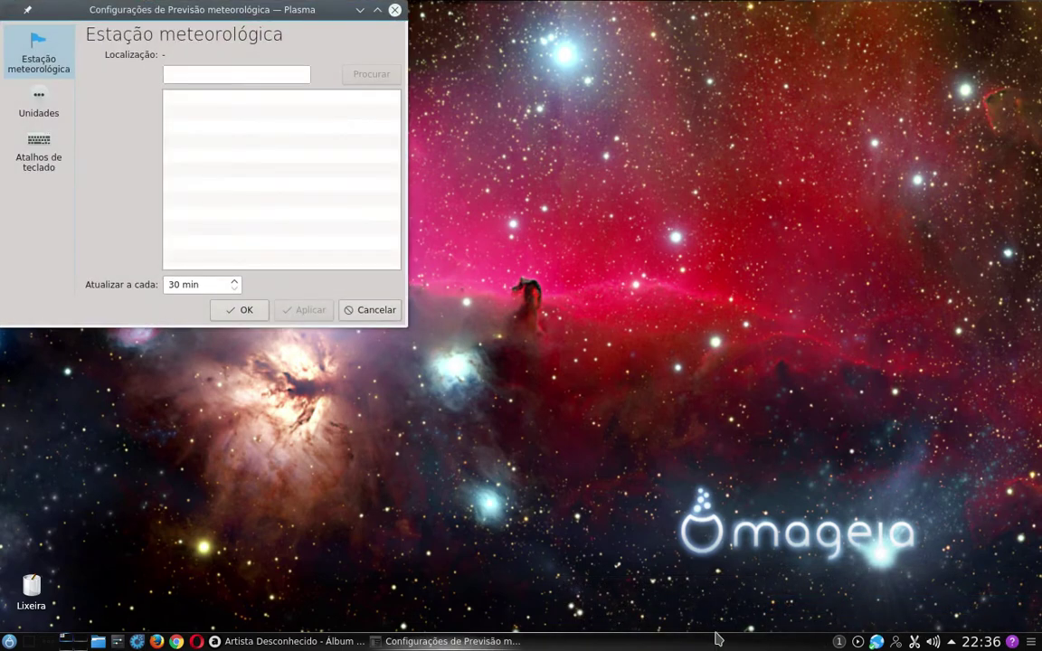
{"action": "left_click_drag", "start_coordinate": [210, 11], "coordinate": [339, 48]}
{"action": "left_click", "coordinate": [352, 109]}
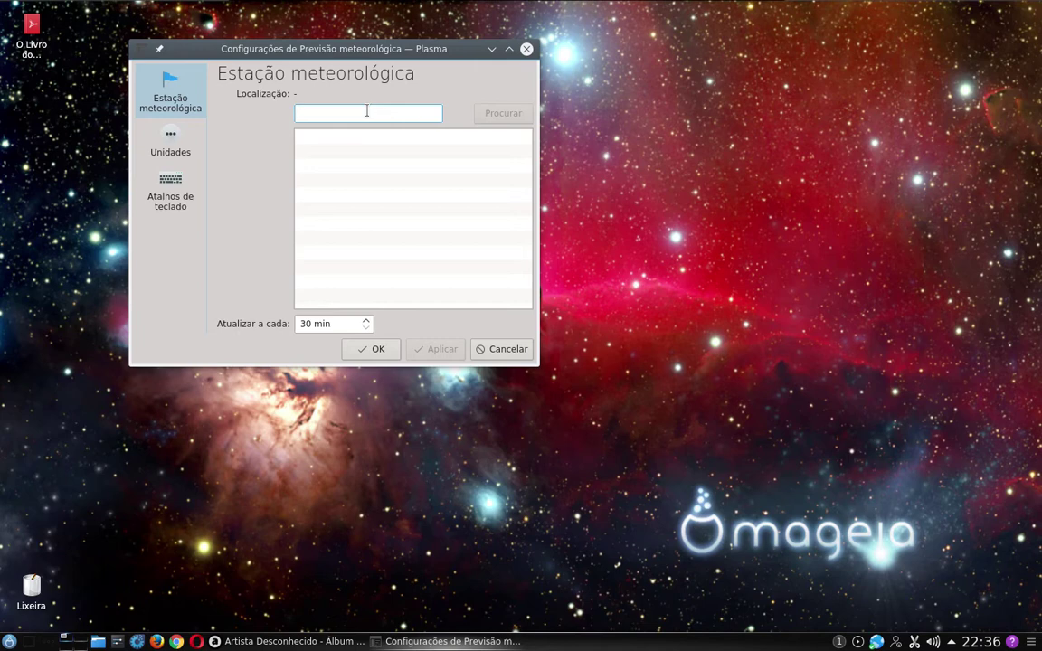
{"action": "type", "text": "ubatuba"}
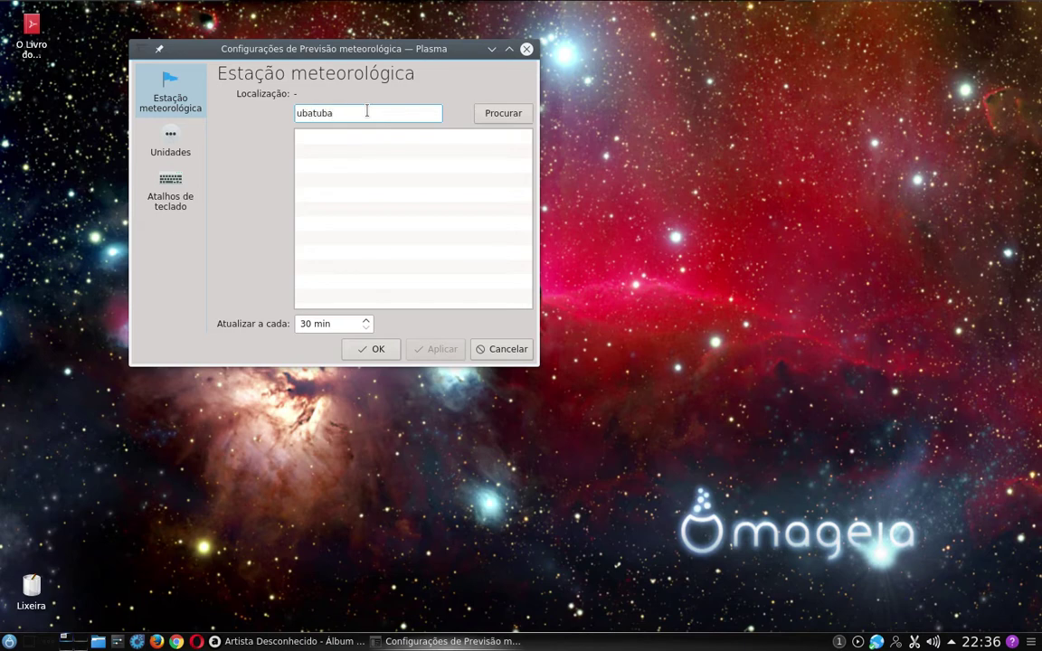
{"action": "key", "text": "Escape"}
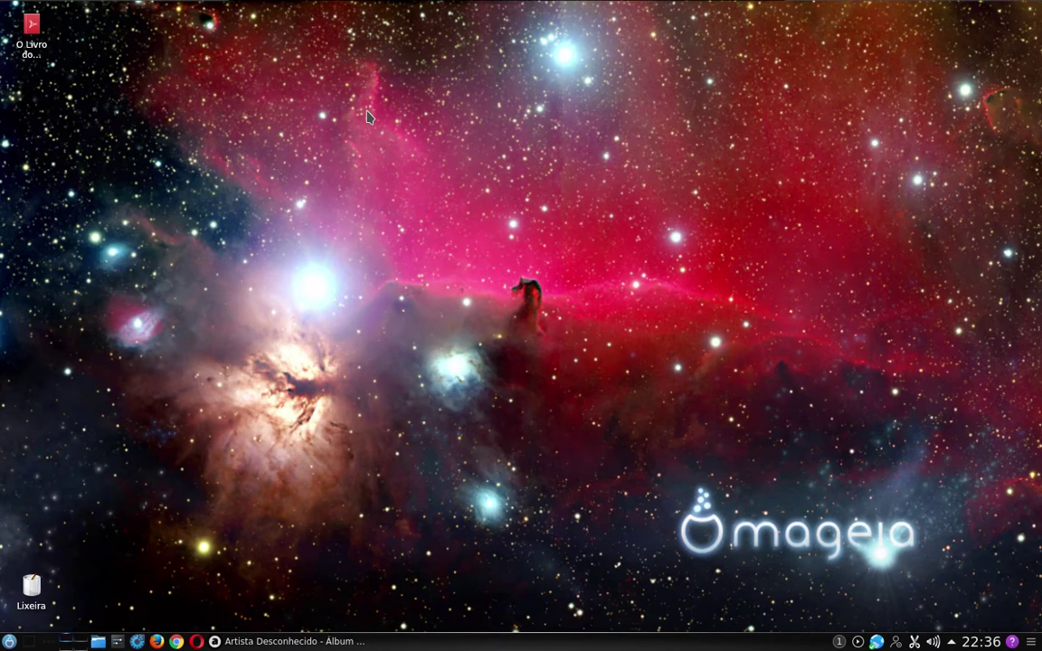
Remove the Previsão meteorológica widget from the panel and leave panel editing
{"action": "left_click", "coordinate": [1013, 641]}
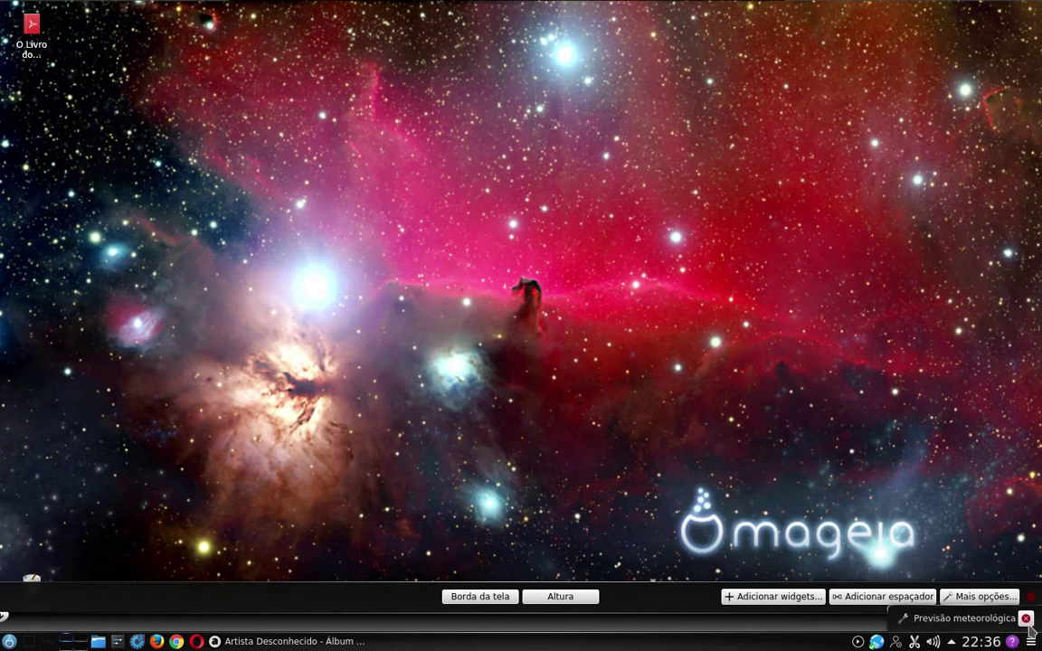
{"action": "left_click", "coordinate": [1027, 620]}
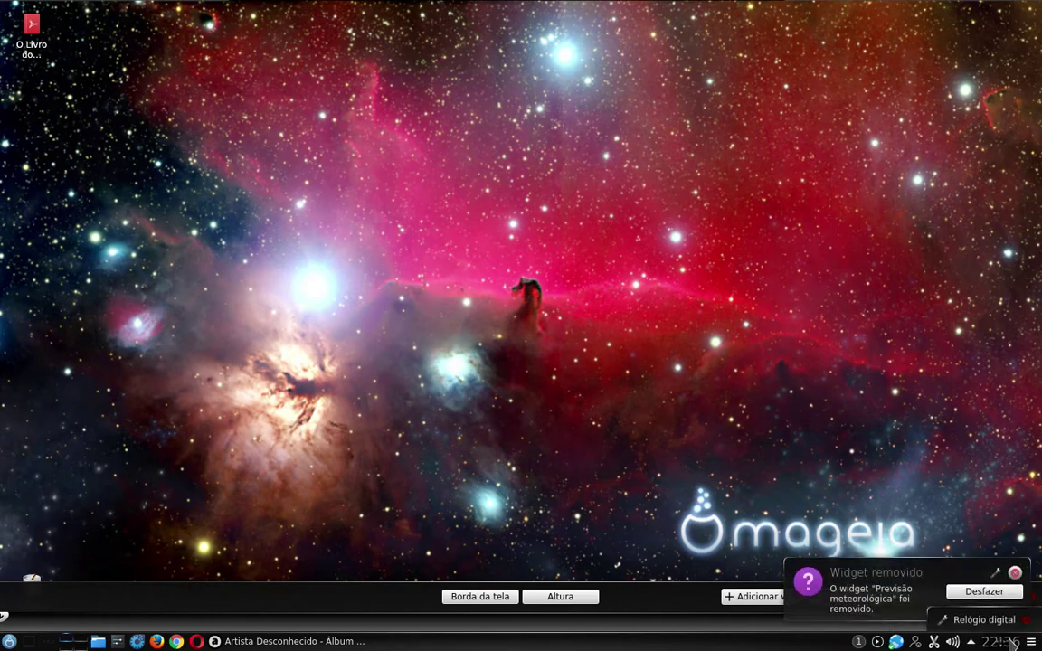
{"action": "left_click", "coordinate": [1033, 642]}
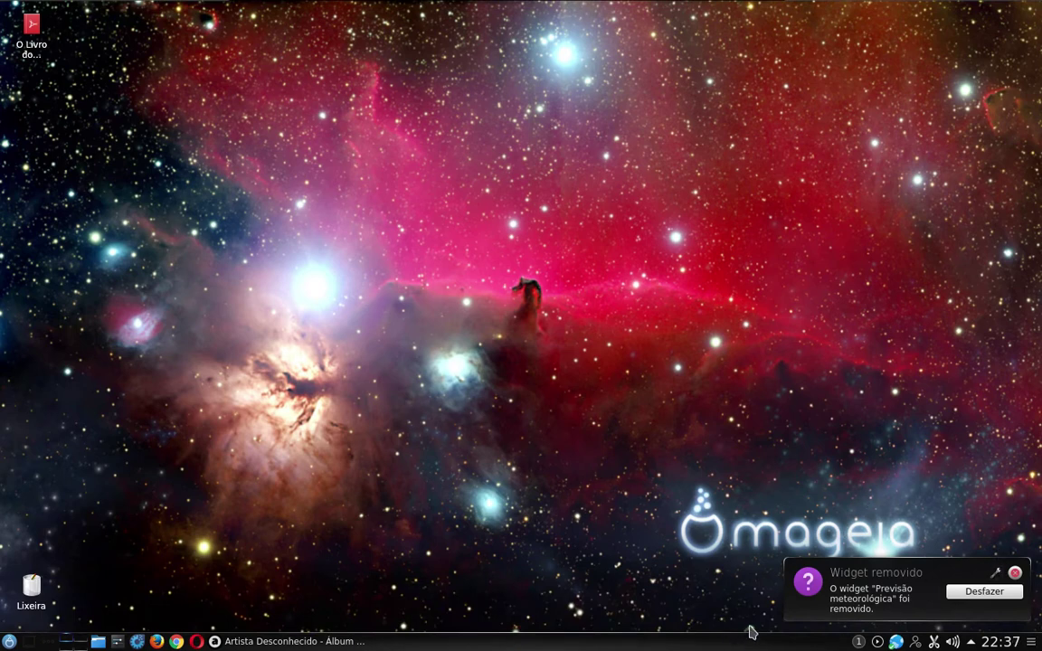
Review the panel's additional alignment and visibility options without changing them, and leave panel editing
{"action": "left_click", "coordinate": [1031, 641]}
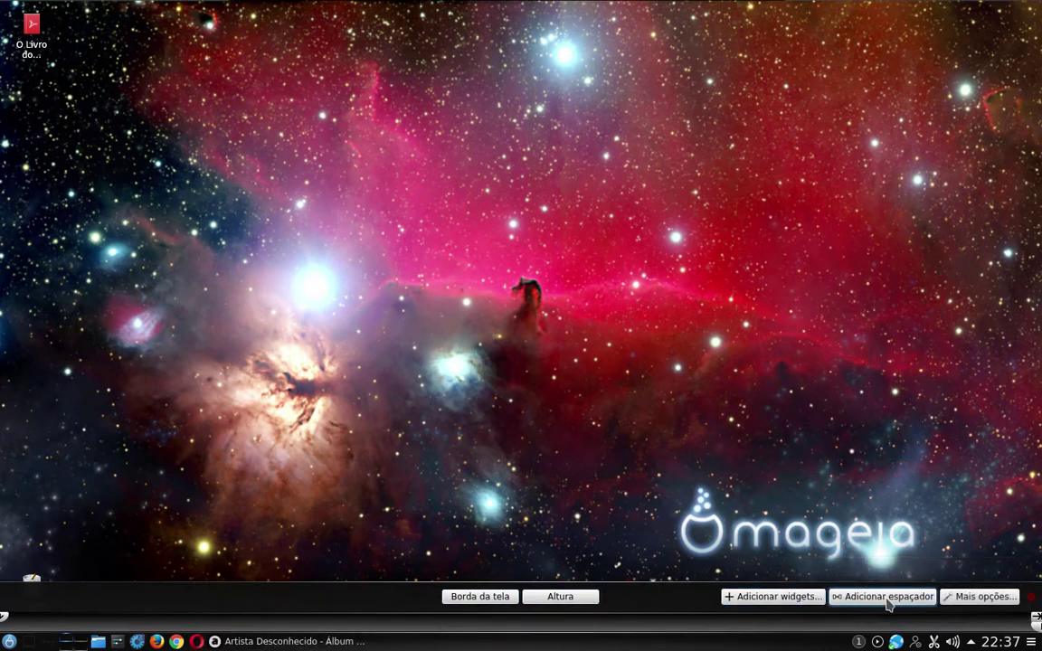
{"action": "left_click", "coordinate": [970, 599]}
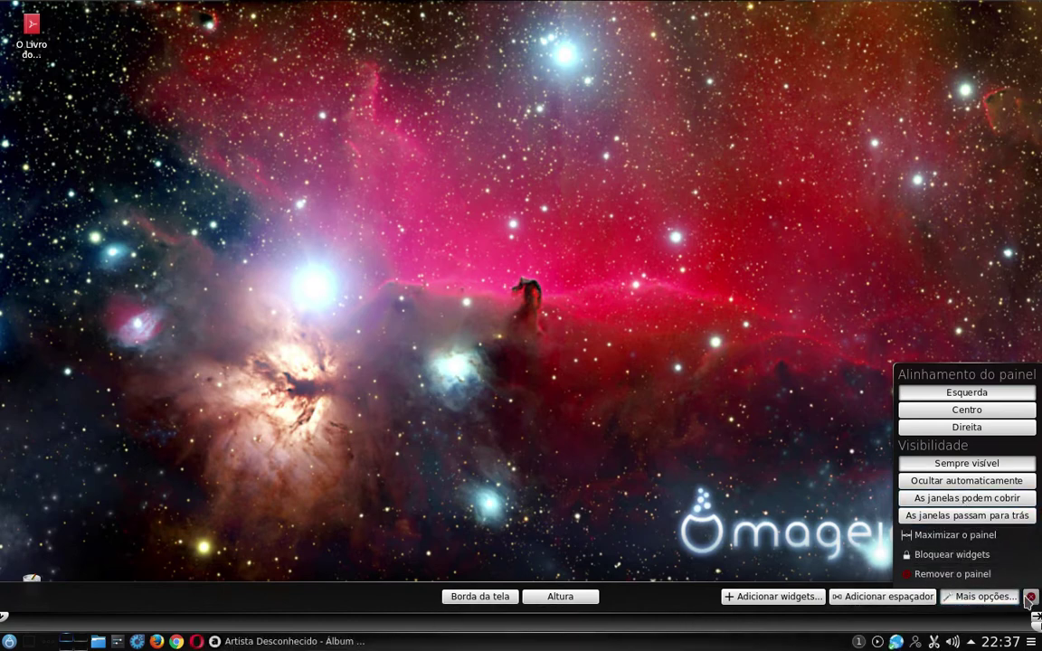
{"action": "left_click", "coordinate": [986, 598]}
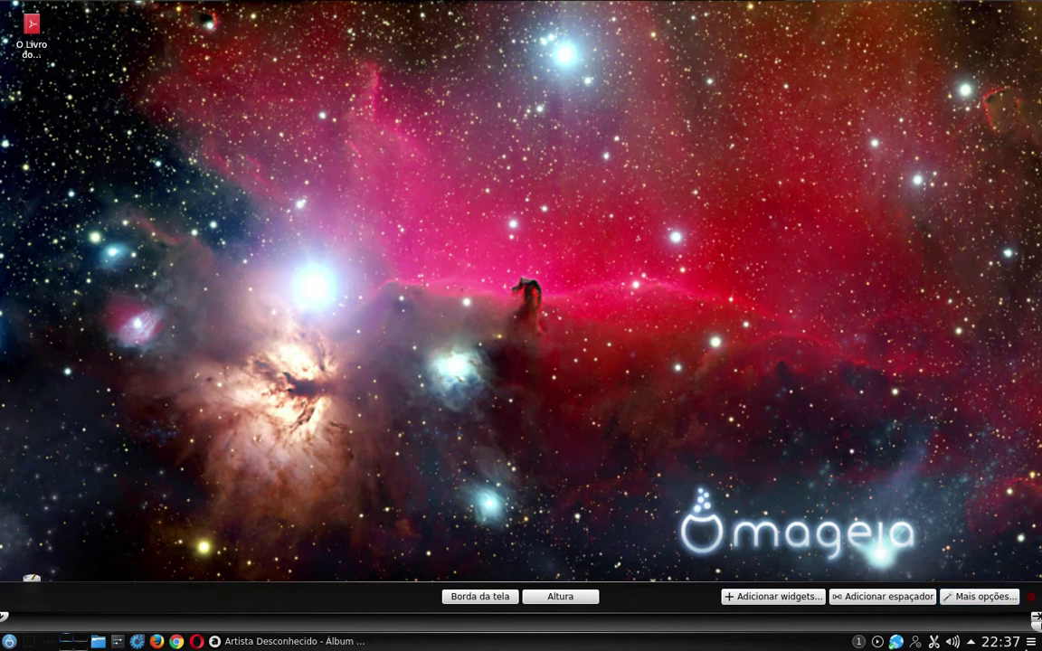
{"action": "left_click", "coordinate": [1033, 642]}
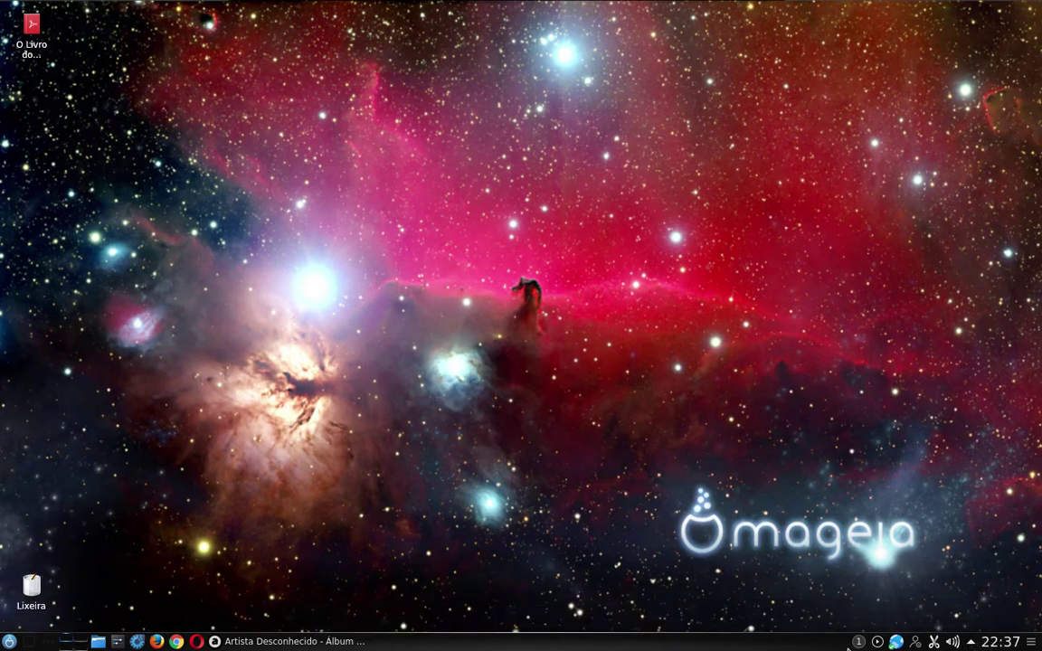
Show the hidden system tray entries and check the battery, device and Notificações entries
{"action": "left_click", "coordinate": [971, 644]}
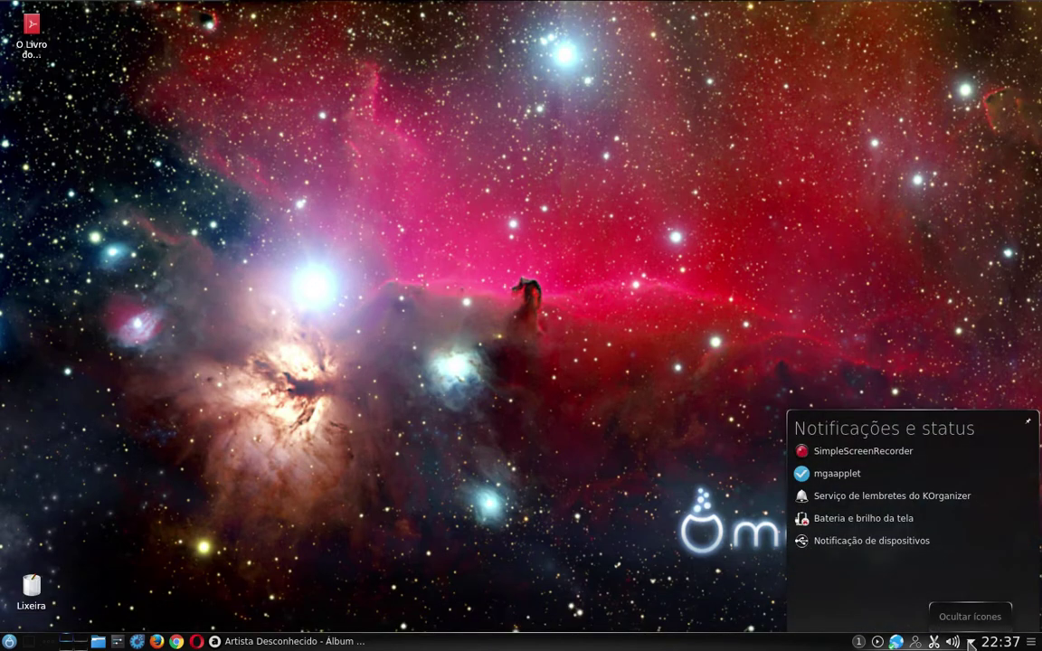
{"action": "left_click", "coordinate": [970, 644]}
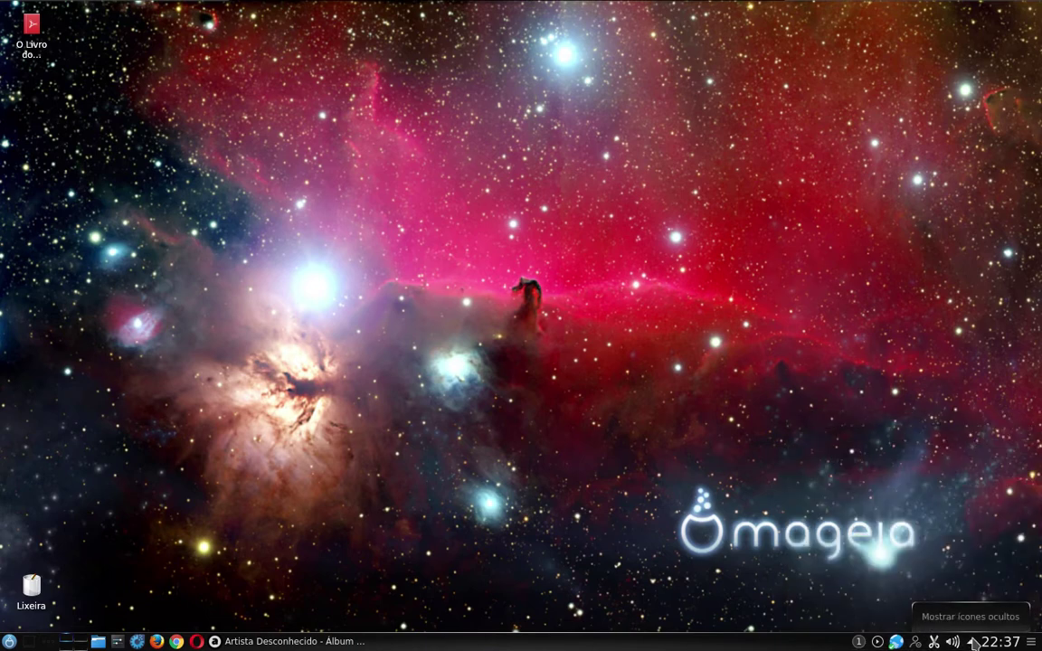
{"action": "left_click", "coordinate": [971, 644]}
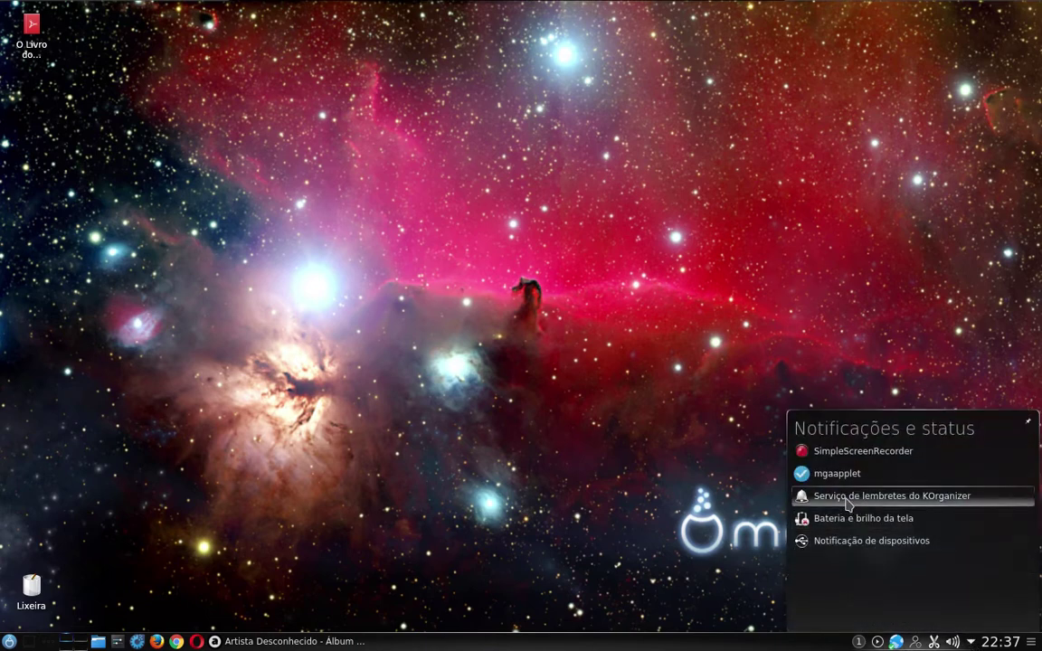
{"action": "mouse_move", "coordinate": [845, 476]}
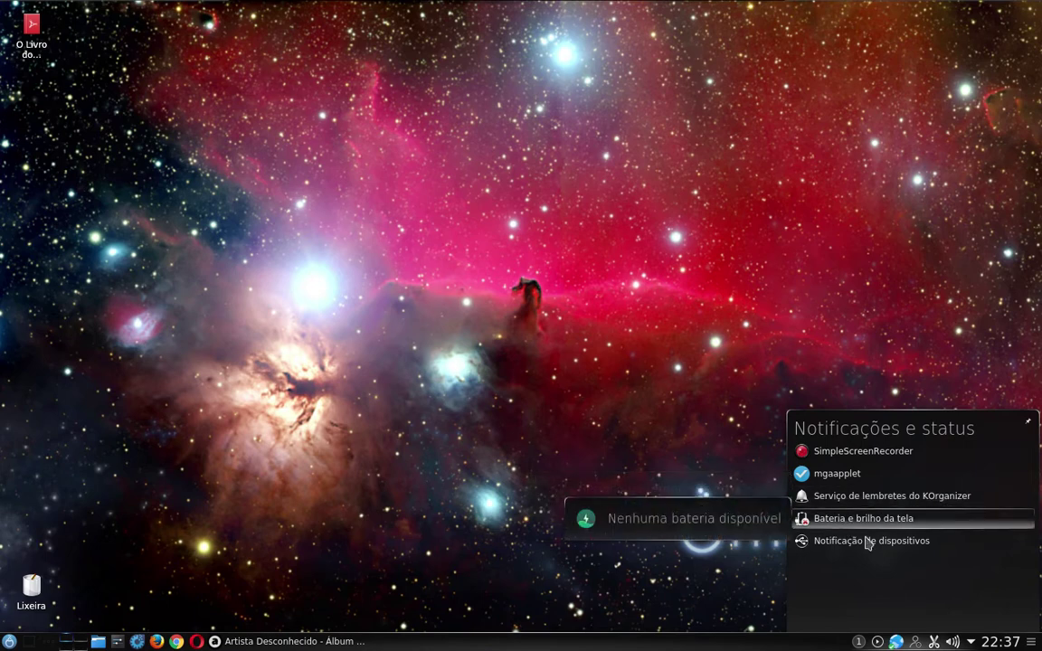
{"action": "mouse_move", "coordinate": [869, 548]}
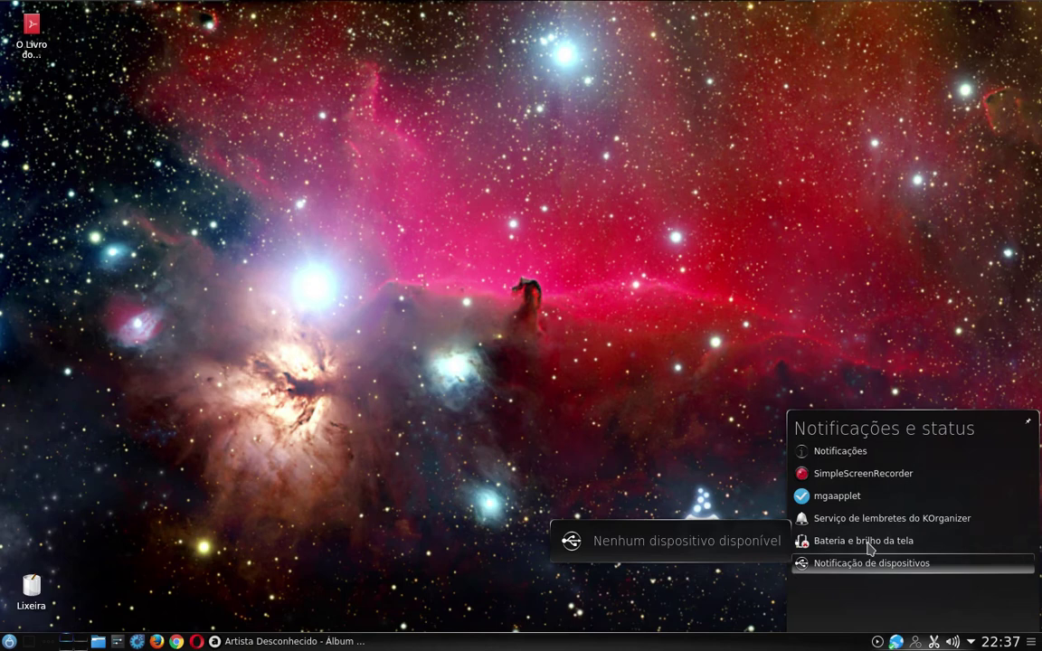
{"action": "left_click", "coordinate": [835, 456]}
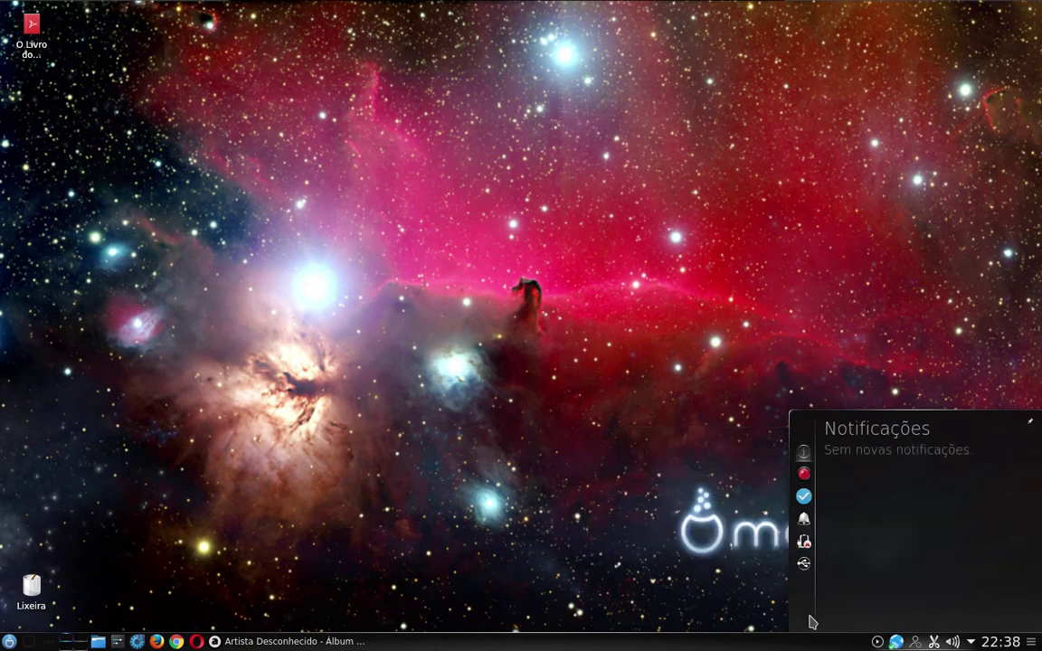
{"action": "left_click", "coordinate": [1031, 422]}
Check the playback and capture device levels in the system tray's audio volume controls
{"action": "scroll", "coordinate": [956, 643], "scroll_direction": "up", "scroll_amount": 2}
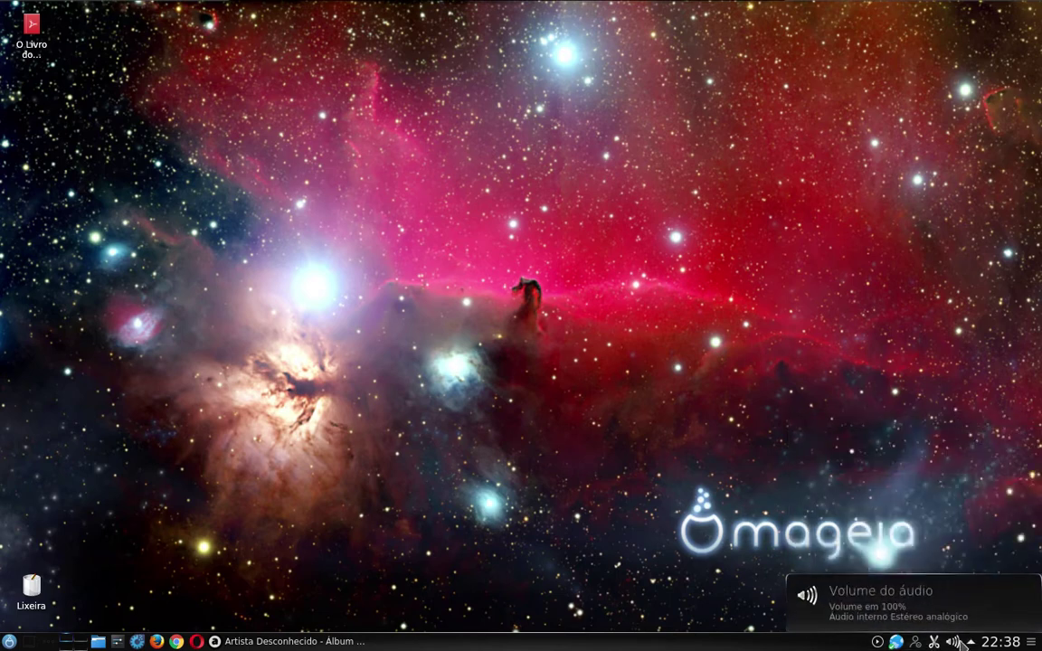
{"action": "left_click", "coordinate": [958, 642]}
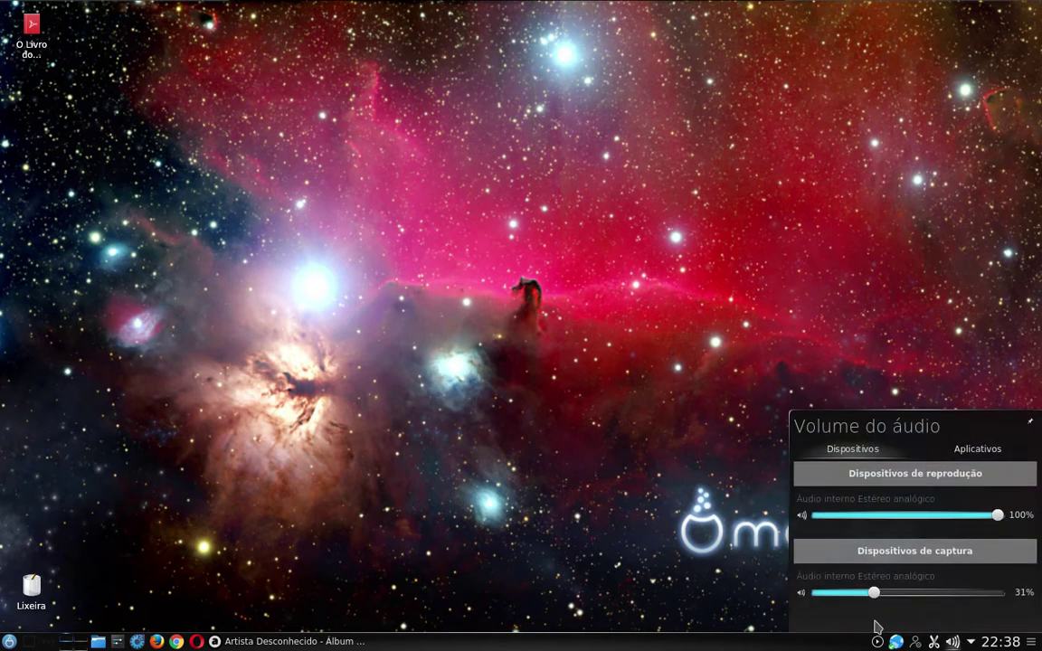
{"action": "left_click", "coordinate": [954, 644]}
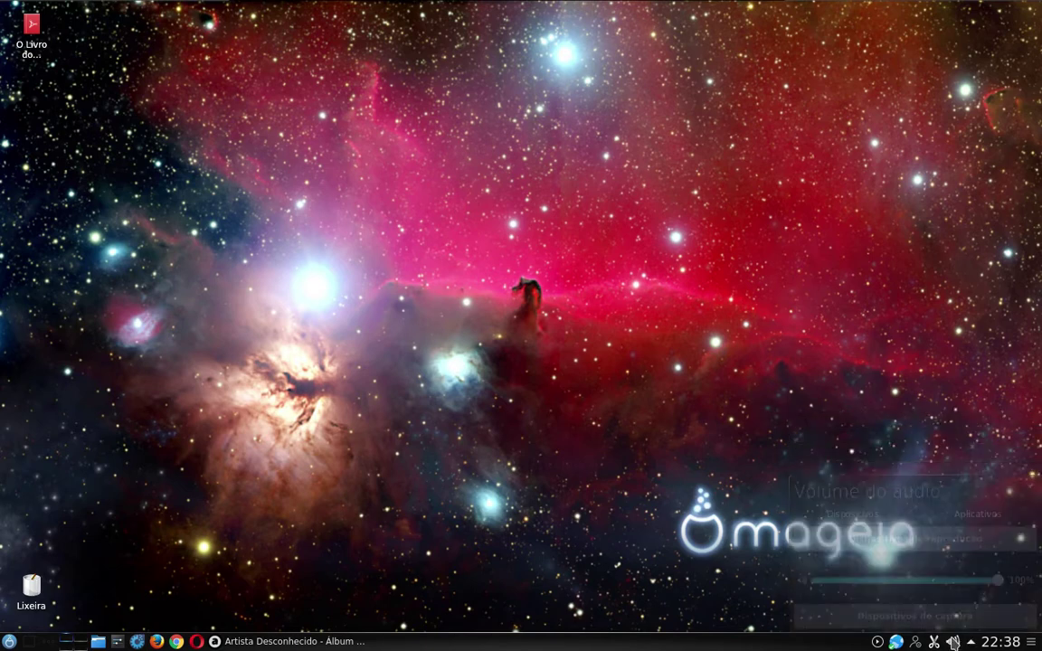
{"action": "left_click", "coordinate": [955, 644]}
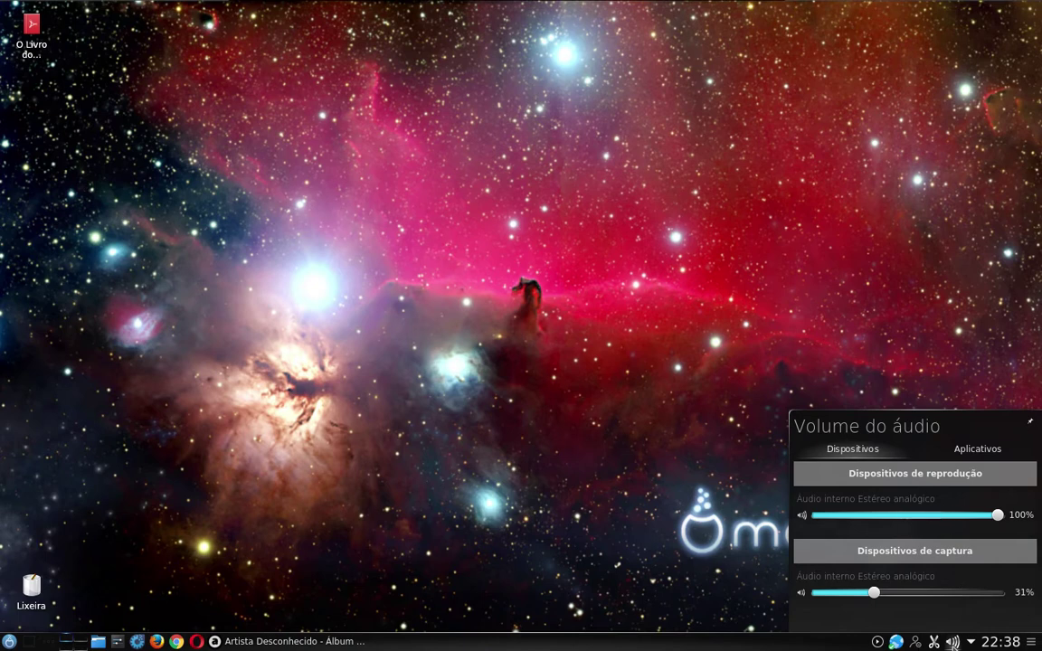
Review the Geral, Volume do áudio and Atalhos de teclado pages of the audio volume settings, and close them
{"action": "right_click", "coordinate": [953, 643]}
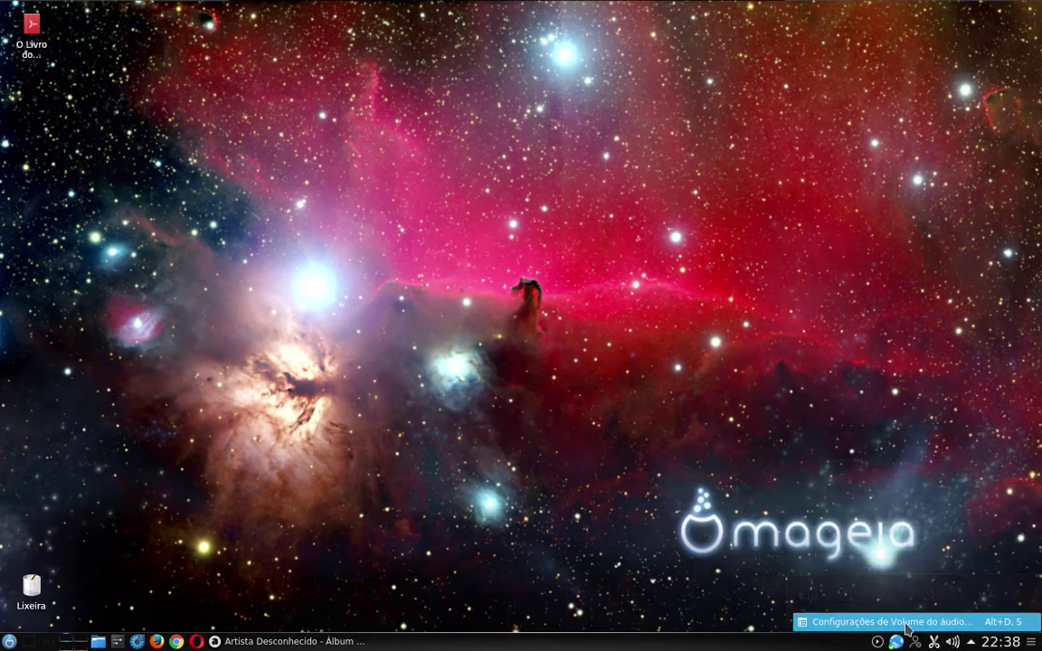
{"action": "left_click", "coordinate": [906, 624]}
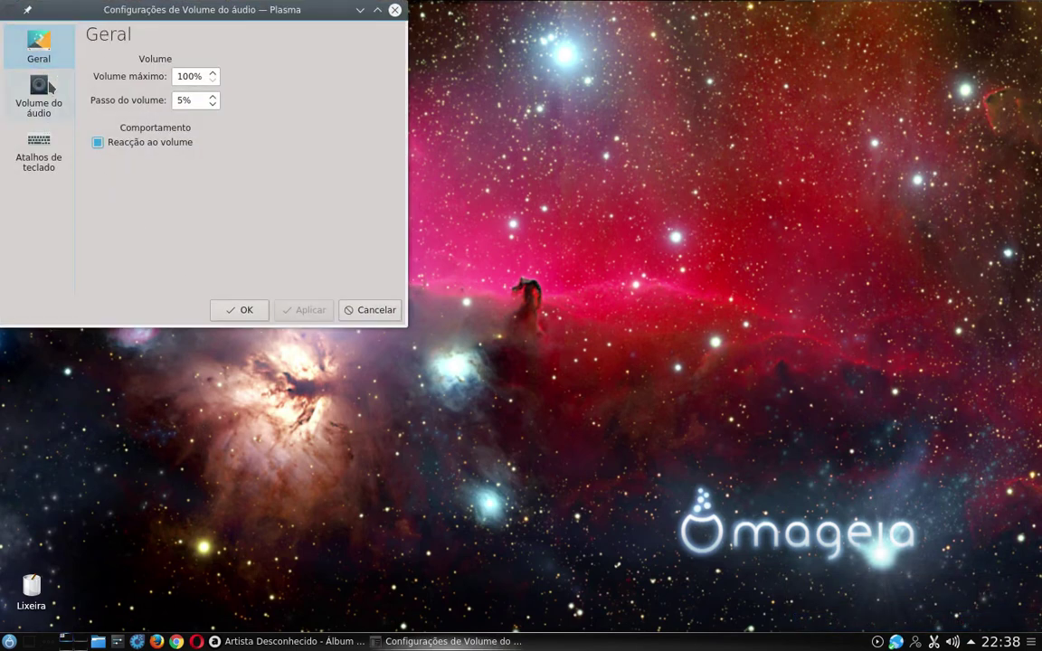
{"action": "left_click", "coordinate": [36, 88]}
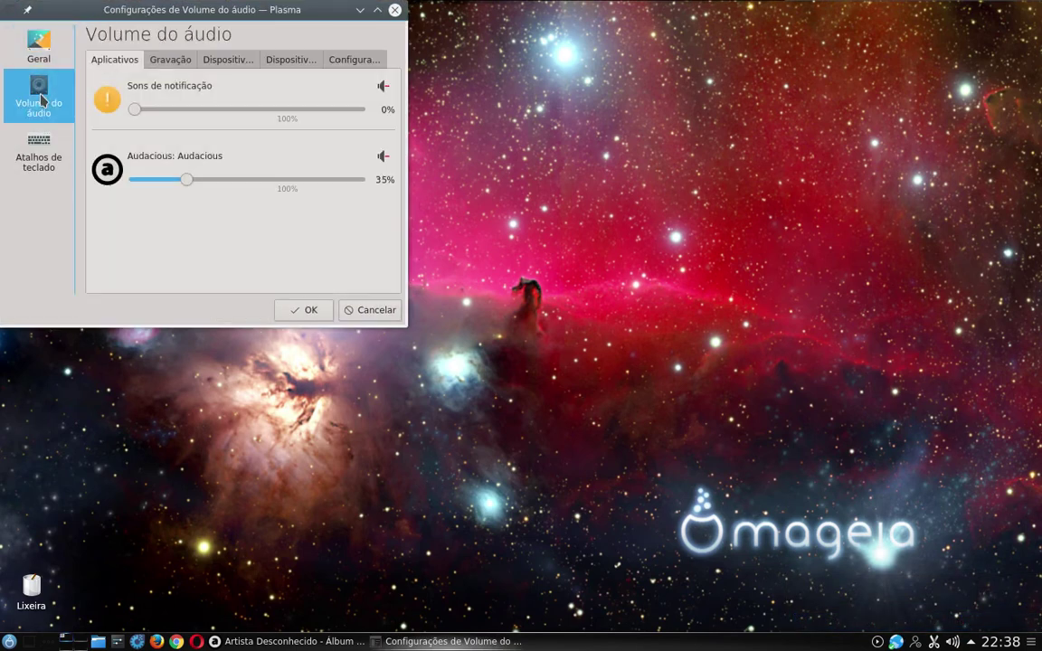
{"action": "left_click", "coordinate": [37, 154]}
{"action": "left_click", "coordinate": [39, 43]}
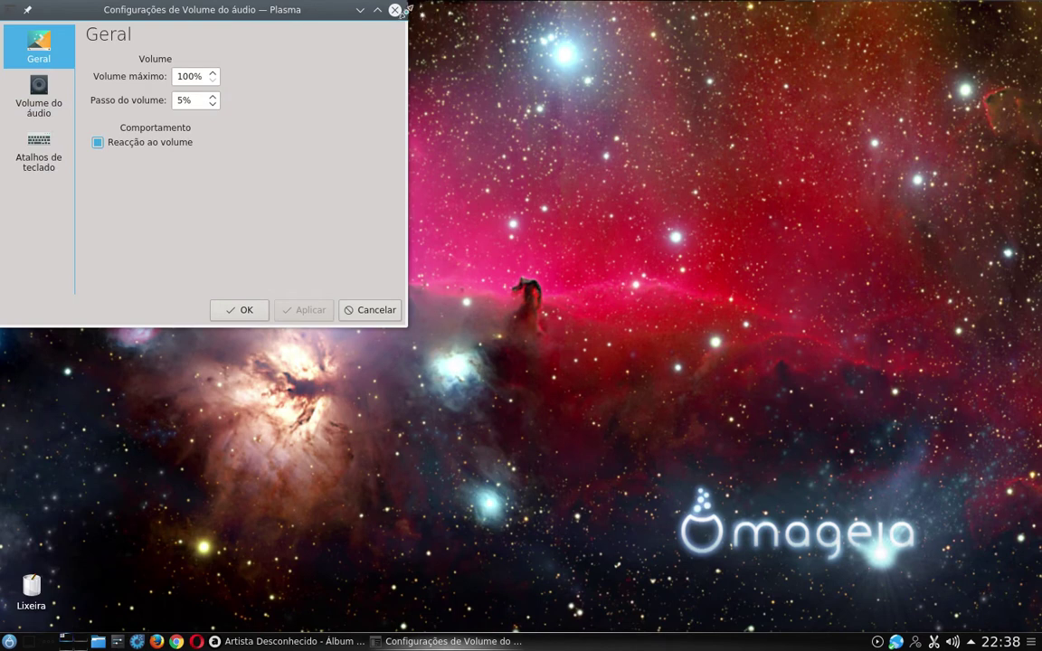
{"action": "left_click", "coordinate": [397, 11]}
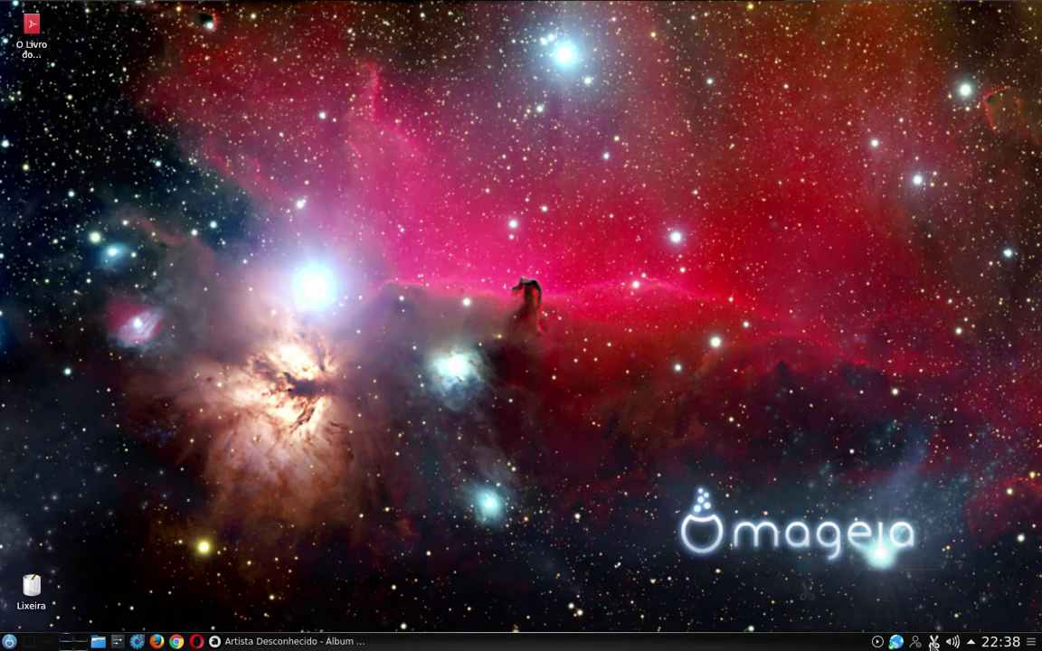
Look over the clipboard history in the system tray and close it
{"action": "left_click", "coordinate": [934, 643]}
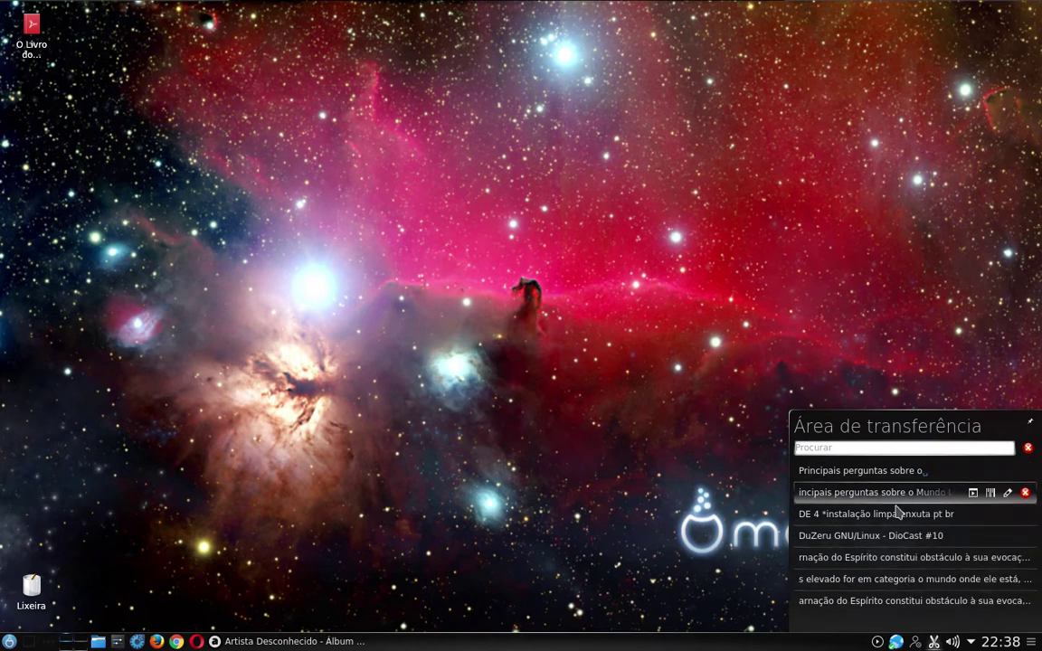
{"action": "left_click", "coordinate": [935, 641]}
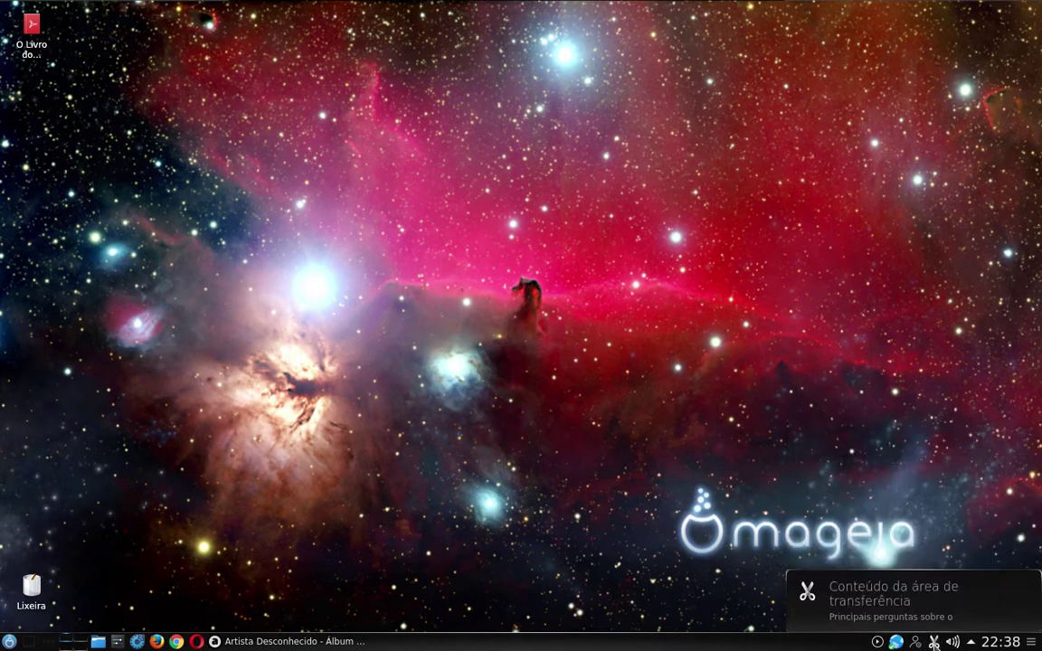
Reopen the clipboard history to examine its stored entries, and close it again
{"action": "left_click", "coordinate": [935, 642]}
{"action": "left_click", "coordinate": [934, 641]}
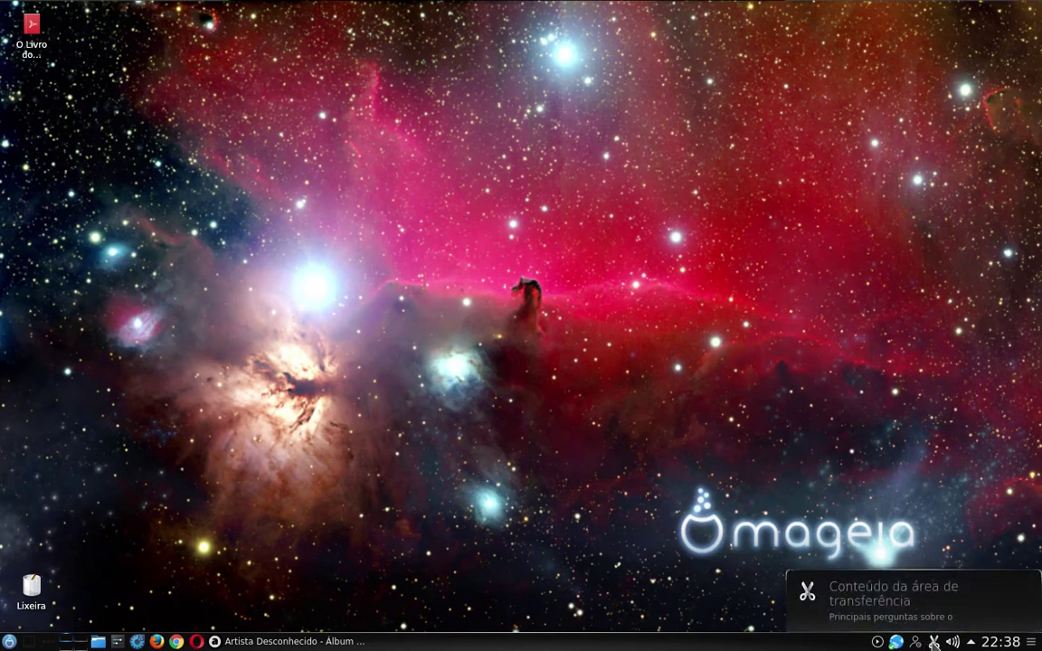
{"action": "left_click", "coordinate": [935, 642]}
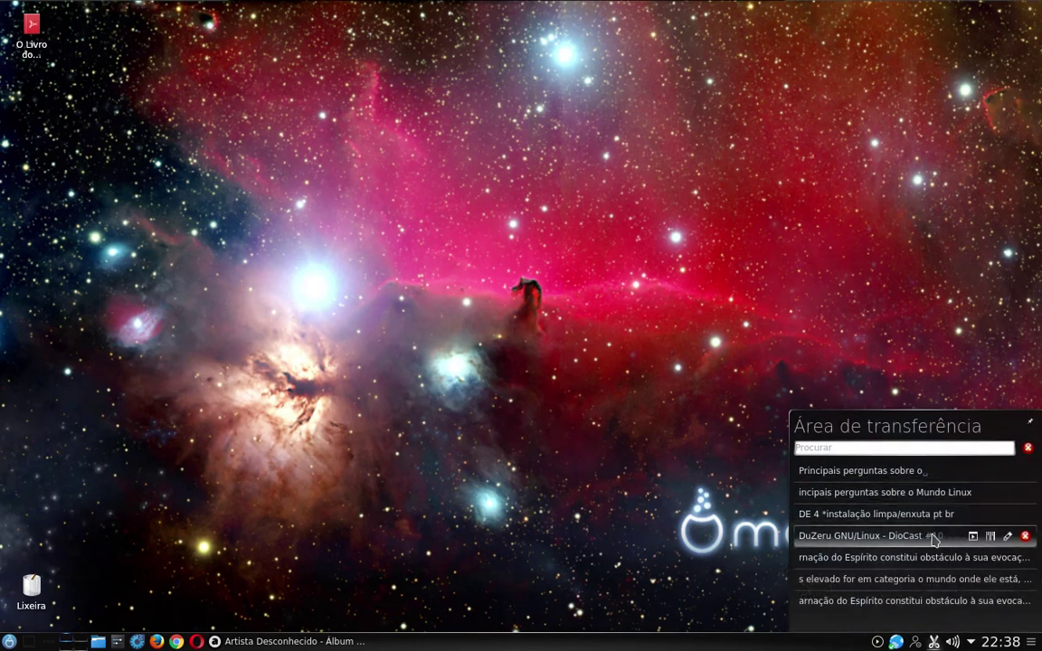
{"action": "left_click", "coordinate": [937, 640]}
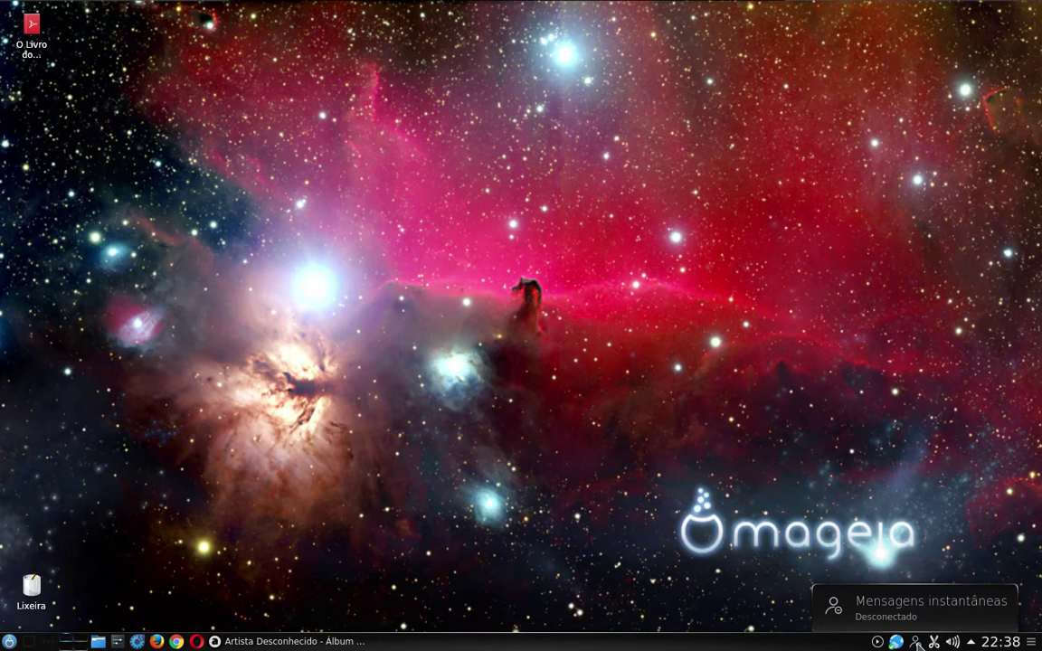
Look over the account types offered in the Mensagens instantâneas setup, try the Skype option, and cancel the configuration
{"action": "left_click", "coordinate": [916, 642]}
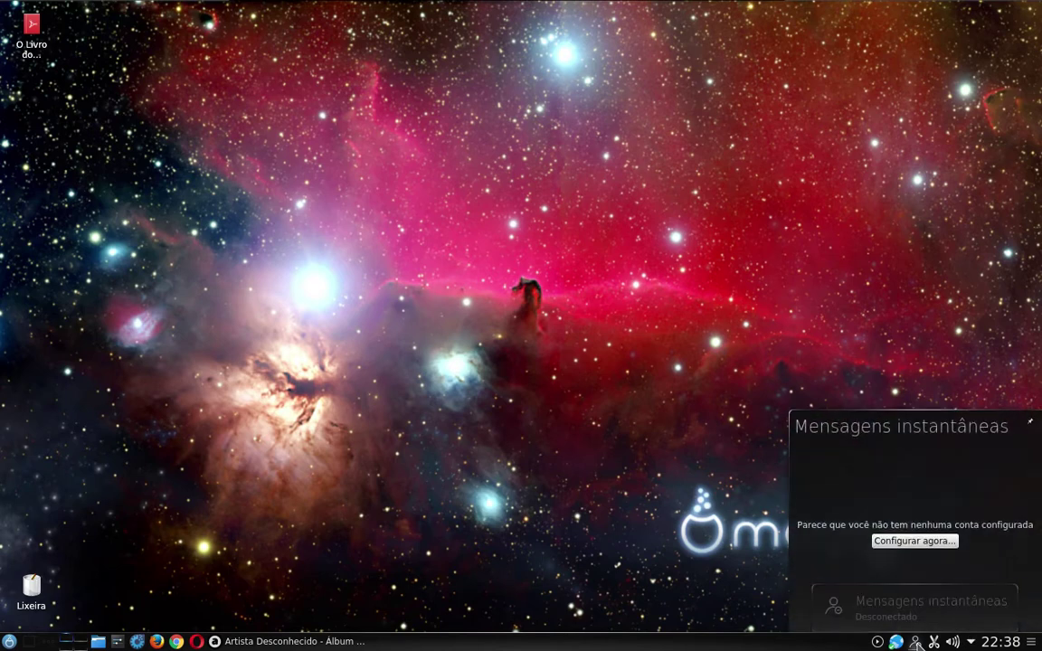
{"action": "left_click", "coordinate": [923, 541]}
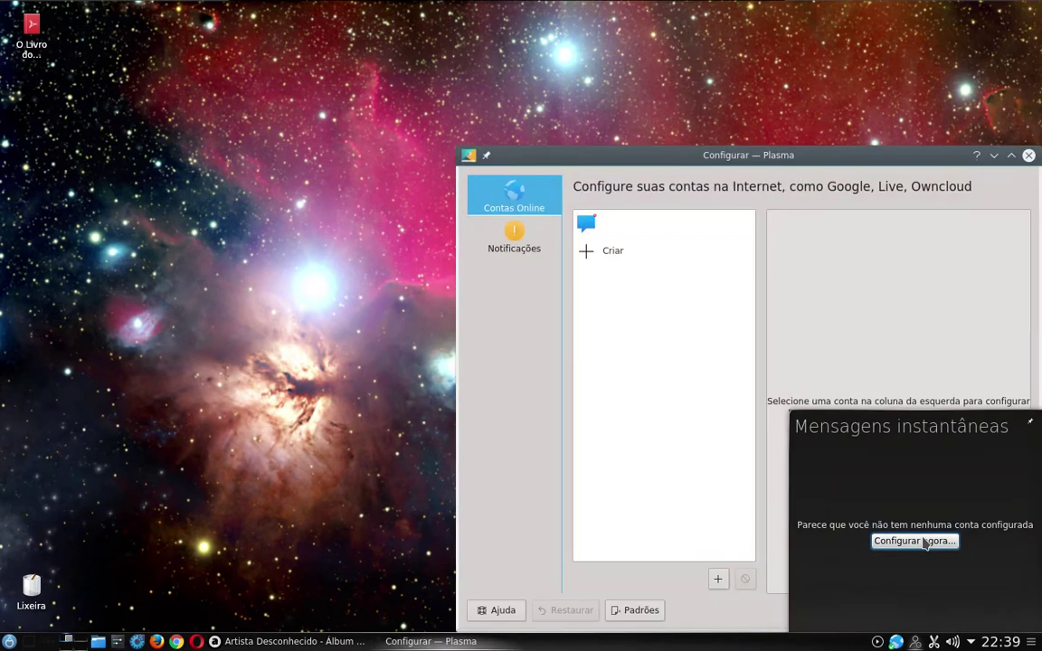
{"action": "left_click", "coordinate": [586, 254]}
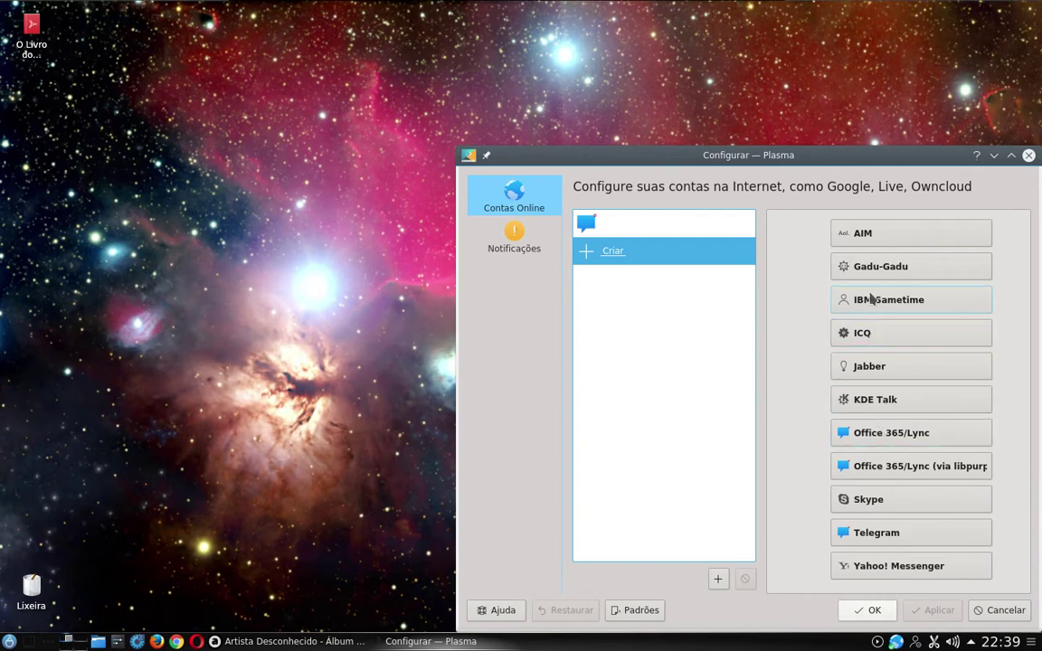
{"action": "left_click", "coordinate": [906, 499]}
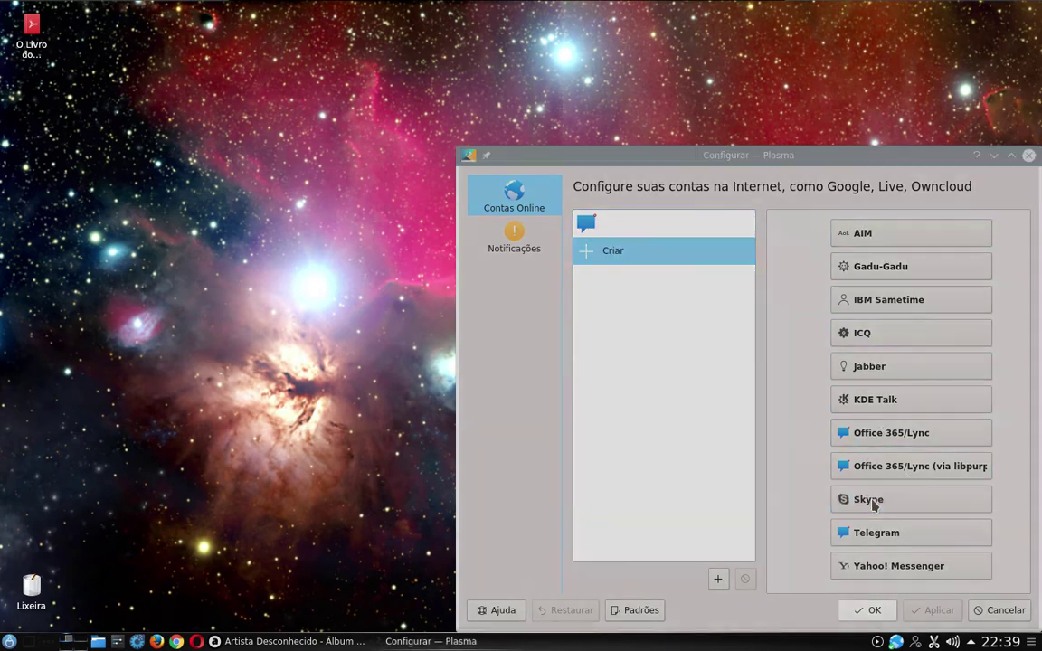
{"action": "left_click", "coordinate": [876, 405]}
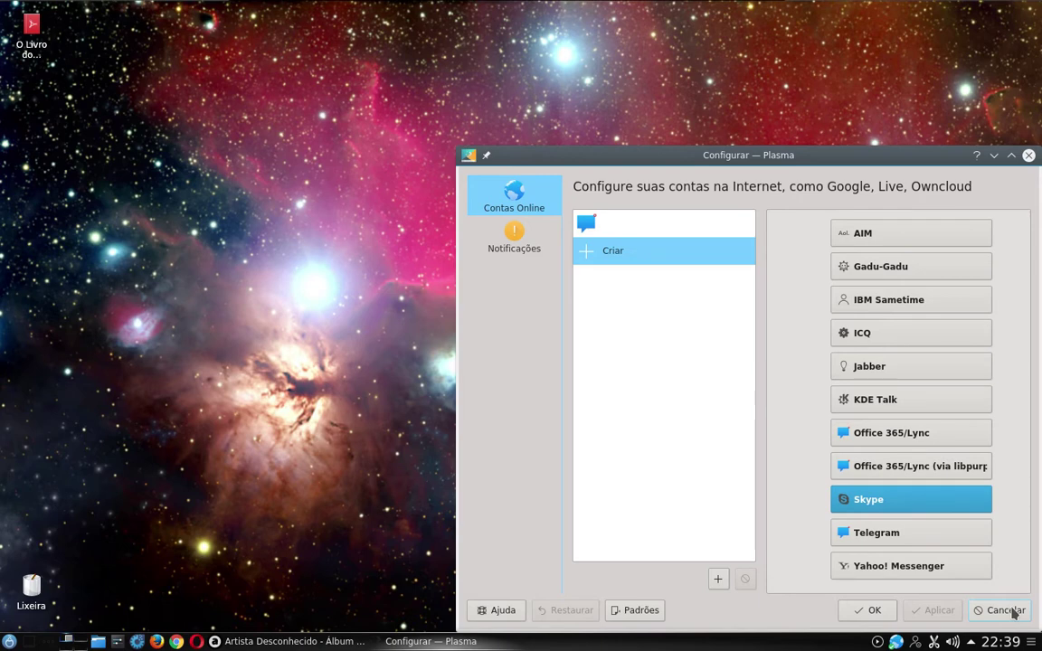
{"action": "left_click", "coordinate": [1004, 611]}
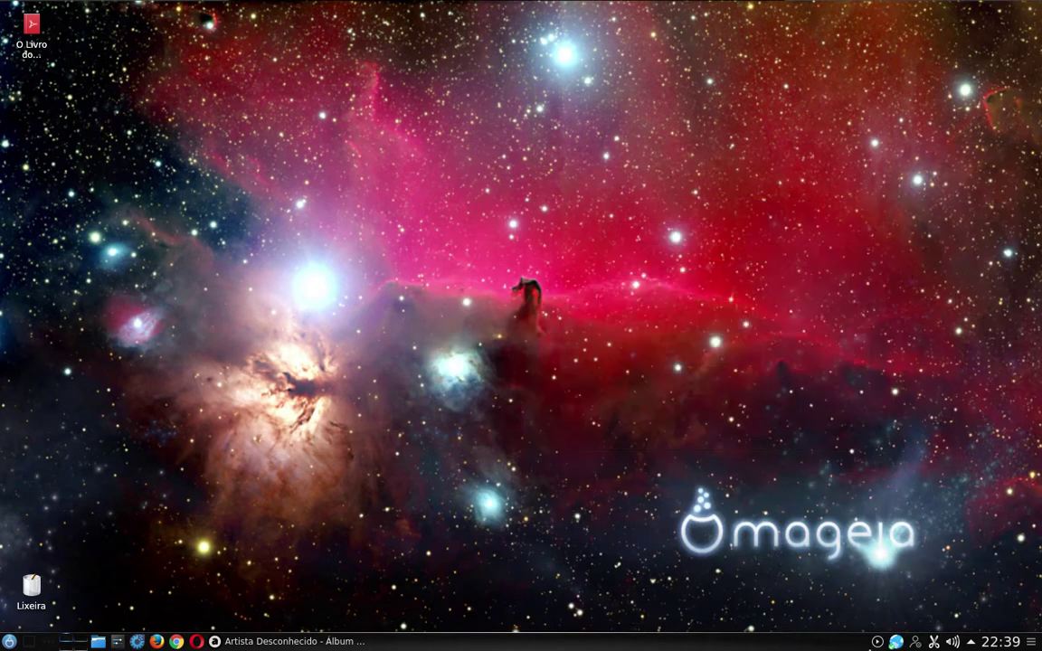
Check the net_applet network status and the Reprodutor de mídia controls in the system tray, and close them
{"action": "mouse_move", "coordinate": [896, 643]}
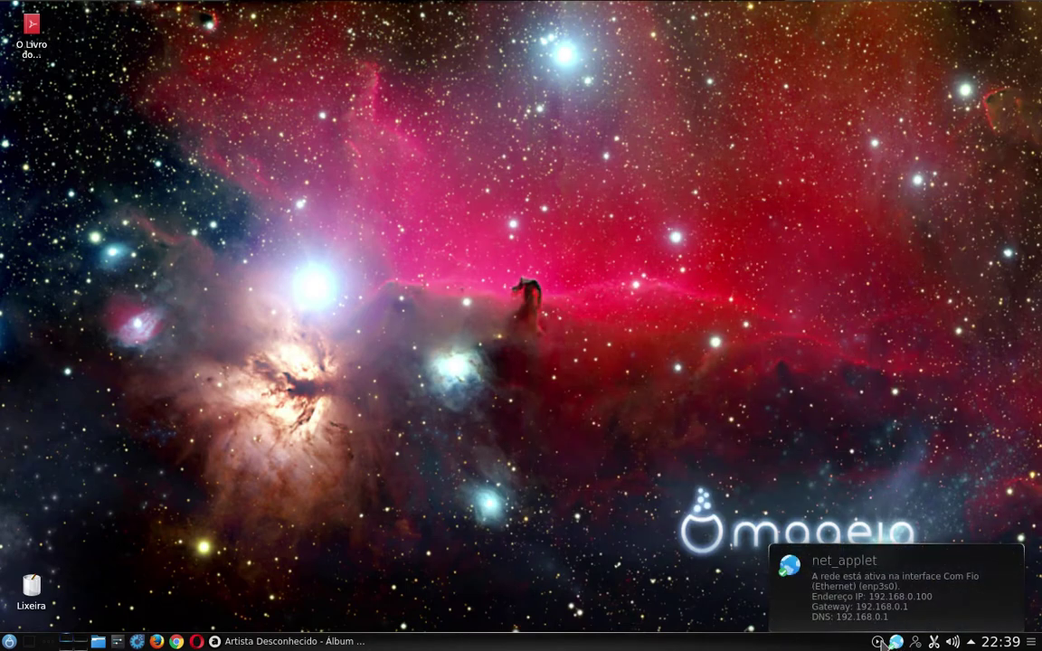
{"action": "left_click", "coordinate": [877, 642]}
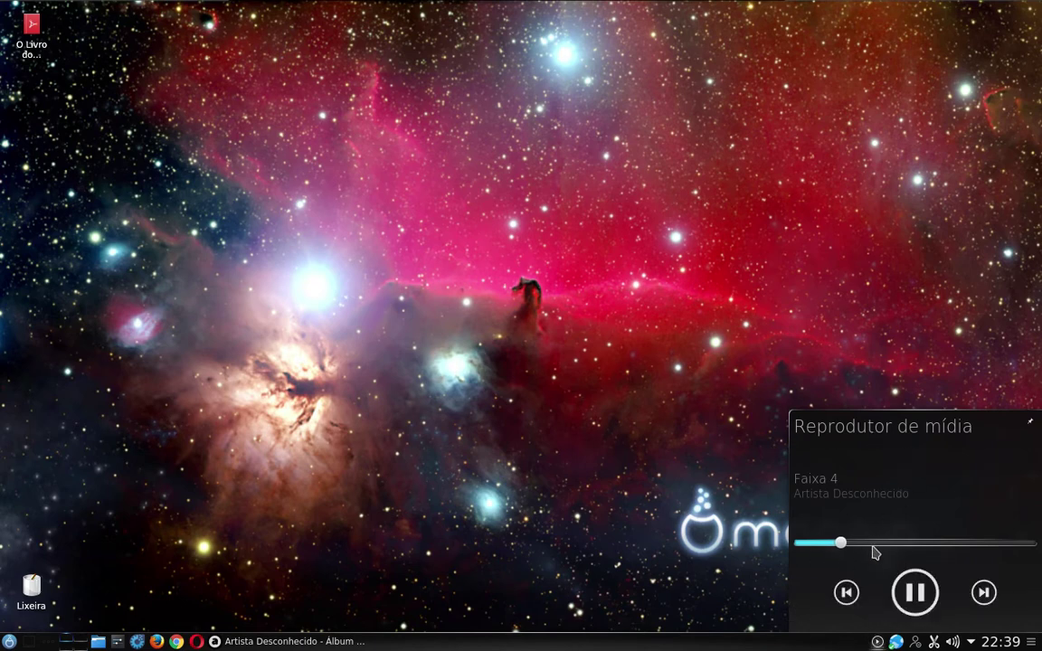
{"action": "left_click", "coordinate": [876, 641]}
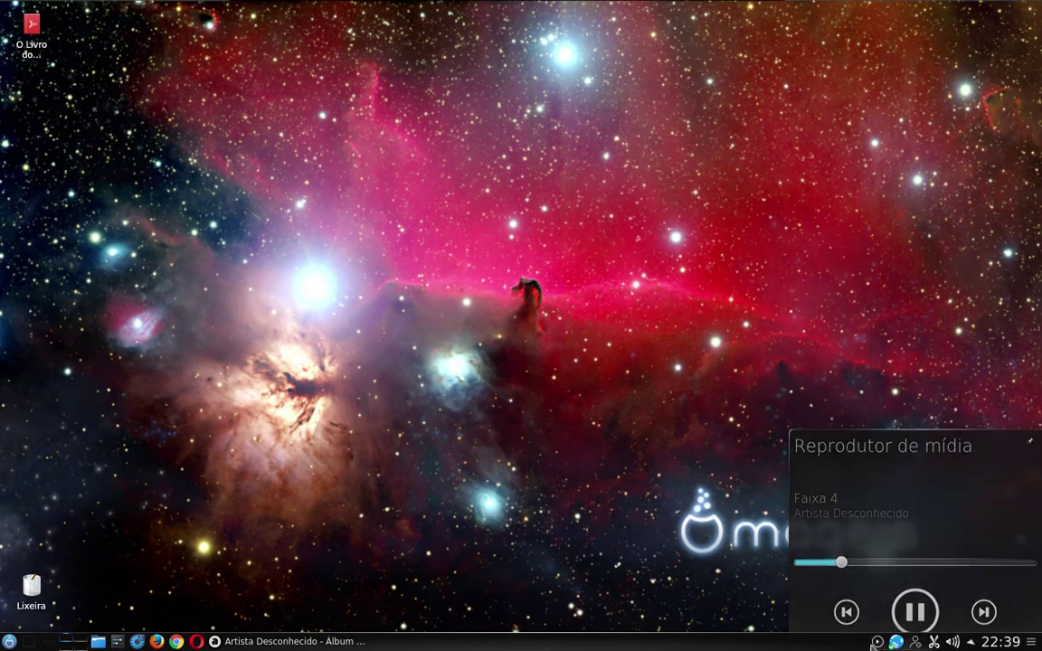
Show and minimize the Audacious window, and review the recent files, playback and window options of its taskbar entry
{"action": "left_click", "coordinate": [290, 642]}
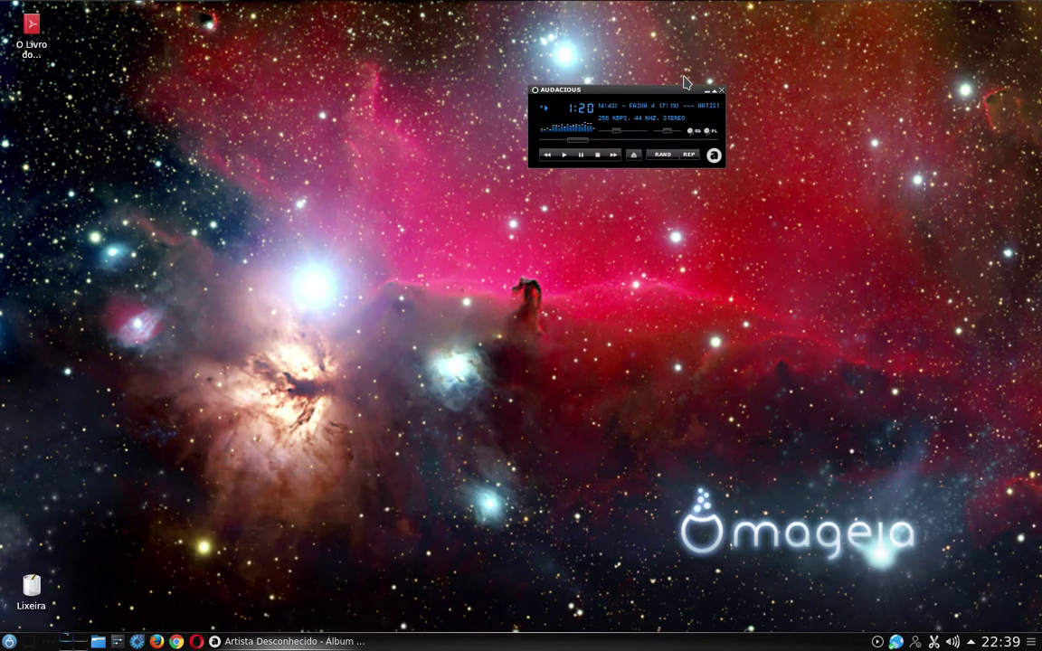
{"action": "left_click", "coordinate": [321, 641]}
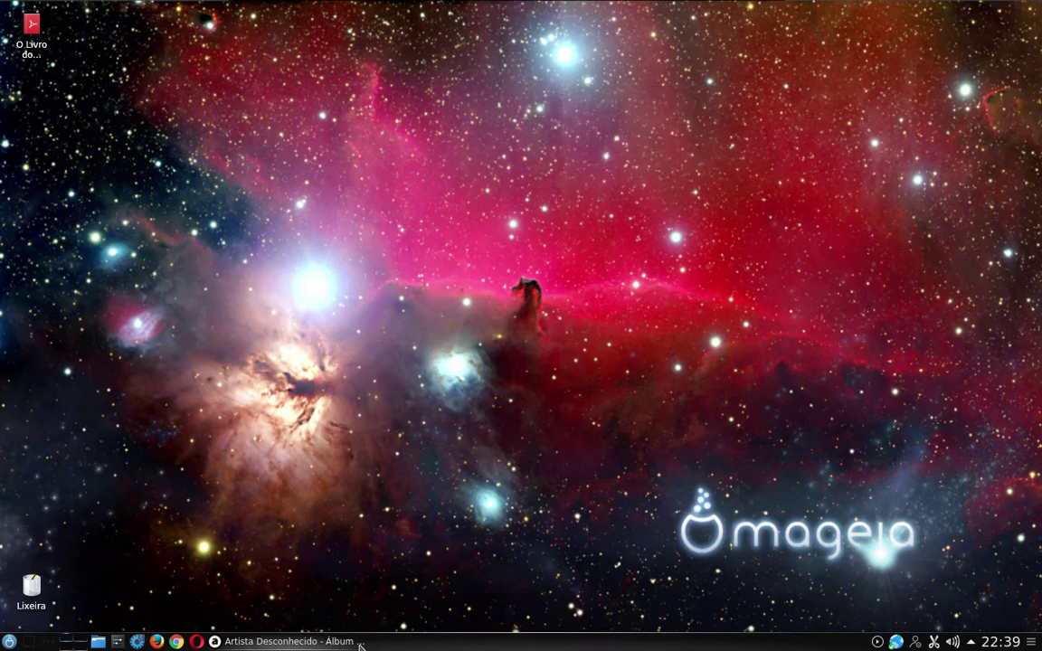
{"action": "right_click", "coordinate": [285, 642]}
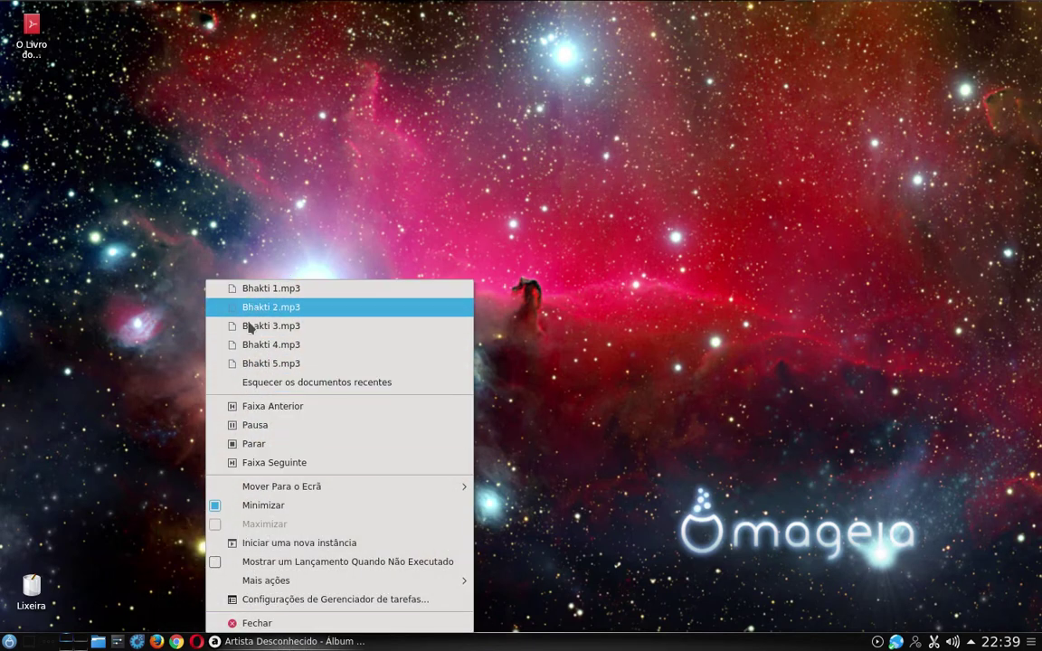
{"action": "left_click", "coordinate": [265, 515]}
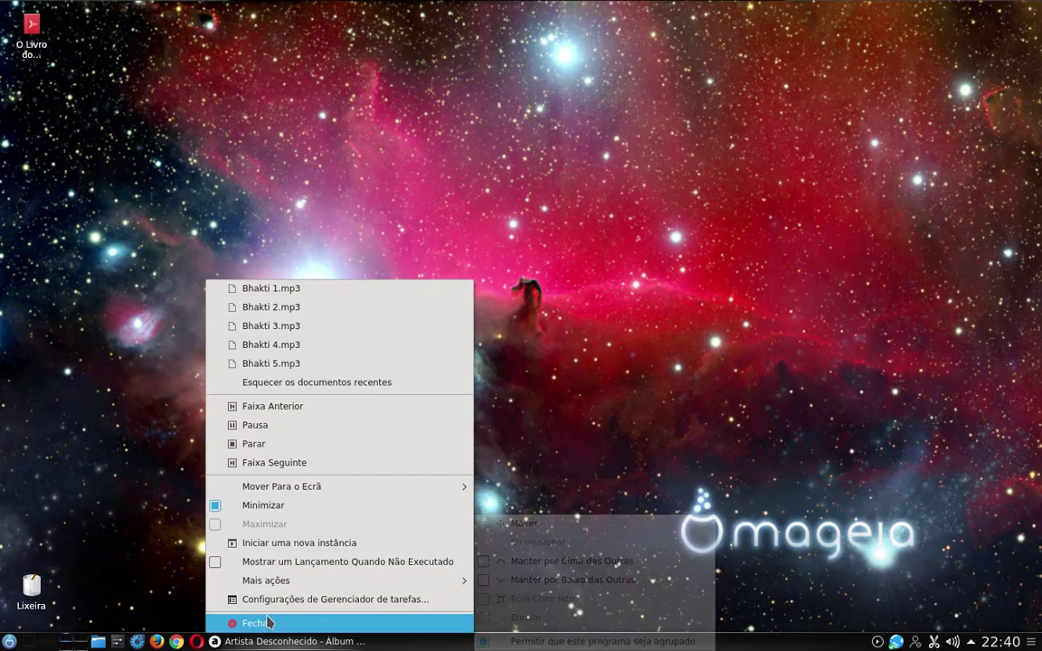
{"action": "left_click", "coordinate": [253, 562]}
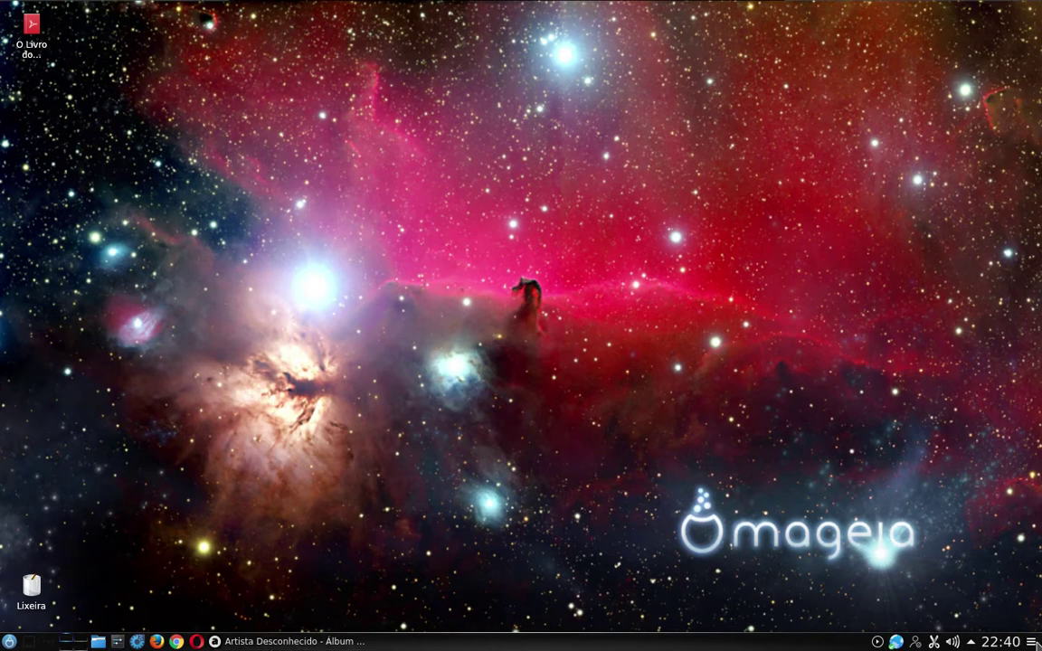
Review the Desligar / Sessão options in the application launcher, such as Suspender and Hibernar, and close the launcher
{"action": "left_click", "coordinate": [9, 642]}
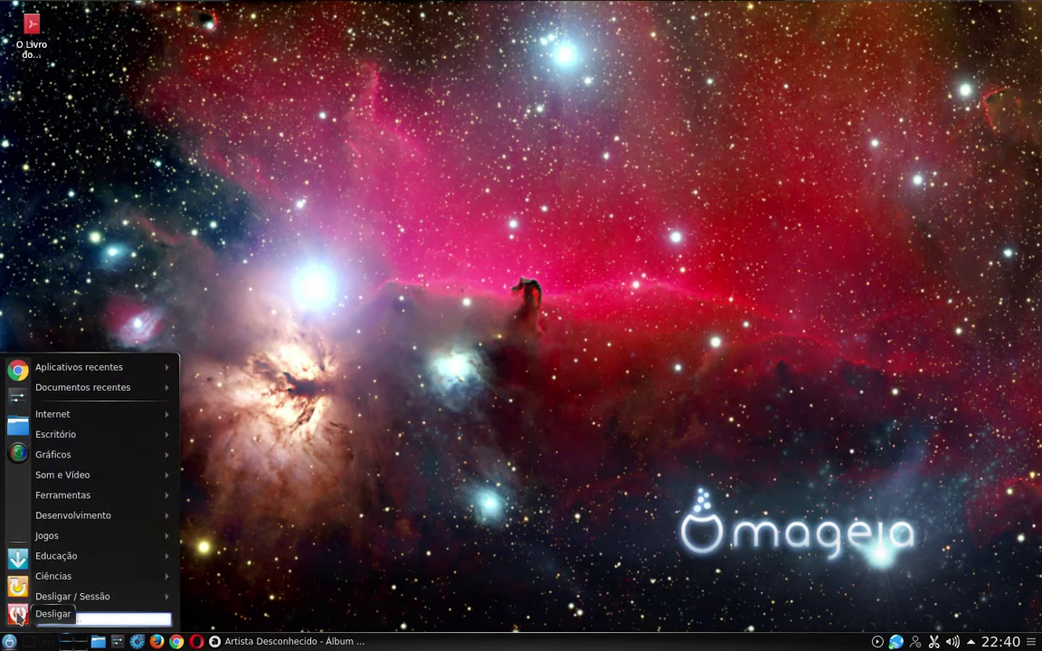
{"action": "left_click", "coordinate": [650, 451]}
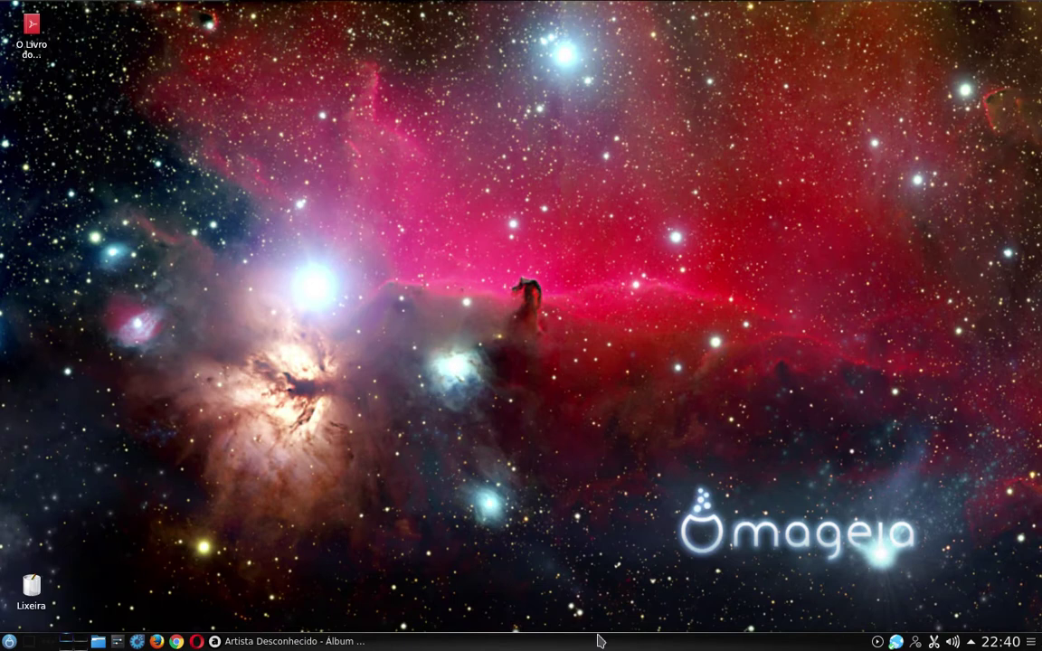
{"action": "left_click", "coordinate": [9, 642]}
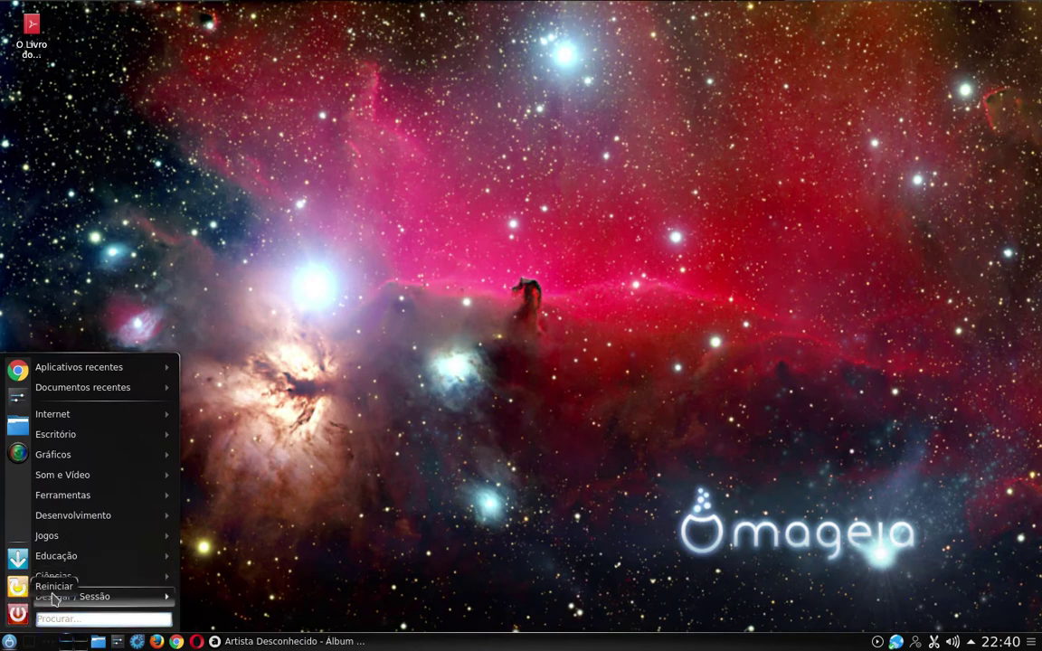
{"action": "mouse_move", "coordinate": [73, 597]}
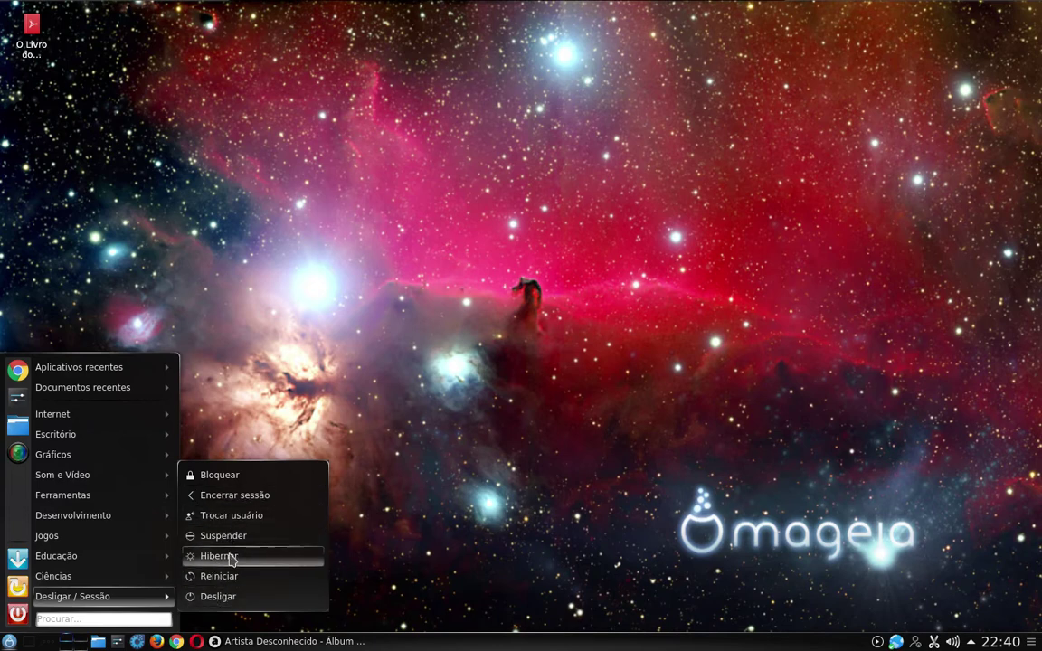
{"action": "left_click", "coordinate": [658, 309]}
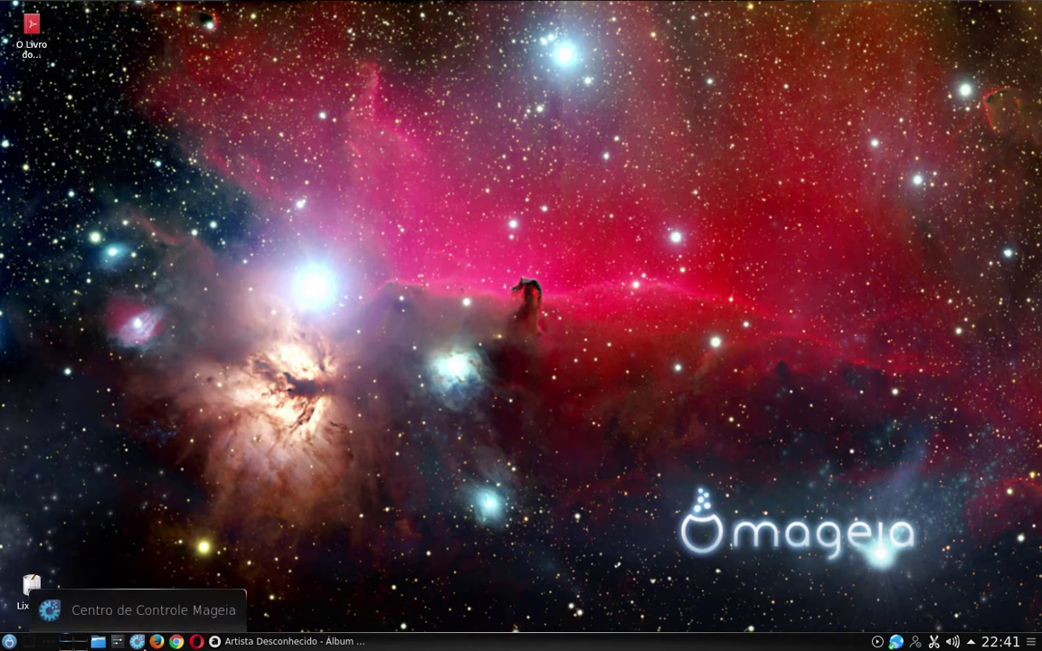
Open Centro de Controle Mageia with the root password, view its Gerenciar Programas page, and close it
{"action": "left_click", "coordinate": [137, 642]}
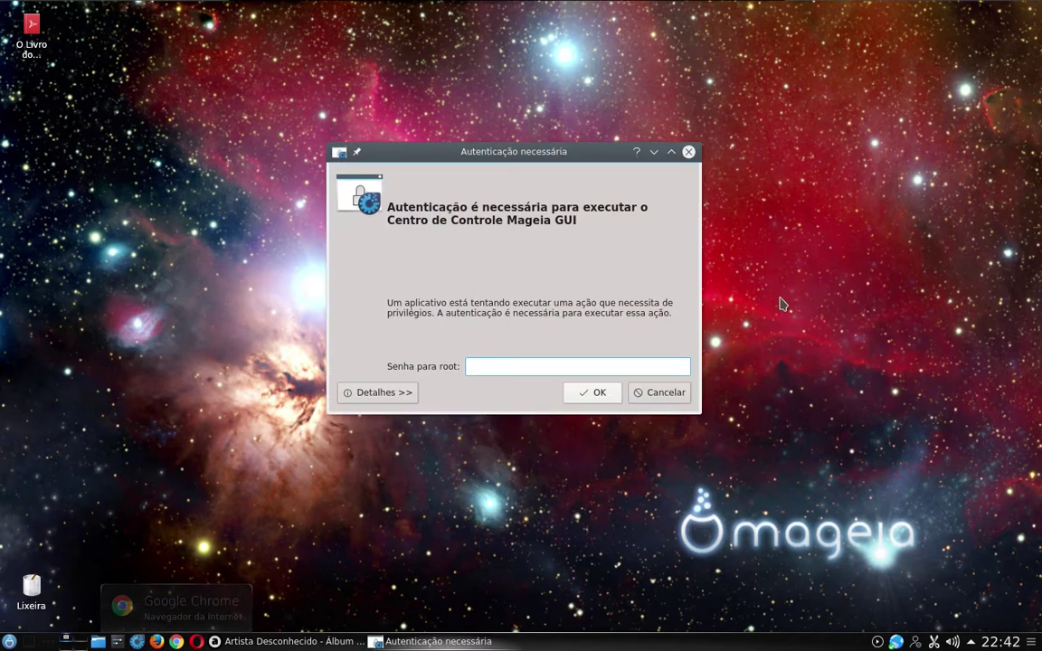
{"action": "type", "text": "•••••"}
{"action": "key", "text": "Return"}
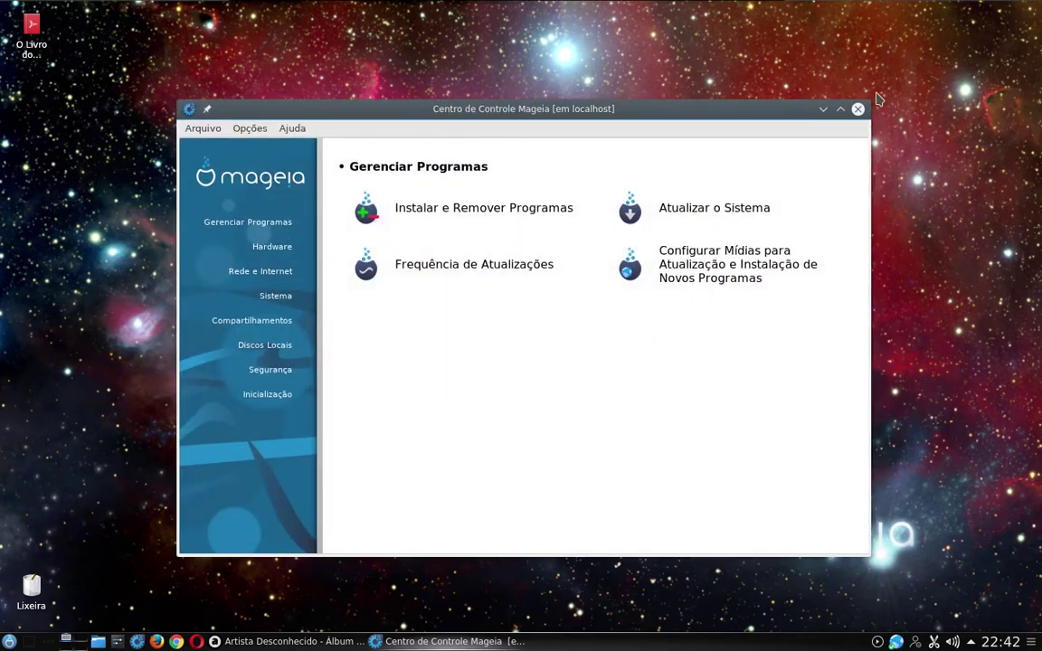
{"action": "left_click", "coordinate": [857, 109]}
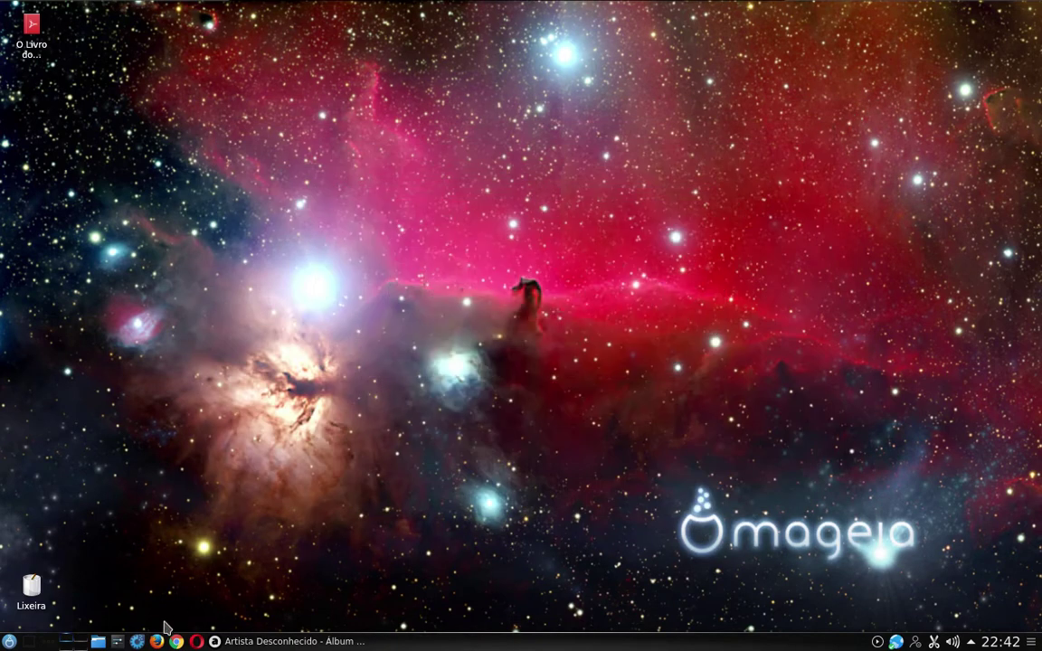
Open Configurações do Sistema, place its window nearer the middle of the desktop, examine the settings categories, and close it
{"action": "left_click", "coordinate": [117, 643]}
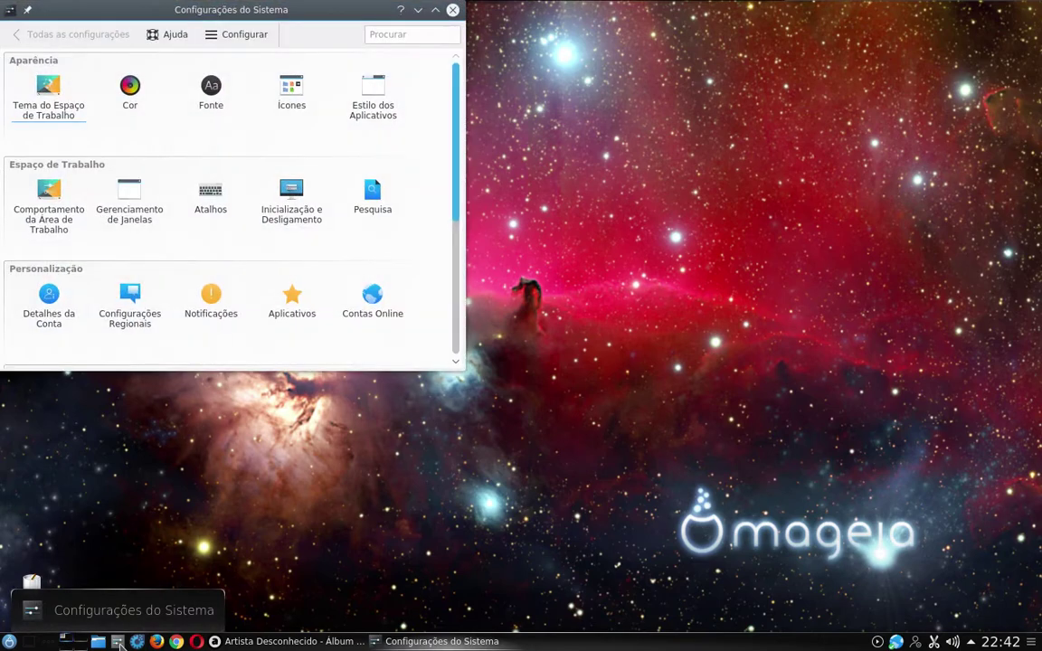
{"action": "left_click_drag", "start_coordinate": [328, 12], "coordinate": [584, 92]}
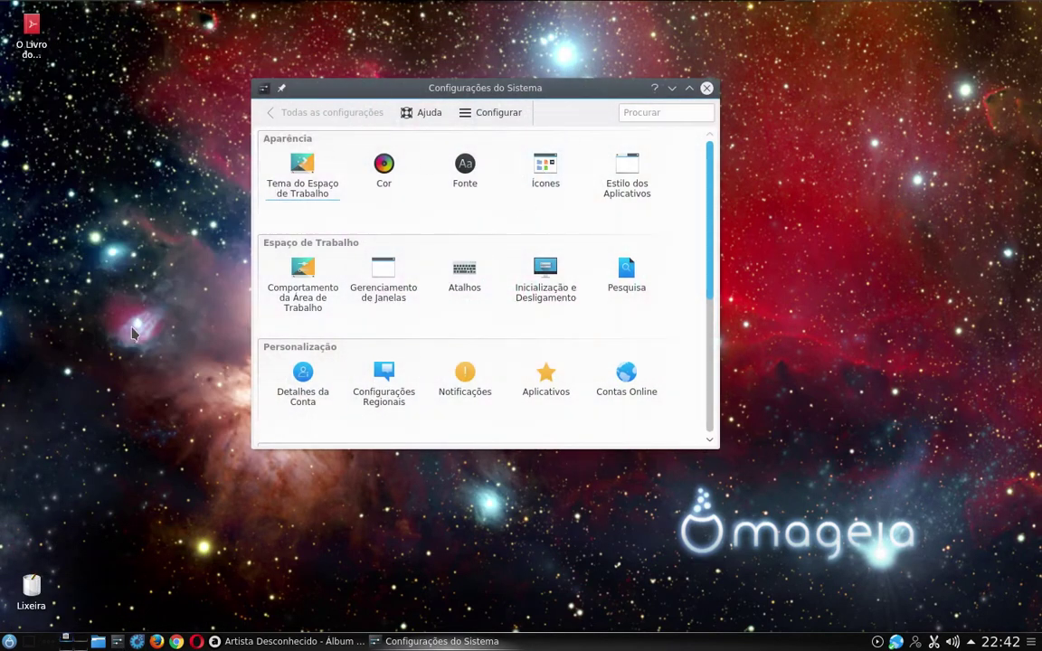
{"action": "scroll", "coordinate": [534, 288], "scroll_direction": "down", "scroll_amount": 4}
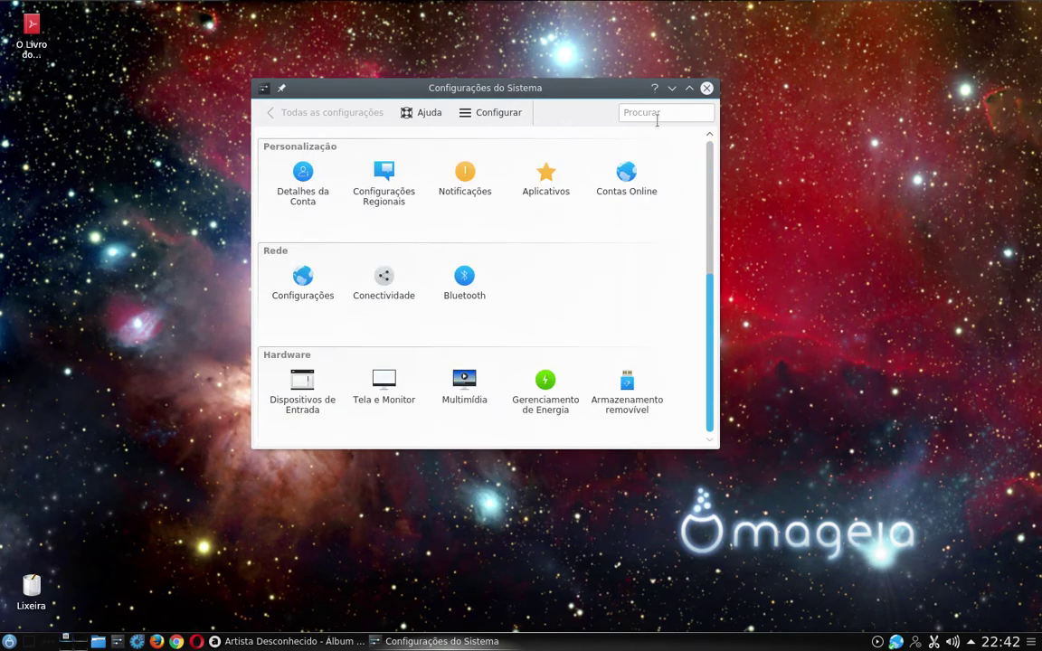
{"action": "left_click", "coordinate": [706, 89]}
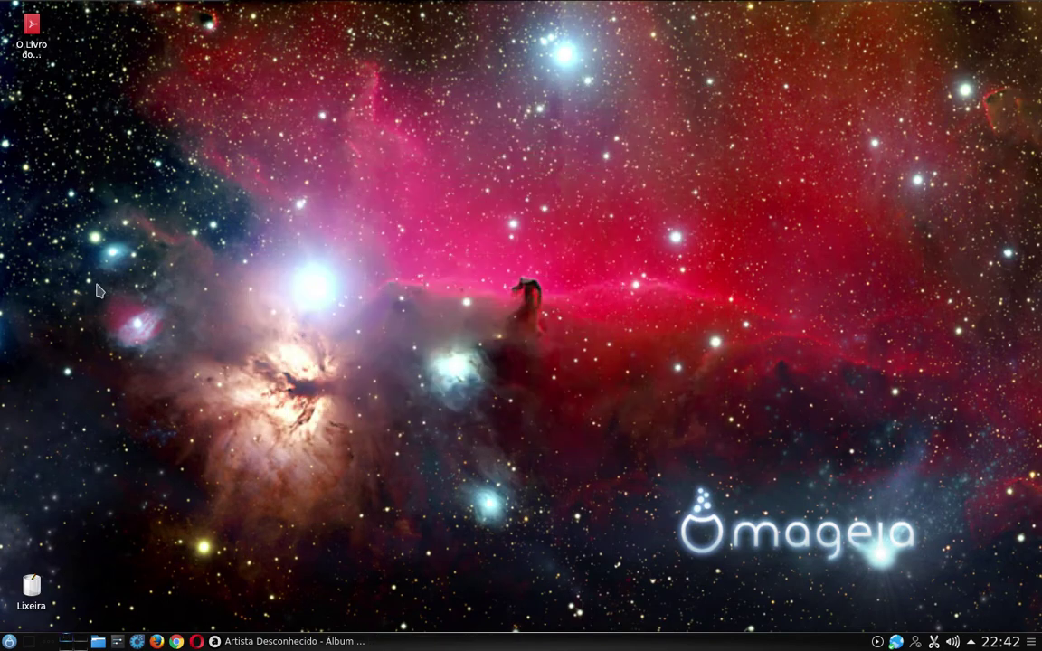
Open the Dolphin file manager, reposition its window away from the desktop's corner, and select the CD de áudio device
{"action": "left_click", "coordinate": [98, 642]}
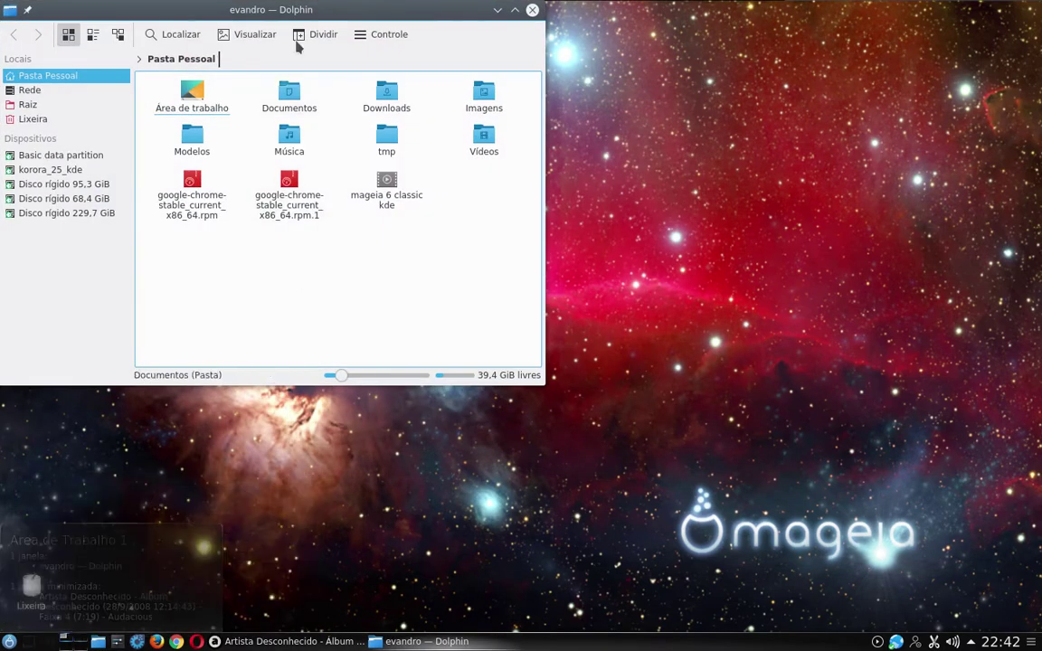
{"action": "left_click_drag", "start_coordinate": [428, 9], "coordinate": [575, 34]}
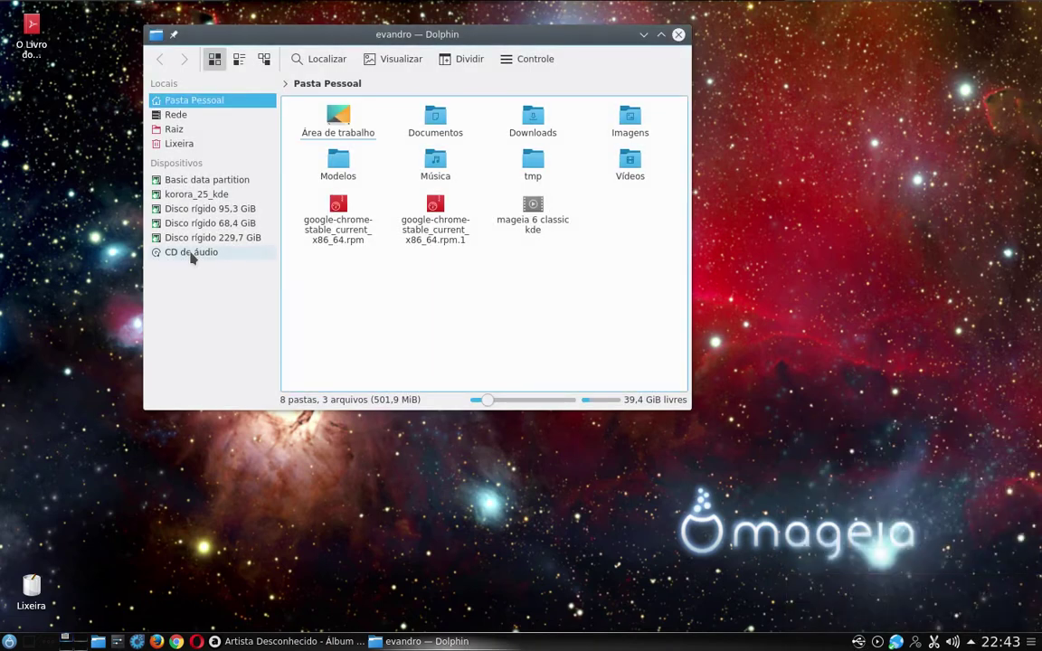
{"action": "left_click", "coordinate": [192, 254]}
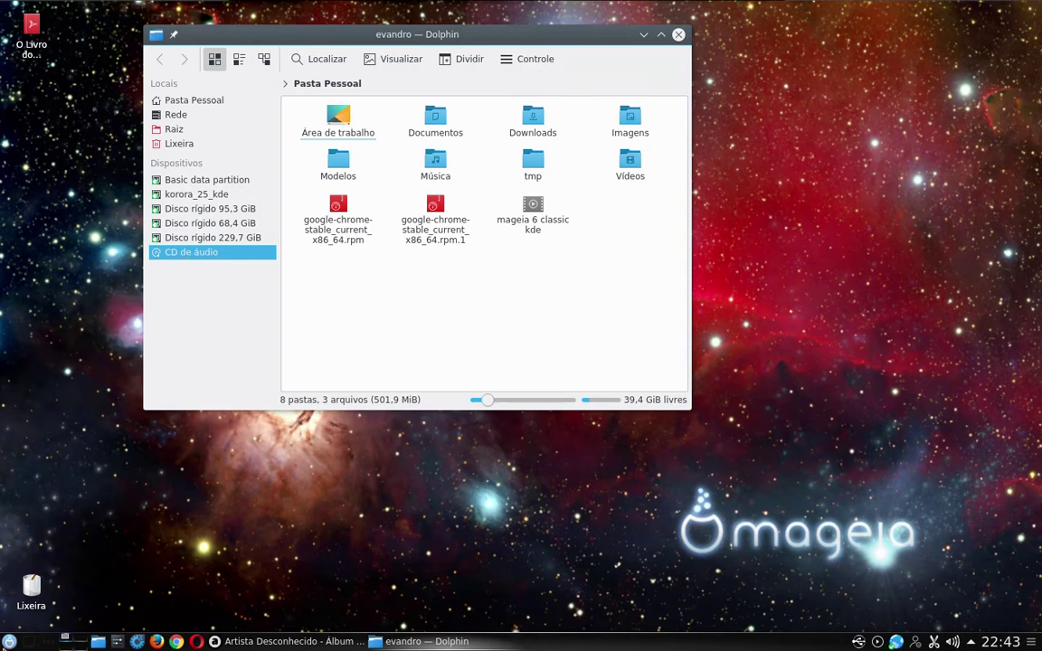
Open the Arquivos file manager from the Ferramentas applications and place its window nearer the middle of the desktop
{"action": "left_click", "coordinate": [9, 642]}
{"action": "mouse_move", "coordinate": [93, 525]}
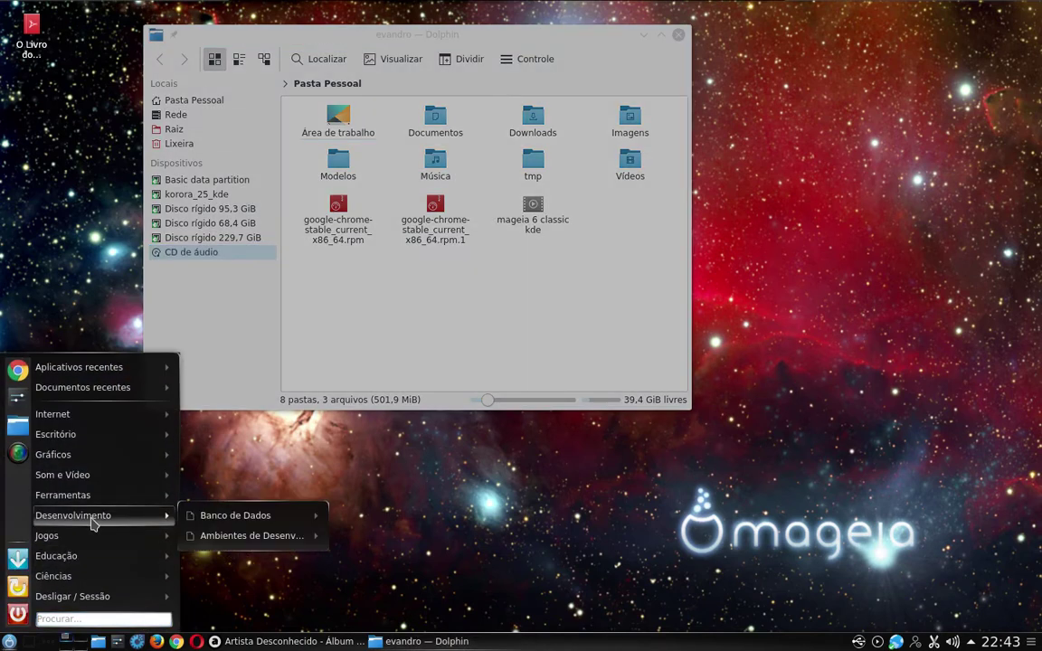
{"action": "mouse_move", "coordinate": [59, 495]}
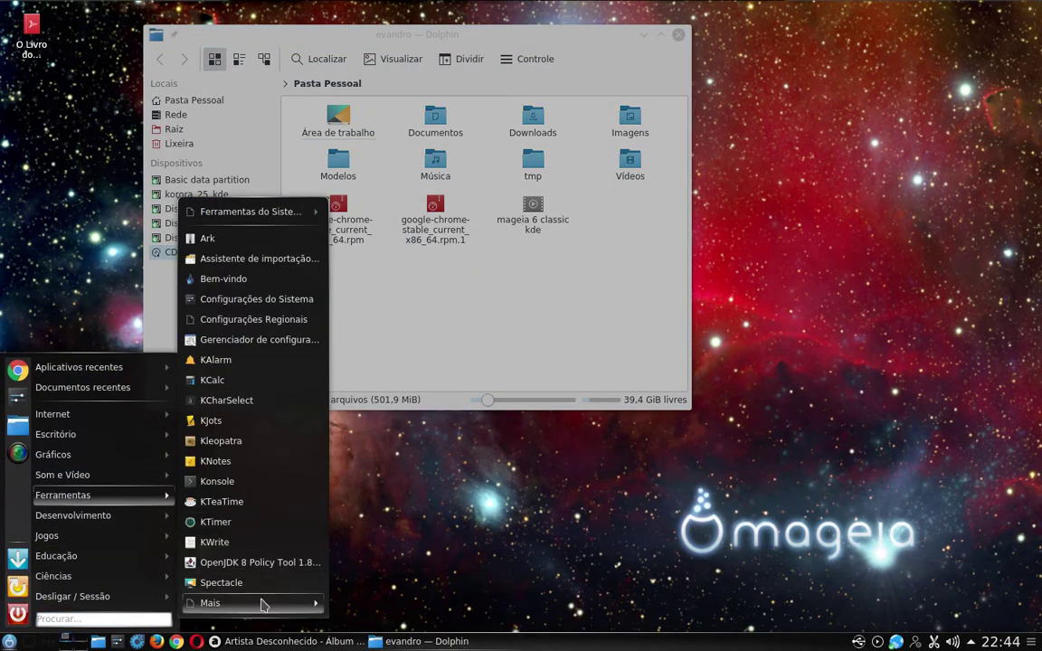
{"action": "mouse_move", "coordinate": [281, 602]}
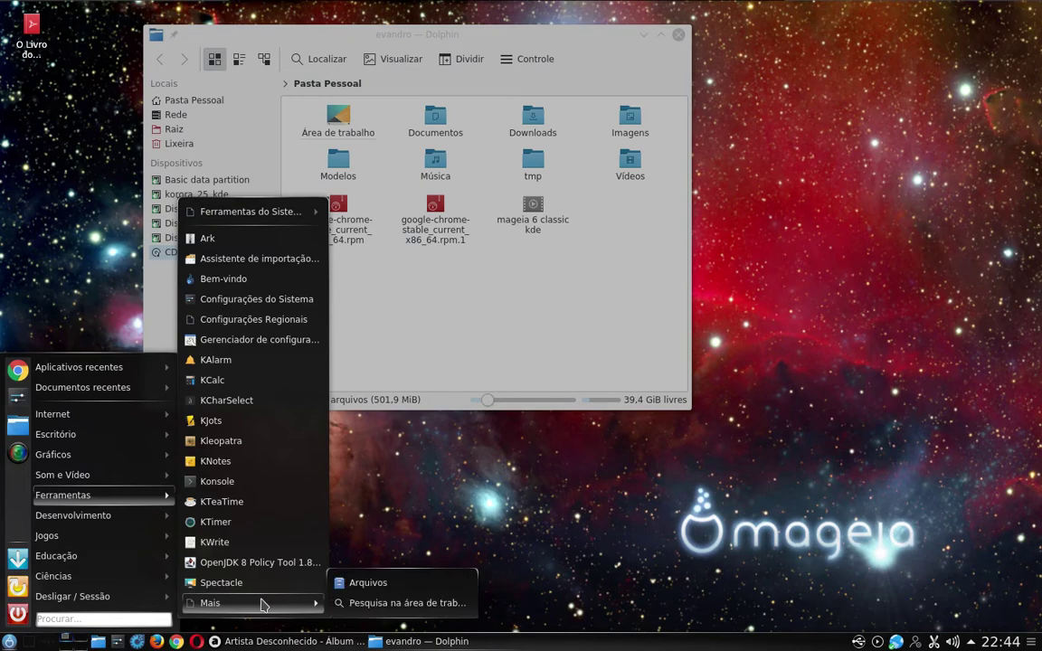
{"action": "left_click", "coordinate": [362, 583]}
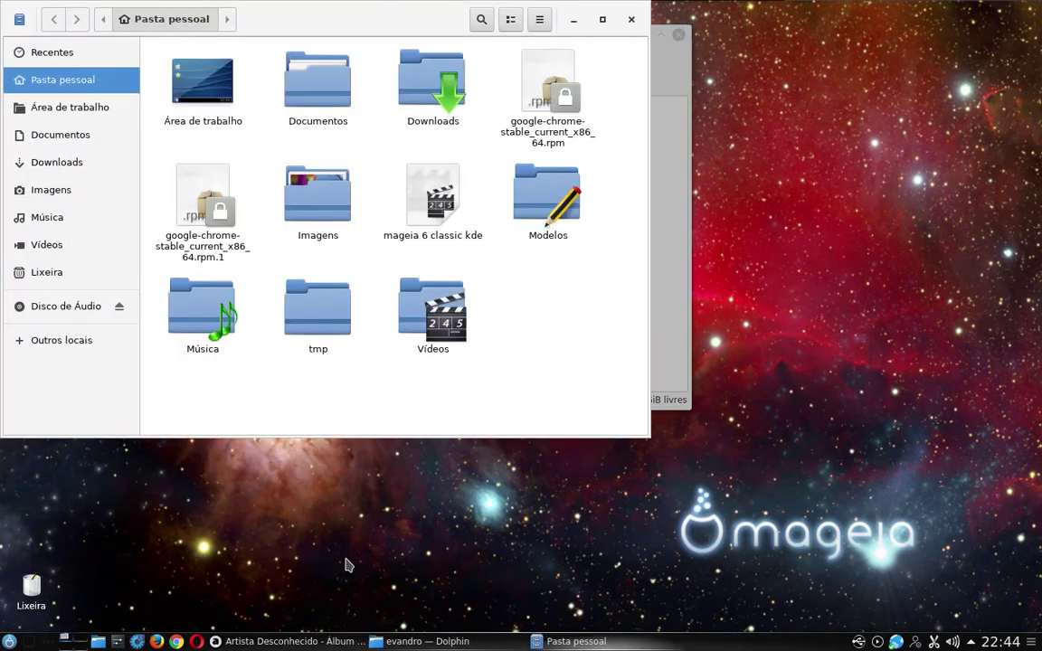
{"action": "left_click_drag", "start_coordinate": [431, 35], "coordinate": [630, 121]}
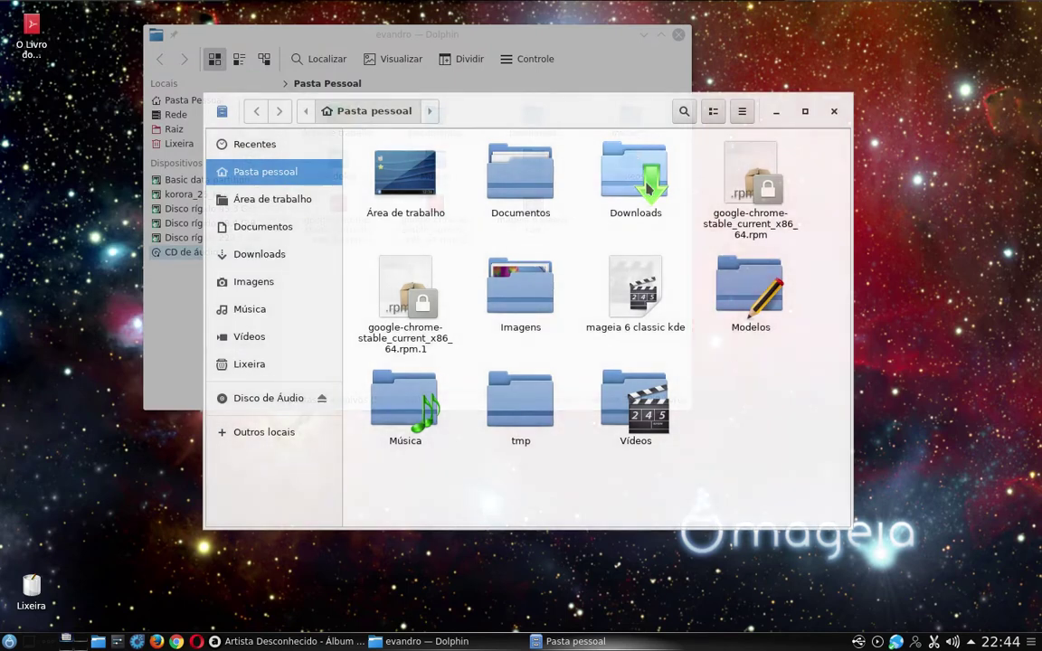
Reduce the icon size in Arquivos by two zoom levels and close the view options
{"action": "left_click", "coordinate": [742, 112]}
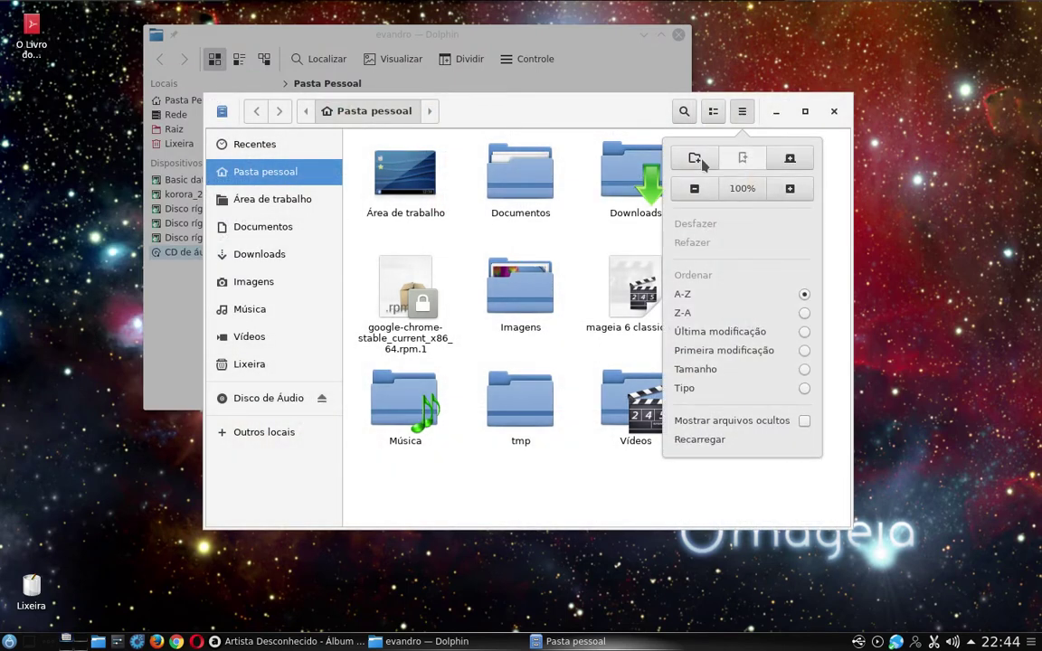
{"action": "left_click", "coordinate": [694, 188]}
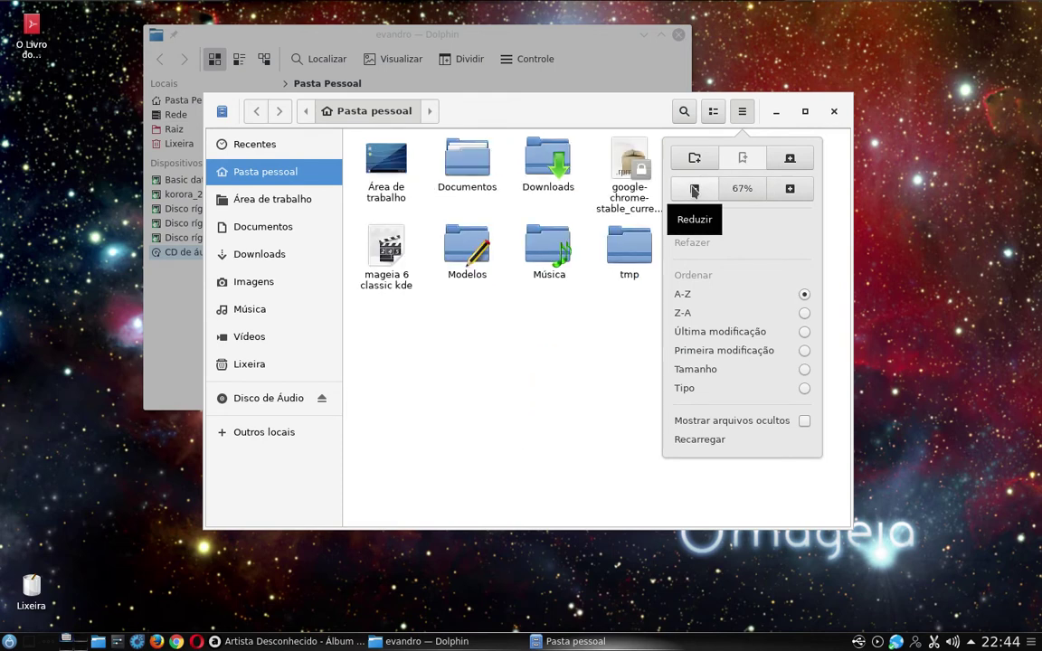
{"action": "left_click", "coordinate": [694, 188]}
{"action": "left_click", "coordinate": [527, 414]}
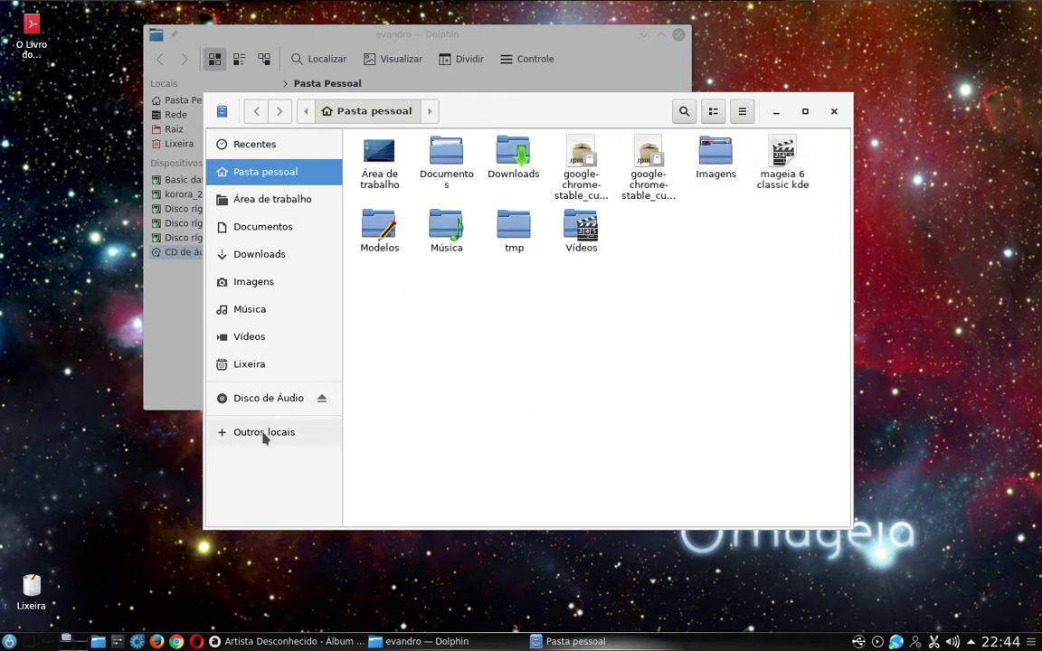
View the Disco de Áudio contents in Arquivos, select Track 1.wav and Track 2.wav, and close the file manager
{"action": "left_click", "coordinate": [277, 400]}
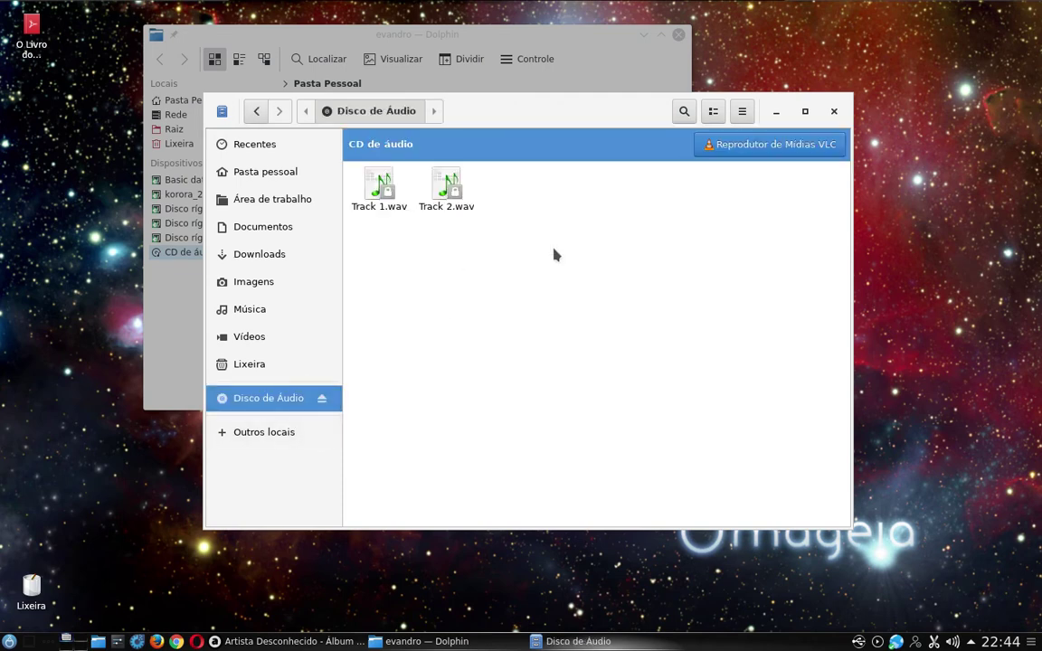
{"action": "left_click_drag", "start_coordinate": [553, 238], "coordinate": [351, 168]}
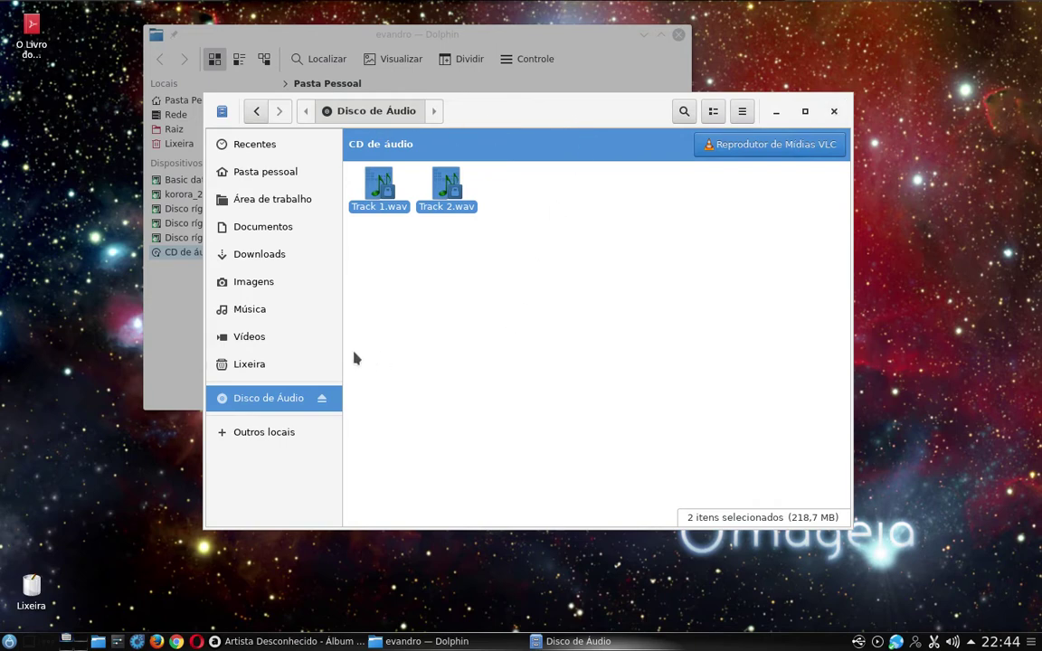
{"action": "left_click", "coordinate": [835, 112]}
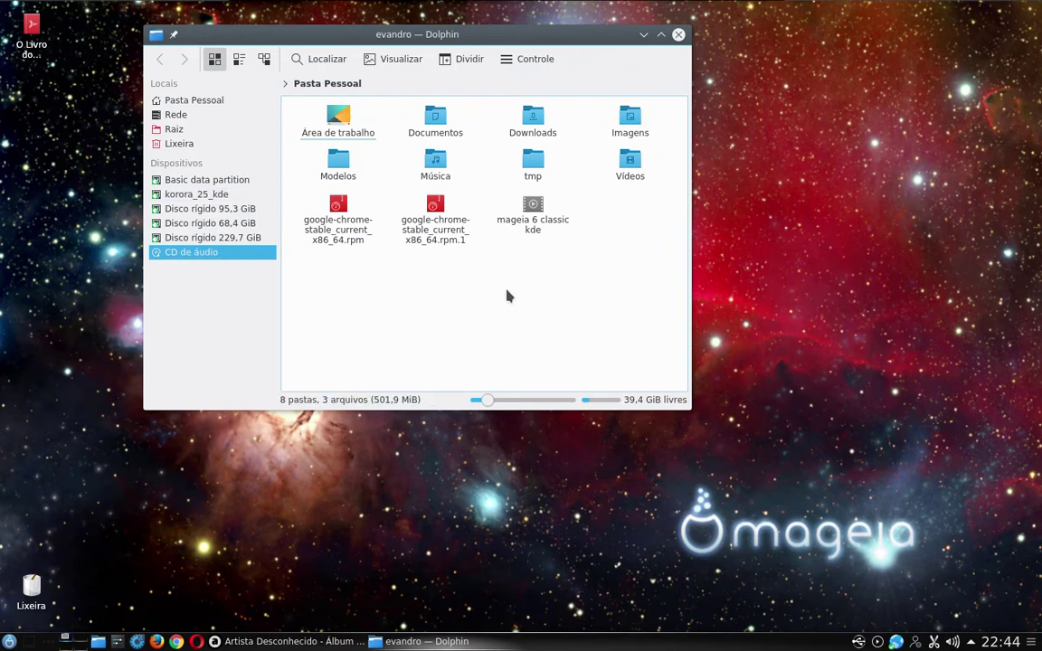
Browse the Documentos and Raiz folders in Dolphin, view the Controle options, and return to Pasta Pessoal
{"action": "left_click", "coordinate": [448, 124]}
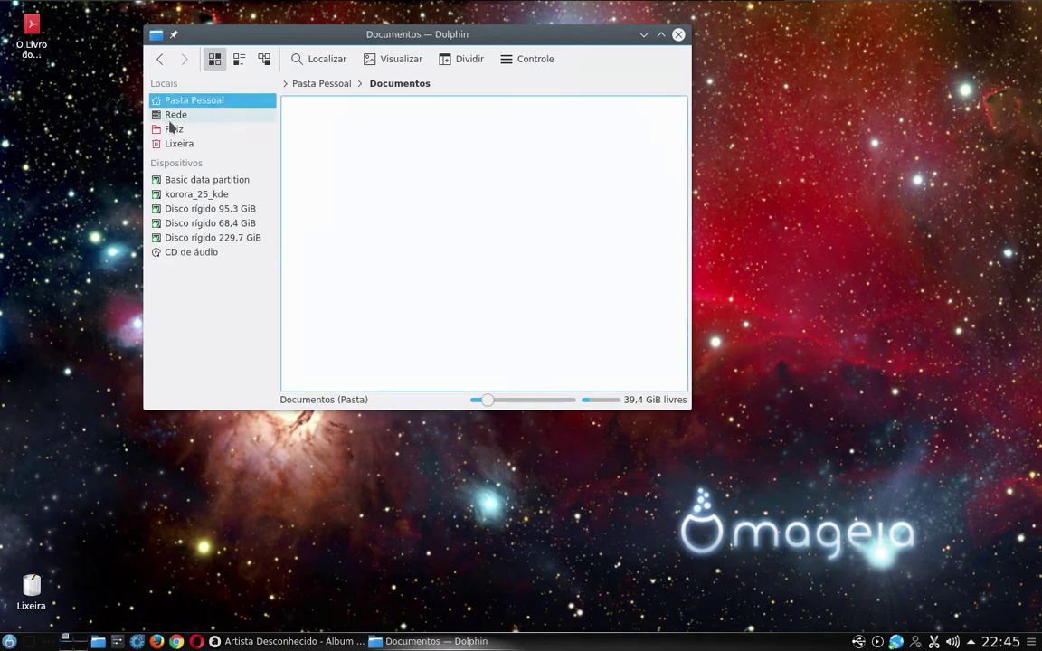
{"action": "left_click", "coordinate": [216, 197]}
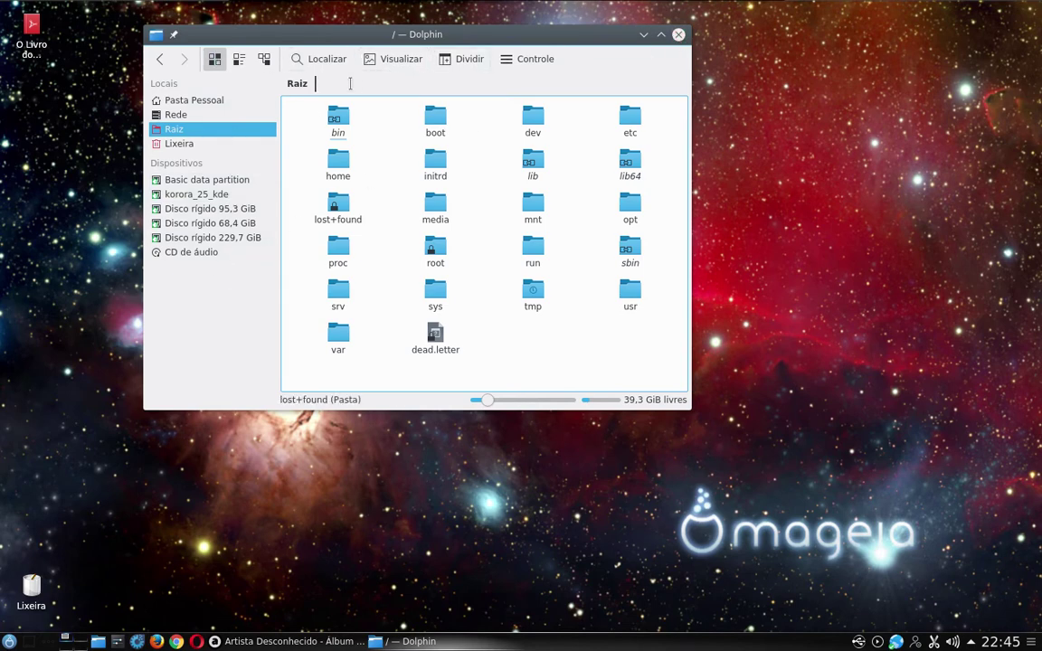
{"action": "left_click", "coordinate": [536, 61]}
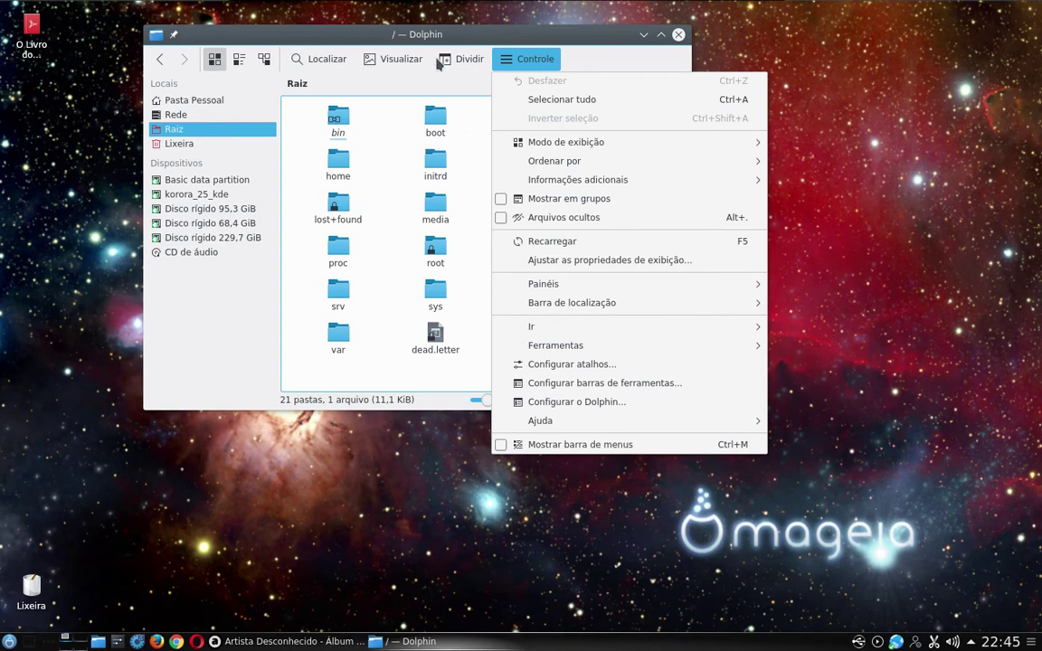
{"action": "left_click", "coordinate": [167, 101]}
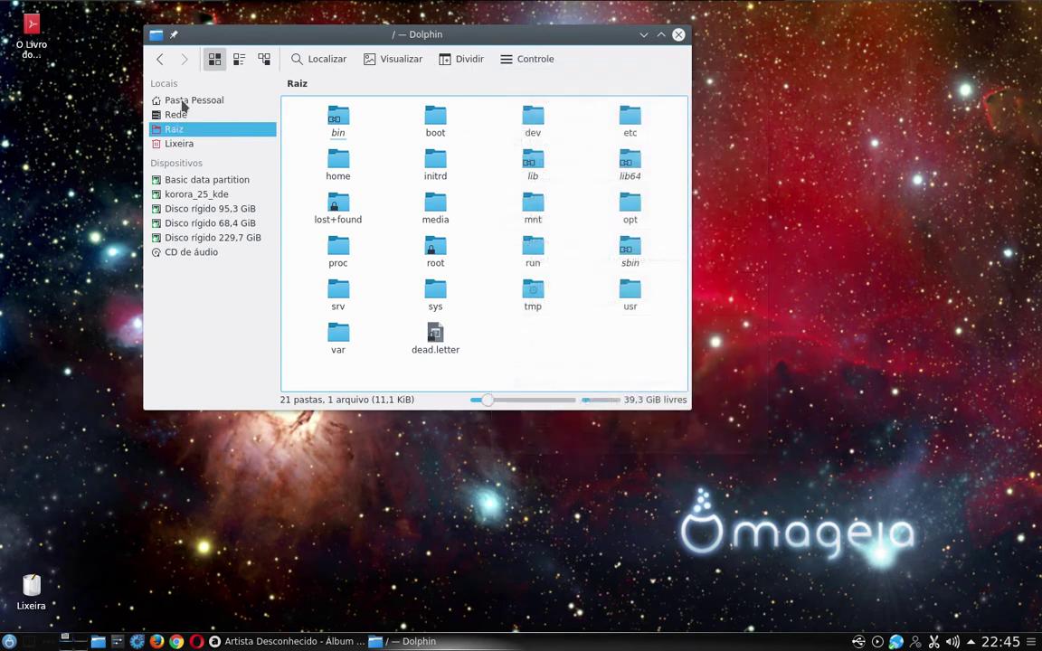
{"action": "left_click", "coordinate": [179, 100]}
Examine the folder options for Pasta Pessoal, open a terminal there with Abrir o terminal aqui, and close Konsole
{"action": "right_click", "coordinate": [515, 288]}
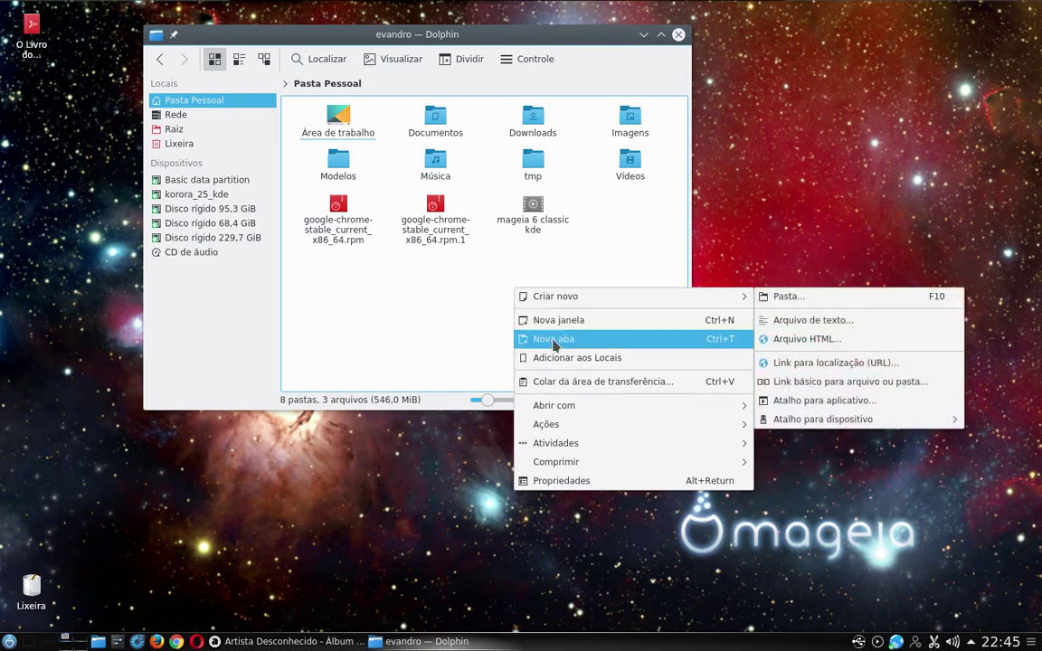
{"action": "right_click", "coordinate": [502, 285]}
{"action": "right_click", "coordinate": [503, 281]}
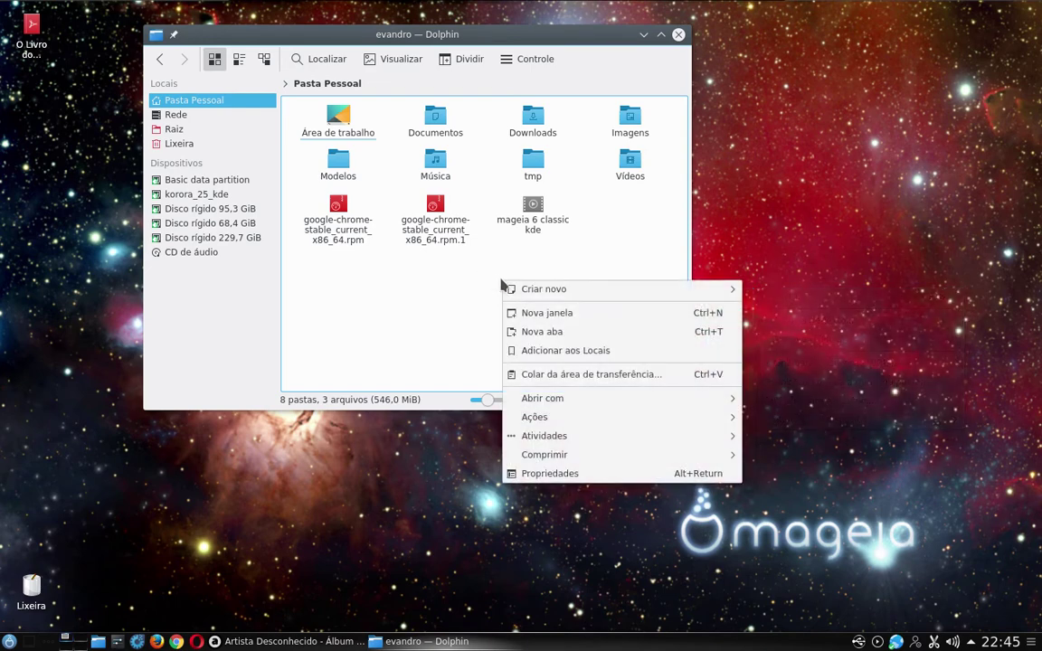
{"action": "right_click", "coordinate": [439, 279]}
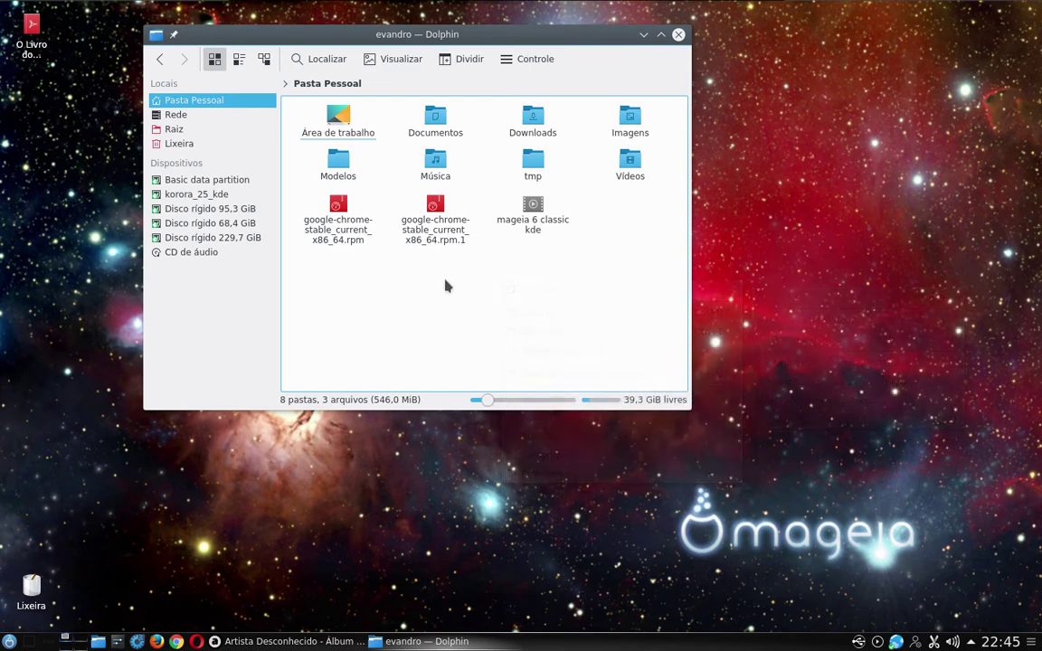
{"action": "right_click", "coordinate": [445, 279]}
{"action": "mouse_move", "coordinate": [514, 397]}
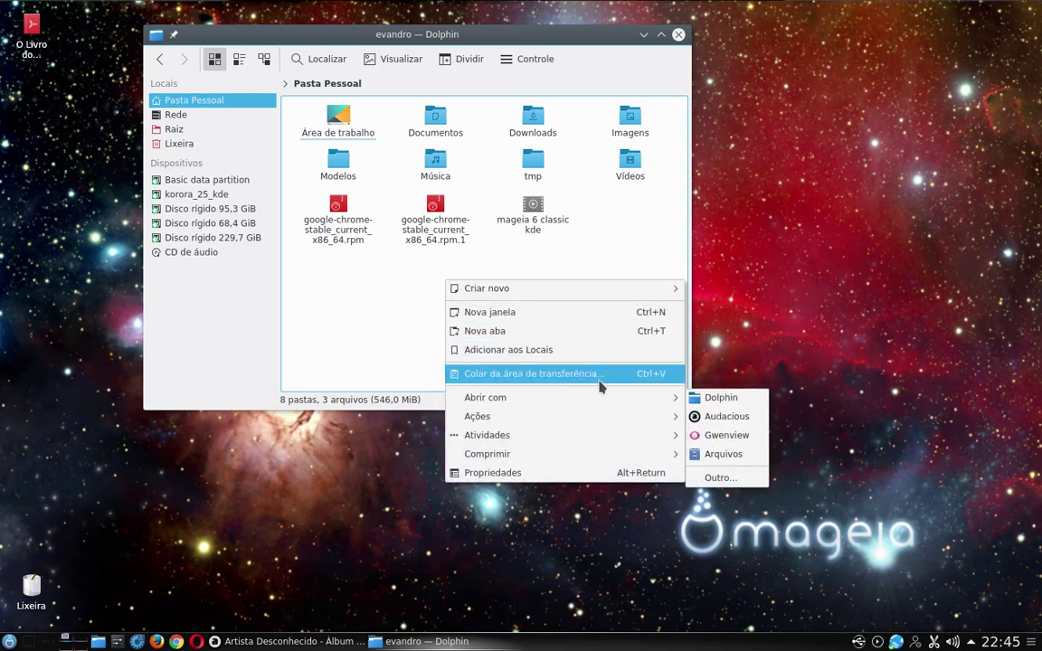
{"action": "mouse_move", "coordinate": [538, 418]}
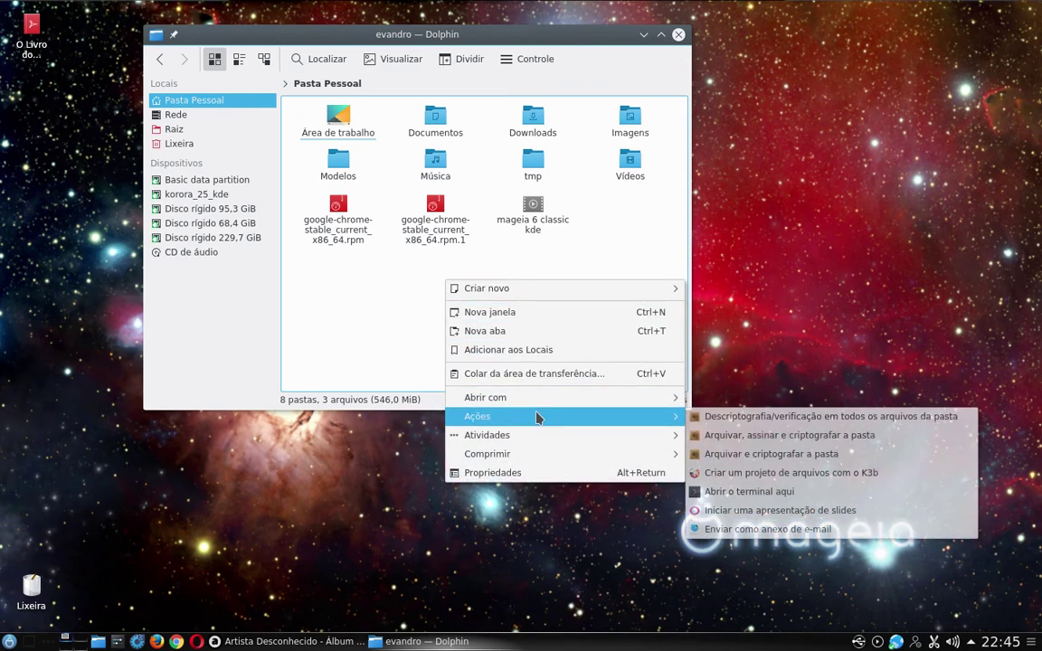
{"action": "left_click", "coordinate": [743, 497]}
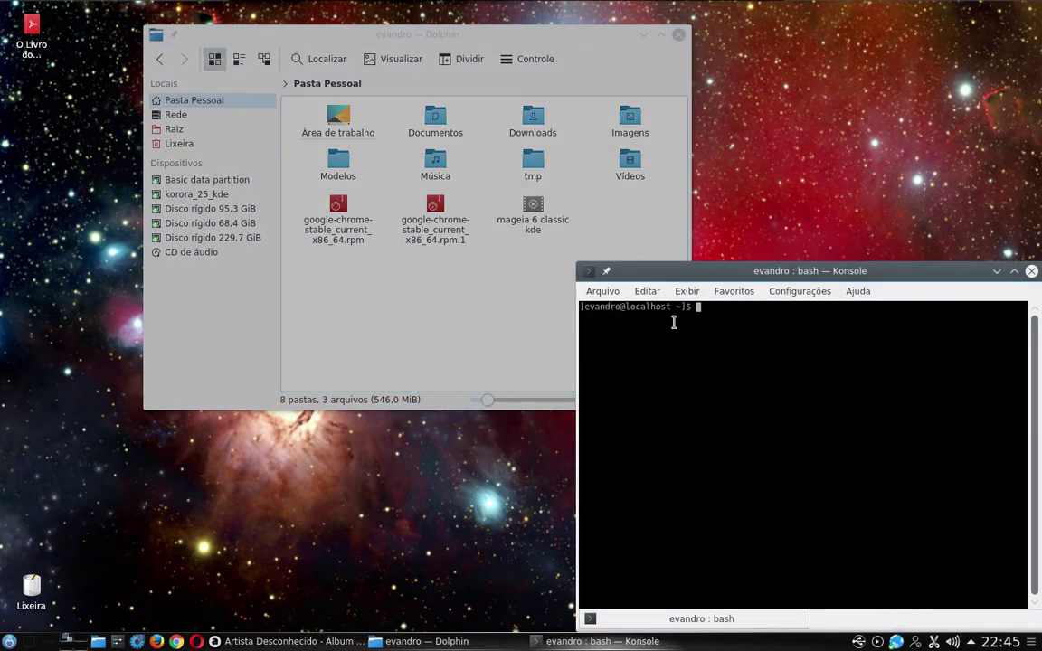
{"action": "left_click", "coordinate": [1032, 273]}
Review the Comprimir and Ações options available for Pasta Pessoal and dismiss them without choosing any
{"action": "right_click", "coordinate": [443, 284]}
{"action": "mouse_move", "coordinate": [484, 293]}
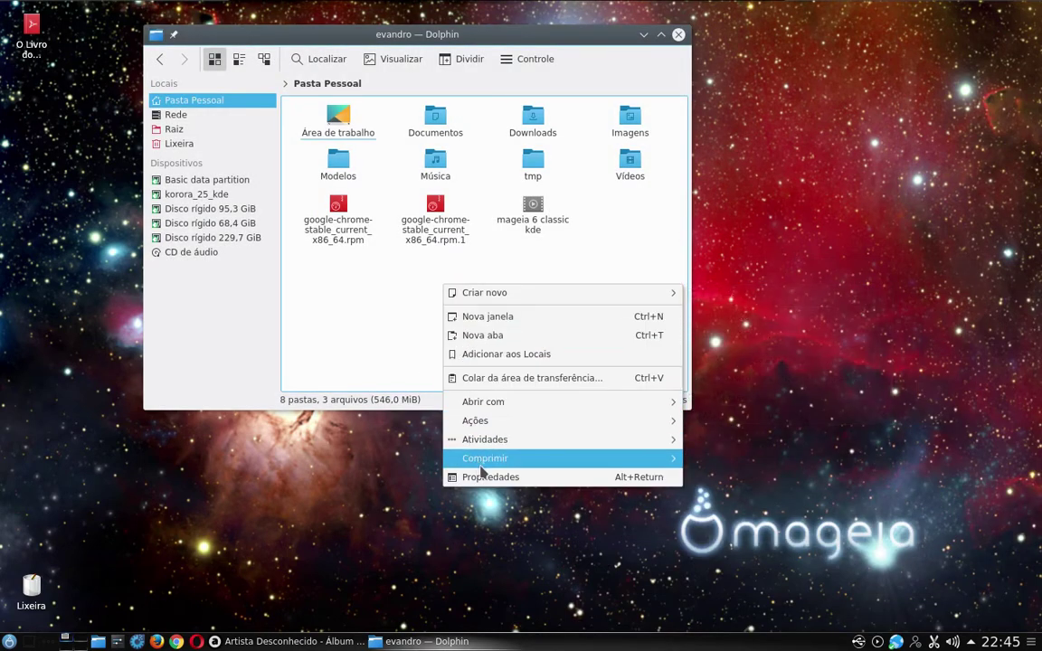
{"action": "mouse_move", "coordinate": [511, 412]}
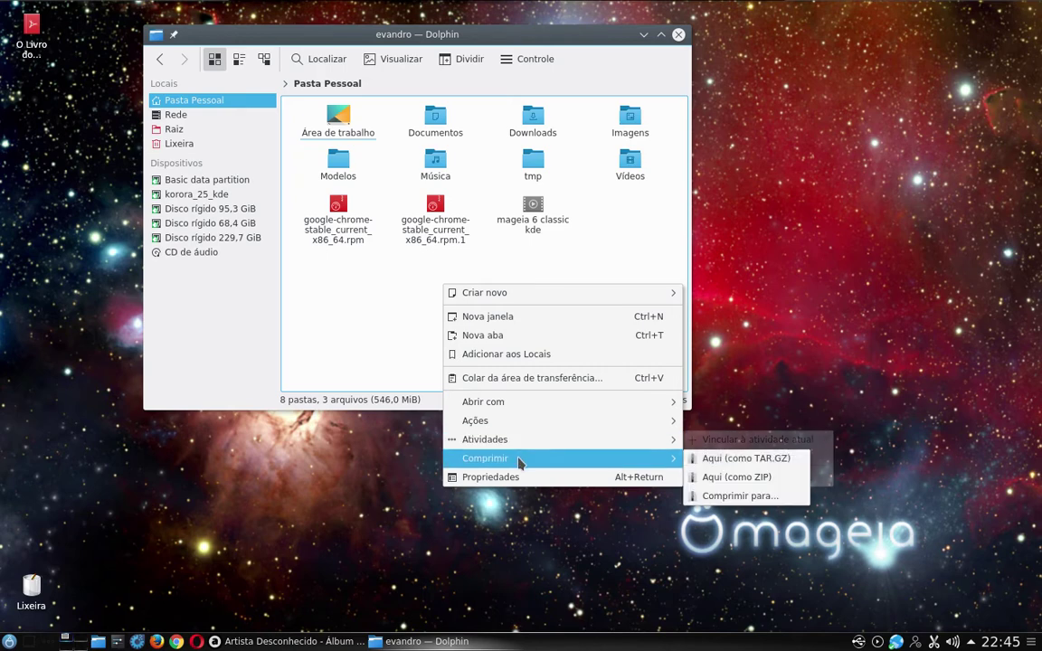
{"action": "mouse_move", "coordinate": [498, 429]}
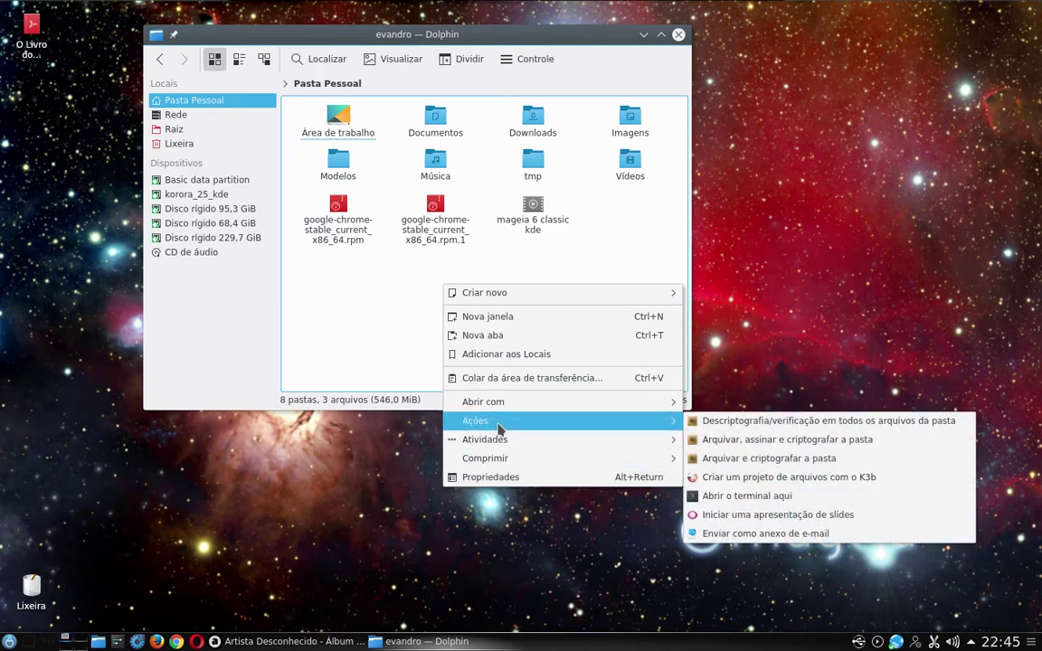
{"action": "left_click", "coordinate": [310, 362]}
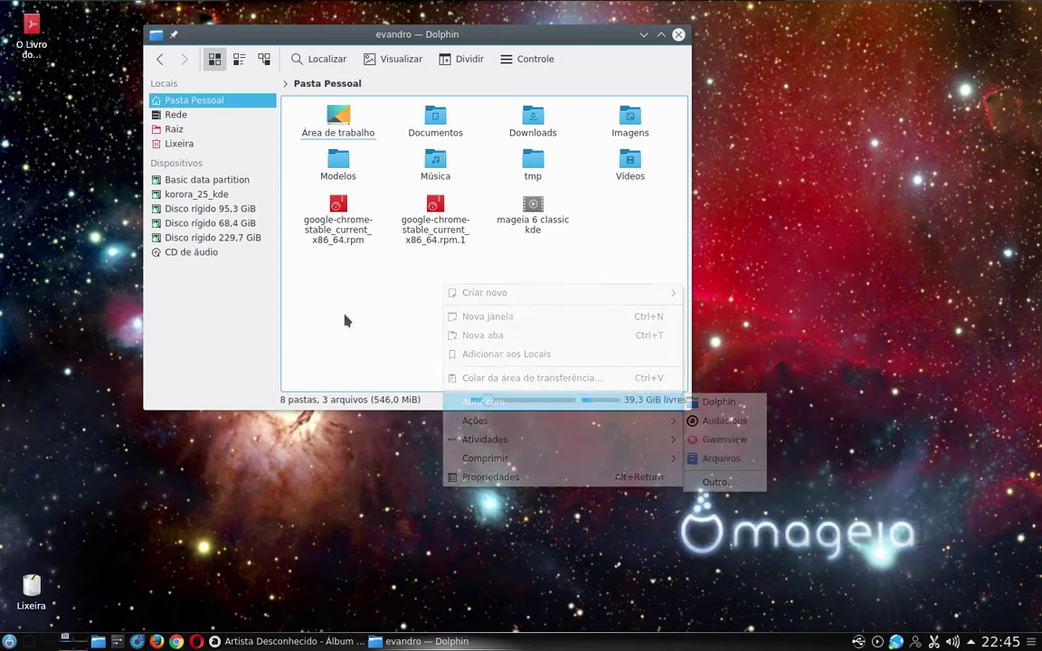
Split the Dolphin view into two panes and return to a single pane, demonstrating it twice
{"action": "left_click", "coordinate": [435, 59]}
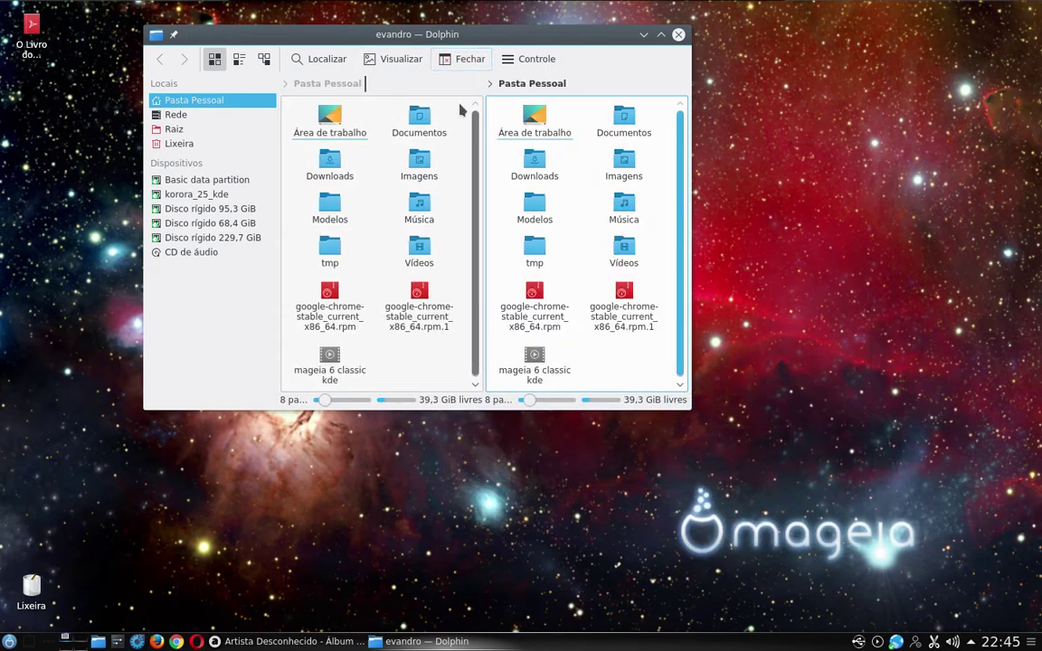
{"action": "left_click", "coordinate": [459, 67]}
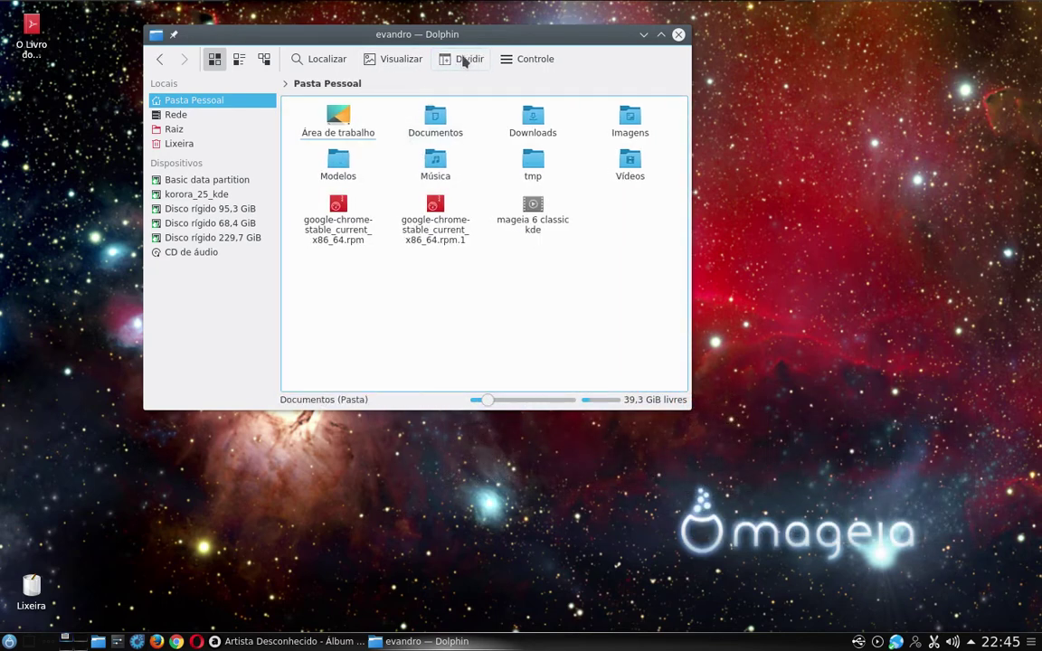
{"action": "left_click", "coordinate": [458, 61]}
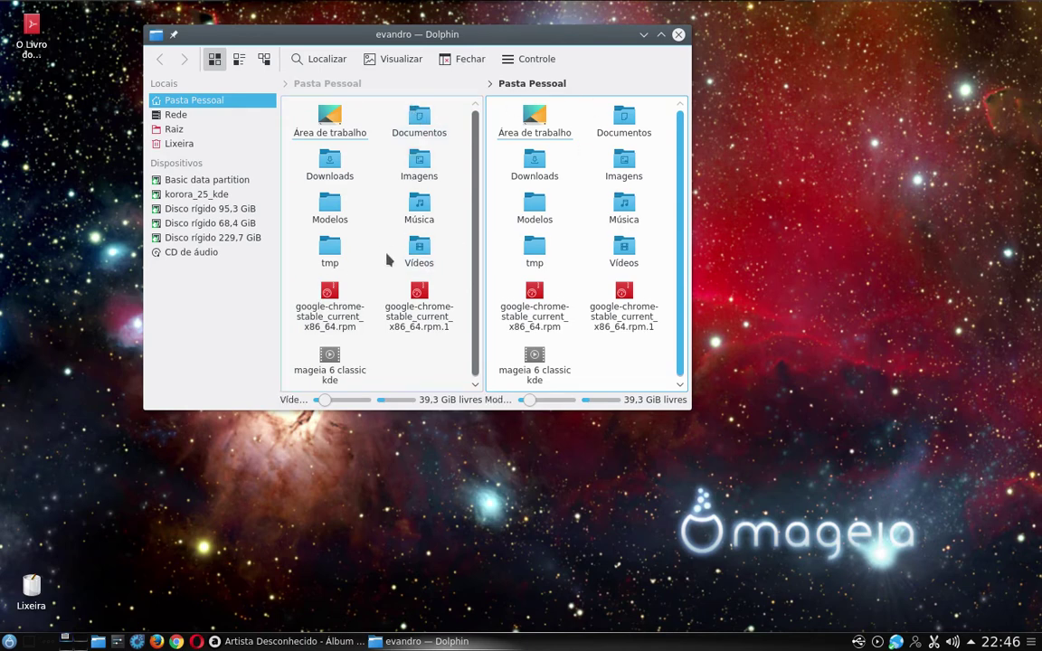
{"action": "left_click", "coordinate": [468, 66]}
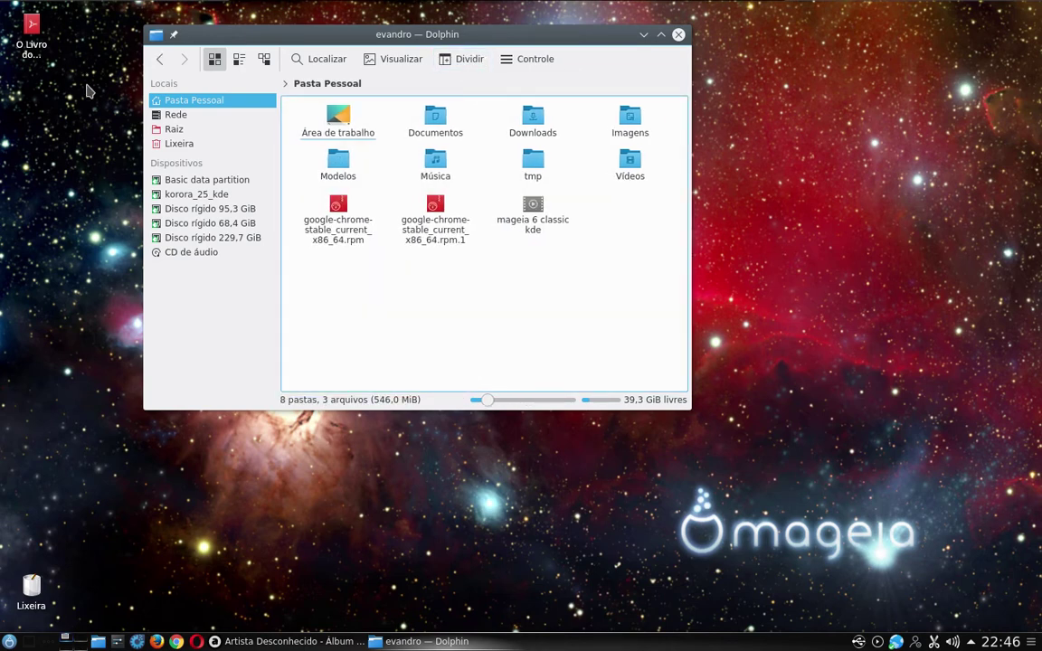
Try to empty the Lixeira from Dolphin and terminate the dolphin application
{"action": "left_click", "coordinate": [185, 144]}
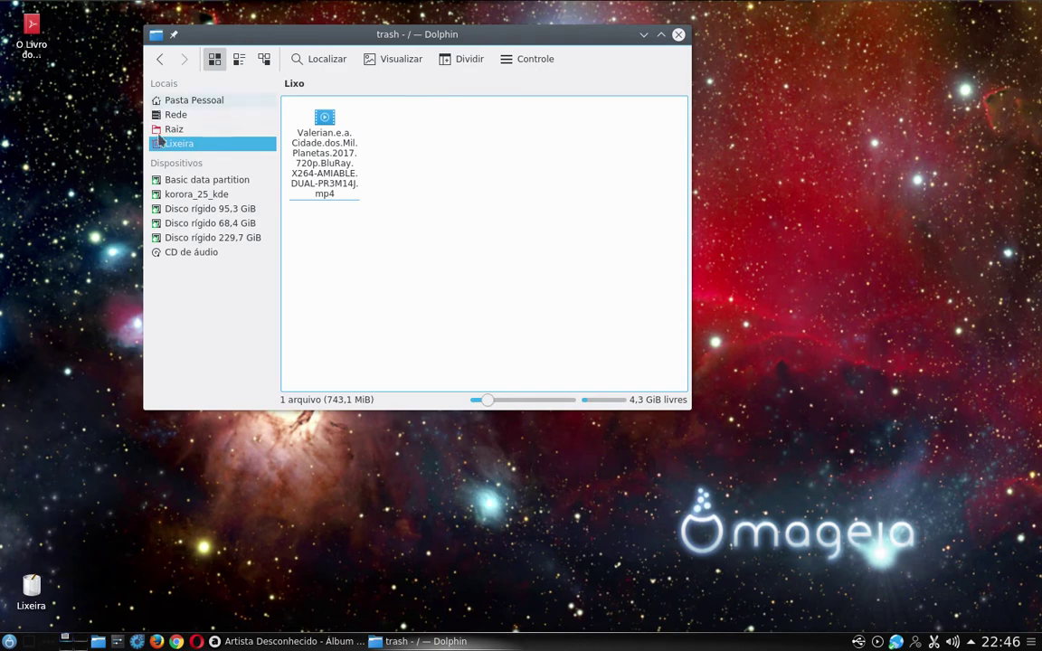
{"action": "right_click", "coordinate": [182, 152]}
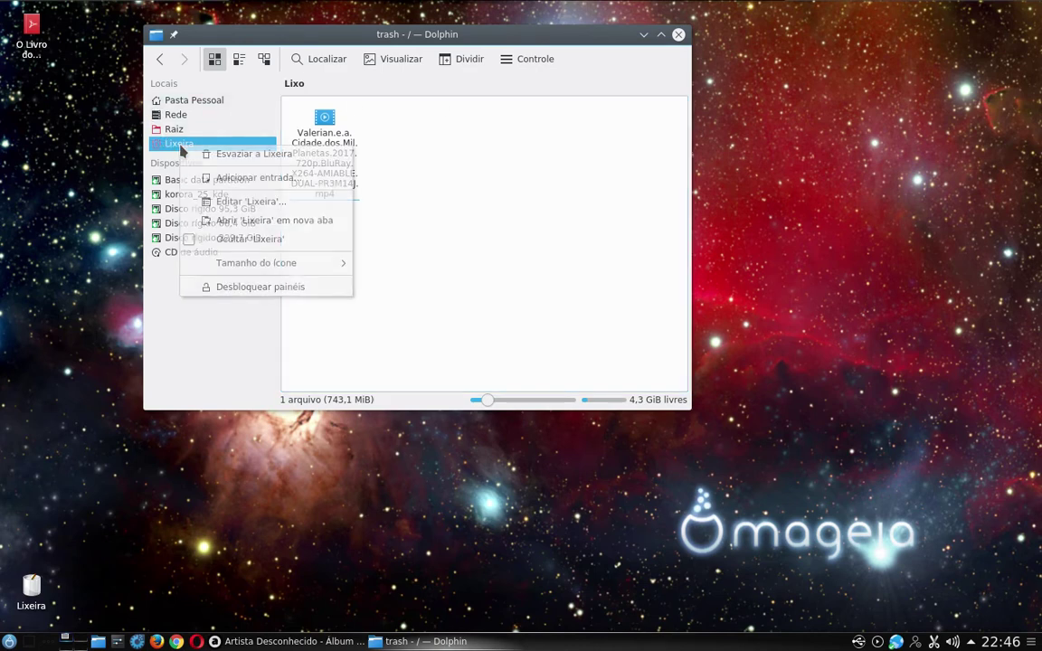
{"action": "left_click", "coordinate": [226, 156]}
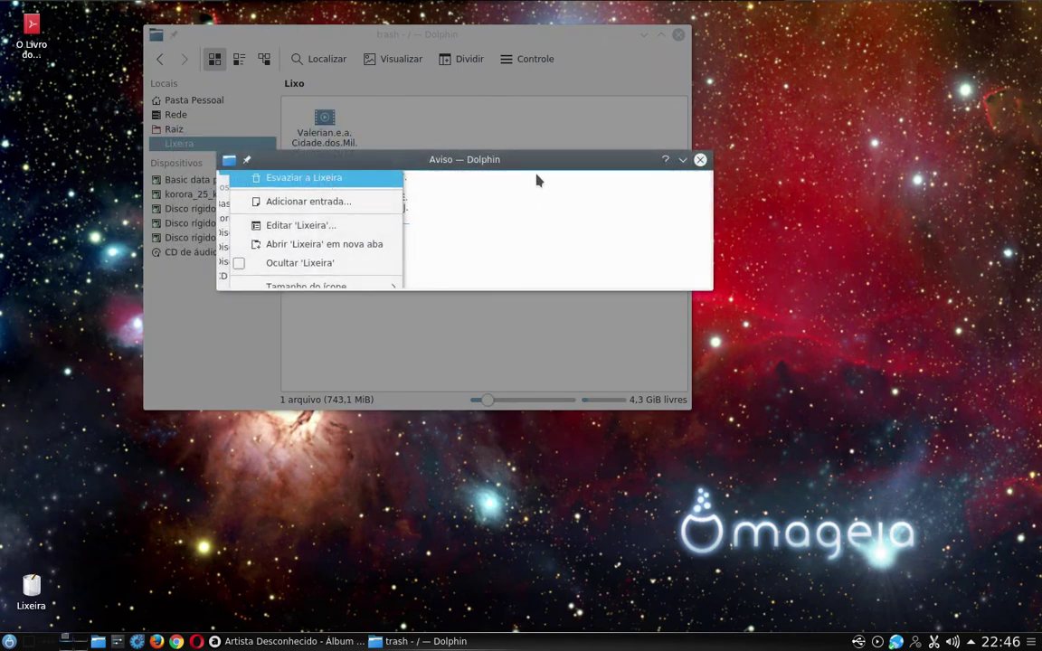
{"action": "left_click_drag", "start_coordinate": [538, 166], "coordinate": [586, 154]}
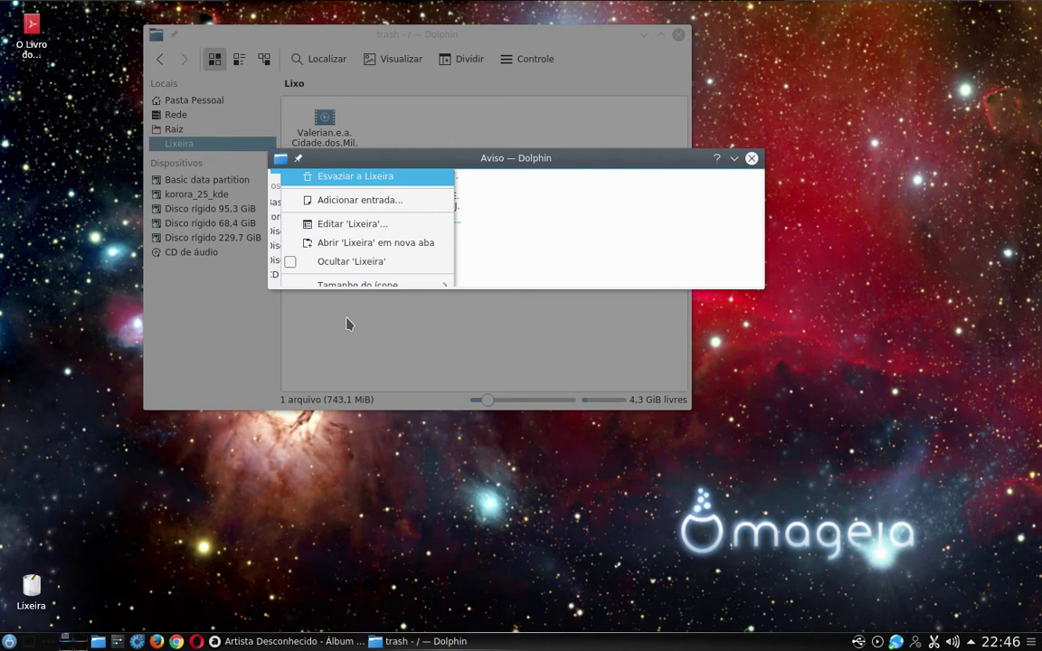
{"action": "mouse_move", "coordinate": [336, 644]}
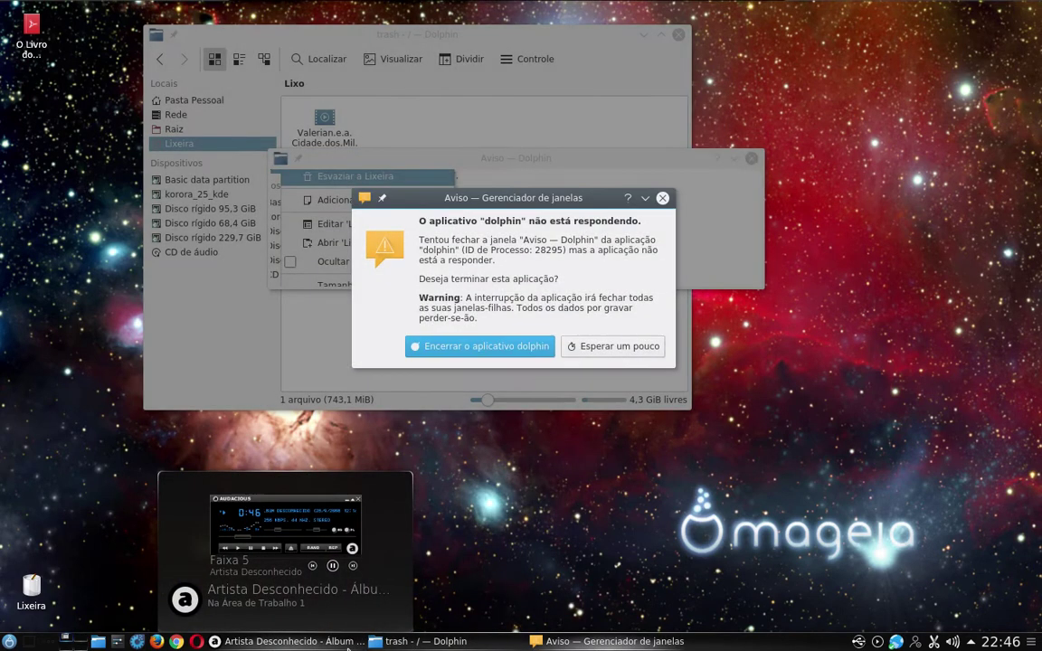
{"action": "left_click", "coordinate": [528, 347]}
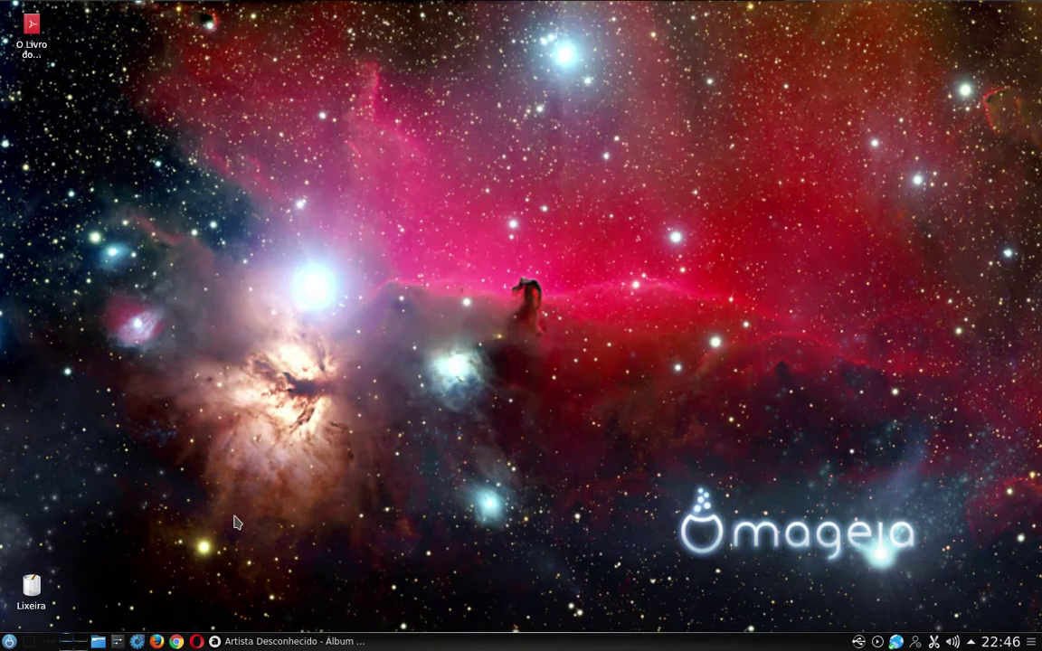
Open the Lixeira from the desktop, empty it permanently, and close Dolphin
{"action": "left_click", "coordinate": [31, 588]}
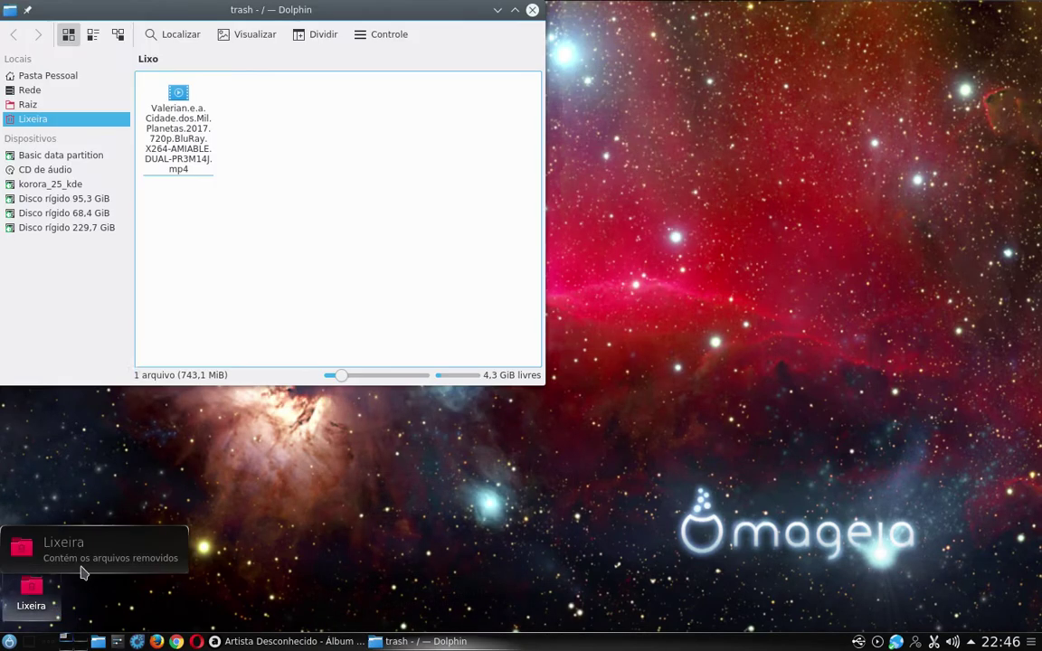
{"action": "right_click", "coordinate": [31, 119]}
{"action": "left_click", "coordinate": [61, 132]}
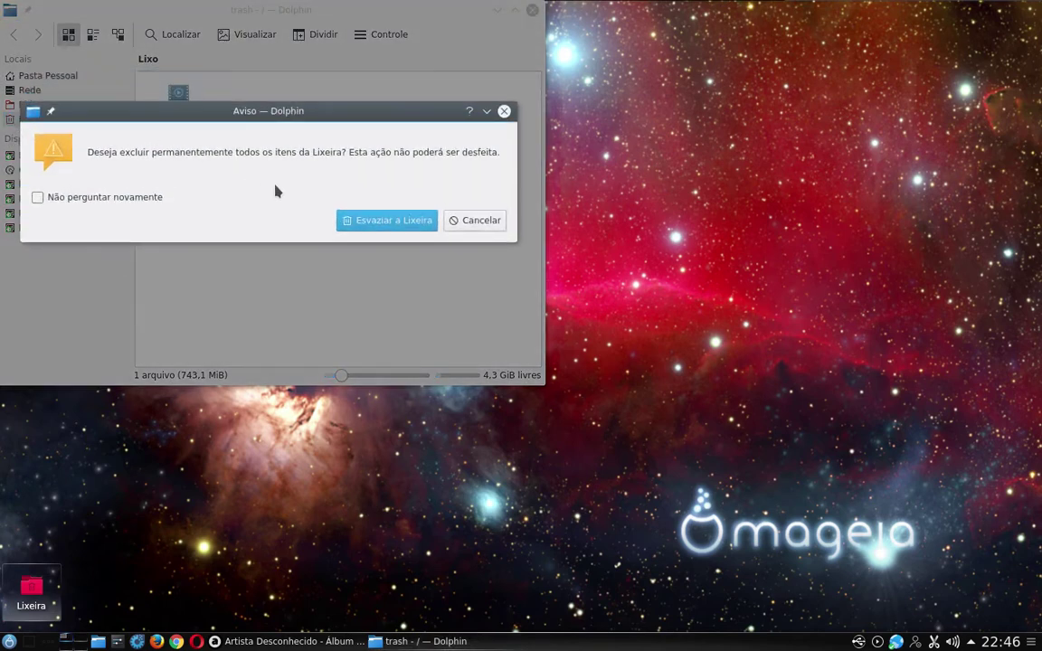
{"action": "left_click", "coordinate": [353, 224]}
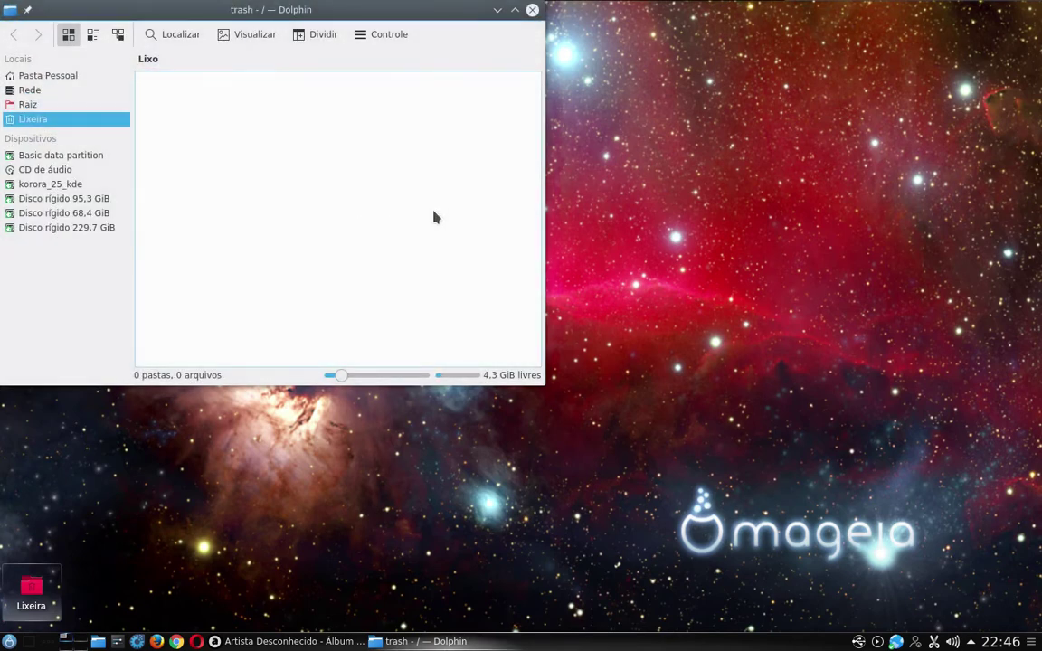
{"action": "left_click", "coordinate": [533, 10]}
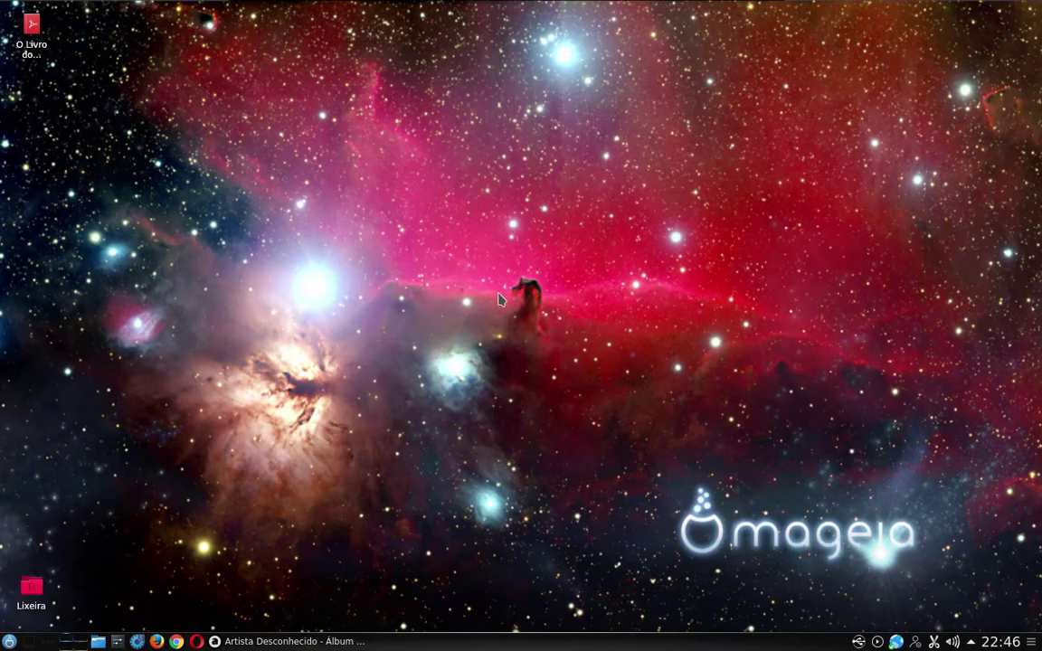
Cycle through the virtual desktops from the desktop background to demonstrate workspace switching
{"action": "key", "text": "ctrl+F11"}
{"action": "mouse_move", "coordinate": [67, 645]}
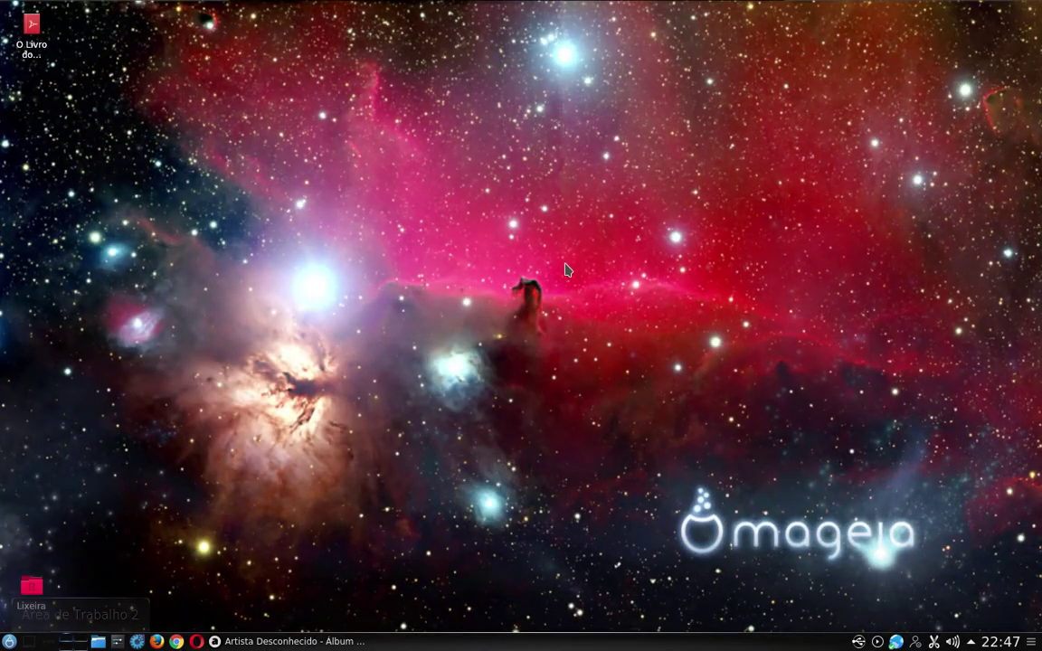
{"action": "scroll", "coordinate": [565, 269], "scroll_direction": "down", "scroll_amount": 1}
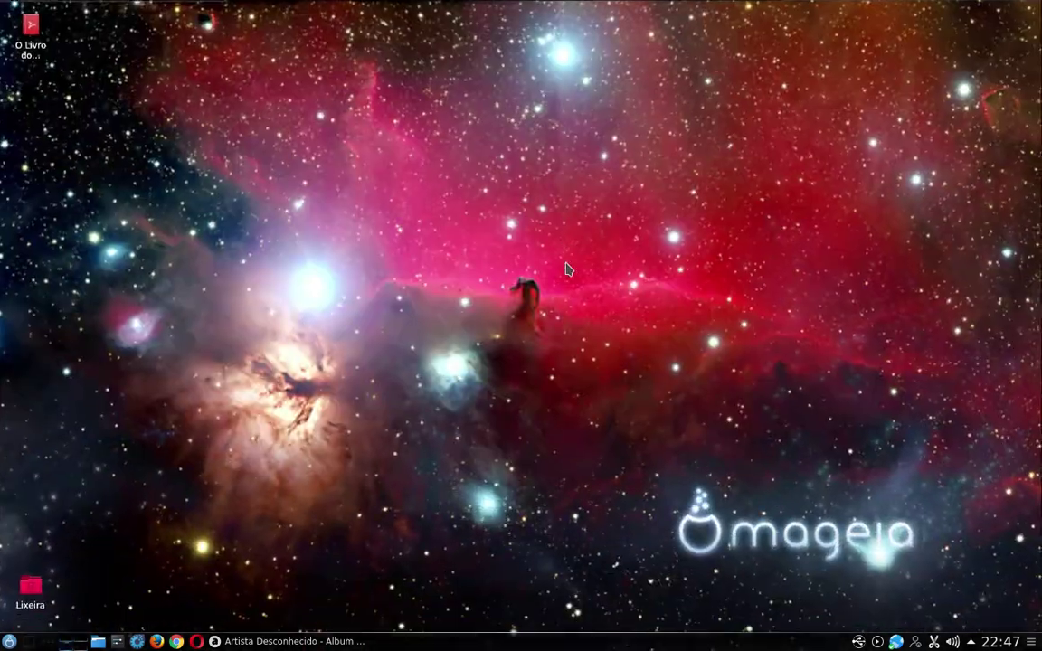
{"action": "scroll", "coordinate": [565, 270], "scroll_direction": "down", "scroll_amount": 1}
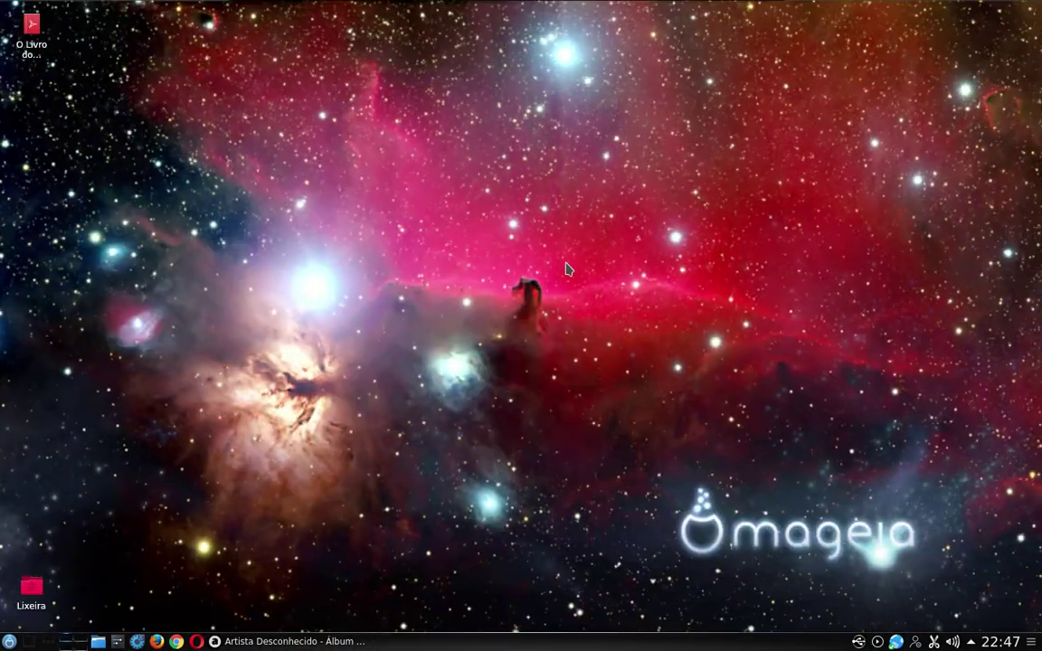
{"action": "scroll", "coordinate": [566, 270], "scroll_direction": "down", "scroll_amount": 1}
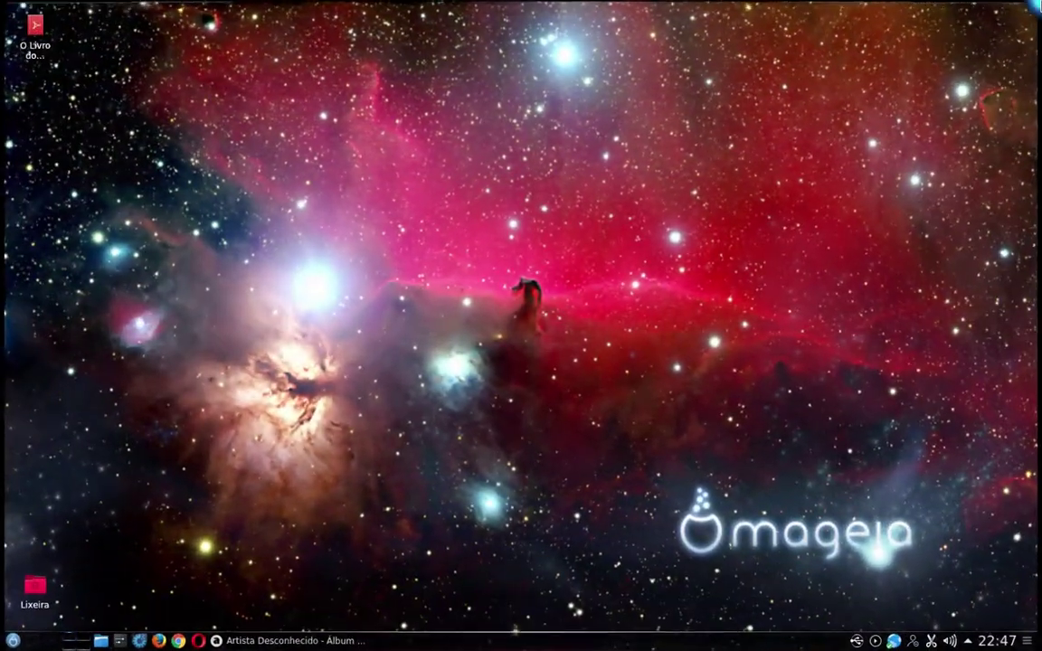
Show the virtual desktops as a 3D cylinder, rotate and tilt it several ways, and return to Área de Trabalho 1
{"action": "mouse_move", "coordinate": [1039, 3]}
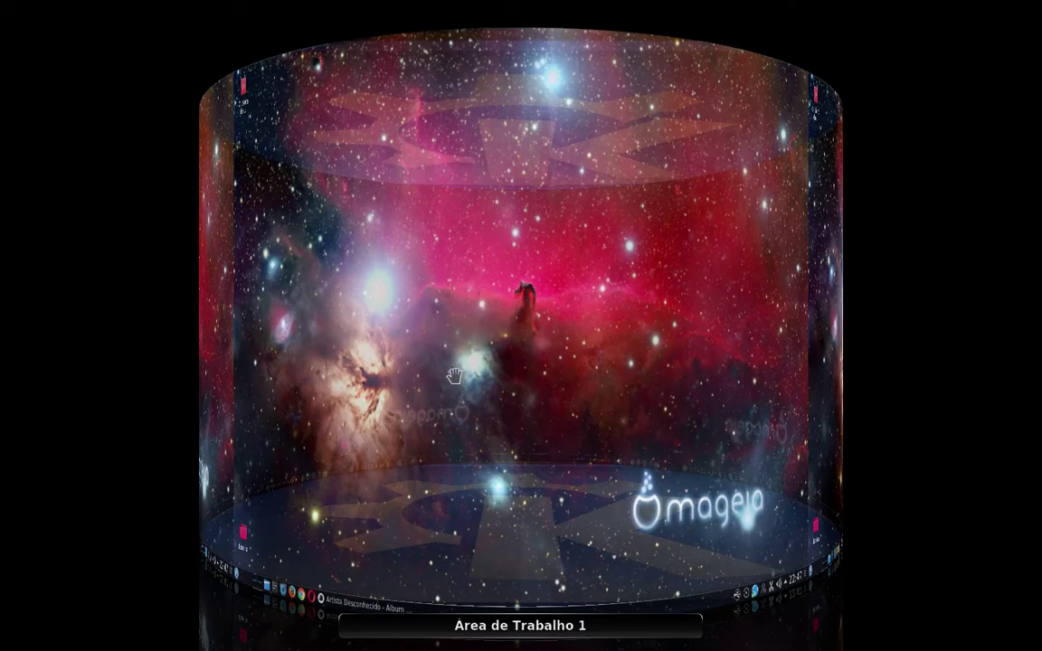
{"action": "left_click_drag", "start_coordinate": [440, 380], "coordinate": [495, 391]}
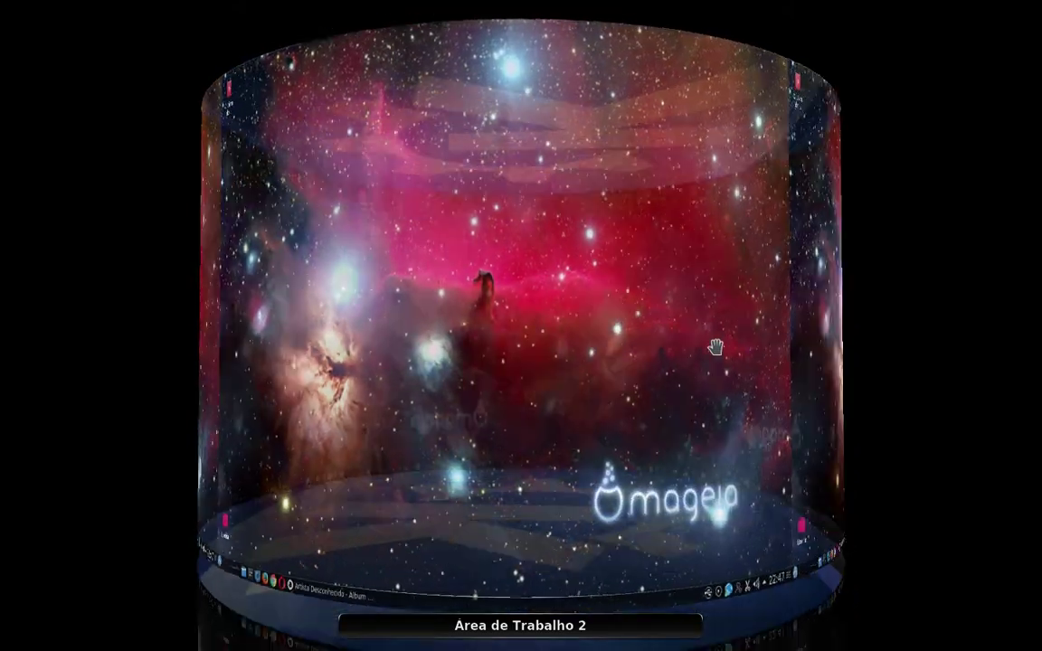
{"action": "left_click_drag", "start_coordinate": [715, 347], "coordinate": [439, 387]}
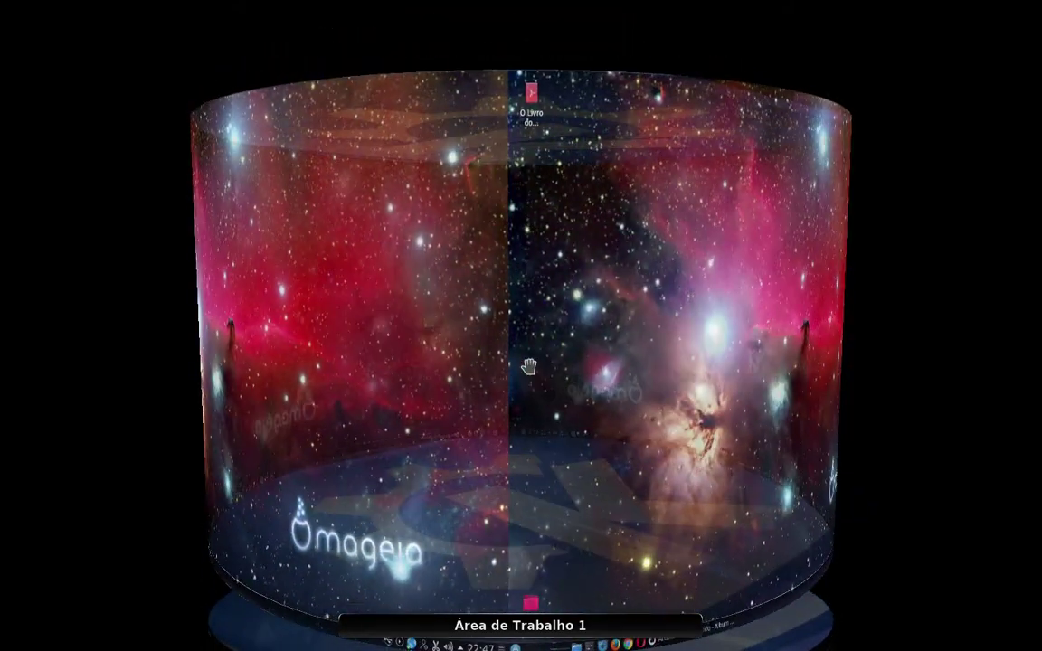
{"action": "left_click_drag", "start_coordinate": [529, 366], "coordinate": [705, 326]}
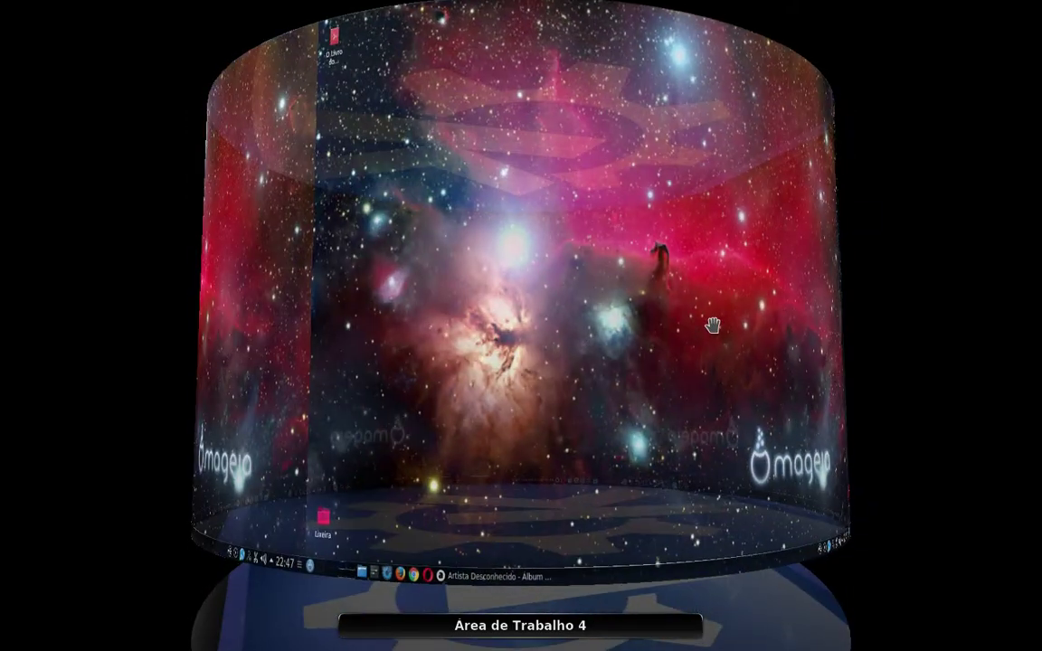
{"action": "left_click_drag", "start_coordinate": [752, 406], "coordinate": [621, 127]}
{"action": "left_click_drag", "start_coordinate": [574, 191], "coordinate": [486, 357]}
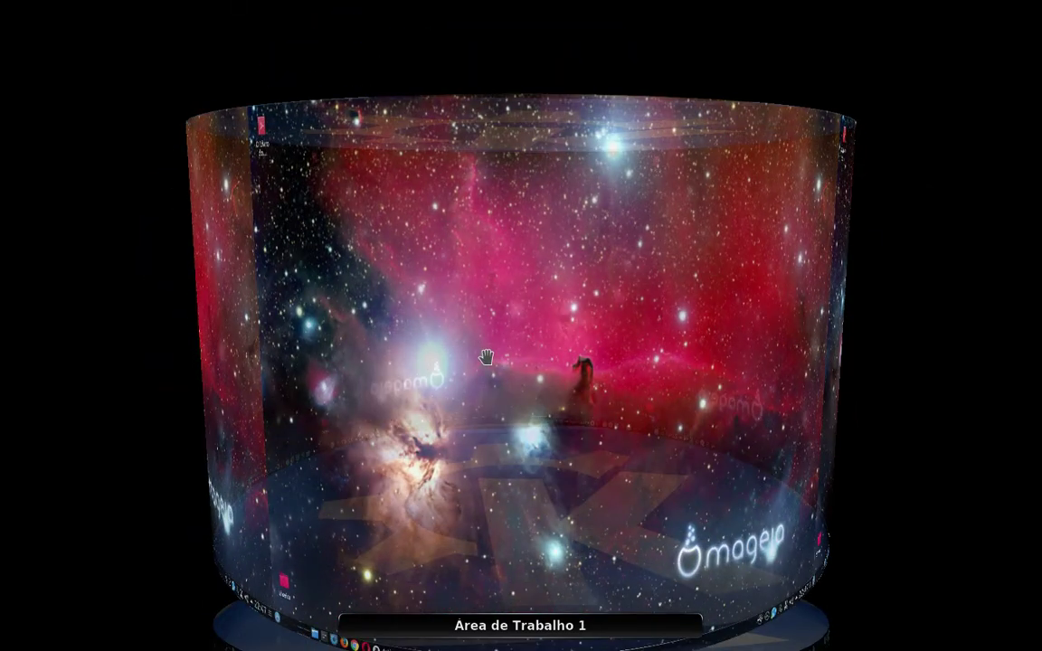
{"action": "left_click", "coordinate": [486, 357]}
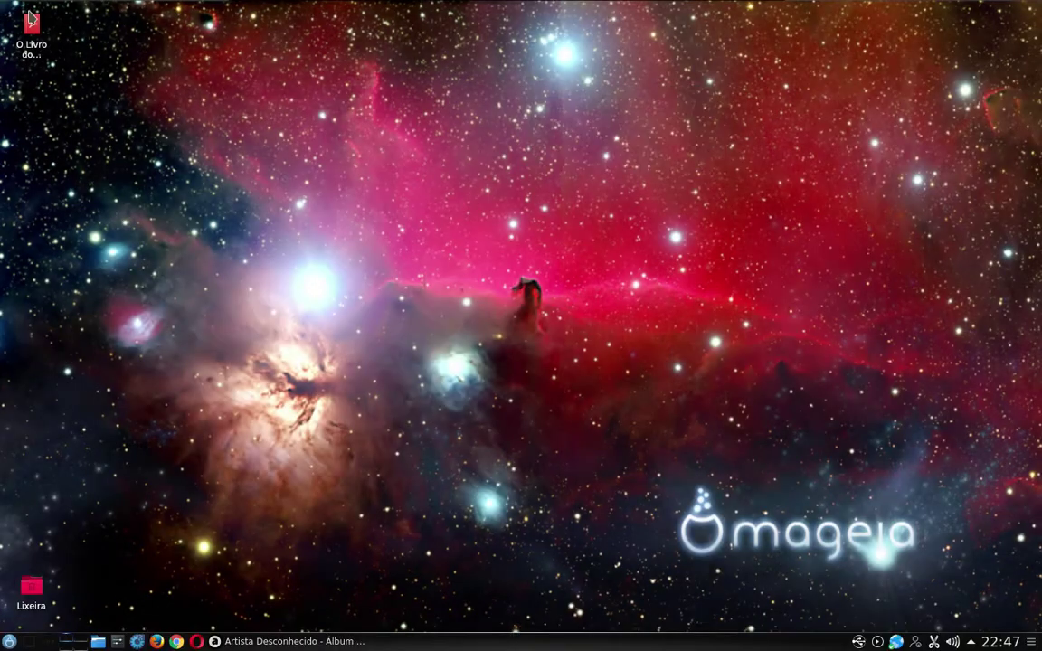
Display the overview of all open windows and leave it without choosing Audacious
{"action": "mouse_move", "coordinate": [3, 6]}
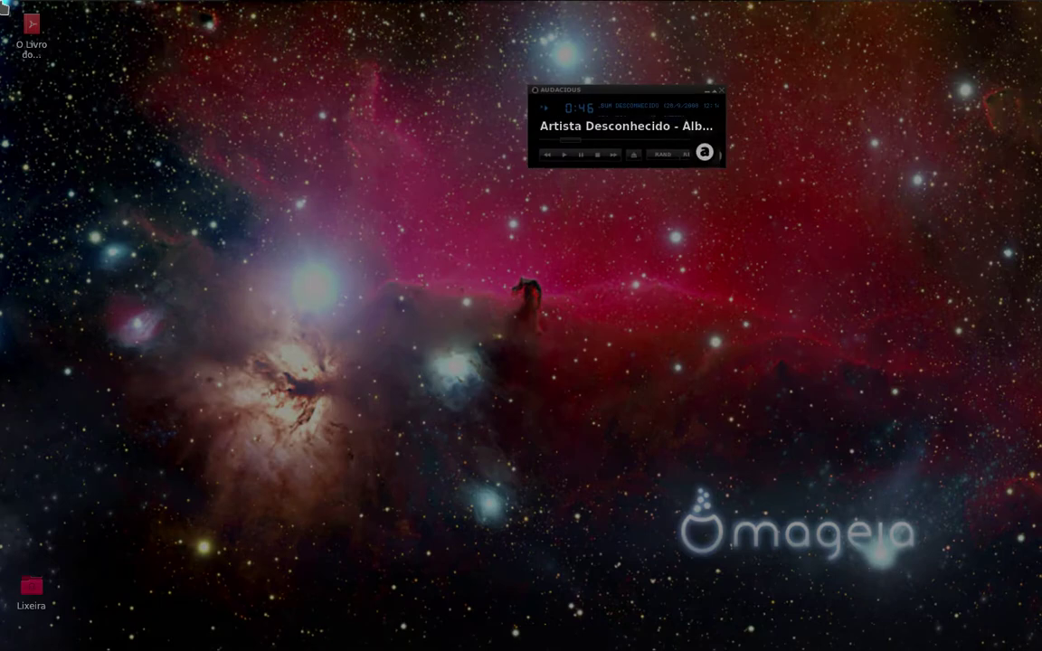
{"action": "mouse_move", "coordinate": [665, 93]}
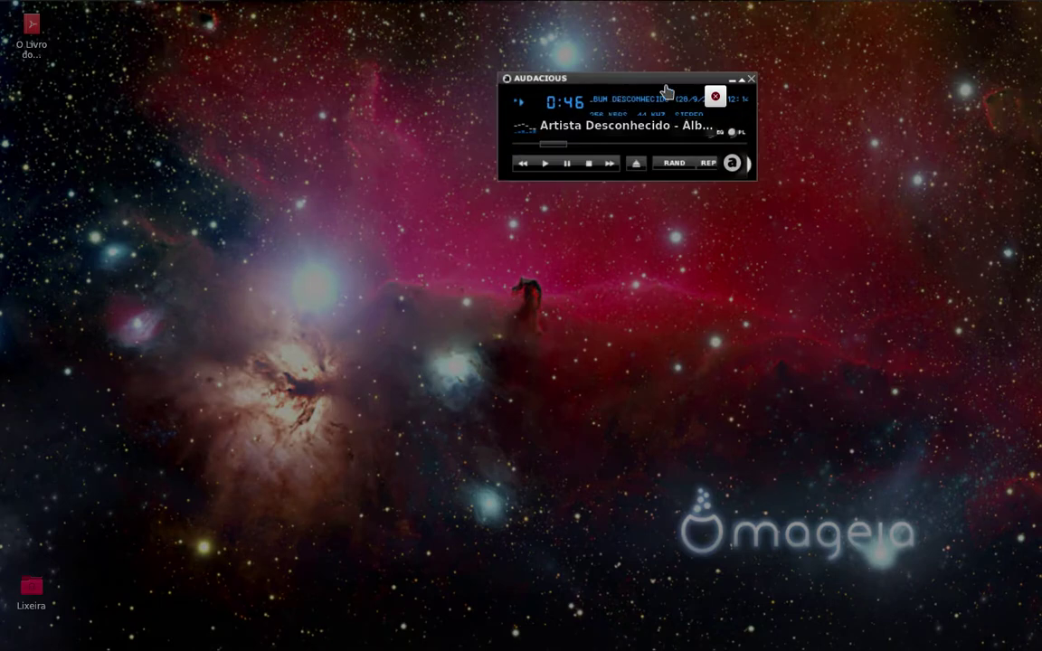
{"action": "left_click", "coordinate": [635, 279]}
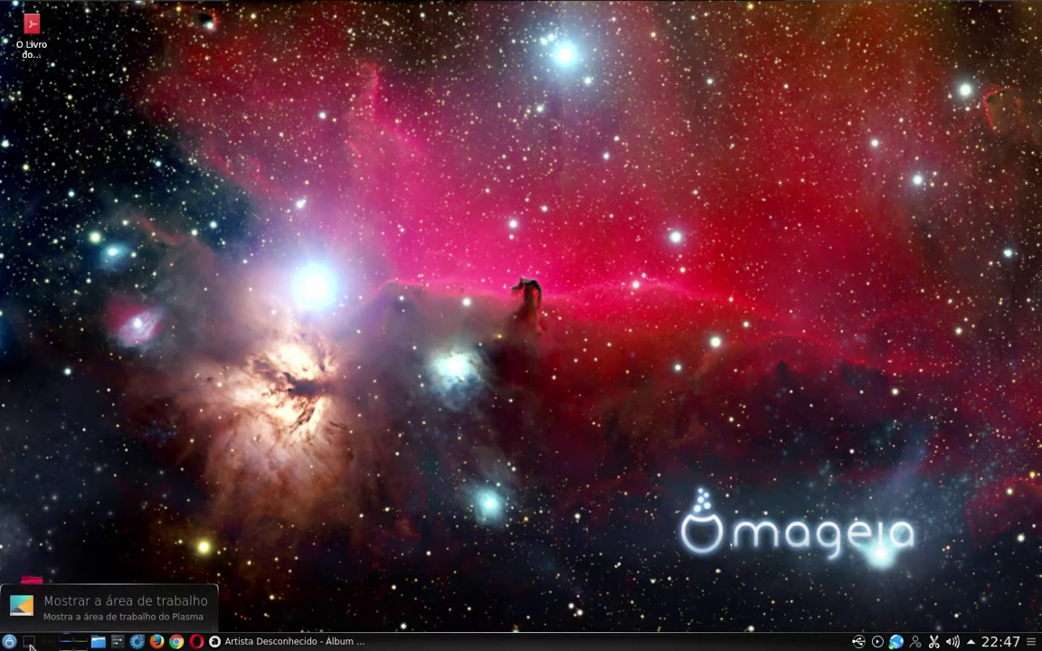
Restore the Audacious player, demonstrate showing the desktop and bringing the window back, and minimize Audacious
{"action": "left_click", "coordinate": [290, 641]}
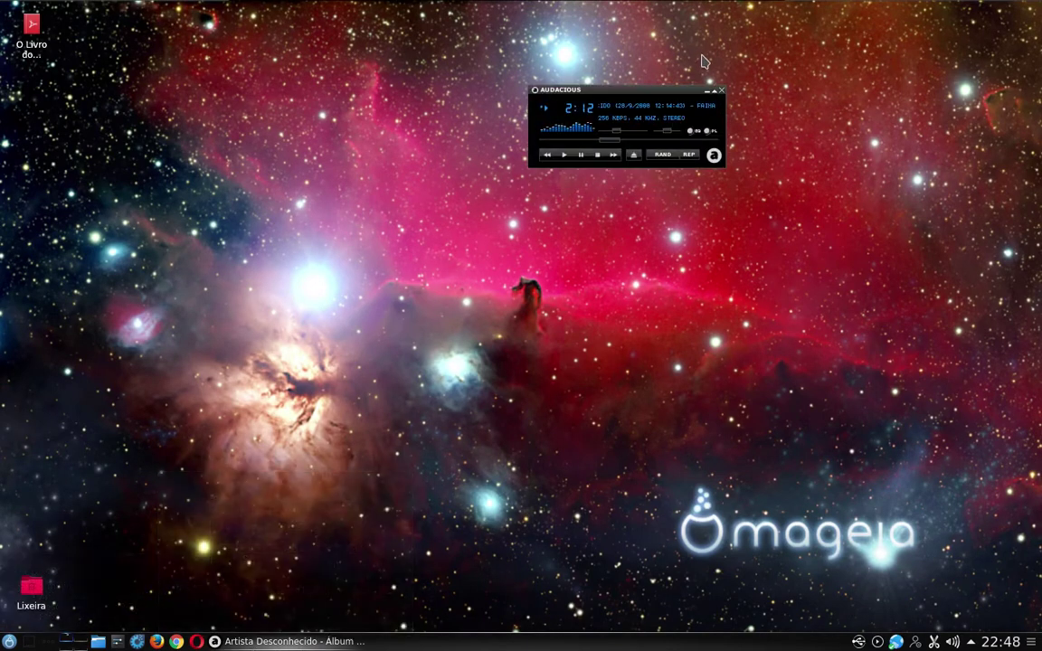
{"action": "left_click", "coordinate": [28, 644]}
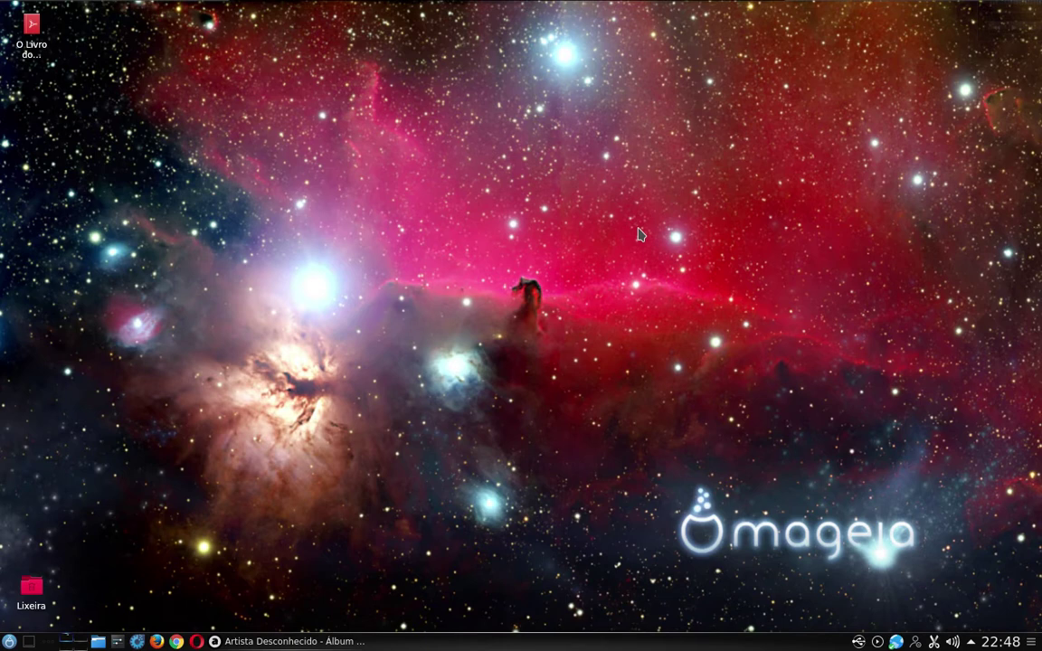
{"action": "left_click", "coordinate": [28, 644]}
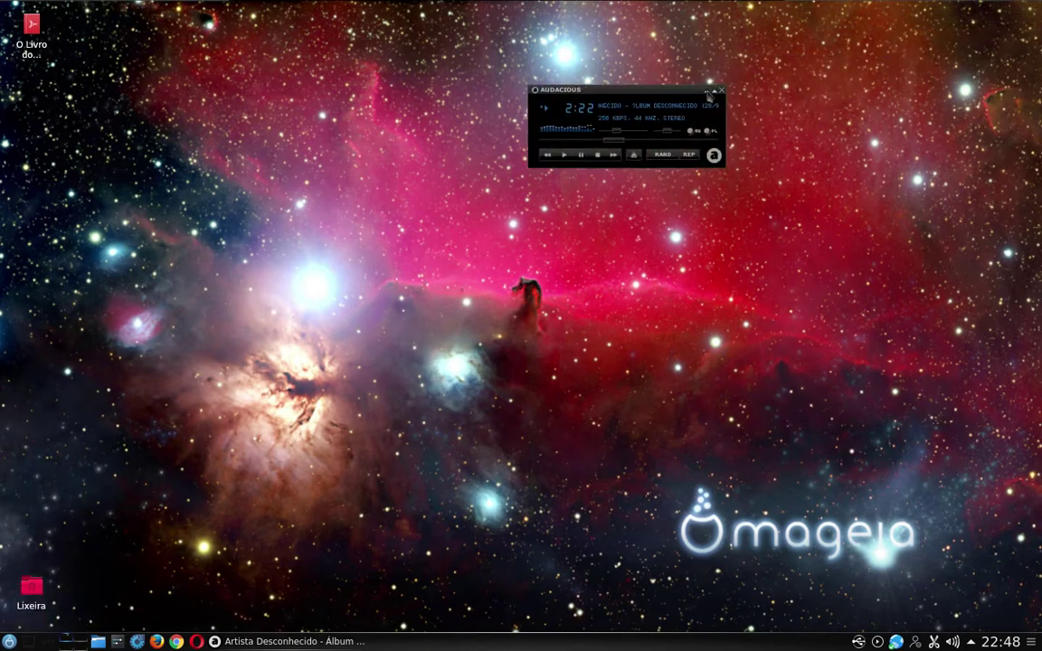
{"action": "left_click", "coordinate": [708, 91]}
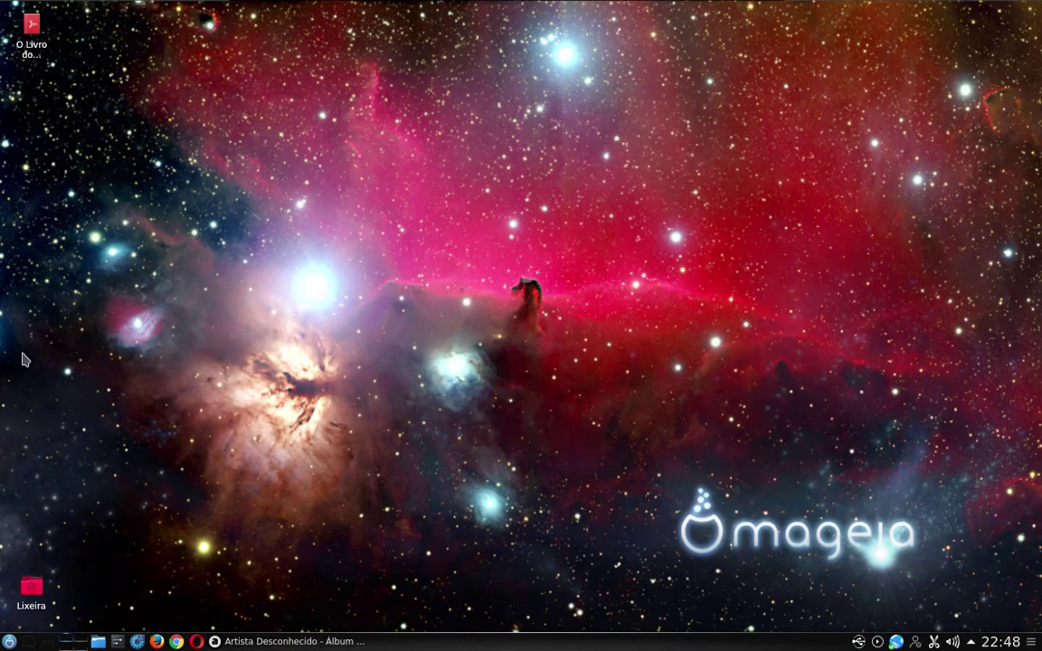
{"action": "left_click", "coordinate": [9, 641]}
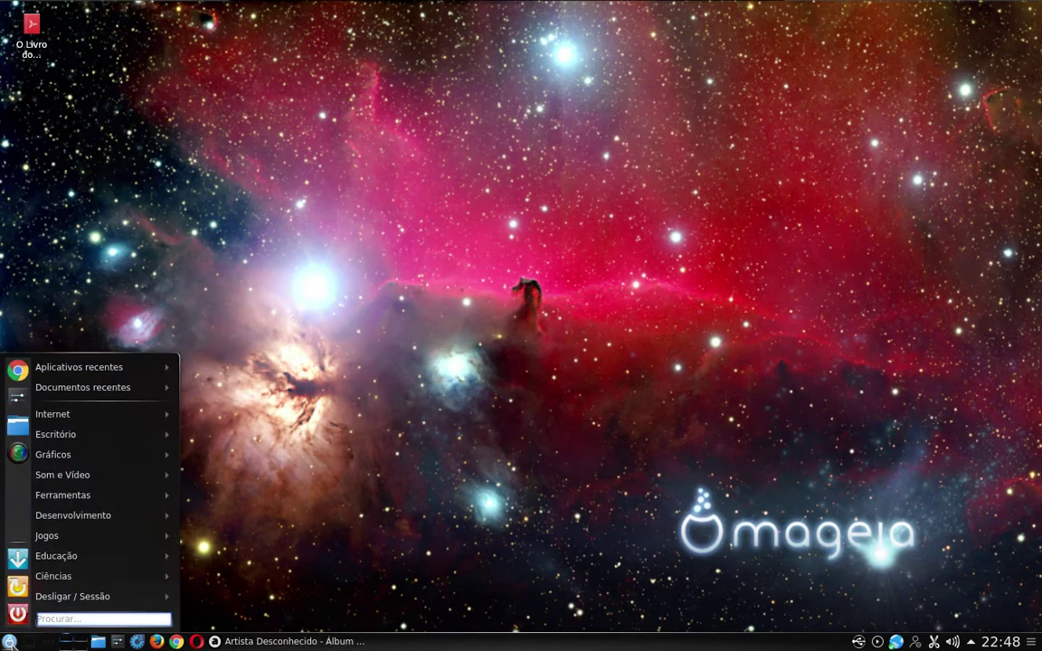
{"action": "left_click", "coordinate": [9, 642]}
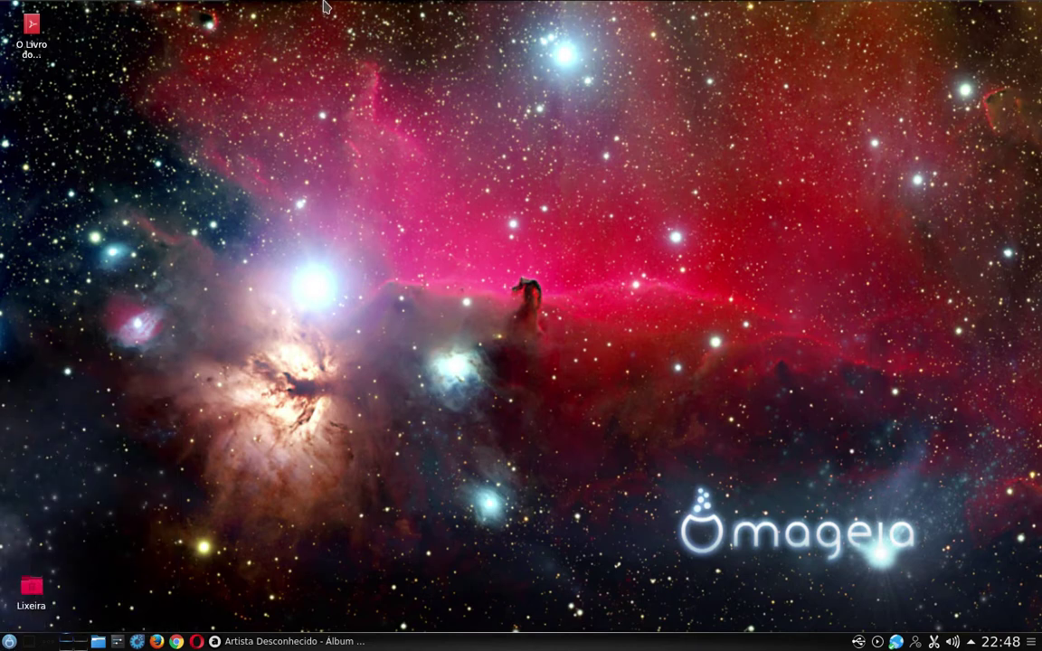
Move the O Livro do... icon away from the desktop's corner and review the Mudança and Privacidade settings for Atividades, closing them unchanged
{"action": "left_click_drag", "start_coordinate": [30, 27], "coordinate": [412, 31]}
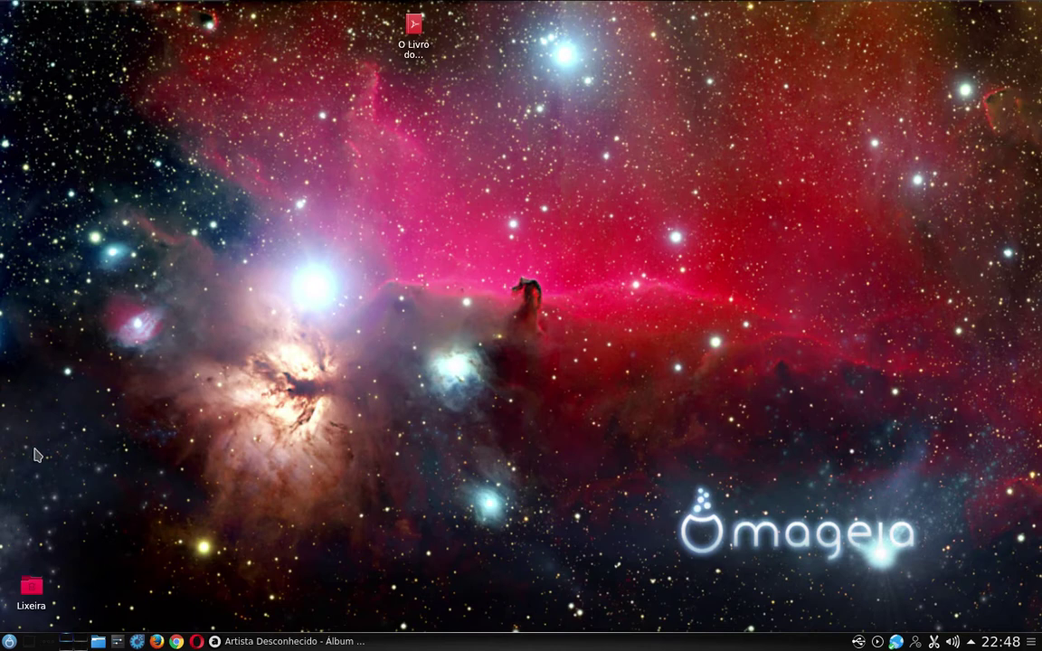
{"action": "left_click", "coordinate": [48, 647]}
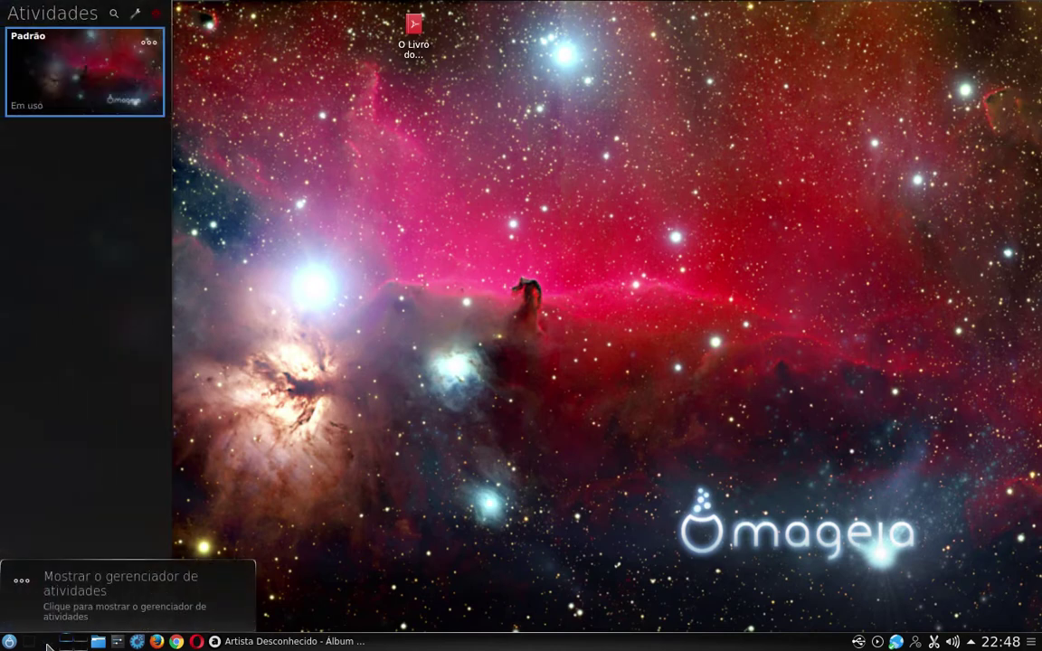
{"action": "left_click", "coordinate": [136, 19]}
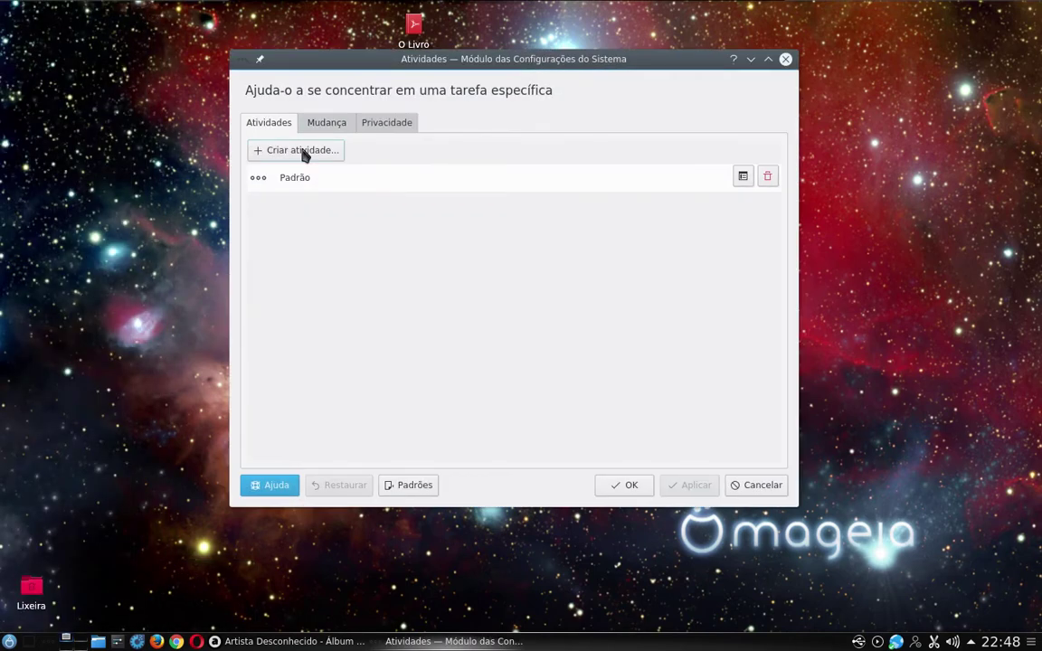
{"action": "left_click", "coordinate": [327, 122]}
{"action": "left_click", "coordinate": [368, 123]}
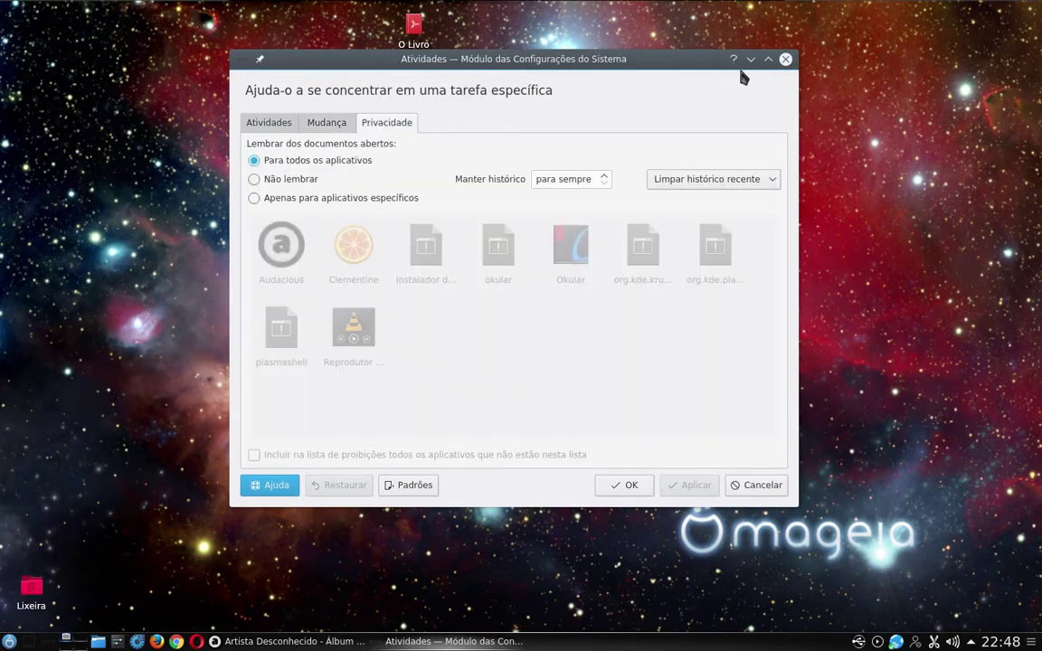
{"action": "left_click", "coordinate": [786, 60]}
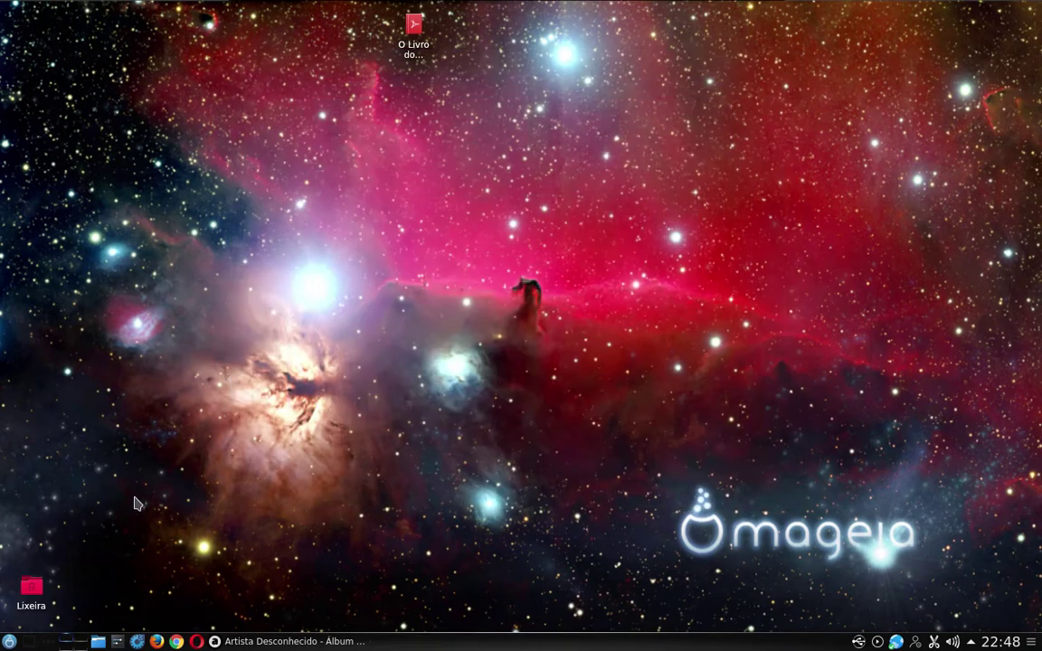
Show and hide the activities manager again, and return the O Livro do... icon to the desktop's upper corner
{"action": "left_click", "coordinate": [49, 645]}
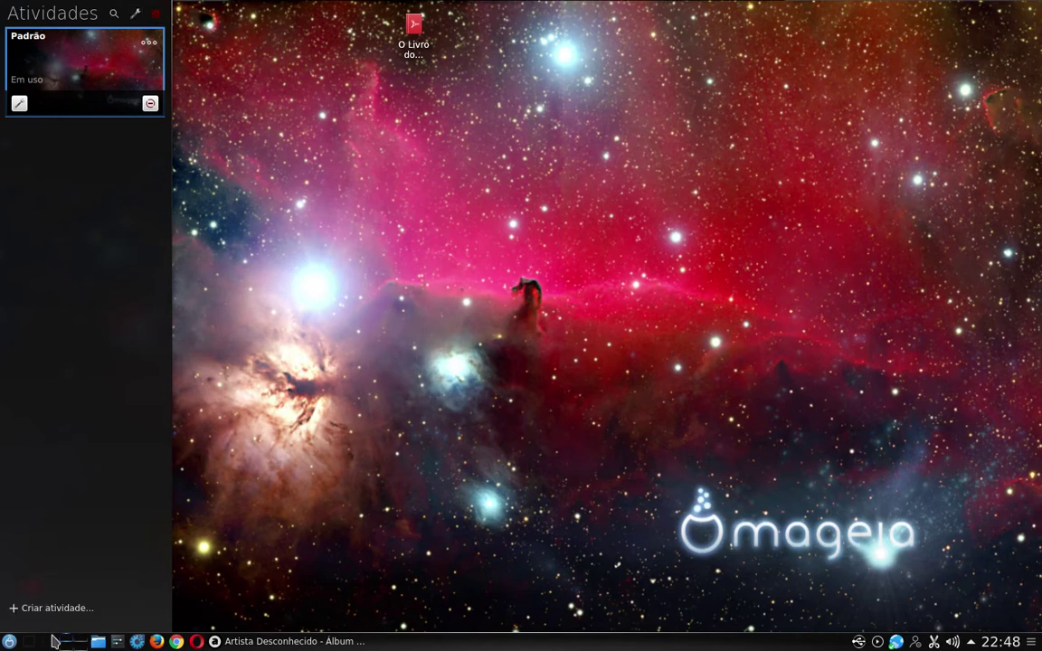
{"action": "left_click", "coordinate": [54, 643]}
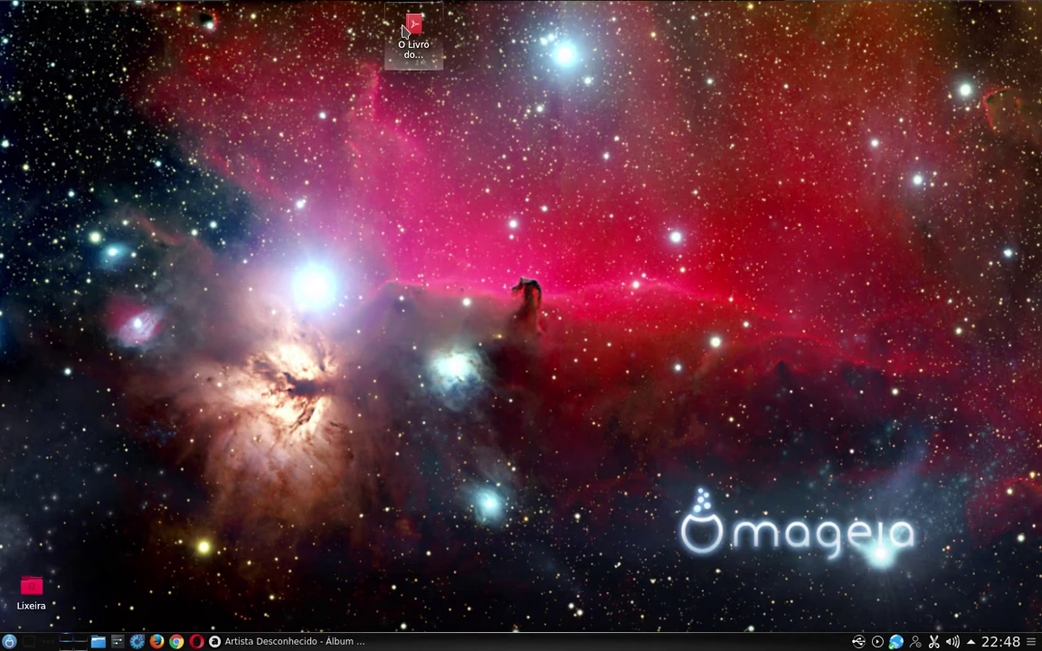
{"action": "left_click_drag", "start_coordinate": [414, 32], "coordinate": [31, 31]}
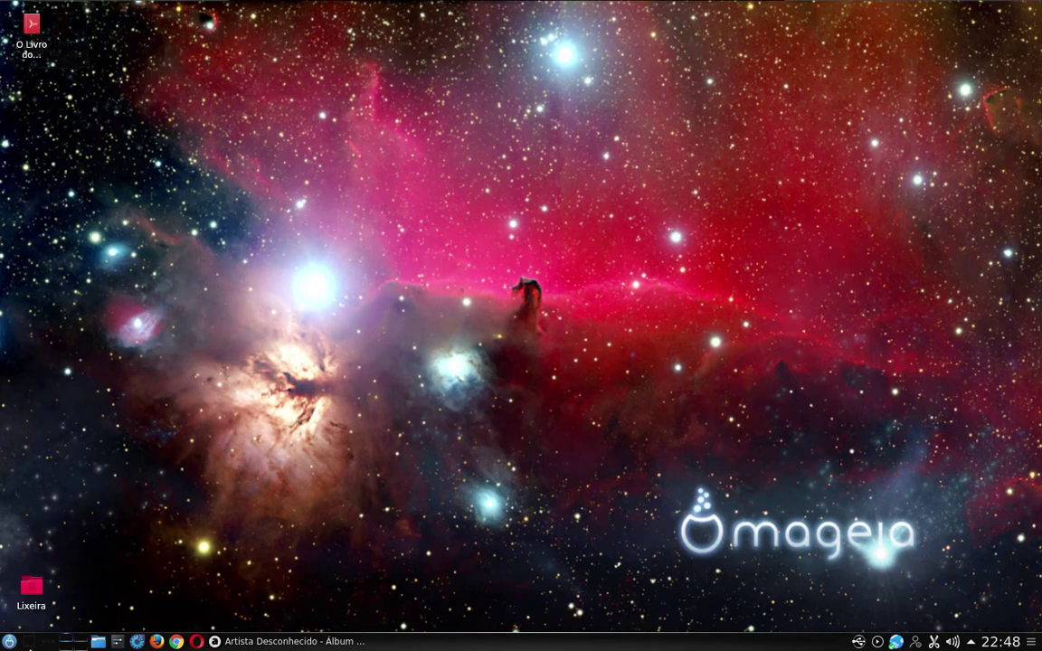
Browse the application menu categories, including Aplicativos recentes, Jogos and Internet, without launching any program
{"action": "left_click", "coordinate": [9, 642]}
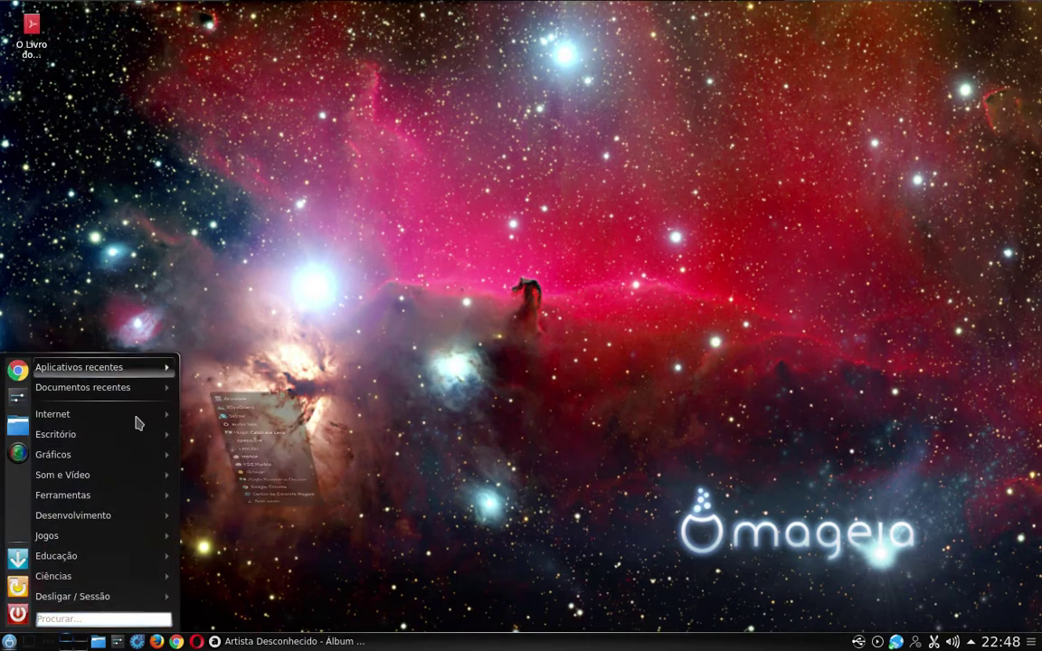
{"action": "mouse_move", "coordinate": [52, 543]}
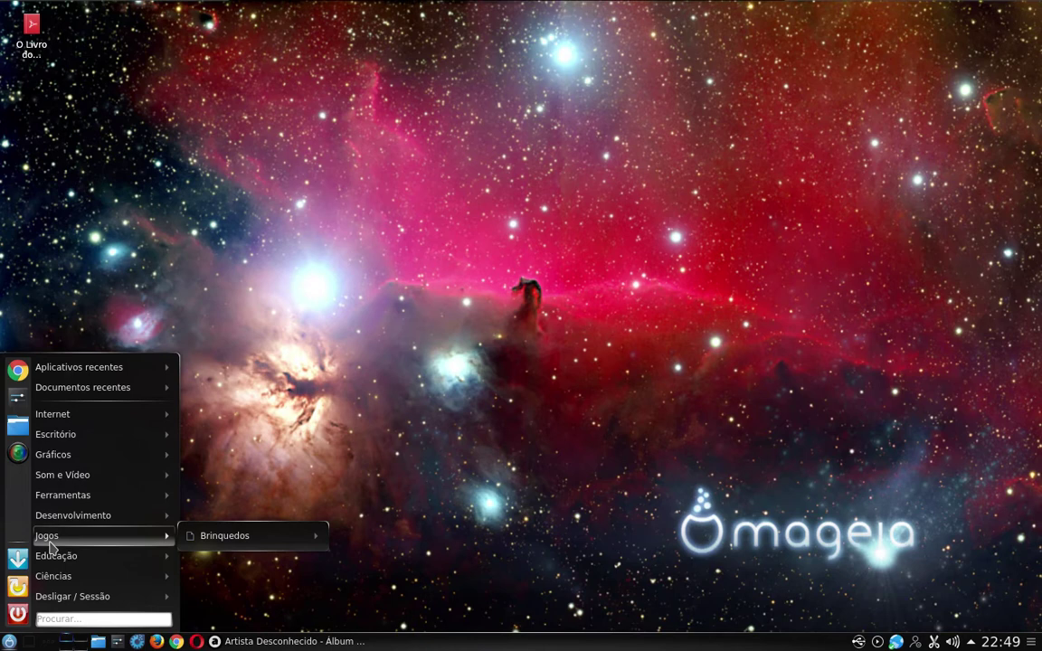
{"action": "left_click", "coordinate": [9, 642]}
{"action": "left_click", "coordinate": [9, 642]}
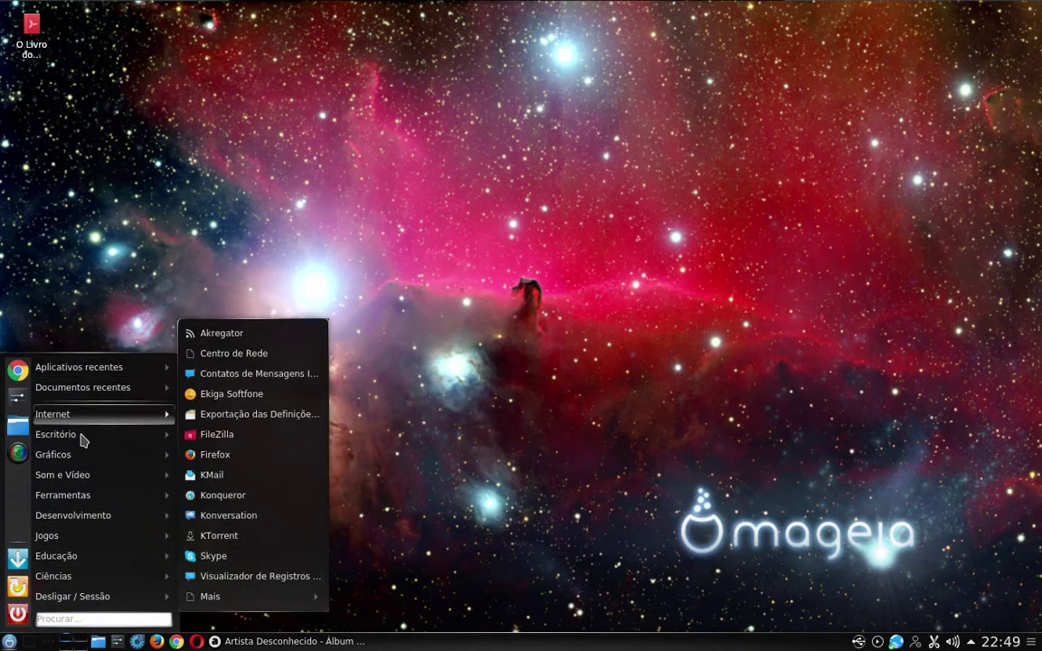
{"action": "mouse_move", "coordinate": [80, 371]}
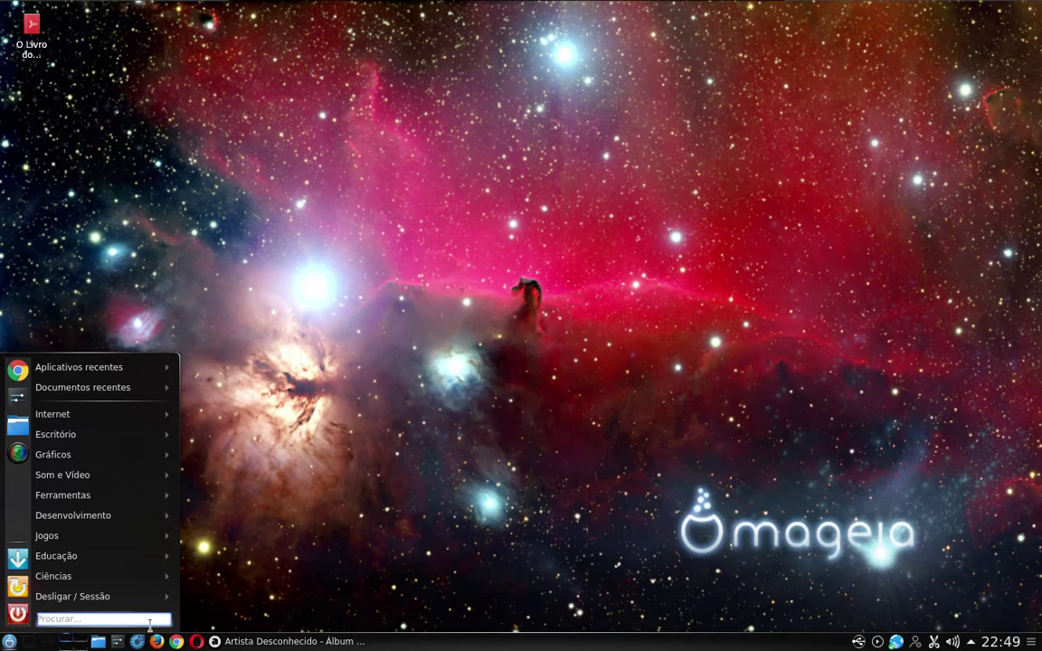
Browse the application menu categories, including Gráficos and Aplicativos recentes, and leave the menu closed without launching a program
{"action": "mouse_move", "coordinate": [66, 468]}
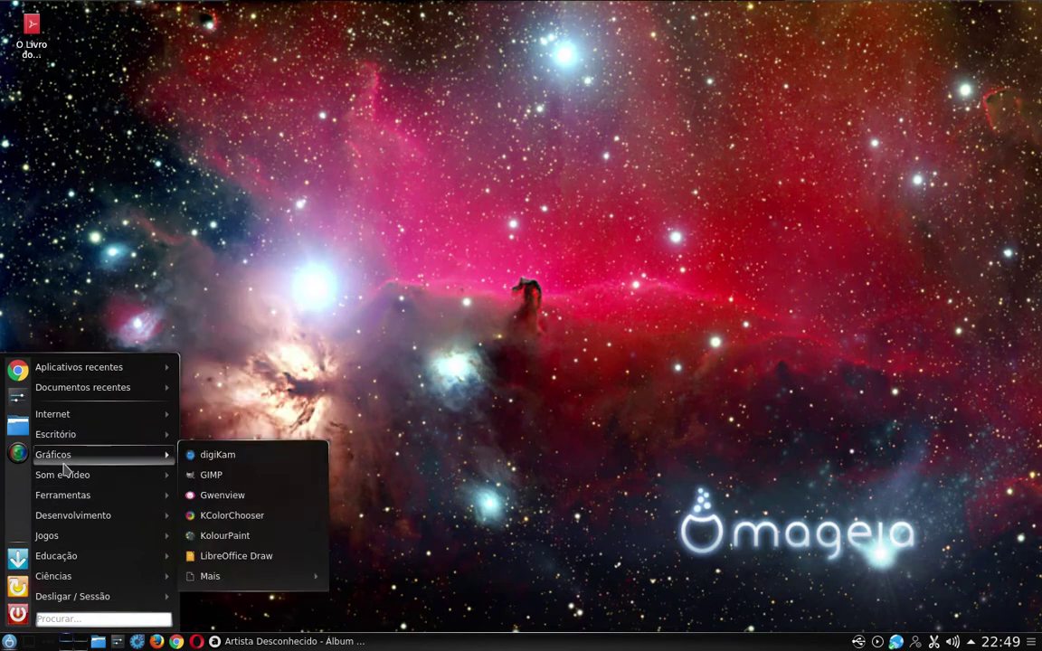
{"action": "mouse_move", "coordinate": [59, 602]}
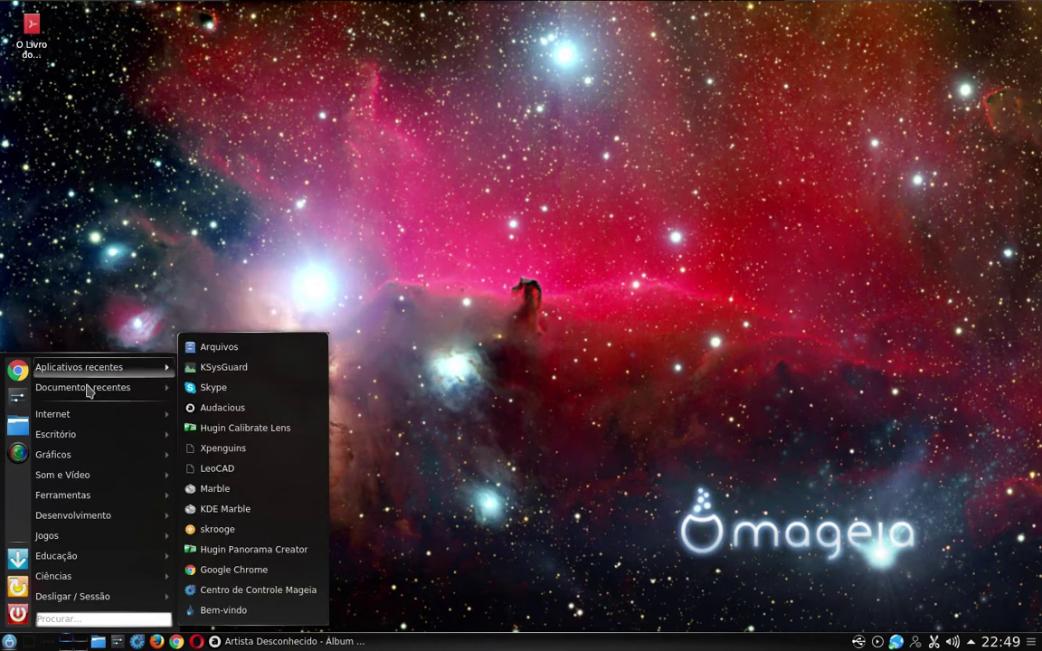
{"action": "mouse_move", "coordinate": [65, 439]}
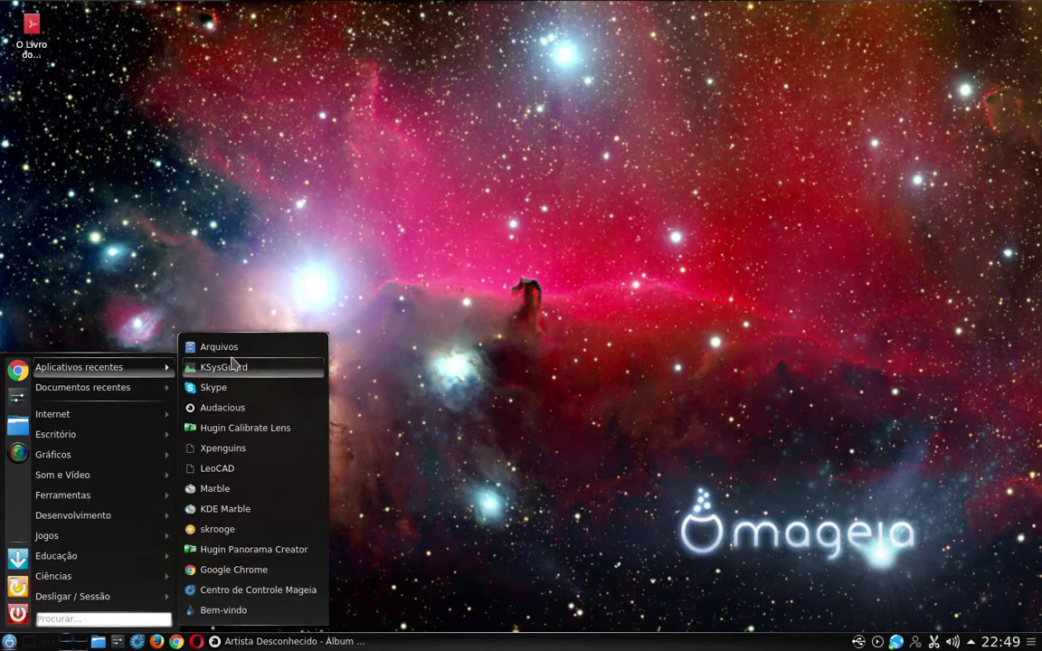
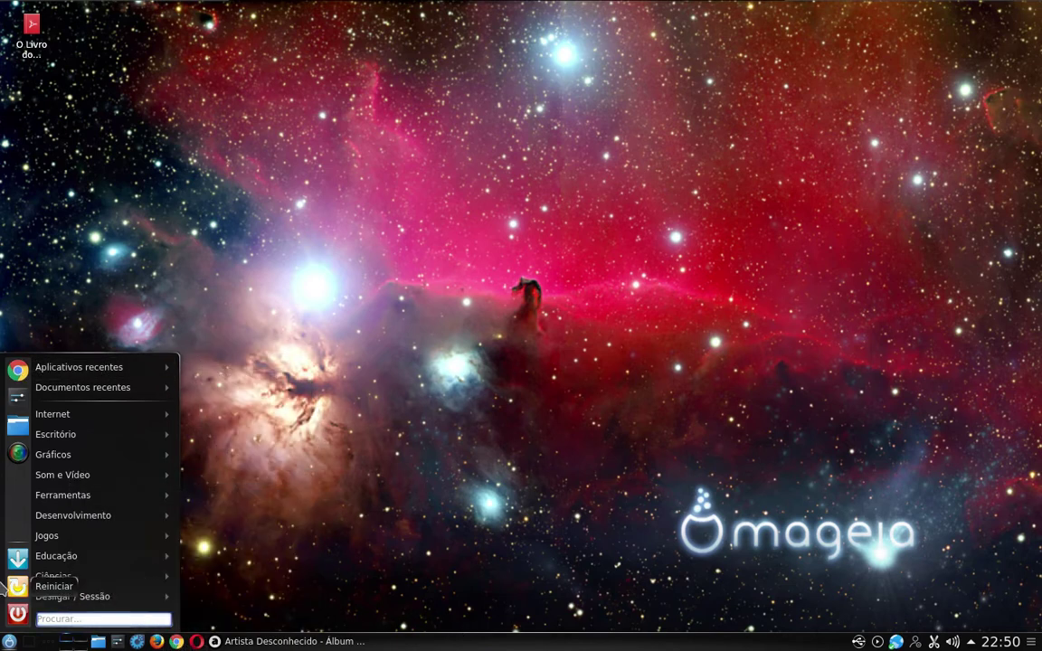
{"action": "left_click", "coordinate": [611, 533]}
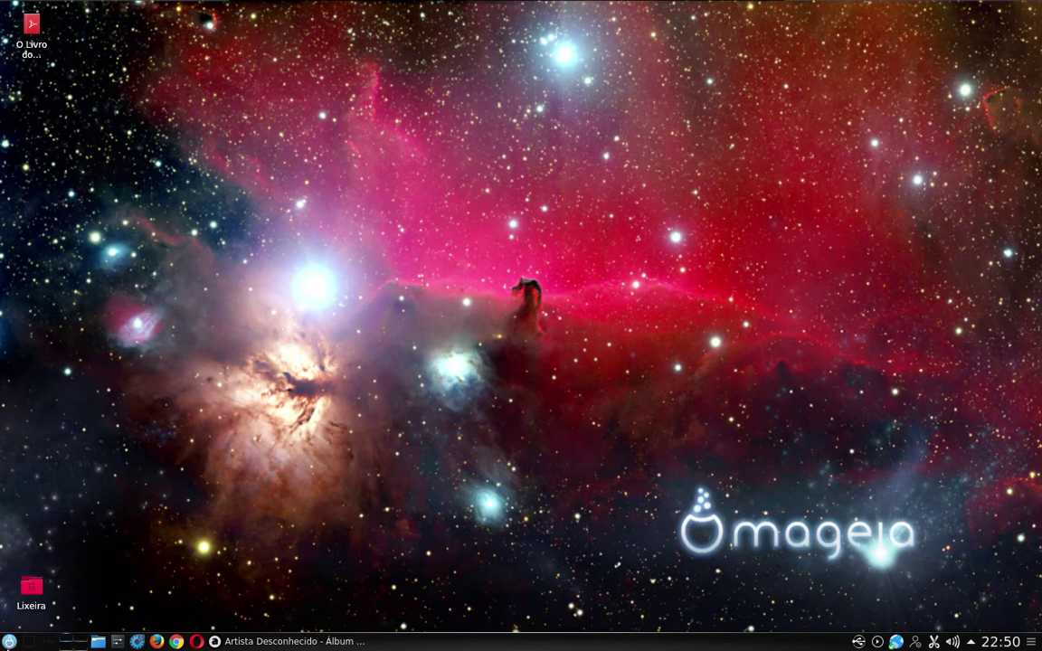
{"action": "left_click", "coordinate": [9, 641]}
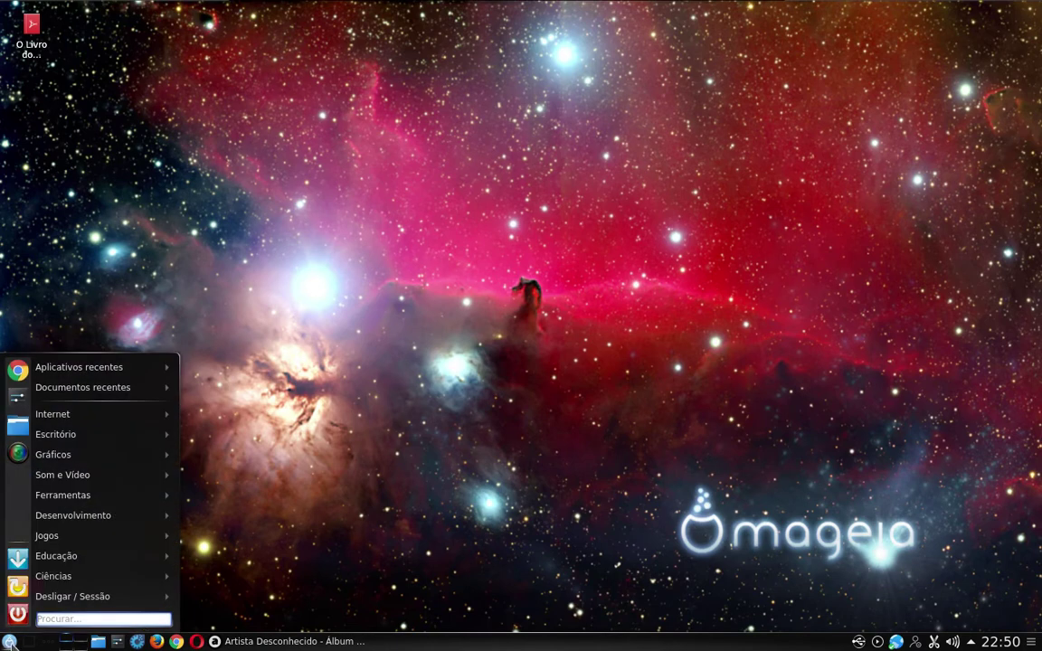
{"action": "left_click", "coordinate": [363, 421]}
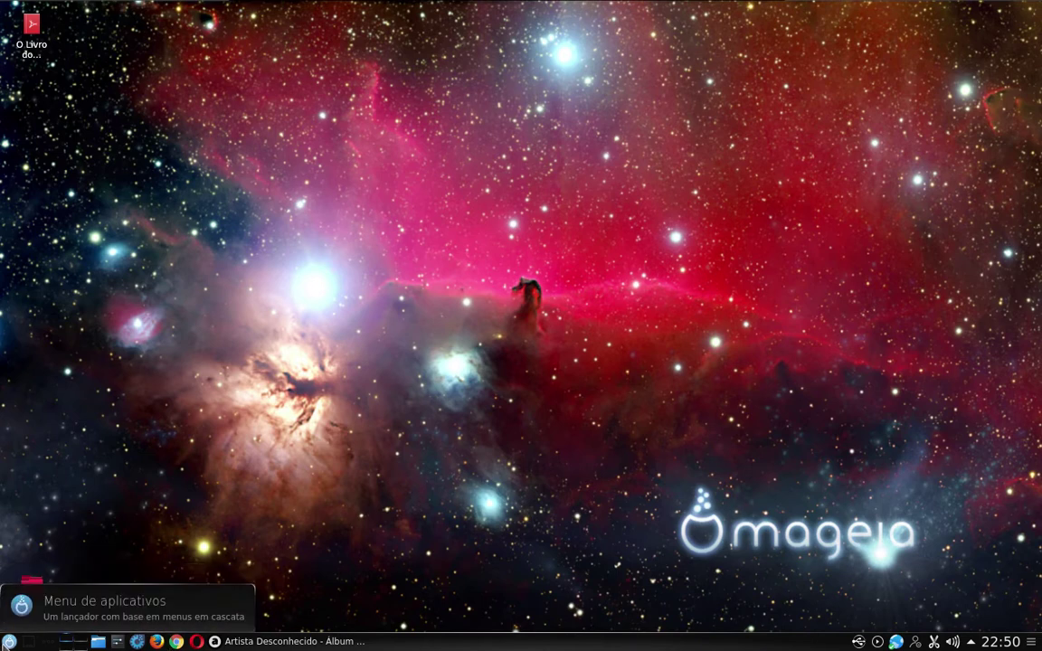
Look through the Desenvolvimento and Aplicativos recentes categories of the application menu, and launch Akregator from Internet
{"action": "left_click", "coordinate": [9, 641]}
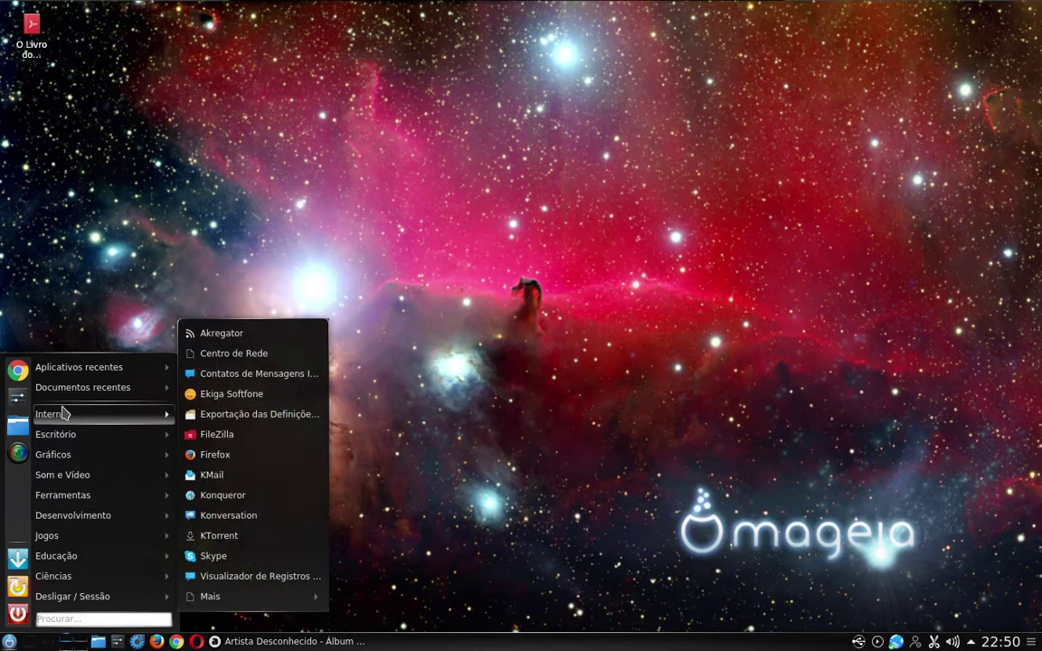
{"action": "mouse_move", "coordinate": [68, 522]}
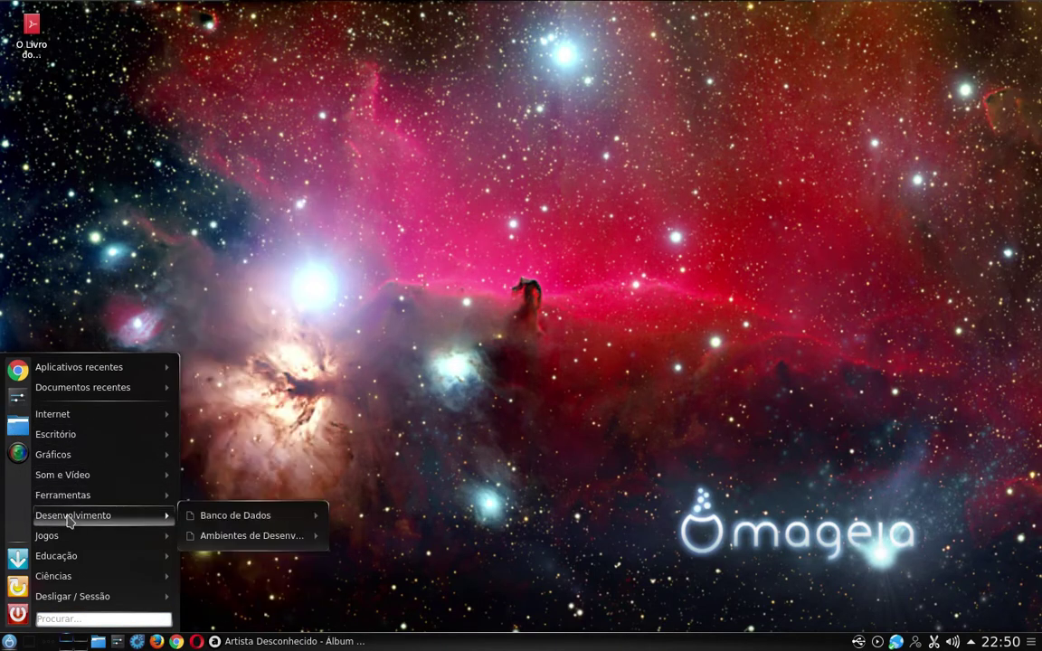
{"action": "mouse_move", "coordinate": [76, 577]}
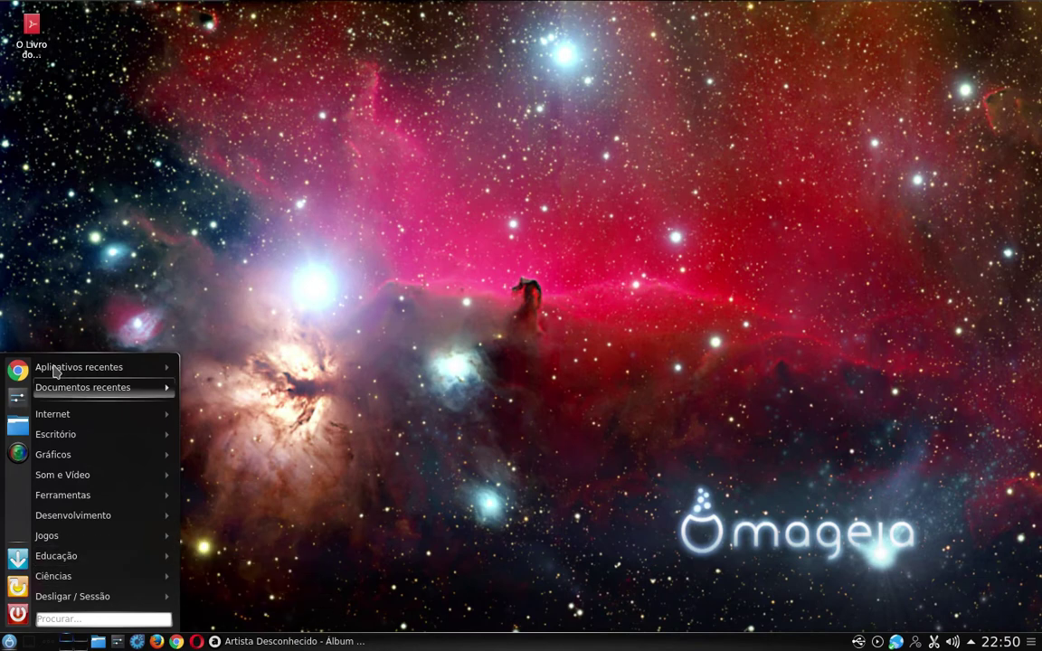
{"action": "mouse_move", "coordinate": [68, 369]}
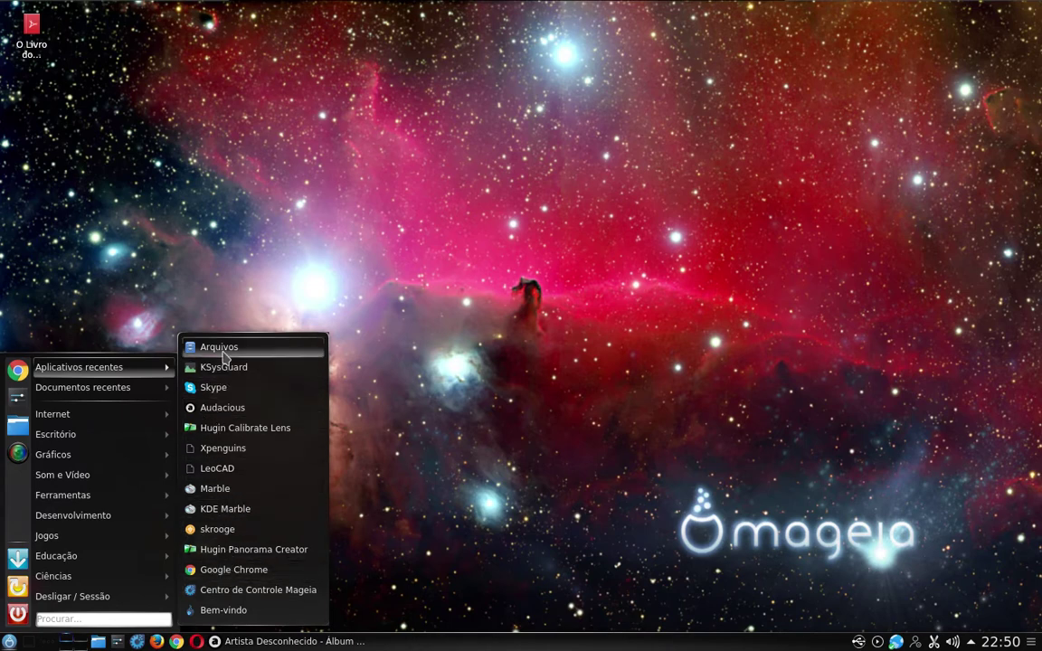
{"action": "mouse_move", "coordinate": [104, 393]}
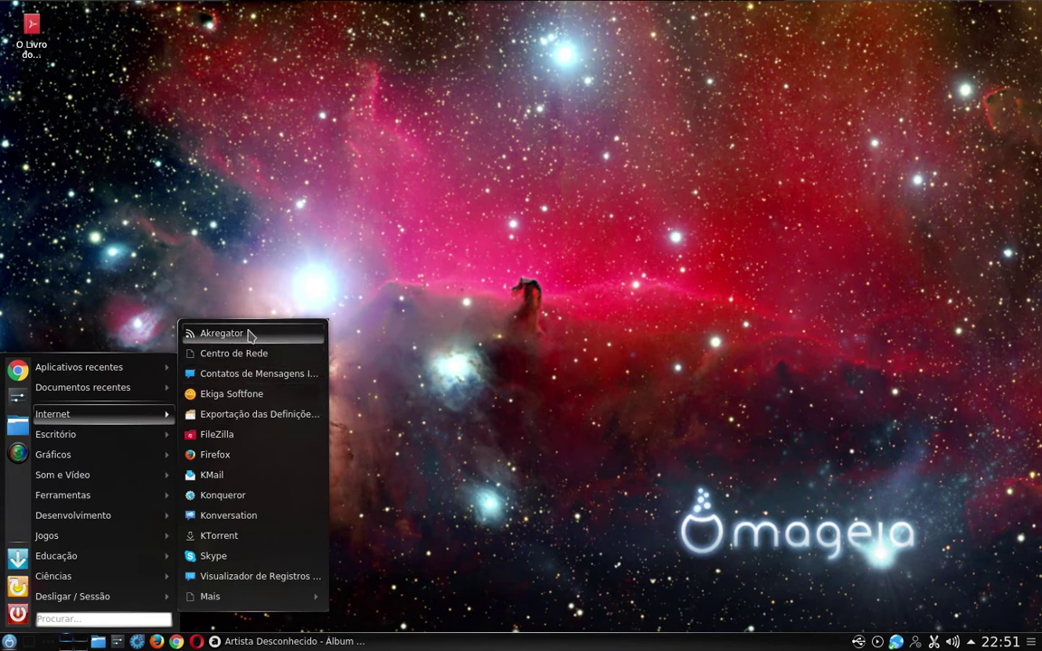
{"action": "mouse_move", "coordinate": [276, 601]}
{"action": "left_click", "coordinate": [260, 336]}
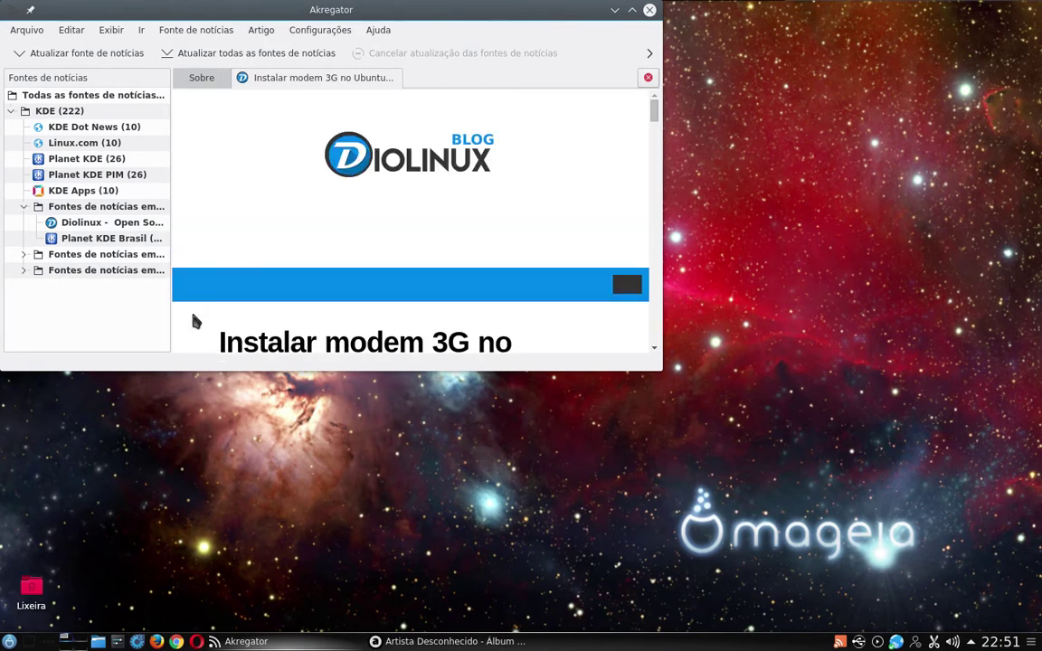
Examine the opening part of the Diolinux modem article, maximizing the Akregator window and restoring its size
{"action": "scroll", "coordinate": [196, 321], "scroll_direction": "down", "scroll_amount": 8}
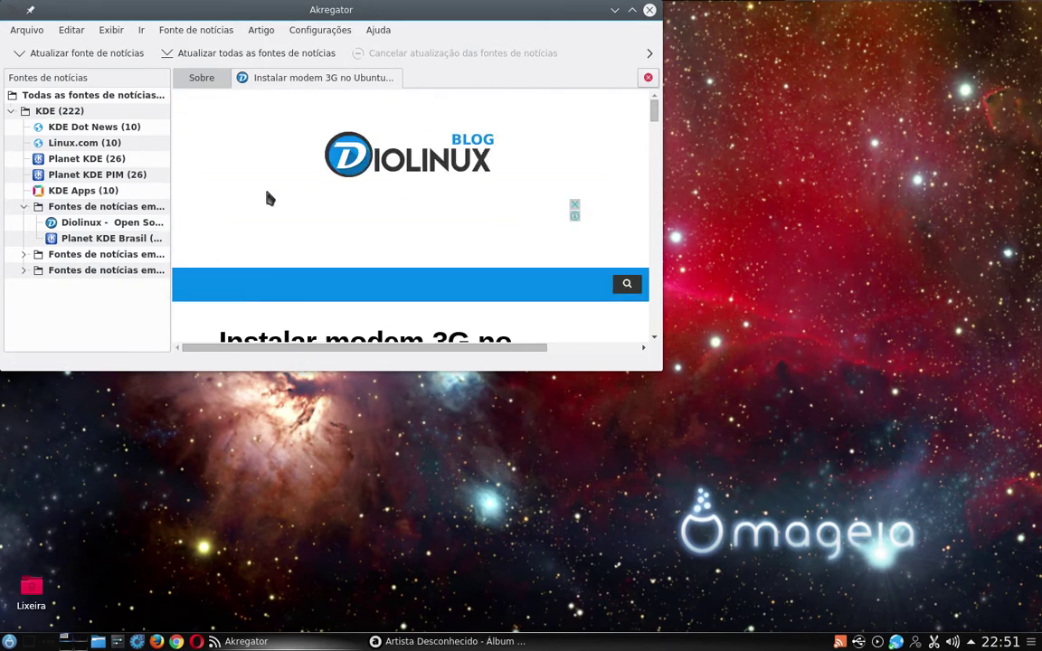
{"action": "scroll", "coordinate": [269, 198], "scroll_direction": "down", "scroll_amount": 3}
{"action": "scroll", "coordinate": [419, 288], "scroll_direction": "down", "scroll_amount": 3}
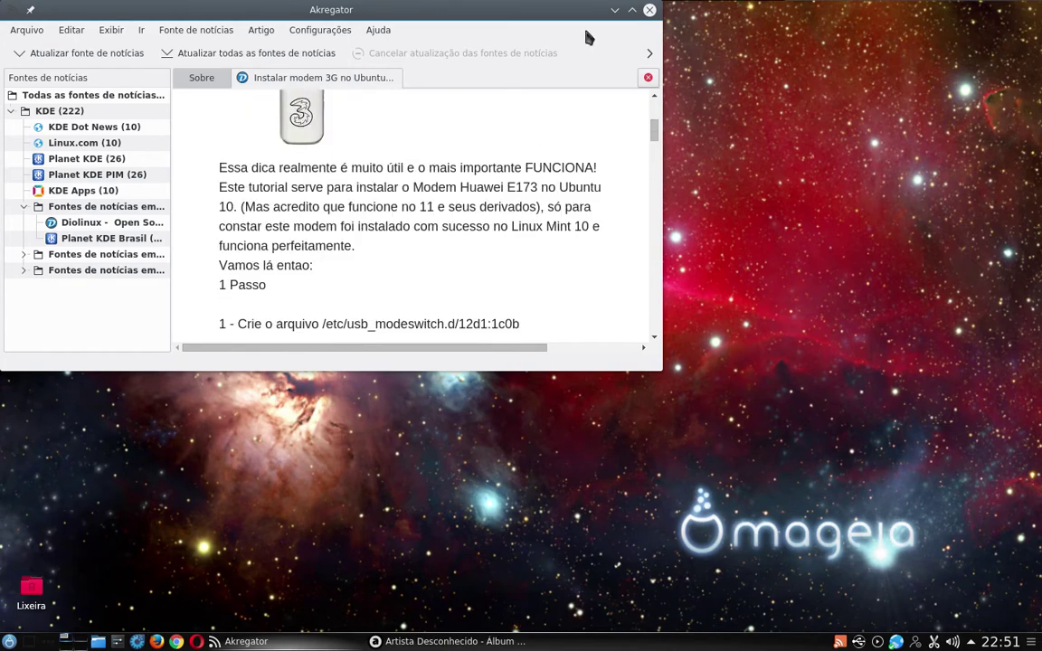
{"action": "left_click", "coordinate": [632, 10]}
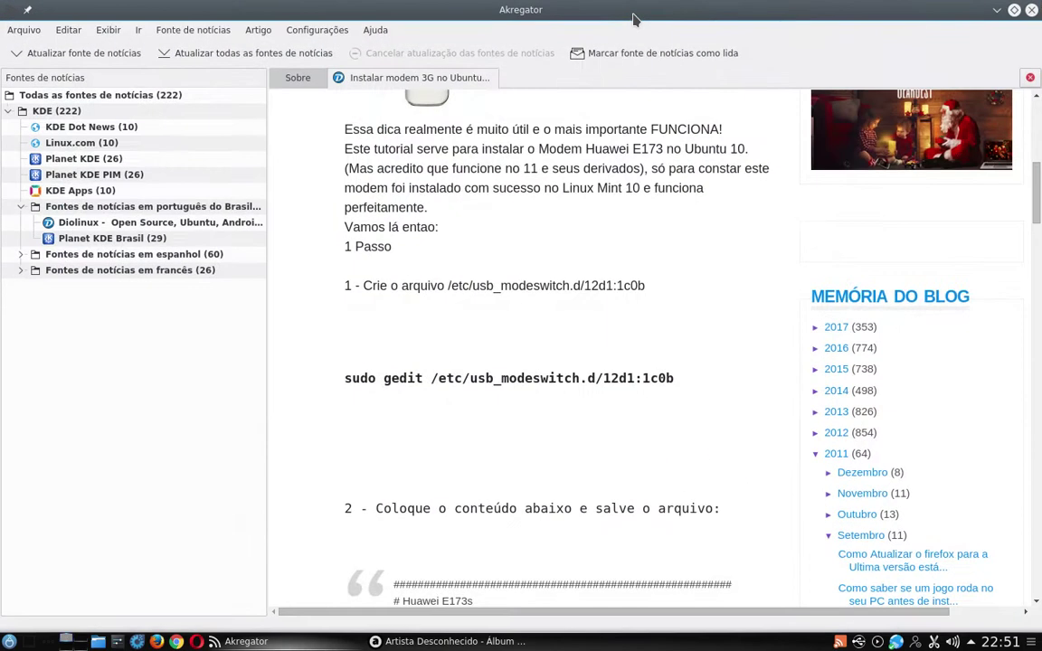
{"action": "left_click", "coordinate": [1015, 10]}
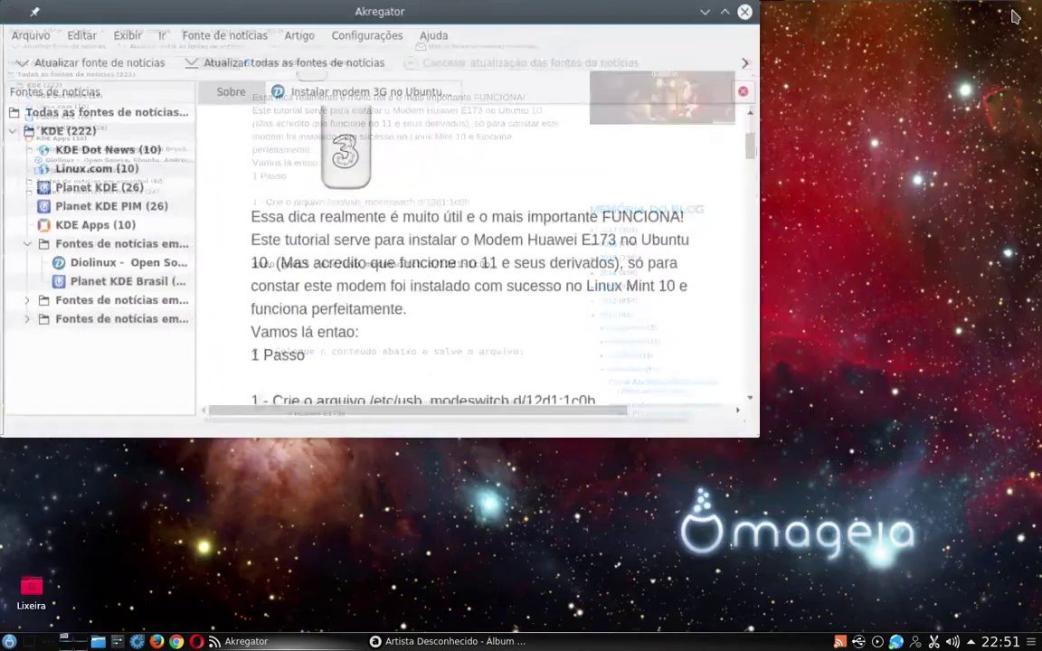
Read through the numbered Huawei E173 instructions in the Diolinux article and return to the start of the page
{"action": "scroll", "coordinate": [318, 253], "scroll_direction": "down", "scroll_amount": 10}
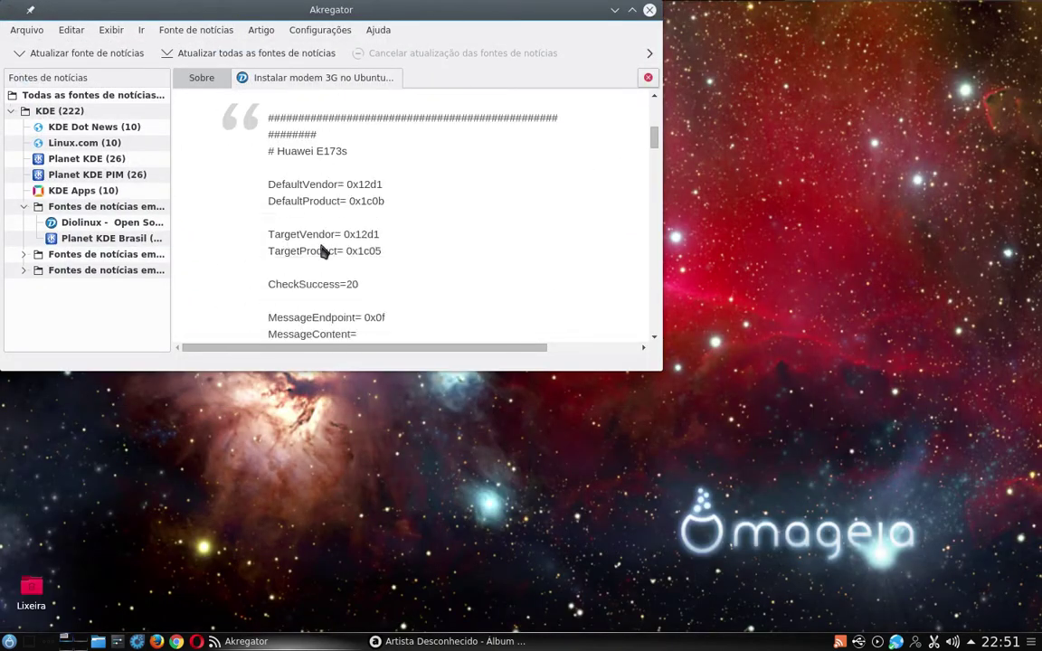
{"action": "scroll", "coordinate": [322, 252], "scroll_direction": "down", "scroll_amount": 5}
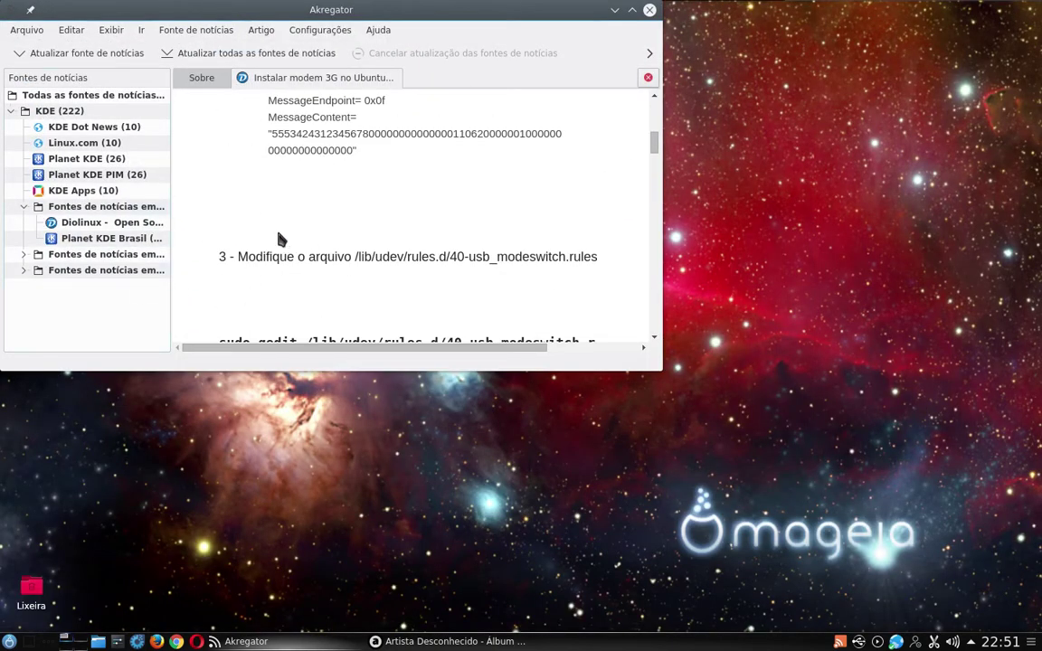
{"action": "scroll", "coordinate": [360, 267], "scroll_direction": "down", "scroll_amount": 3}
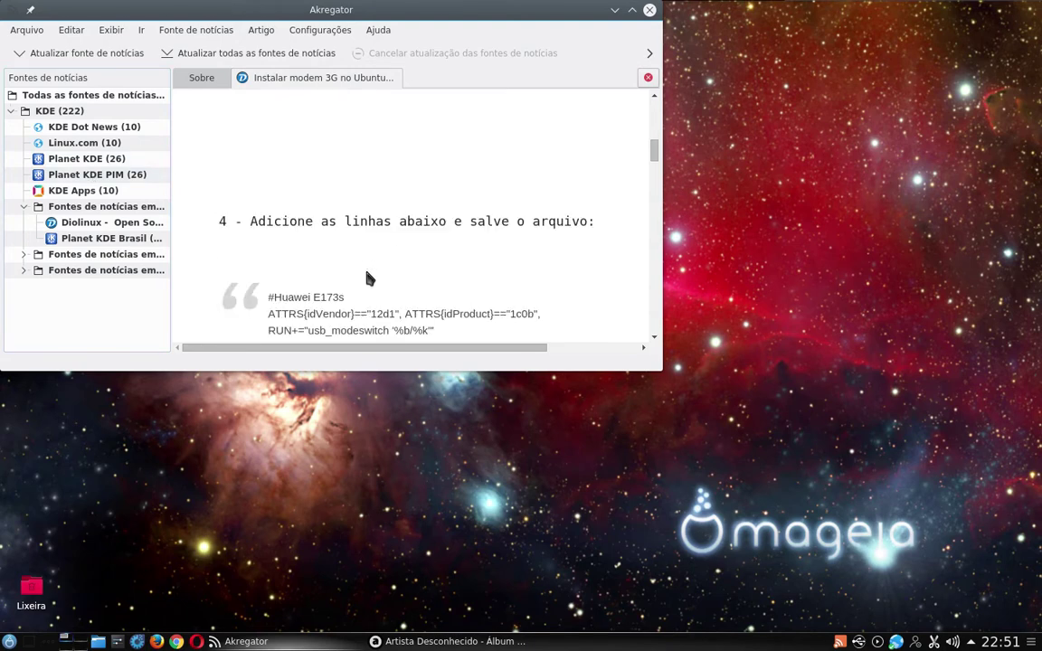
{"action": "scroll", "coordinate": [404, 286], "scroll_direction": "up", "scroll_amount": 12}
{"action": "scroll", "coordinate": [406, 288], "scroll_direction": "up", "scroll_amount": 5}
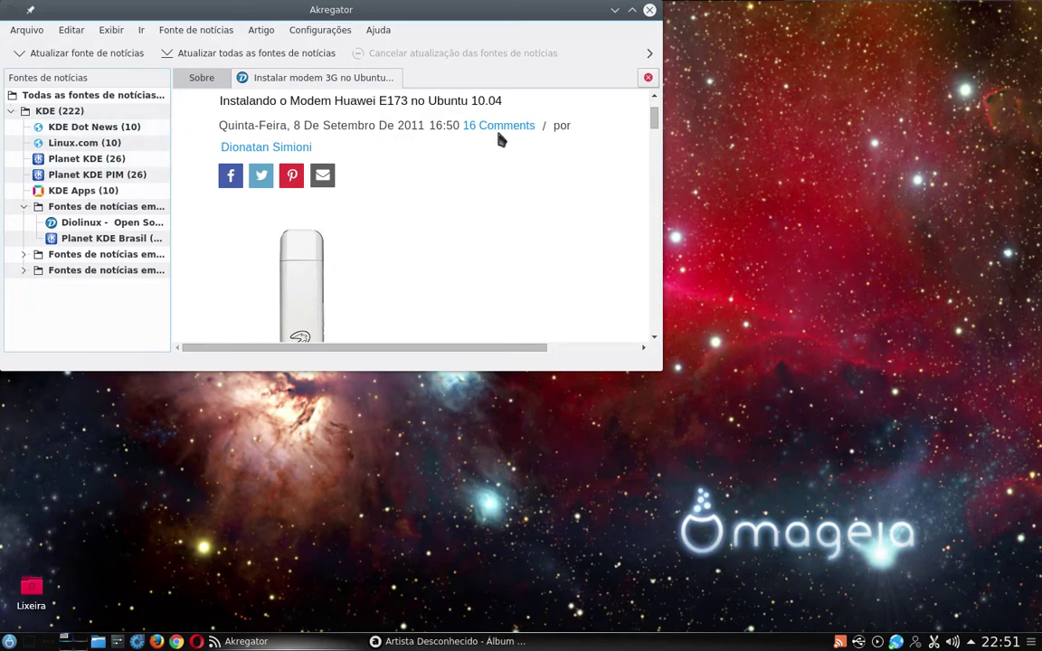
{"action": "scroll", "coordinate": [476, 244], "scroll_direction": "down", "scroll_amount": 10}
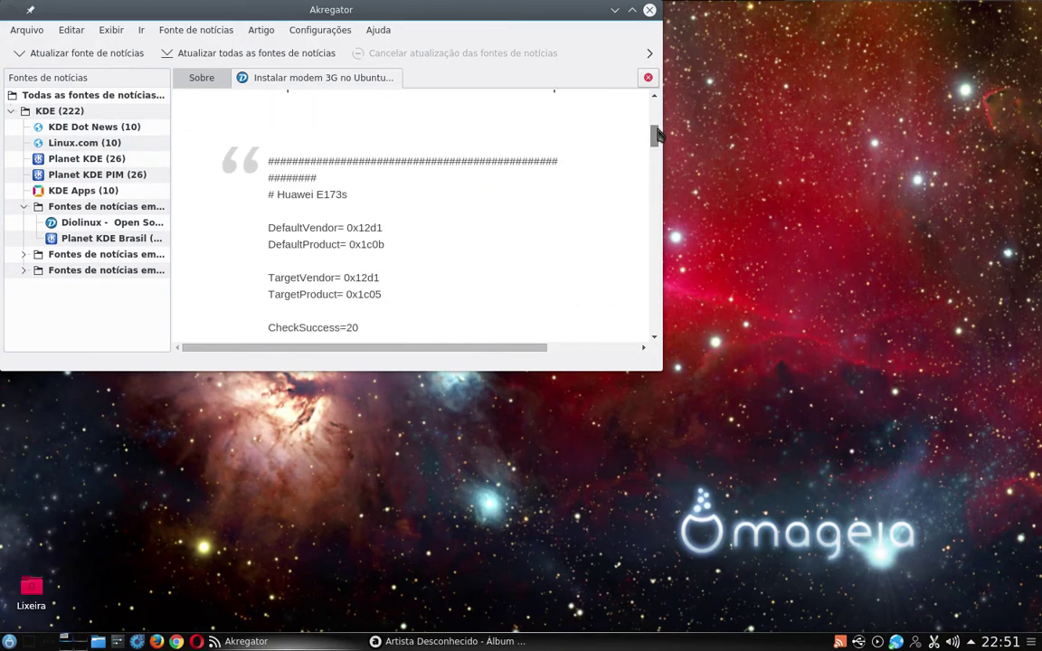
{"action": "left_click_drag", "start_coordinate": [658, 133], "coordinate": [639, 34]}
Review the Instalar modem 3G no Ubuntu e Derivados article in a maximized window, and close Akregator
{"action": "left_click", "coordinate": [631, 9]}
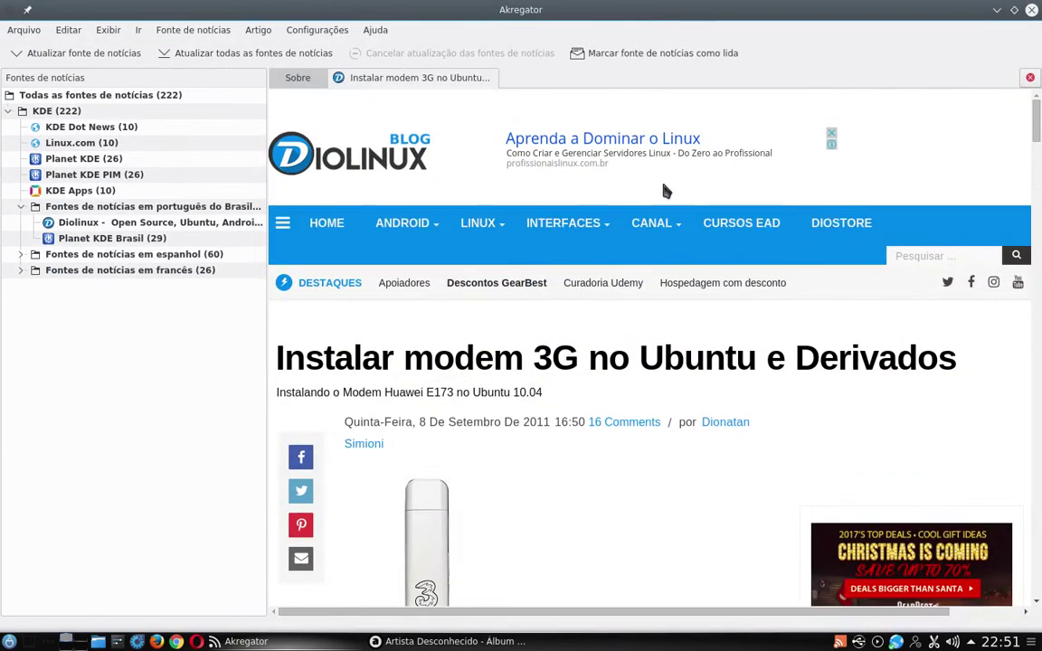
{"action": "scroll", "coordinate": [581, 347], "scroll_direction": "down", "scroll_amount": 3}
{"action": "scroll", "coordinate": [581, 346], "scroll_direction": "down", "scroll_amount": 15}
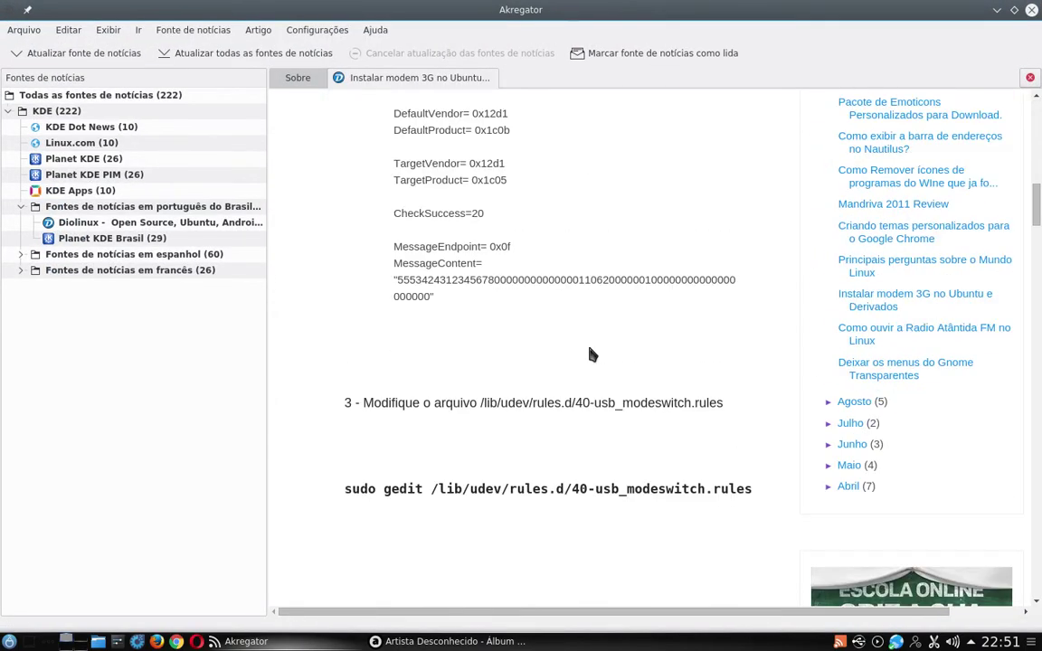
{"action": "left_click_drag", "start_coordinate": [1037, 232], "coordinate": [1040, 117]}
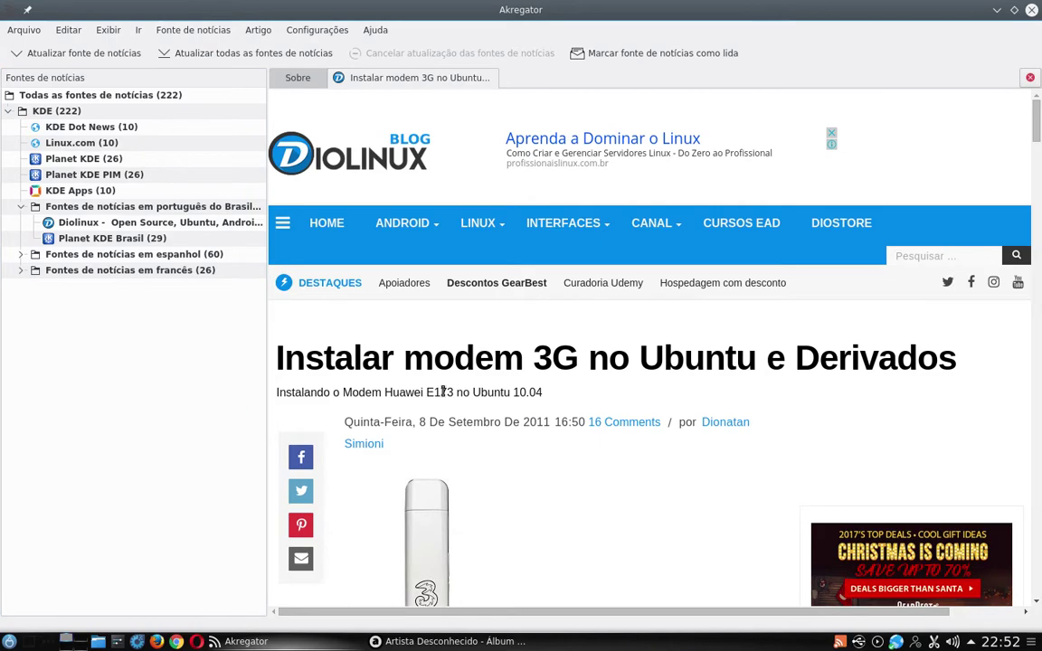
{"action": "scroll", "coordinate": [595, 340], "scroll_direction": "down", "scroll_amount": 5}
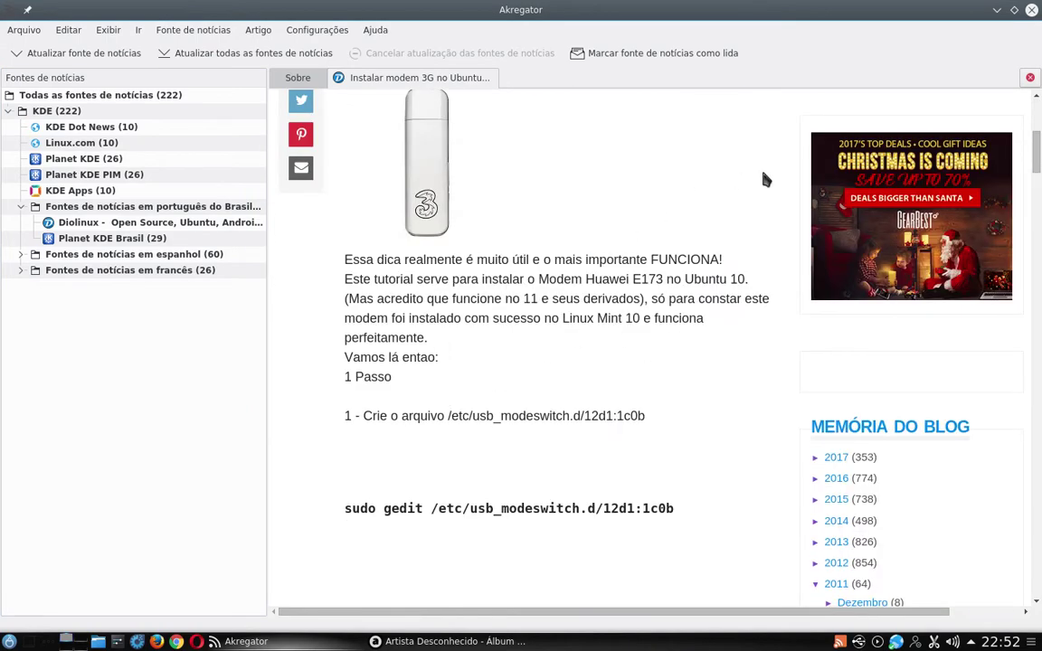
{"action": "left_click_drag", "start_coordinate": [1038, 168], "coordinate": [1039, 118]}
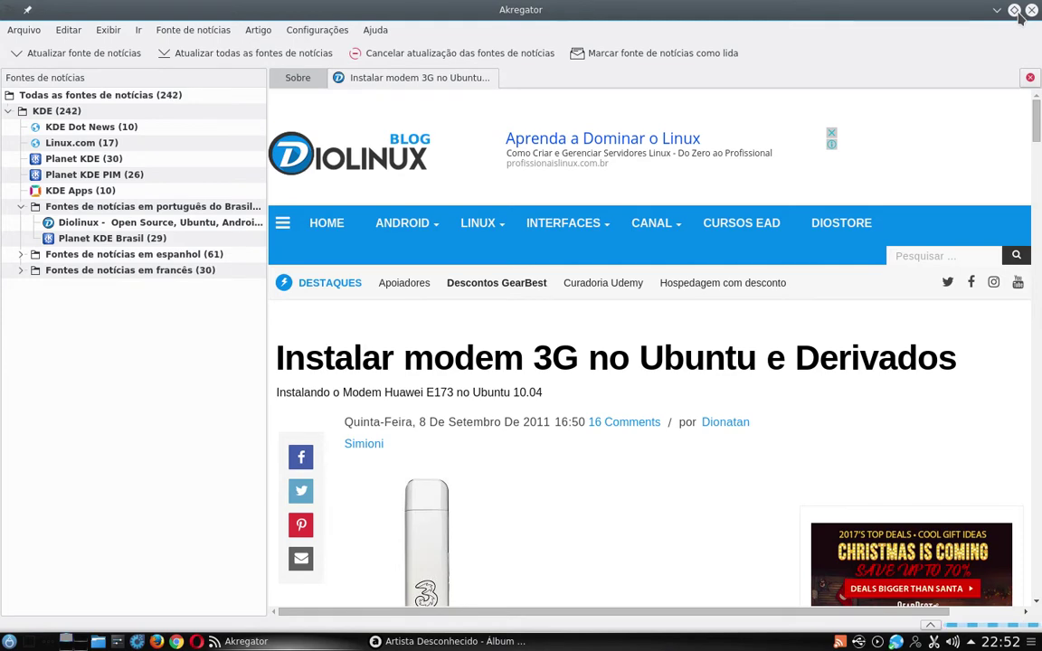
{"action": "left_click", "coordinate": [1015, 10]}
{"action": "left_click", "coordinate": [649, 10]}
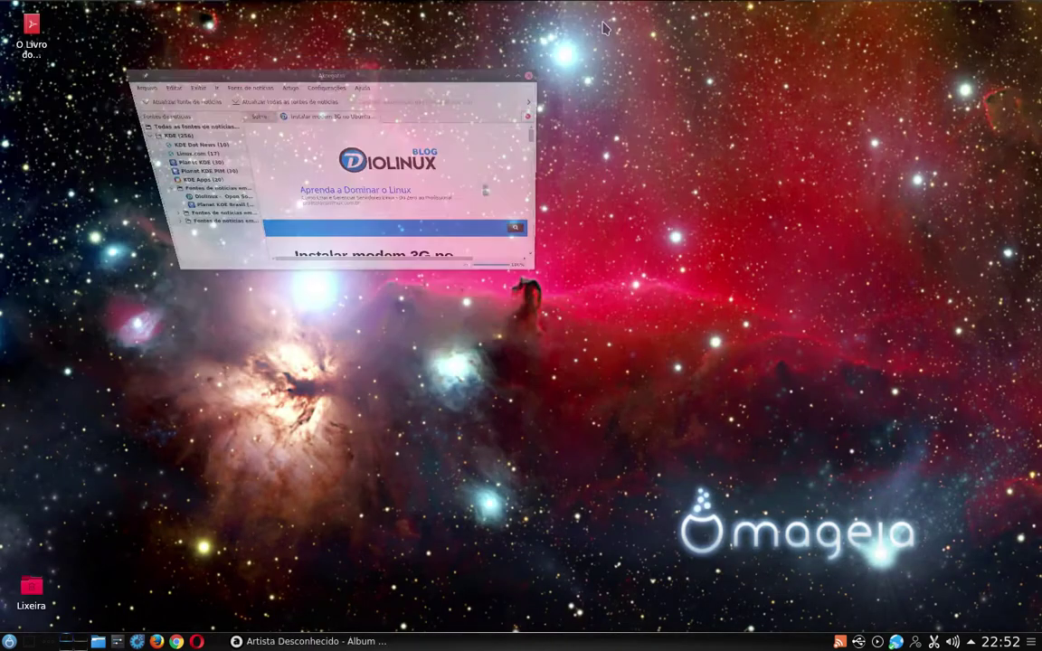
Open Exportação das Definições PIM from the Internet category to view its empty main window, and close it
{"action": "left_click", "coordinate": [9, 641]}
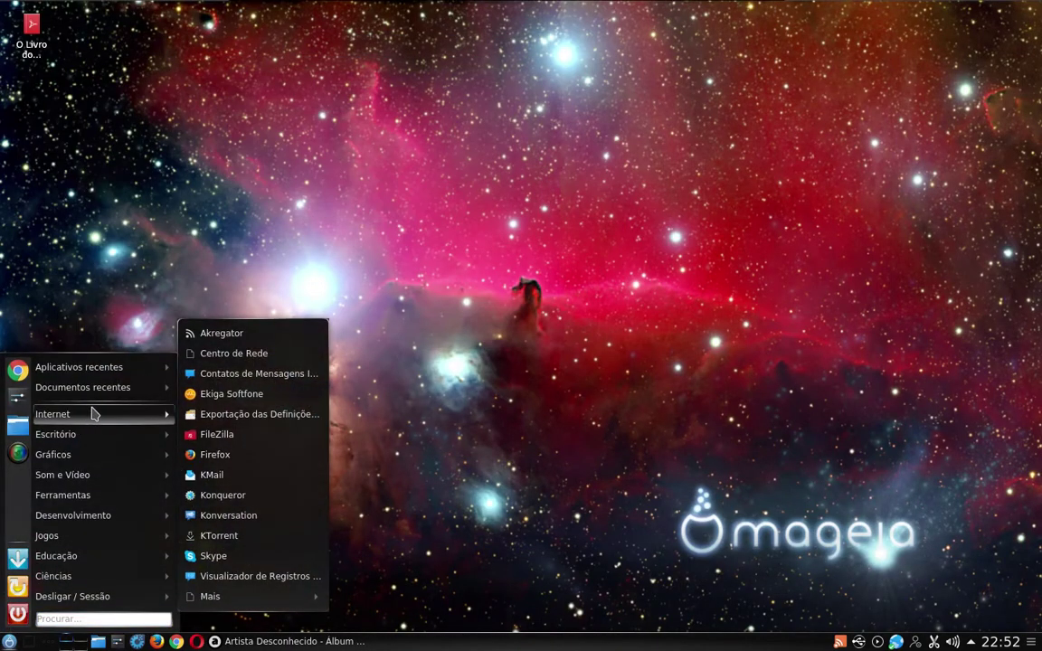
{"action": "mouse_move", "coordinate": [121, 414]}
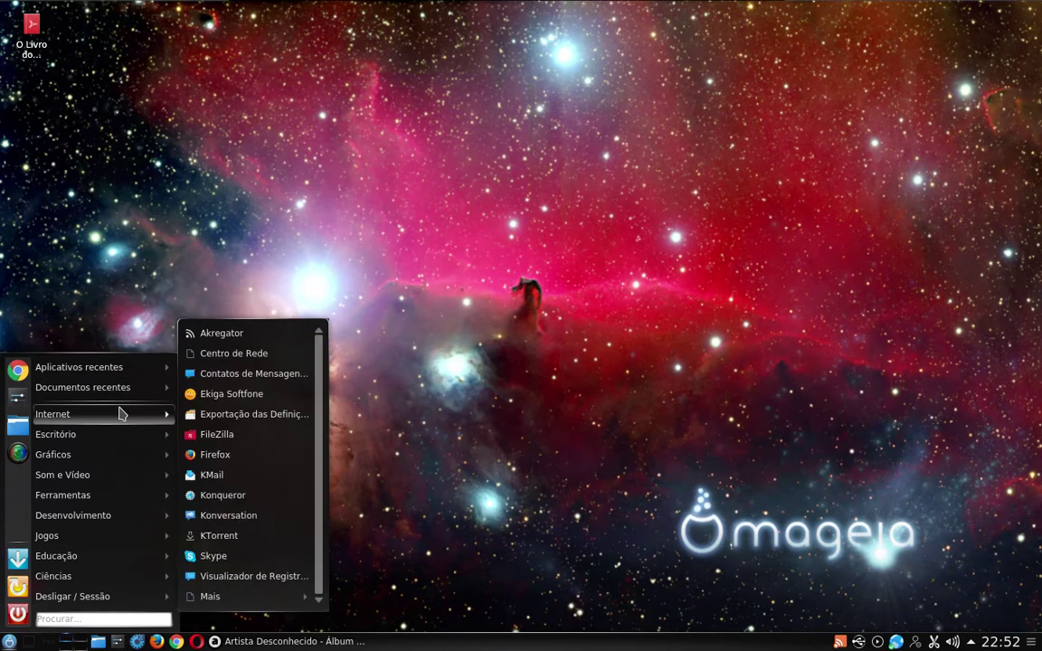
{"action": "left_click", "coordinate": [262, 418]}
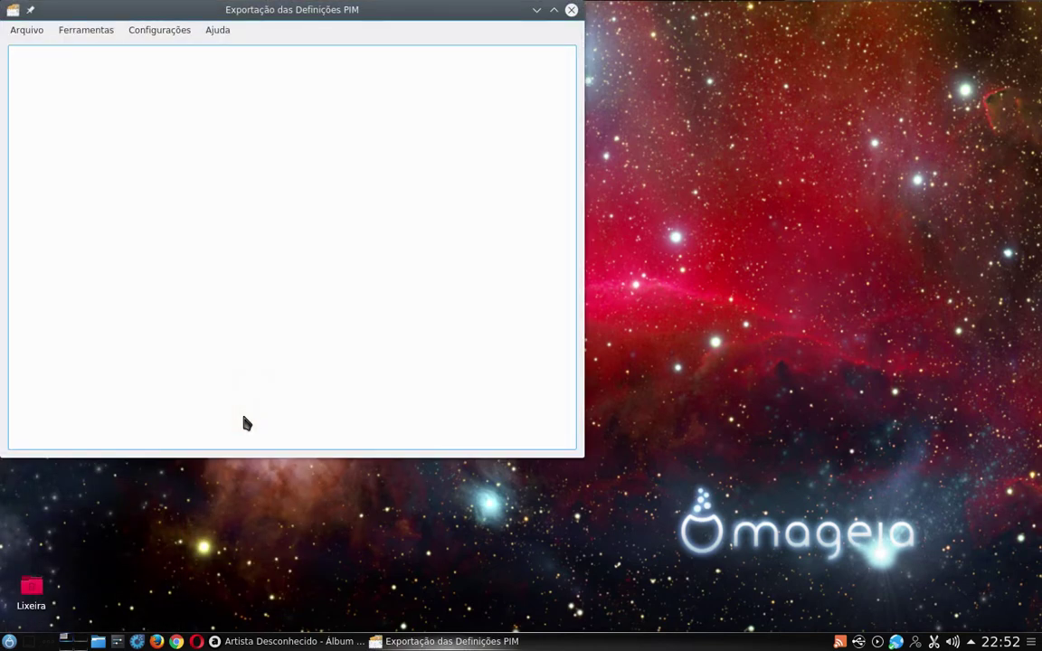
{"action": "left_click", "coordinate": [573, 11]}
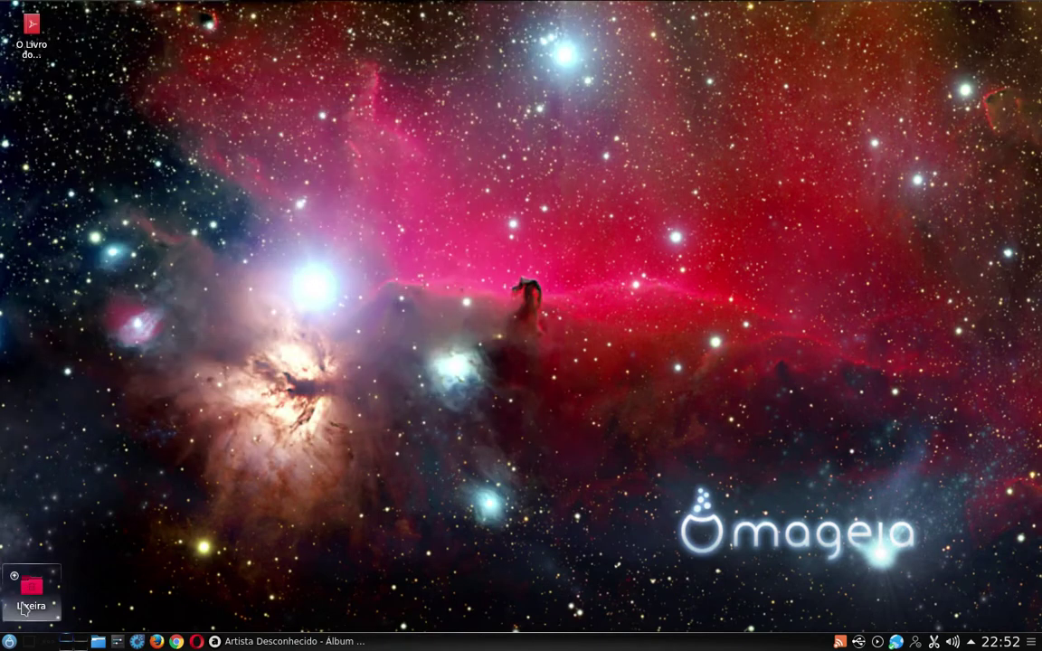
Launch the FileZilla file transfer client from the application menu's Internet category
{"action": "left_click", "coordinate": [9, 641]}
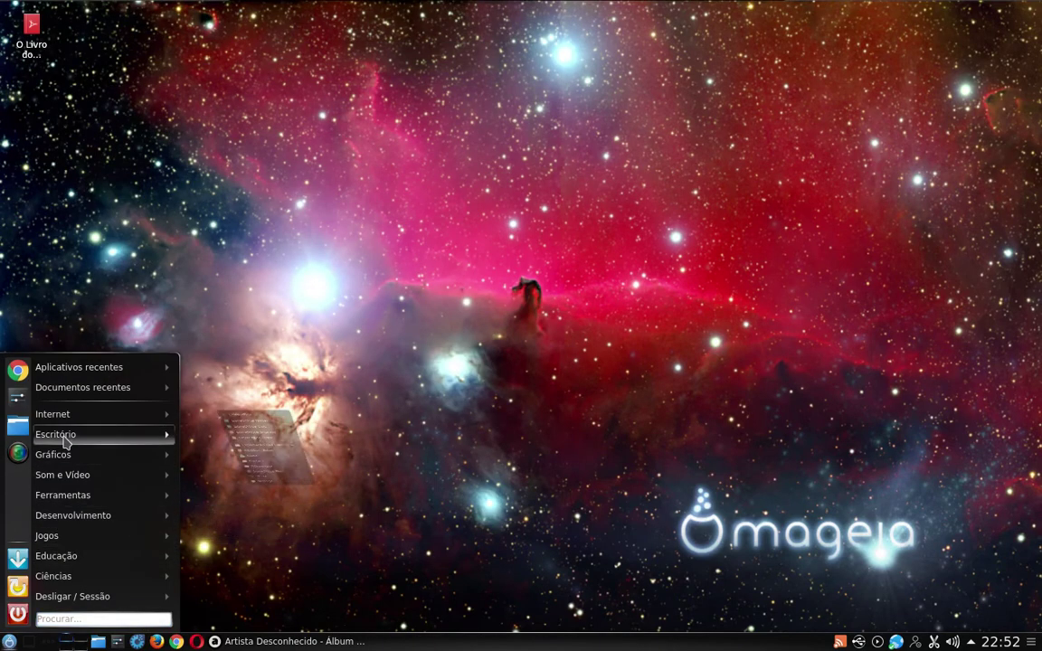
{"action": "mouse_move", "coordinate": [88, 421]}
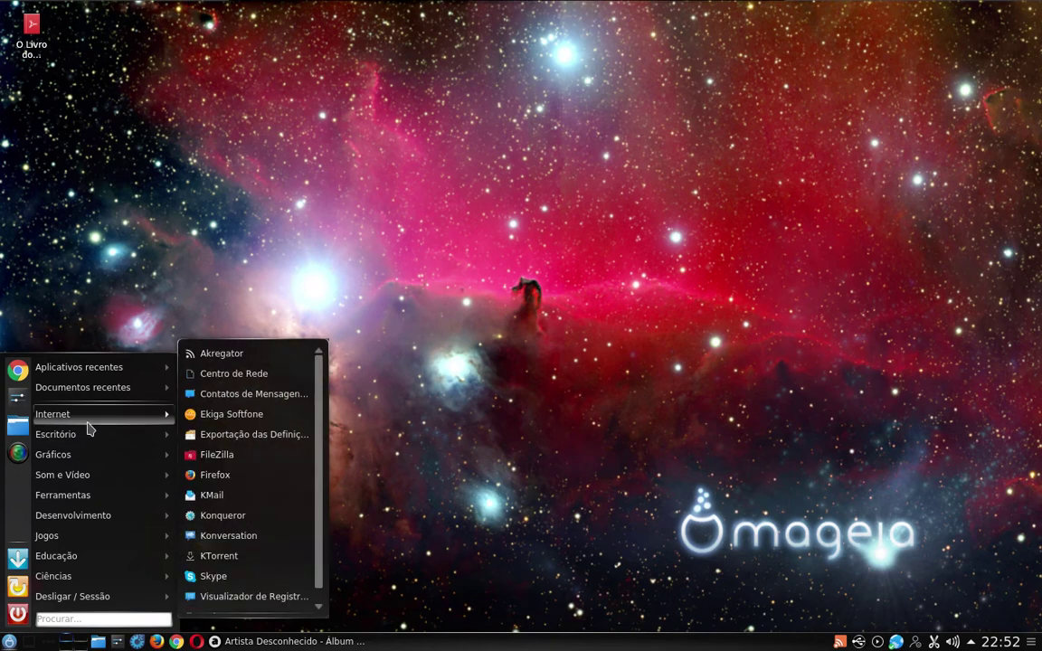
{"action": "left_click", "coordinate": [232, 457]}
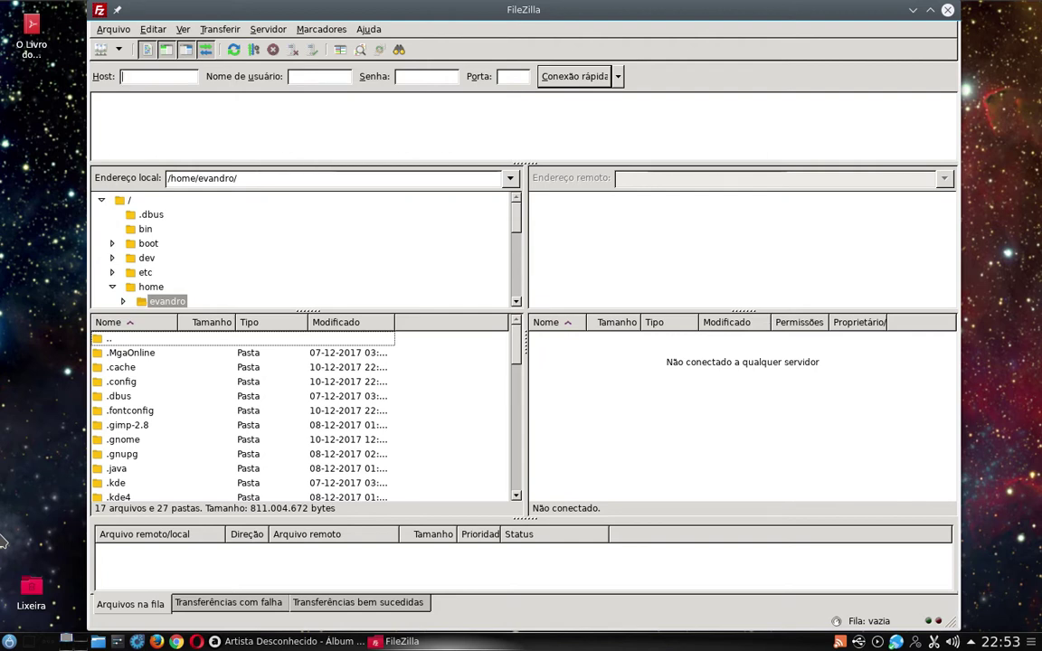
Look over the commands FileZilla offers under Arquivo
{"action": "left_click", "coordinate": [110, 30]}
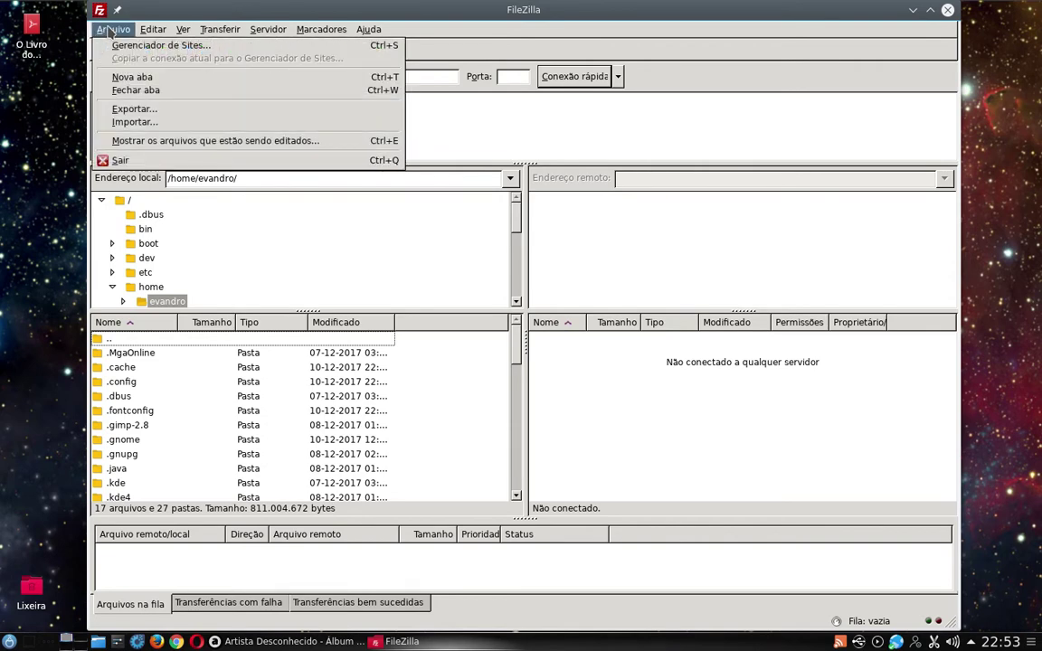
{"action": "mouse_move", "coordinate": [187, 36]}
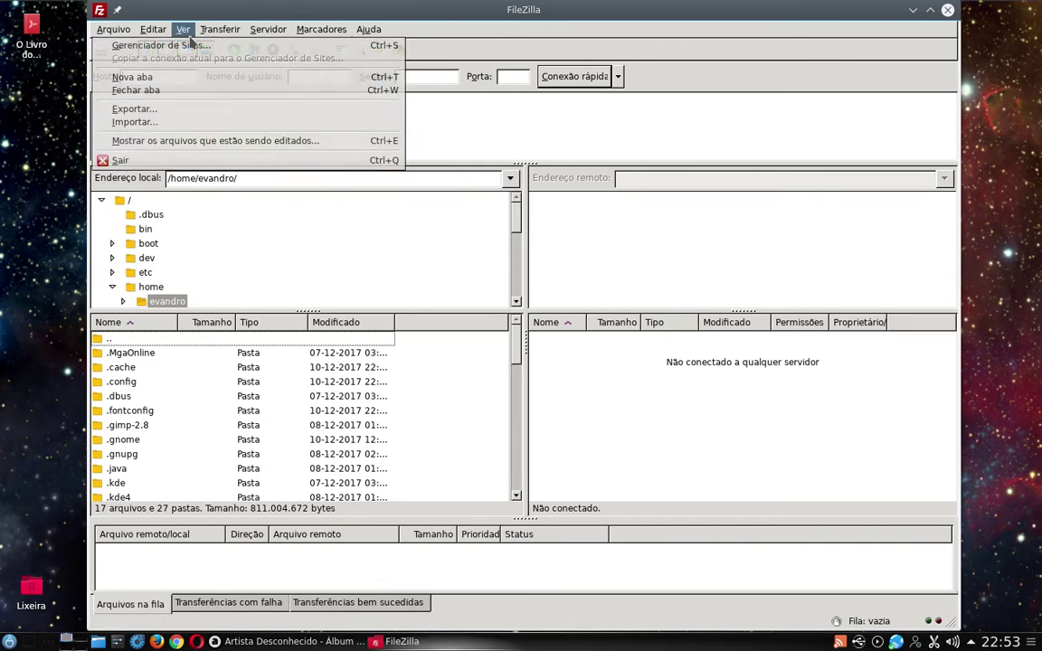
{"action": "left_click", "coordinate": [457, 643]}
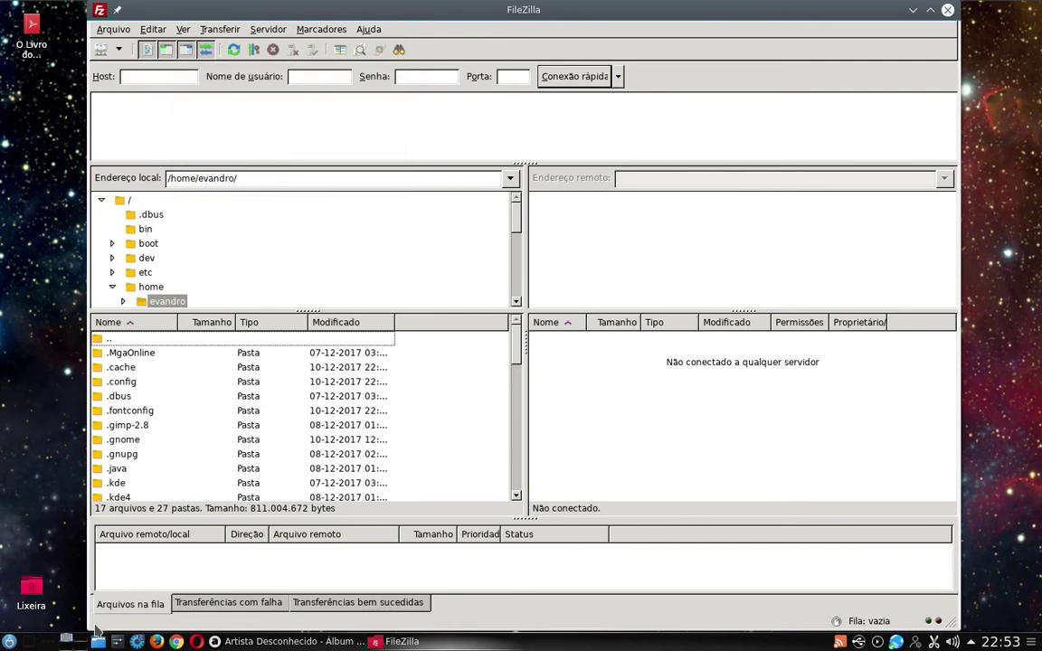
Open the Dolphin file manager, move its window toward the middle of the desktop, and review its Controle options, including Ferramentas
{"action": "left_click", "coordinate": [98, 641]}
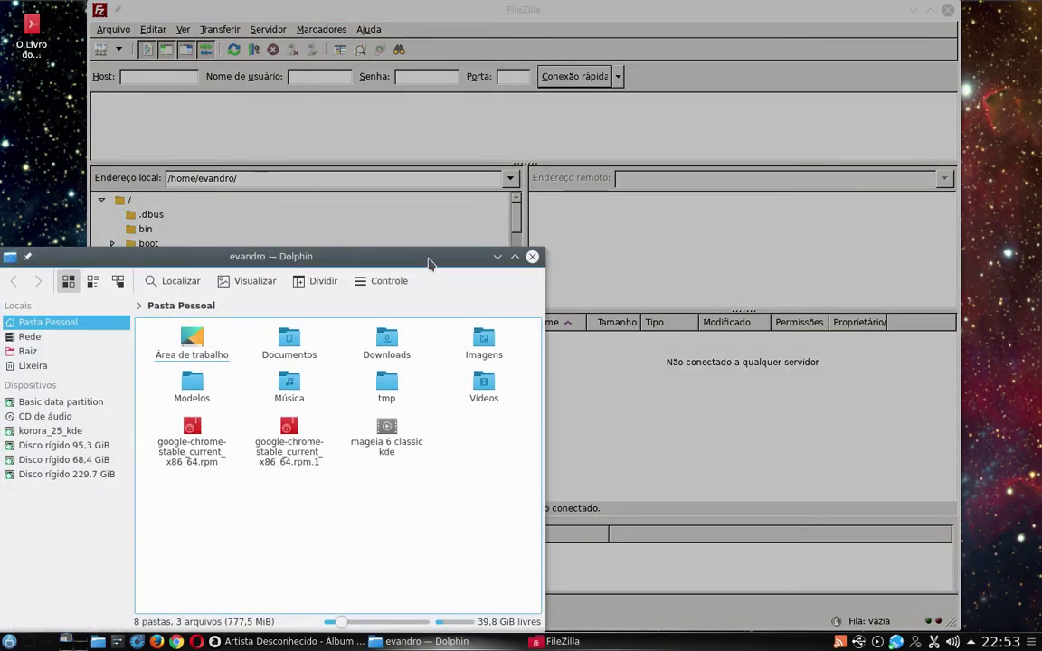
{"action": "left_click_drag", "start_coordinate": [408, 259], "coordinate": [620, 138]}
{"action": "left_click", "coordinate": [225, 137]}
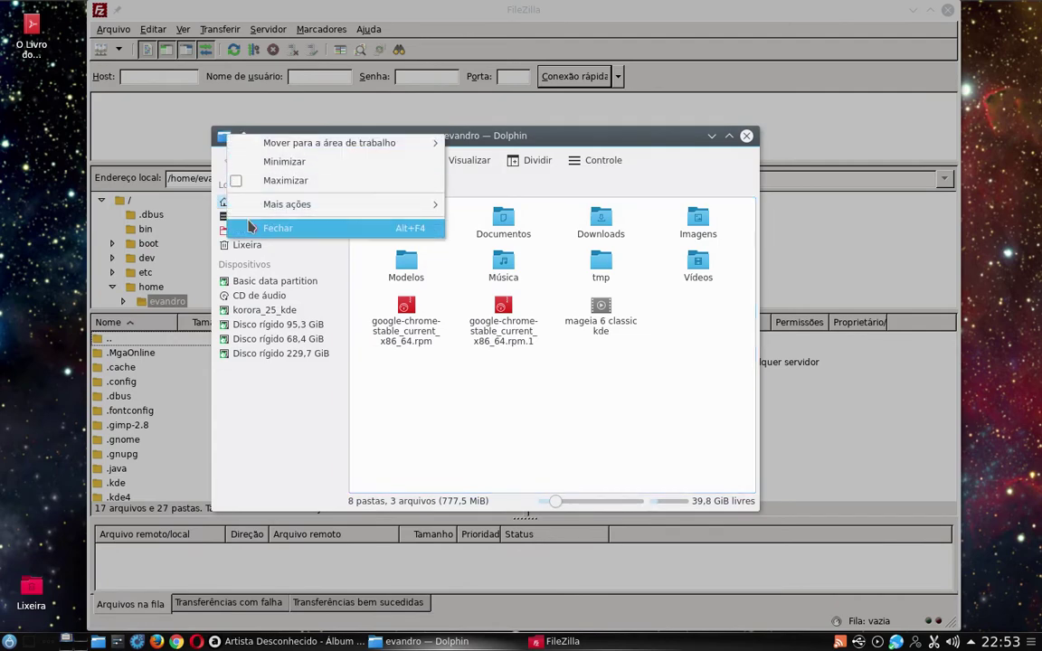
{"action": "left_click", "coordinate": [538, 138]}
{"action": "left_click", "coordinate": [597, 161]}
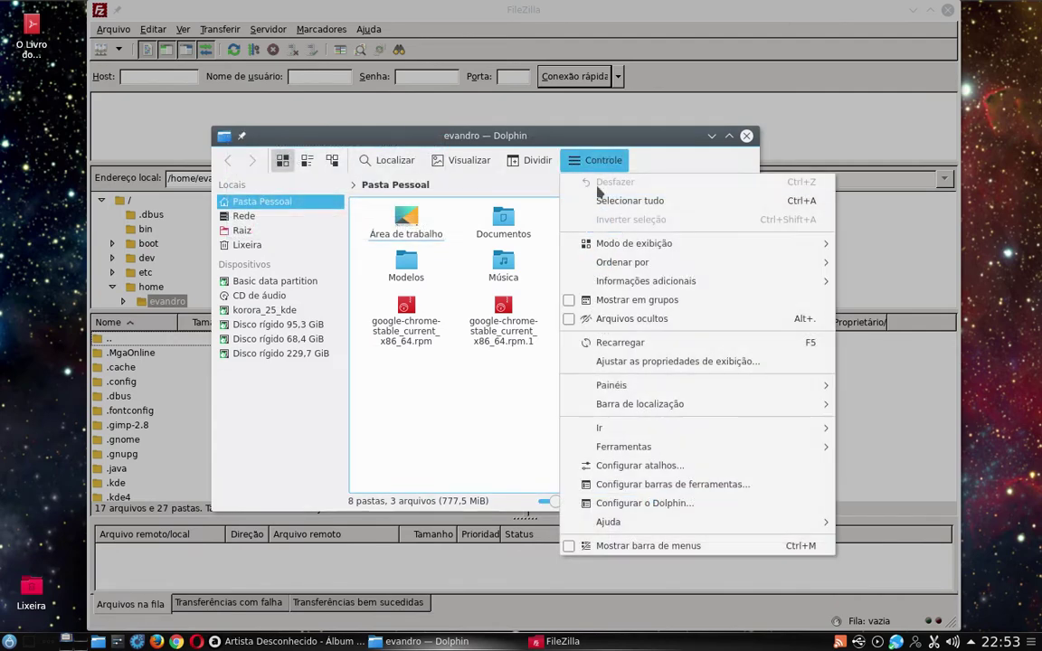
{"action": "mouse_move", "coordinate": [660, 449]}
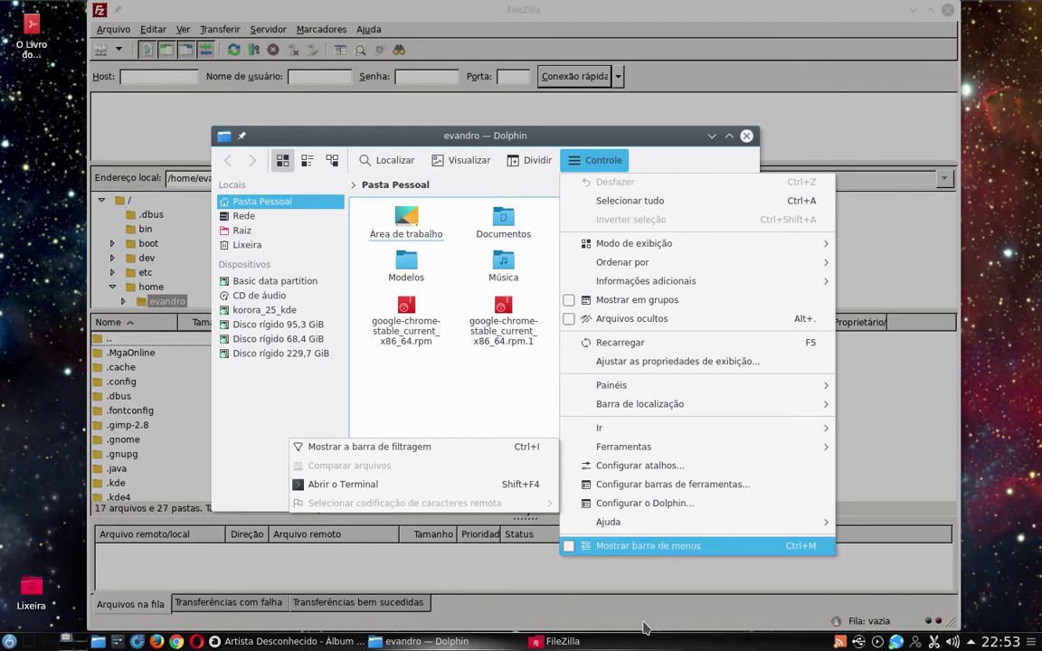
{"action": "mouse_move", "coordinate": [633, 262]}
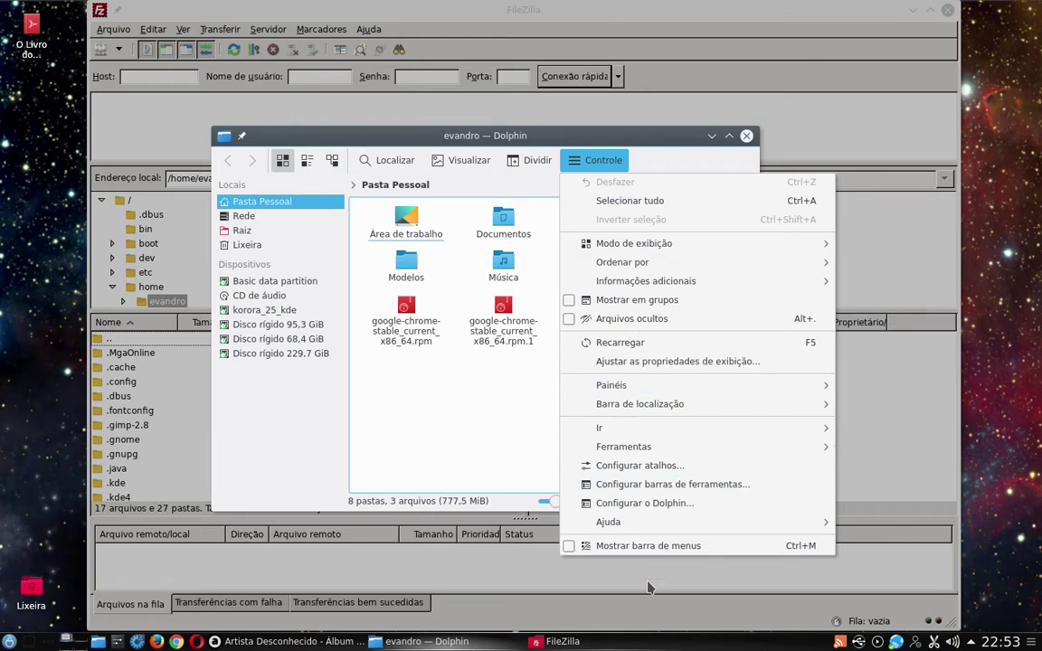
Review the Mais ações window options for Dolphin, and close the file manager
{"action": "left_click", "coordinate": [244, 136]}
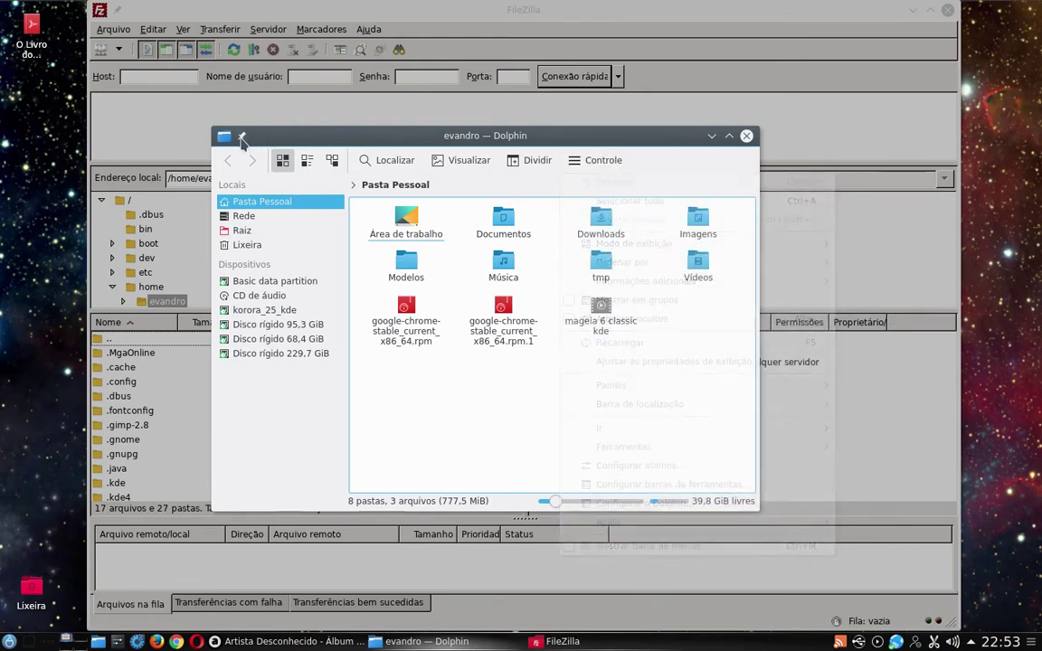
{"action": "left_click", "coordinate": [225, 136]}
{"action": "mouse_move", "coordinate": [285, 211]}
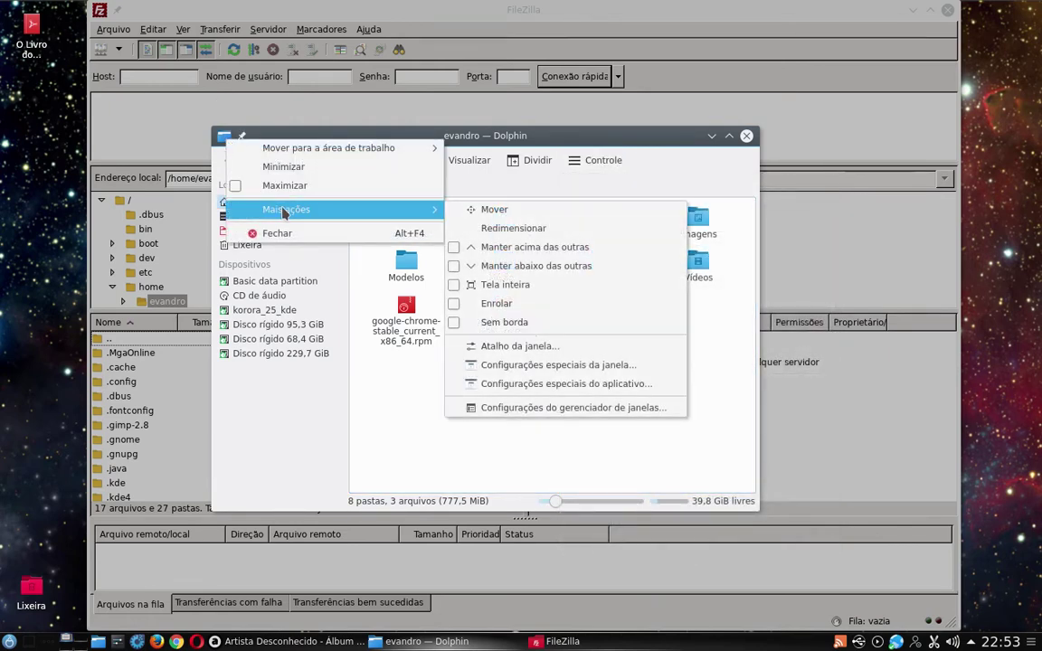
{"action": "left_click", "coordinate": [664, 142]}
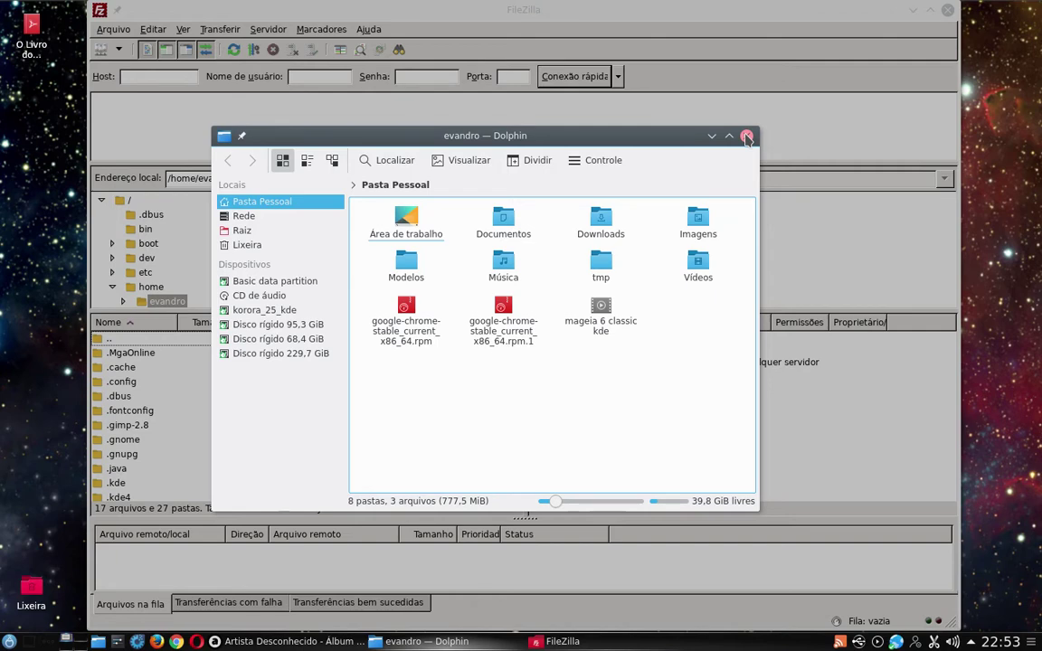
{"action": "left_click", "coordinate": [748, 137]}
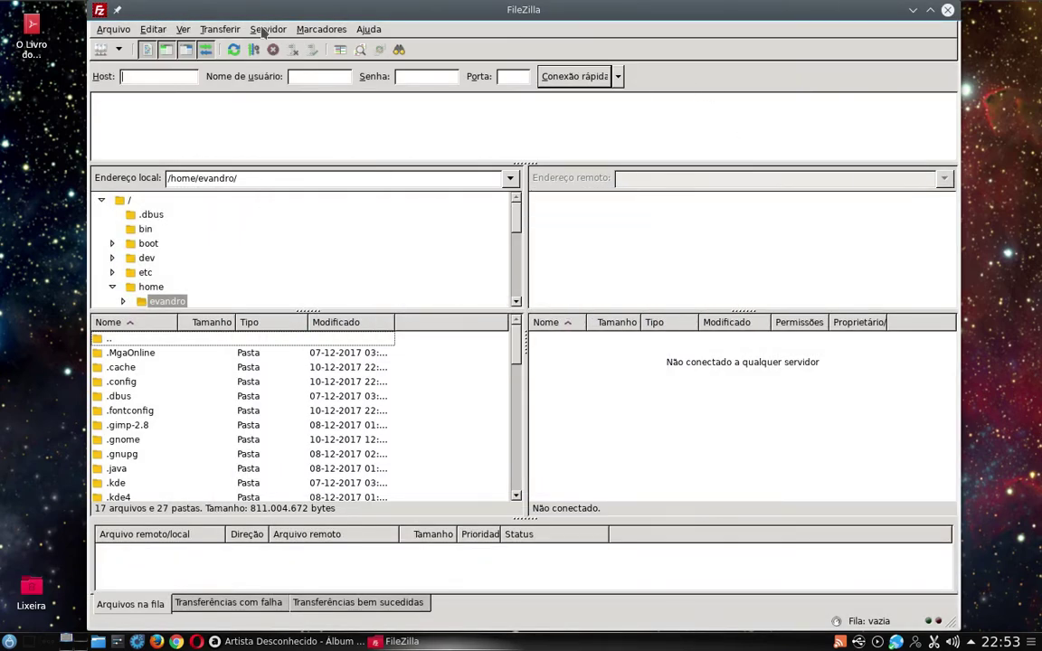
Review FileZilla's version and build details in Sobre o FileZilla, and close the dialog
{"action": "left_click", "coordinate": [206, 29]}
{"action": "mouse_move", "coordinate": [113, 29]}
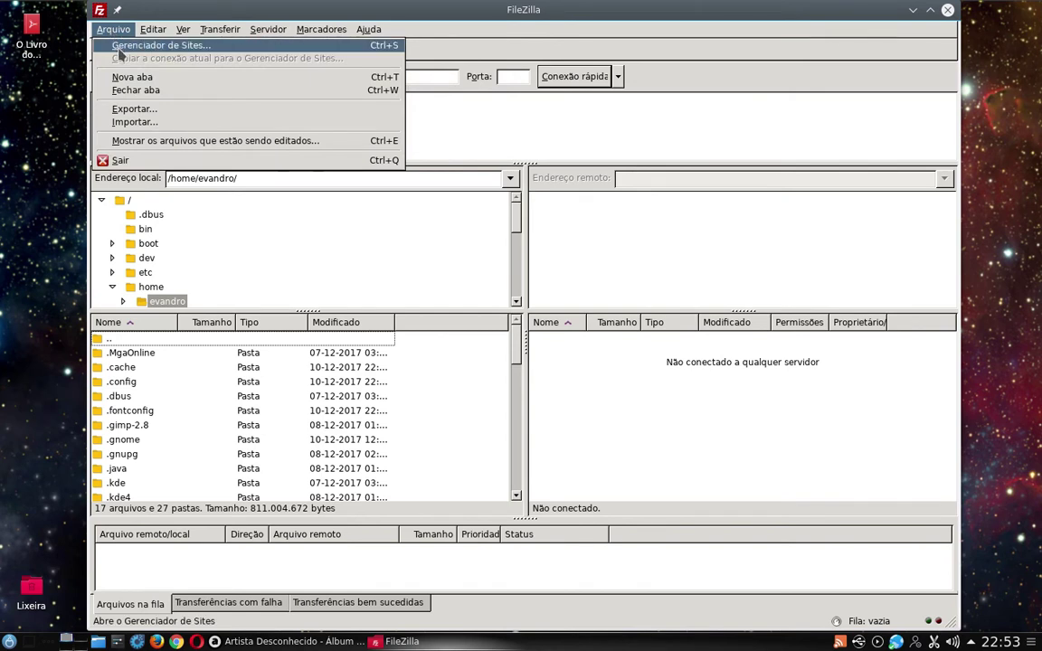
{"action": "left_click", "coordinate": [476, 36]}
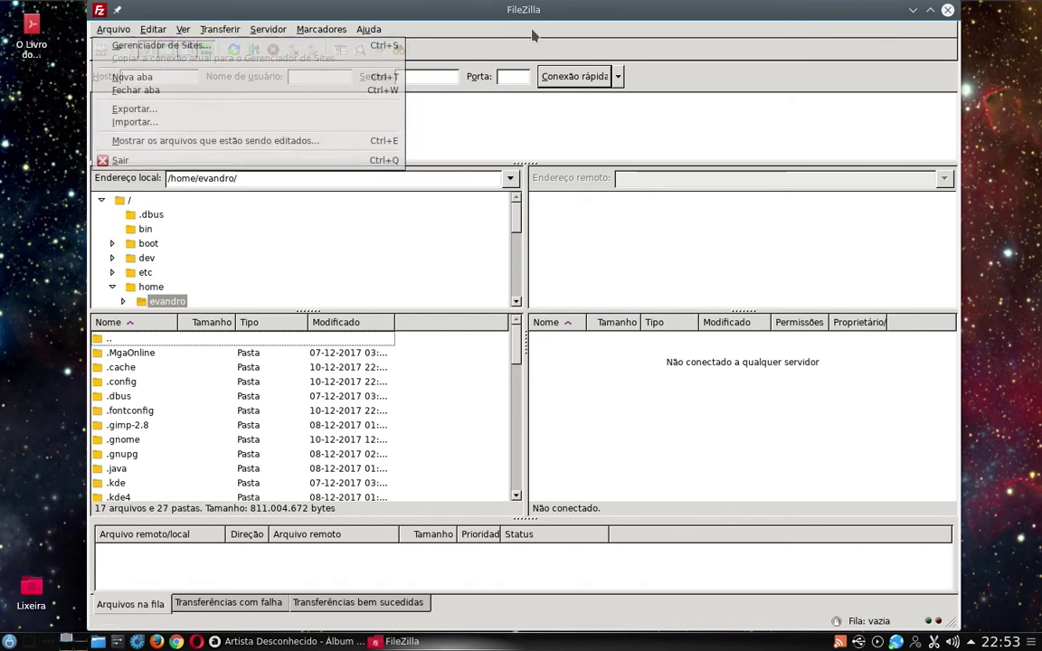
{"action": "left_click", "coordinate": [369, 30]}
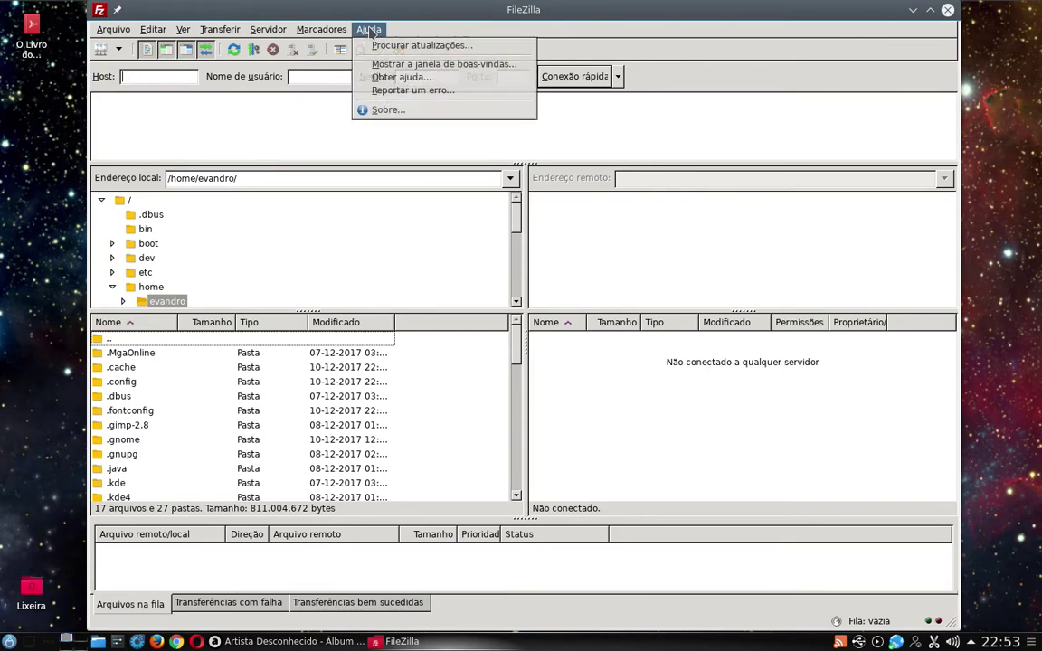
{"action": "left_click", "coordinate": [413, 108]}
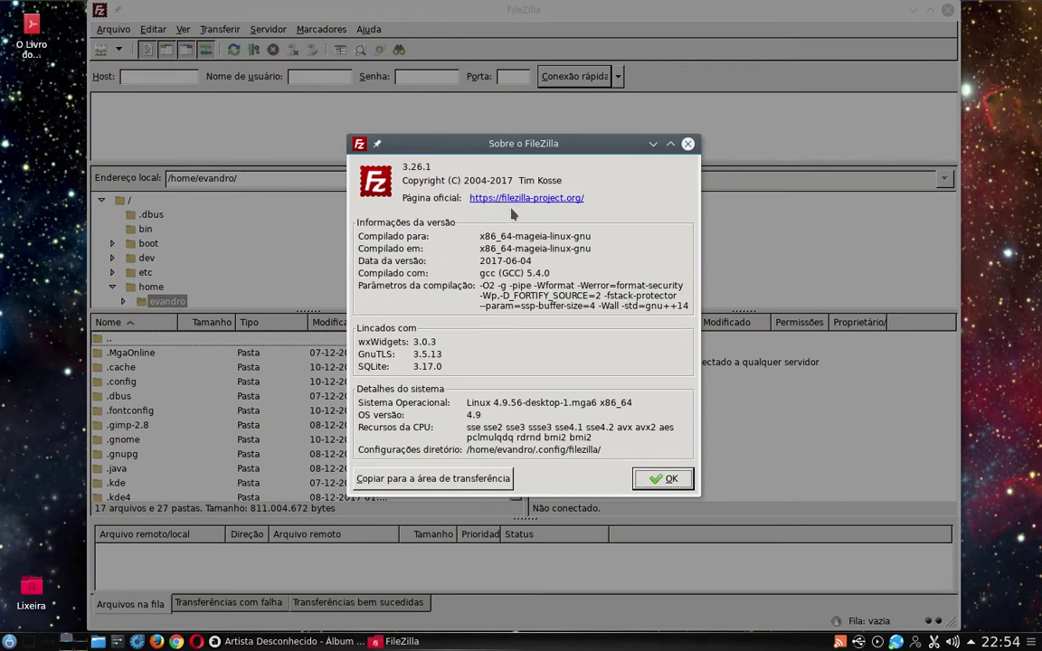
{"action": "left_click", "coordinate": [689, 144]}
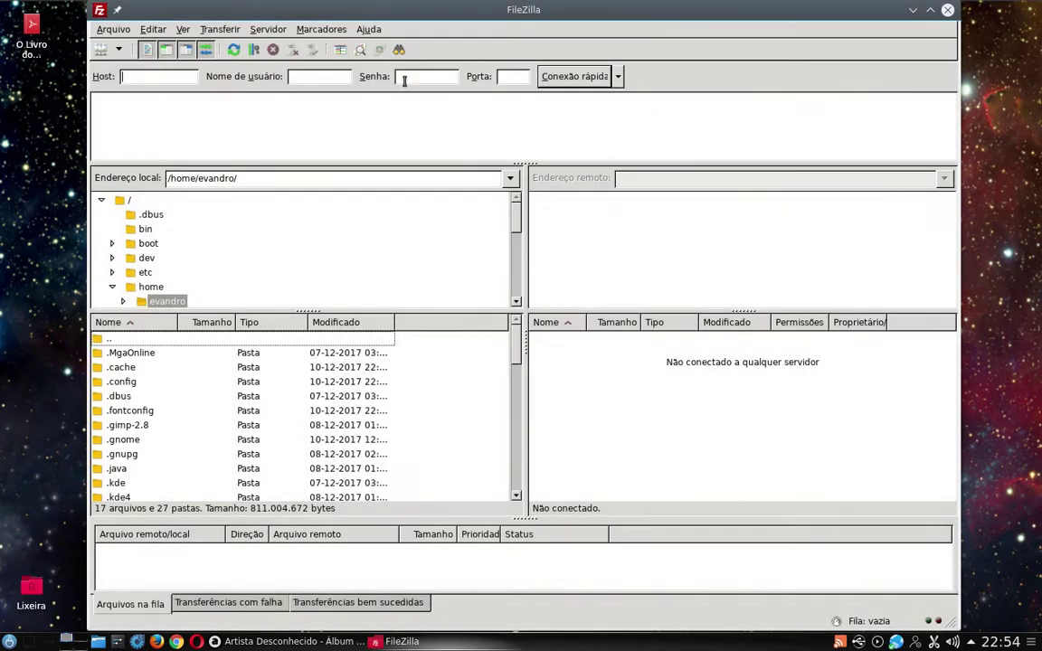
Review the Gerenciador de Sites entry and other Arquivo commands again, and quit FileZilla
{"action": "left_click", "coordinate": [115, 29]}
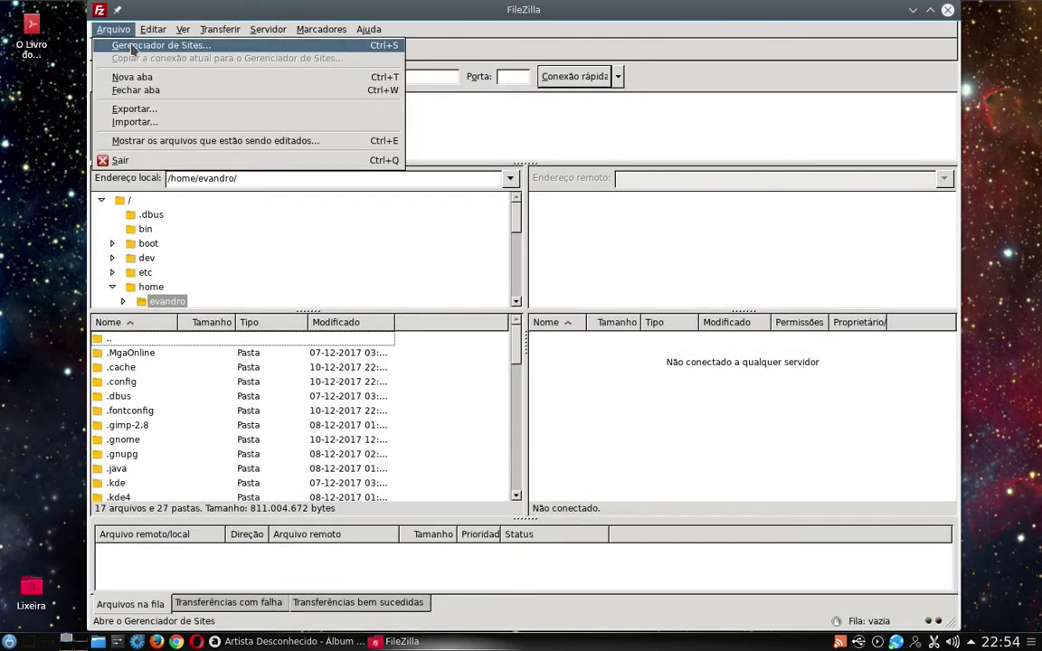
{"action": "left_click", "coordinate": [620, 52]}
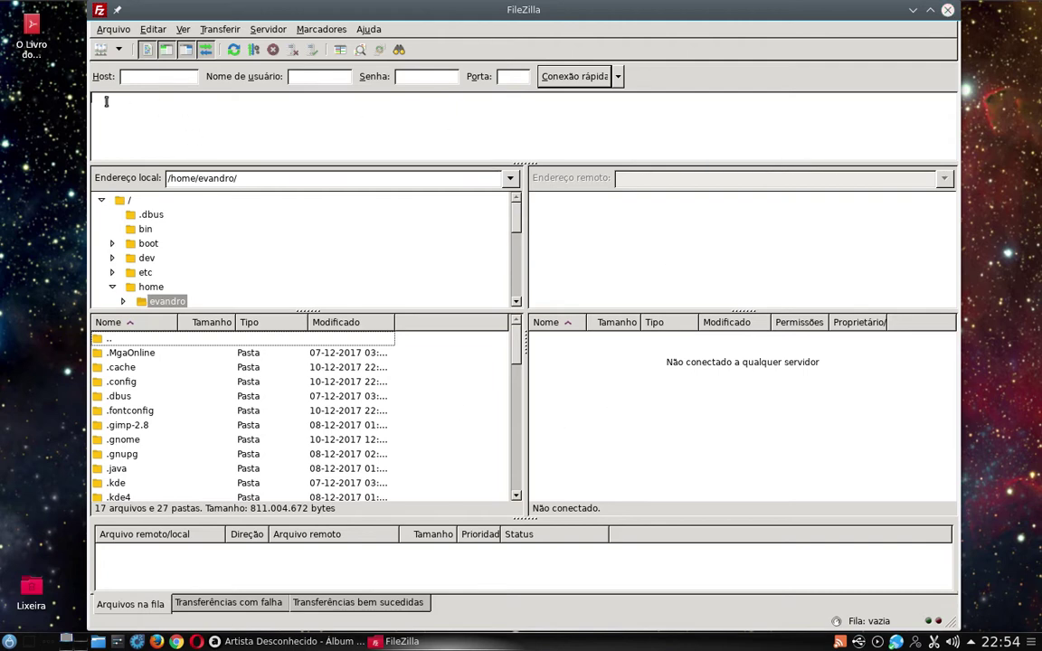
{"action": "left_click", "coordinate": [113, 29]}
{"action": "left_click", "coordinate": [113, 29]}
{"action": "left_click", "coordinate": [113, 29]}
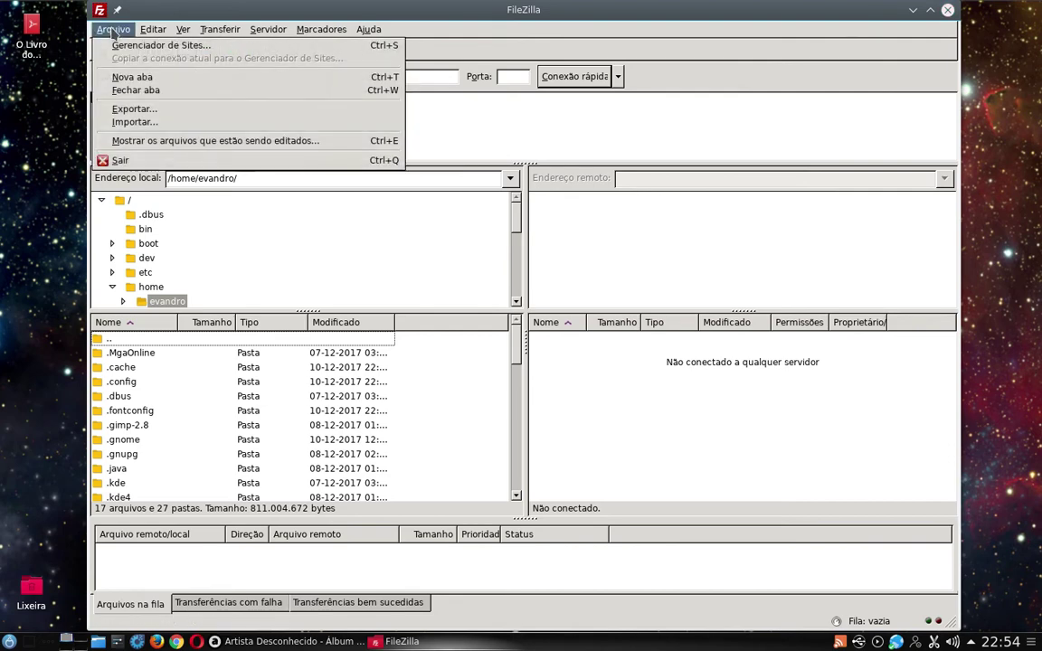
{"action": "key", "text": "ctrl+q"}
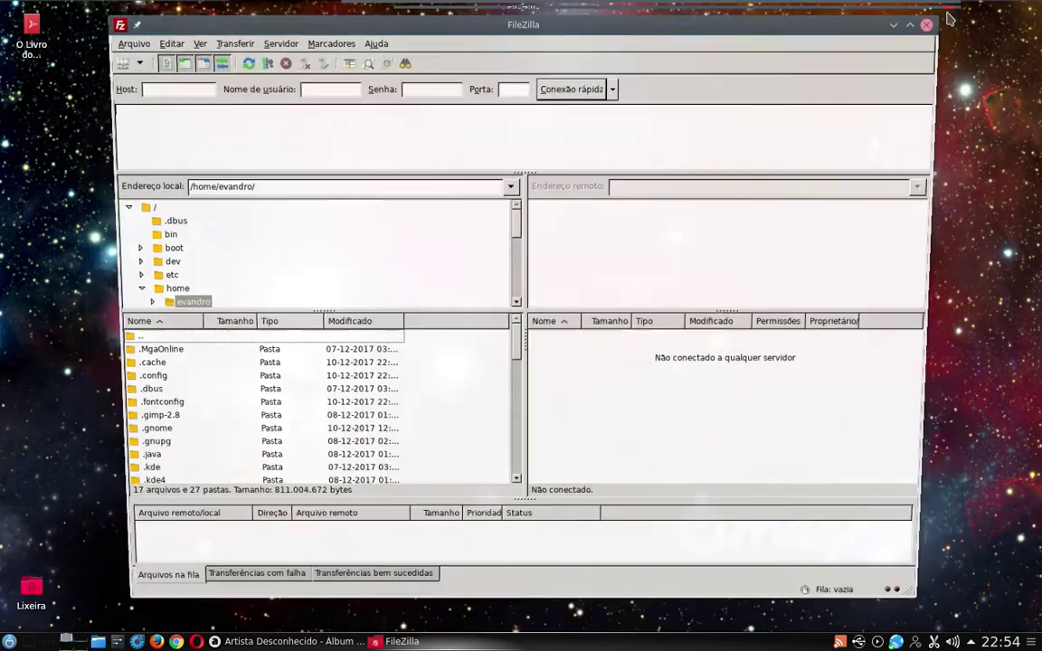
Open Konversation from the Internet category to view its server list, and close the program
{"action": "left_click", "coordinate": [10, 641]}
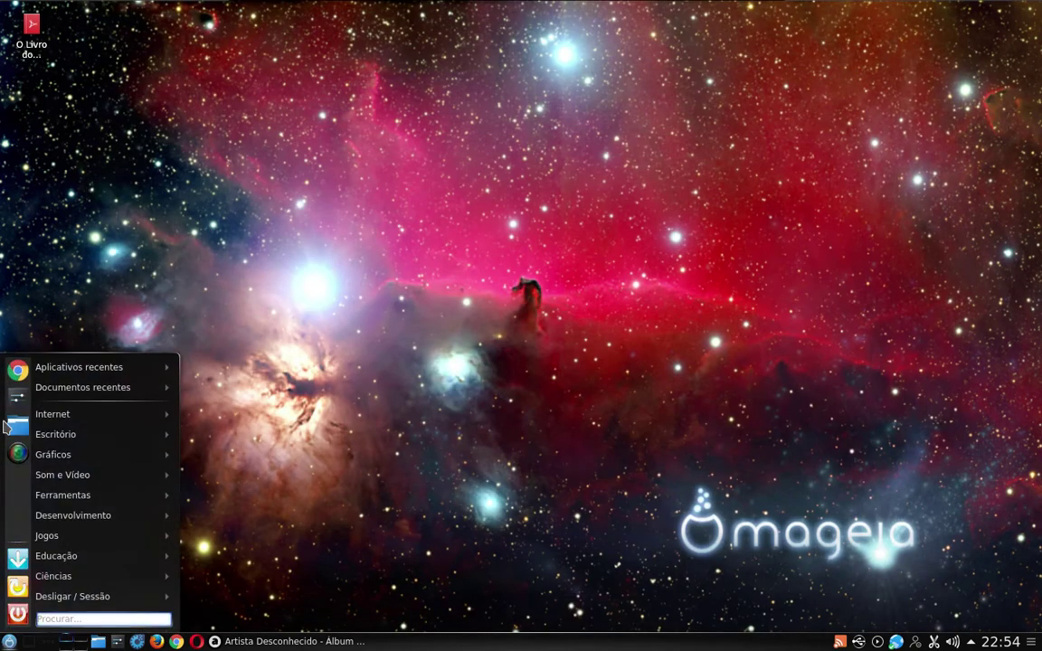
{"action": "mouse_move", "coordinate": [62, 413]}
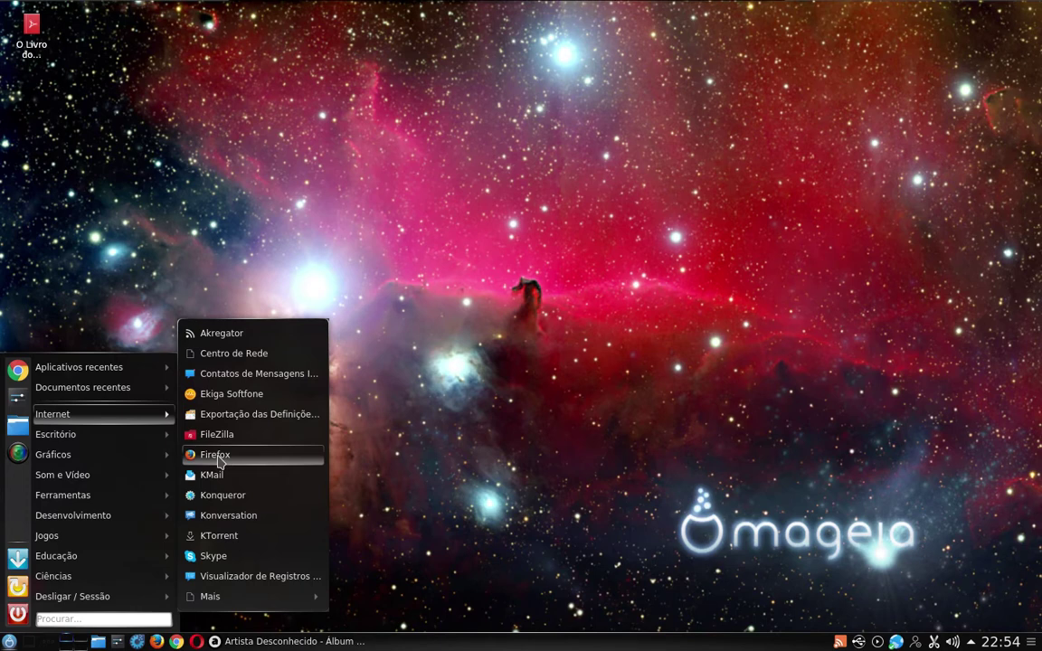
{"action": "left_click", "coordinate": [241, 522]}
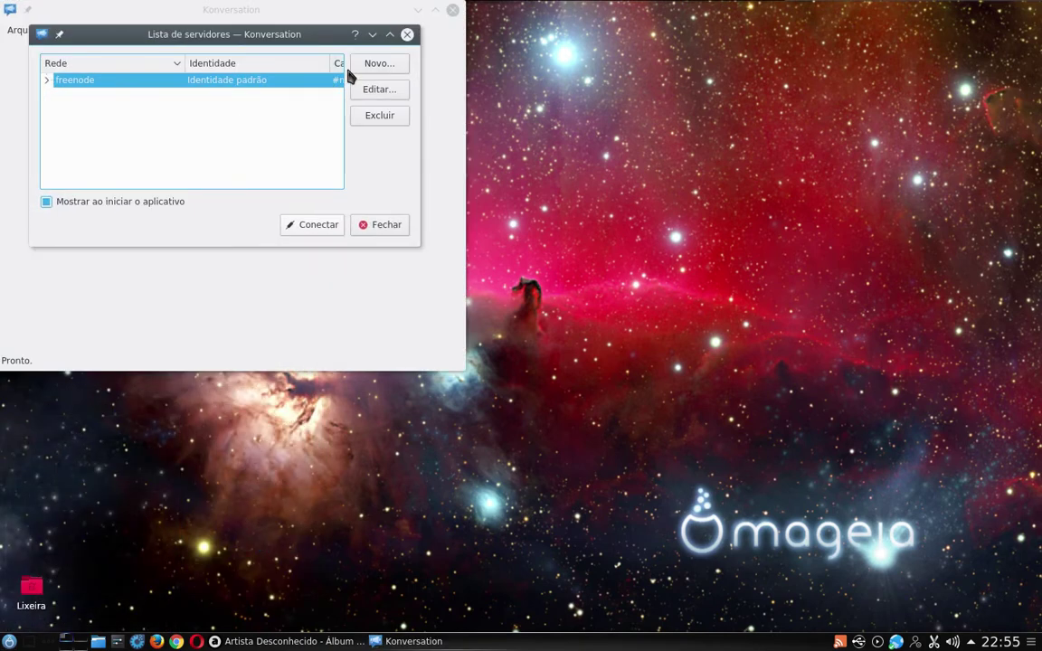
{"action": "left_click", "coordinate": [407, 34]}
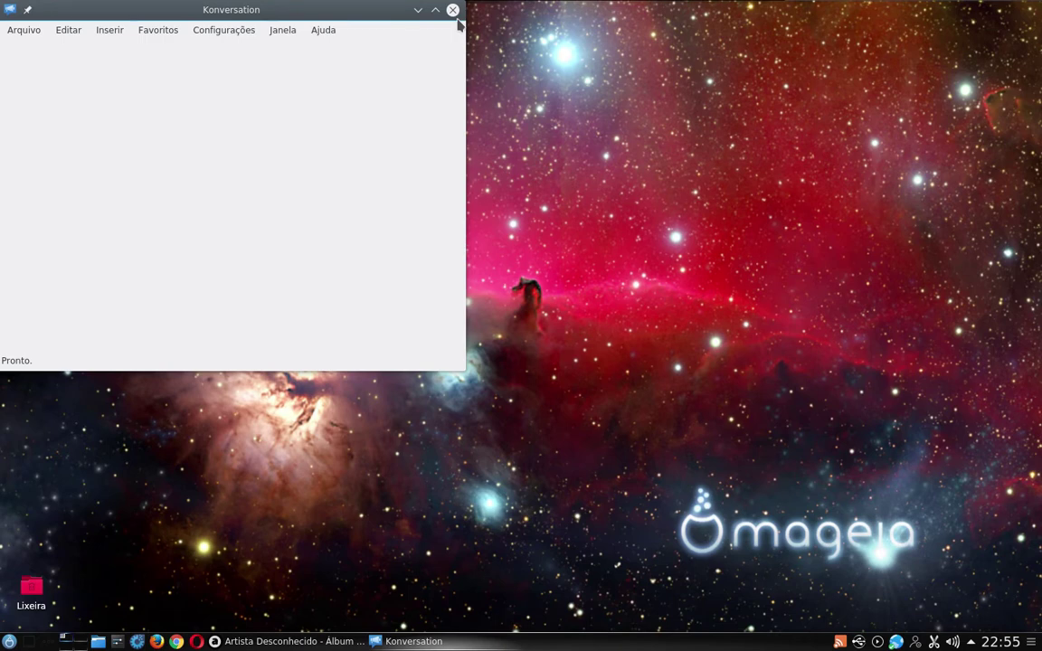
{"action": "left_click", "coordinate": [452, 10]}
Open Visualizador de Registros de MI do KDE from the Internet category, review its Ajuda options, and close it
{"action": "left_click", "coordinate": [9, 641]}
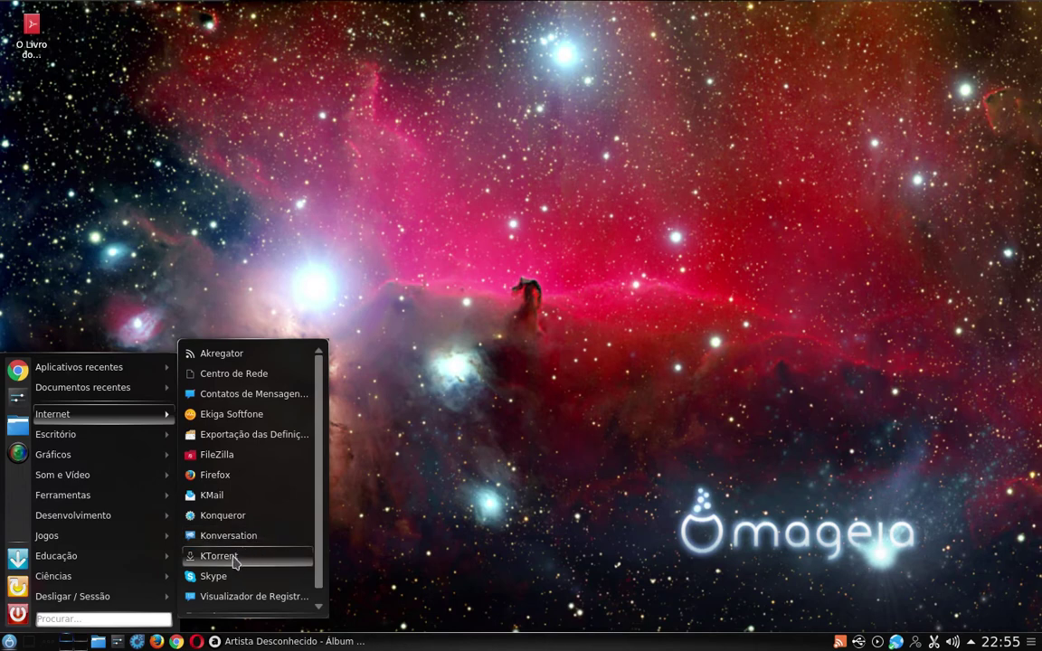
{"action": "scroll", "coordinate": [258, 577], "scroll_direction": "down", "scroll_amount": 1}
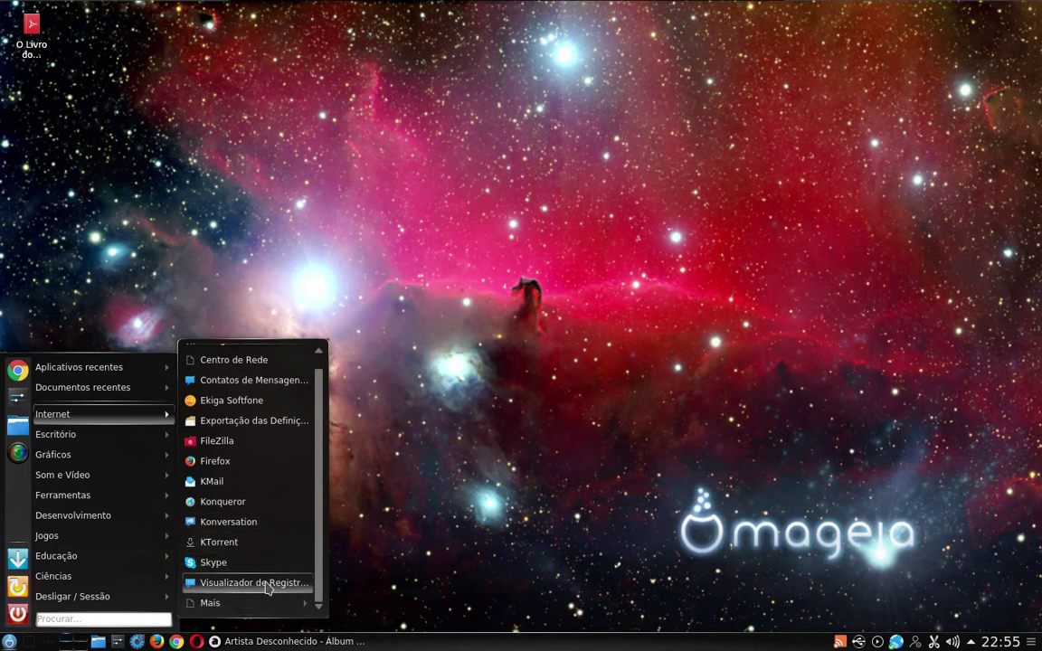
{"action": "left_click", "coordinate": [268, 585]}
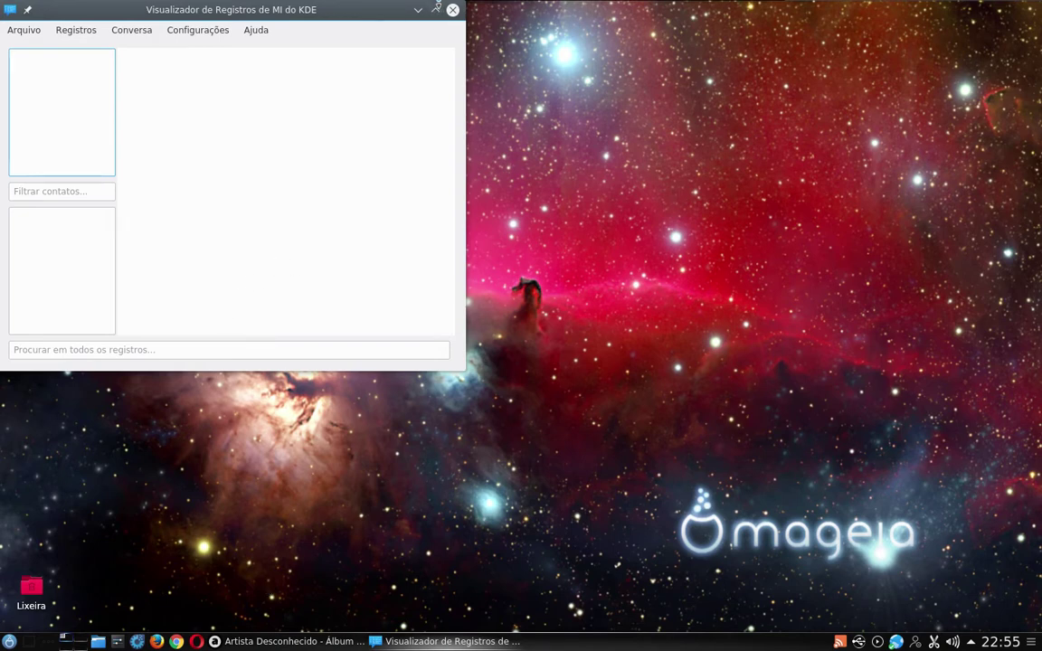
{"action": "left_click", "coordinate": [260, 33]}
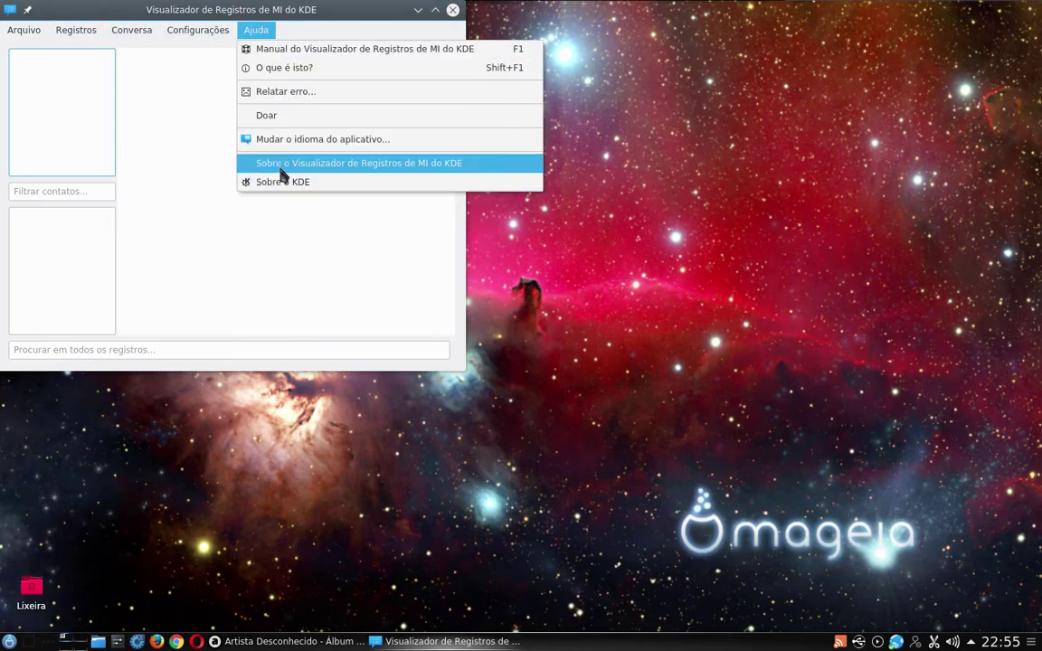
{"action": "left_click", "coordinate": [170, 111]}
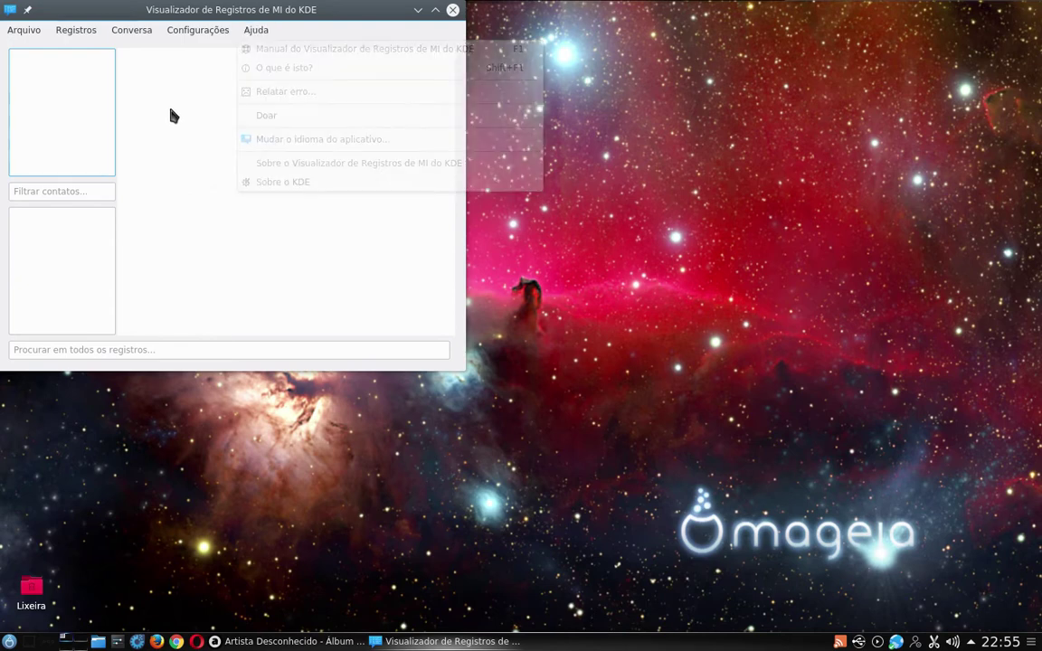
{"action": "left_click", "coordinate": [256, 32]}
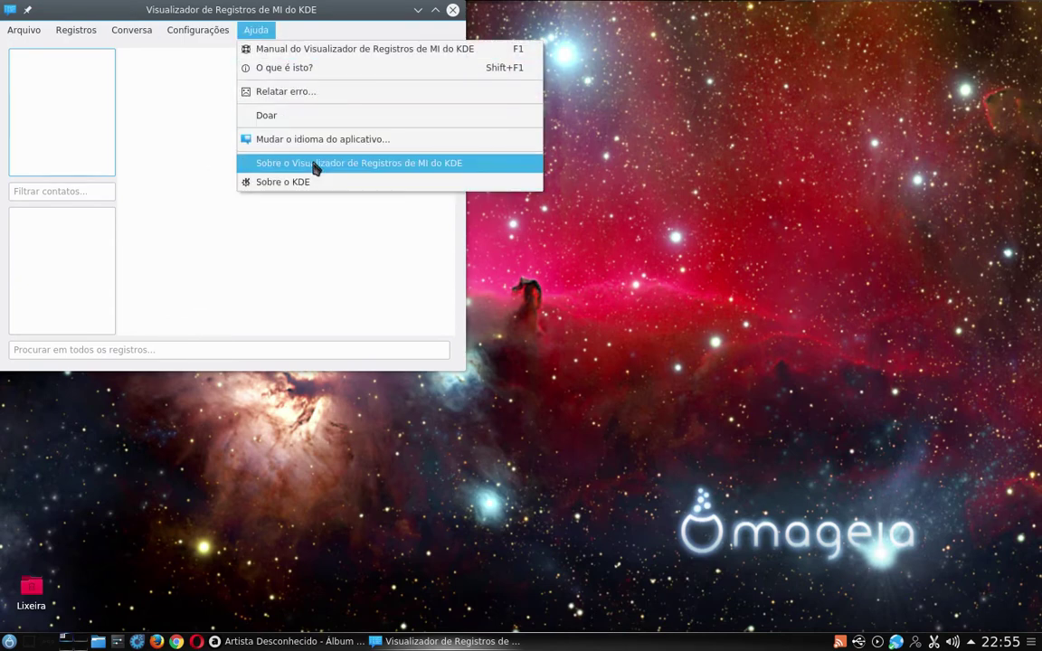
{"action": "left_click", "coordinate": [329, 236]}
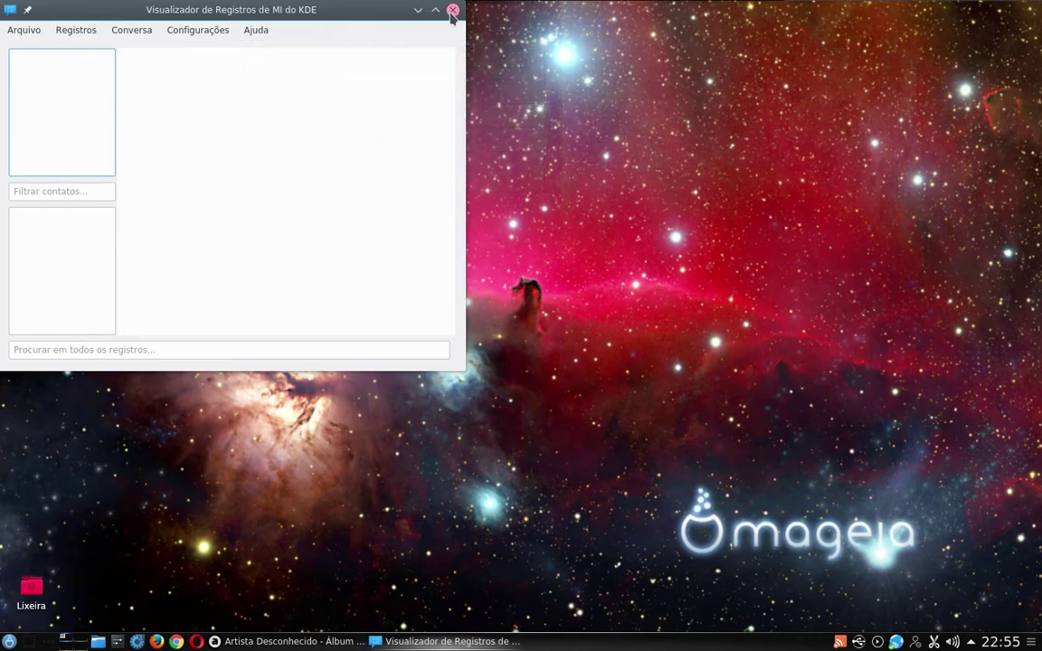
{"action": "left_click", "coordinate": [452, 11]}
Check the extra Internet programs under Mais, open LibreOffice from the Escritório category, and review its Arquivo and Ferramentas commands
{"action": "left_click", "coordinate": [9, 642]}
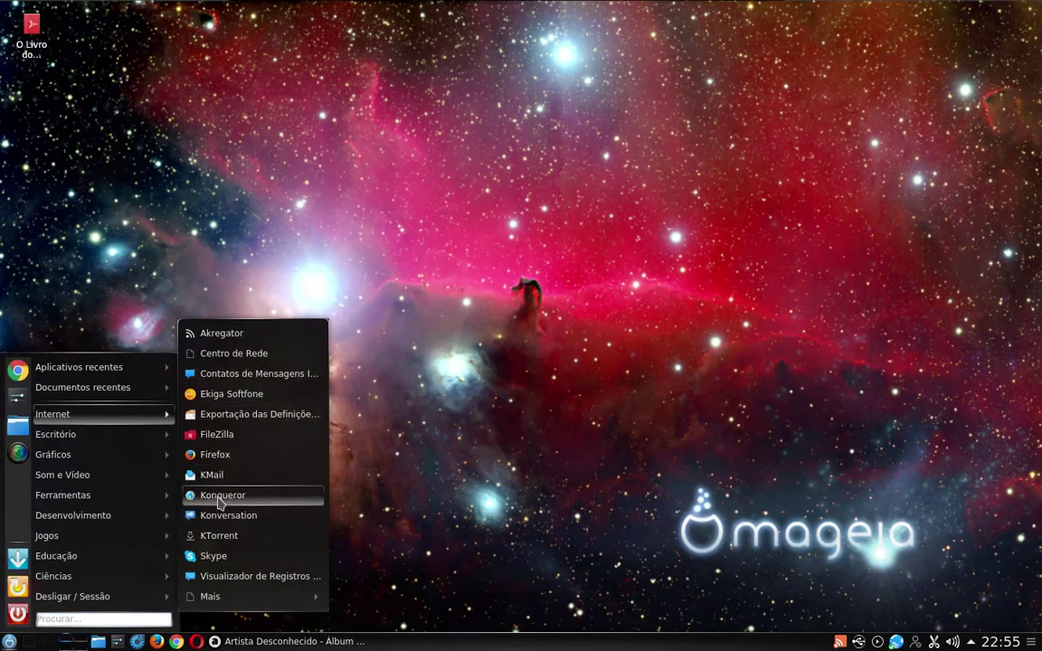
{"action": "mouse_move", "coordinate": [254, 607]}
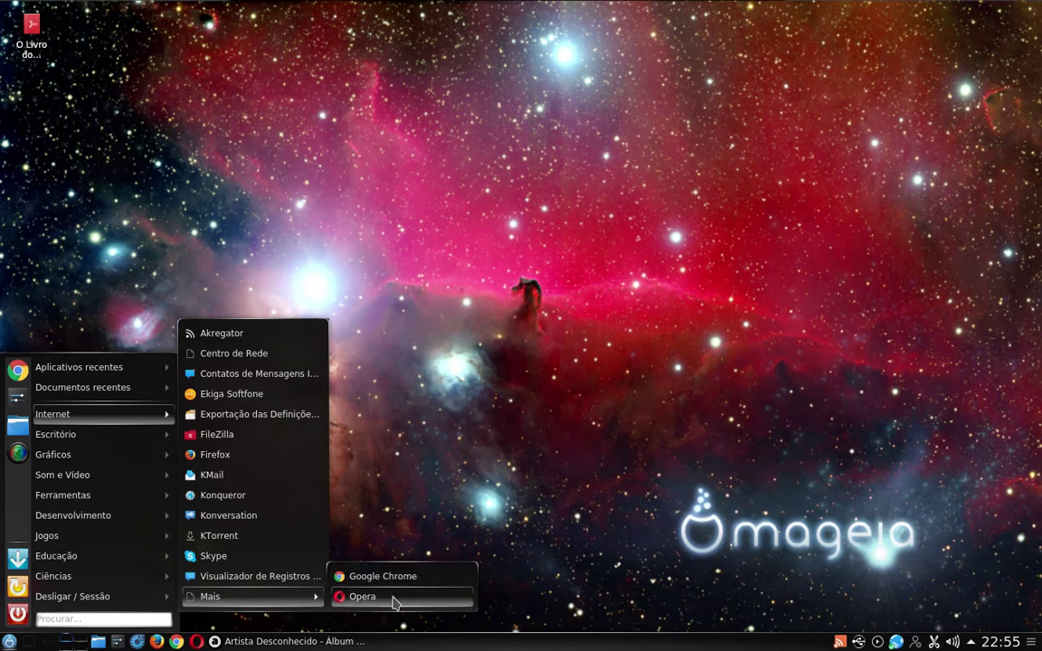
{"action": "mouse_move", "coordinate": [43, 437]}
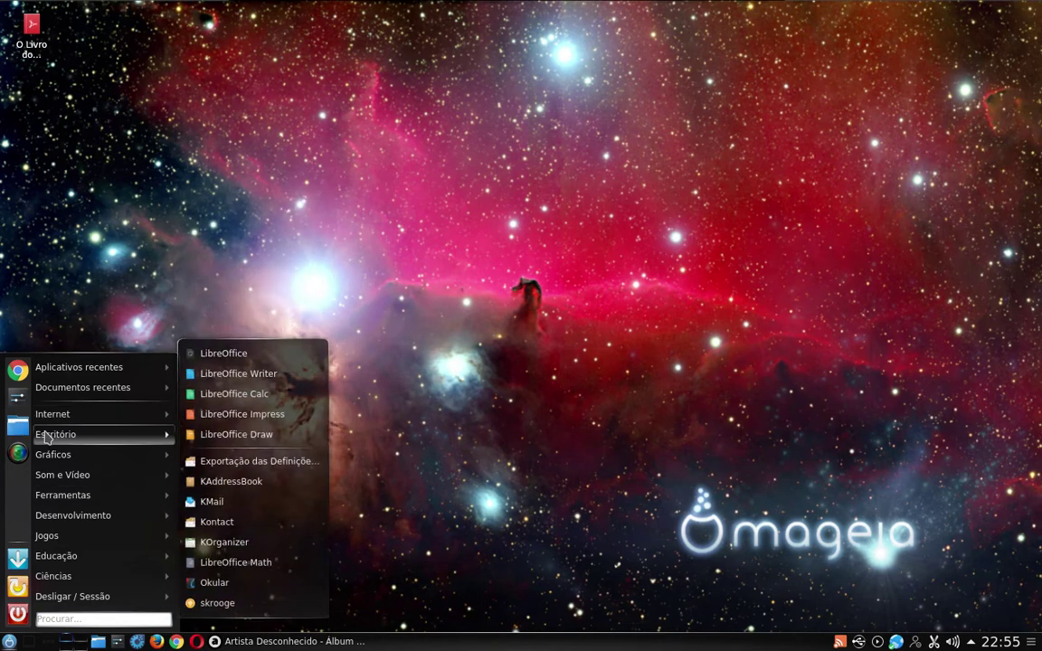
{"action": "left_click", "coordinate": [231, 362]}
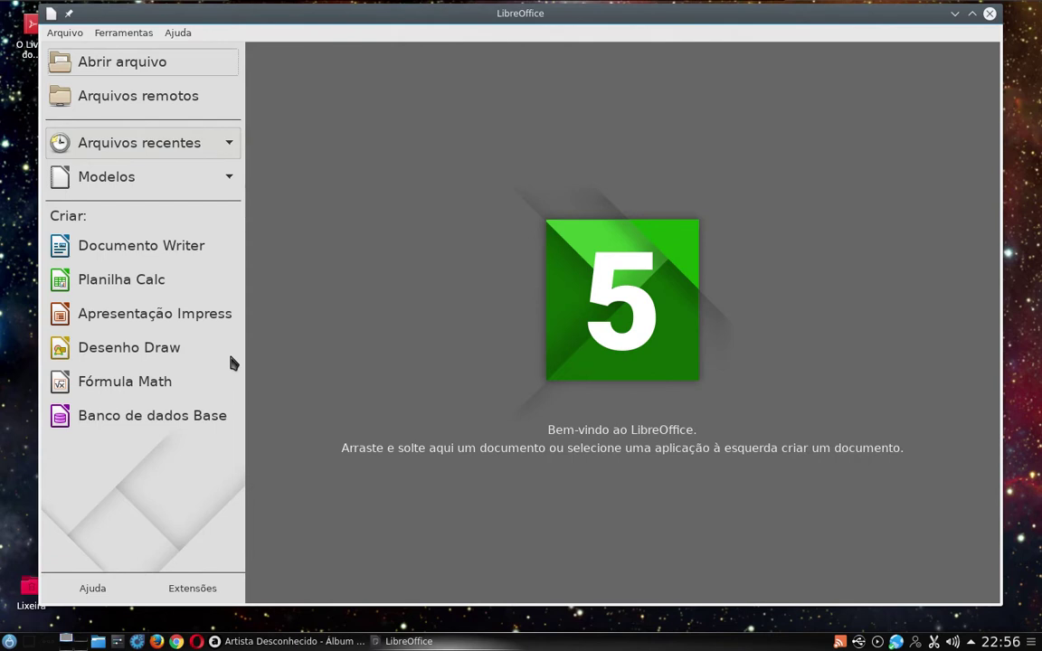
{"action": "left_click", "coordinate": [64, 37]}
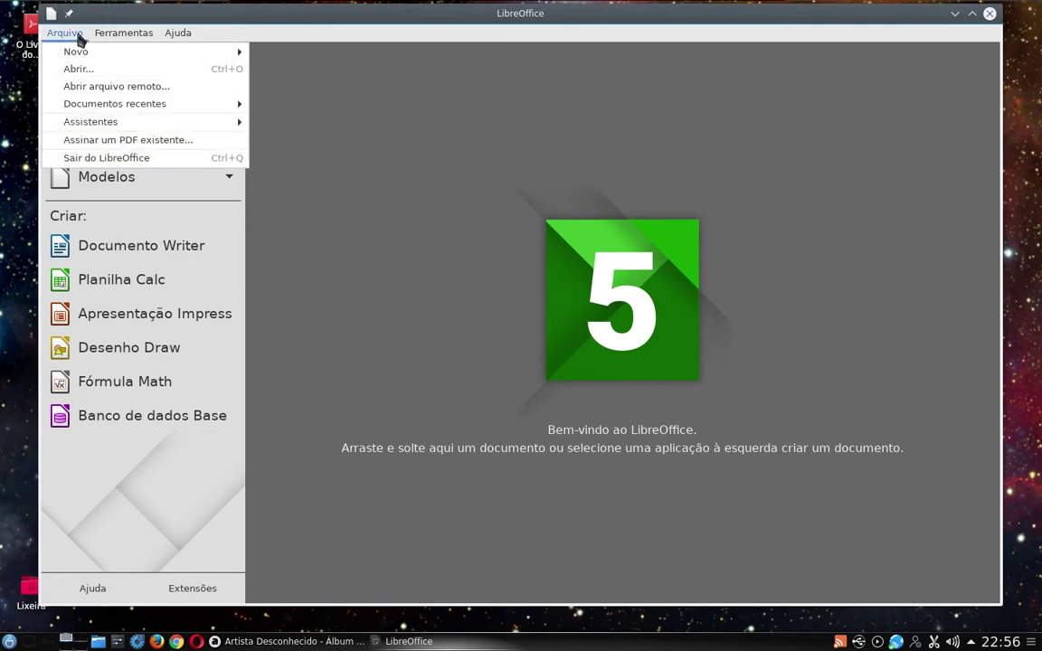
{"action": "mouse_move", "coordinate": [140, 28]}
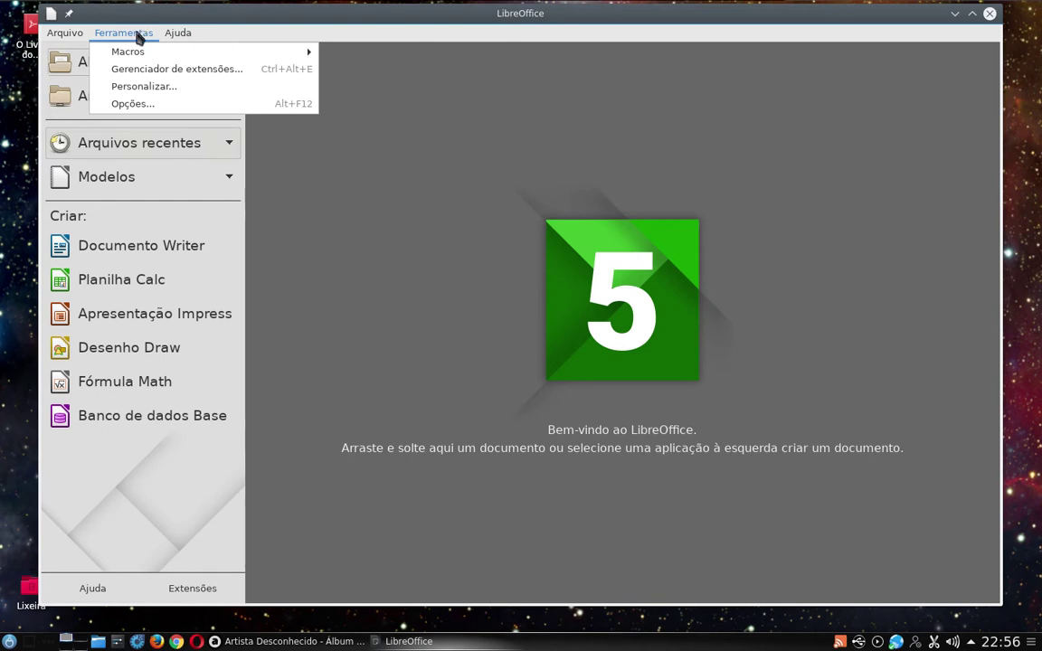
{"action": "left_click", "coordinate": [138, 38]}
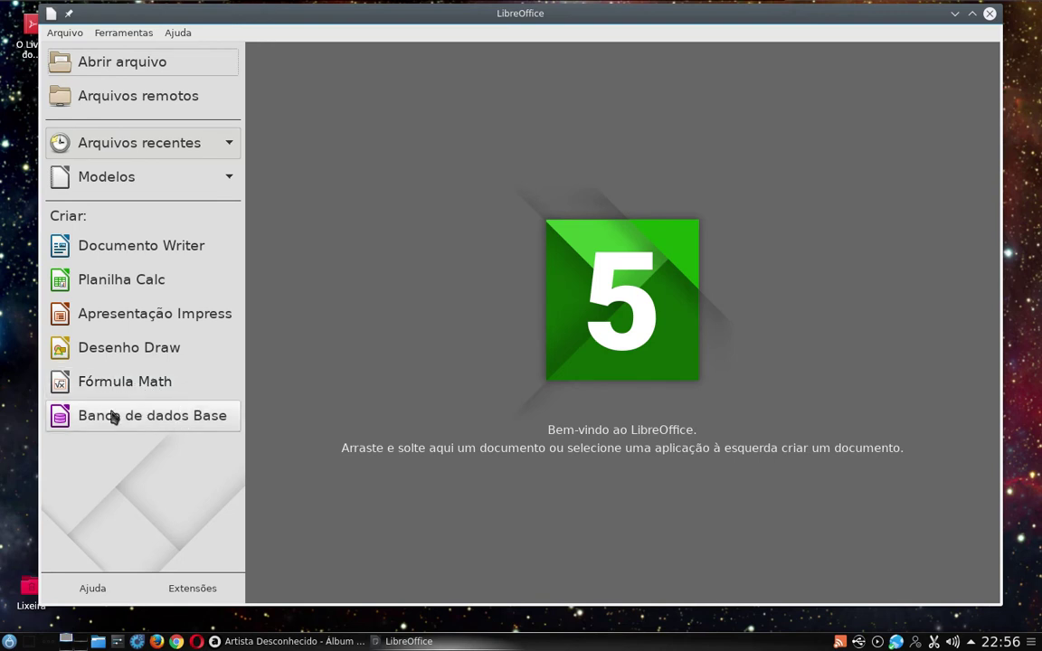
Create a Fórmula Math document and insert the vec, check and bar attributes from the Atributos elements
{"action": "left_click", "coordinate": [160, 384]}
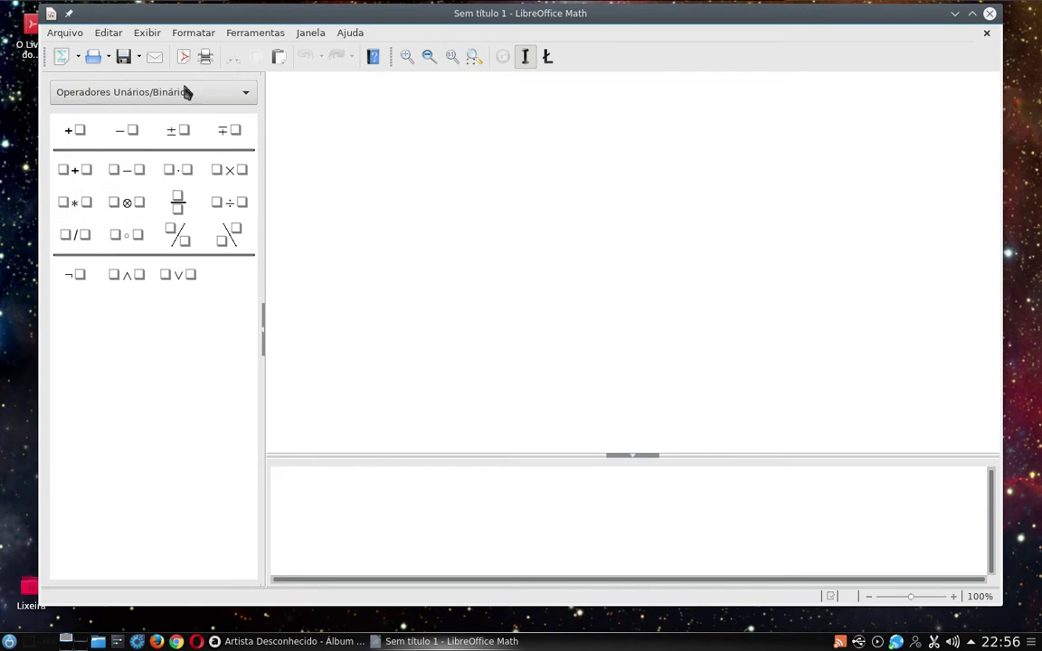
{"action": "left_click", "coordinate": [246, 94]}
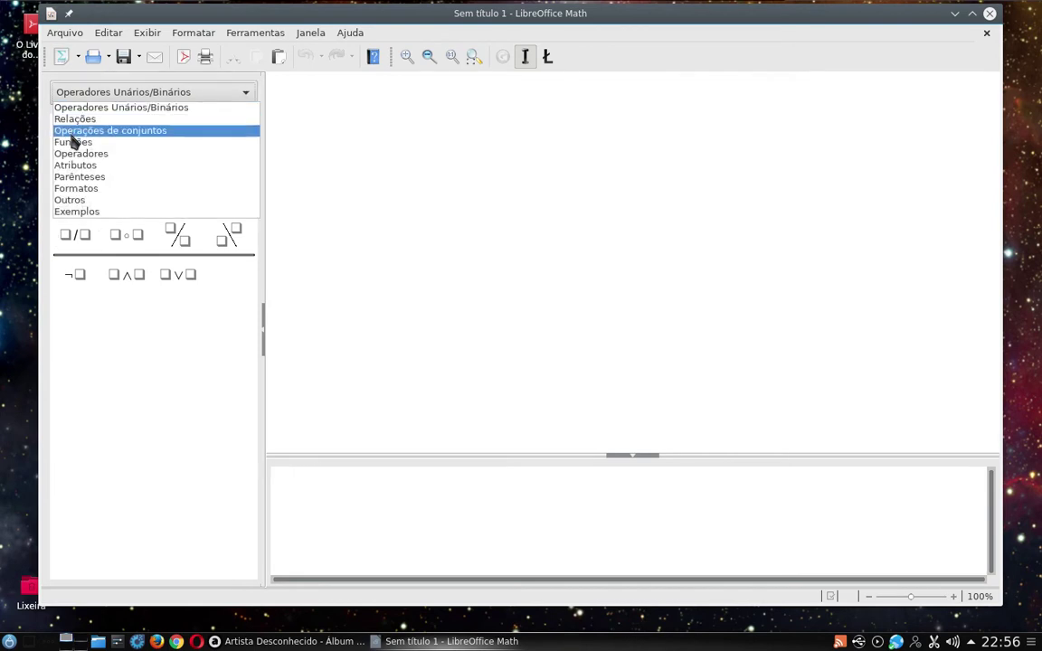
{"action": "left_click", "coordinate": [77, 167]}
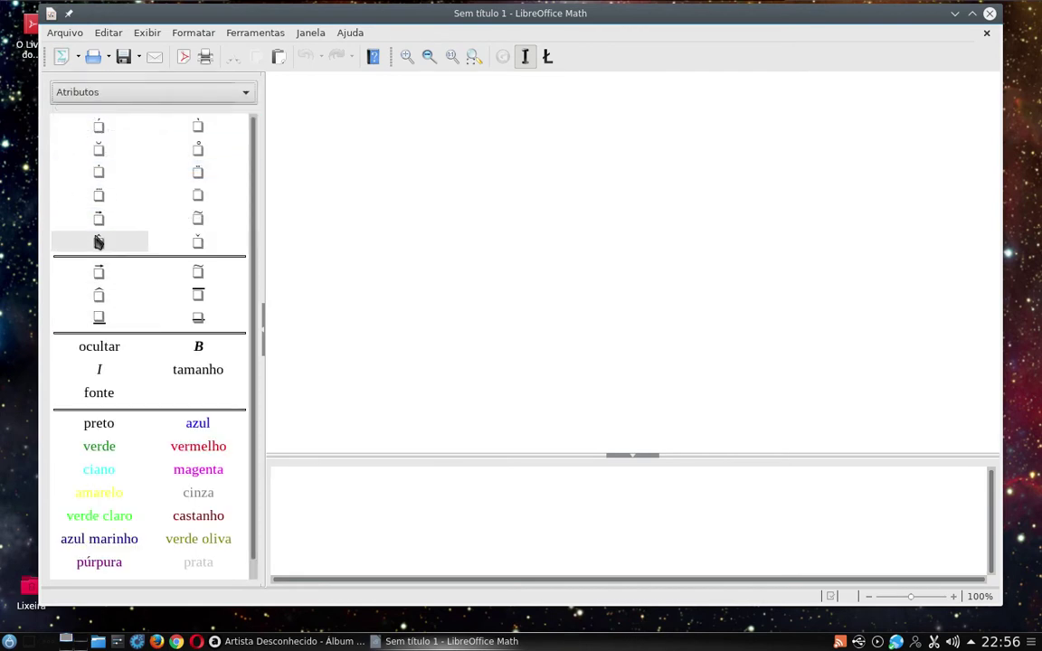
{"action": "left_click", "coordinate": [98, 219]}
{"action": "left_click", "coordinate": [197, 243]}
{"action": "left_click", "coordinate": [197, 195]}
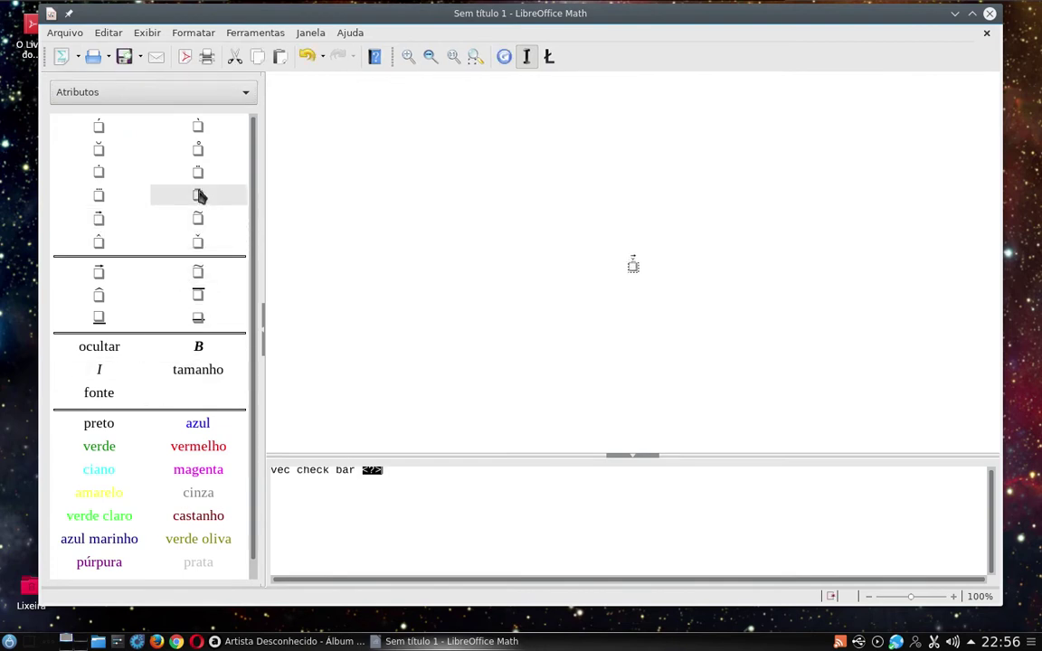
Add the size attribute and nested color attributes magenta, lime, silver, navy, green and black to the formula
{"action": "left_click", "coordinate": [198, 370]}
{"action": "left_click", "coordinate": [199, 470]}
{"action": "left_click", "coordinate": [100, 515]}
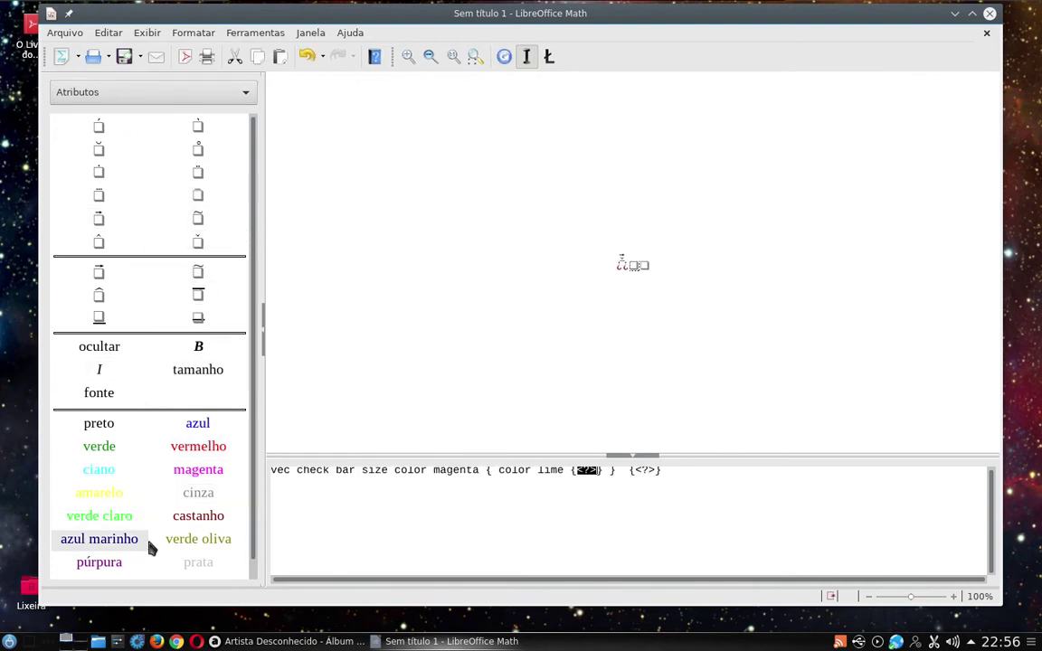
{"action": "left_click", "coordinate": [198, 562]}
{"action": "left_click", "coordinate": [99, 539]}
{"action": "left_click", "coordinate": [98, 446]}
{"action": "left_click", "coordinate": [99, 424]}
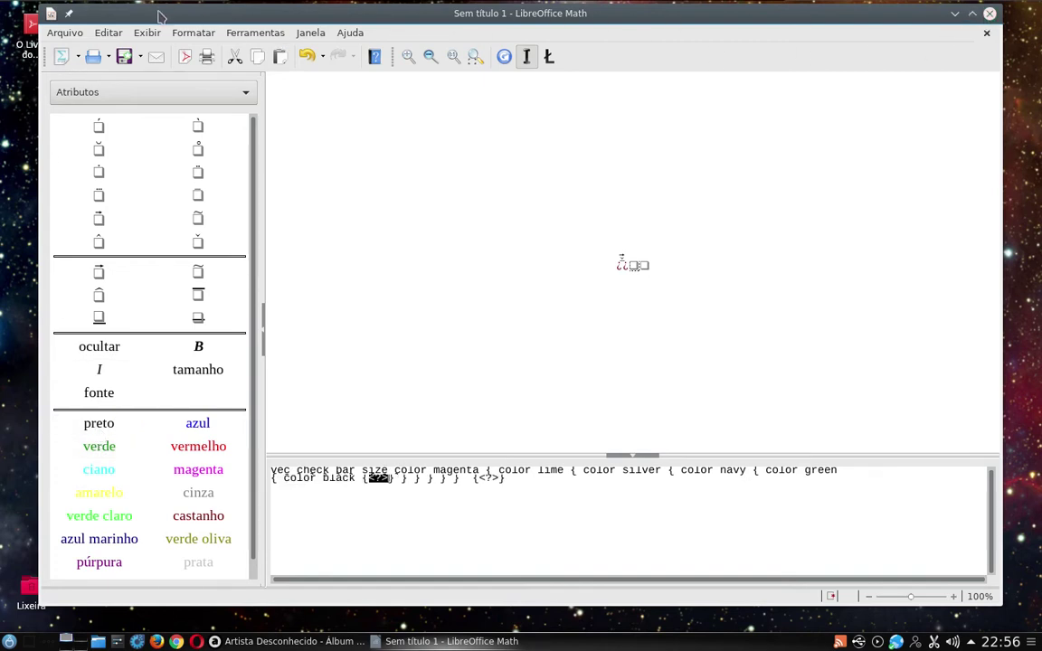
Switch the elements to Operadores Unários/Binários and insert a cdot product, a wideslash division and two nested over fractions
{"action": "left_click", "coordinate": [190, 93]}
{"action": "left_click", "coordinate": [157, 109]}
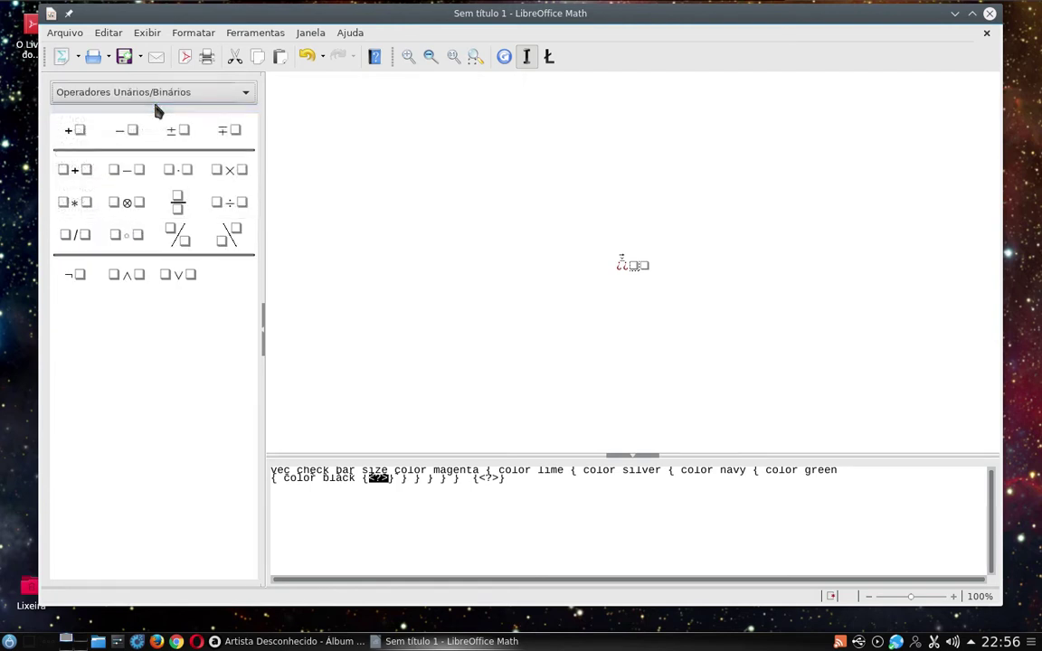
{"action": "left_click", "coordinate": [178, 169]}
{"action": "left_click", "coordinate": [178, 202]}
{"action": "left_click", "coordinate": [178, 201]}
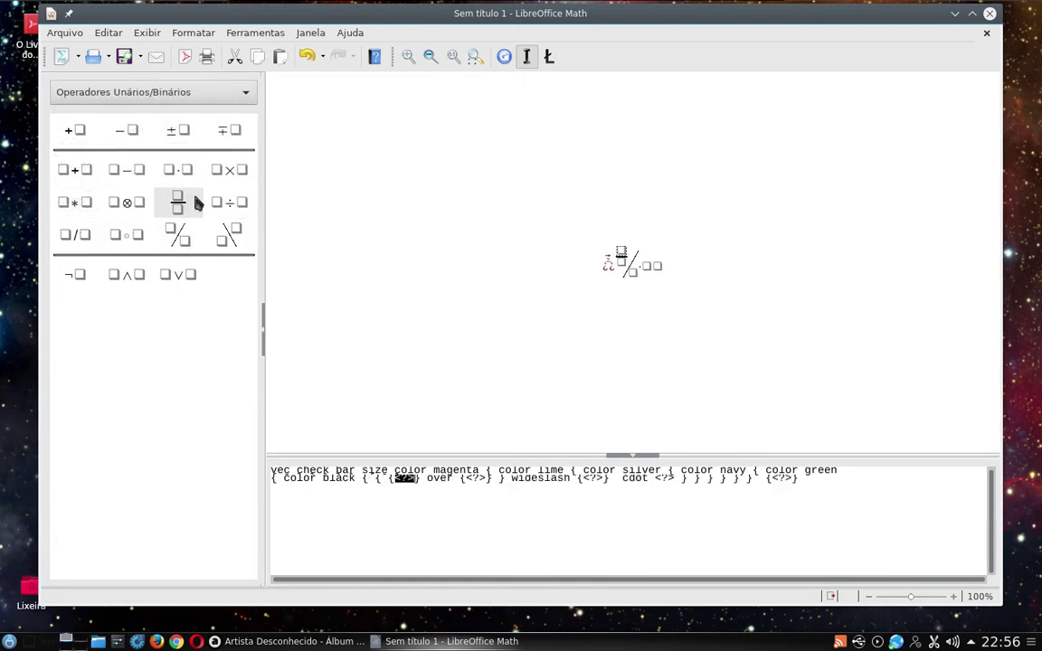
{"action": "left_click", "coordinate": [178, 202]}
Insert div, wideslash, otimes, asterisk, minus and another otimes operator into the formula, and close LibreOffice Math without saving
{"action": "left_click", "coordinate": [228, 202]}
{"action": "left_click", "coordinate": [177, 235]}
{"action": "left_click", "coordinate": [118, 217]}
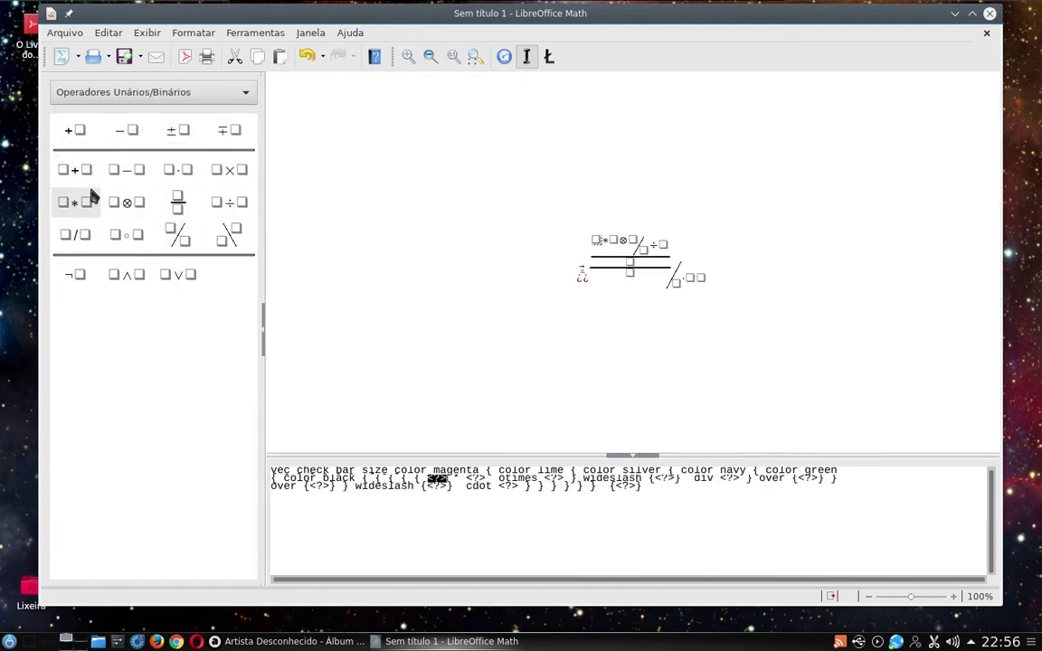
{"action": "left_click", "coordinate": [65, 197]}
{"action": "left_click", "coordinate": [134, 175]}
{"action": "left_click", "coordinate": [135, 215]}
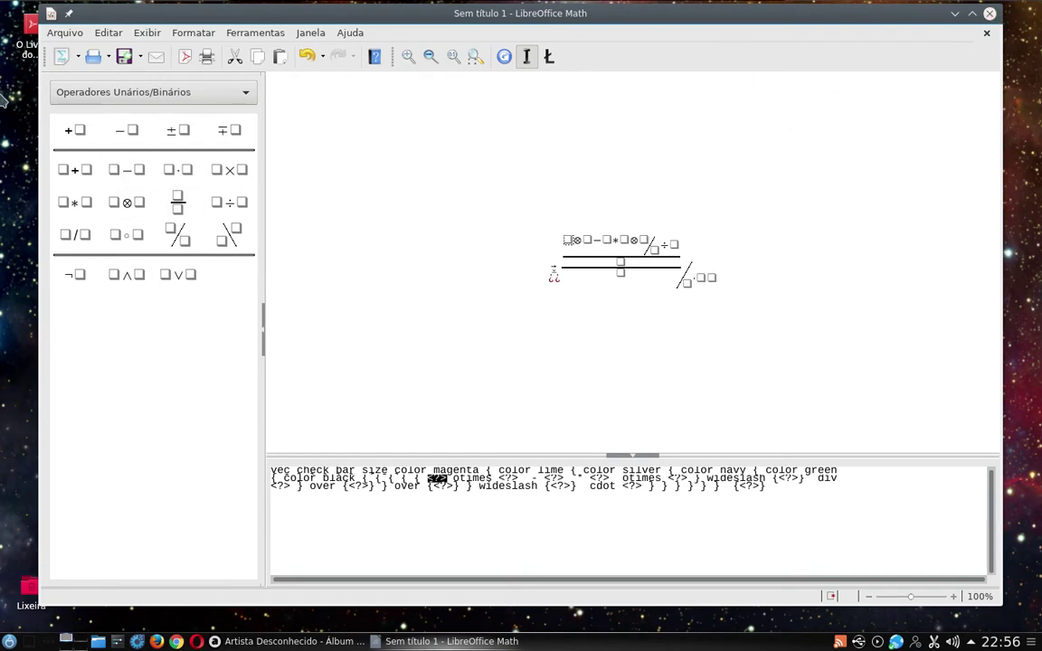
{"action": "left_click", "coordinate": [993, 17]}
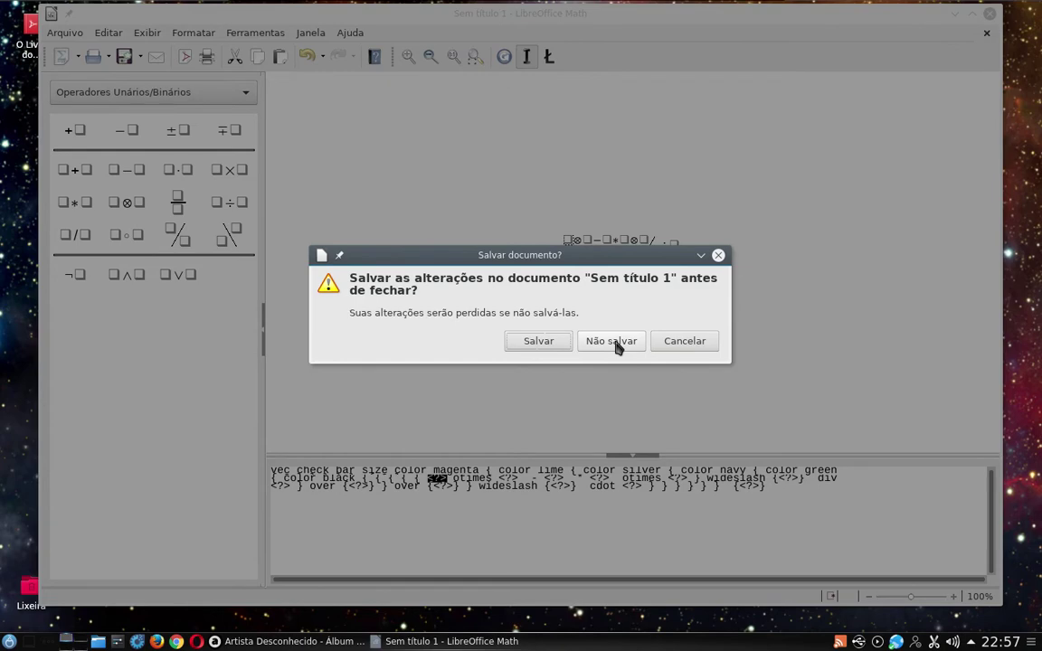
{"action": "left_click", "coordinate": [619, 349]}
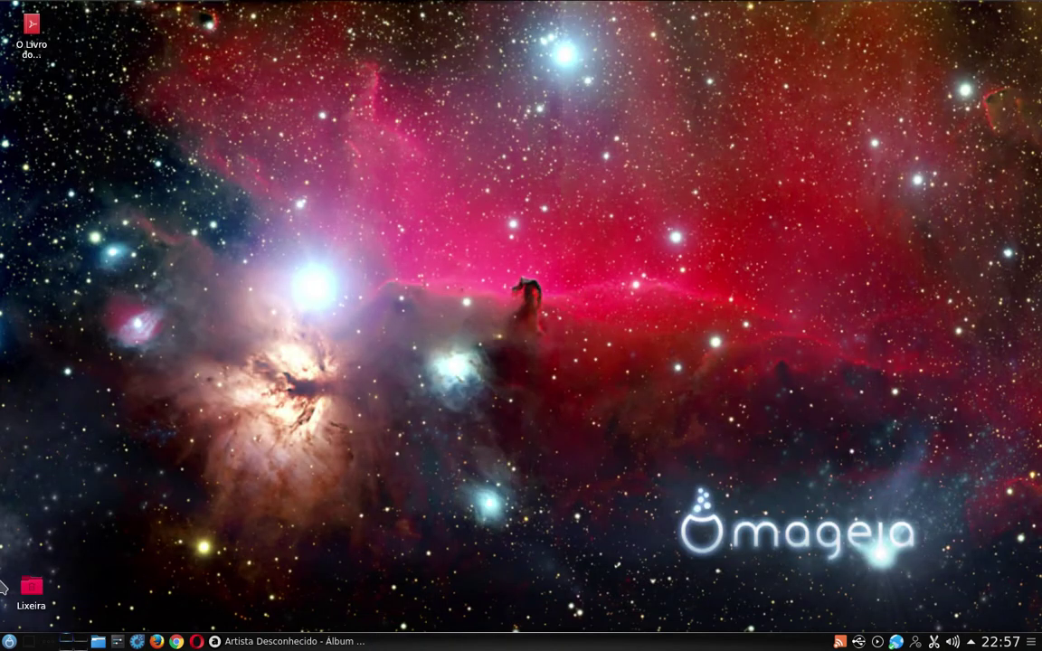
Open Exportação das Definições PIM from the Escritório category to view its window, and close the program
{"action": "left_click", "coordinate": [9, 641]}
{"action": "mouse_move", "coordinate": [57, 433]}
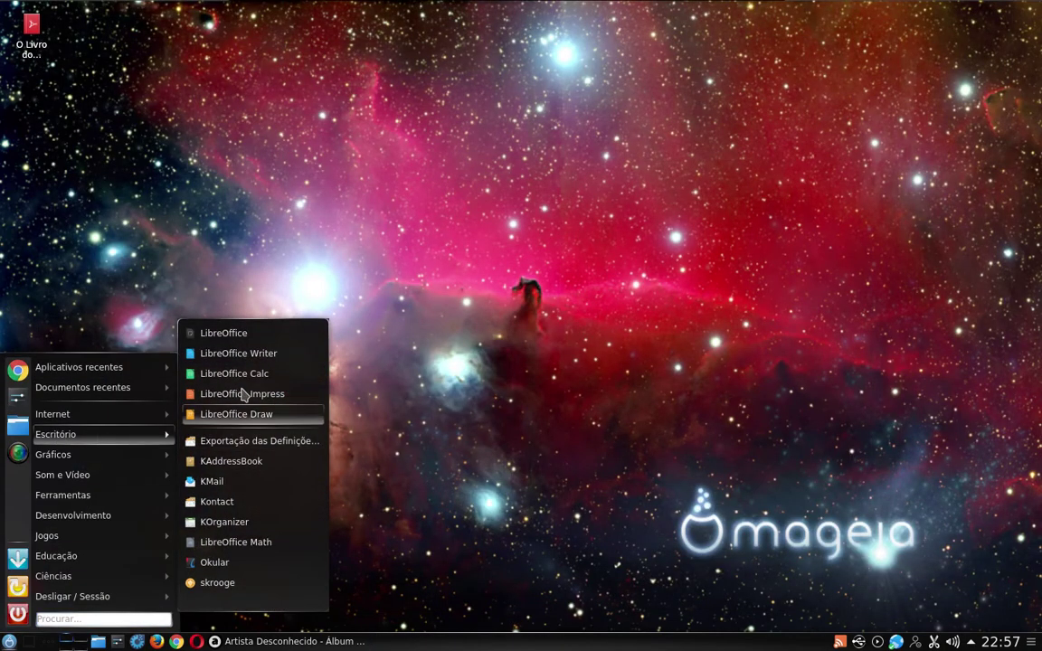
{"action": "left_click", "coordinate": [273, 450]}
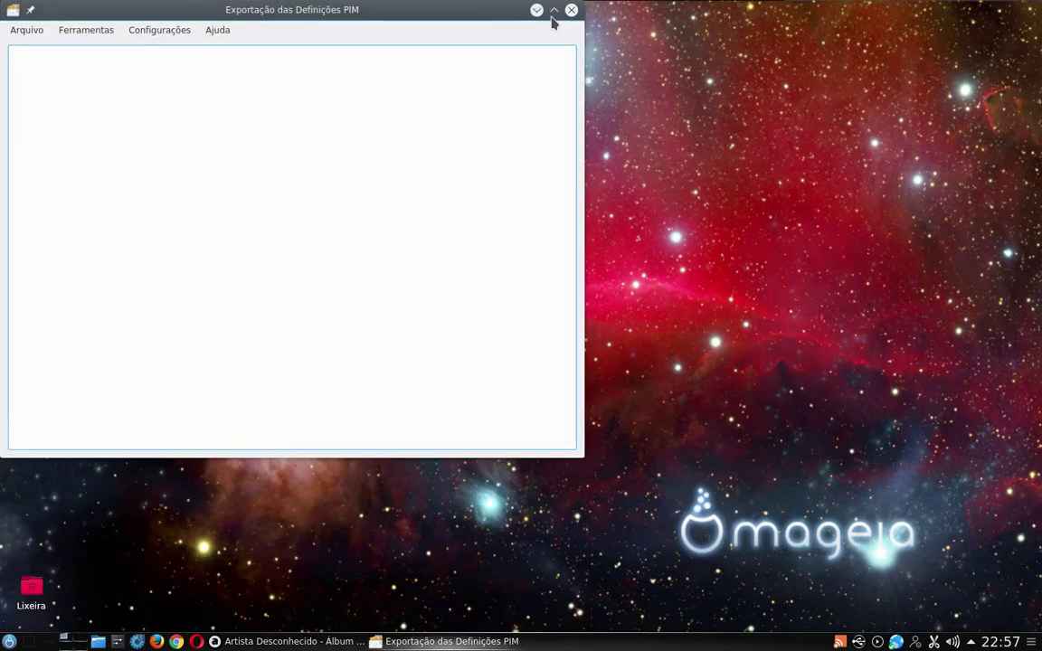
{"action": "left_click", "coordinate": [571, 10]}
Open KAddressBook from the Escritório category, review its version and license in Sobre o KAddressBook, and close the dialog
{"action": "left_click", "coordinate": [9, 642]}
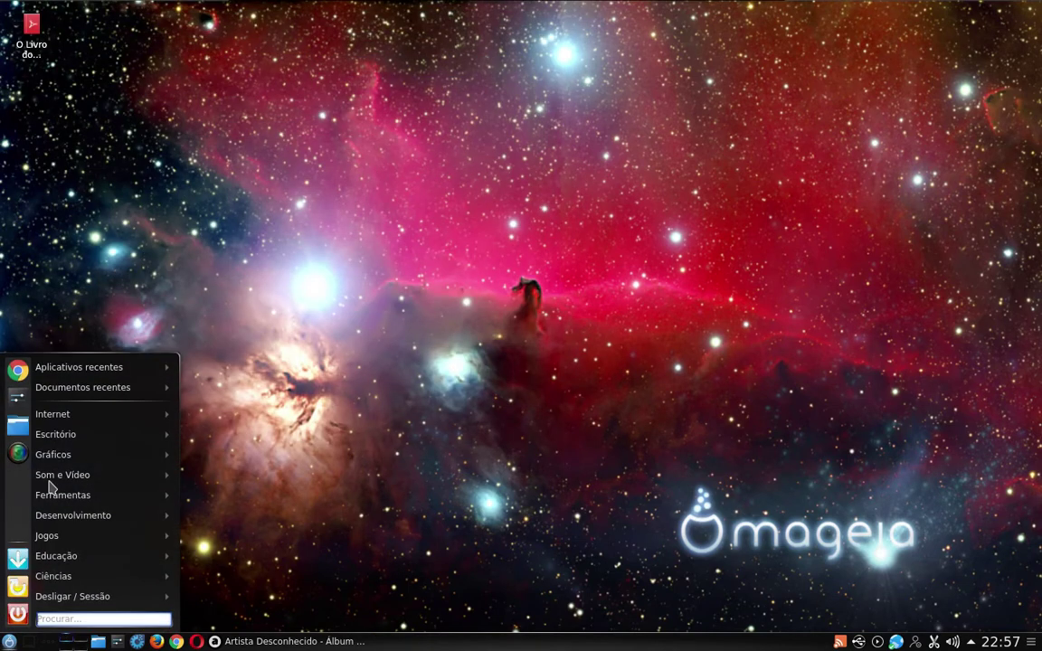
{"action": "mouse_move", "coordinate": [95, 441]}
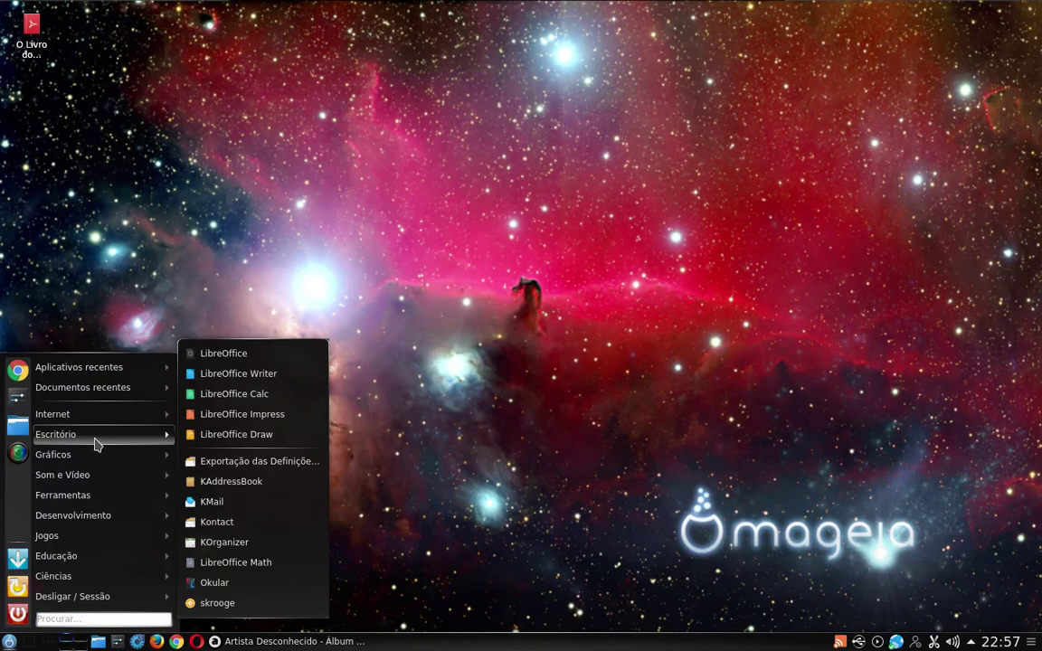
{"action": "left_click", "coordinate": [250, 491]}
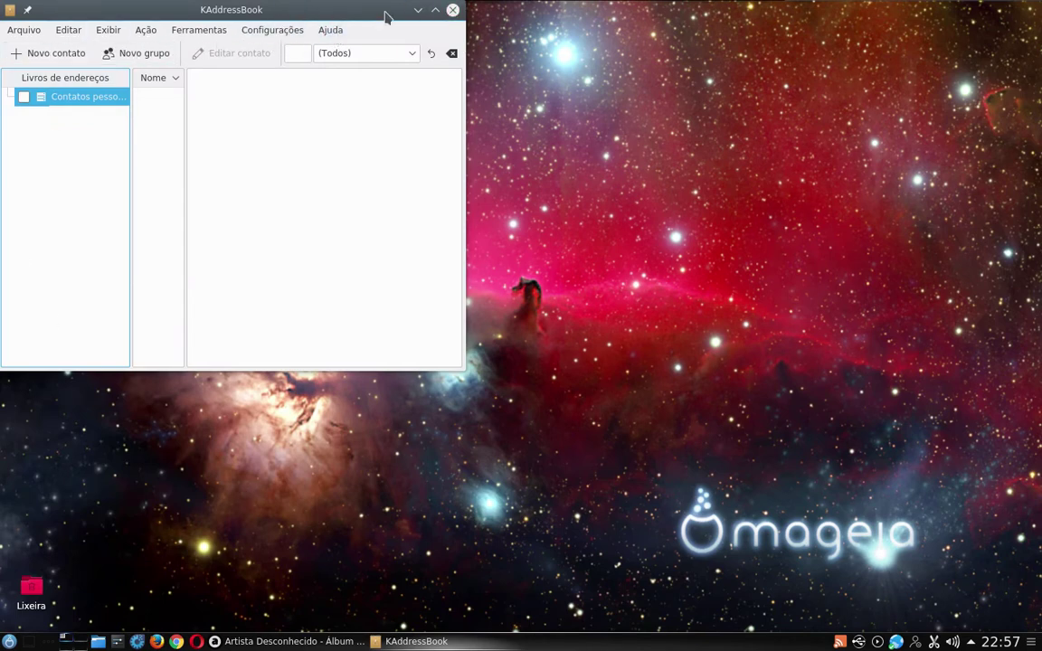
{"action": "left_click", "coordinate": [336, 30]}
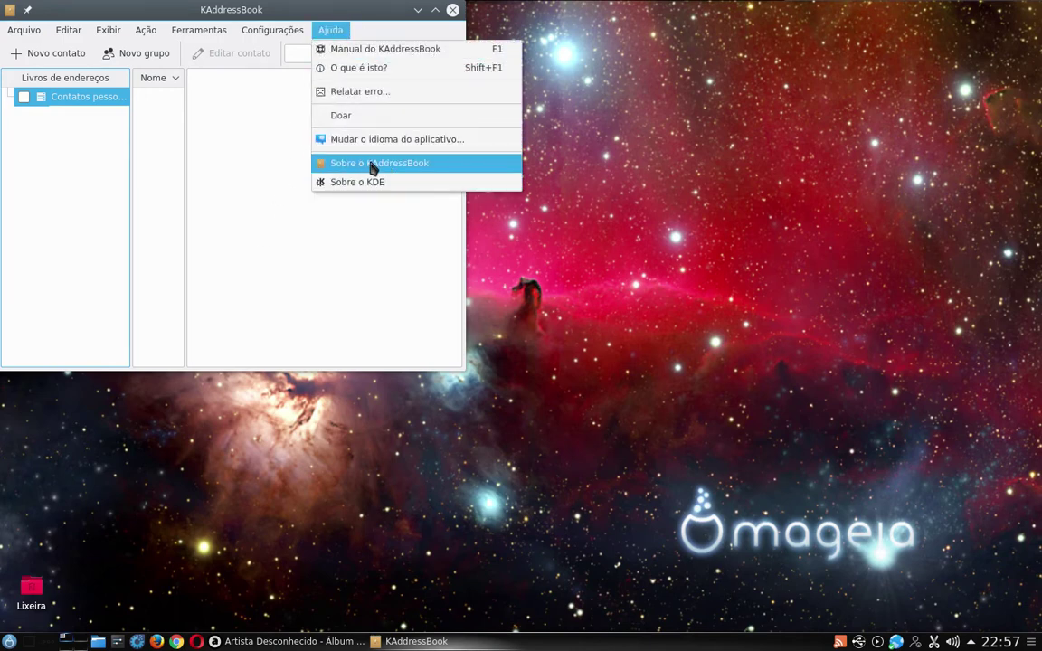
{"action": "left_click", "coordinate": [402, 169]}
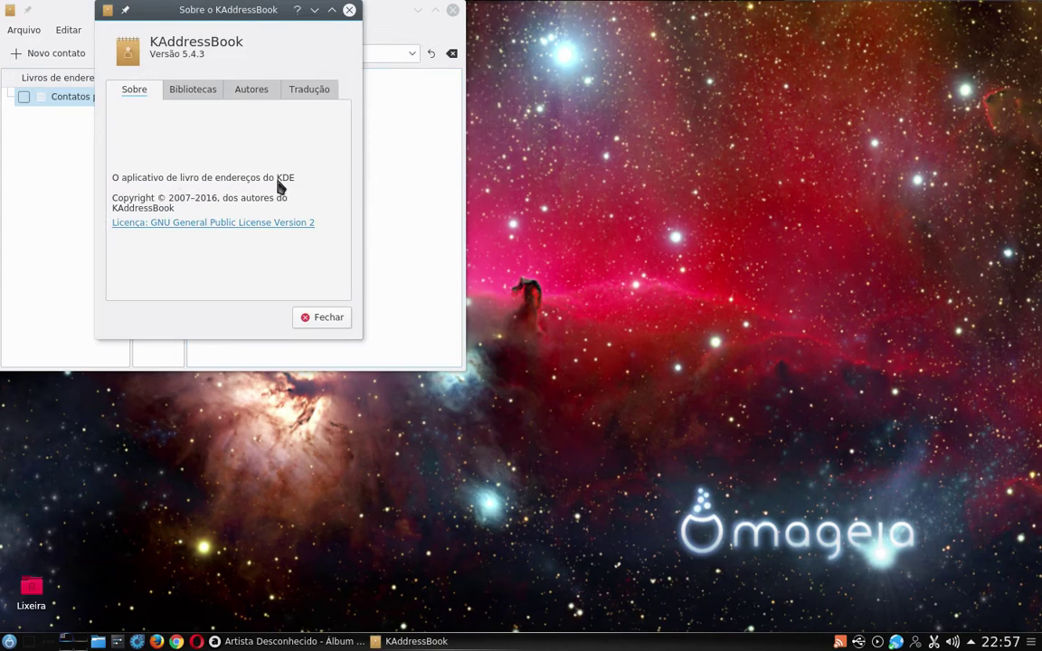
{"action": "left_click", "coordinate": [350, 10]}
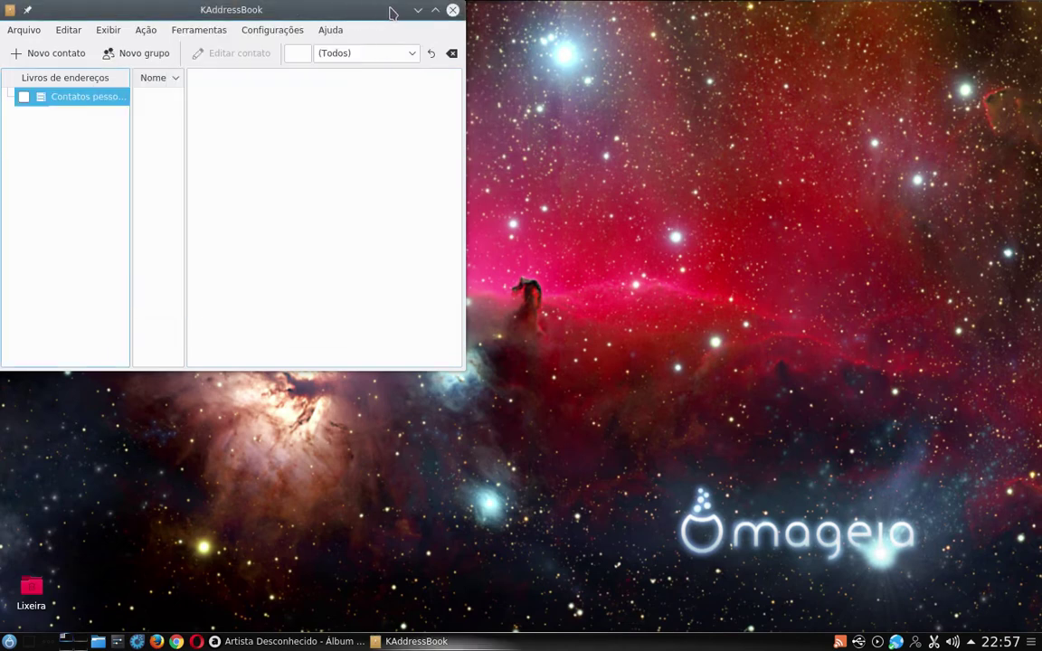
Review the Arquivo commands of KAddressBook, and close the program
{"action": "left_click", "coordinate": [27, 30]}
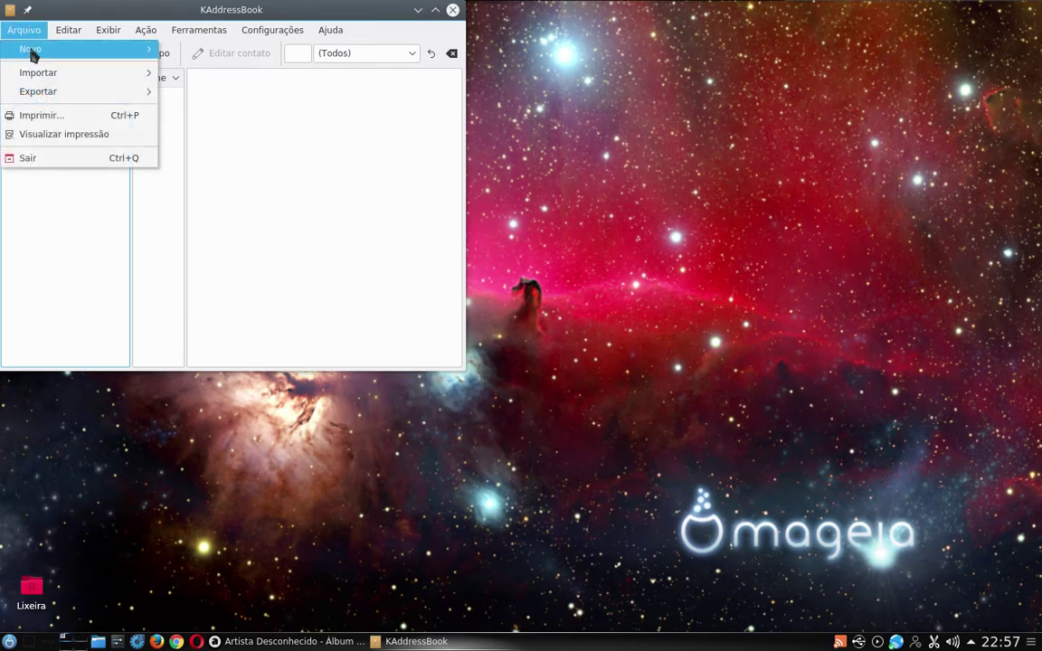
{"action": "mouse_move", "coordinate": [33, 78]}
{"action": "mouse_move", "coordinate": [47, 48]}
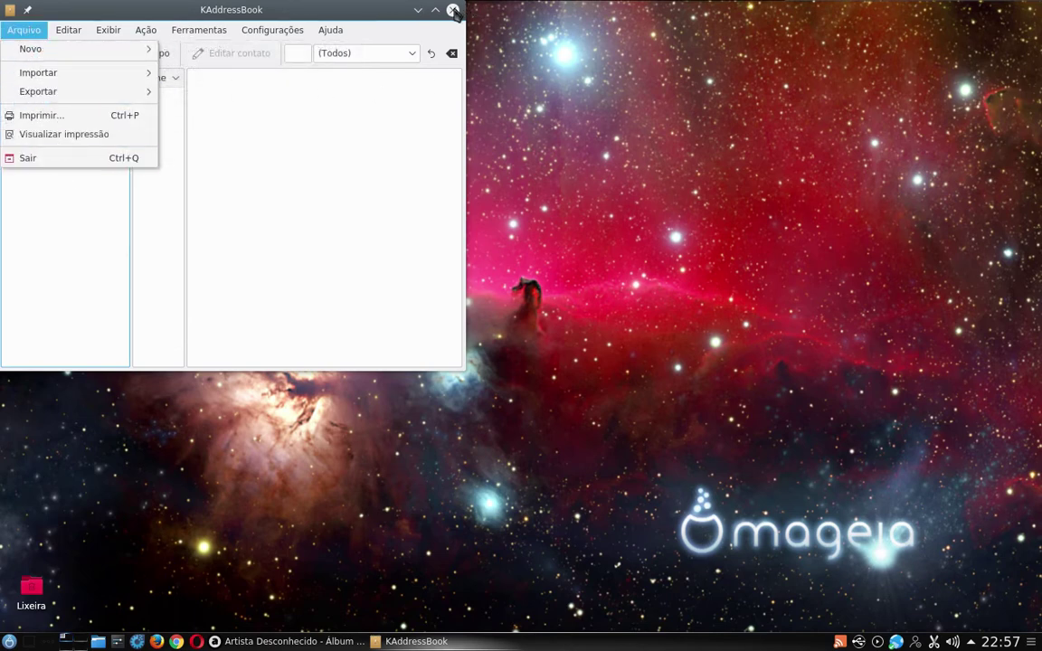
{"action": "left_click", "coordinate": [455, 11]}
{"action": "left_click", "coordinate": [455, 11]}
Open Kontact from the Escritório category and view its Calendário, Contatos and Notas sections
{"action": "left_click", "coordinate": [9, 641]}
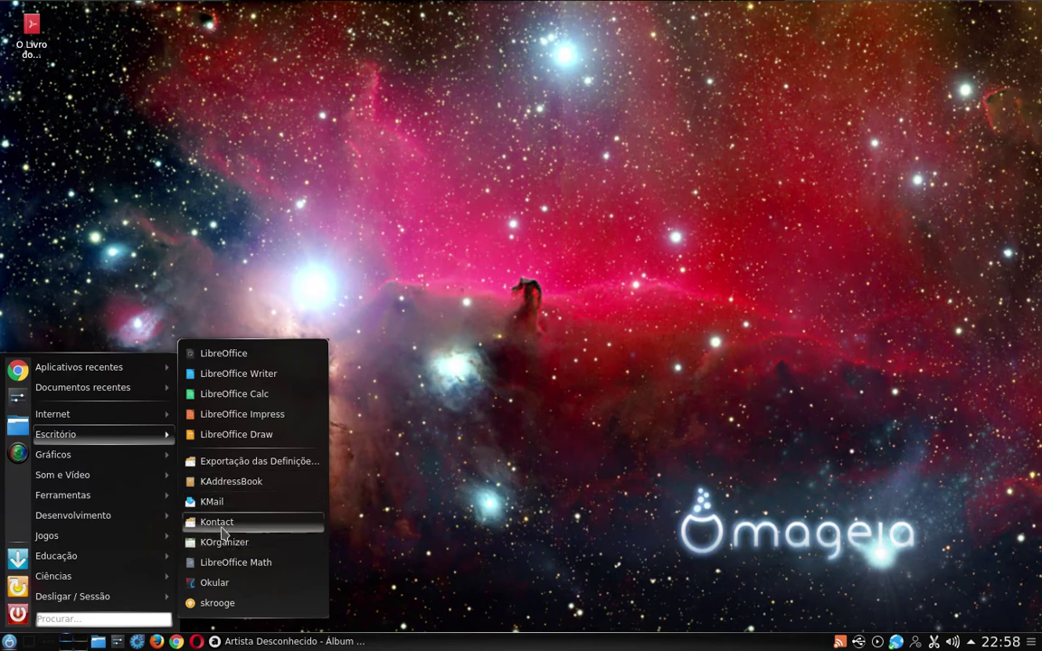
{"action": "left_click", "coordinate": [222, 524]}
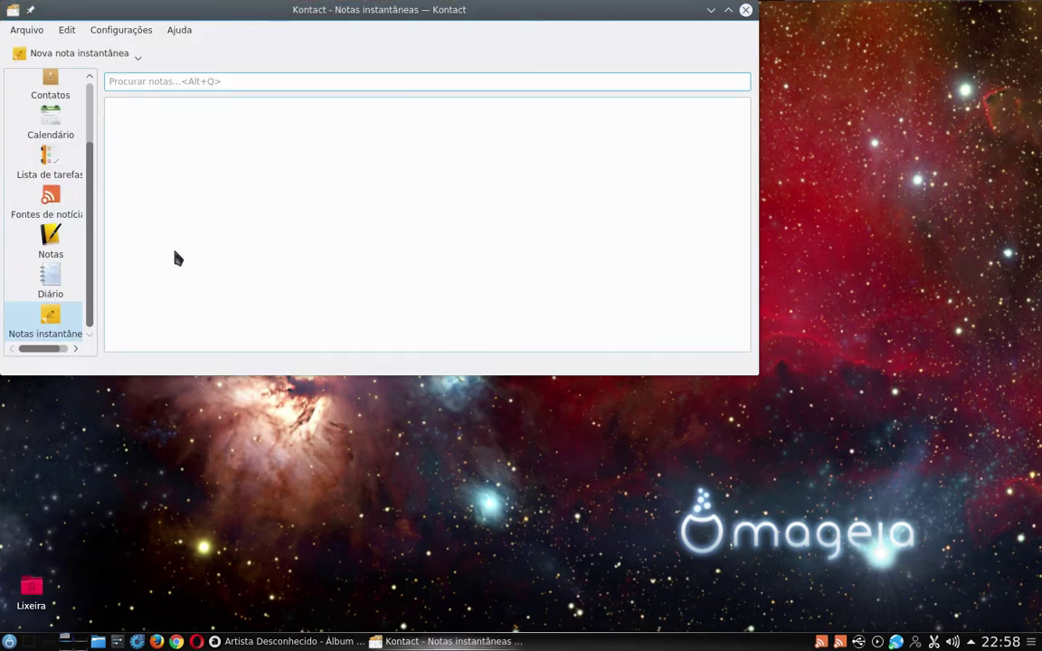
{"action": "scroll", "coordinate": [41, 139], "scroll_direction": "up", "scroll_amount": 2}
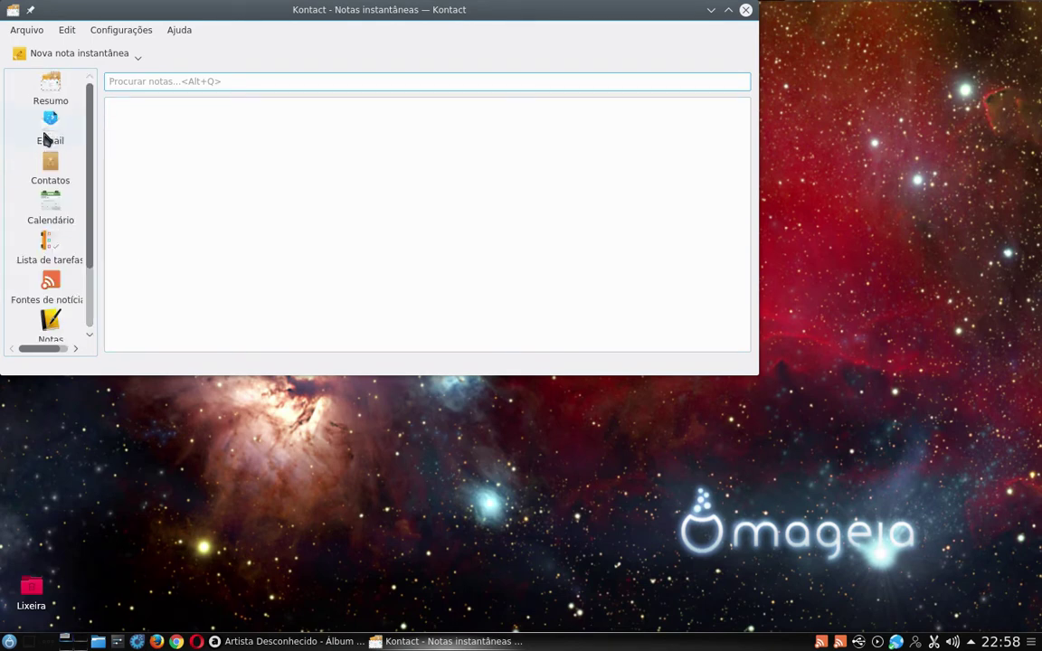
{"action": "left_click", "coordinate": [40, 226]}
{"action": "left_click", "coordinate": [50, 170]}
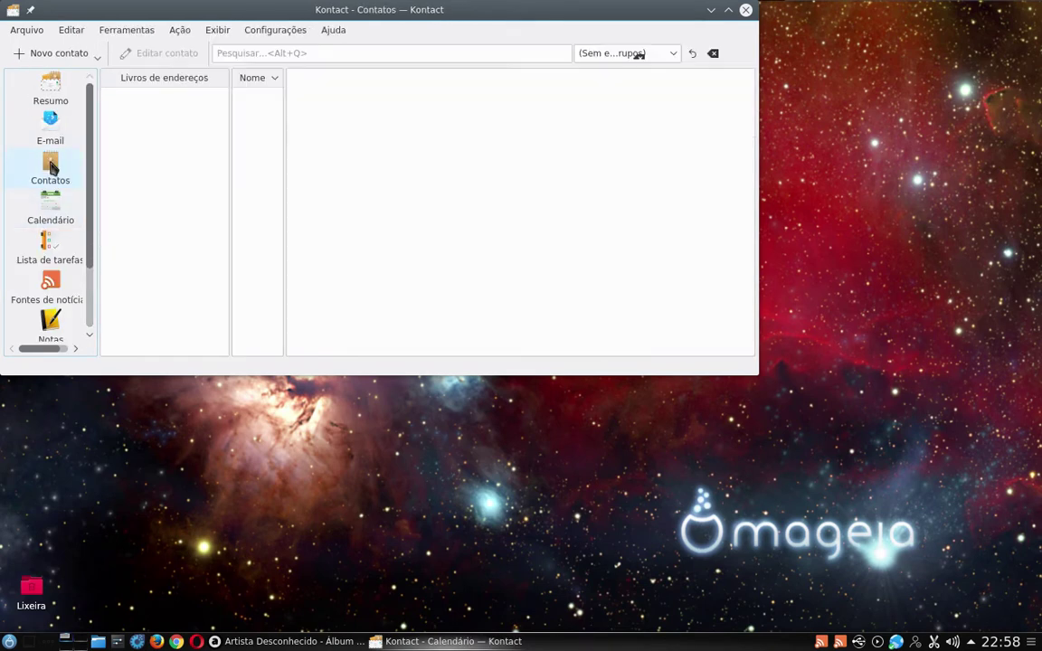
{"action": "scroll", "coordinate": [49, 270], "scroll_direction": "down", "scroll_amount": 2}
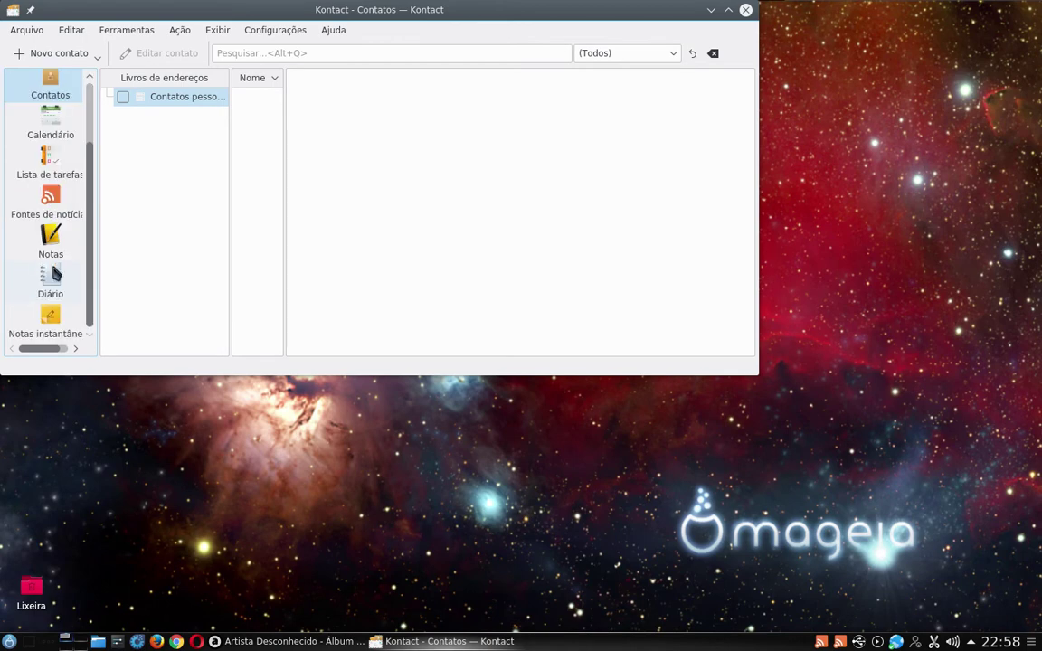
{"action": "left_click", "coordinate": [50, 240]}
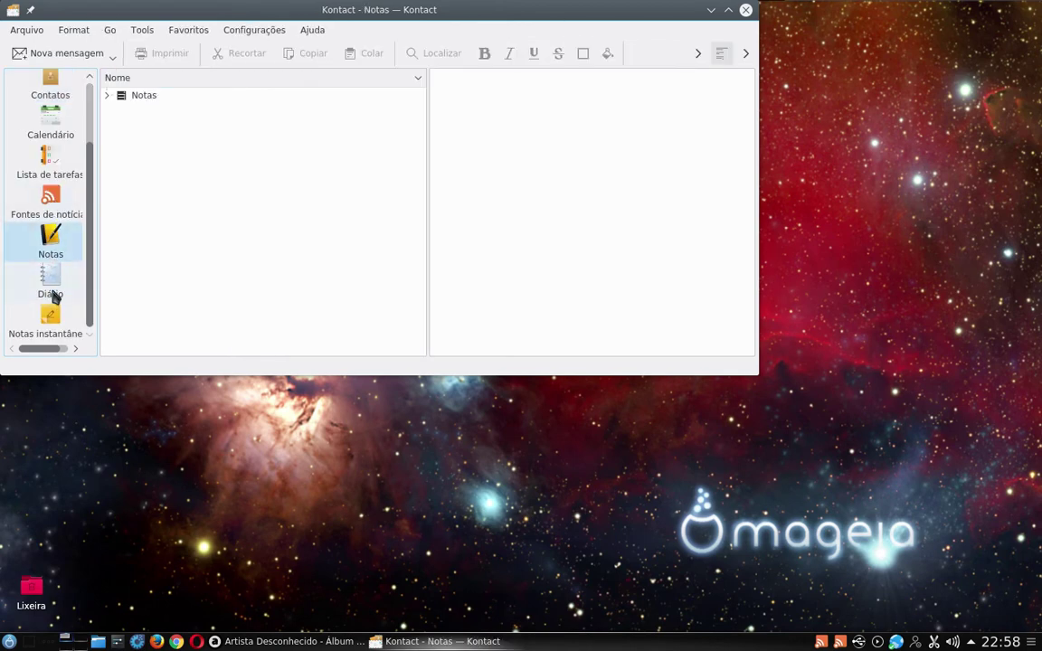
View the Diário section of Kontact, and close the program
{"action": "left_click", "coordinate": [48, 268]}
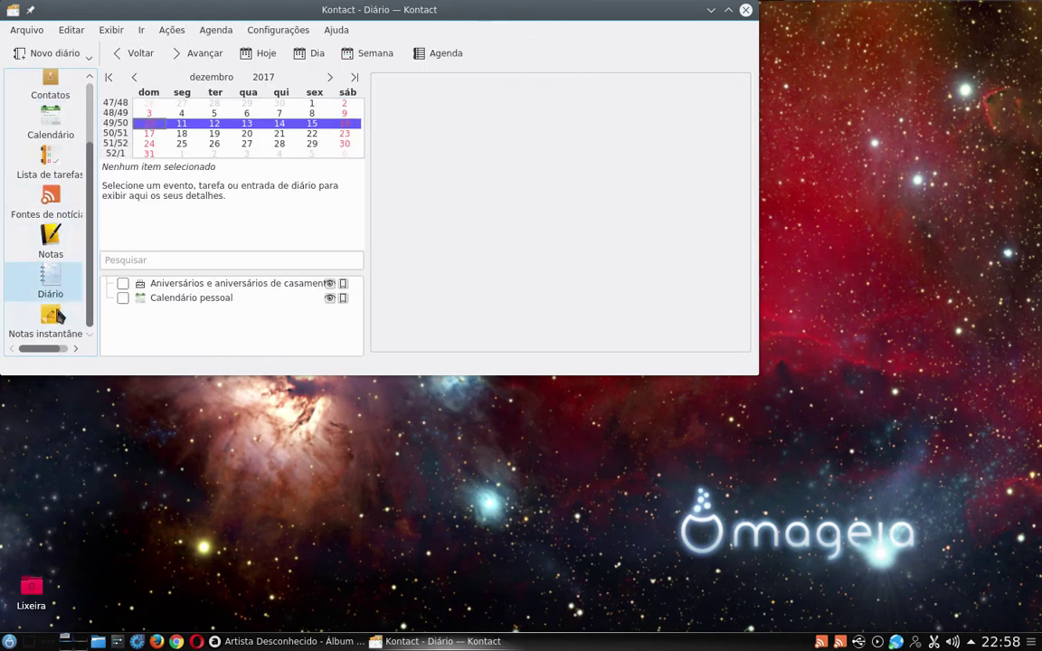
{"action": "left_click", "coordinate": [747, 11]}
Open KOrganizer from the Escritório category, move its window toward the middle of the desktop to view the calendar, and close the program
{"action": "left_click", "coordinate": [9, 642]}
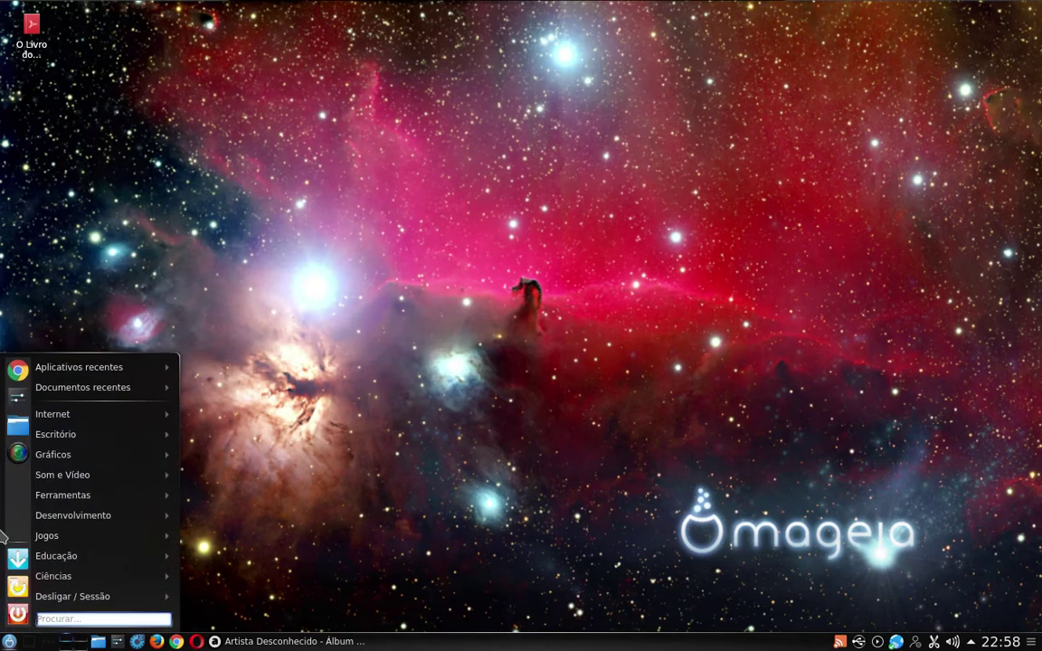
{"action": "mouse_move", "coordinate": [82, 434]}
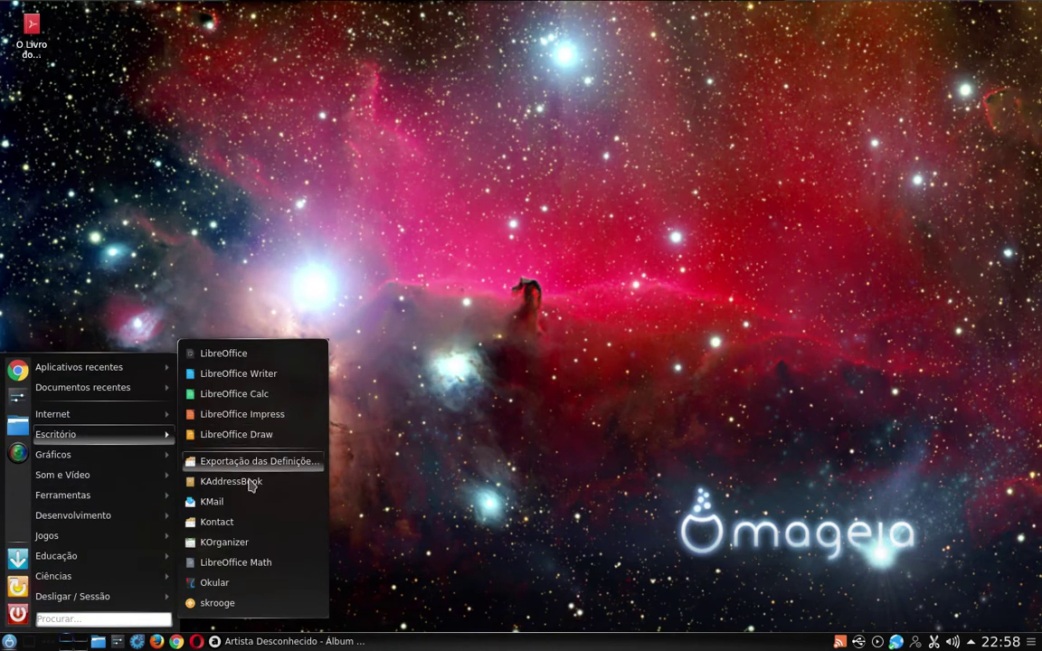
{"action": "left_click", "coordinate": [224, 543]}
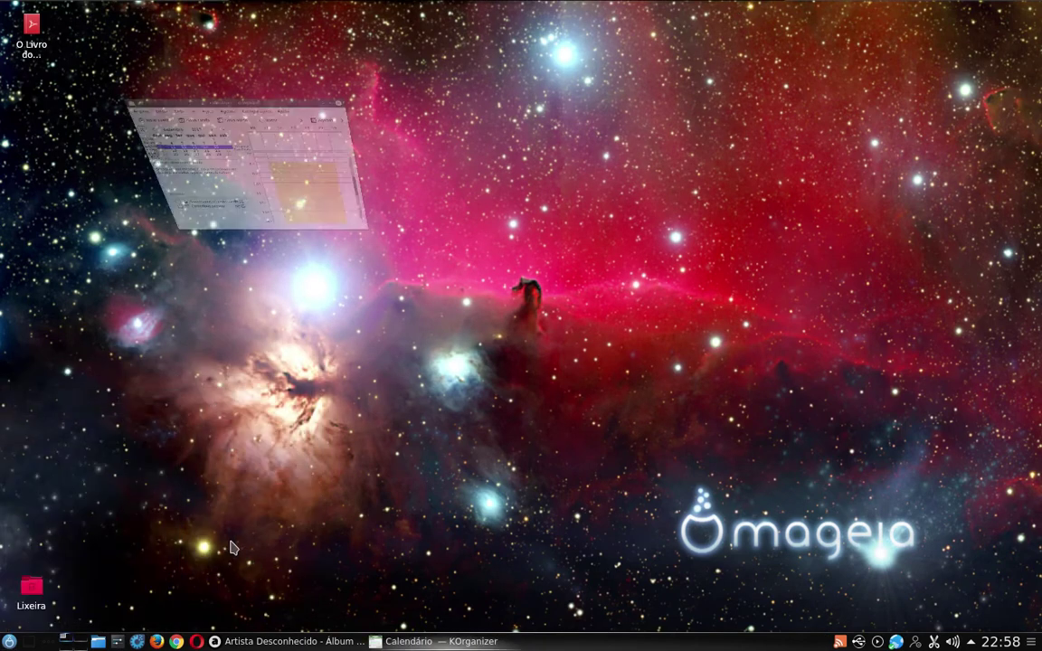
{"action": "left_click_drag", "start_coordinate": [342, 9], "coordinate": [545, 76]}
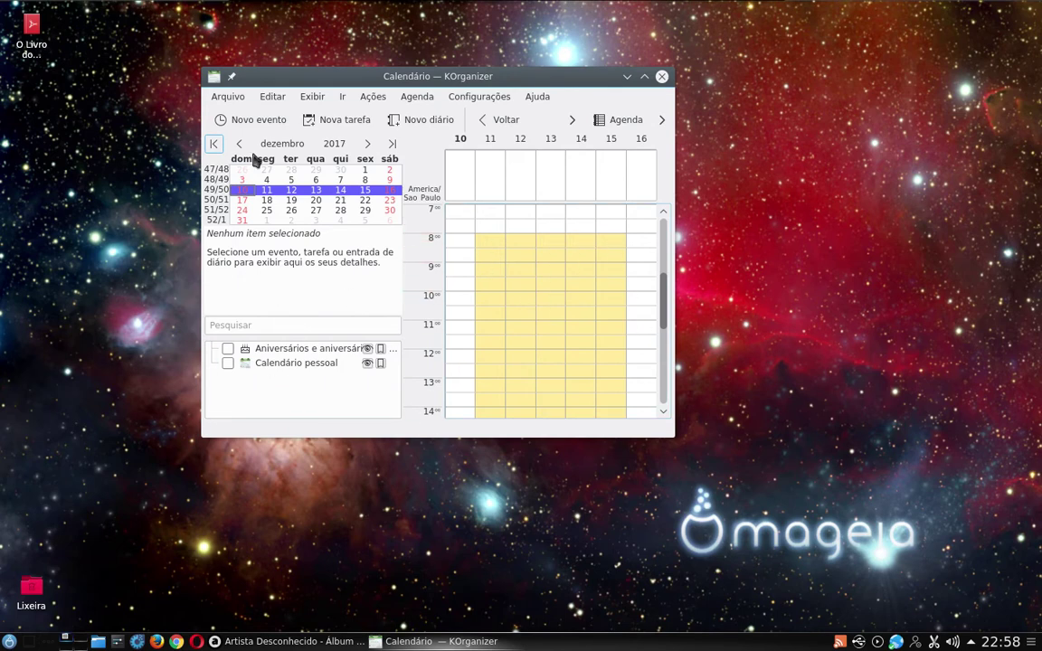
{"action": "left_click", "coordinate": [662, 76]}
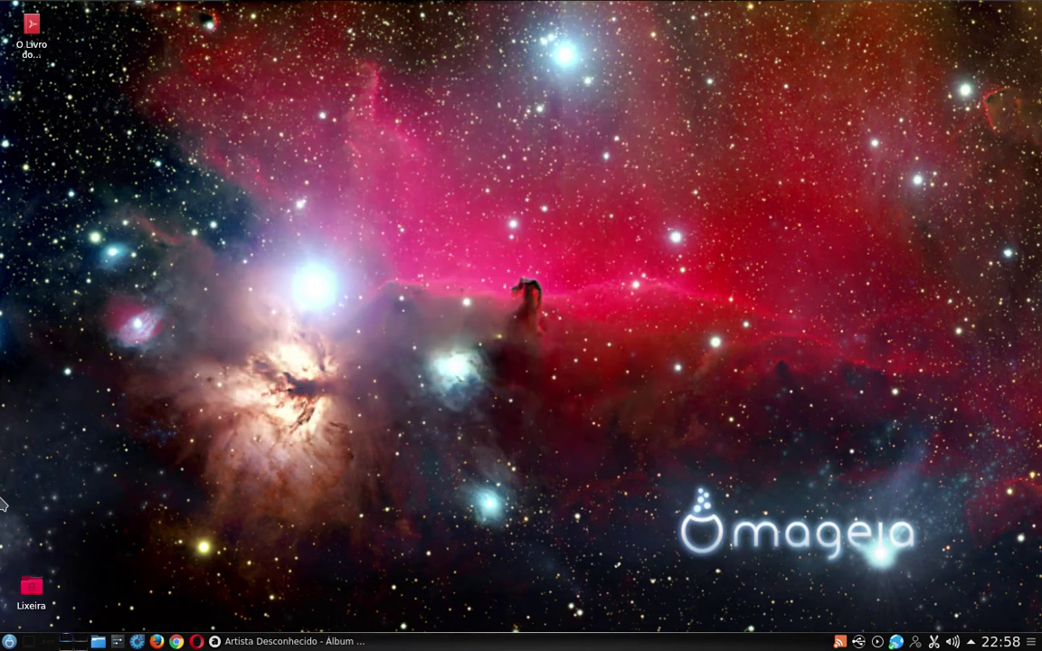
Open Skrooge from the Escritório category, dismiss the Dica do dia dialog, and show the Painel page
{"action": "left_click", "coordinate": [9, 641]}
{"action": "mouse_move", "coordinate": [98, 416]}
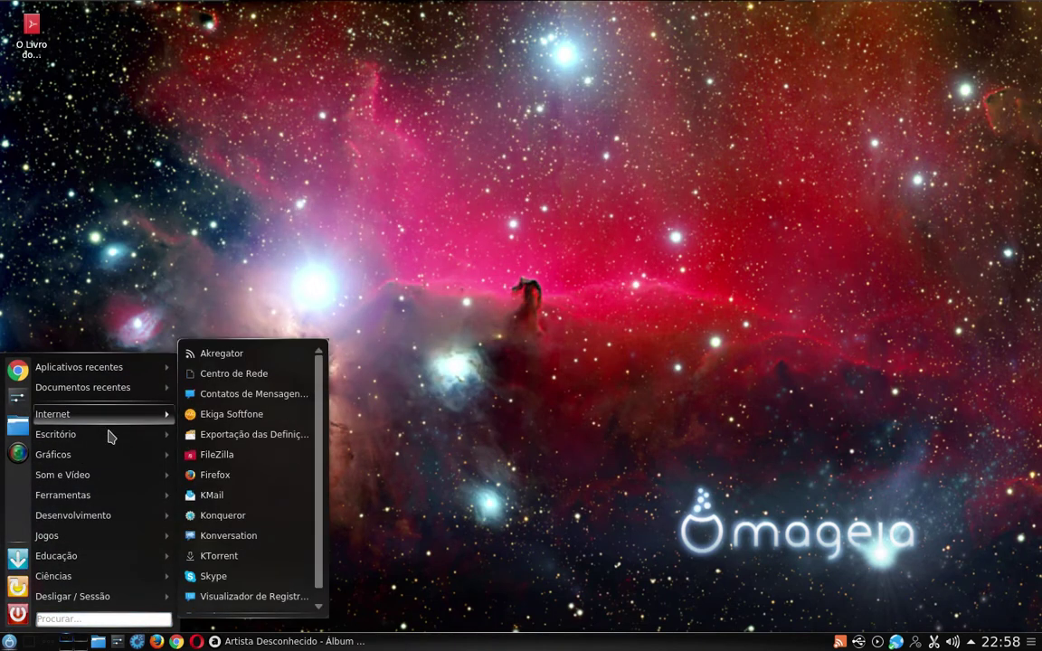
{"action": "mouse_move", "coordinate": [109, 435]}
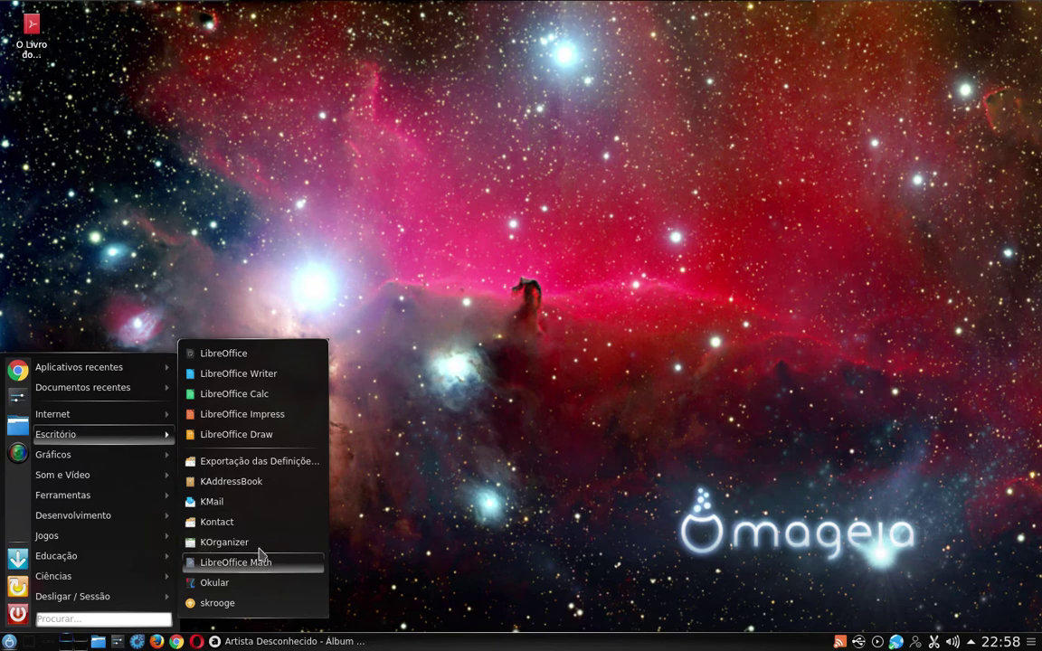
{"action": "left_click", "coordinate": [217, 604]}
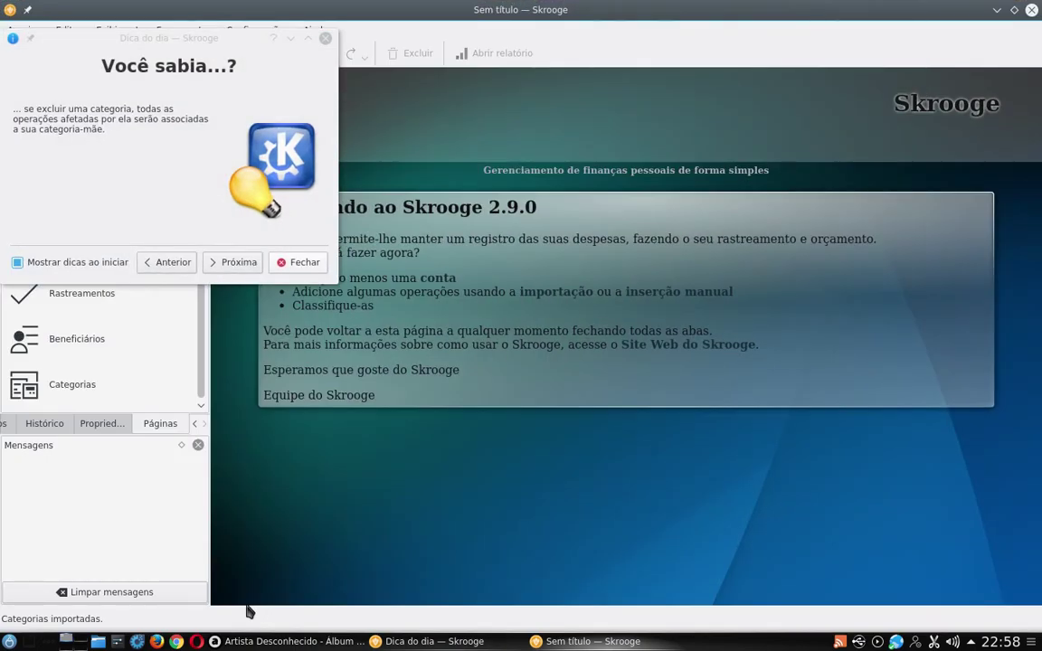
{"action": "left_click", "coordinate": [299, 262]}
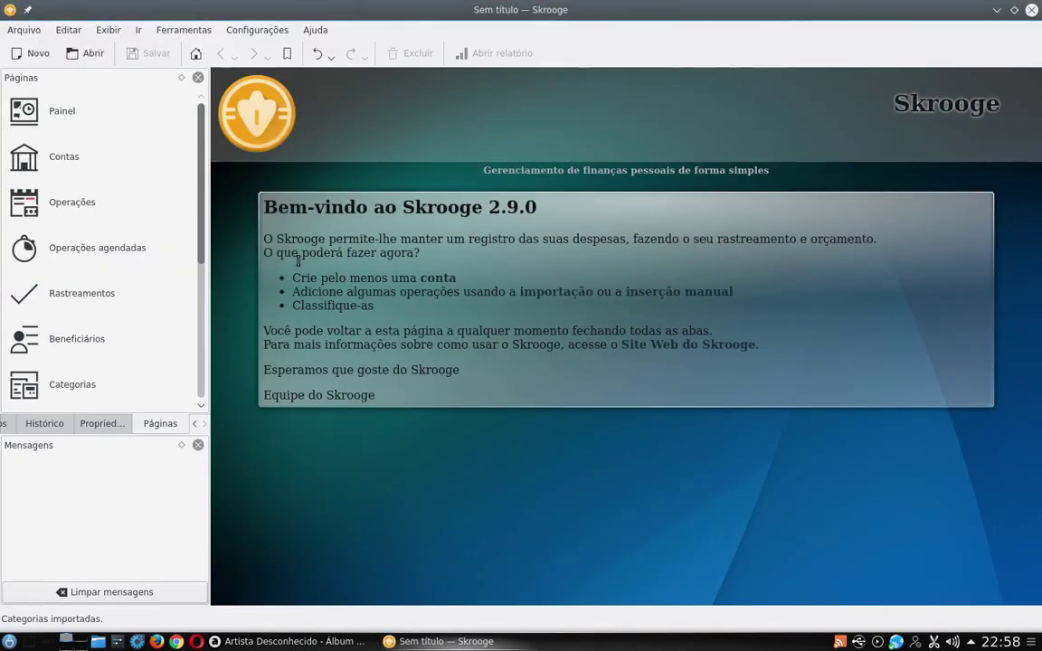
{"action": "left_click", "coordinate": [56, 108]}
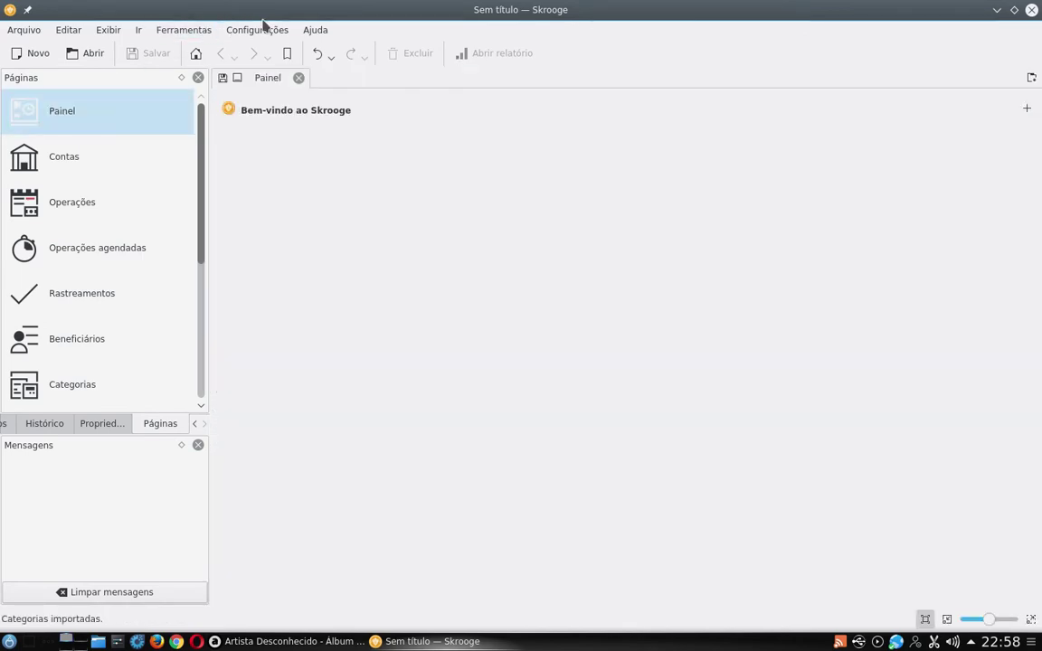
Review Skrooge's version, description and license in Sobre o Skrooge, and close the dialog
{"action": "left_click", "coordinate": [317, 29]}
{"action": "left_click", "coordinate": [355, 190]}
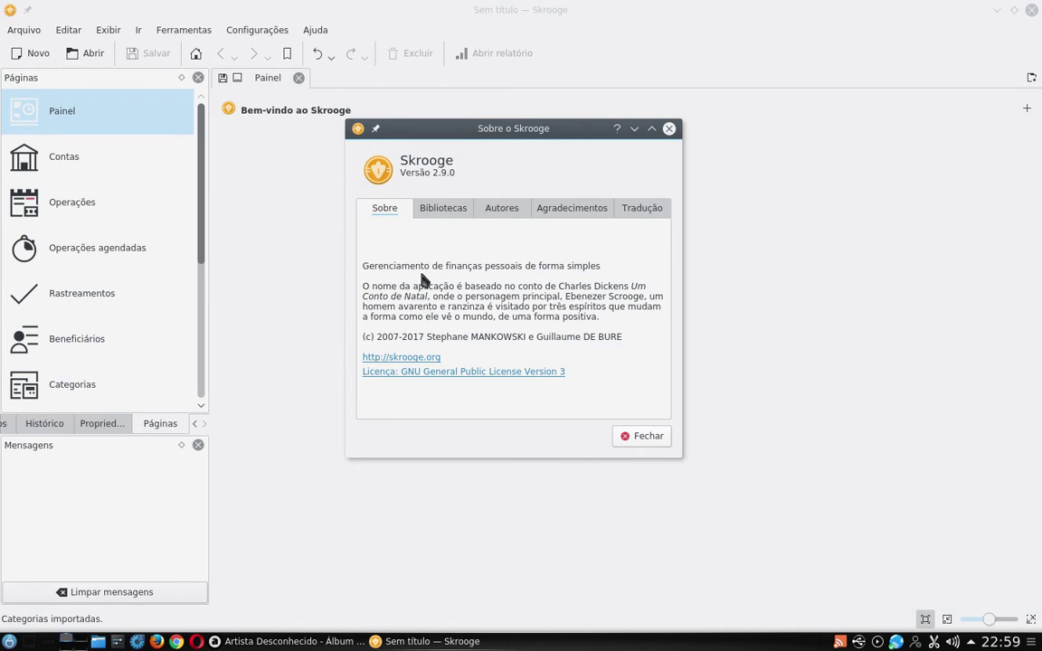
{"action": "left_click", "coordinate": [669, 129]}
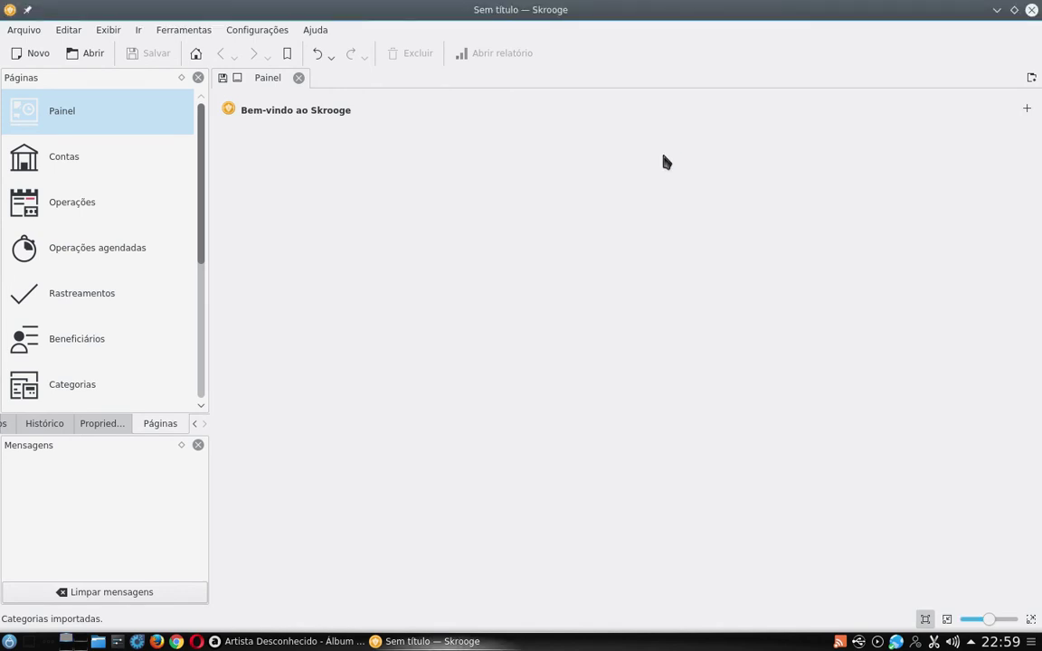
View Skrooge's Contas, Operações, Operações agendadas and Rastreamentos pages in turn
{"action": "left_click", "coordinate": [62, 172]}
{"action": "left_click", "coordinate": [69, 199]}
{"action": "left_click", "coordinate": [77, 249]}
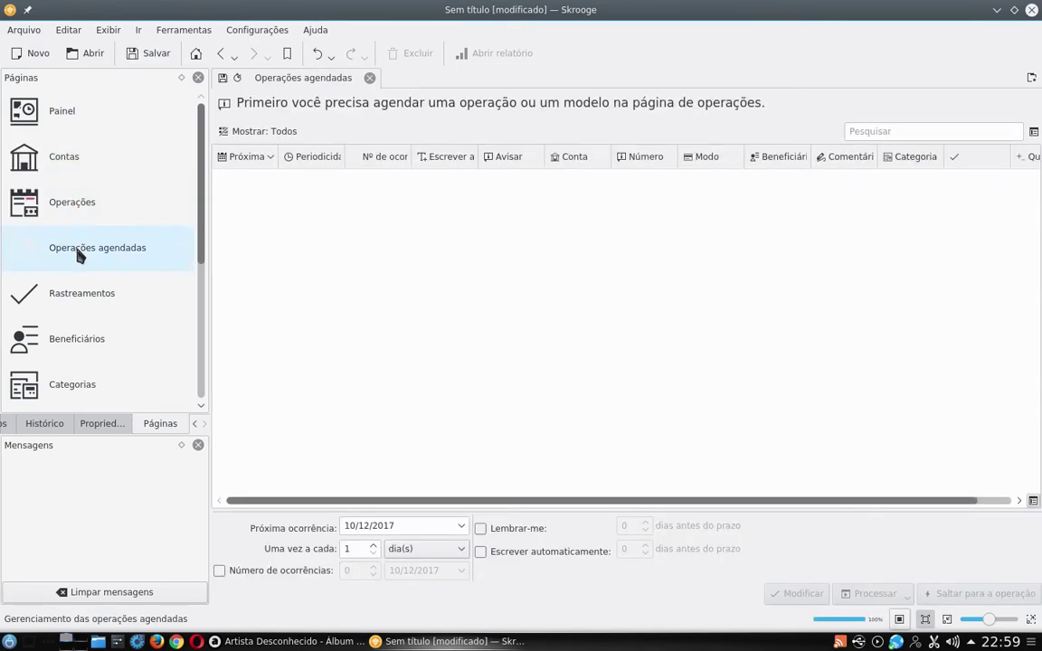
{"action": "left_click", "coordinate": [104, 293]}
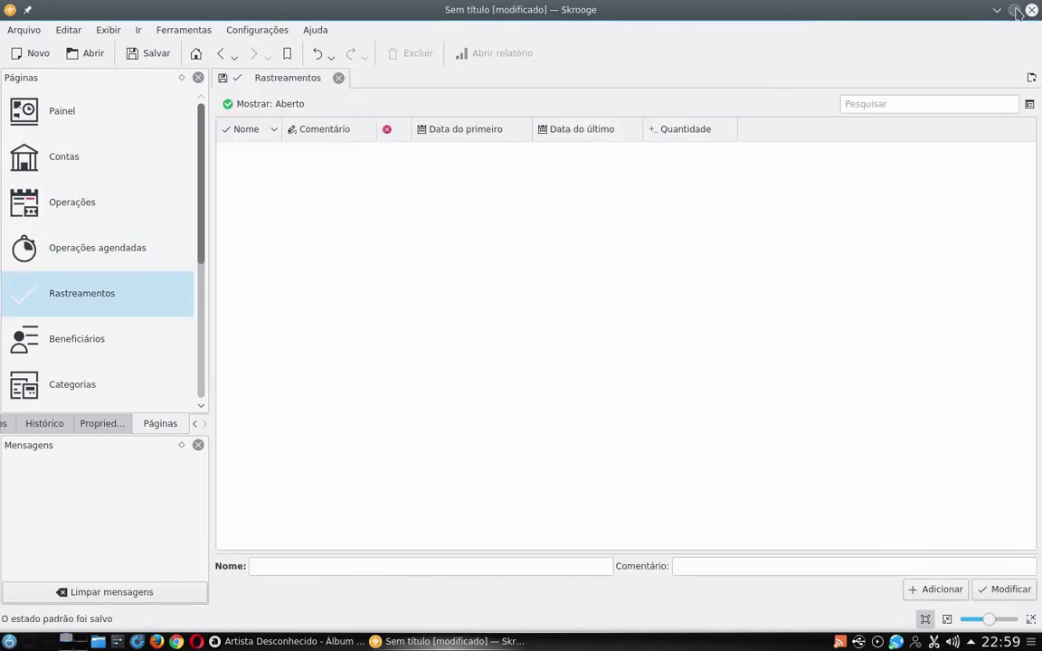
Restore the maximized Skrooge window and widen it so the page list and the Rastreamentos table both fit
{"action": "left_click", "coordinate": [1015, 10]}
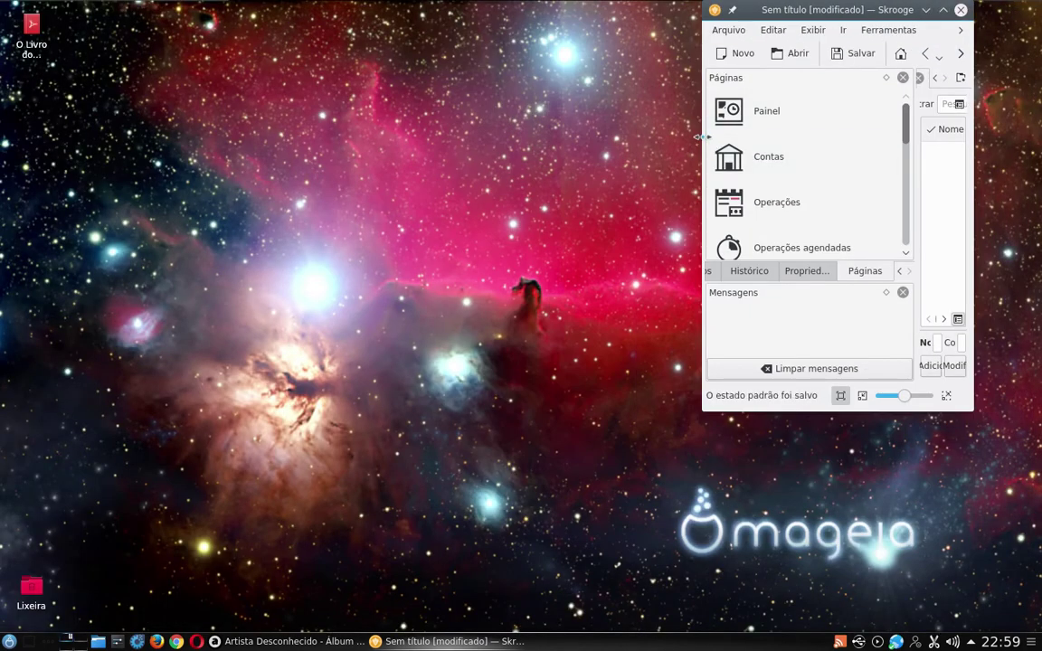
{"action": "left_click_drag", "start_coordinate": [702, 137], "coordinate": [251, 137]}
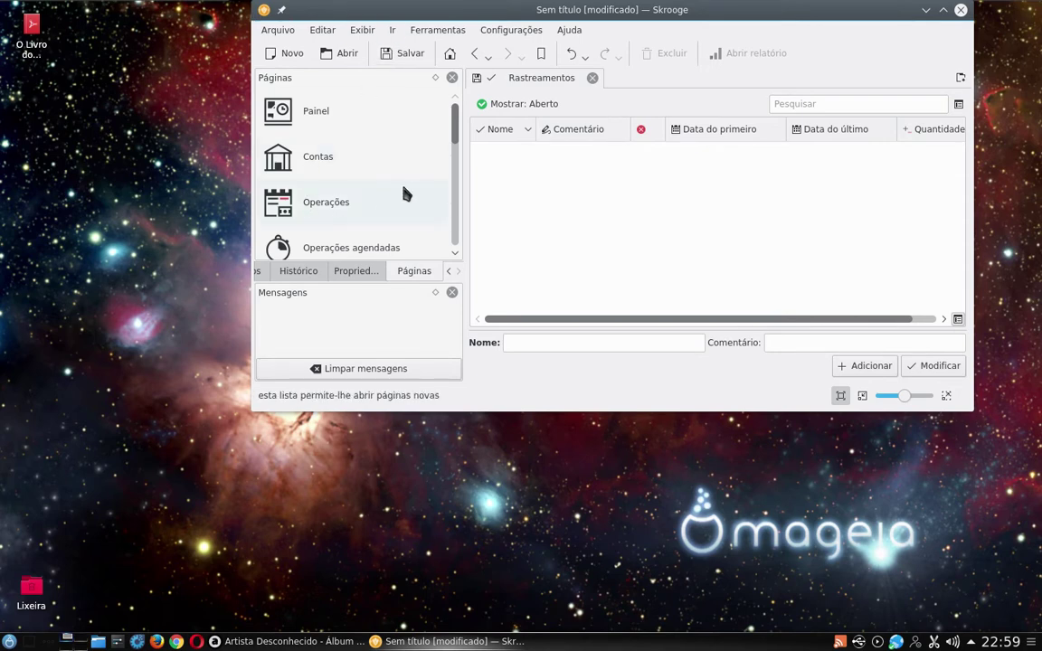
Look through the whole Páginas list of Skrooge, from Painel down to Simulações
{"action": "scroll", "coordinate": [404, 196], "scroll_direction": "down", "scroll_amount": 3}
{"action": "scroll", "coordinate": [354, 217], "scroll_direction": "up", "scroll_amount": 3}
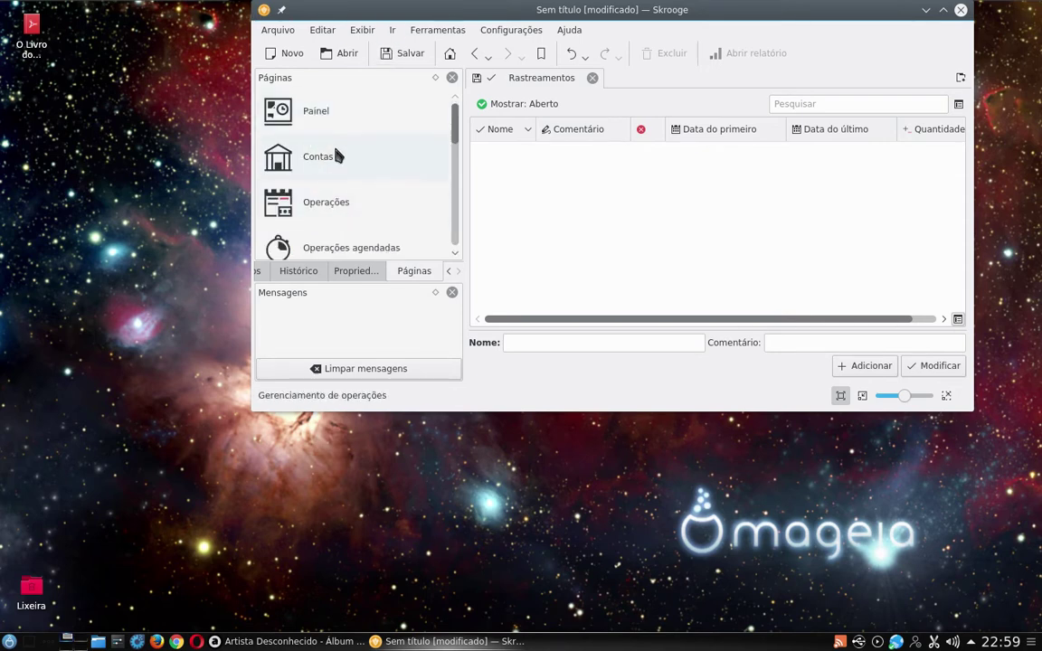
{"action": "scroll", "coordinate": [354, 172], "scroll_direction": "down", "scroll_amount": 3}
{"action": "scroll", "coordinate": [354, 209], "scroll_direction": "up", "scroll_amount": 3}
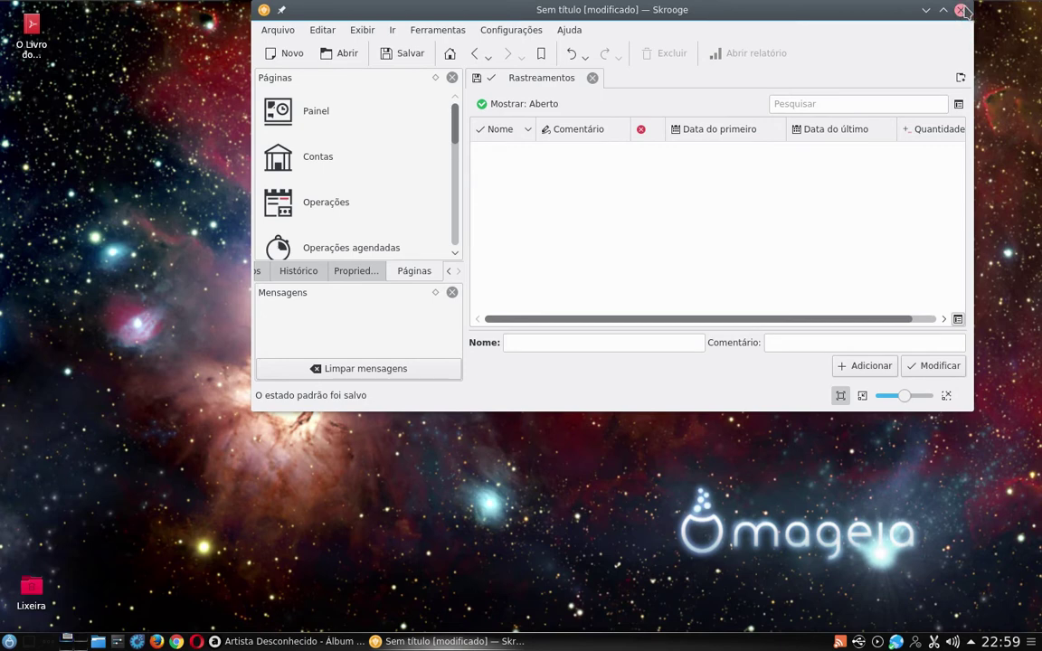
{"action": "scroll", "coordinate": [309, 206], "scroll_direction": "down", "scroll_amount": 3}
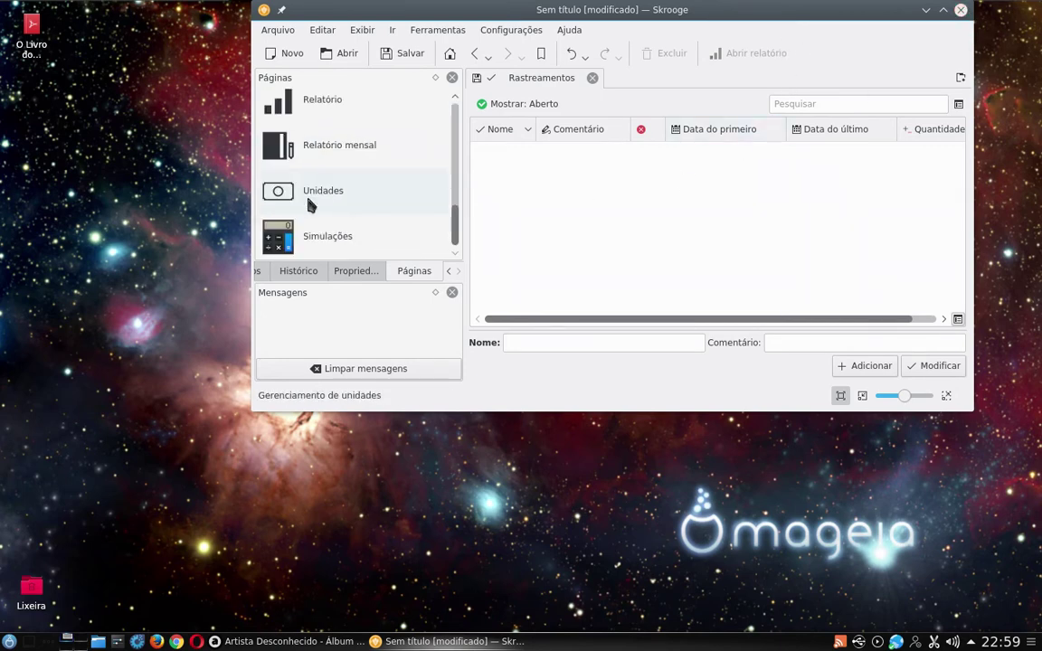
{"action": "scroll", "coordinate": [311, 208], "scroll_direction": "up", "scroll_amount": 3}
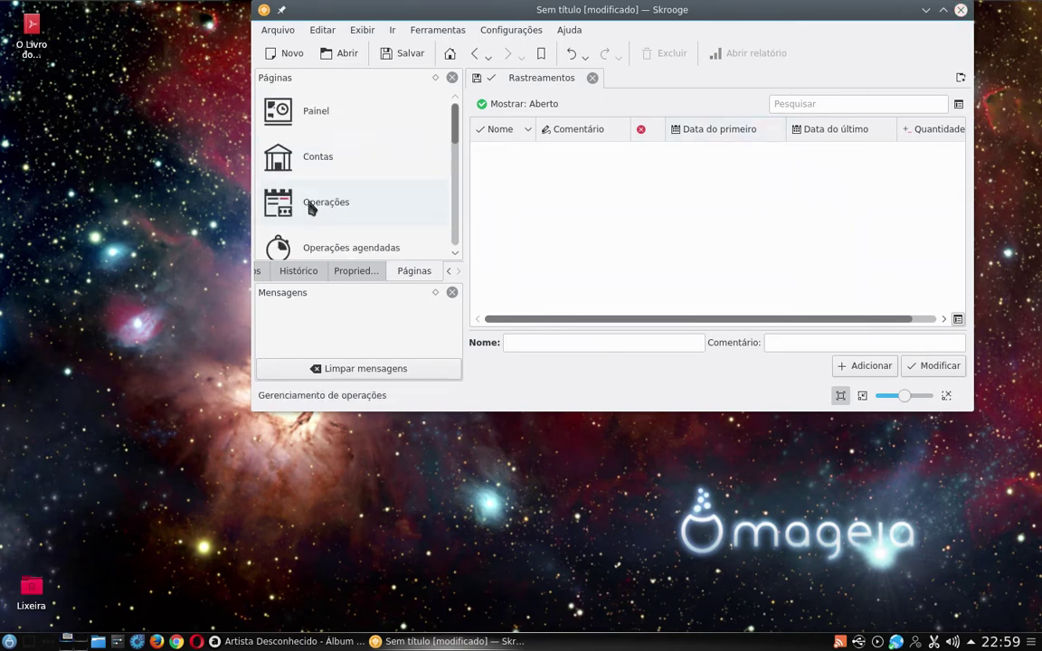
Close Skrooge without saving the modified document and launch digiKam from the graphics applications
{"action": "left_click", "coordinate": [962, 11]}
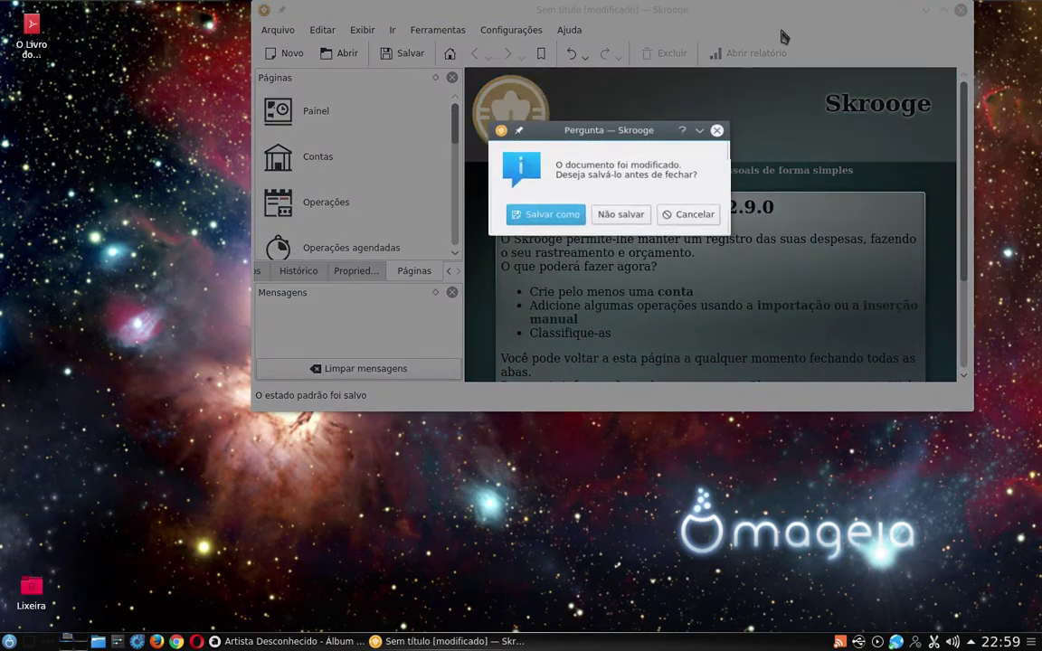
{"action": "left_click", "coordinate": [615, 226]}
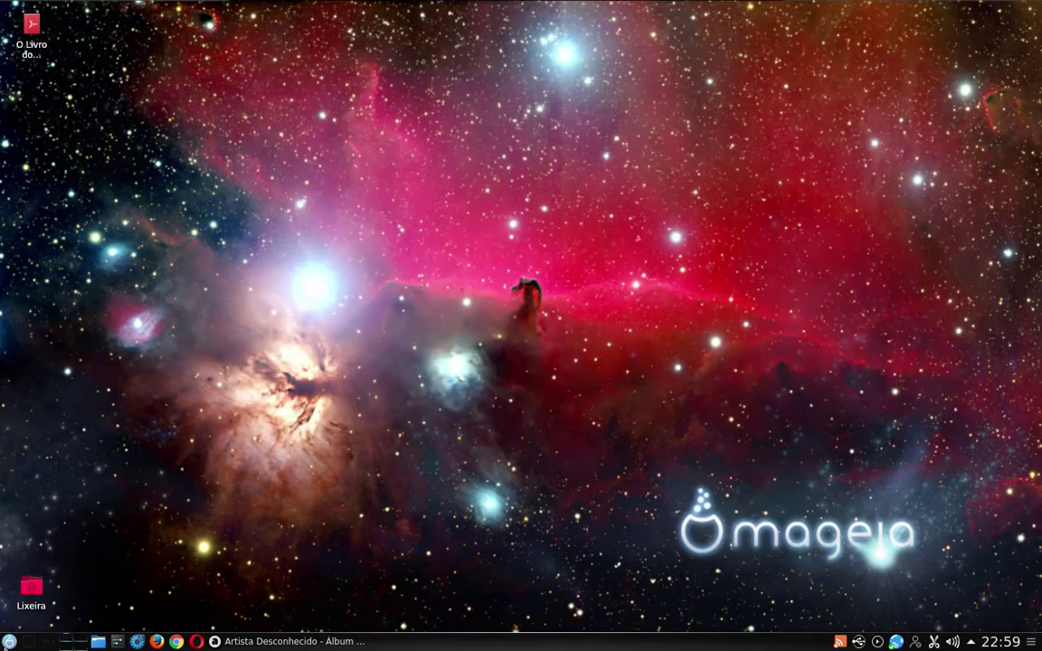
{"action": "left_click", "coordinate": [9, 641]}
{"action": "mouse_move", "coordinate": [87, 436]}
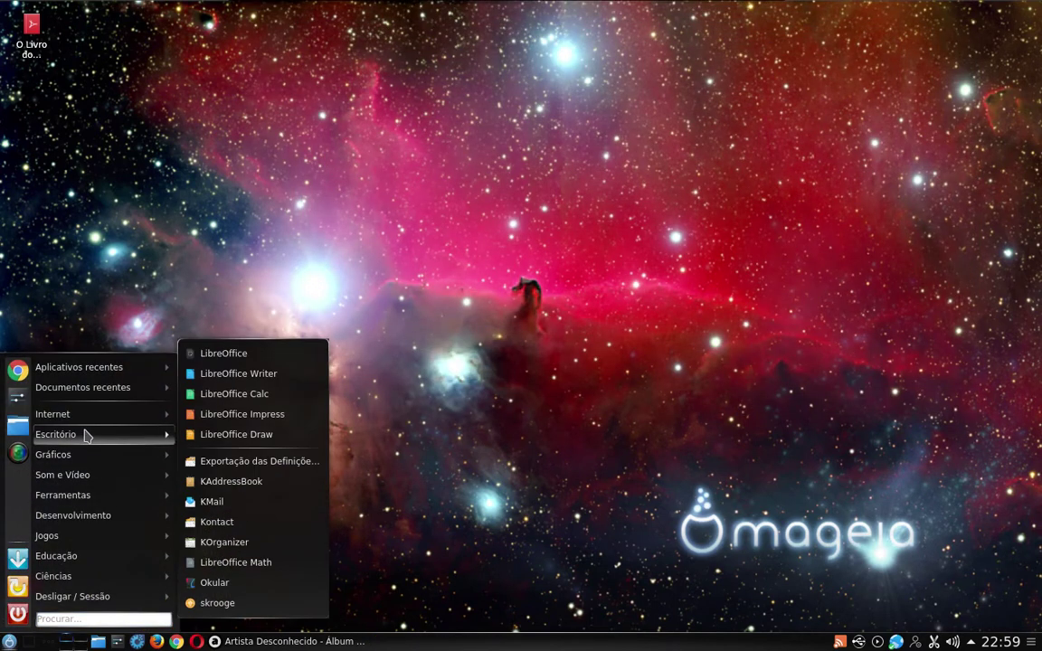
{"action": "mouse_move", "coordinate": [88, 457]}
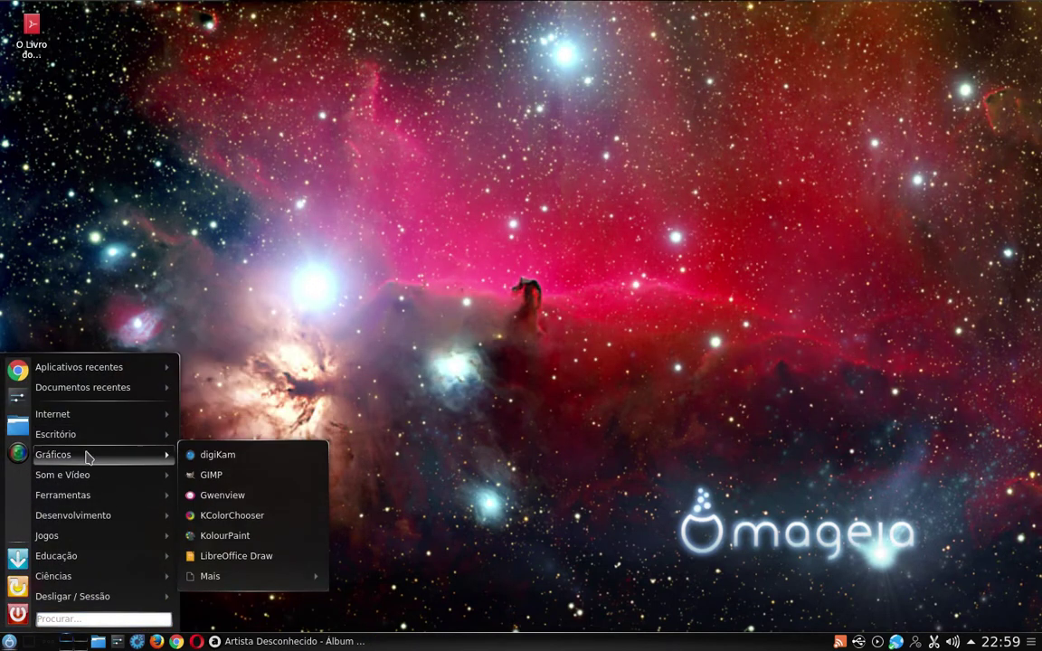
{"action": "left_click", "coordinate": [217, 455]}
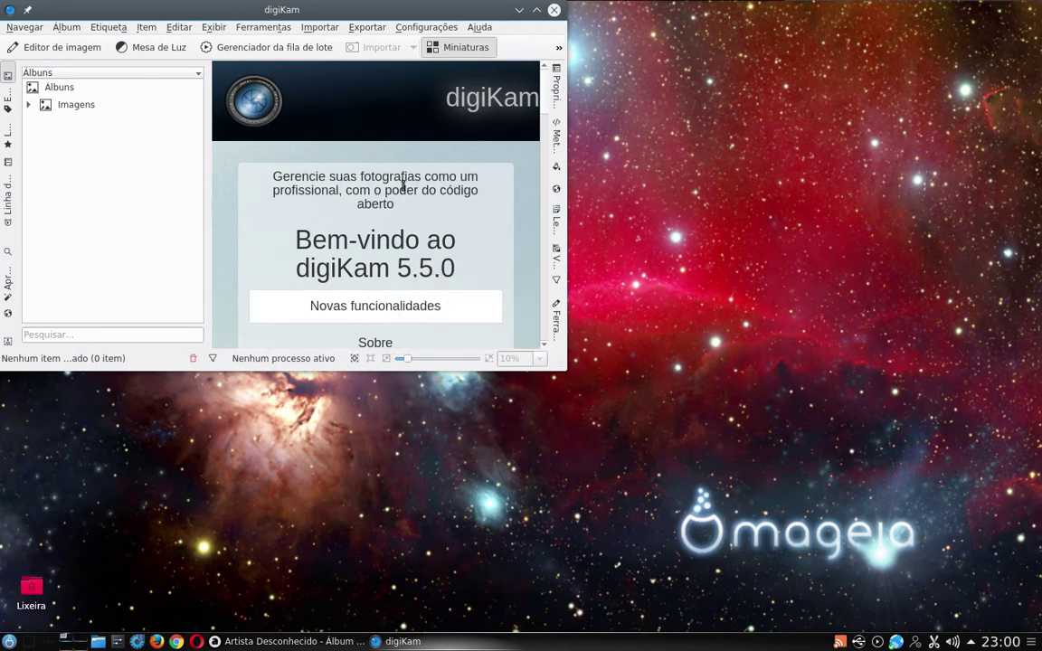
Read through the new features listed on digiKam's welcome page and close digiKam
{"action": "scroll", "coordinate": [358, 256], "scroll_direction": "down", "scroll_amount": 10}
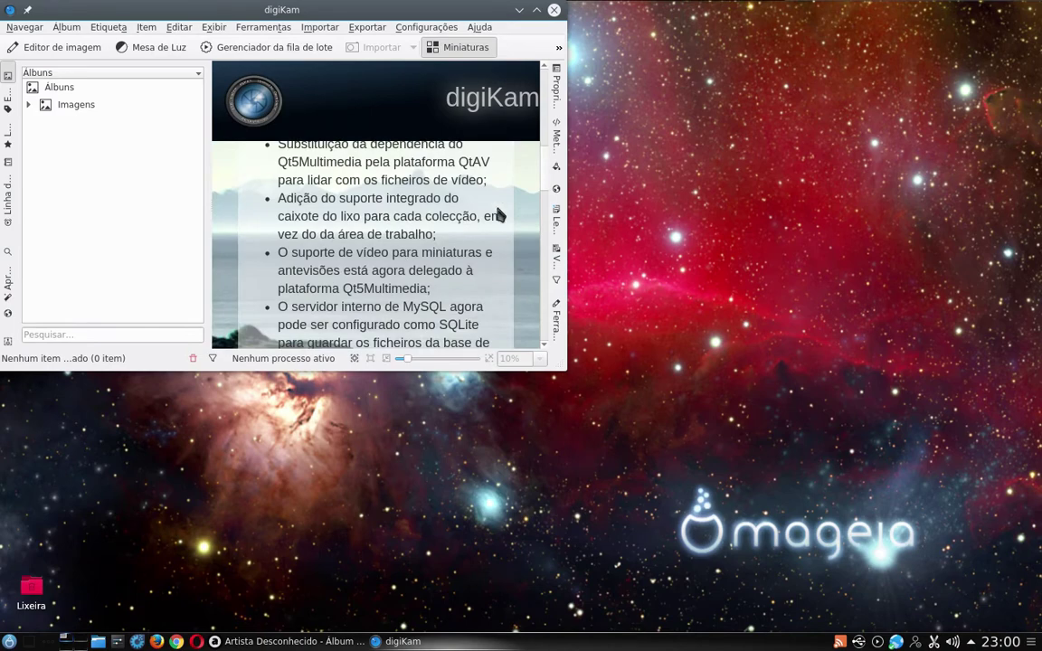
{"action": "scroll", "coordinate": [455, 248], "scroll_direction": "down", "scroll_amount": 5}
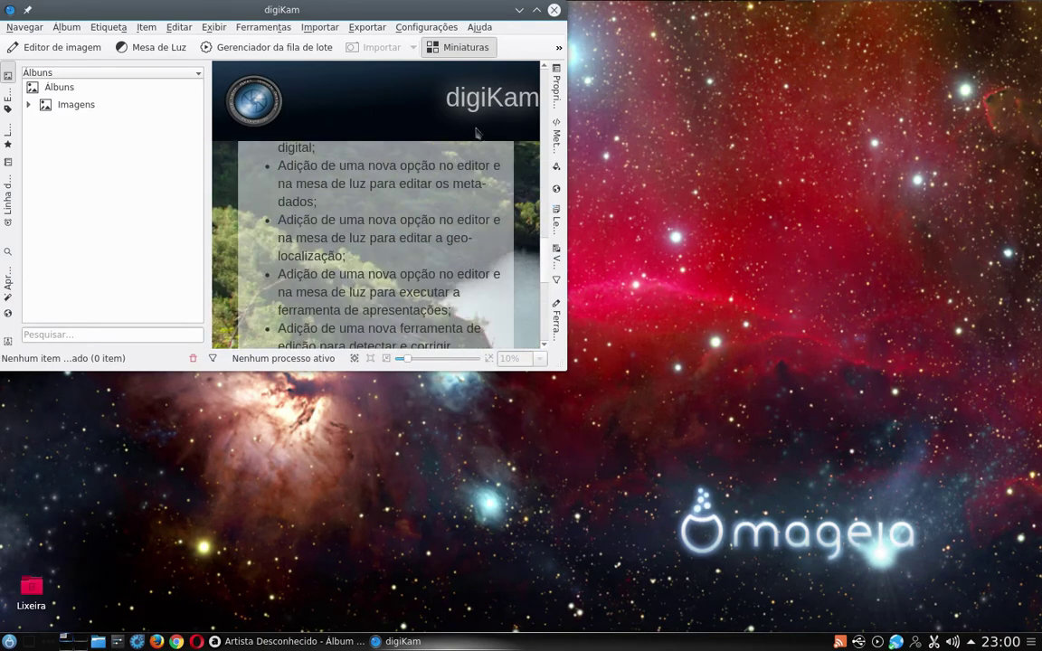
{"action": "left_click", "coordinate": [554, 11]}
Launch GIMP from the graphics applications, view its windows and close it
{"action": "left_click", "coordinate": [9, 641]}
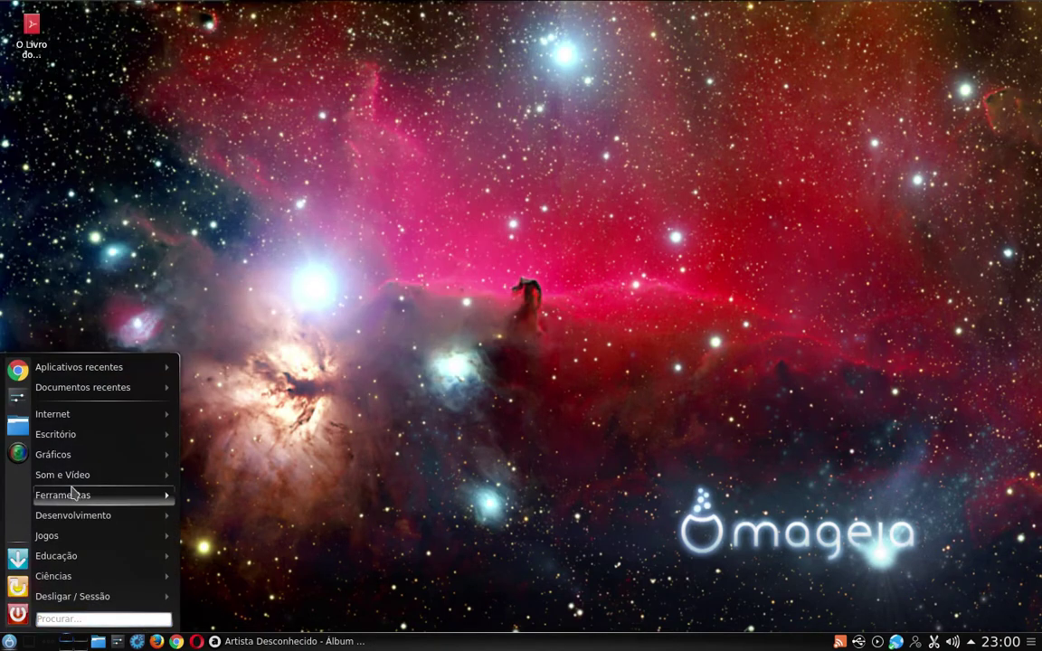
{"action": "mouse_move", "coordinate": [77, 475]}
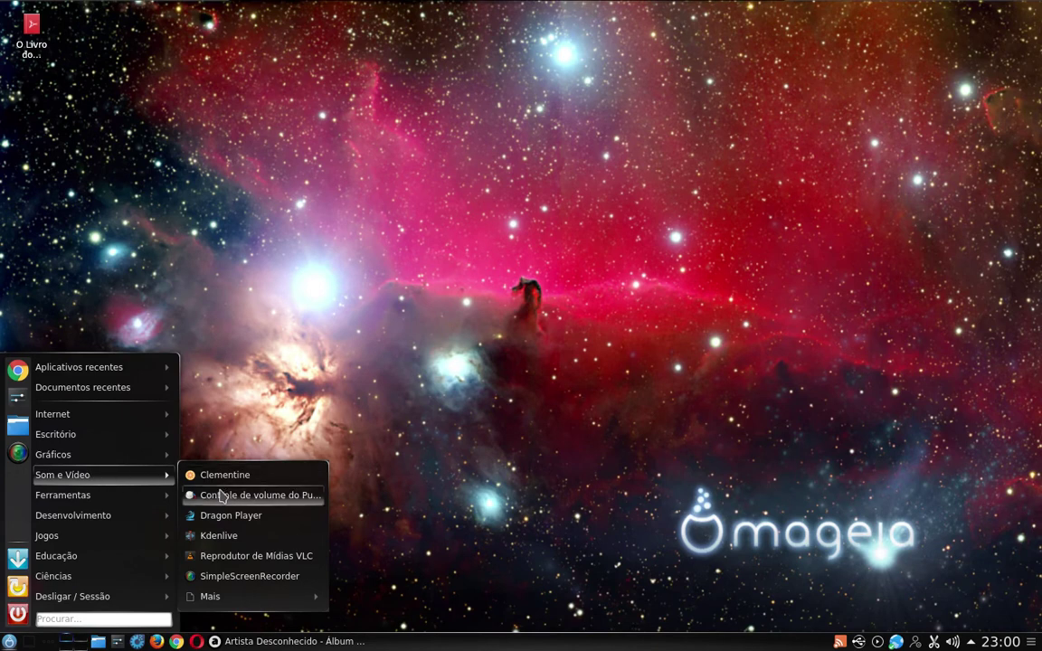
{"action": "mouse_move", "coordinate": [117, 455]}
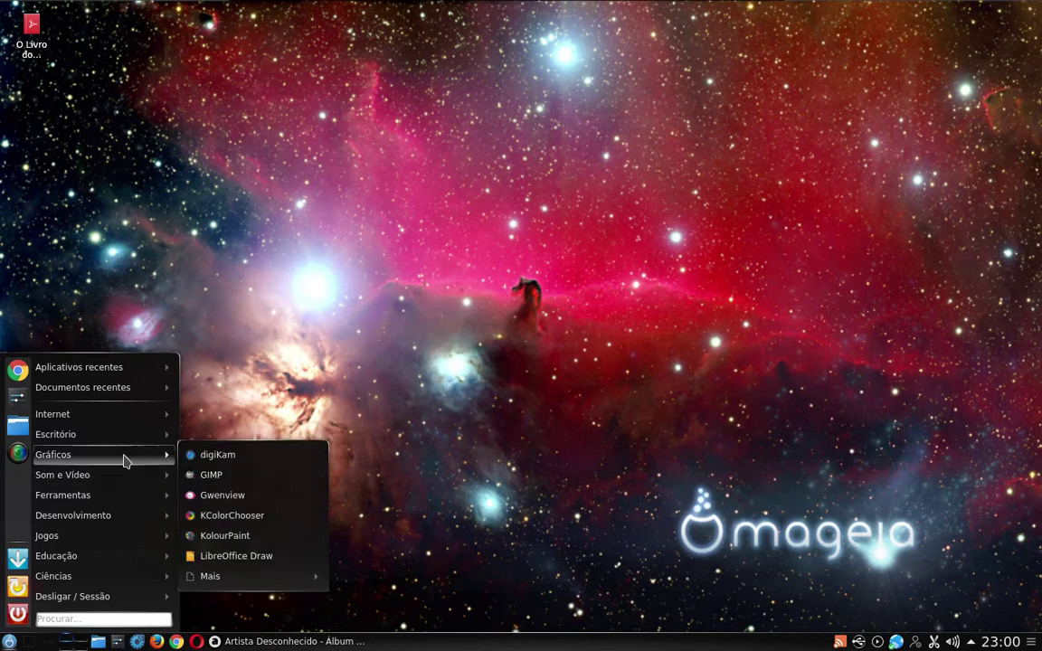
{"action": "left_click", "coordinate": [210, 475]}
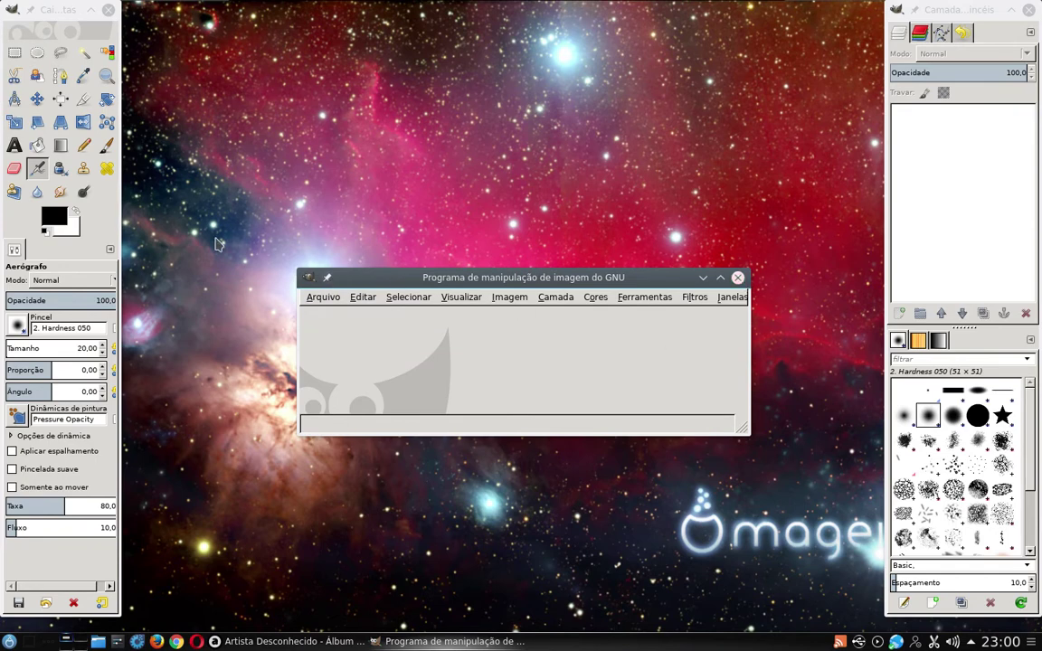
{"action": "left_click", "coordinate": [738, 278]}
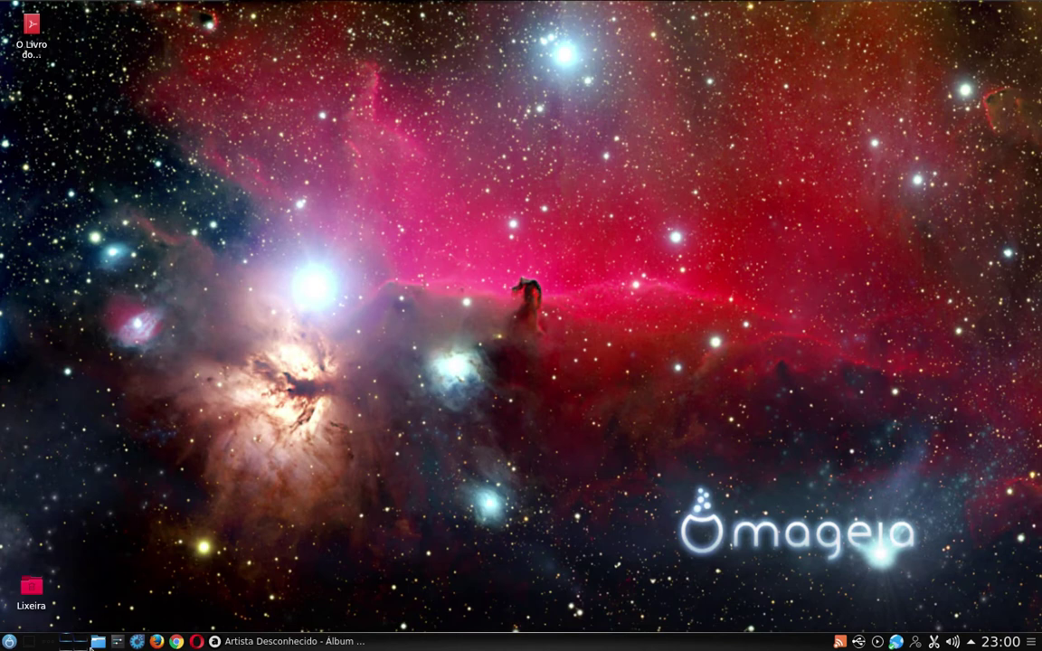
Launch KColorChooser, view its color selection window and close it without picking a color
{"action": "left_click", "coordinate": [9, 641]}
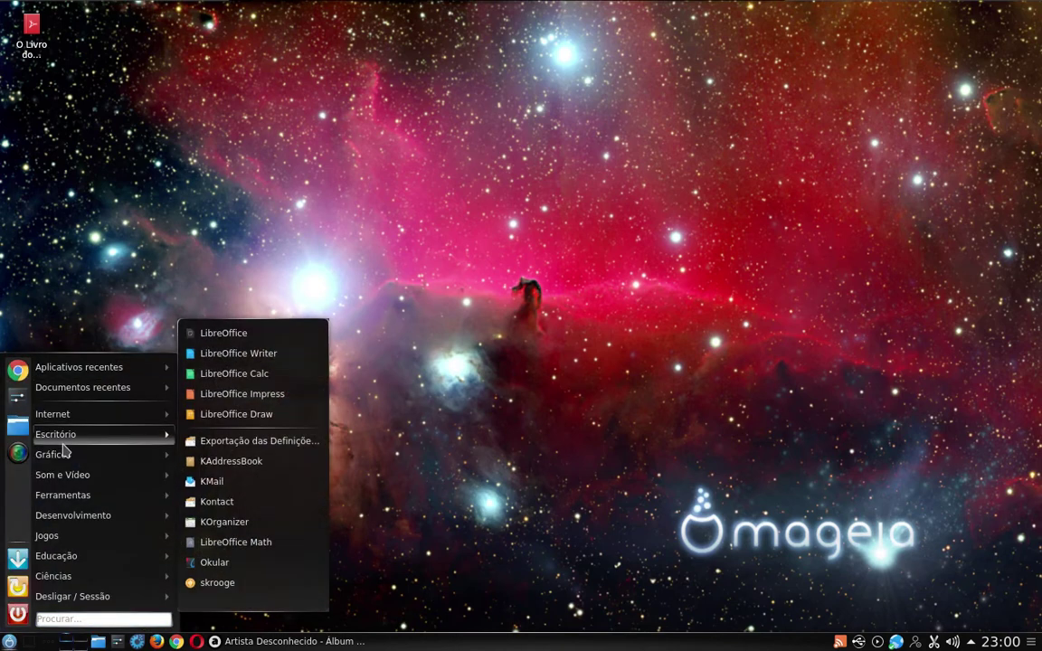
{"action": "mouse_move", "coordinate": [158, 456]}
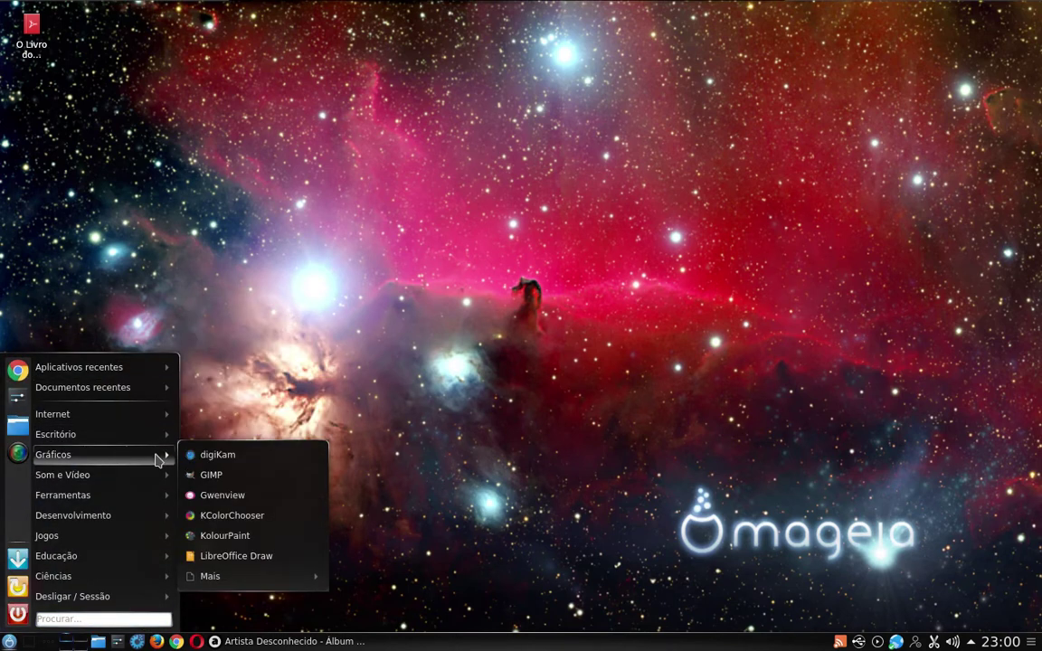
{"action": "left_click", "coordinate": [258, 522]}
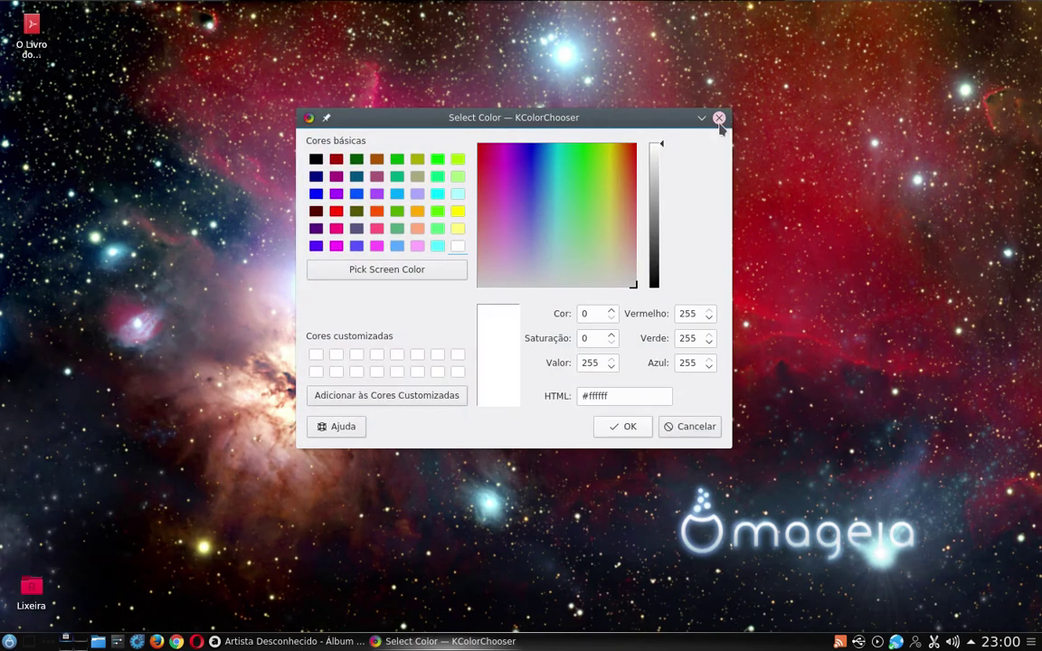
{"action": "left_click", "coordinate": [720, 118]}
Launch Gwenview and move its window away from the screen corner toward the middle of the desktop
{"action": "left_click", "coordinate": [9, 642]}
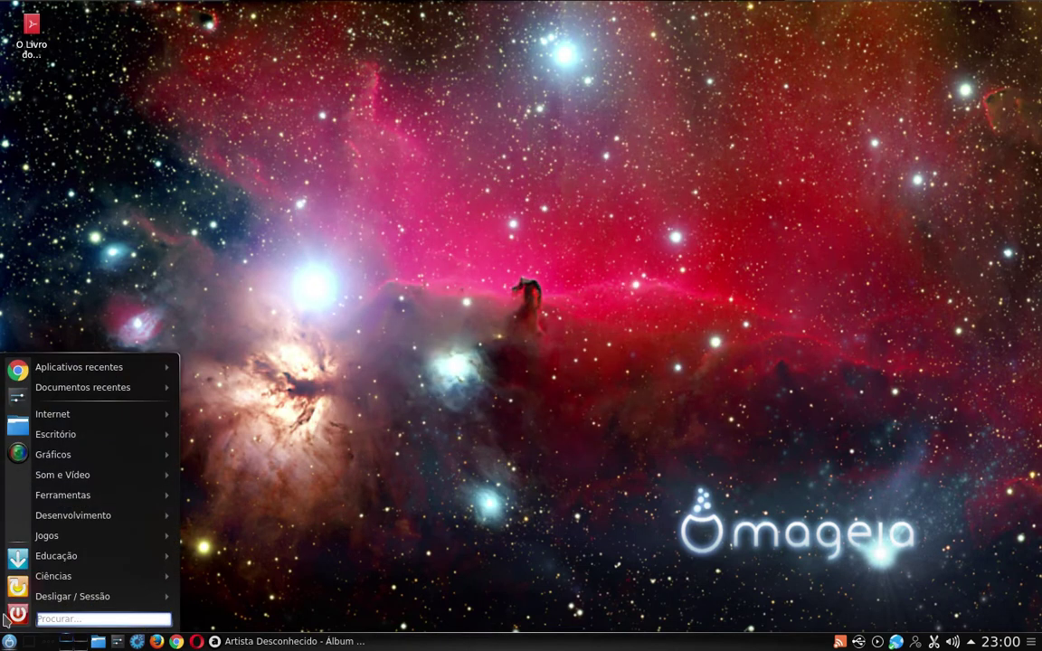
{"action": "mouse_move", "coordinate": [109, 454]}
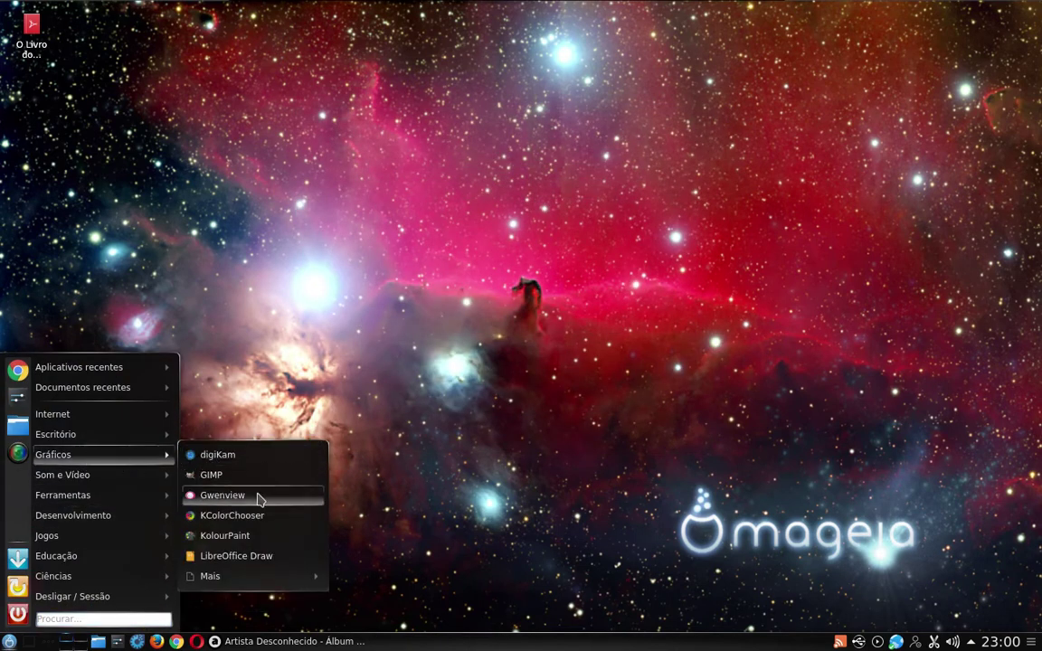
{"action": "left_click", "coordinate": [260, 500]}
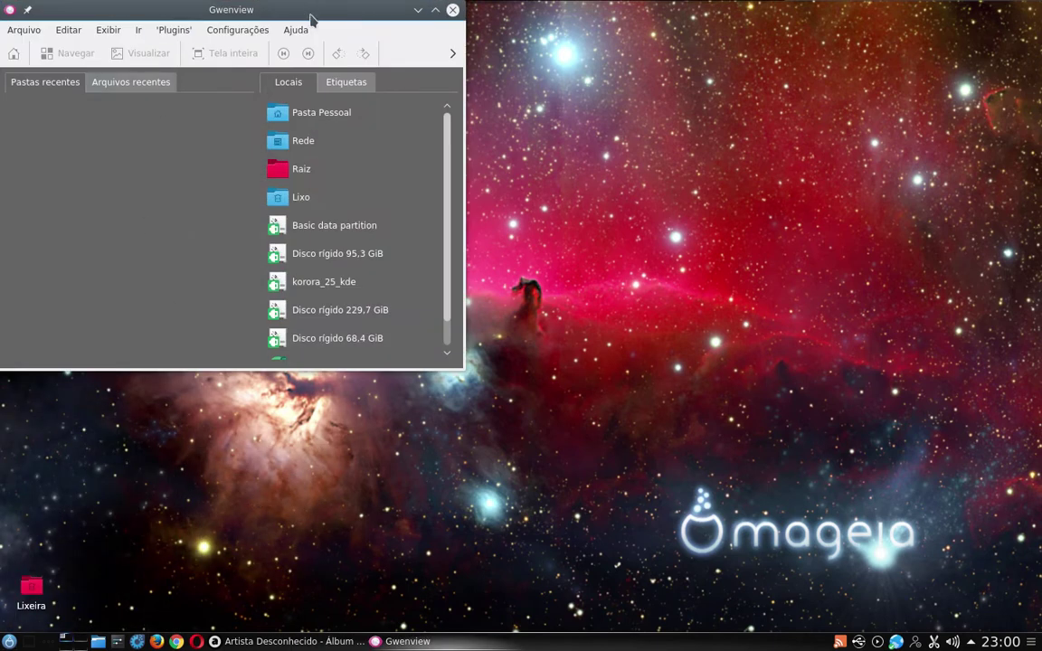
{"action": "left_click_drag", "start_coordinate": [310, 18], "coordinate": [479, 104]}
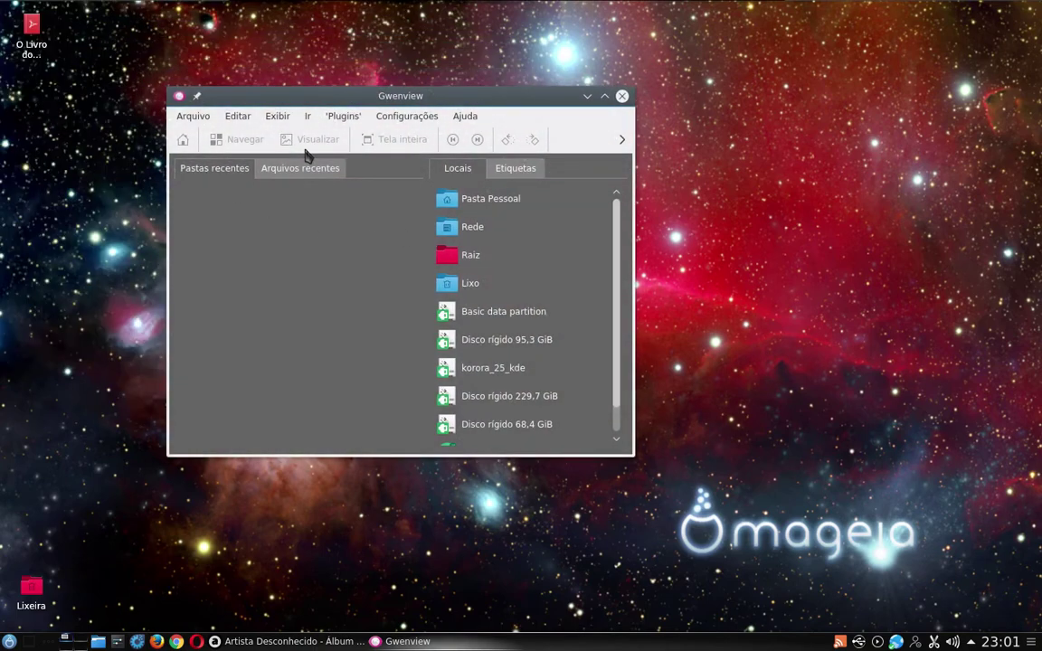
Look over Gwenview's commands, view its version and license information, and close that dialog
{"action": "left_click", "coordinate": [457, 120]}
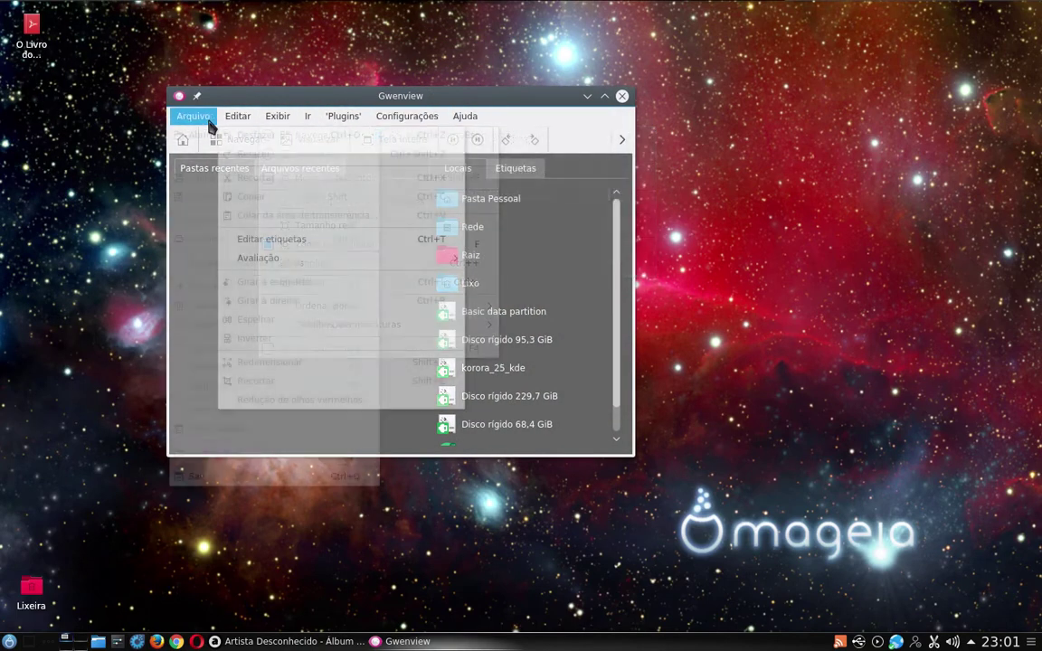
{"action": "mouse_move", "coordinate": [260, 117]}
{"action": "mouse_move", "coordinate": [465, 116]}
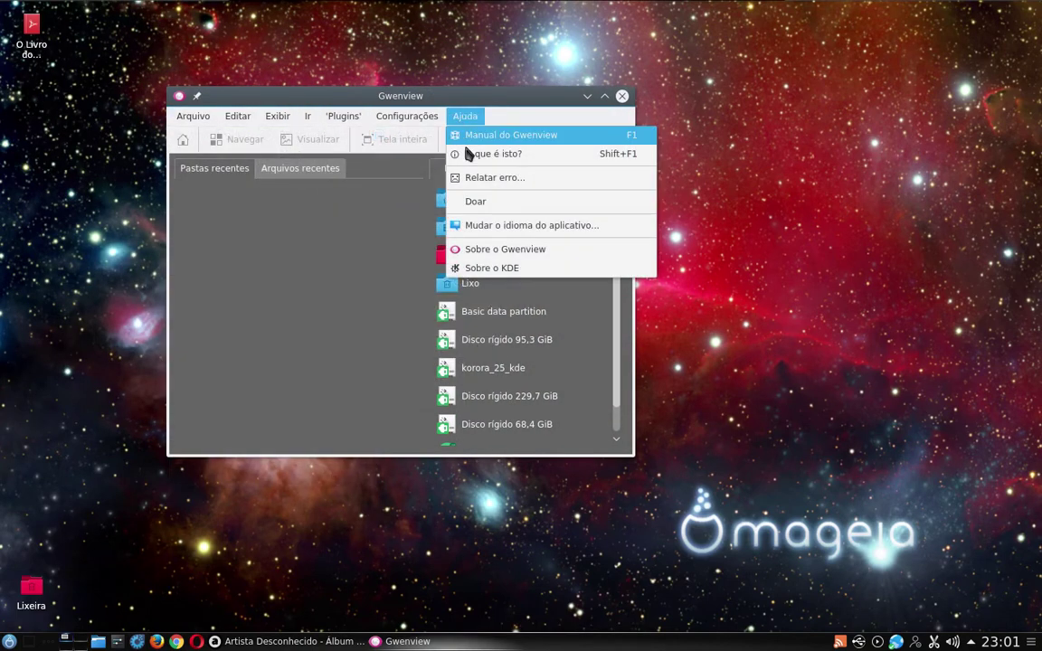
{"action": "left_click", "coordinate": [497, 254]}
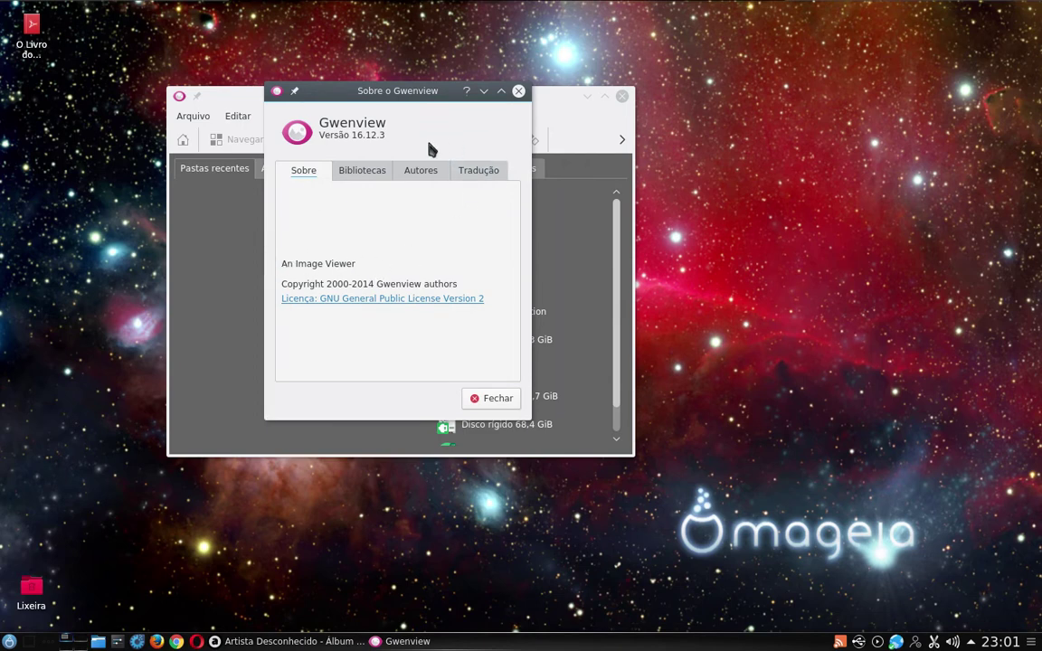
{"action": "left_click", "coordinate": [519, 91]}
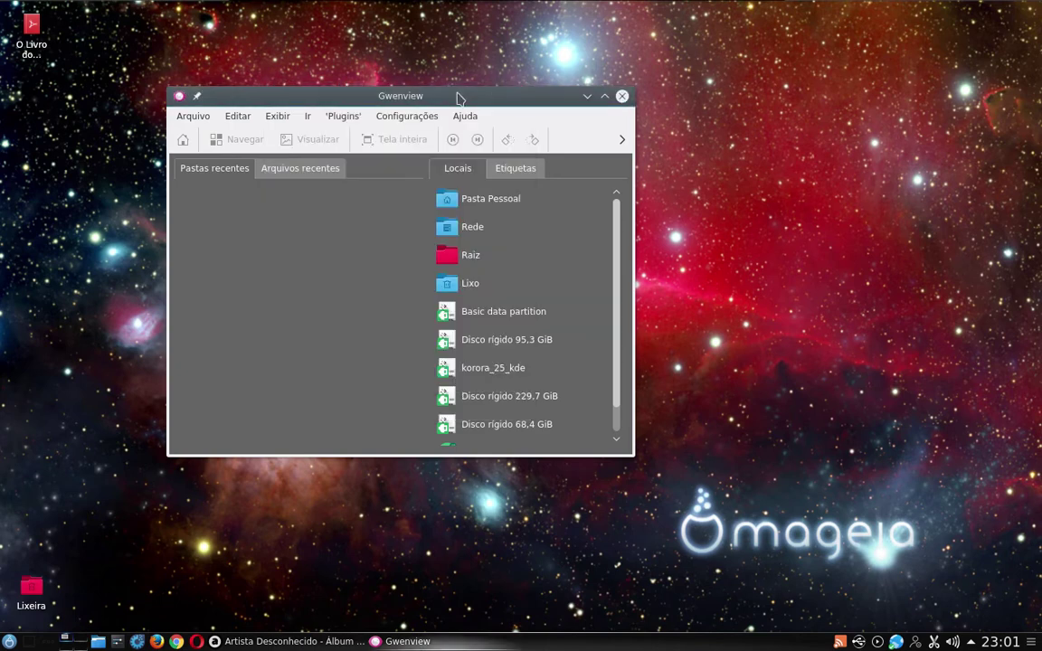
Look through Gwenview's remaining commands and its recent files list, and close Gwenview
{"action": "left_click", "coordinate": [196, 120]}
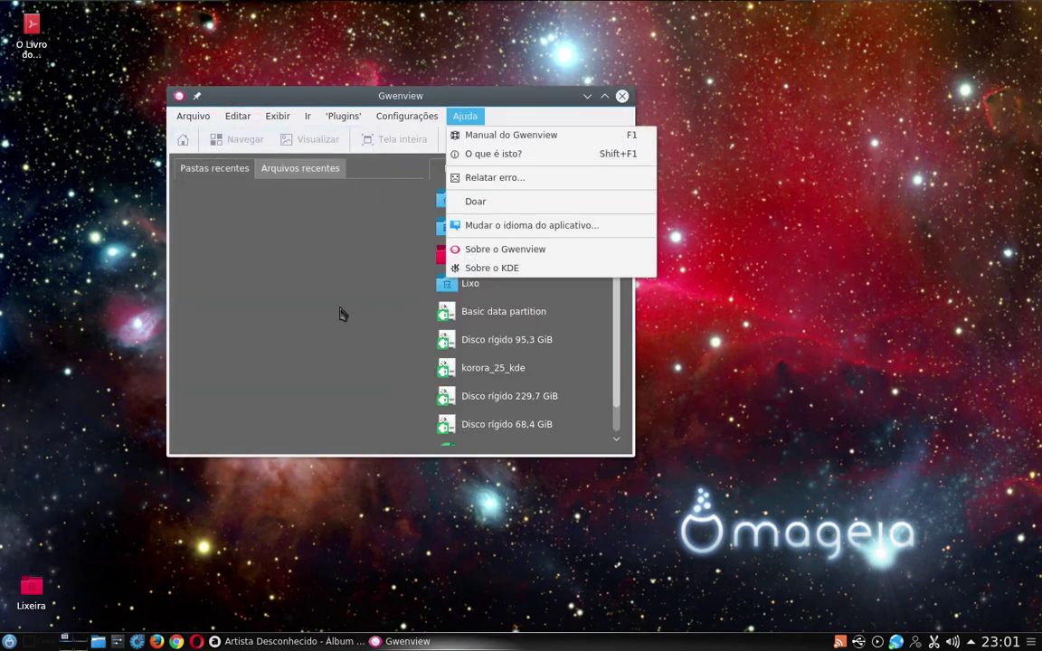
{"action": "left_click", "coordinate": [301, 274]}
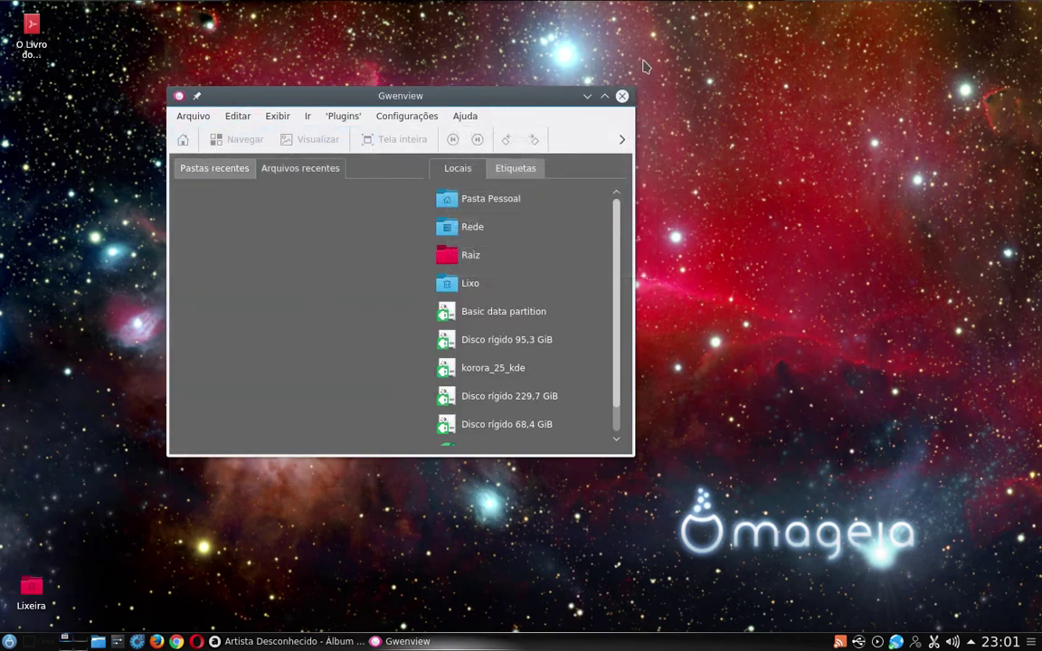
{"action": "left_click", "coordinate": [440, 121]}
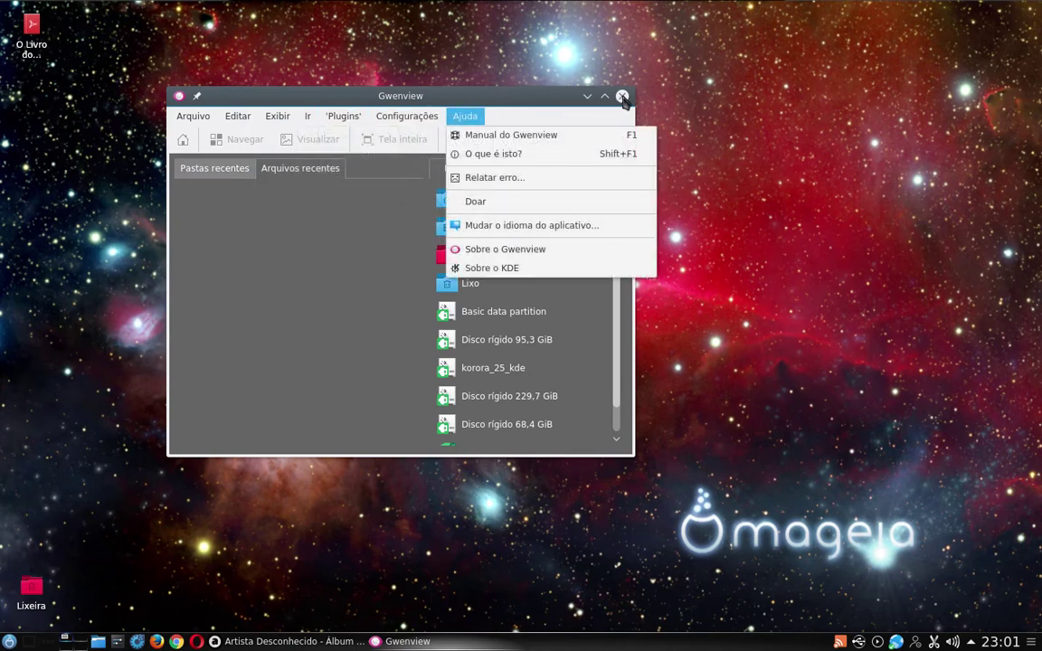
{"action": "left_click", "coordinate": [307, 281]}
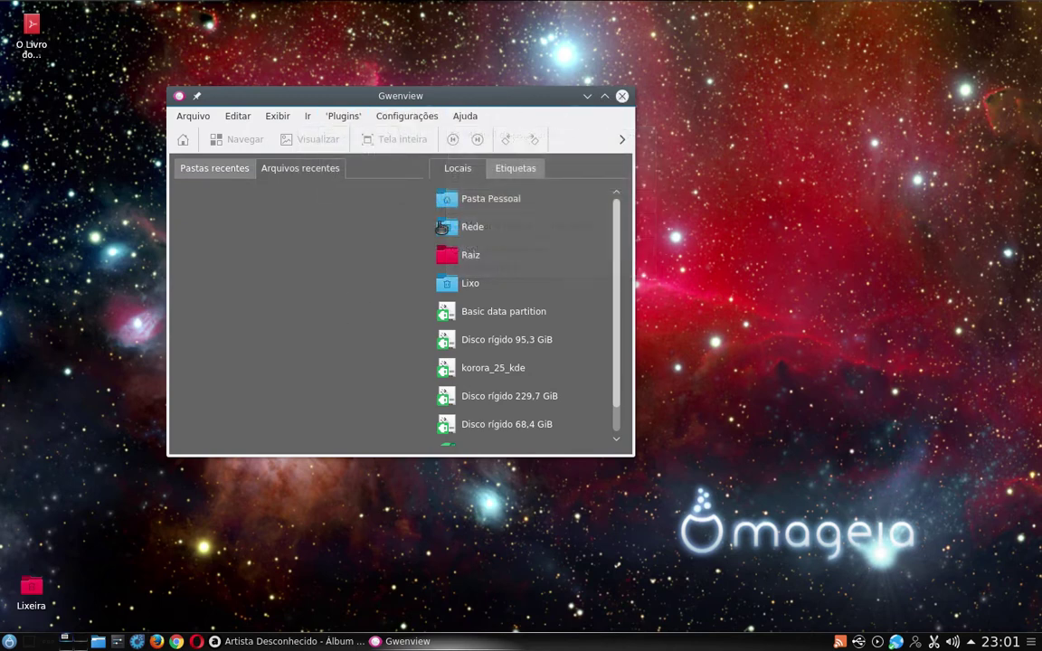
{"action": "left_click", "coordinate": [623, 96]}
Launch Hugin Panorama Creator from the additional graphics applications and dismiss its tip of the day
{"action": "left_click", "coordinate": [9, 642]}
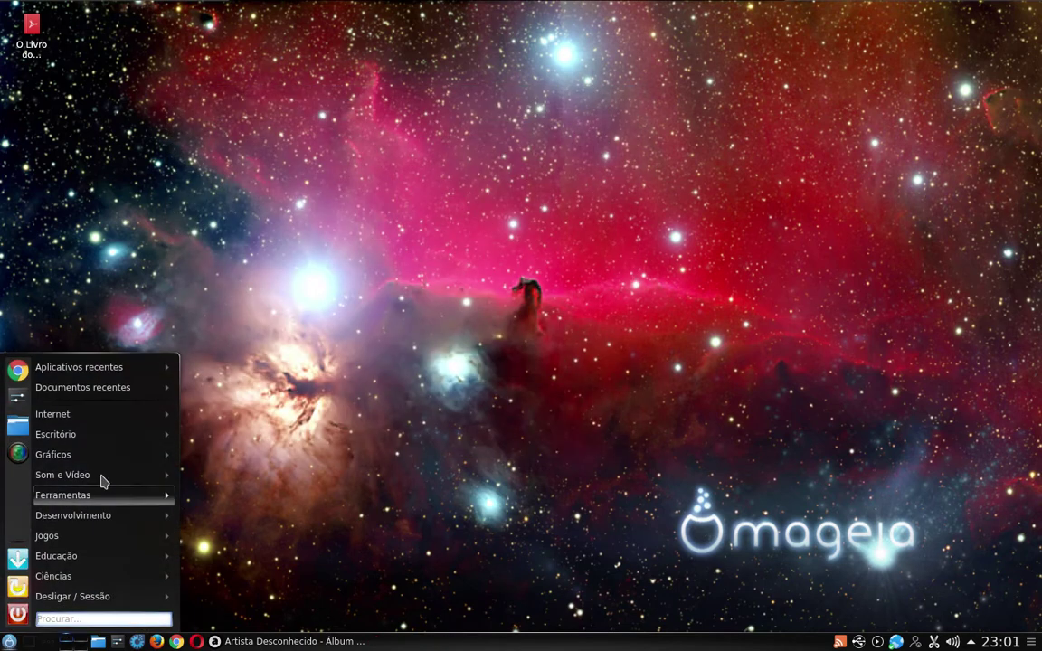
{"action": "mouse_move", "coordinate": [148, 487]}
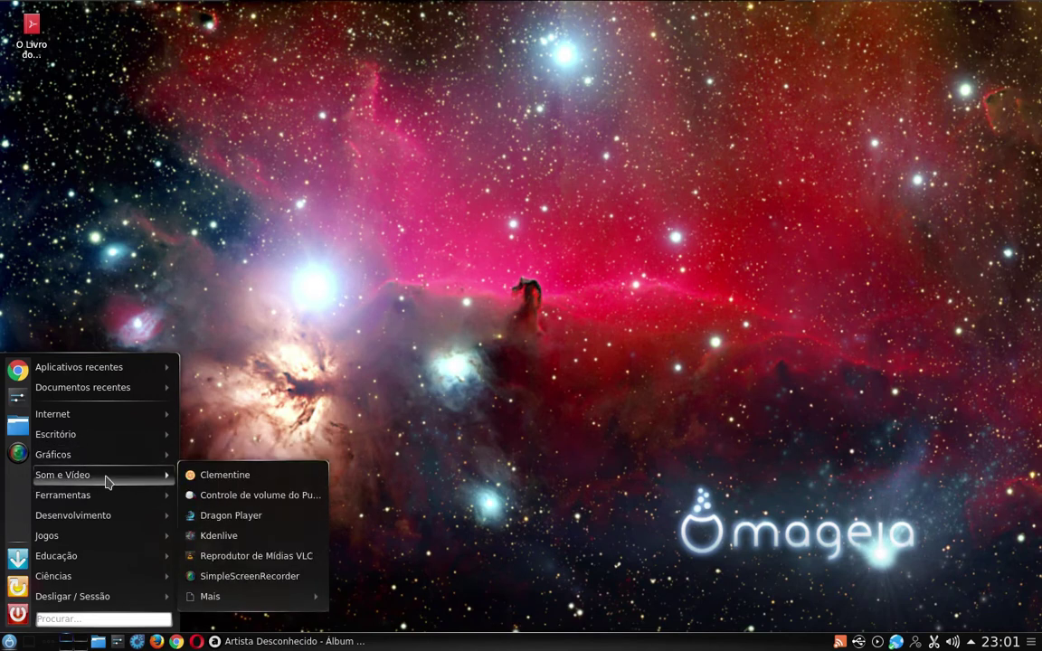
{"action": "mouse_move", "coordinate": [111, 457]}
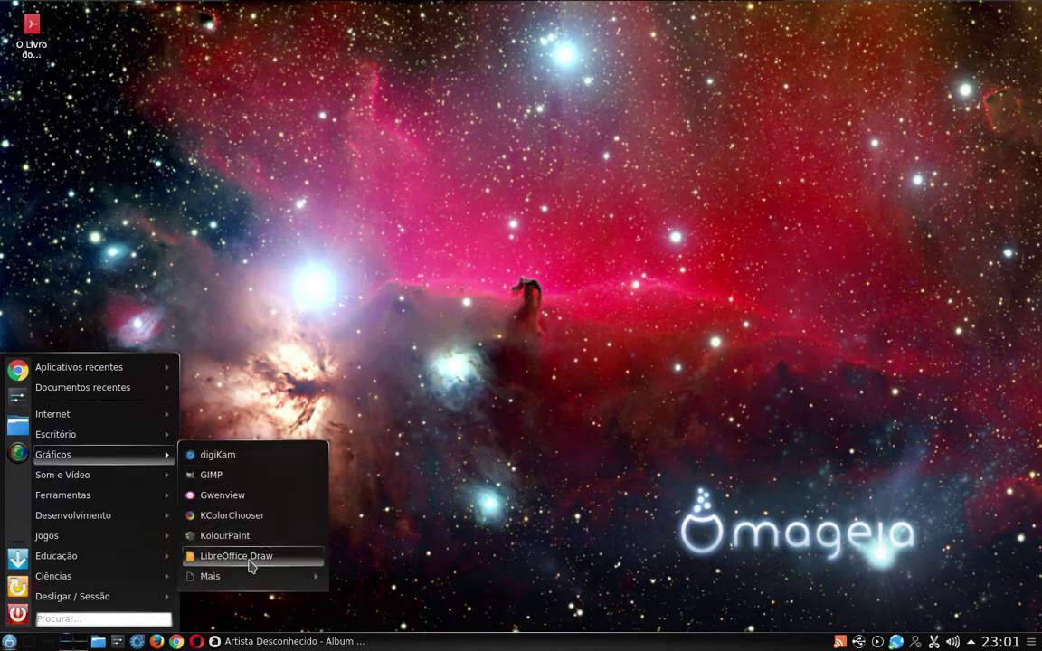
{"action": "mouse_move", "coordinate": [240, 579]}
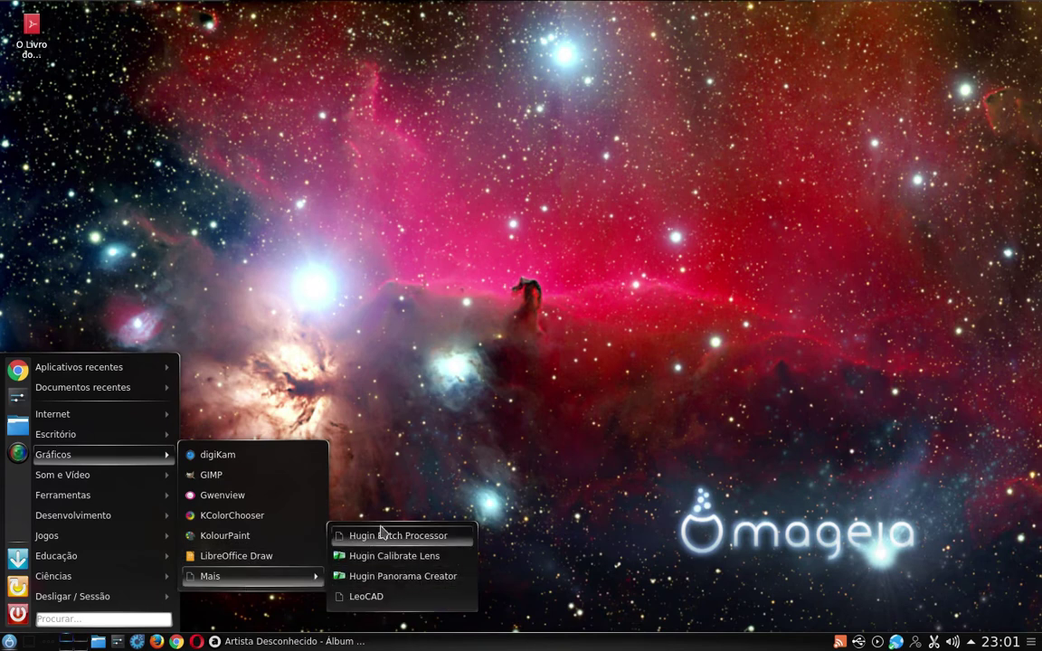
{"action": "left_click", "coordinate": [395, 577]}
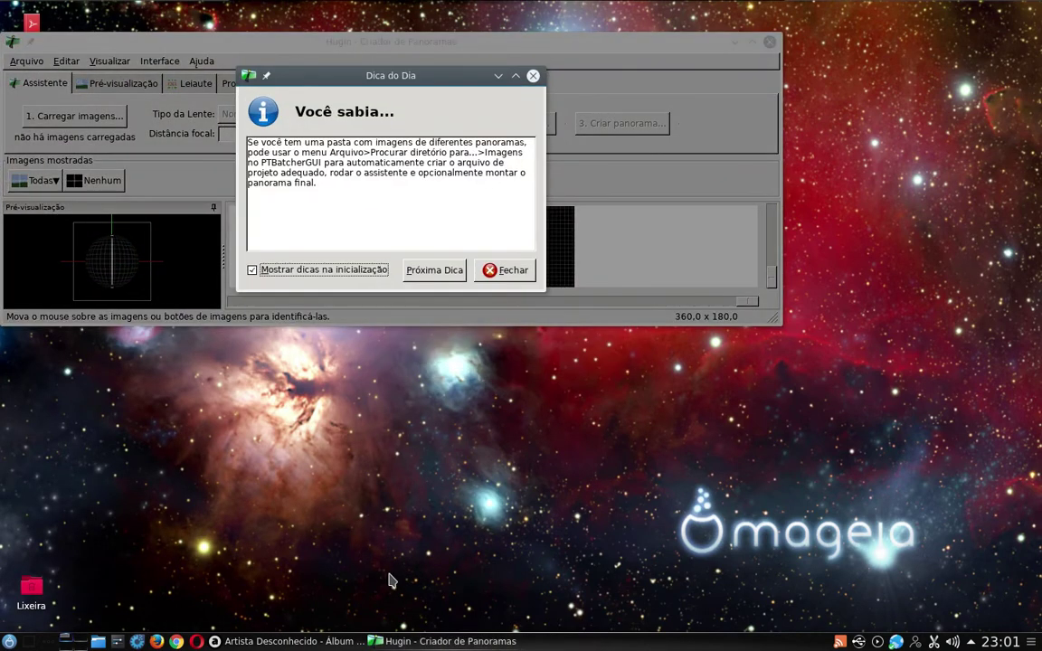
{"action": "left_click", "coordinate": [489, 267]}
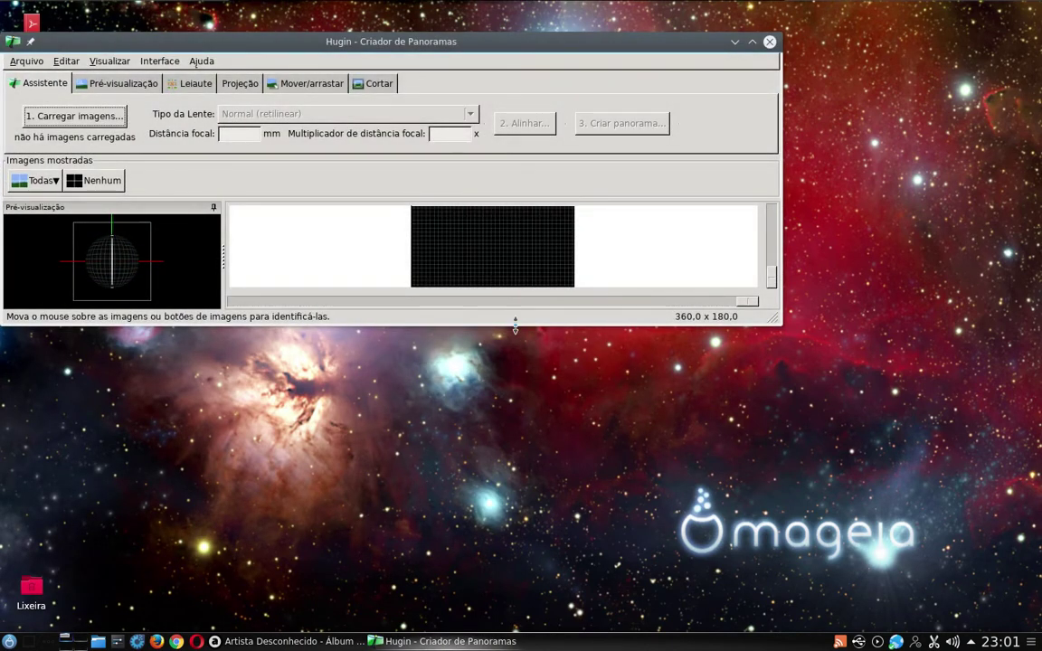
Enlarge the Hugin window downward, glance at its view commands, and close Hugin
{"action": "left_click_drag", "start_coordinate": [521, 335], "coordinate": [521, 546]}
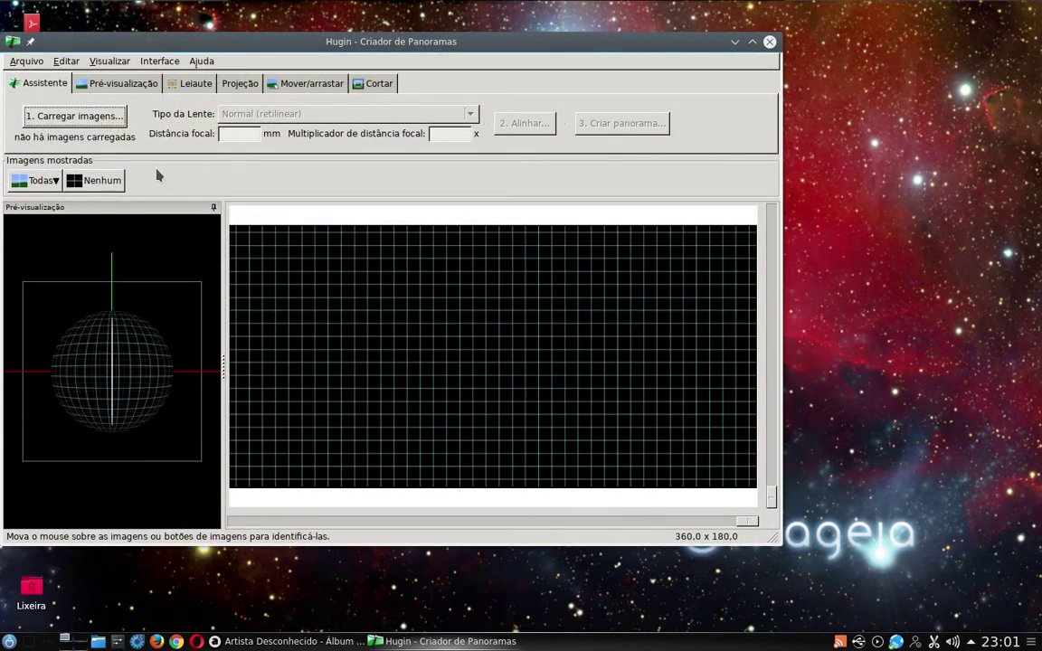
{"action": "left_click", "coordinate": [124, 61]}
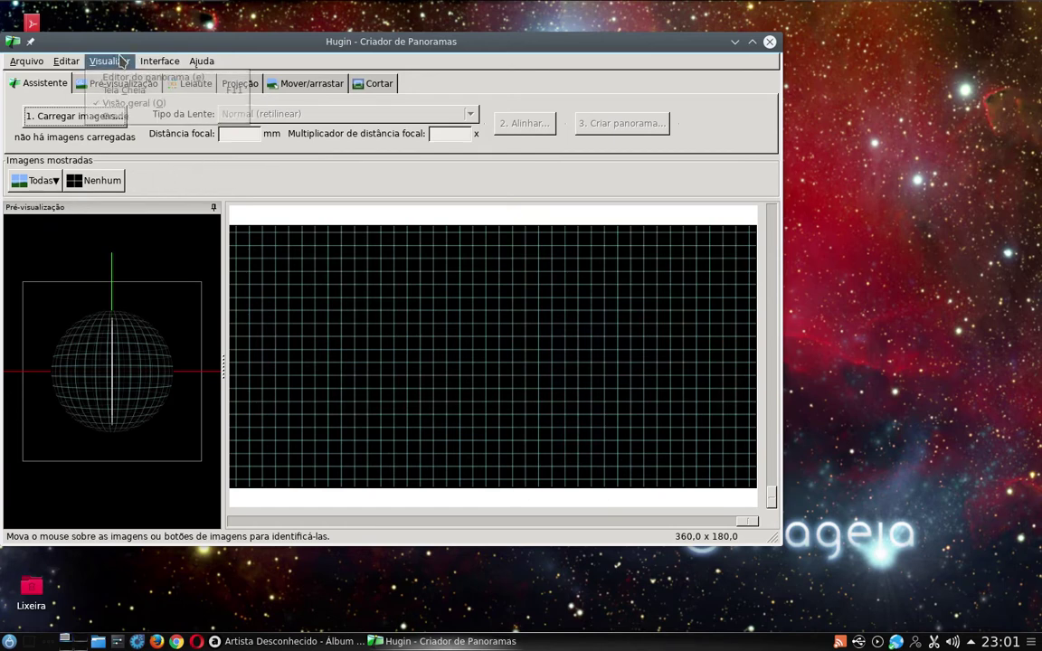
{"action": "left_click", "coordinate": [392, 36]}
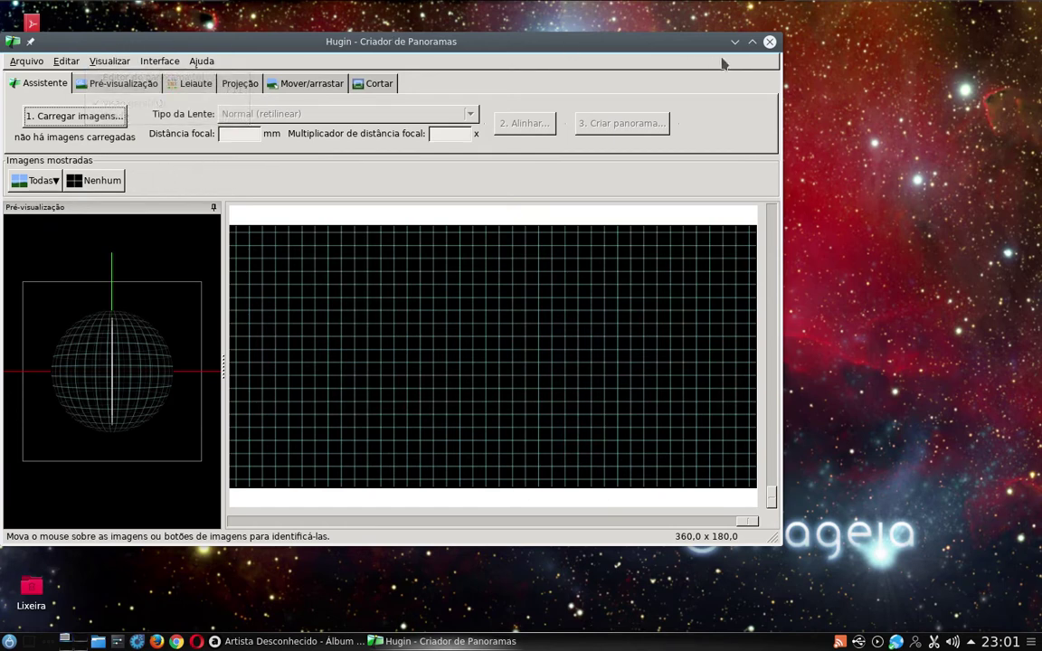
{"action": "left_click", "coordinate": [769, 42]}
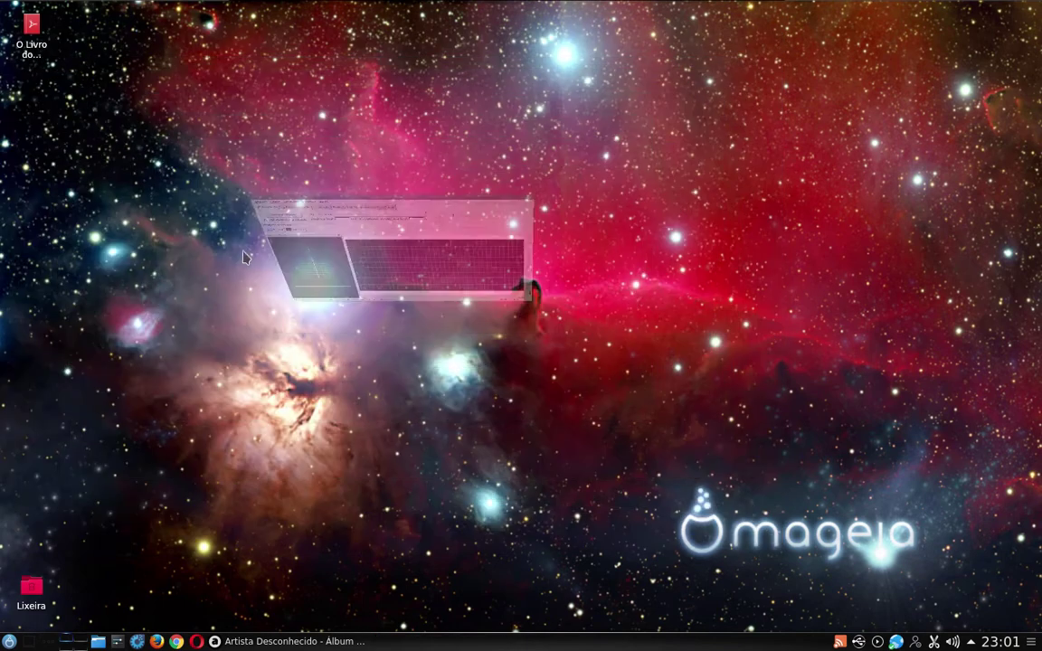
Launch LeoCAD from the additional graphics applications and place a red 1 x 1 brick near the middle of the grid
{"action": "key", "text": "alt+F1"}
{"action": "mouse_move", "coordinate": [78, 460]}
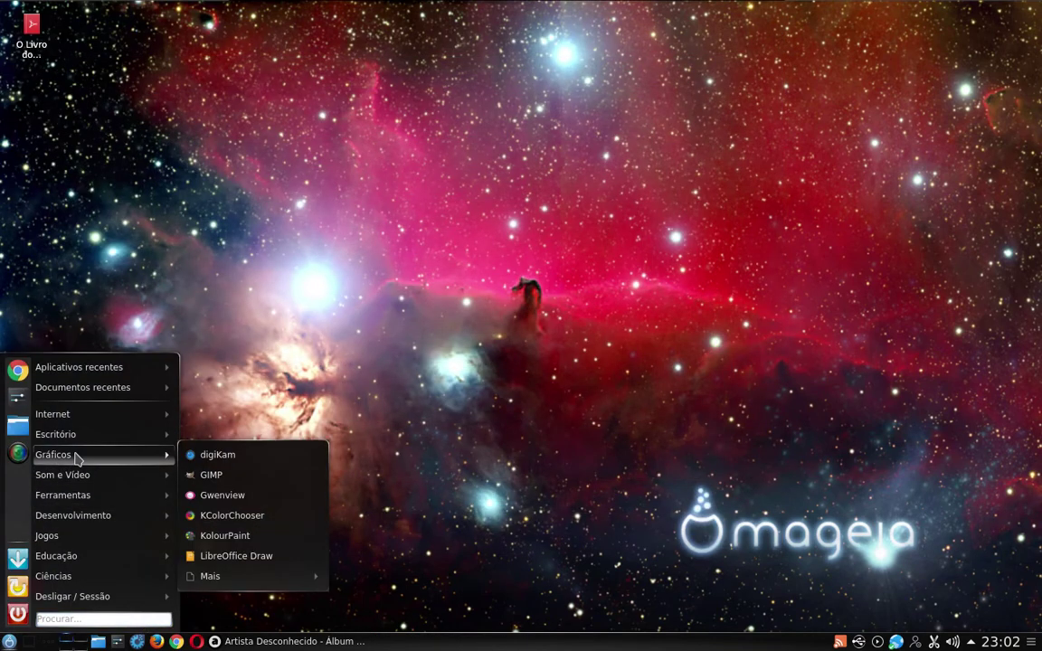
{"action": "mouse_move", "coordinate": [308, 577]}
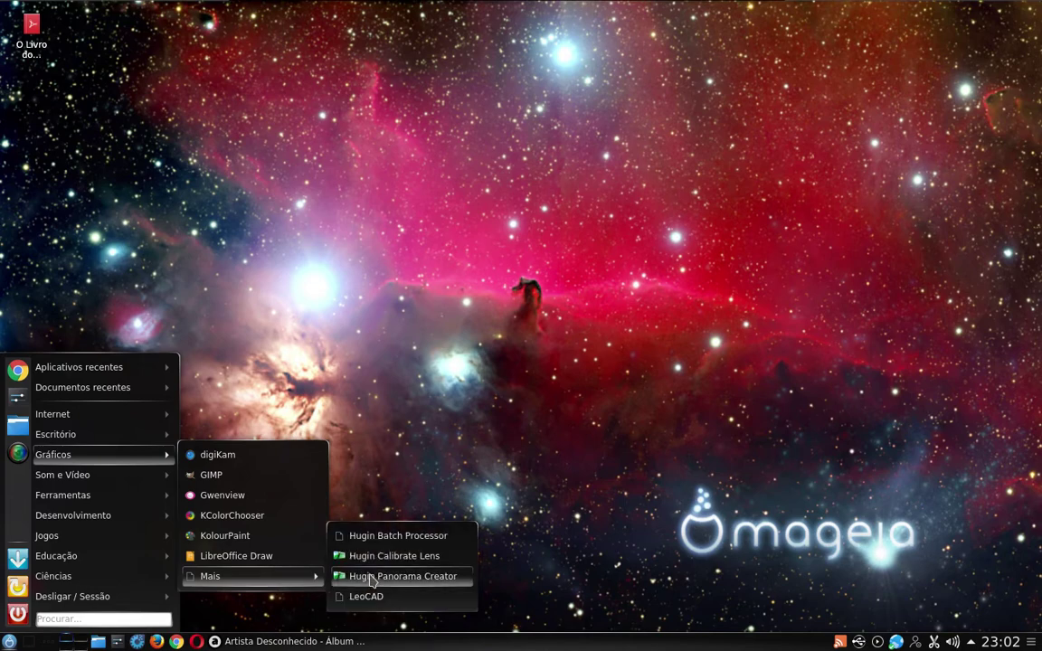
{"action": "left_click", "coordinate": [366, 597]}
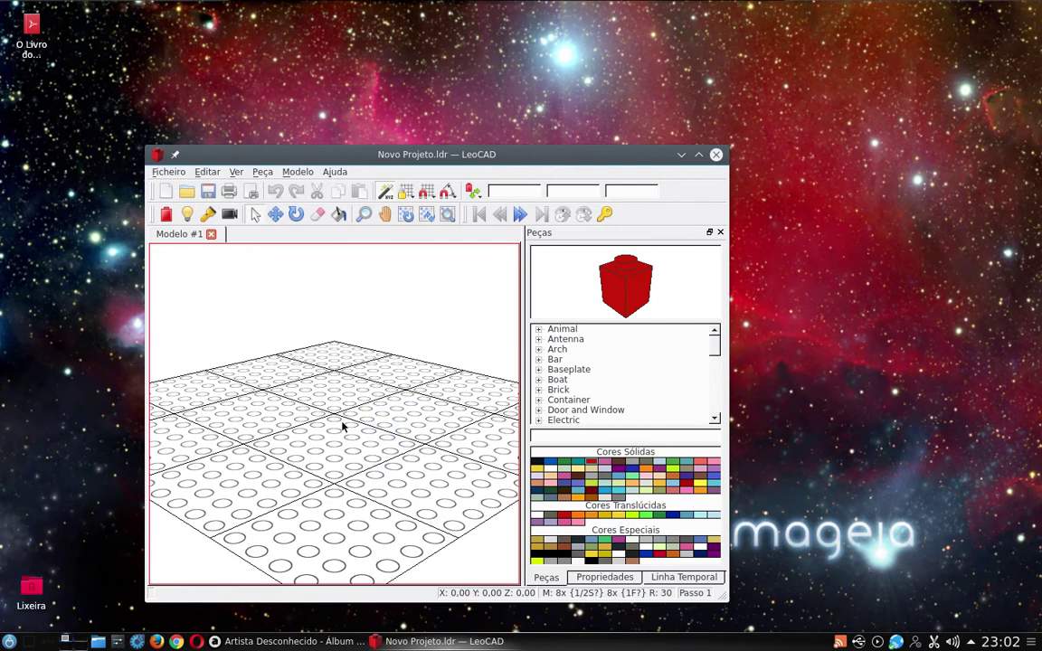
{"action": "left_click", "coordinate": [165, 213]}
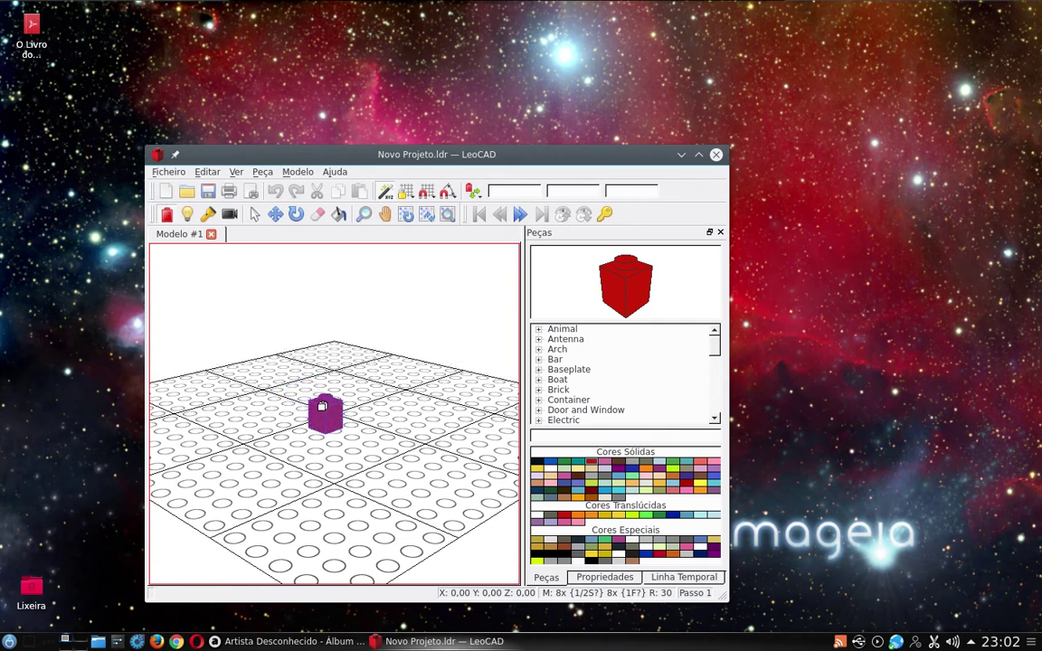
{"action": "left_click", "coordinate": [351, 421]}
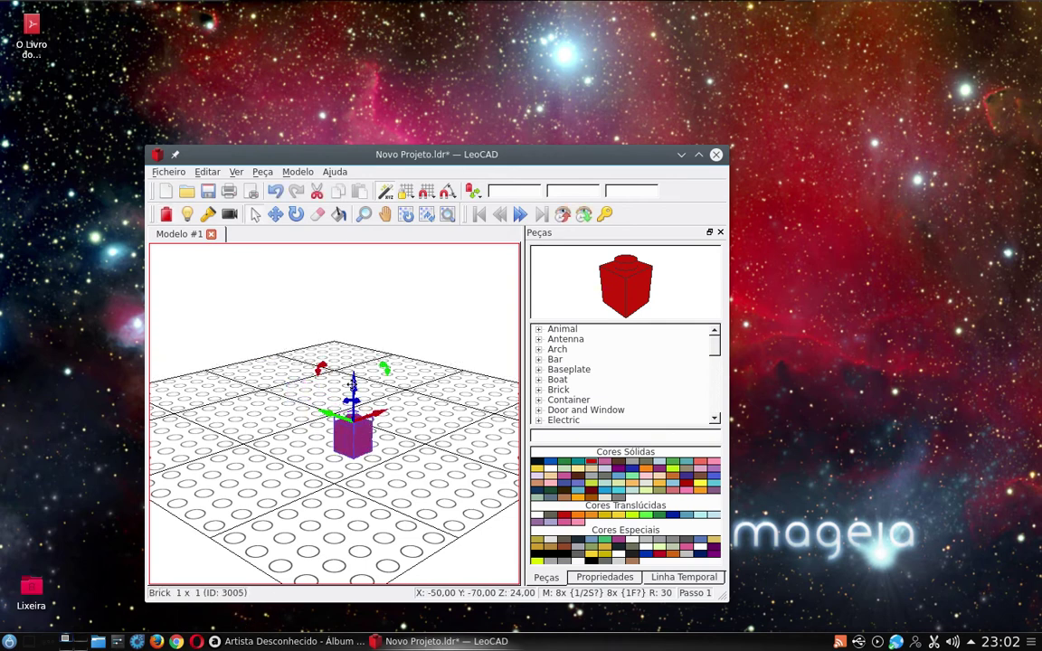
Rotate the placed brick freely about its axes in the 3D view and deselect it
{"action": "left_click_drag", "start_coordinate": [353, 384], "coordinate": [345, 444]}
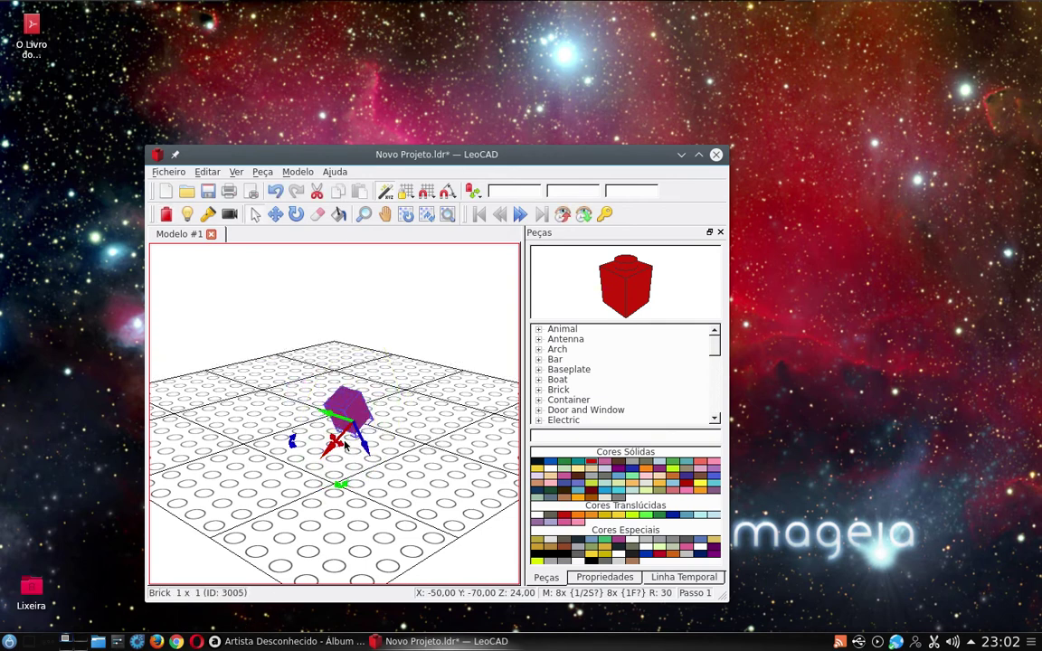
{"action": "left_click", "coordinate": [345, 444]}
{"action": "left_click", "coordinate": [358, 416]}
{"action": "left_click_drag", "start_coordinate": [342, 484], "coordinate": [419, 457]}
{"action": "left_click", "coordinate": [419, 457]}
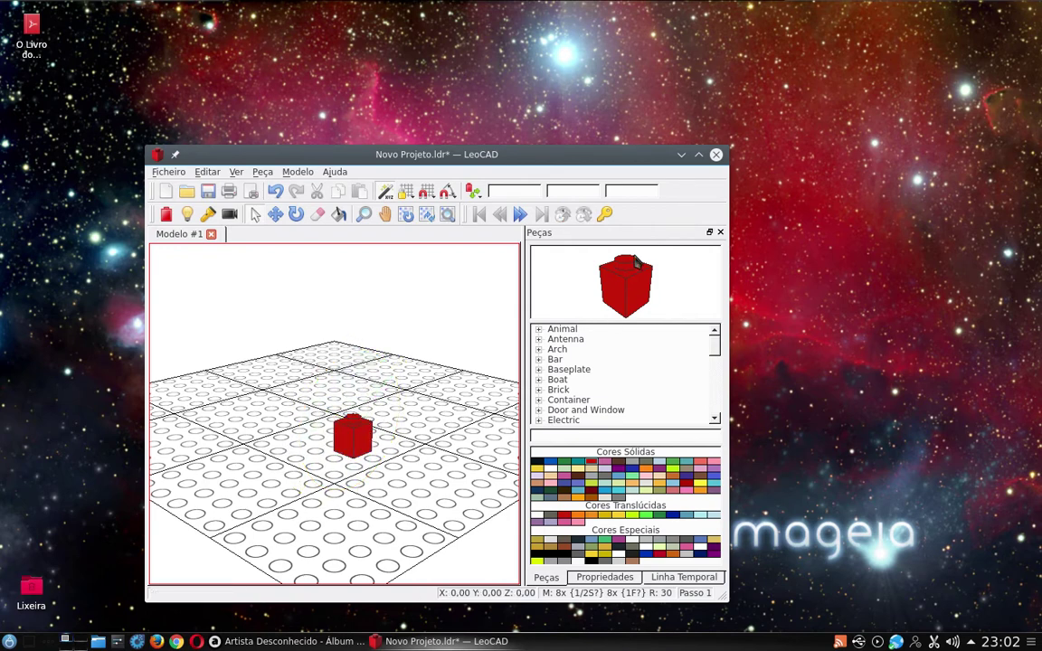
Preview the bat, crow, bird wing and parrot from the Animal parts, change the part colour, and close LeoCAD without saving the project
{"action": "double_click", "coordinate": [551, 332]}
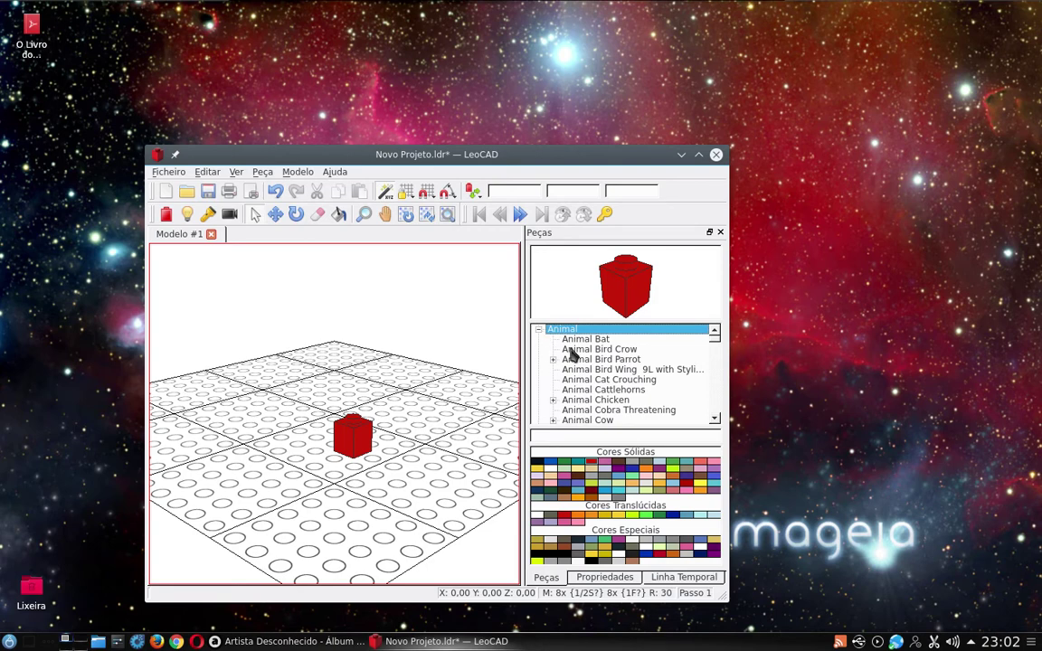
{"action": "left_click", "coordinate": [577, 340]}
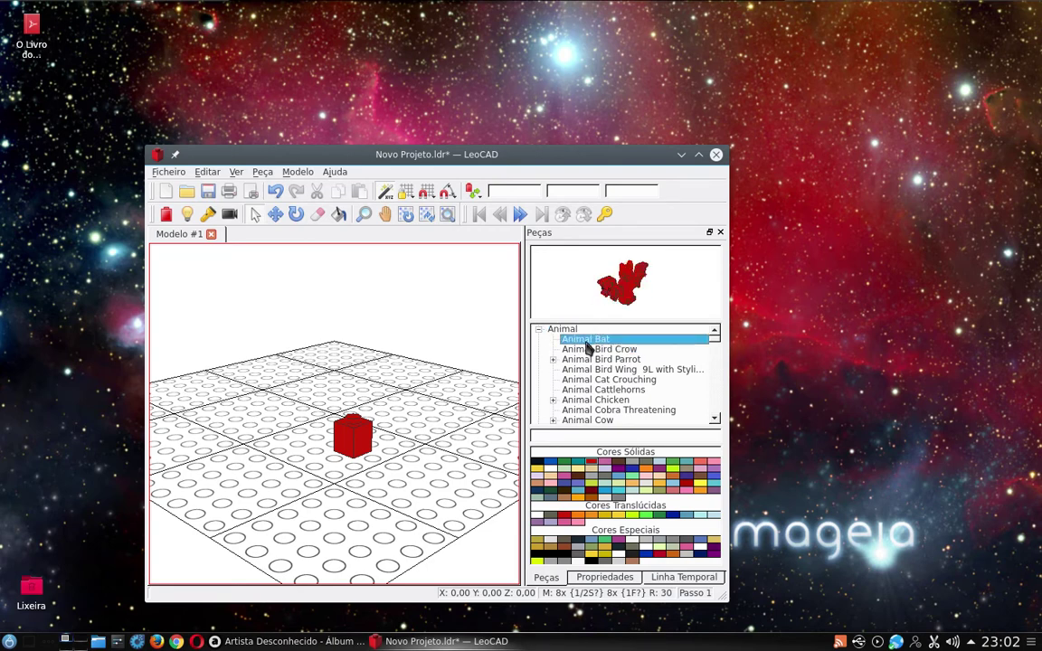
{"action": "key", "text": "Down"}
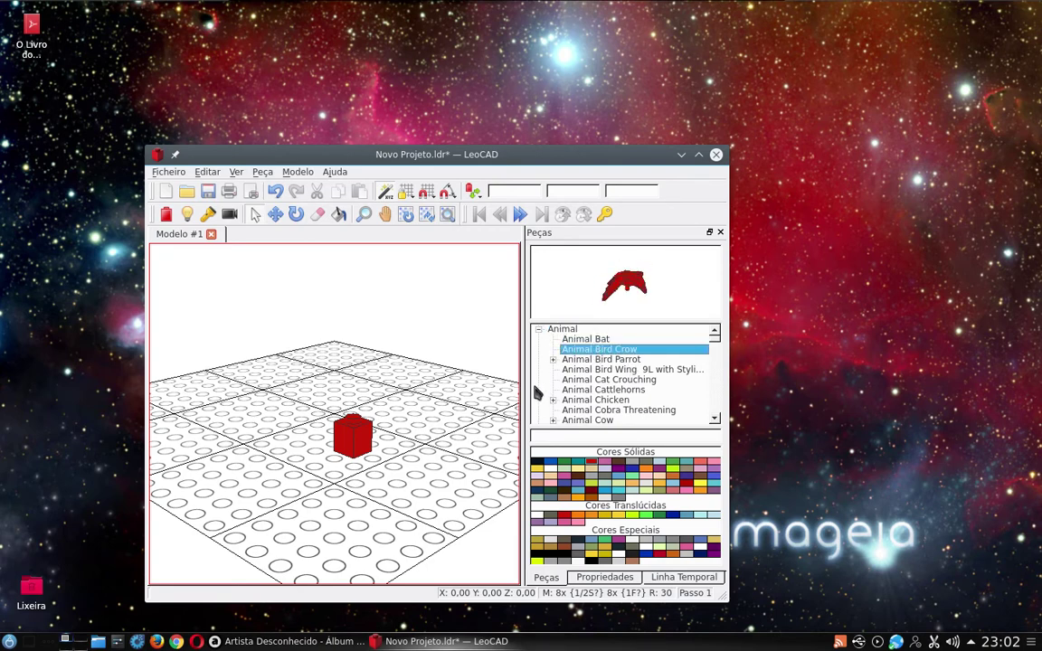
{"action": "left_click", "coordinate": [597, 369]}
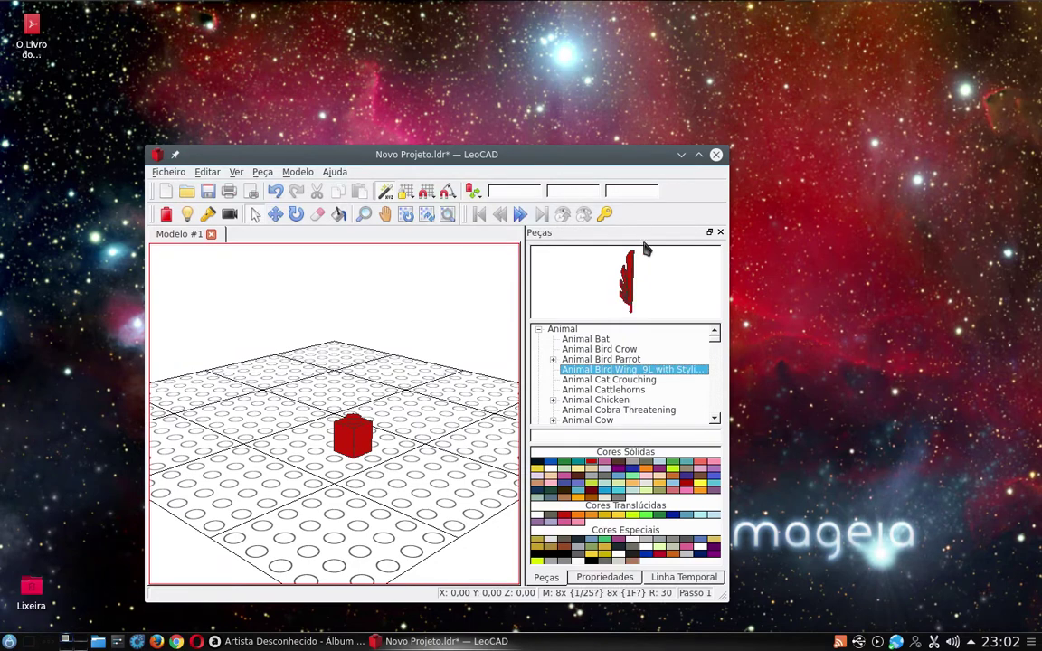
{"action": "left_click", "coordinate": [580, 360]}
{"action": "left_click", "coordinate": [601, 469]}
{"action": "left_click", "coordinate": [638, 489]}
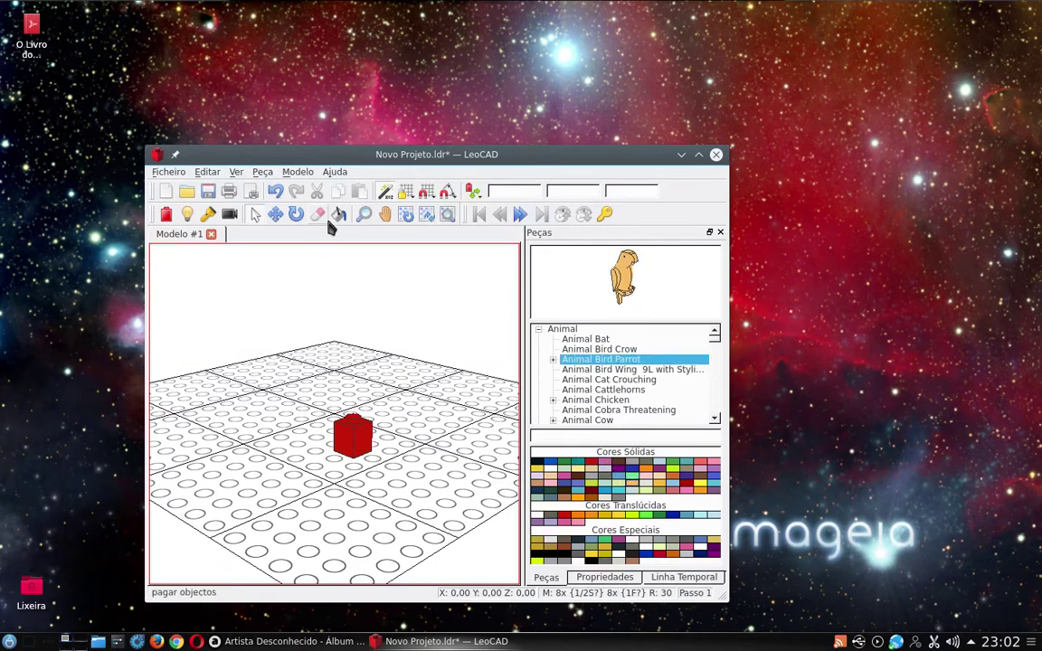
{"action": "left_click", "coordinate": [717, 158]}
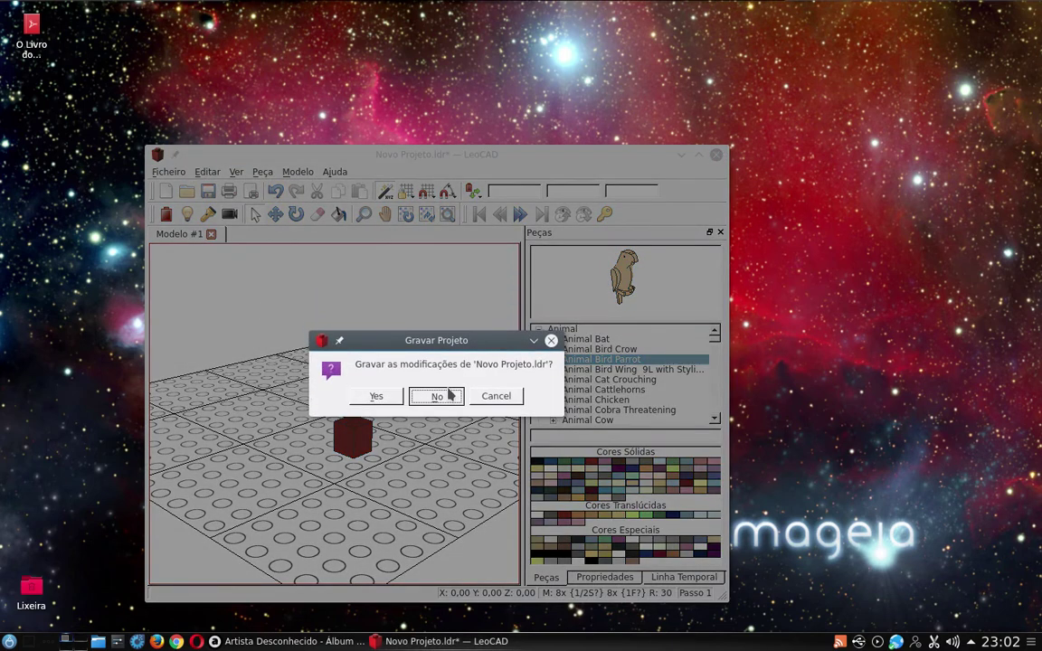
{"action": "left_click", "coordinate": [435, 396]}
Look over the graphics category once more and launch the volume control from the sound and video applications
{"action": "left_click", "coordinate": [9, 641]}
{"action": "mouse_move", "coordinate": [104, 473]}
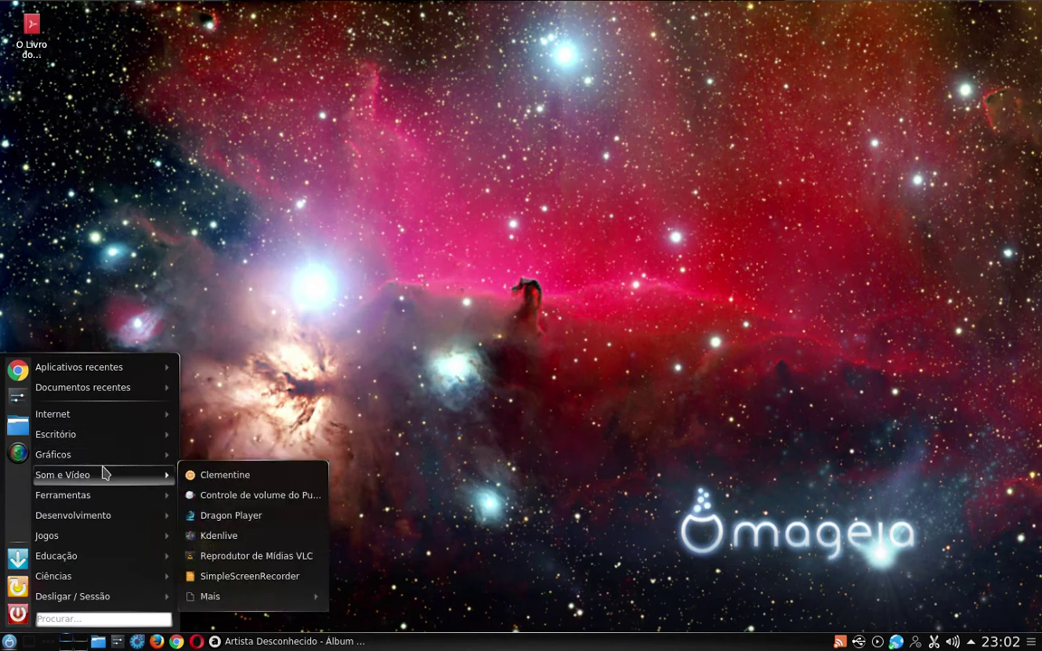
{"action": "mouse_move", "coordinate": [77, 455]}
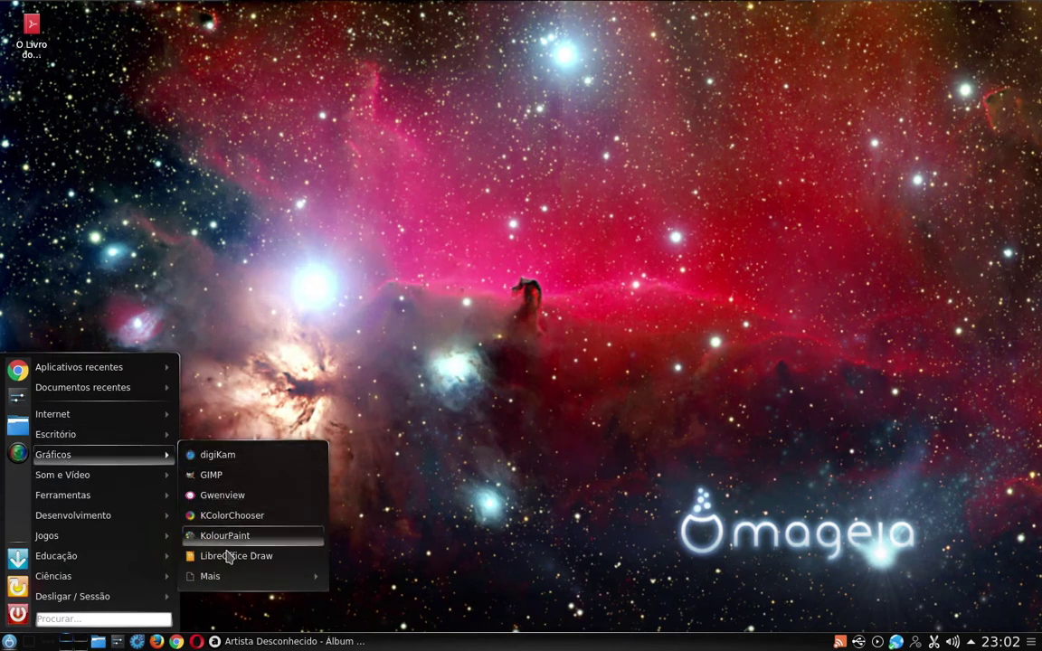
{"action": "mouse_move", "coordinate": [251, 577]}
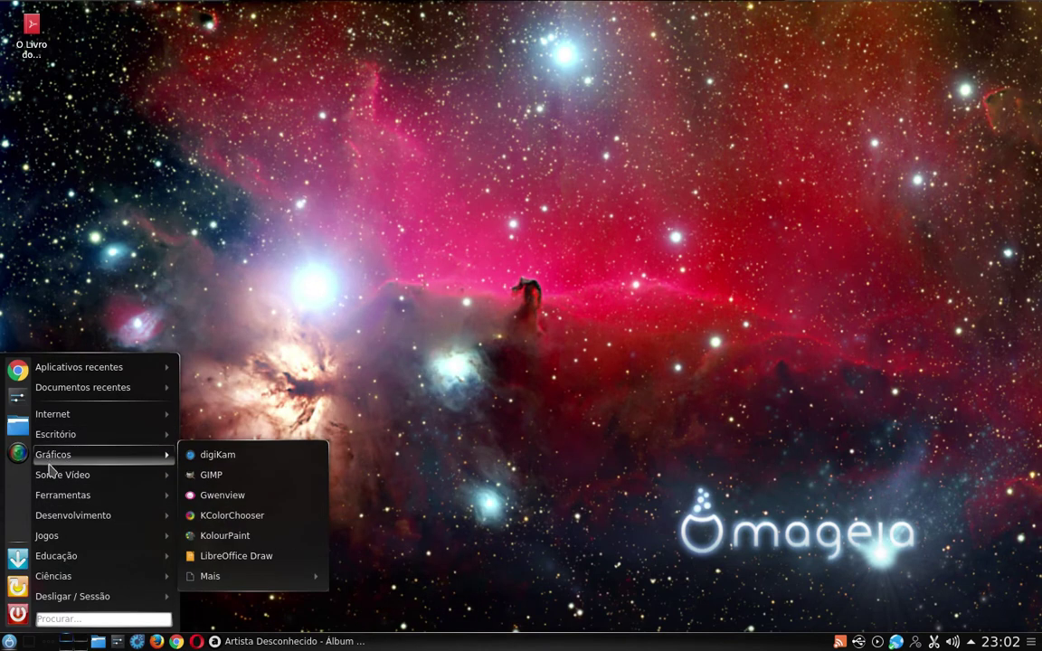
{"action": "mouse_move", "coordinate": [68, 475]}
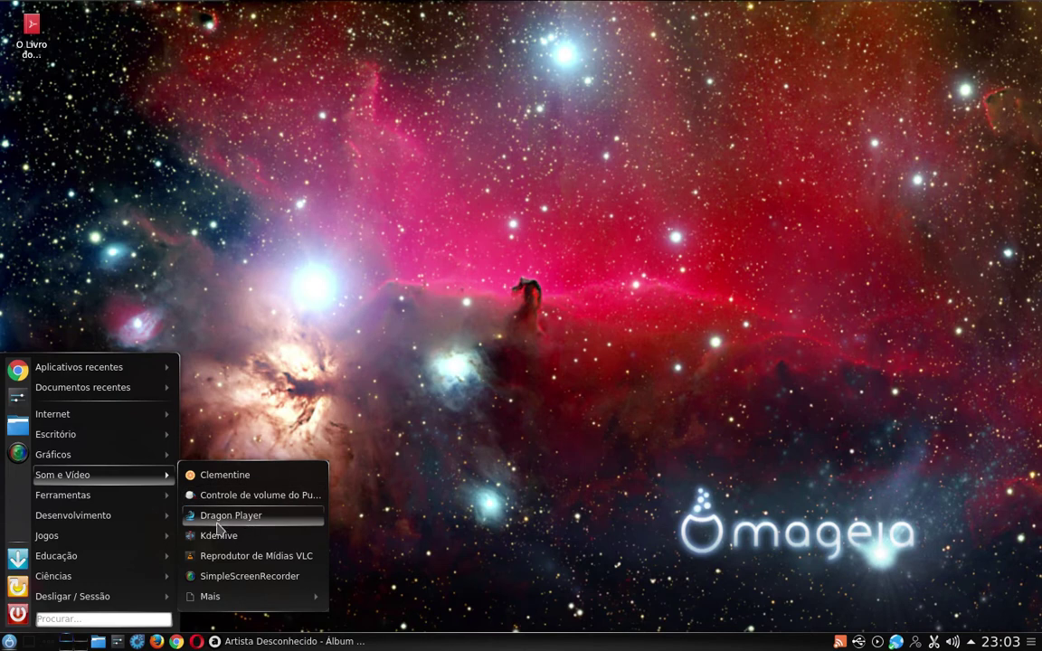
{"action": "left_click", "coordinate": [279, 496]}
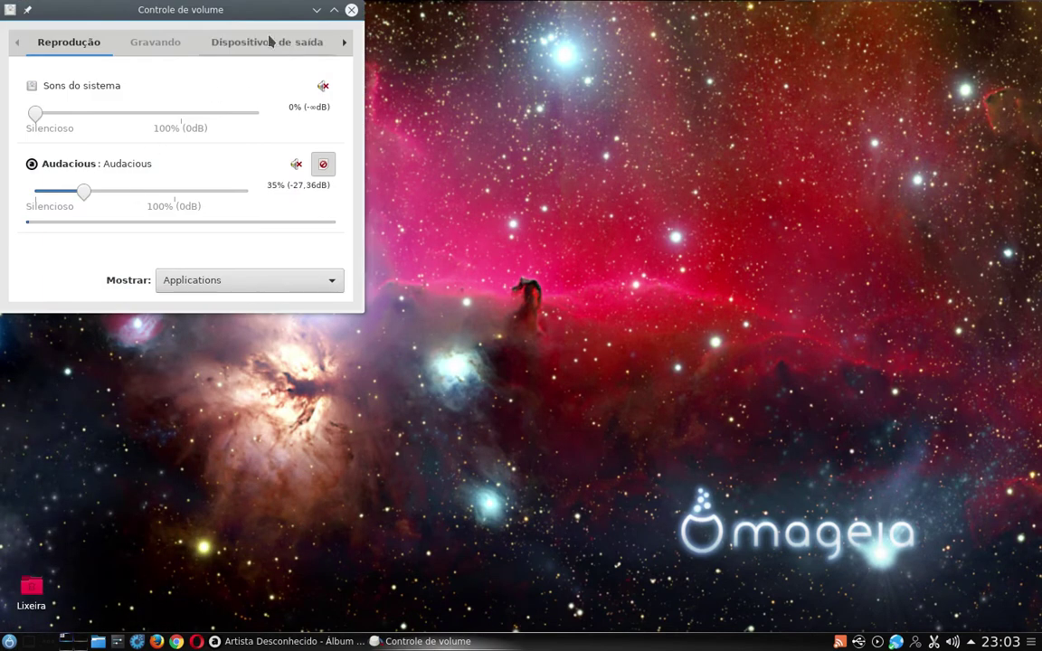
View the volume control's recording and output device settings and close it
{"action": "left_click", "coordinate": [156, 41]}
{"action": "left_click", "coordinate": [269, 42]}
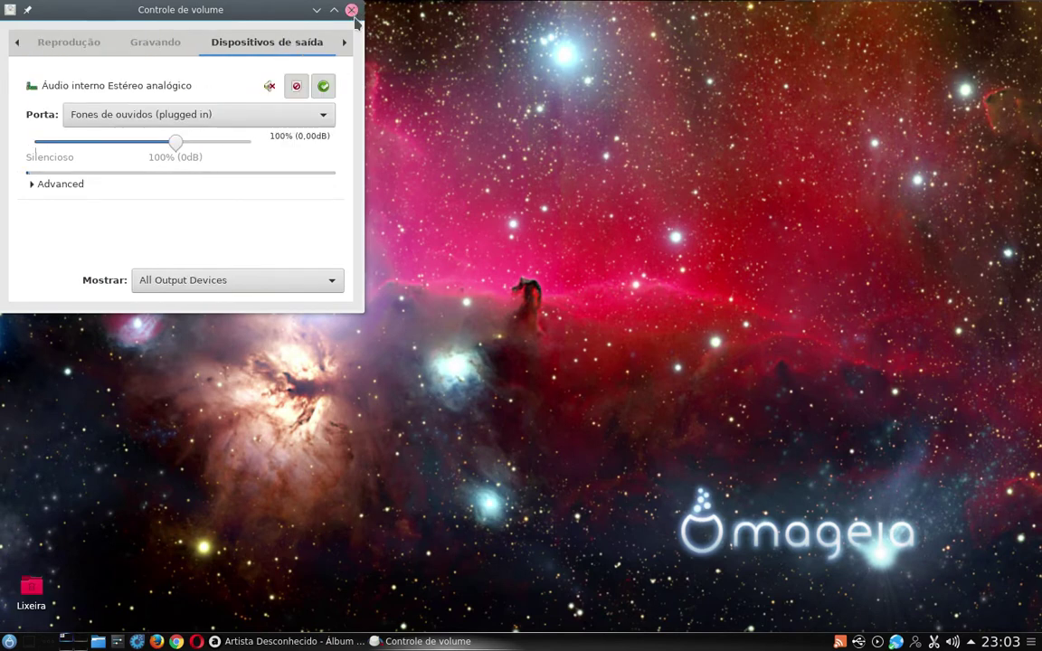
{"action": "left_click", "coordinate": [352, 10]}
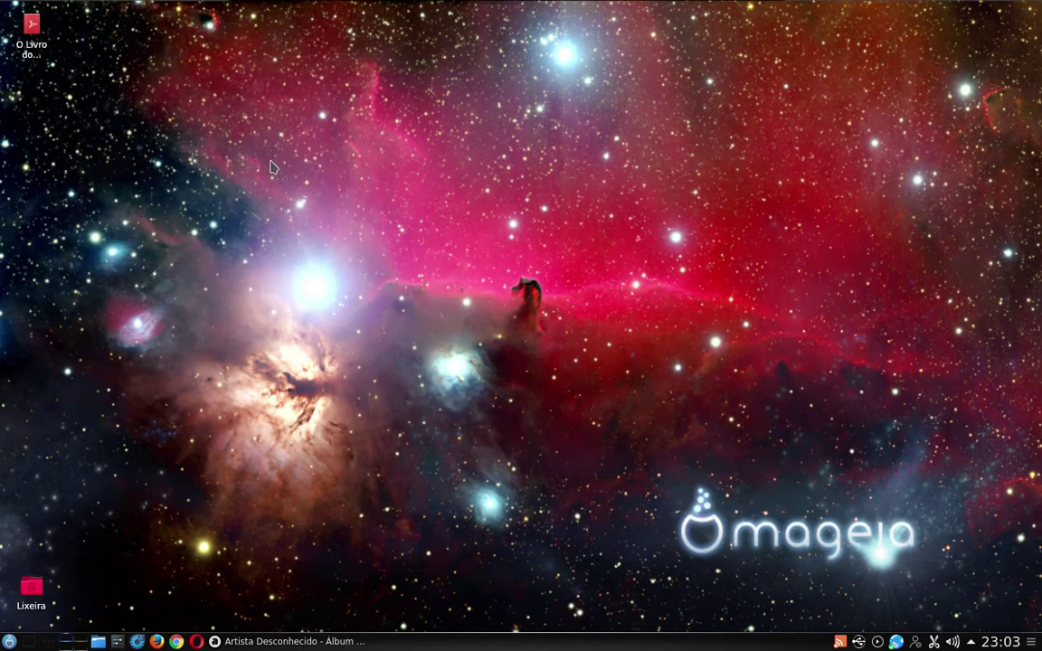
Launch Kdenlive from the sound and video applications and move its window away from the screen corner toward the middle of the desktop
{"action": "left_click", "coordinate": [9, 641]}
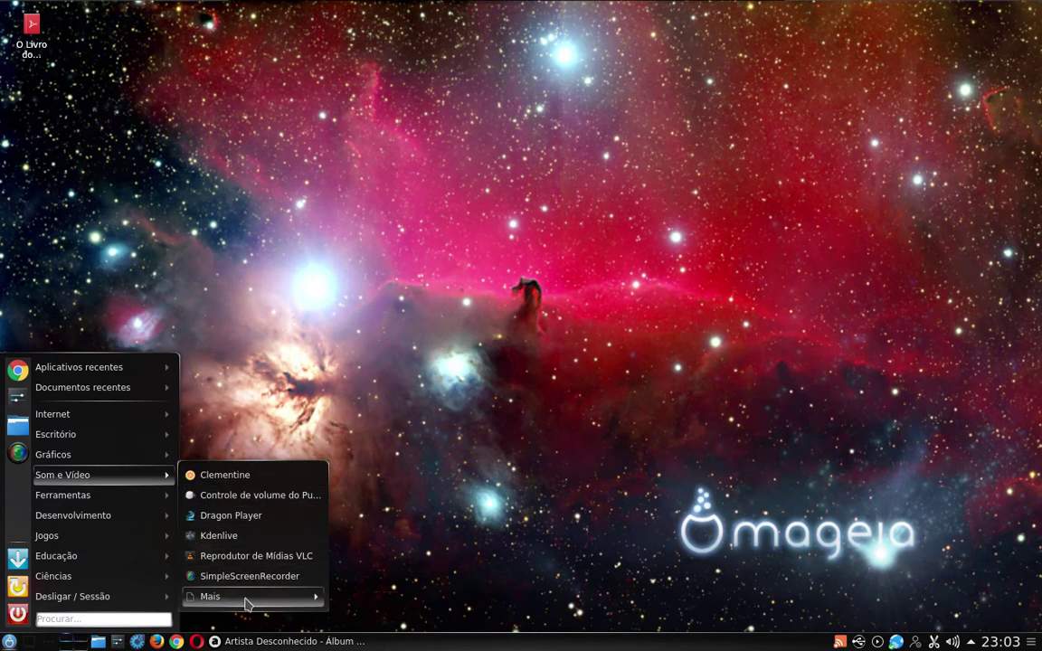
{"action": "mouse_move", "coordinate": [245, 601]}
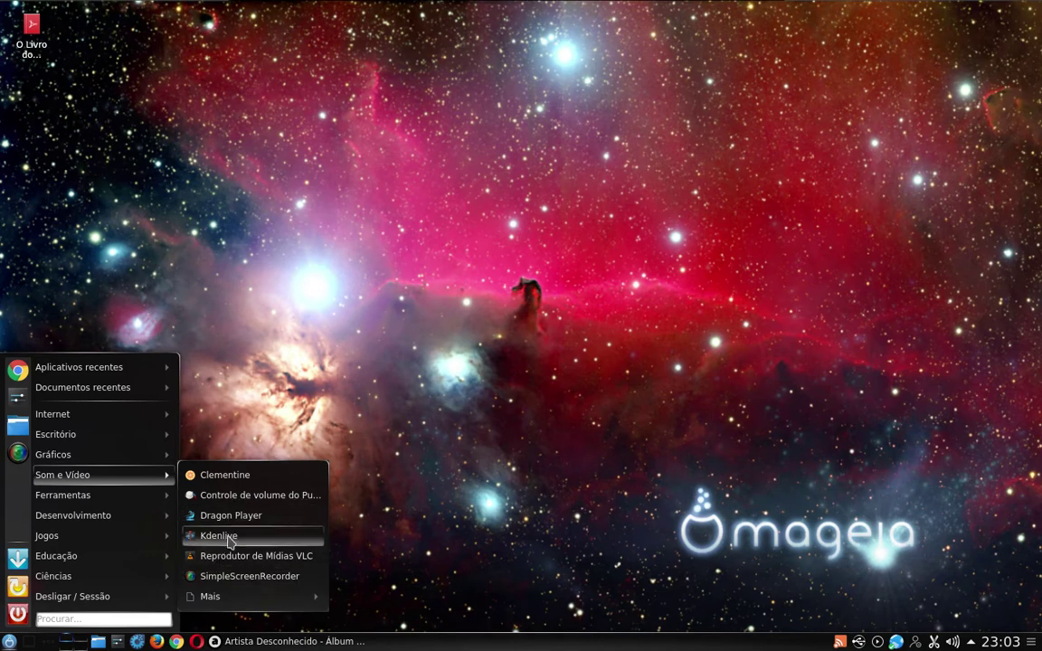
{"action": "left_click", "coordinate": [222, 537]}
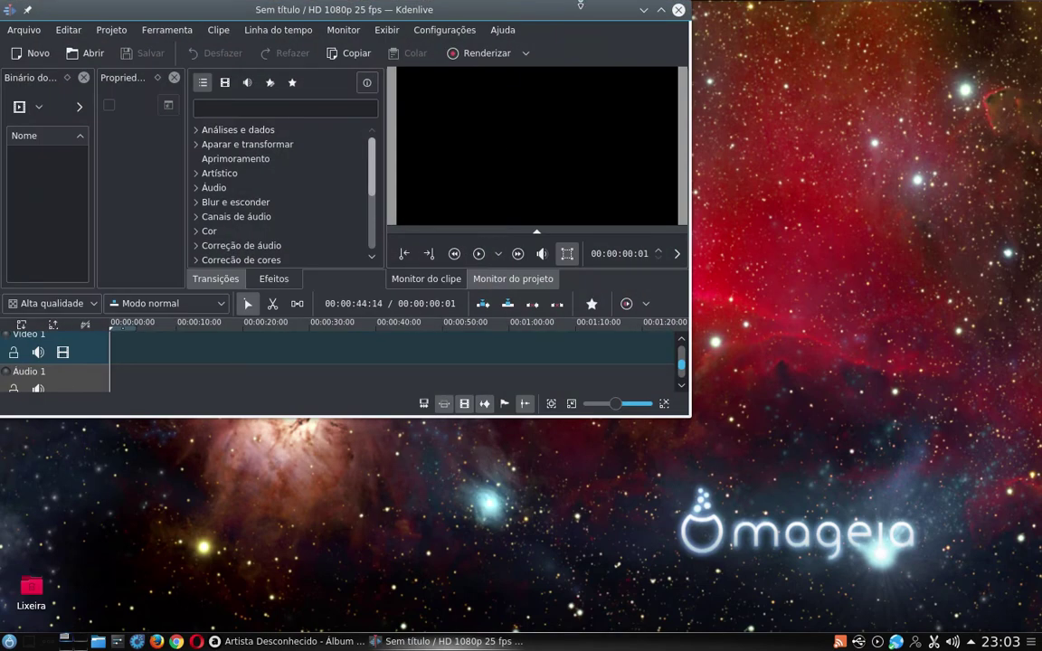
{"action": "left_click_drag", "start_coordinate": [590, 20], "coordinate": [775, 120]}
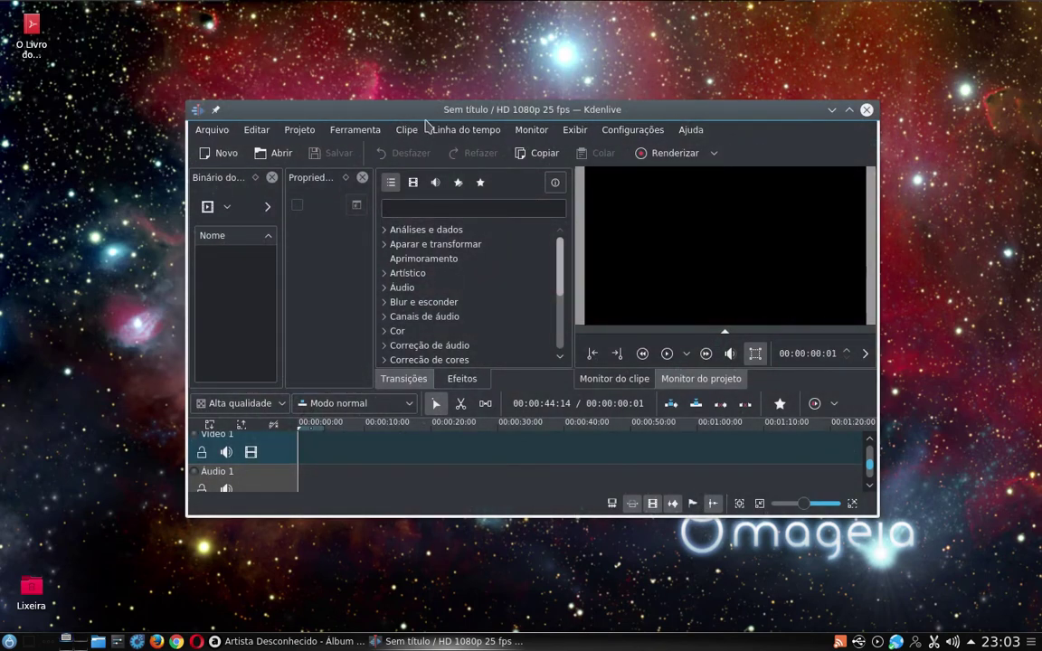
Look through Kdenlive's file, tool, clip, timeline, settings and help commands without choosing any
{"action": "left_click", "coordinate": [223, 135]}
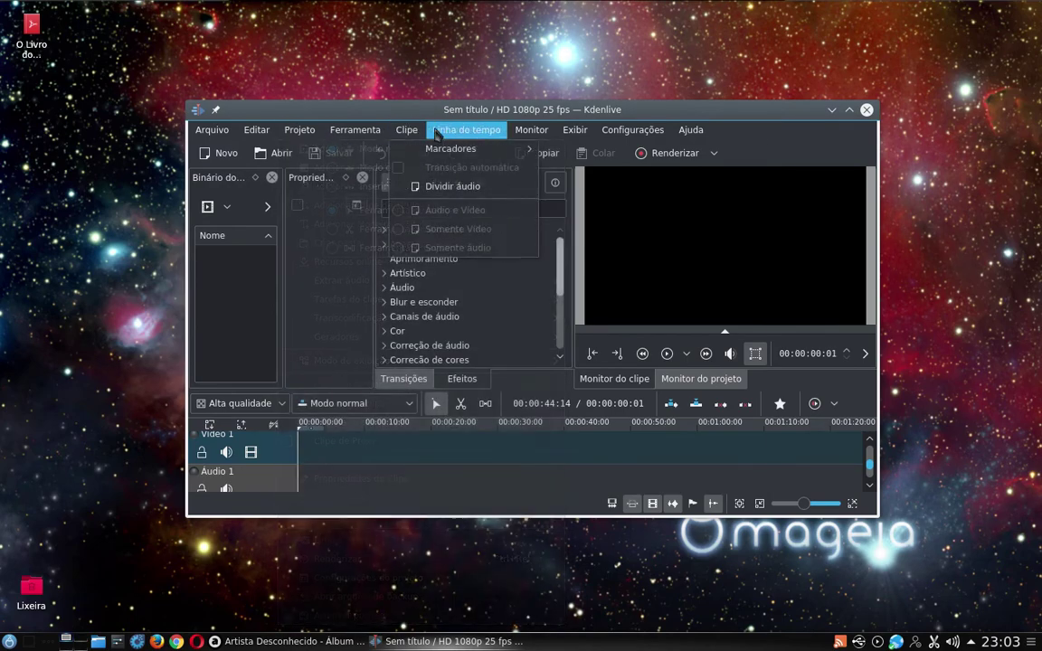
{"action": "mouse_move", "coordinate": [575, 130]}
{"action": "mouse_move", "coordinate": [344, 131]}
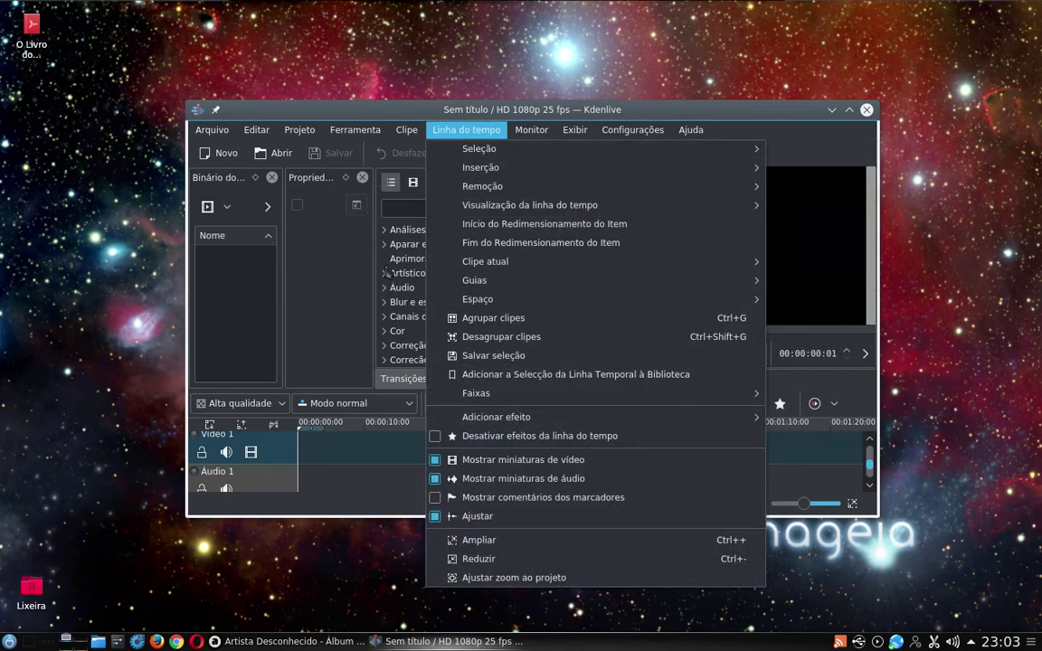
{"action": "left_click", "coordinate": [442, 111]}
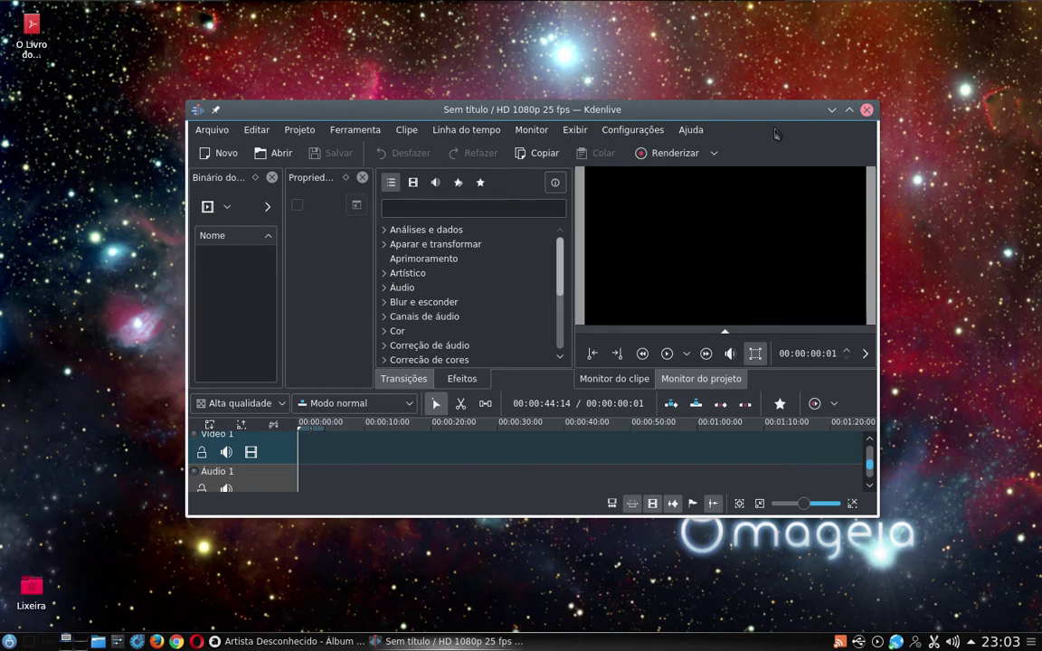
{"action": "left_click", "coordinate": [201, 132]}
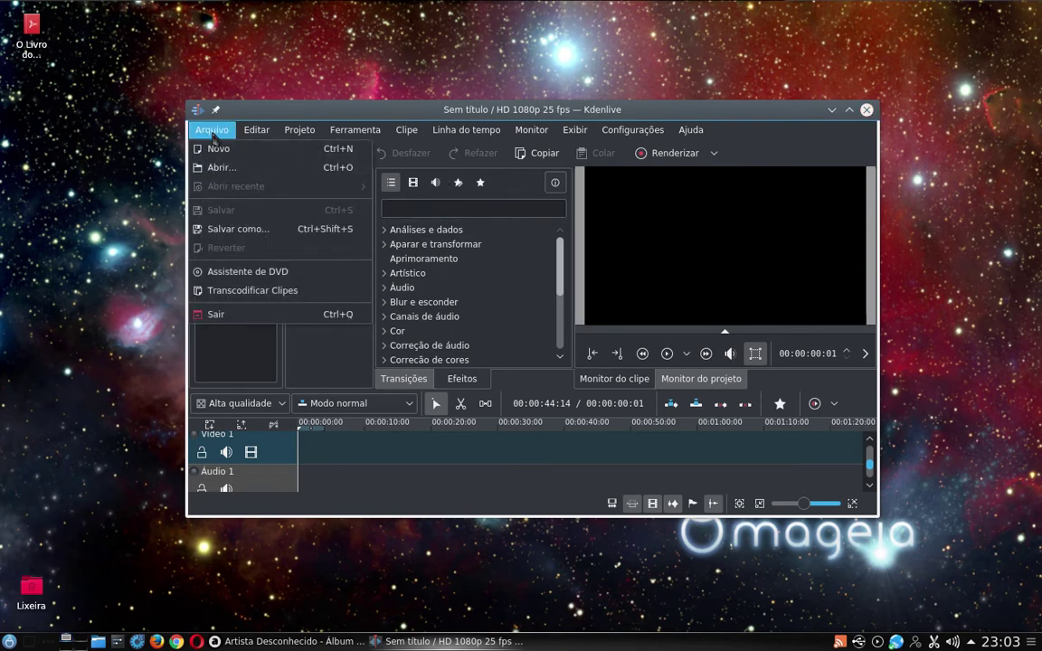
{"action": "mouse_move", "coordinate": [316, 133]}
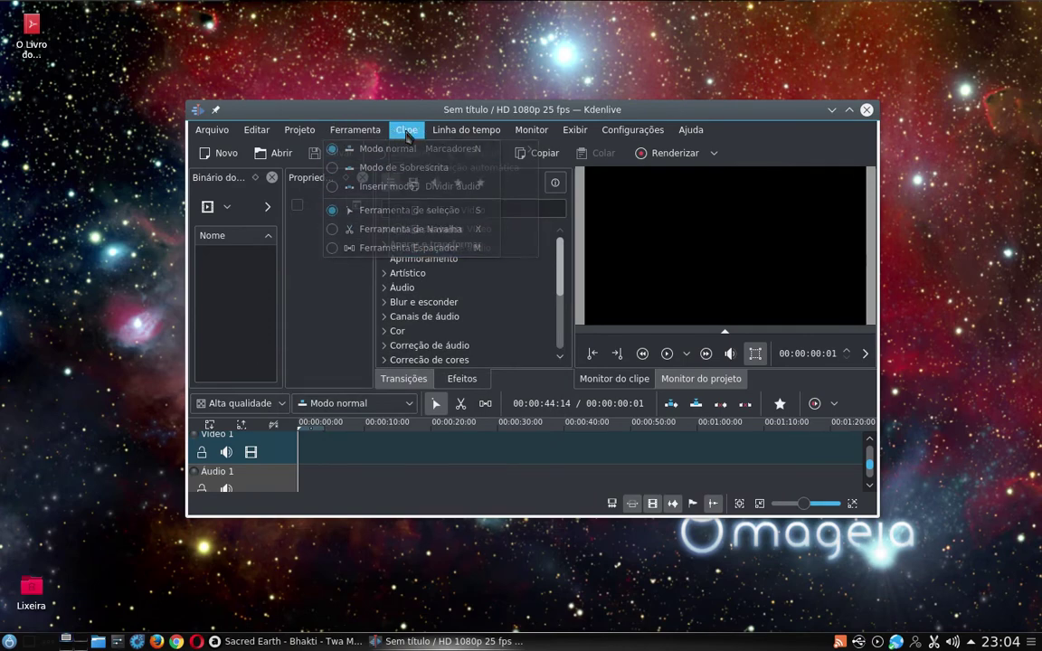
{"action": "mouse_move", "coordinate": [466, 136]}
{"action": "mouse_move", "coordinate": [691, 131]}
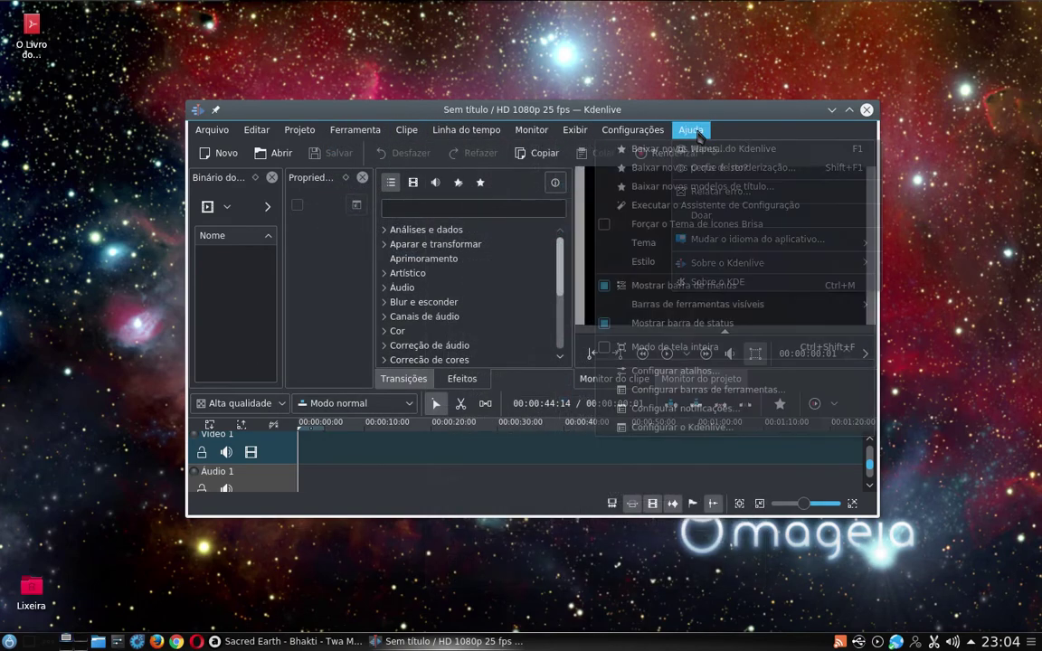
{"action": "left_click", "coordinate": [811, 113]}
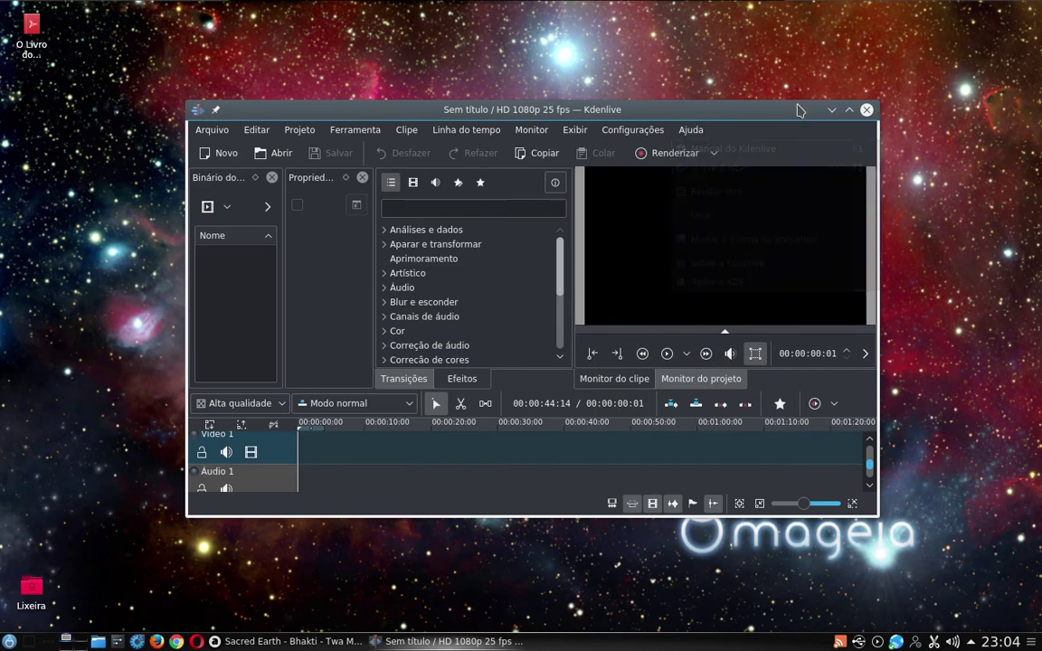
Close Kdenlive and launch the Arquivos file manager from the additional programs in the tools category
{"action": "left_click", "coordinate": [867, 110]}
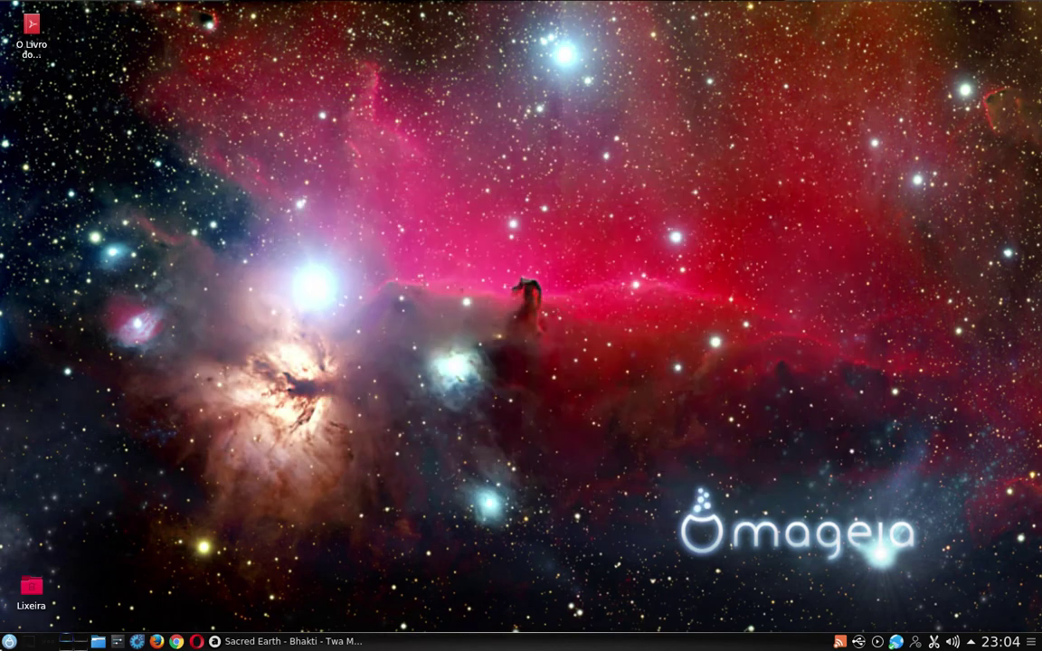
{"action": "key", "text": "super"}
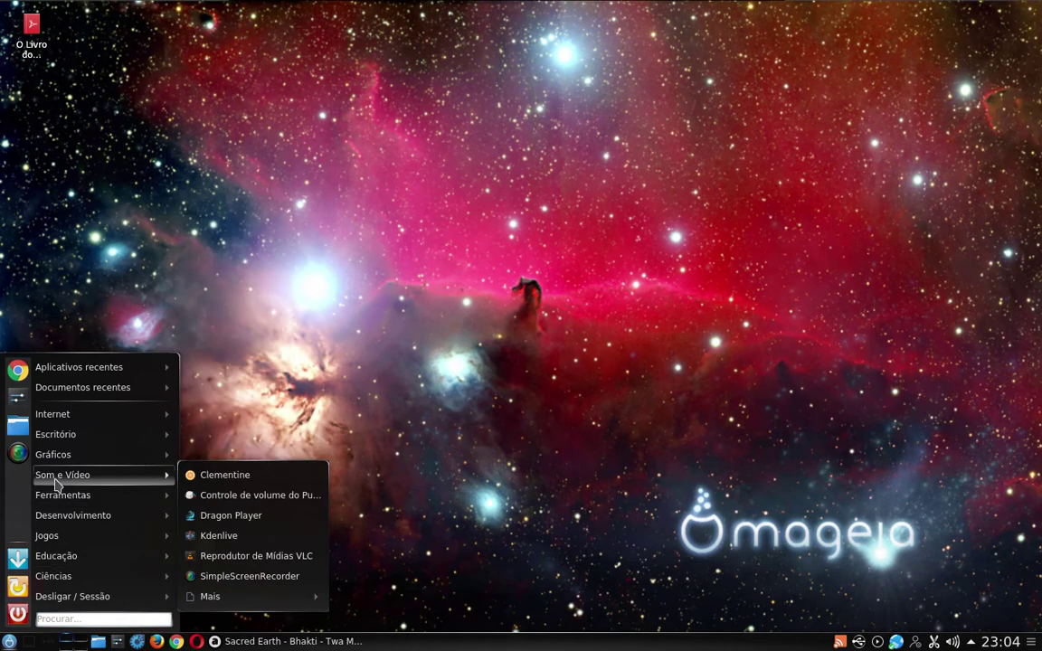
{"action": "mouse_move", "coordinate": [77, 496]}
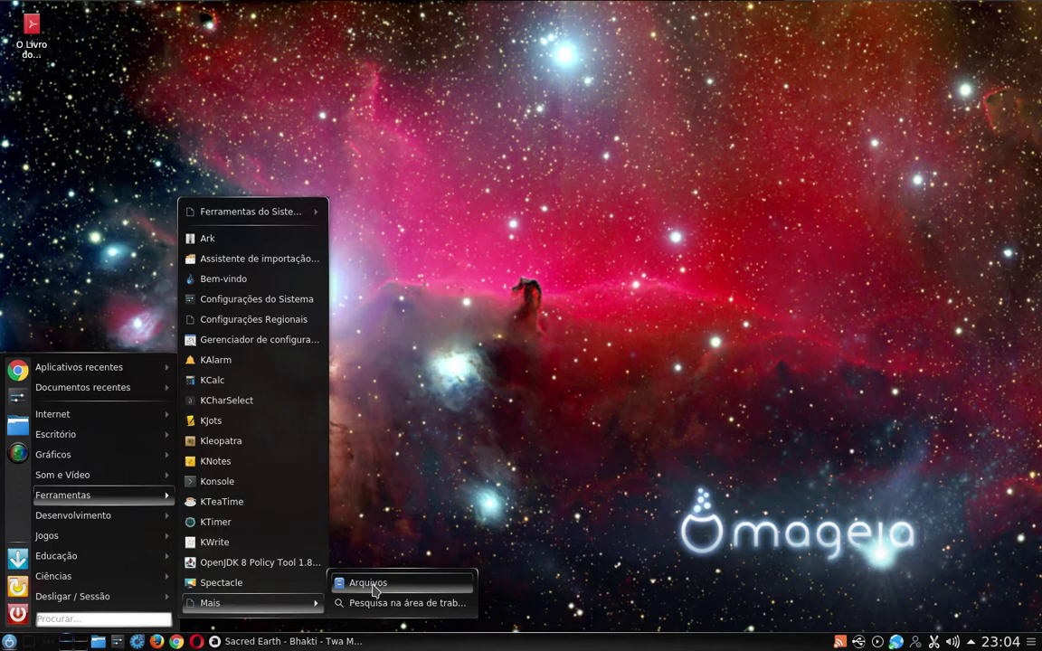
{"action": "left_click", "coordinate": [369, 584]}
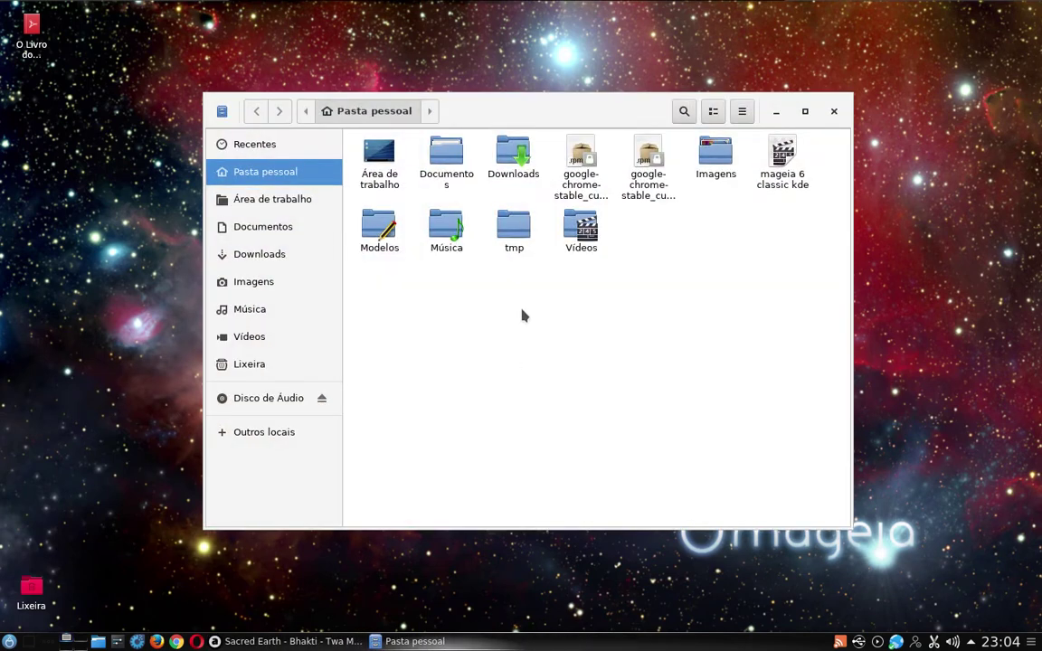
View the contents of the audio disc in the file manager and close its window
{"action": "left_click", "coordinate": [258, 436]}
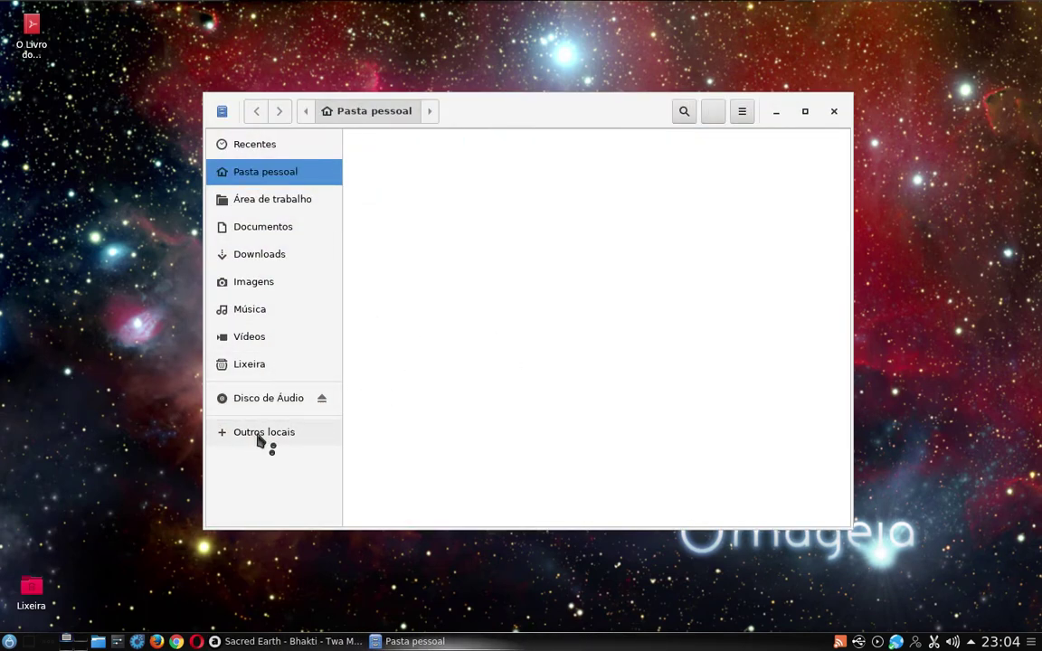
{"action": "left_click", "coordinate": [265, 400]}
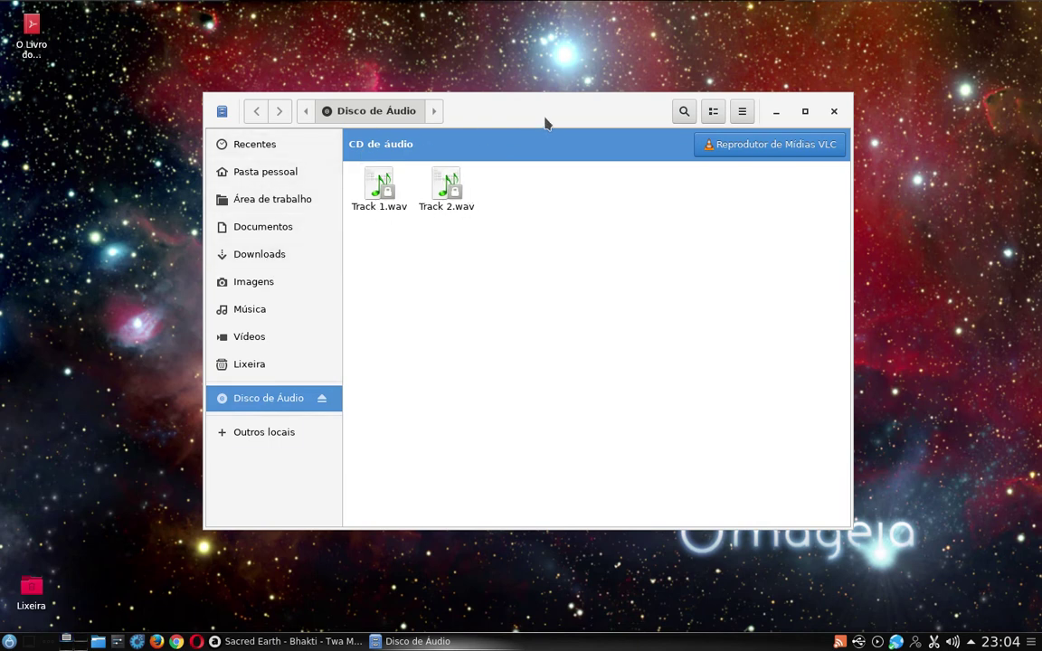
{"action": "left_click", "coordinate": [834, 111]}
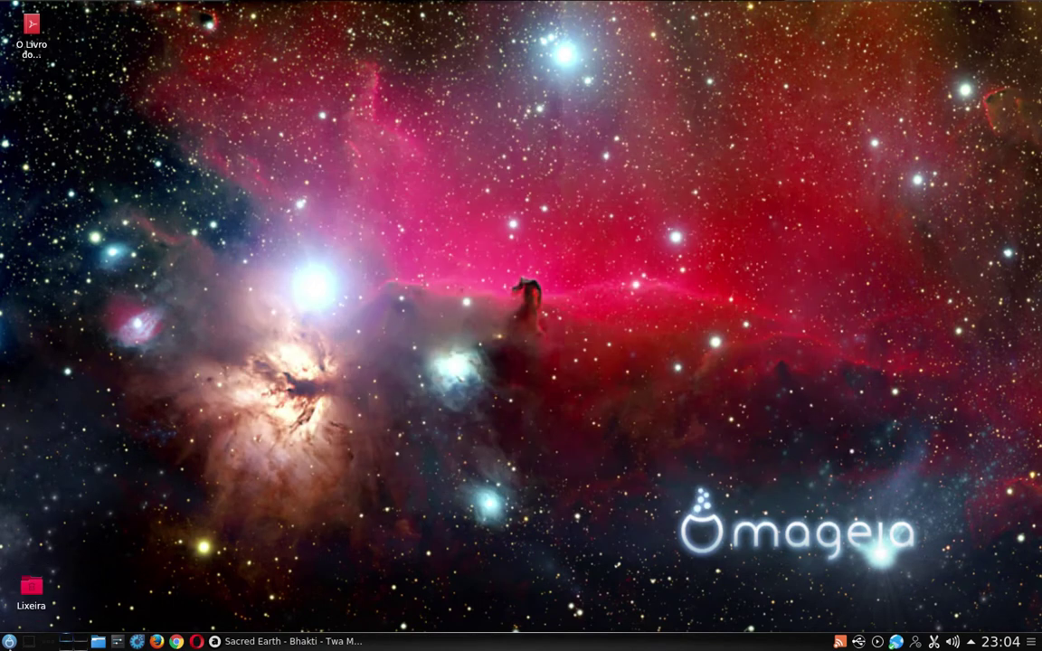
Launch the desktop search program from the additional tools applications, view its window and close it
{"action": "key", "text": "super"}
{"action": "mouse_move", "coordinate": [80, 520]}
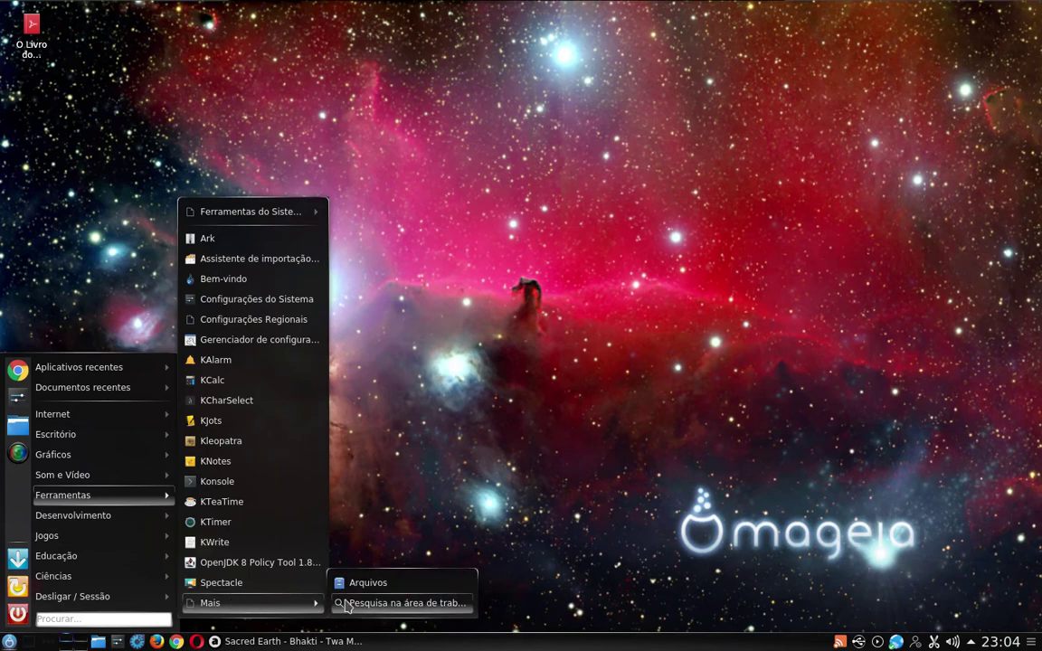
{"action": "left_click", "coordinate": [377, 605]}
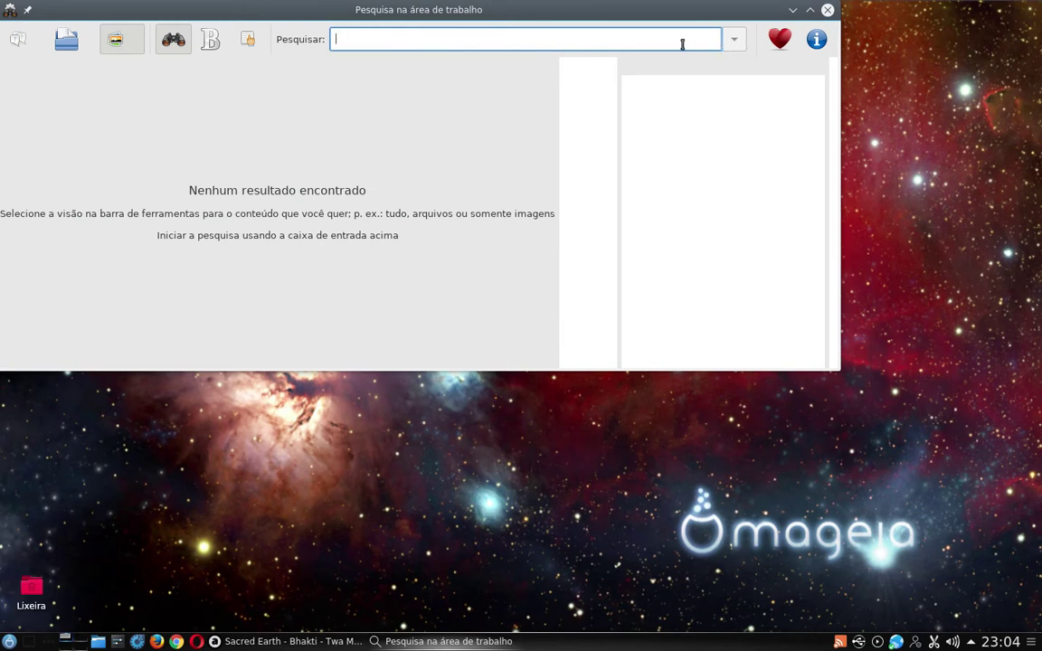
{"action": "left_click", "coordinate": [829, 11]}
Launch Spectacle from the tools applications, view its capture options and close it without saving the screenshot
{"action": "left_click", "coordinate": [9, 641]}
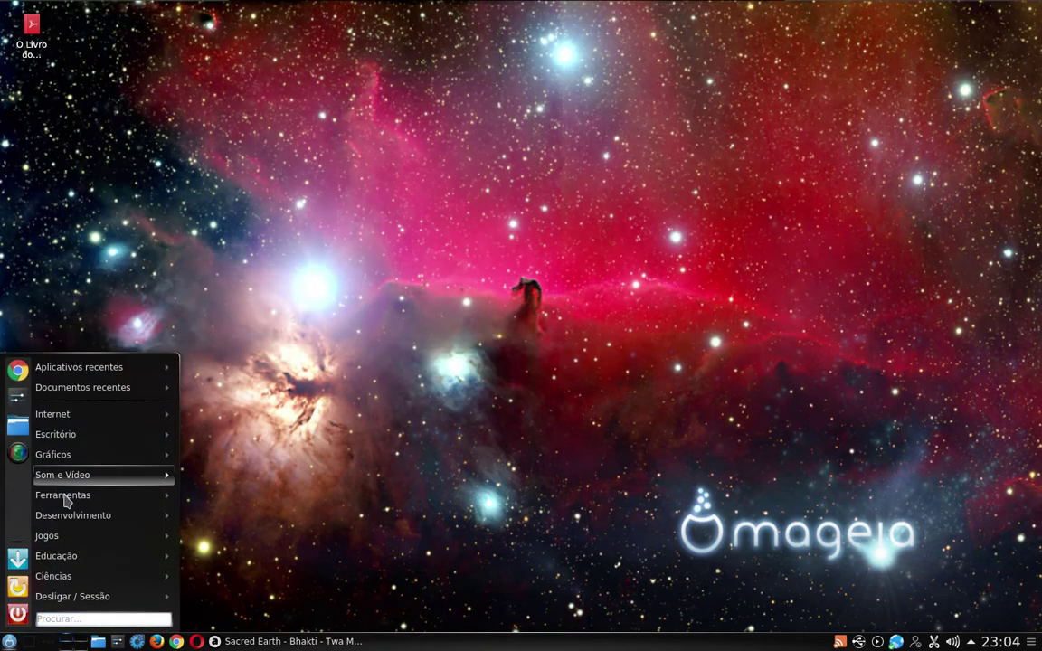
{"action": "mouse_move", "coordinate": [94, 512]}
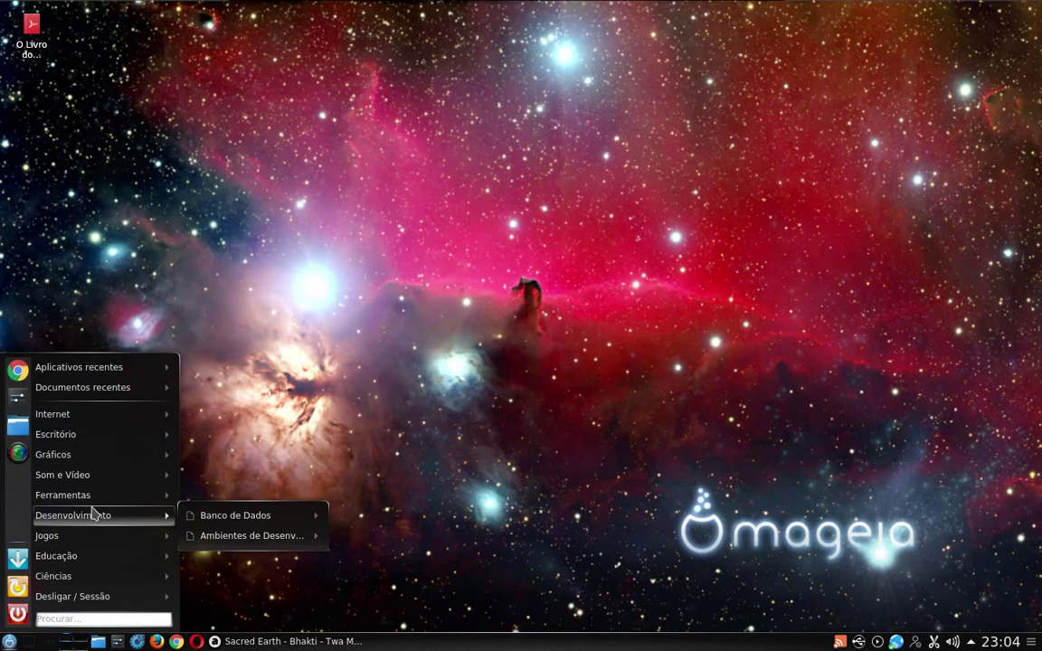
{"action": "mouse_move", "coordinate": [127, 496]}
{"action": "mouse_move", "coordinate": [244, 603]}
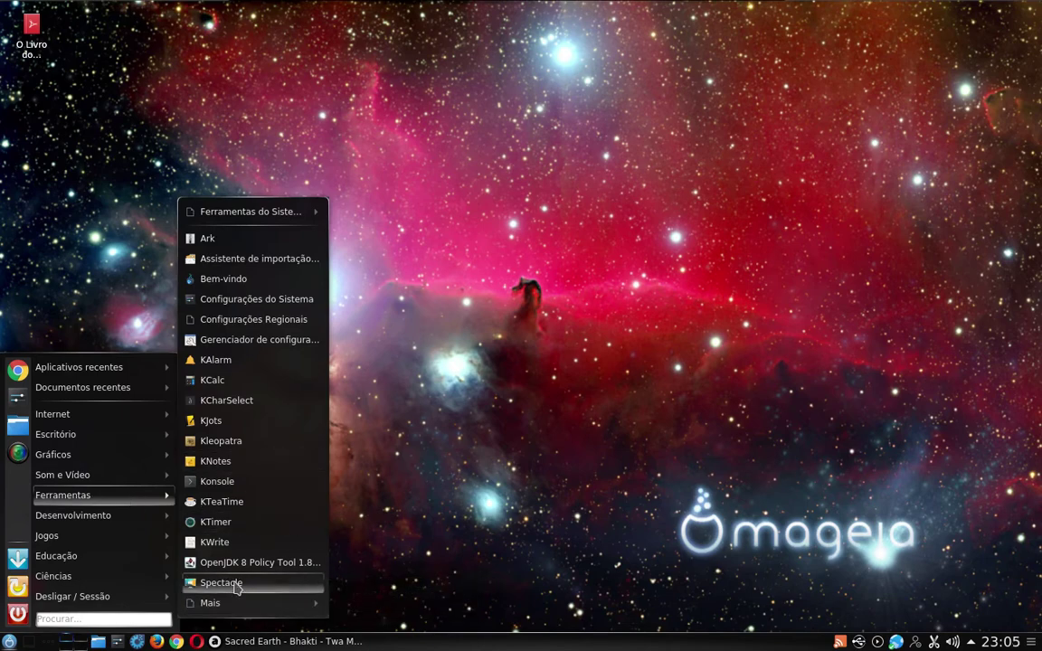
{"action": "left_click", "coordinate": [236, 589]}
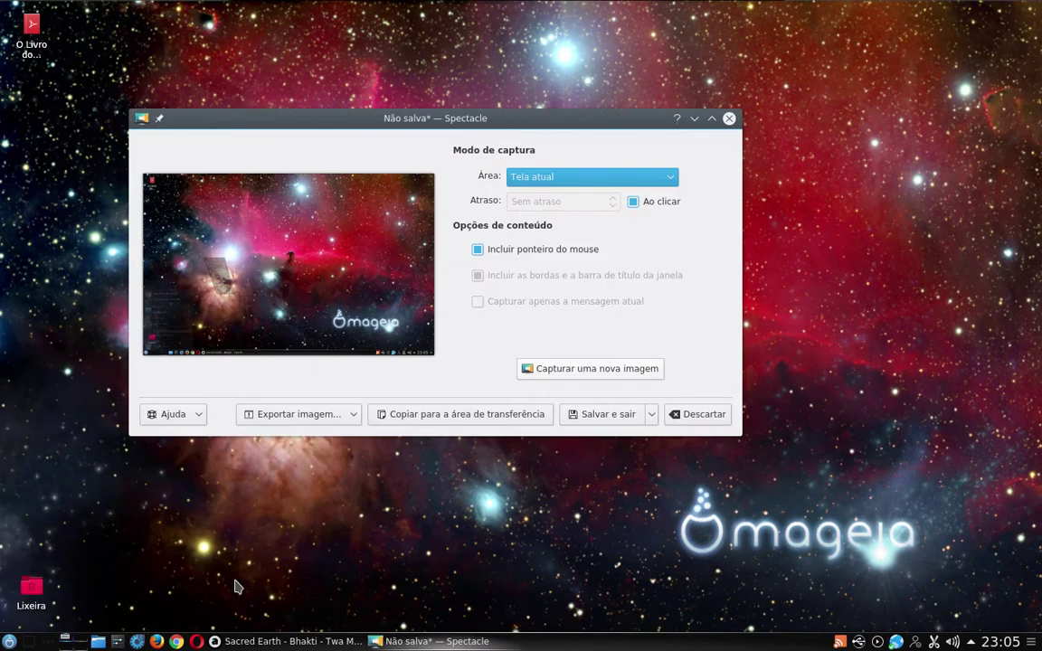
{"action": "left_click", "coordinate": [730, 120]}
Launch the KWrite text editor from the tools applications, view its empty document and close it
{"action": "left_click", "coordinate": [9, 642]}
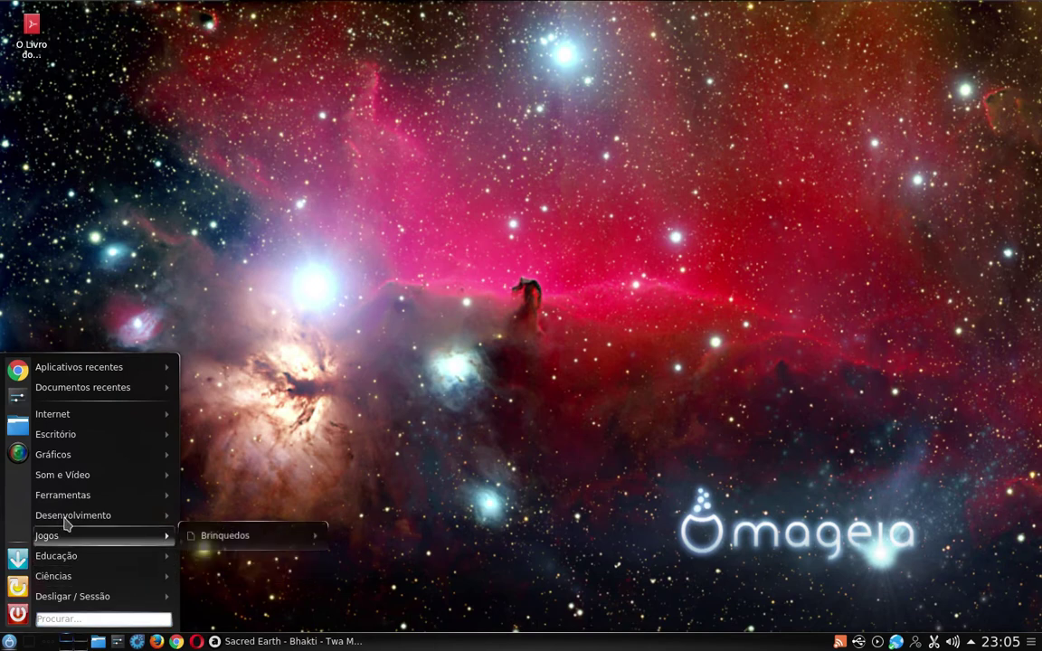
{"action": "mouse_move", "coordinate": [93, 496]}
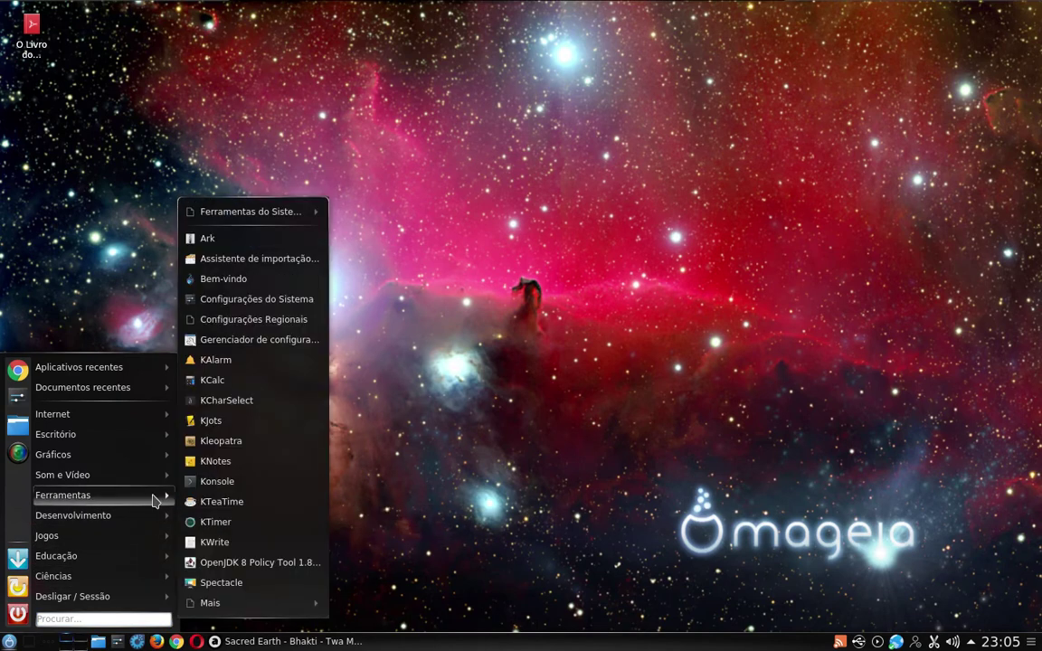
{"action": "left_click", "coordinate": [217, 542]}
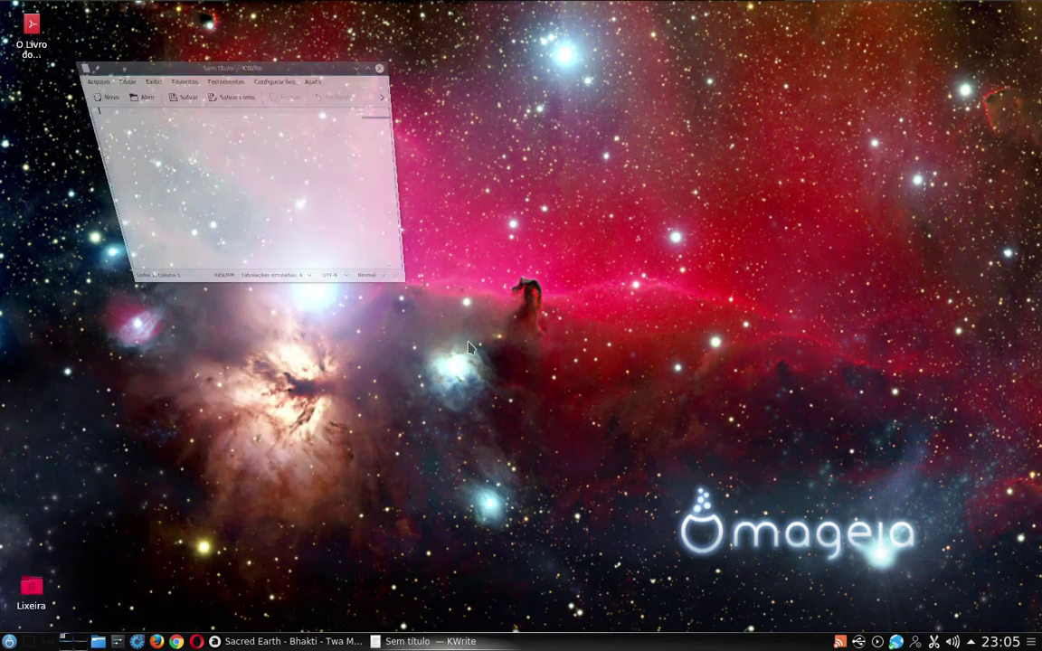
{"action": "left_click", "coordinate": [453, 9]}
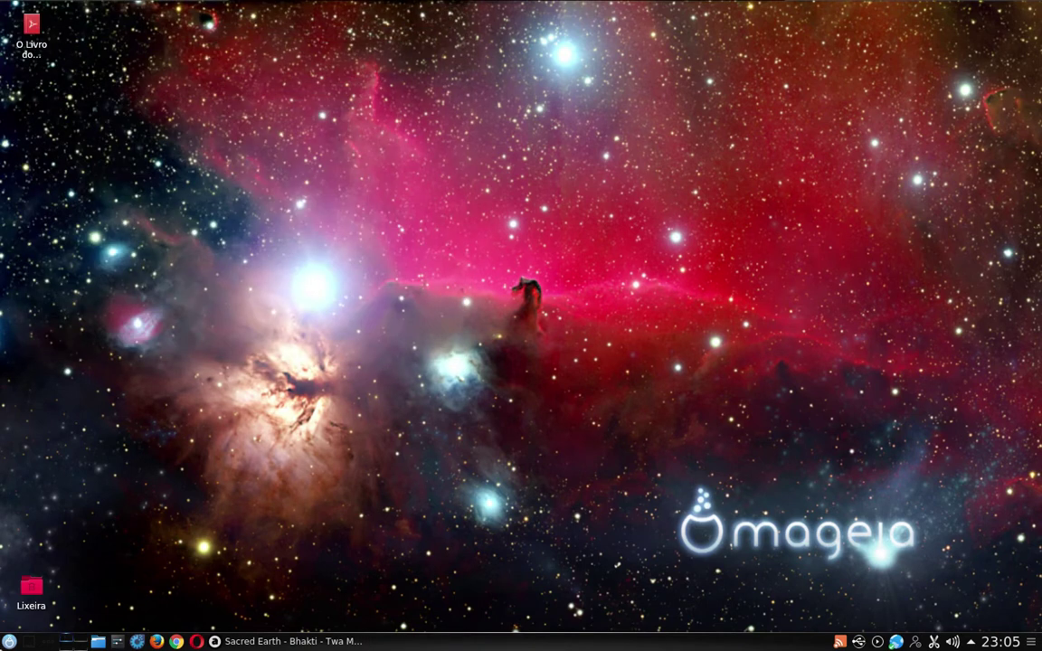
Launch KTimer from the tools applications, view its timer settings and close the window
{"action": "left_click", "coordinate": [8, 642]}
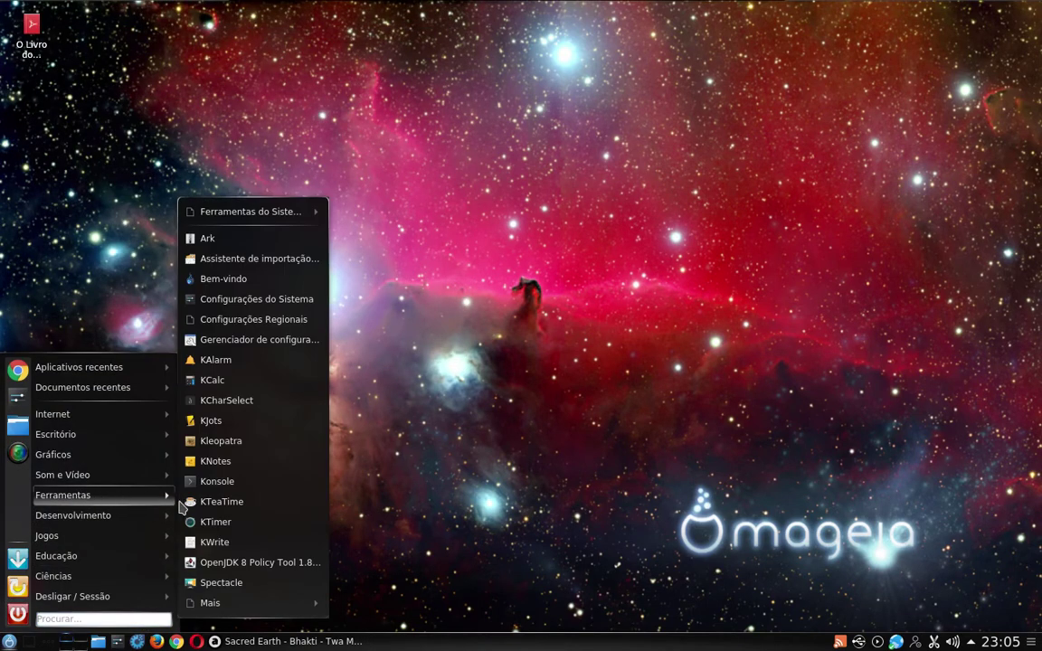
{"action": "left_click", "coordinate": [221, 523]}
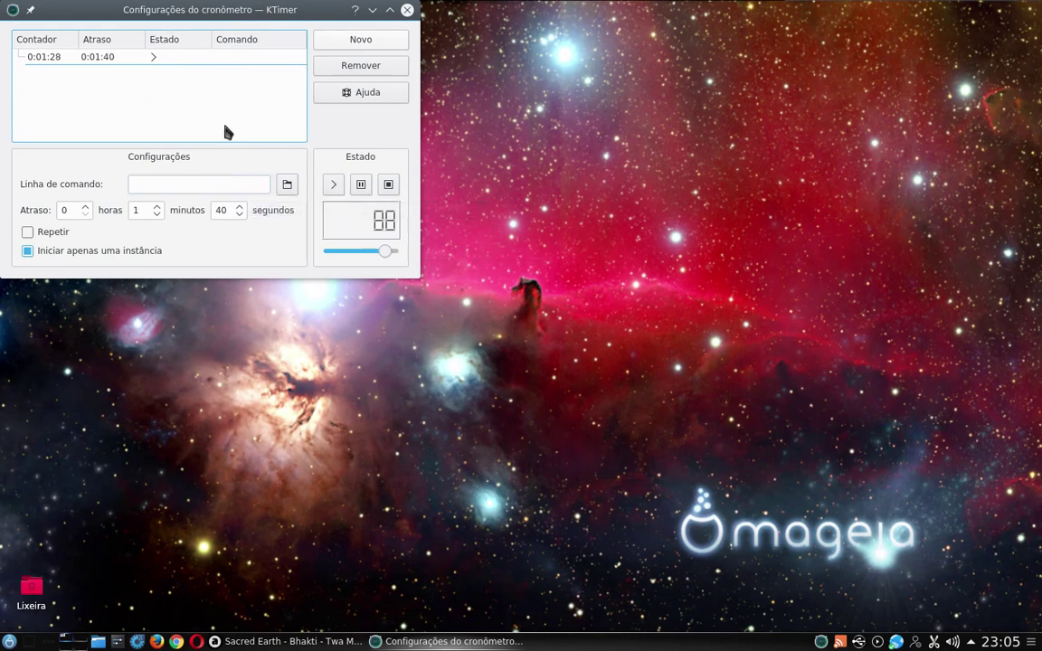
{"action": "left_click", "coordinate": [407, 9]}
Look over the tools category again and launch Kleopatra from it
{"action": "left_click", "coordinate": [9, 642]}
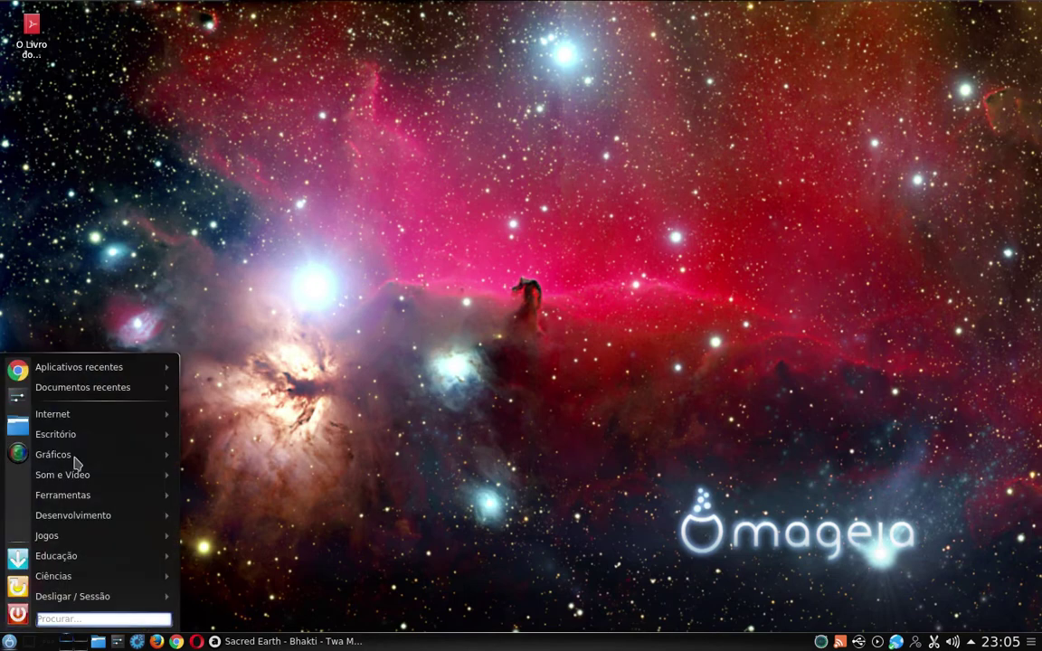
{"action": "mouse_move", "coordinate": [105, 496]}
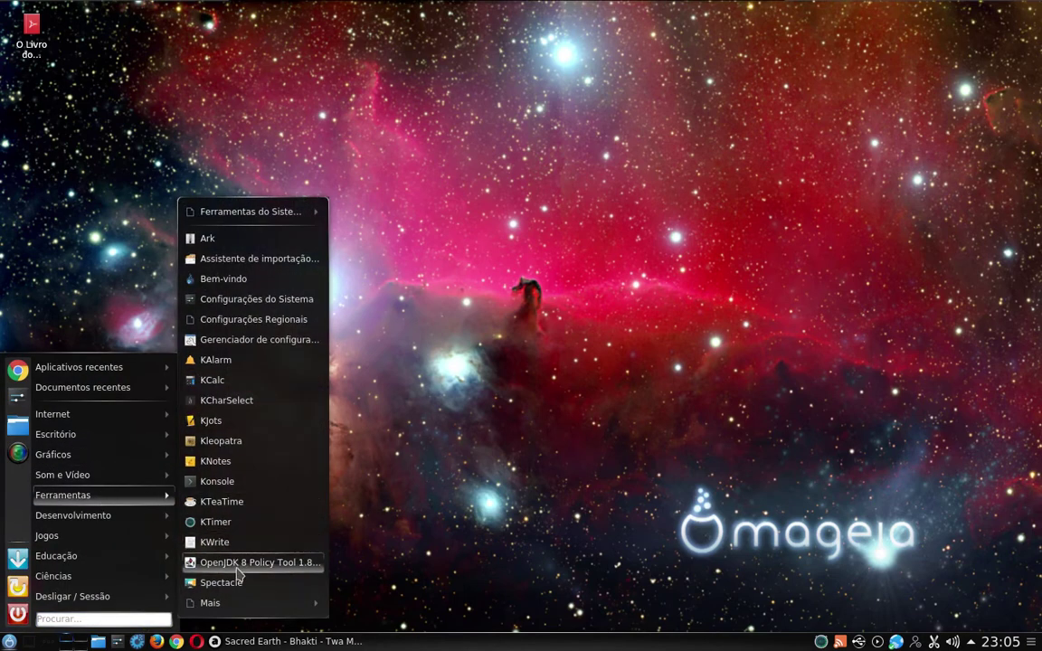
{"action": "left_click", "coordinate": [228, 448]}
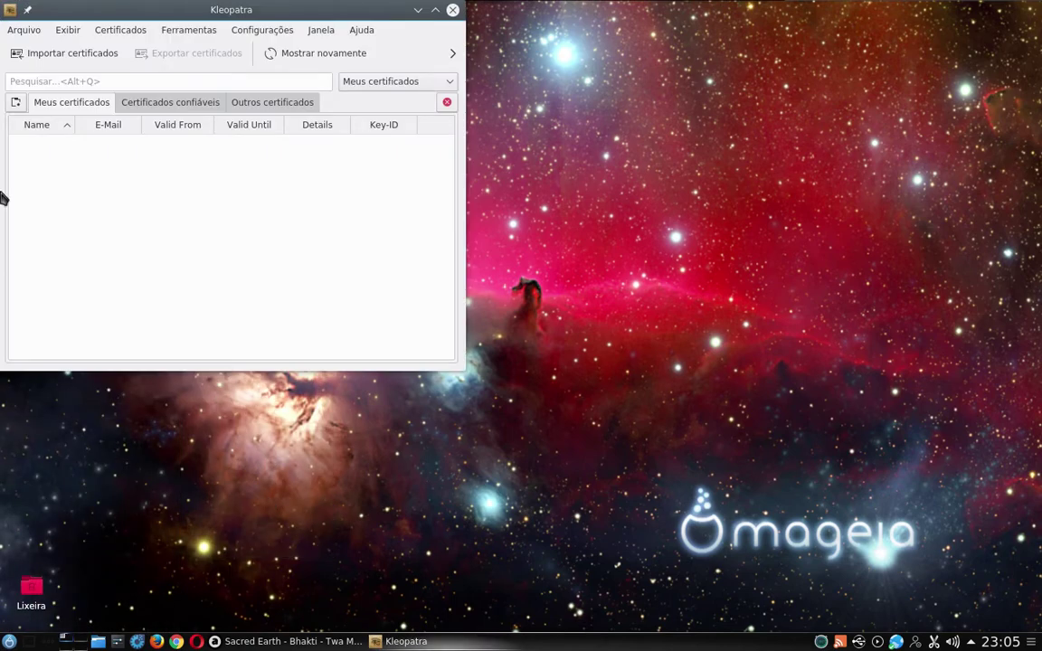
Read the about information for Kleopatra with its dialog moved toward the middle of the desktop, and close the dialog and the program
{"action": "left_click", "coordinate": [361, 31]}
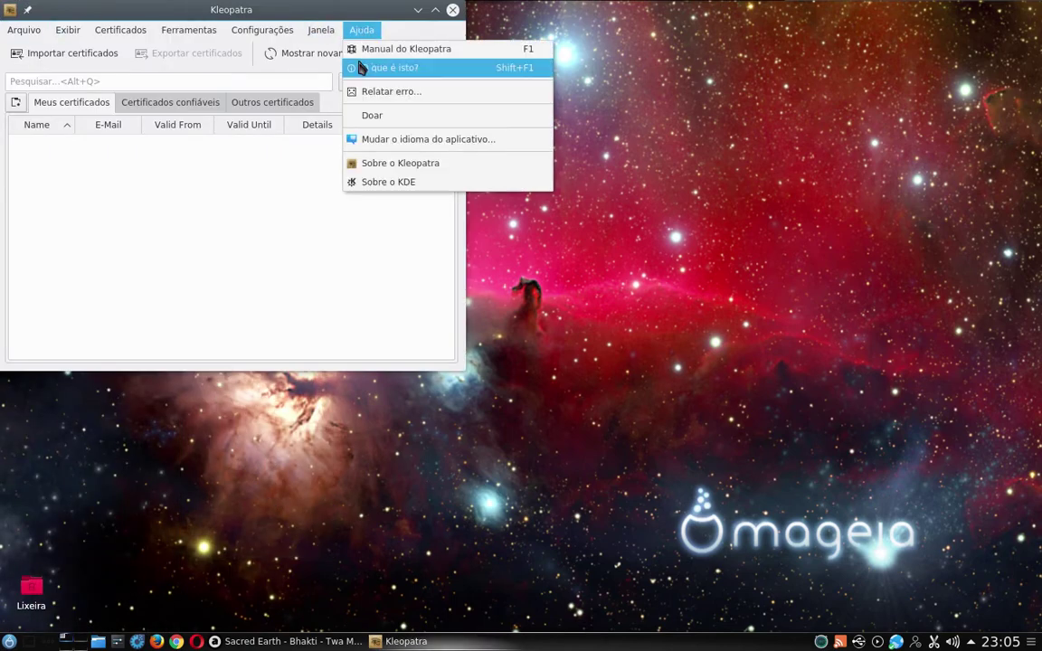
{"action": "left_click", "coordinate": [384, 164]}
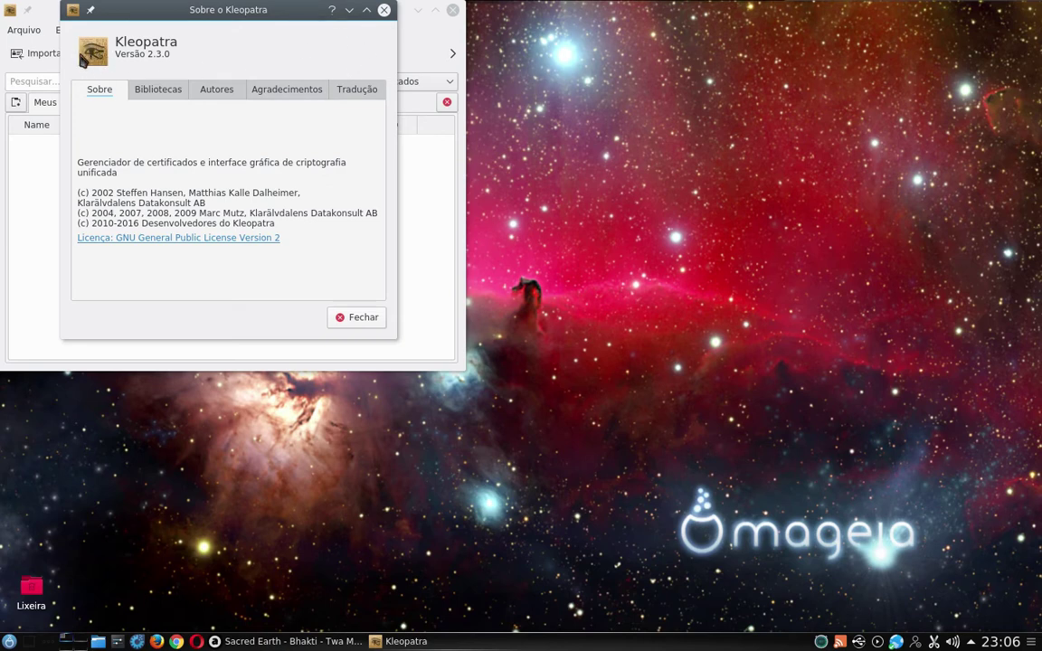
{"action": "left_click_drag", "start_coordinate": [269, 13], "coordinate": [403, 138]}
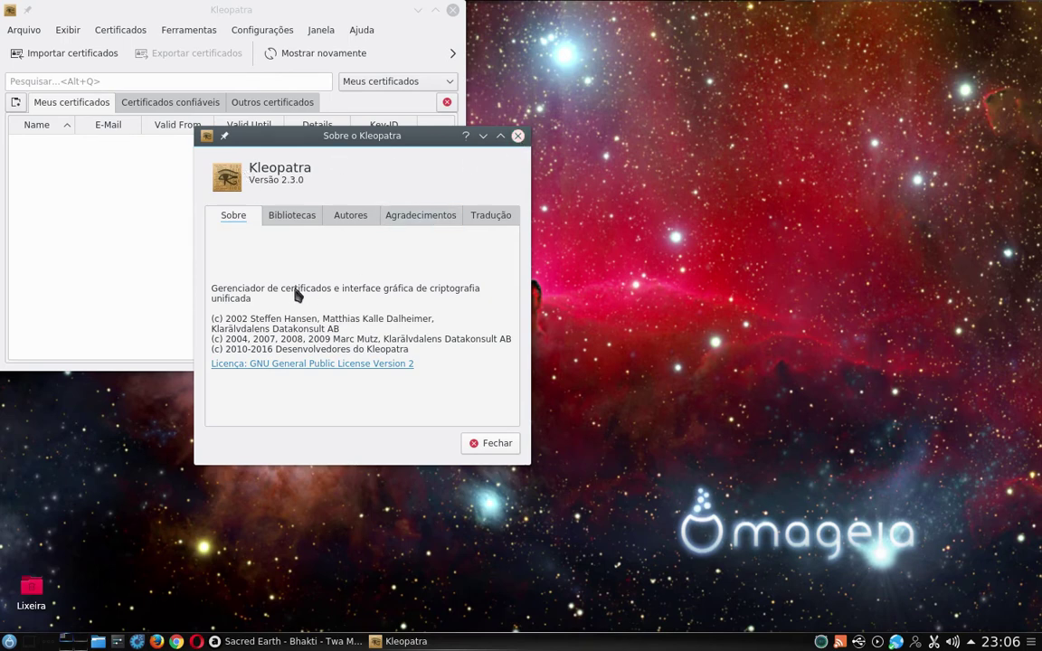
{"action": "left_click", "coordinate": [491, 444]}
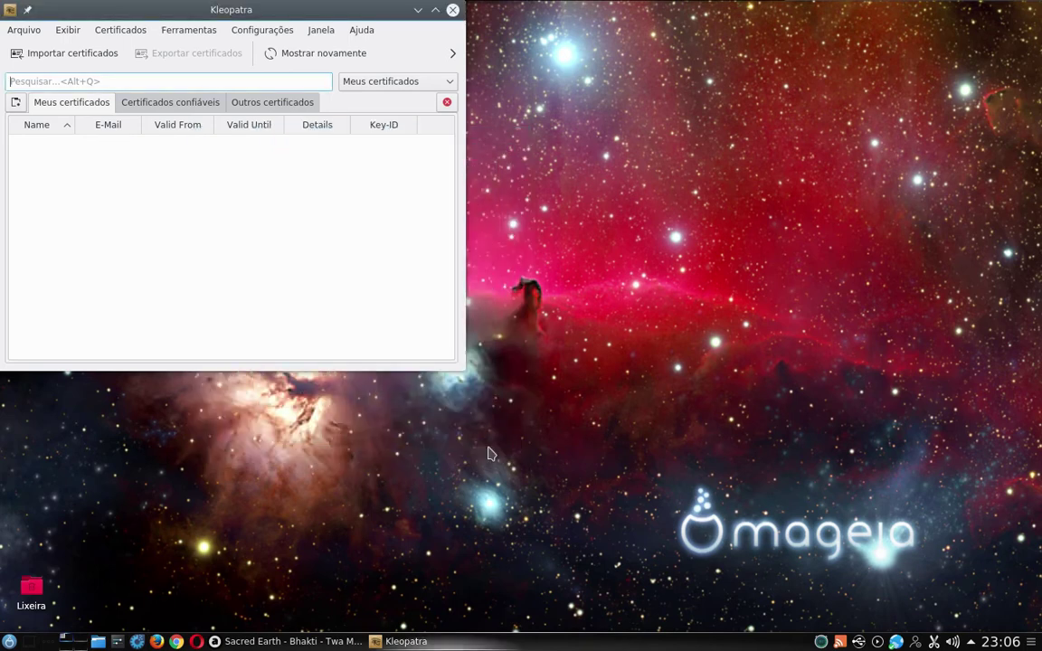
{"action": "left_click", "coordinate": [452, 11]}
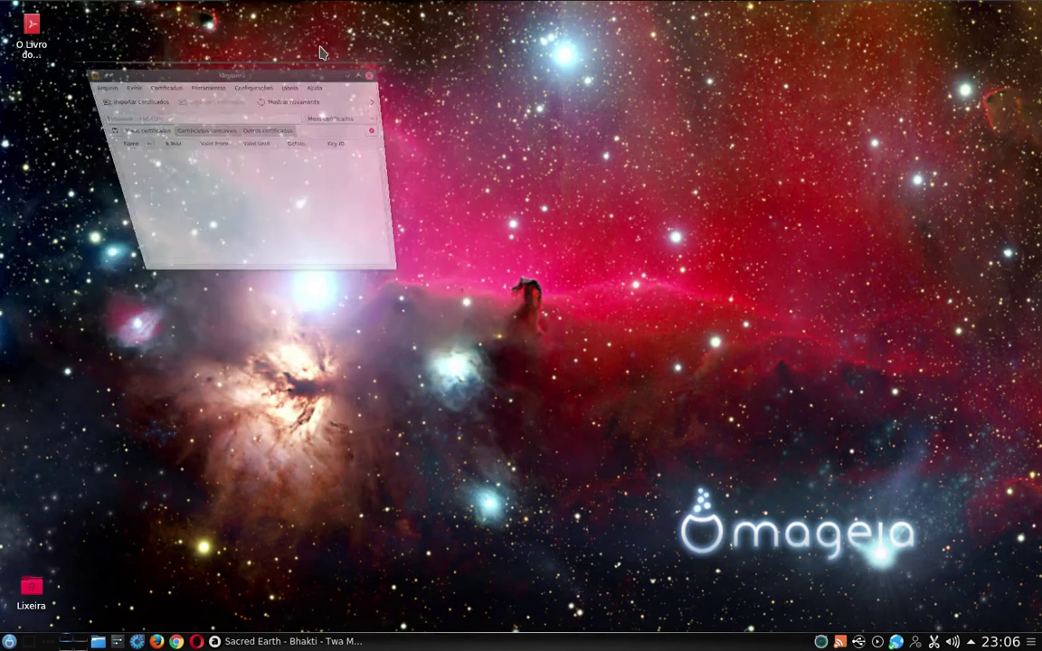
Launch KJots from the tools applications and dismiss the ambiguous shortcuts message
{"action": "left_click", "coordinate": [9, 641]}
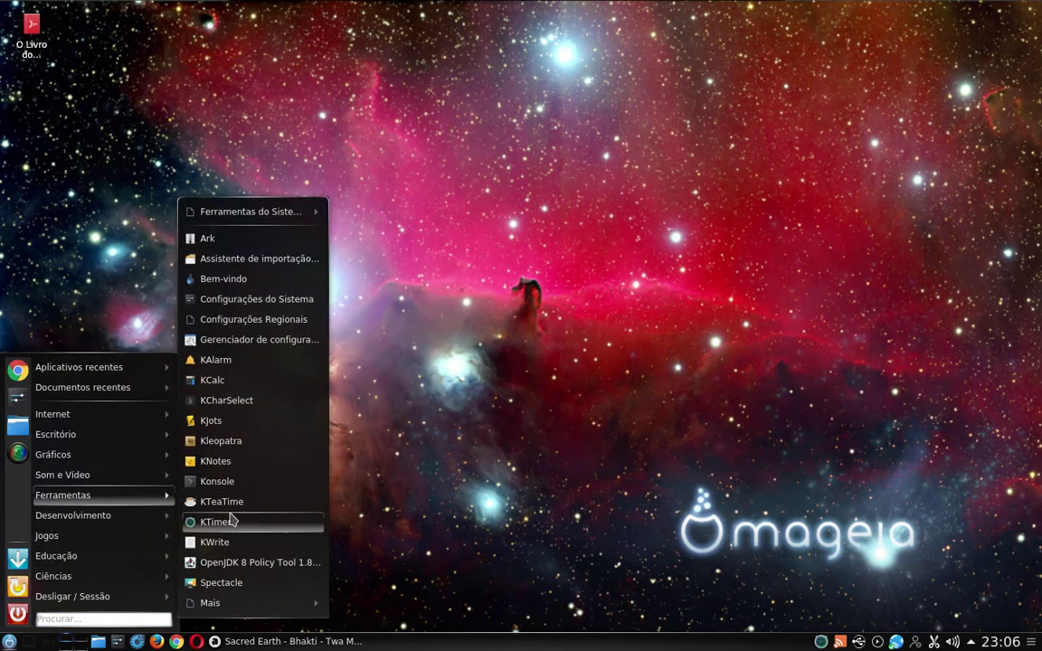
{"action": "left_click", "coordinate": [228, 423]}
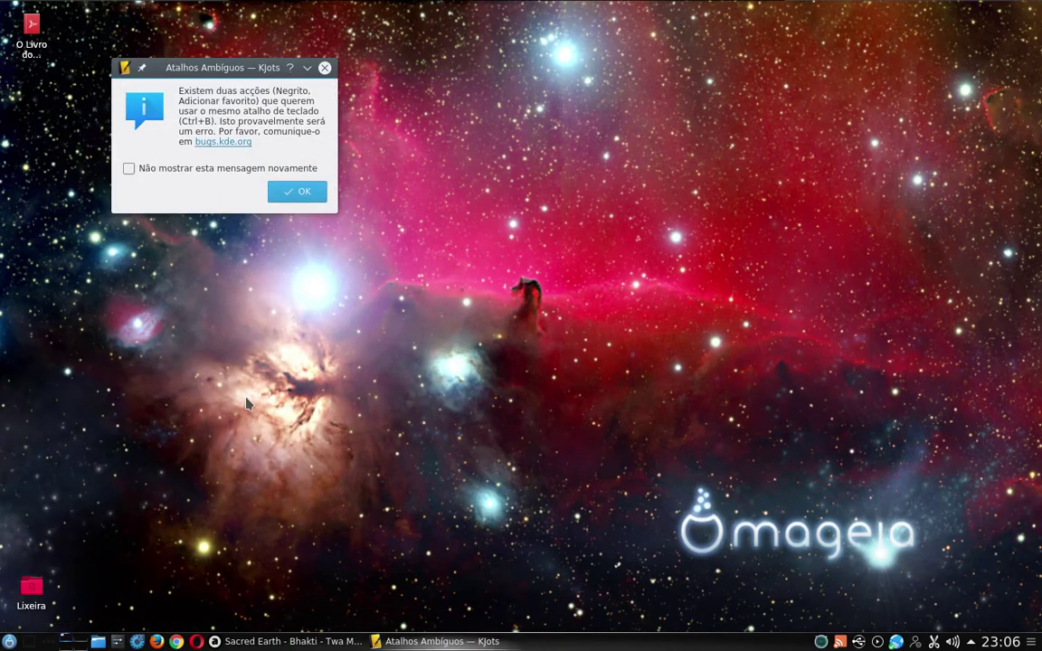
{"action": "left_click", "coordinate": [288, 194]}
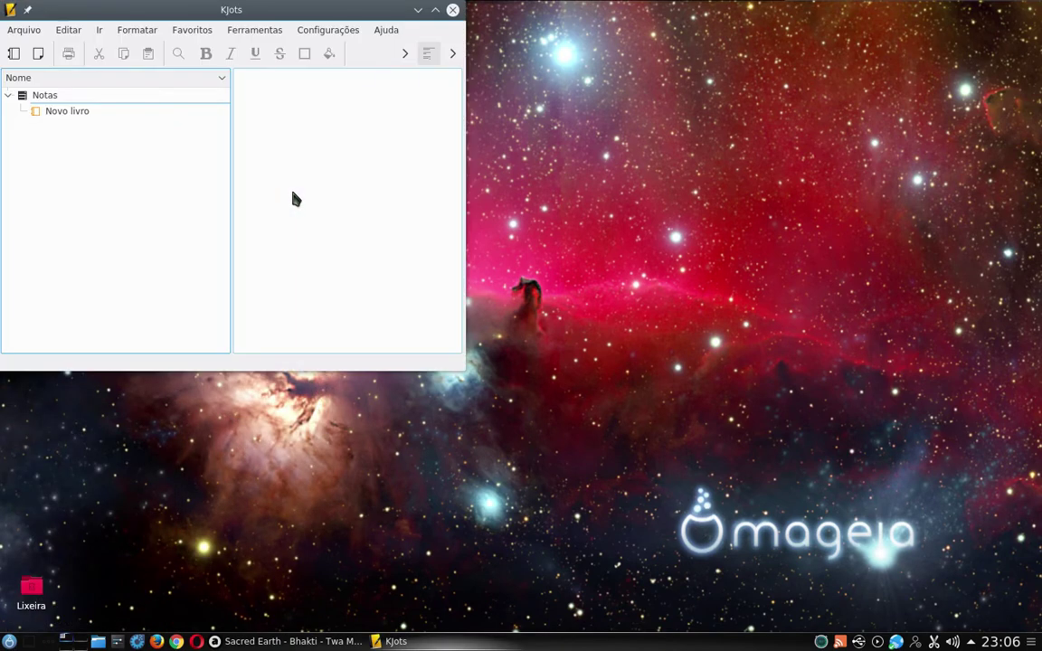
Read the general, library, author and translation information about KJots, close that dialog and show the Novo livro notebook
{"action": "left_click", "coordinate": [386, 31]}
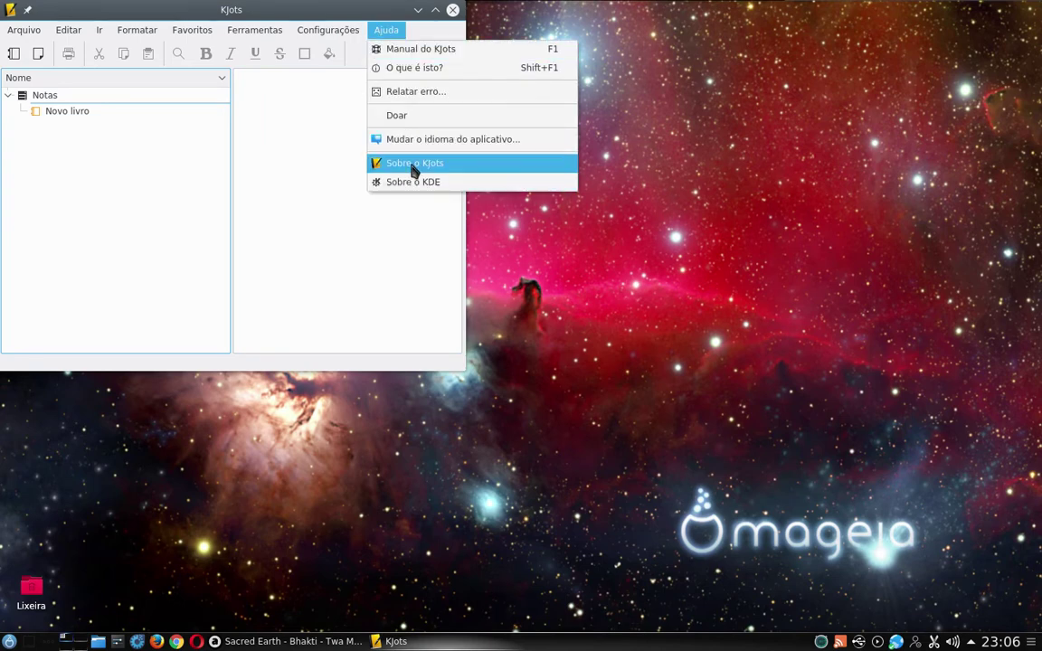
{"action": "left_click", "coordinate": [411, 166]}
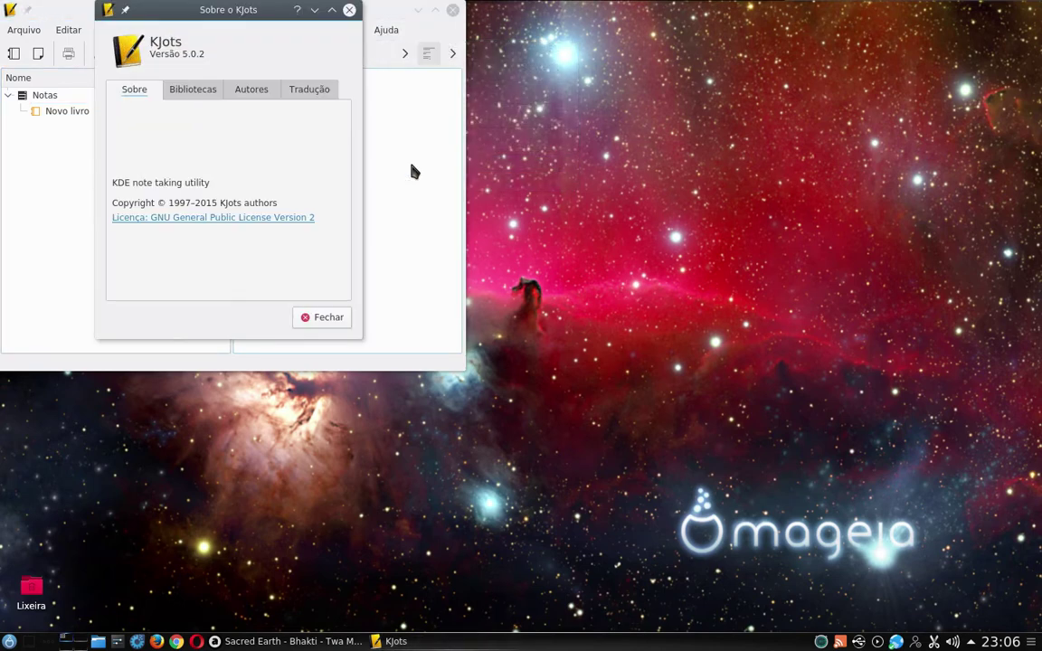
{"action": "left_click", "coordinate": [210, 91]}
{"action": "left_click", "coordinate": [256, 92]}
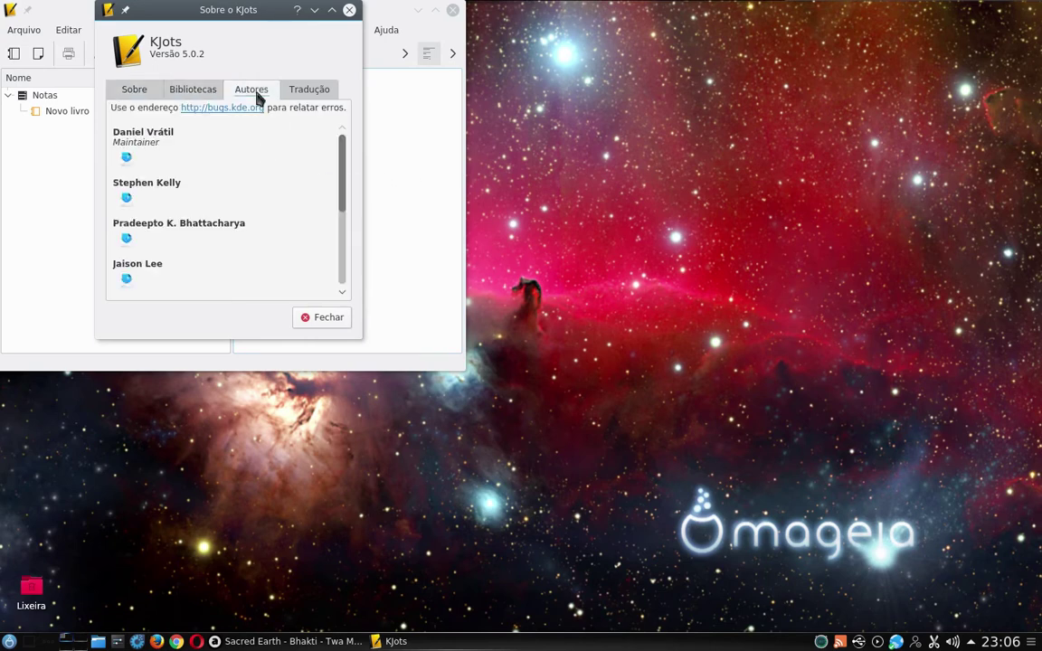
{"action": "left_click", "coordinate": [312, 91]}
{"action": "left_click", "coordinate": [129, 89]}
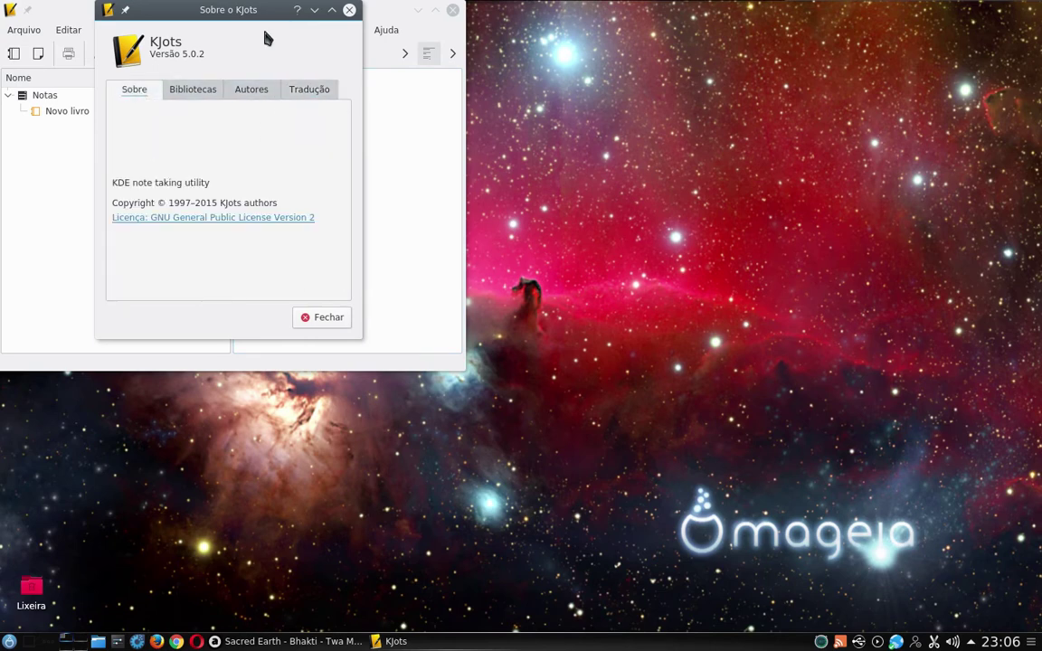
{"action": "left_click", "coordinate": [350, 10]}
{"action": "left_click", "coordinate": [62, 112]}
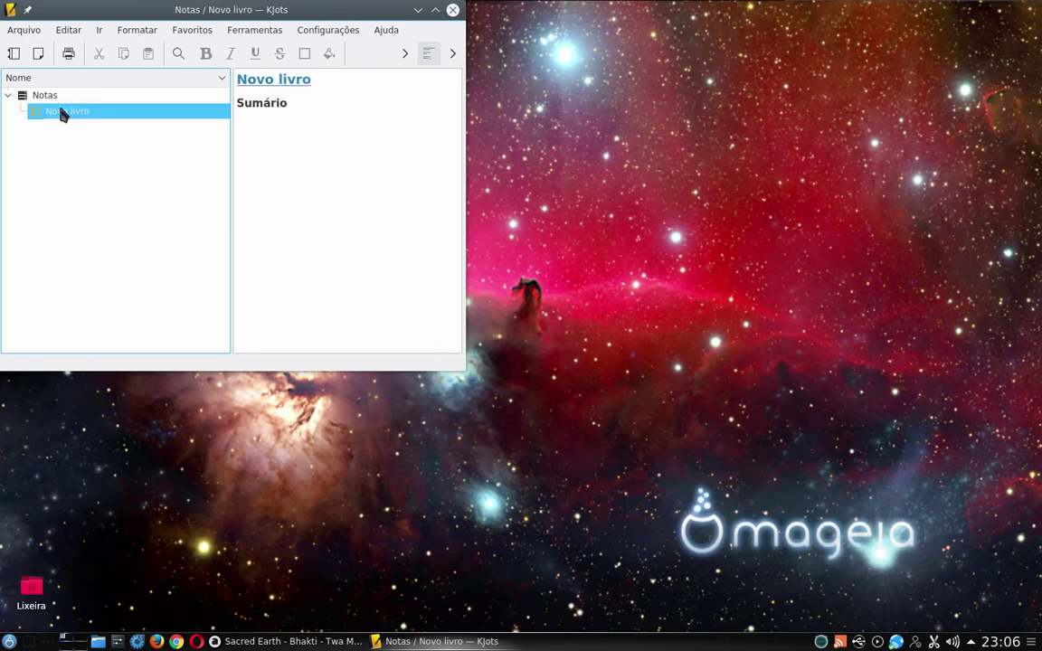
Select the Novo livro notebook in KJots and close the program
{"action": "left_click", "coordinate": [61, 111]}
{"action": "left_click", "coordinate": [140, 203]}
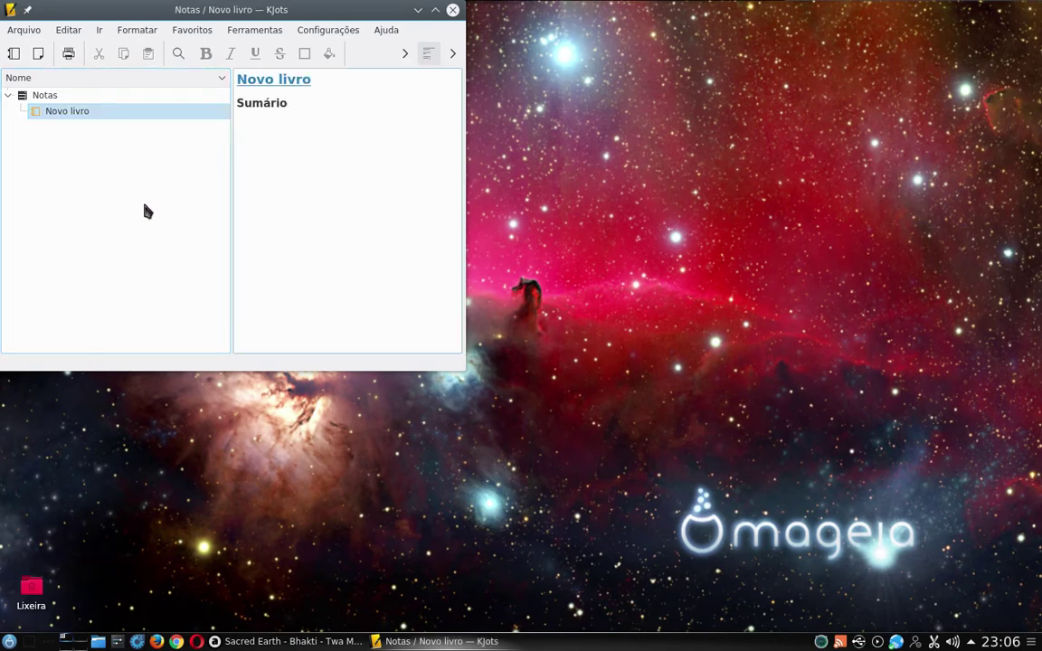
{"action": "left_click", "coordinate": [453, 11]}
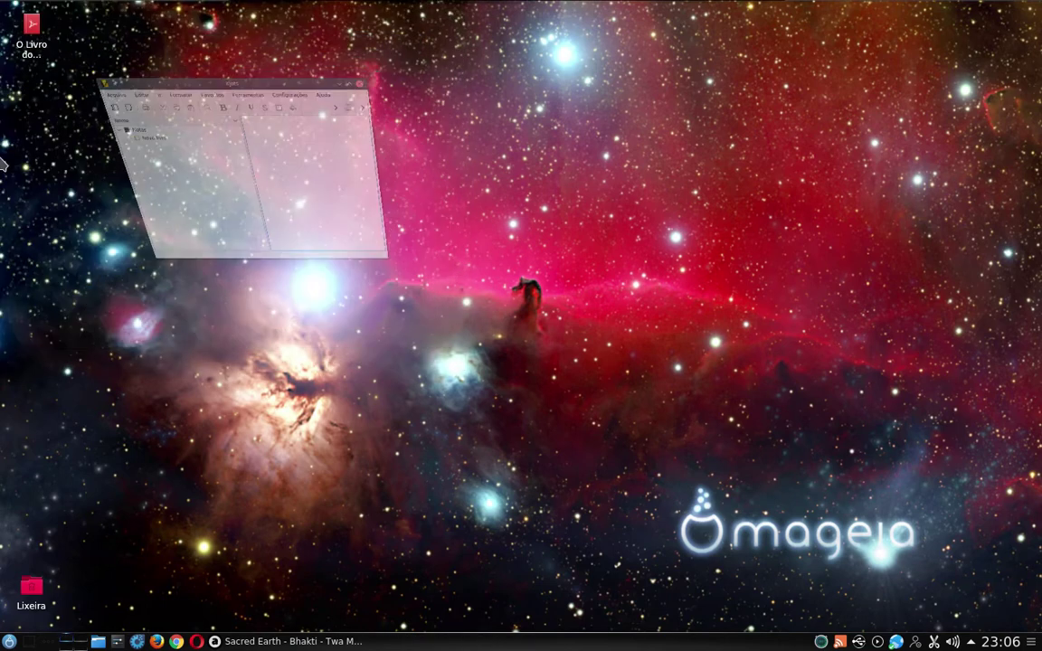
Launch KCharSelect from the tools applications, show its list of script groups and close the program
{"action": "left_click", "coordinate": [9, 641]}
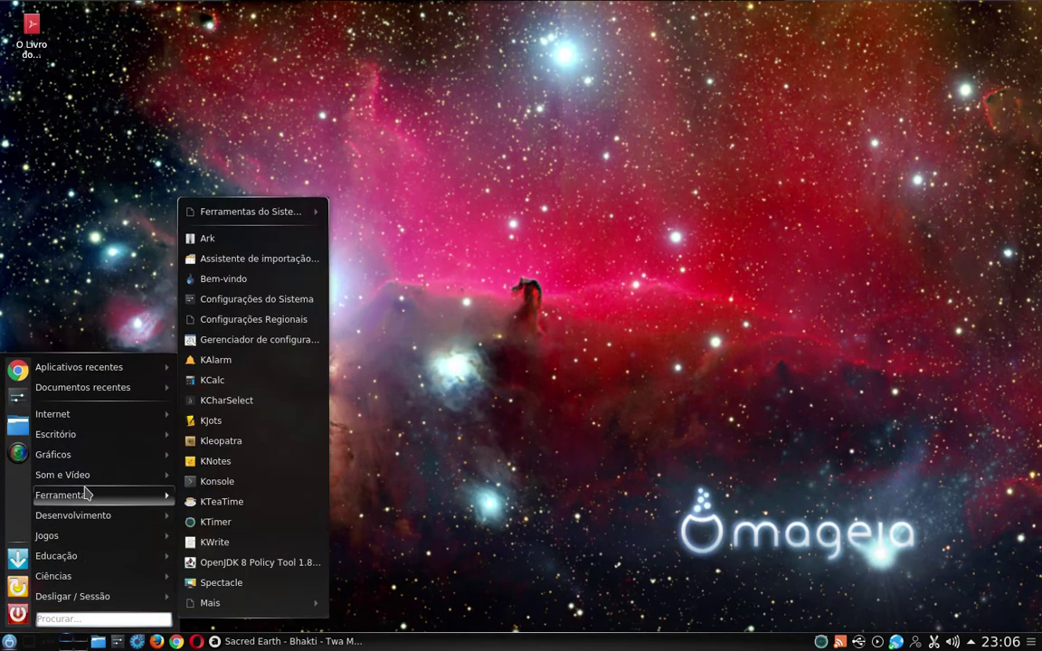
{"action": "mouse_move", "coordinate": [64, 495]}
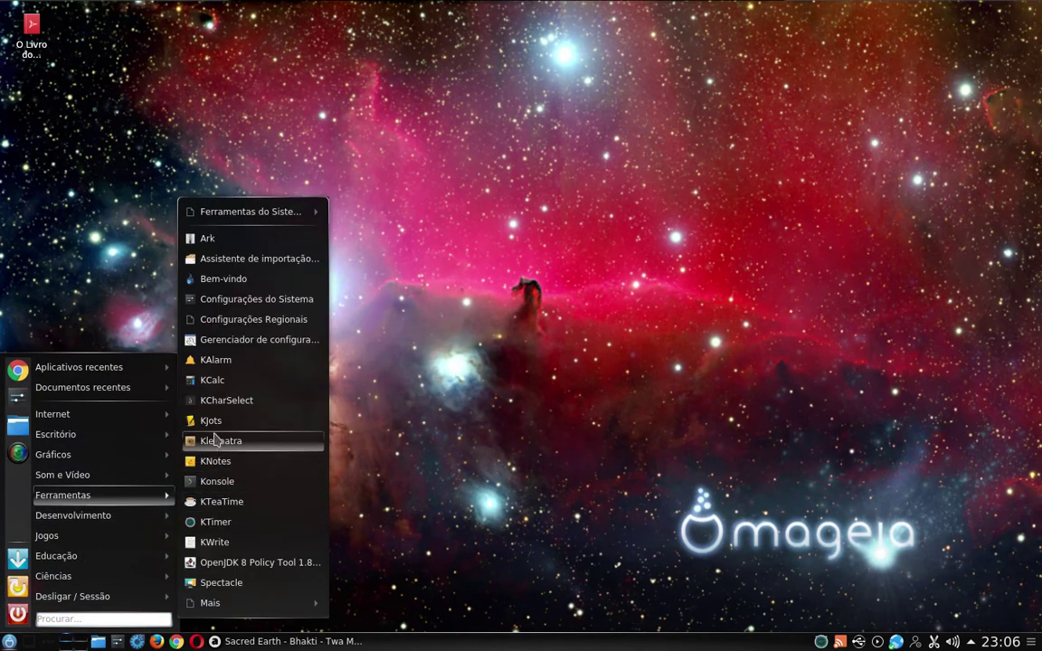
{"action": "left_click", "coordinate": [257, 406]}
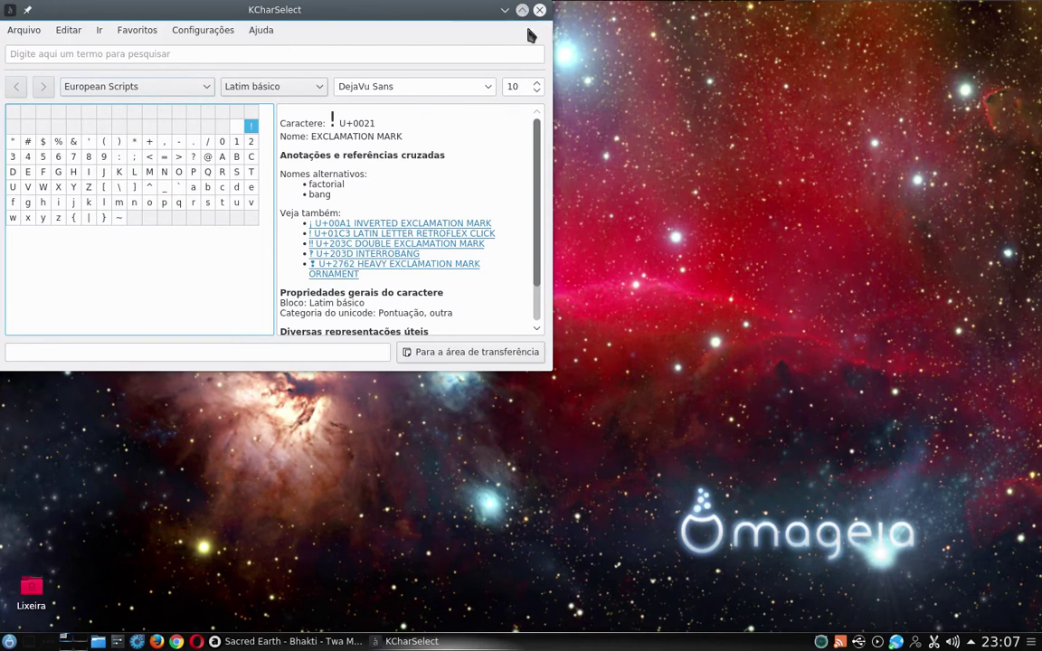
{"action": "left_click", "coordinate": [198, 86]}
{"action": "left_click", "coordinate": [198, 87]}
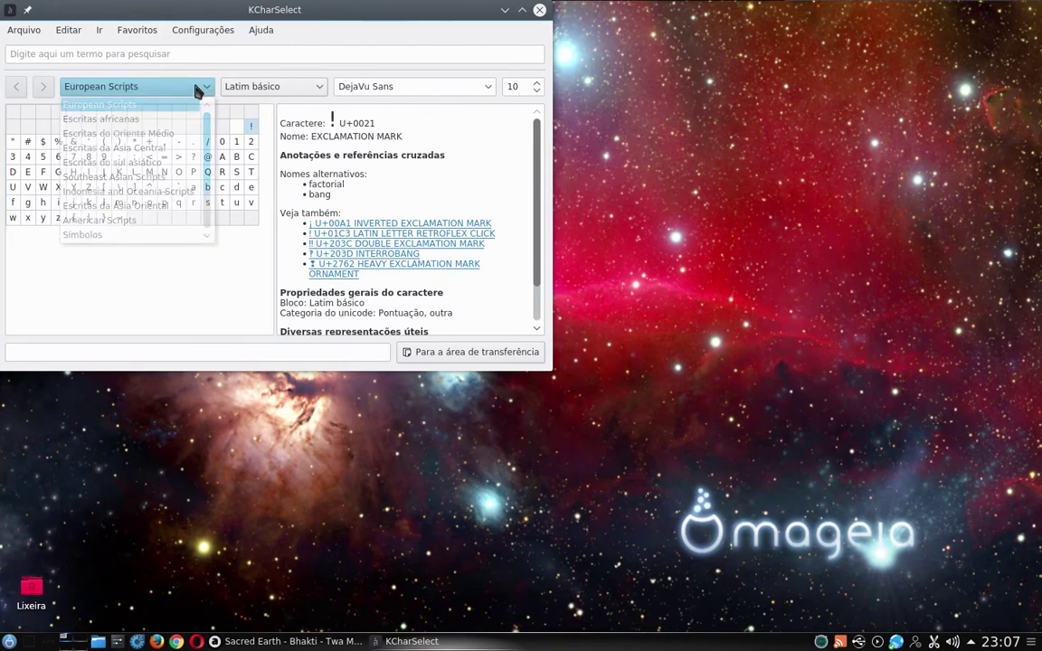
{"action": "left_click", "coordinate": [539, 10]}
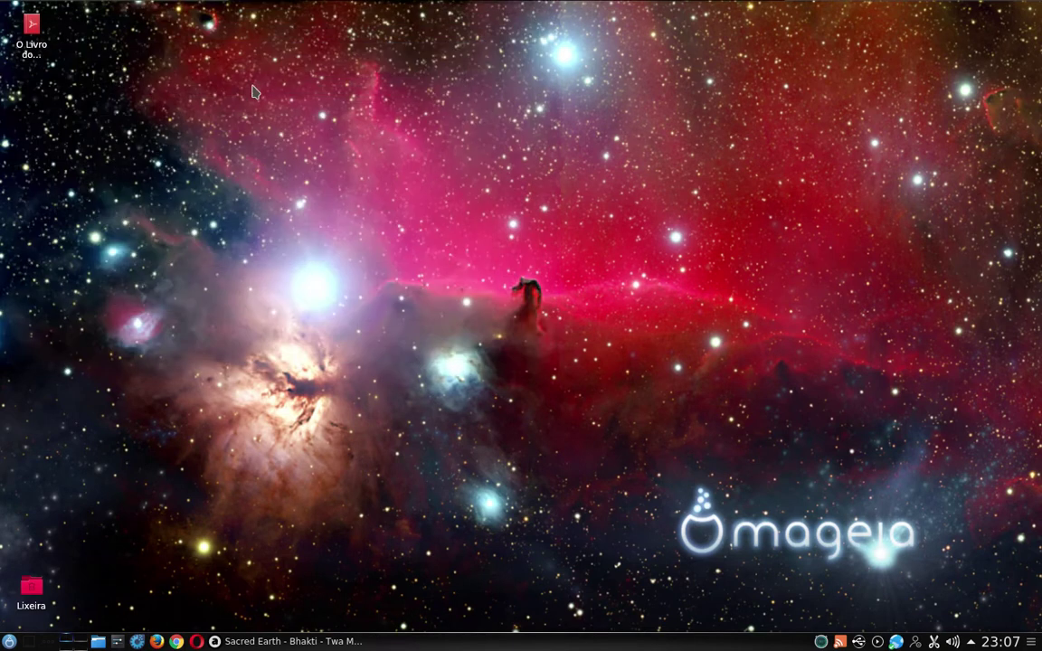
Launch the CompizConfig settings manager from the tools applications and dismiss the advanced tool warning
{"action": "left_click", "coordinate": [9, 641]}
{"action": "mouse_move", "coordinate": [163, 495]}
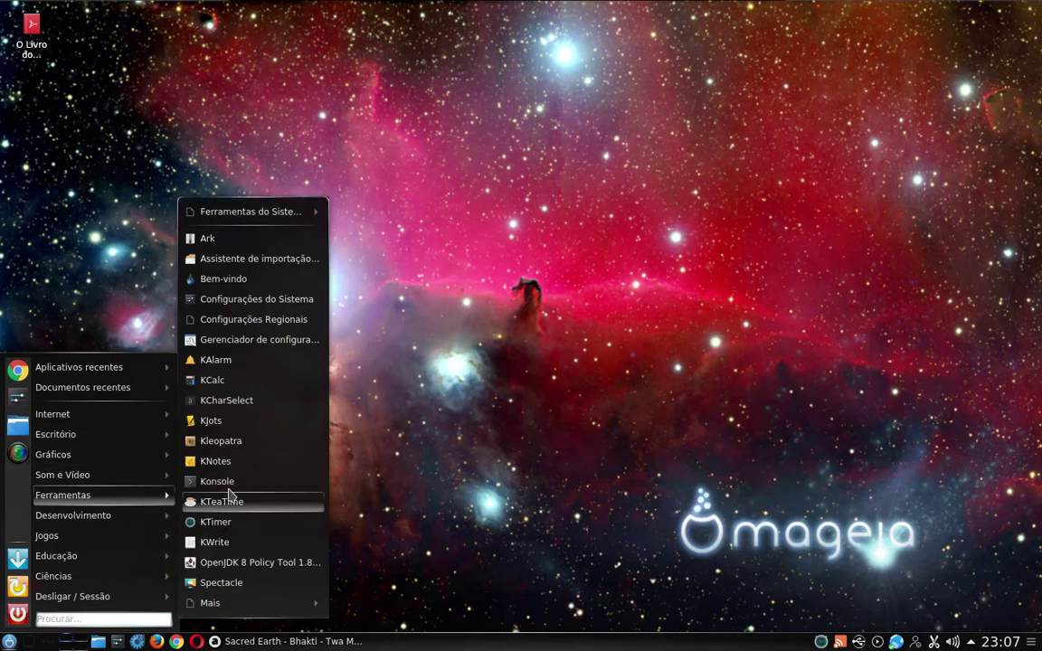
{"action": "left_click", "coordinate": [237, 349]}
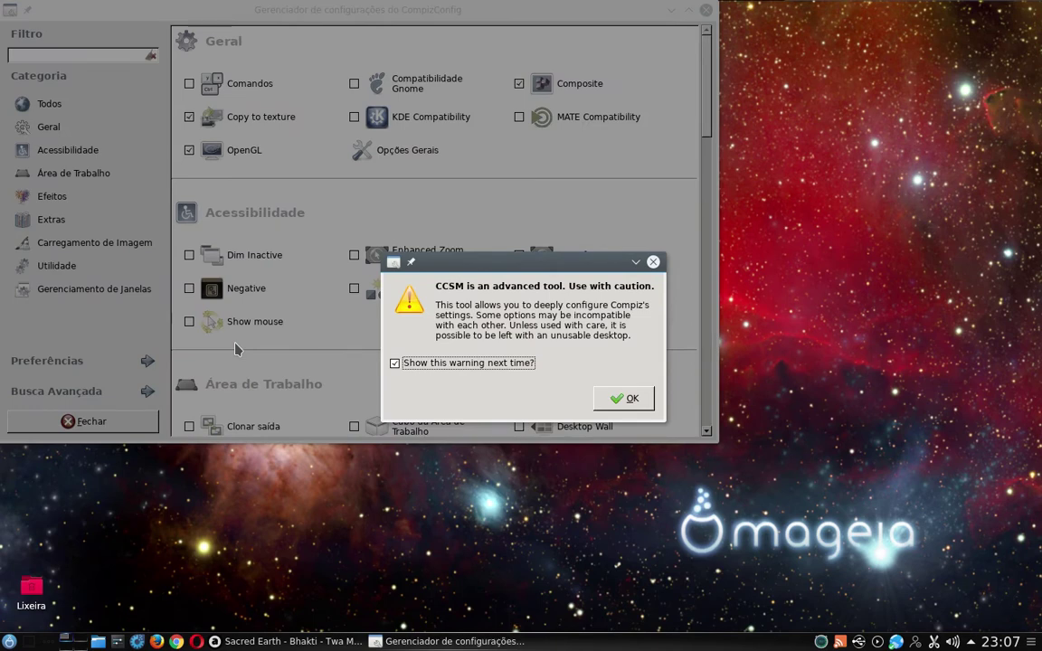
{"action": "left_click", "coordinate": [634, 398]}
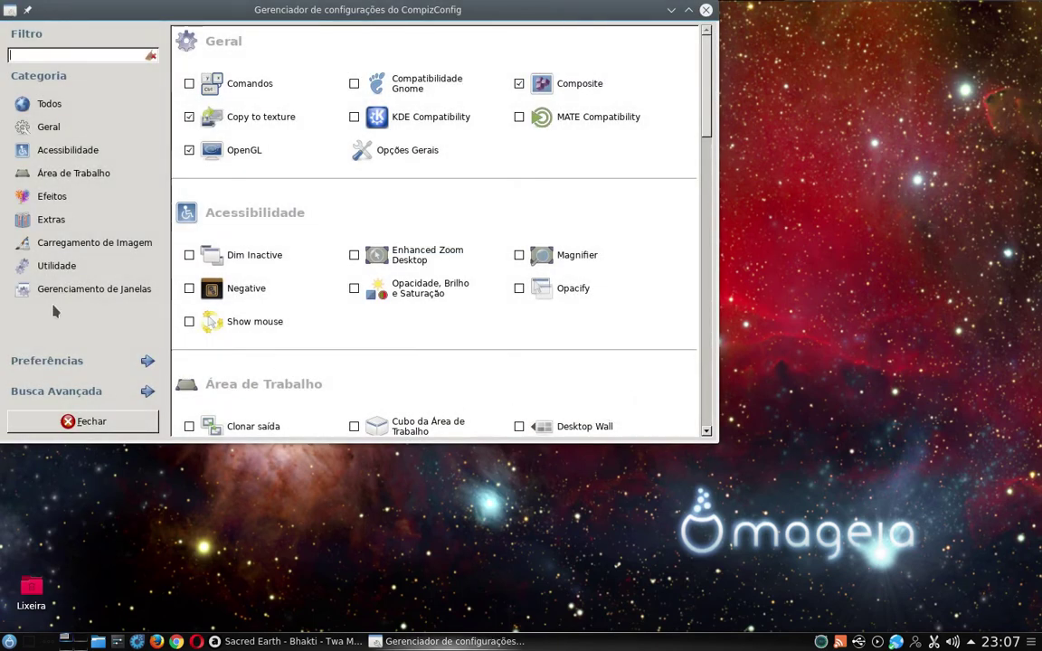
Look through the Compiz plugin categories and enable the KDE Compatibility plugin in the Geral category
{"action": "scroll", "coordinate": [407, 280], "scroll_direction": "down", "scroll_amount": 4}
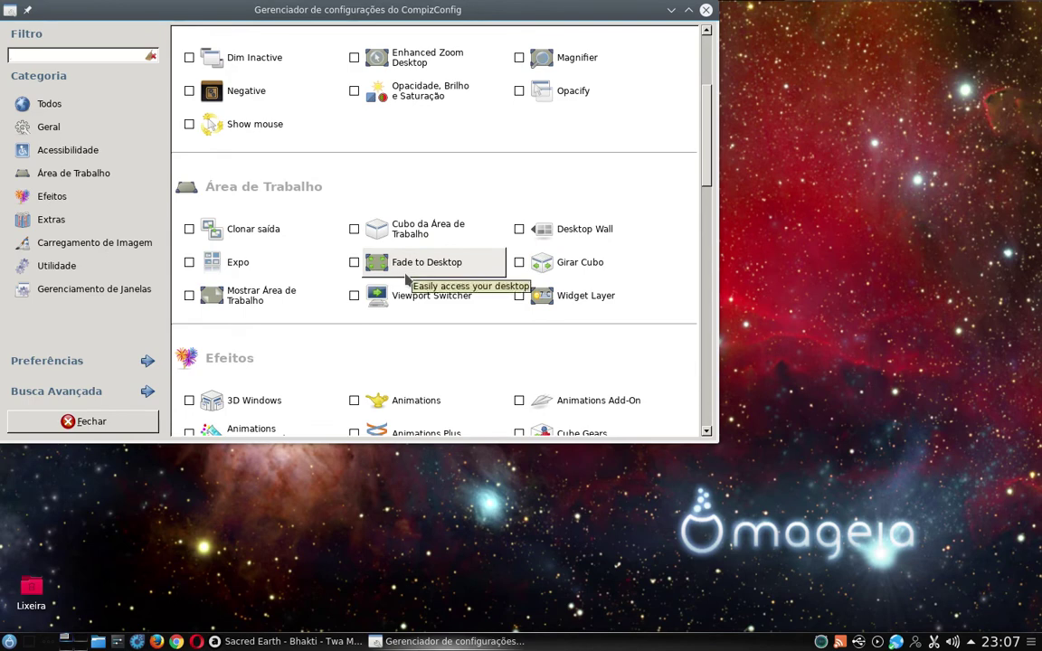
{"action": "scroll", "coordinate": [407, 280], "scroll_direction": "down", "scroll_amount": 6}
{"action": "scroll", "coordinate": [407, 280], "scroll_direction": "down", "scroll_amount": 6}
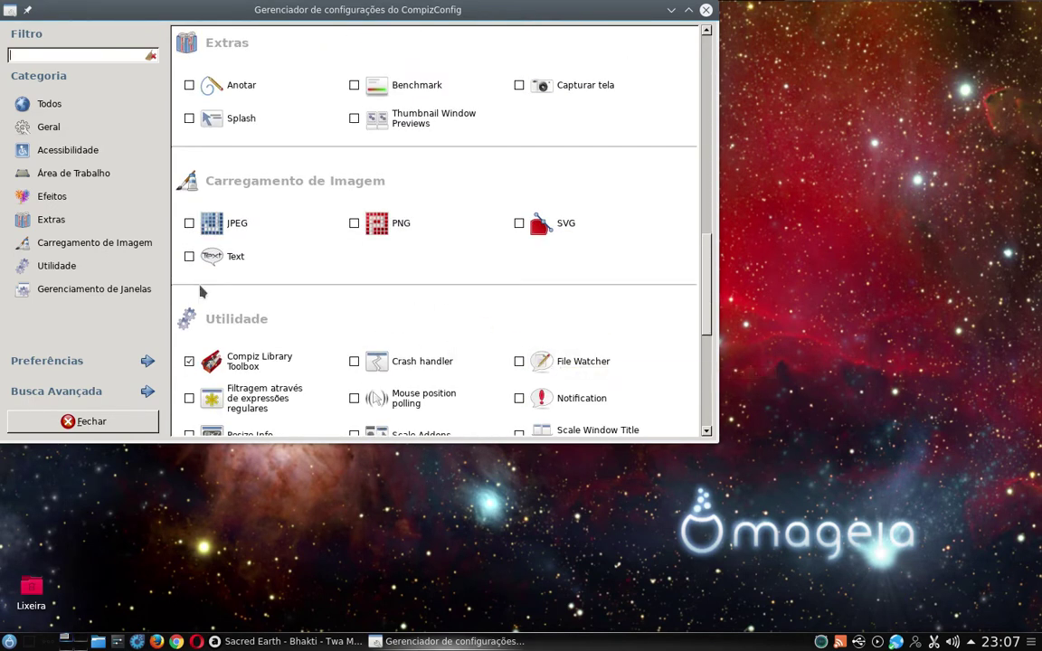
{"action": "scroll", "coordinate": [395, 371], "scroll_direction": "down", "scroll_amount": 6}
{"action": "scroll", "coordinate": [393, 374], "scroll_direction": "down", "scroll_amount": 2}
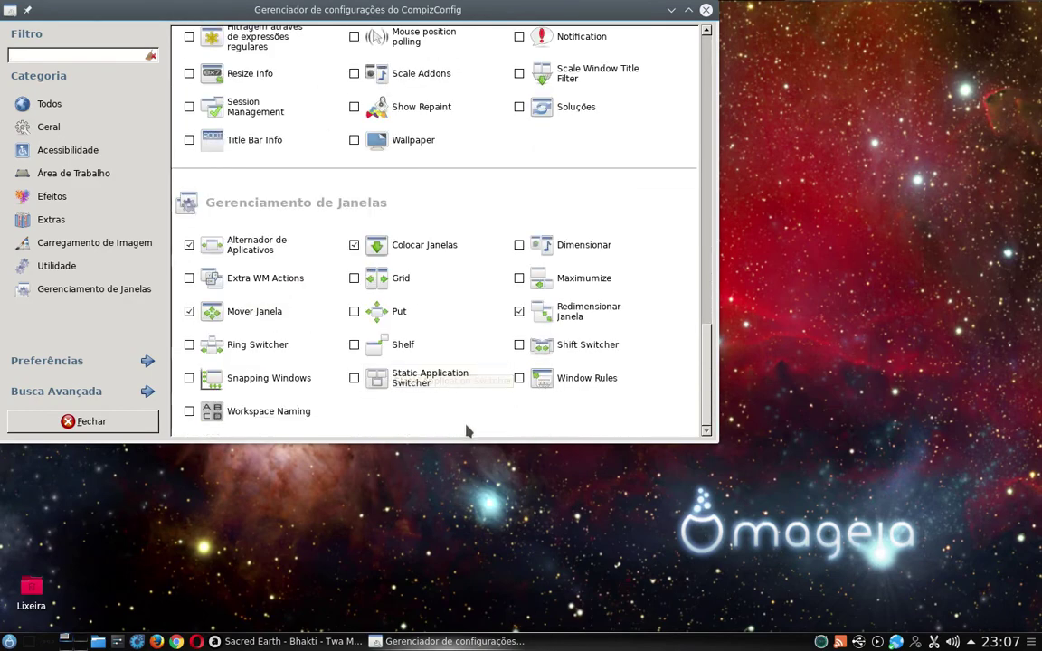
{"action": "scroll", "coordinate": [314, 324], "scroll_direction": "up", "scroll_amount": 20}
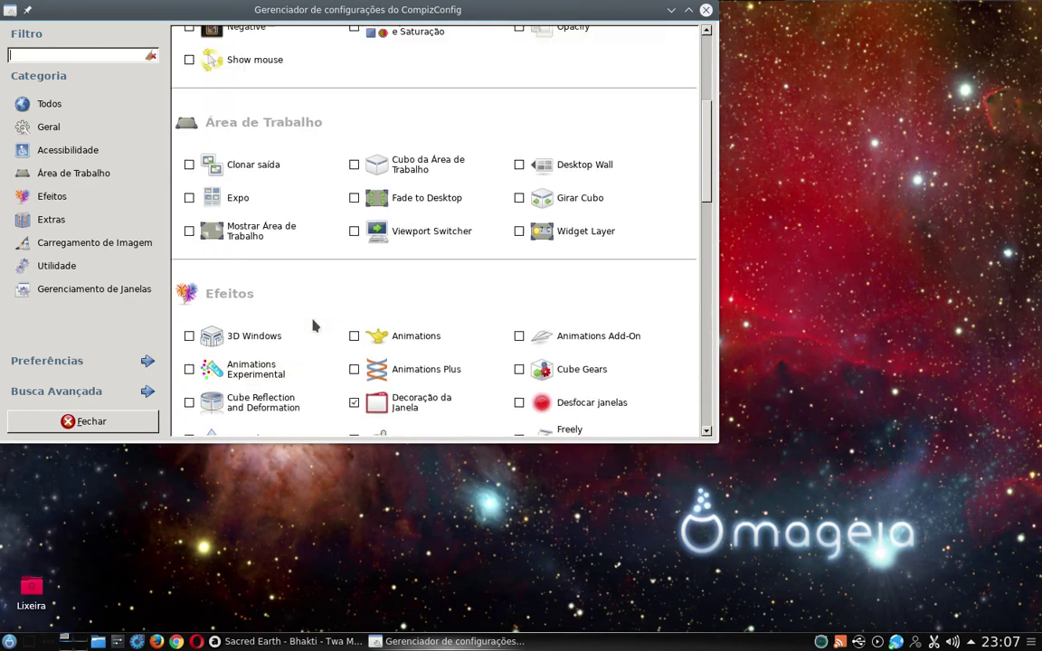
{"action": "scroll", "coordinate": [313, 326], "scroll_direction": "up", "scroll_amount": 5}
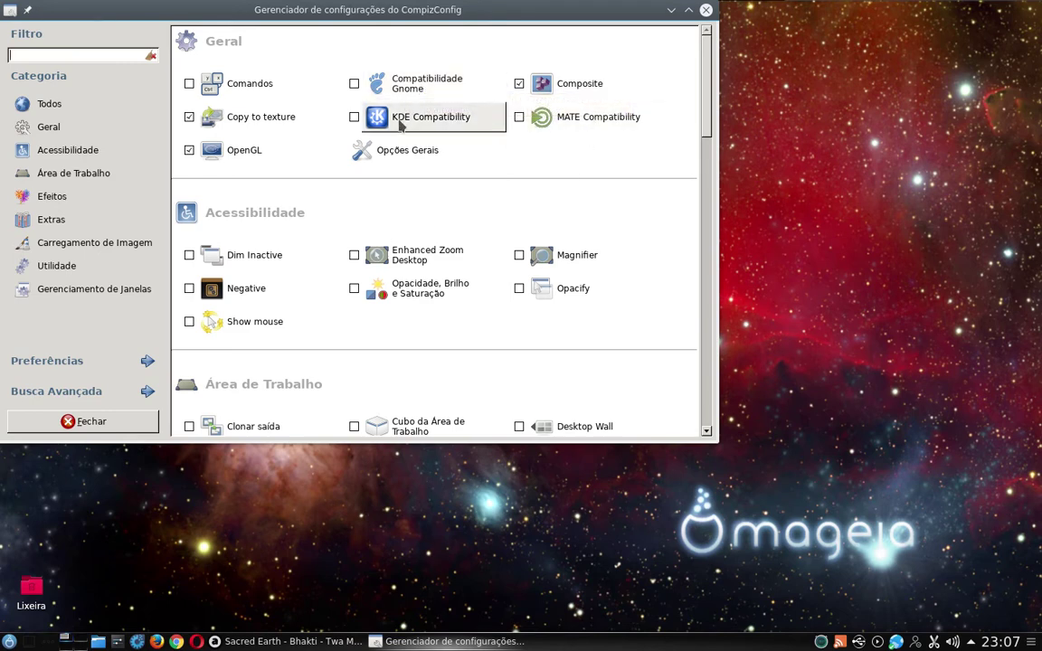
{"action": "left_click", "coordinate": [353, 117]}
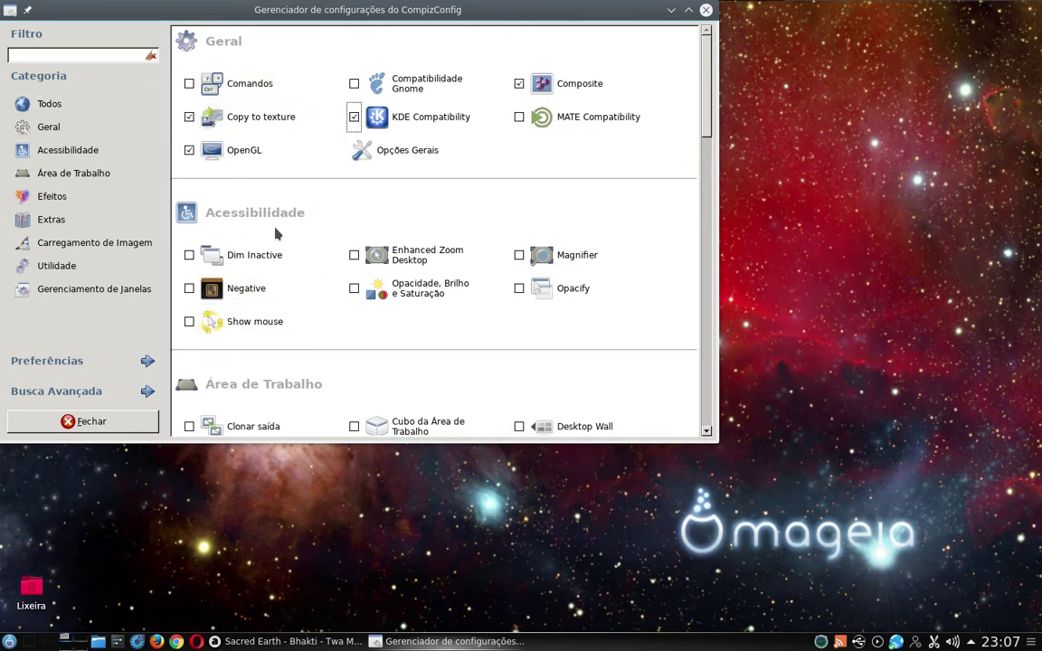
Examine the desktop, effects, extras, utility and window management plugins of Compiz and close the settings manager
{"action": "scroll", "coordinate": [277, 235], "scroll_direction": "down", "scroll_amount": 15}
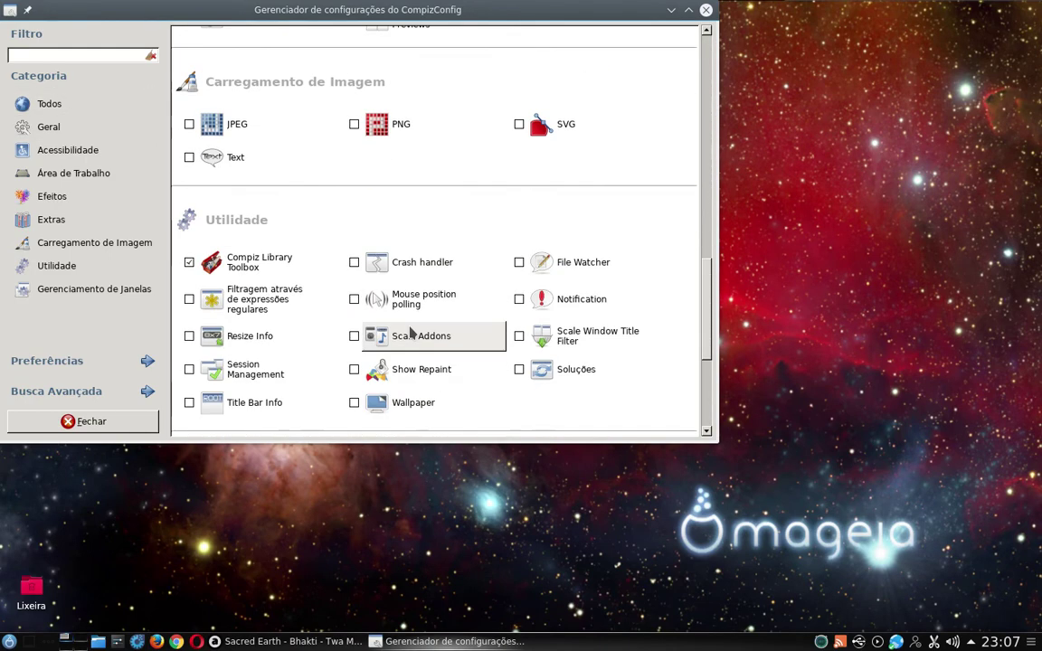
{"action": "scroll", "coordinate": [409, 333], "scroll_direction": "down", "scroll_amount": 5}
{"action": "scroll", "coordinate": [344, 379], "scroll_direction": "up", "scroll_amount": 12}
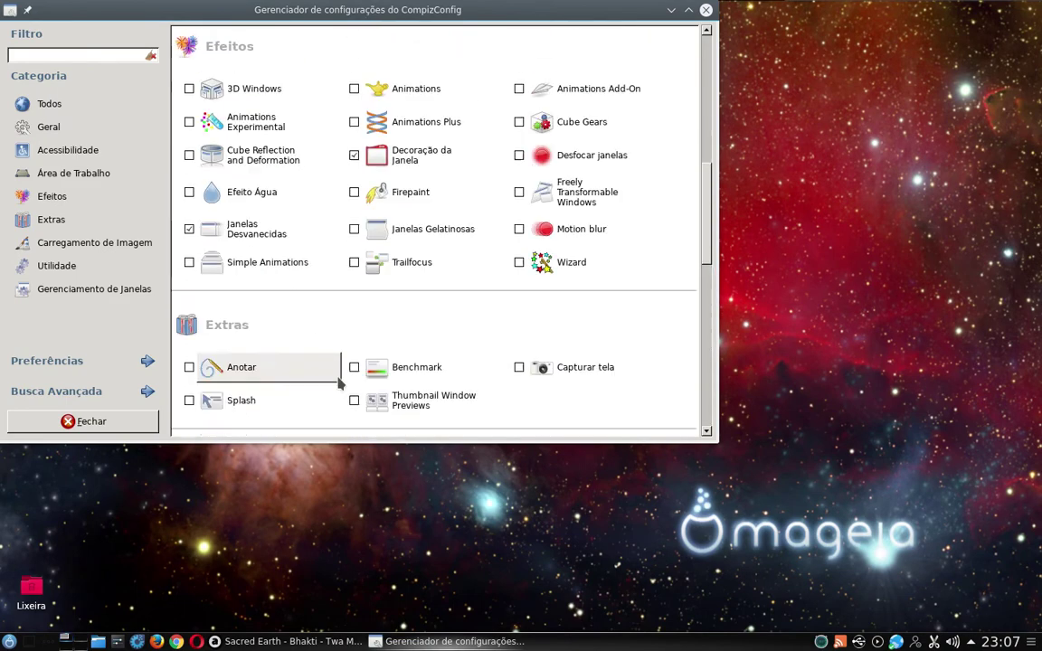
{"action": "scroll", "coordinate": [340, 384], "scroll_direction": "up", "scroll_amount": 6}
{"action": "scroll", "coordinate": [396, 313], "scroll_direction": "down", "scroll_amount": 12}
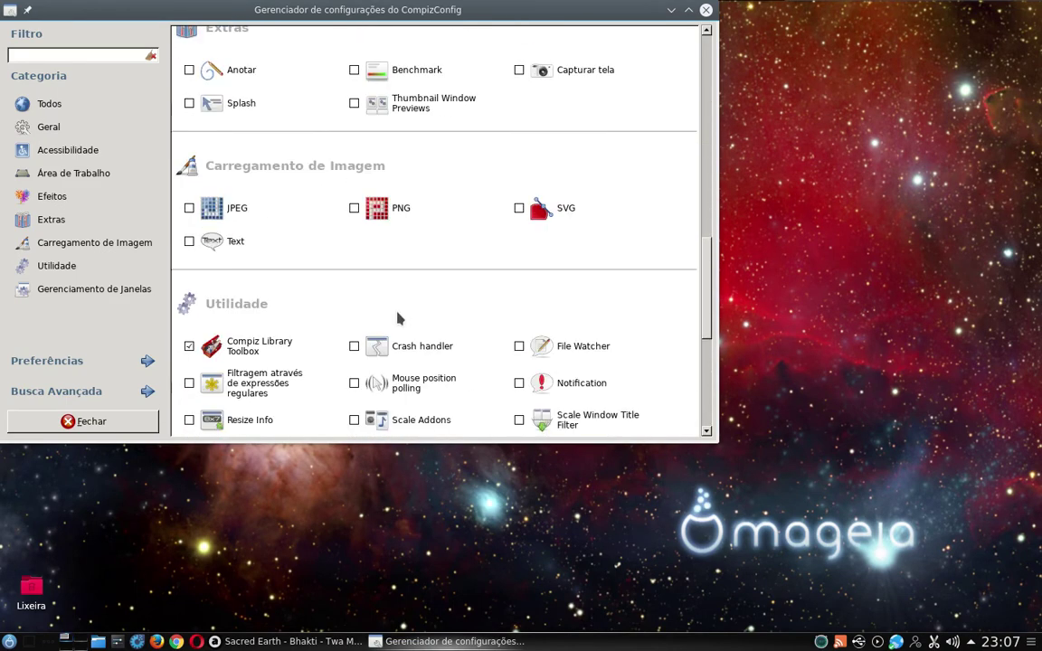
{"action": "scroll", "coordinate": [399, 318], "scroll_direction": "down", "scroll_amount": 6}
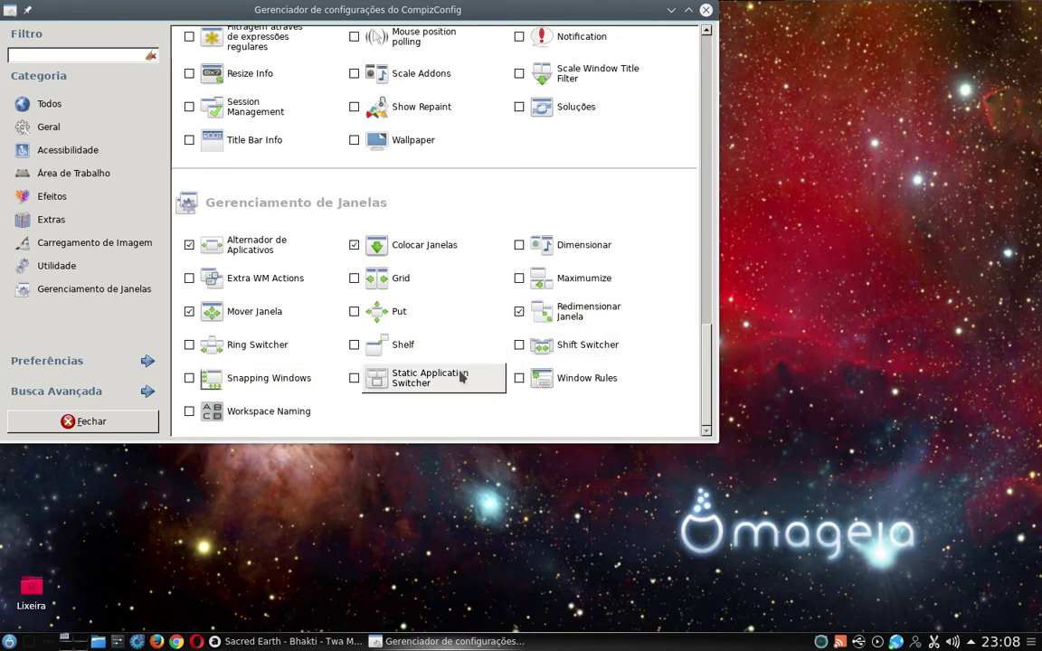
{"action": "scroll", "coordinate": [460, 376], "scroll_direction": "up", "scroll_amount": 5}
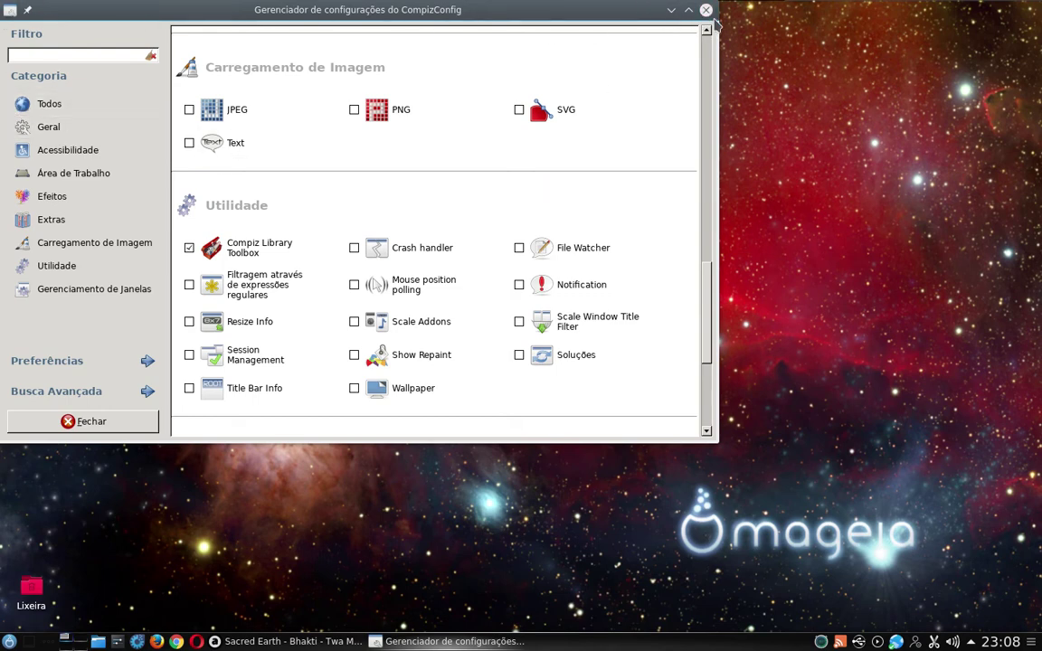
{"action": "scroll", "coordinate": [540, 280], "scroll_direction": "up", "scroll_amount": 10}
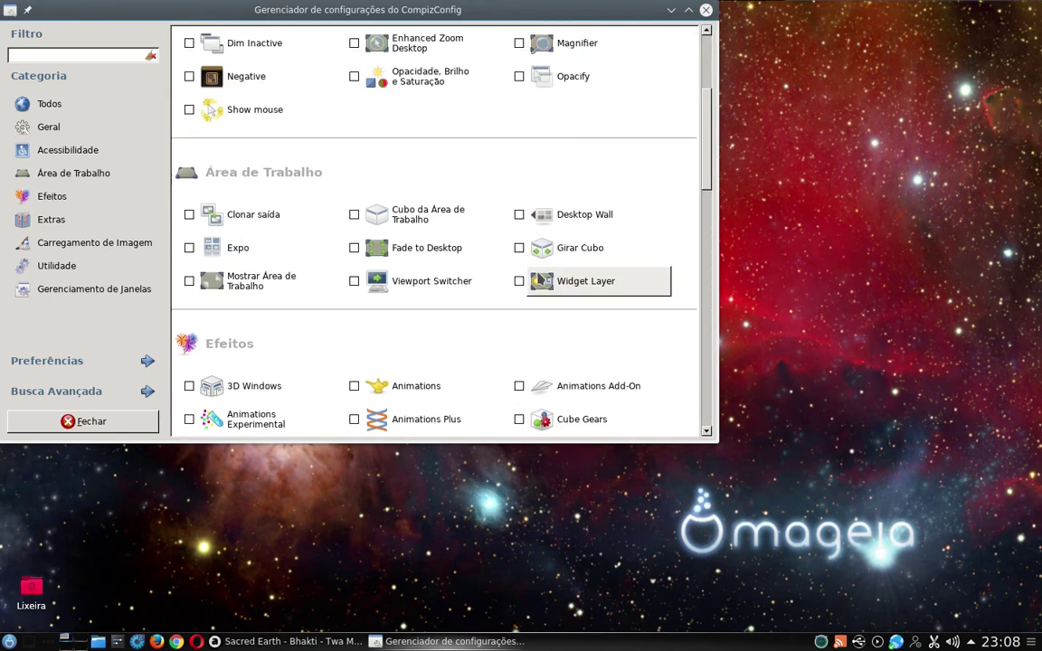
{"action": "scroll", "coordinate": [529, 283], "scroll_direction": "down", "scroll_amount": 5}
{"action": "scroll", "coordinate": [617, 309], "scroll_direction": "down", "scroll_amount": 3}
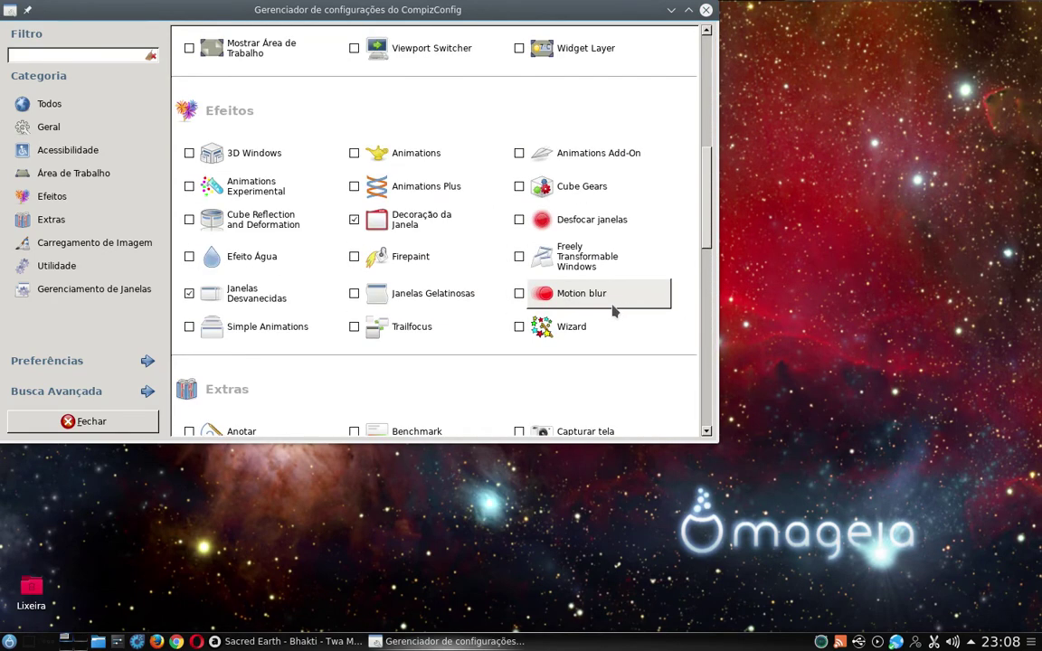
{"action": "left_click", "coordinate": [711, 10]}
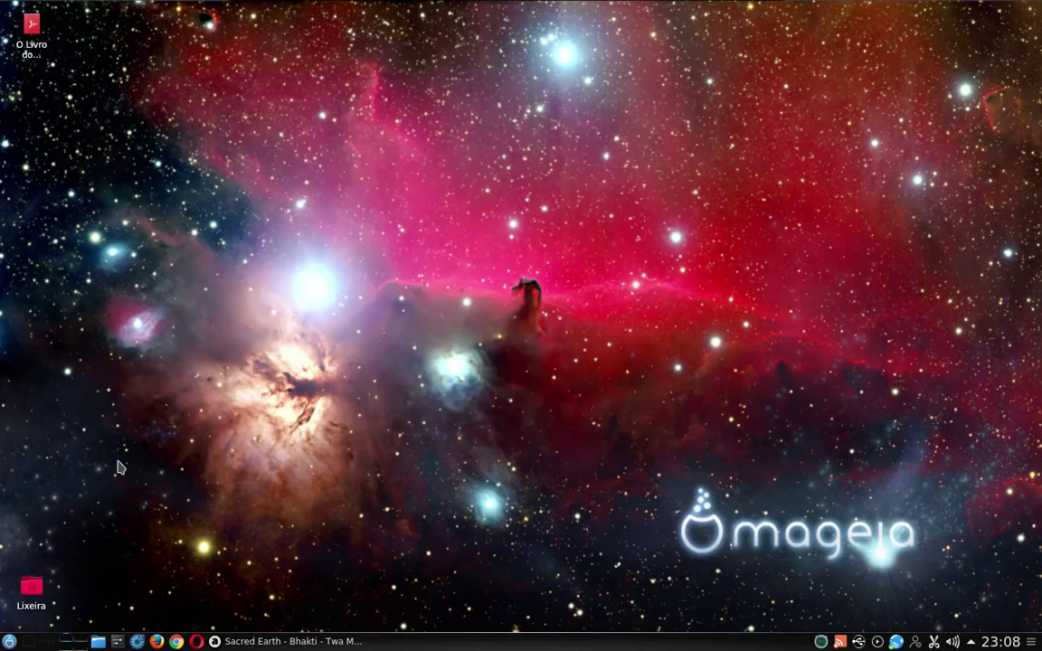
Look over the tools category and launch Ark from it
{"action": "left_click", "coordinate": [5, 637]}
{"action": "mouse_move", "coordinate": [81, 463]}
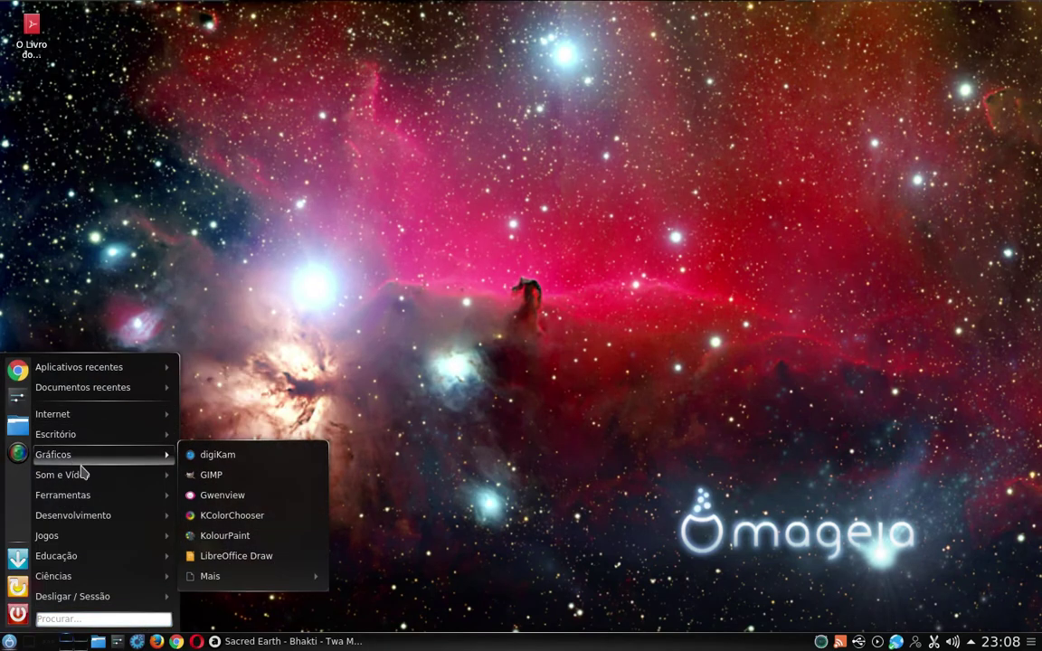
{"action": "mouse_move", "coordinate": [131, 498]}
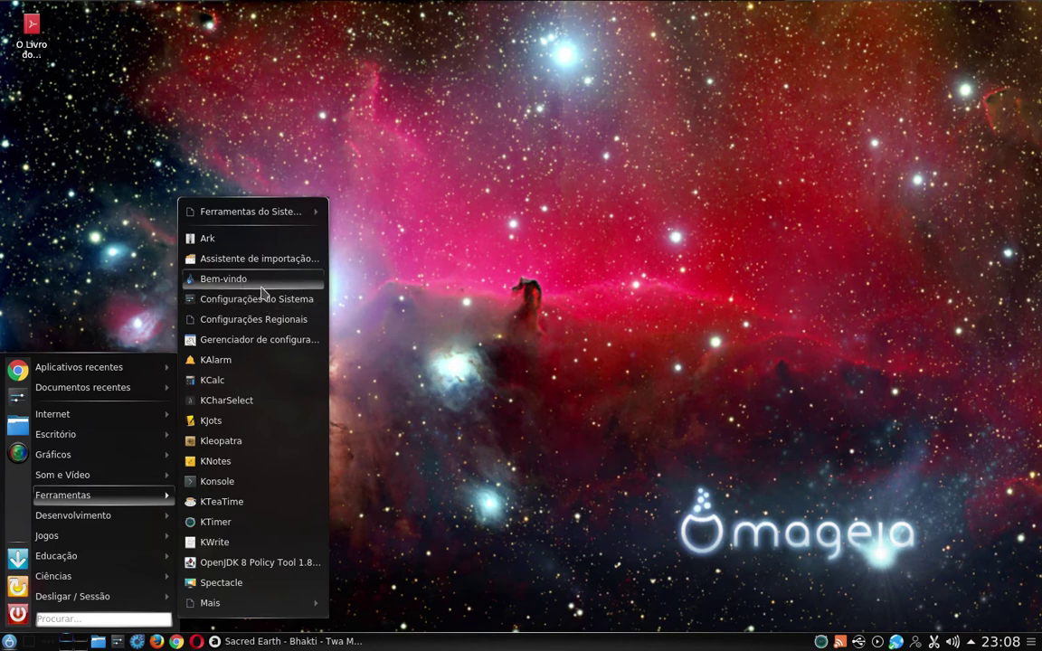
{"action": "left_click", "coordinate": [238, 241]}
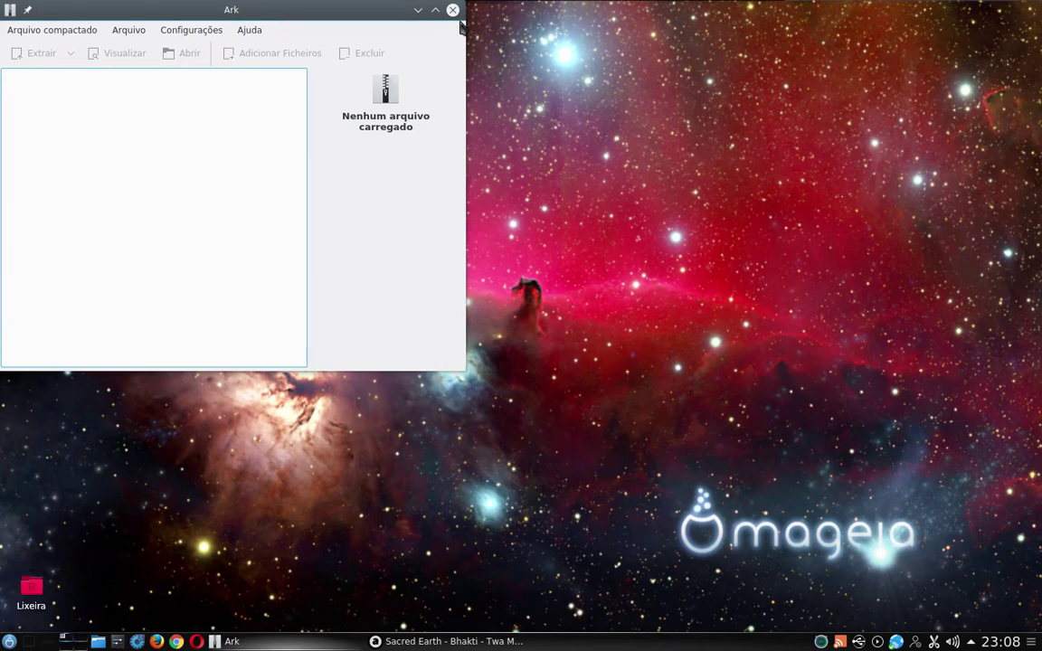
Read the about information for Ark and close both the dialog and the program
{"action": "left_click", "coordinate": [246, 31]}
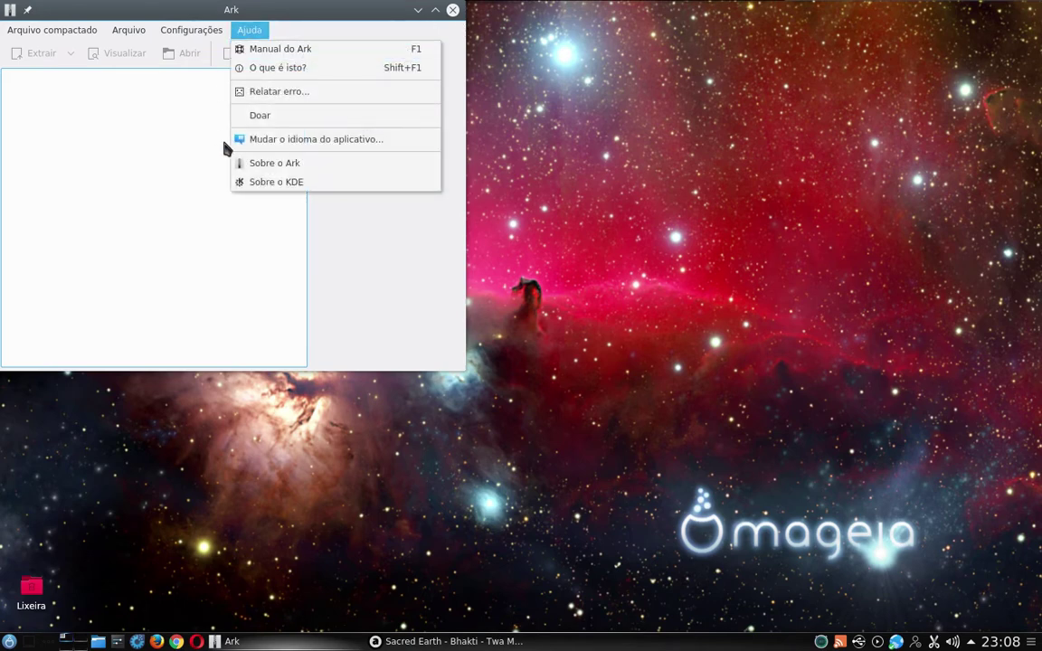
{"action": "left_click", "coordinate": [271, 164]}
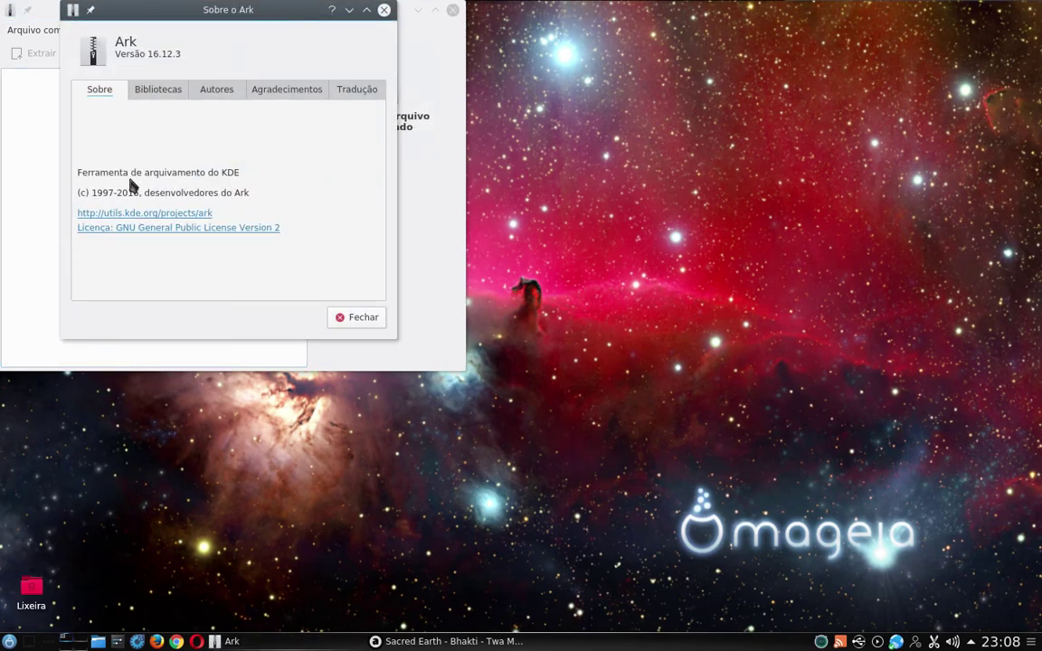
{"action": "left_click", "coordinate": [383, 10]}
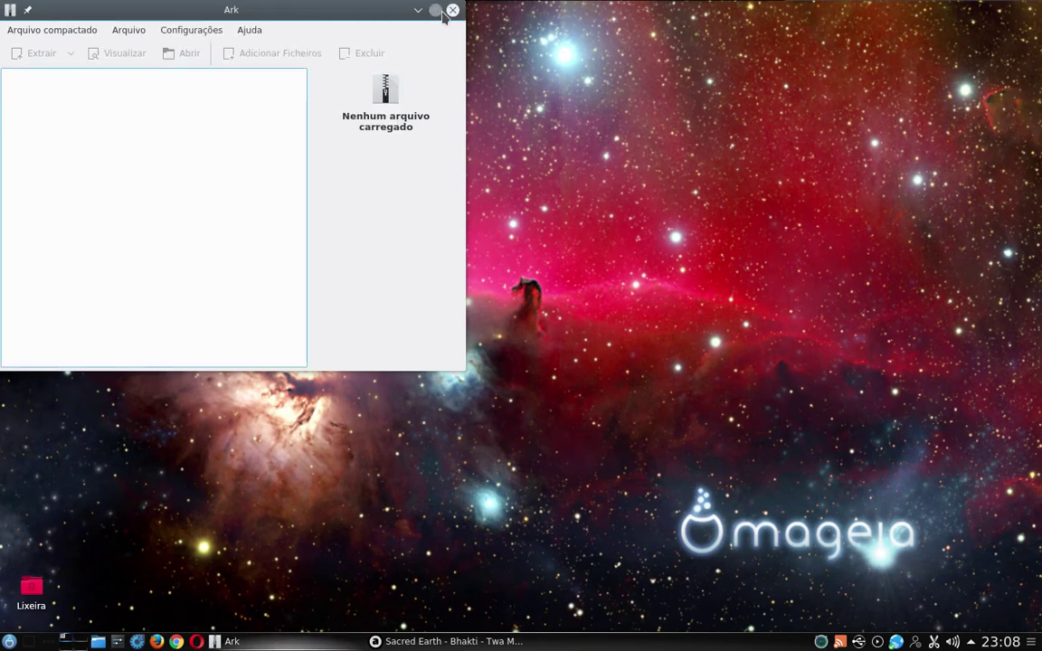
{"action": "left_click", "coordinate": [453, 10]}
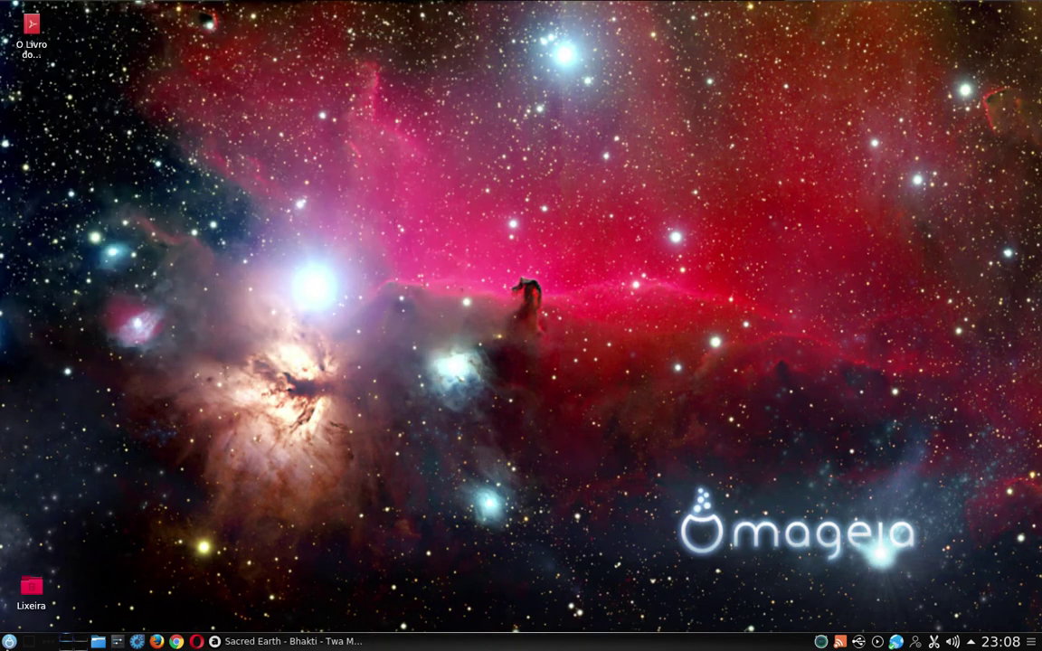
Launch Configurações do Sistema from the tools applications, move its window toward the middle of the desktop and minimize it
{"action": "left_click", "coordinate": [9, 642]}
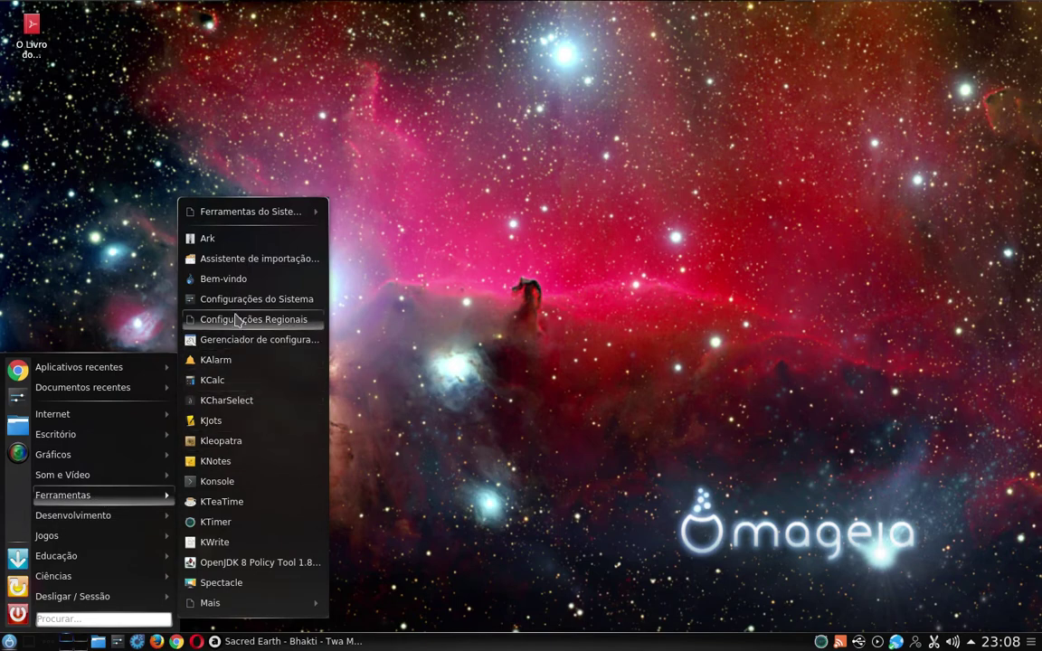
{"action": "left_click", "coordinate": [246, 306]}
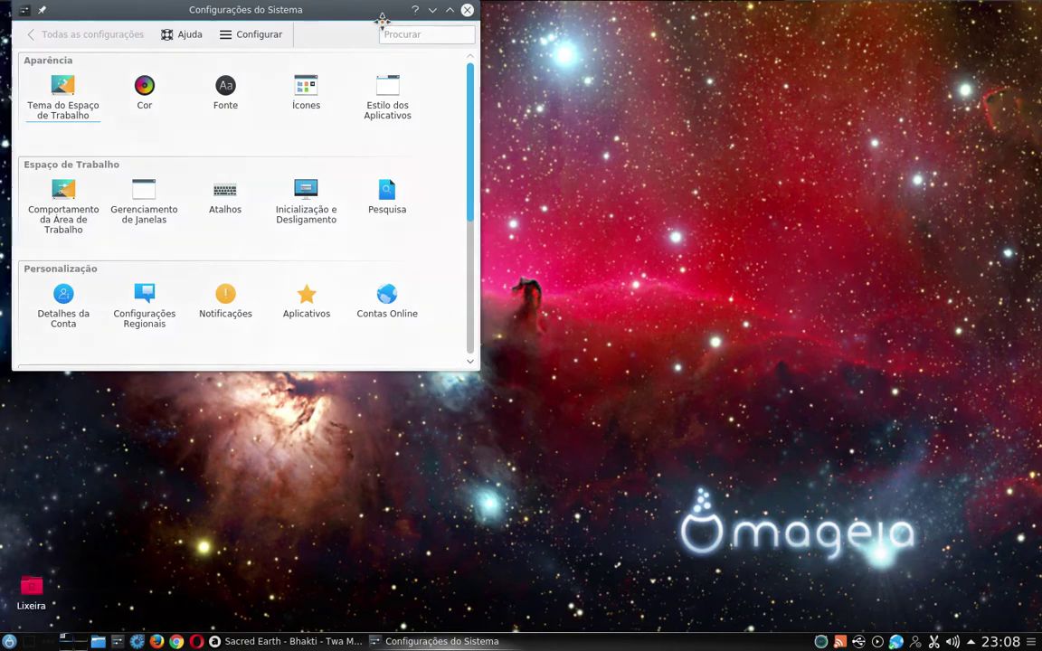
{"action": "left_click_drag", "start_coordinate": [379, 19], "coordinate": [719, 96]}
{"action": "left_click", "coordinate": [756, 87]}
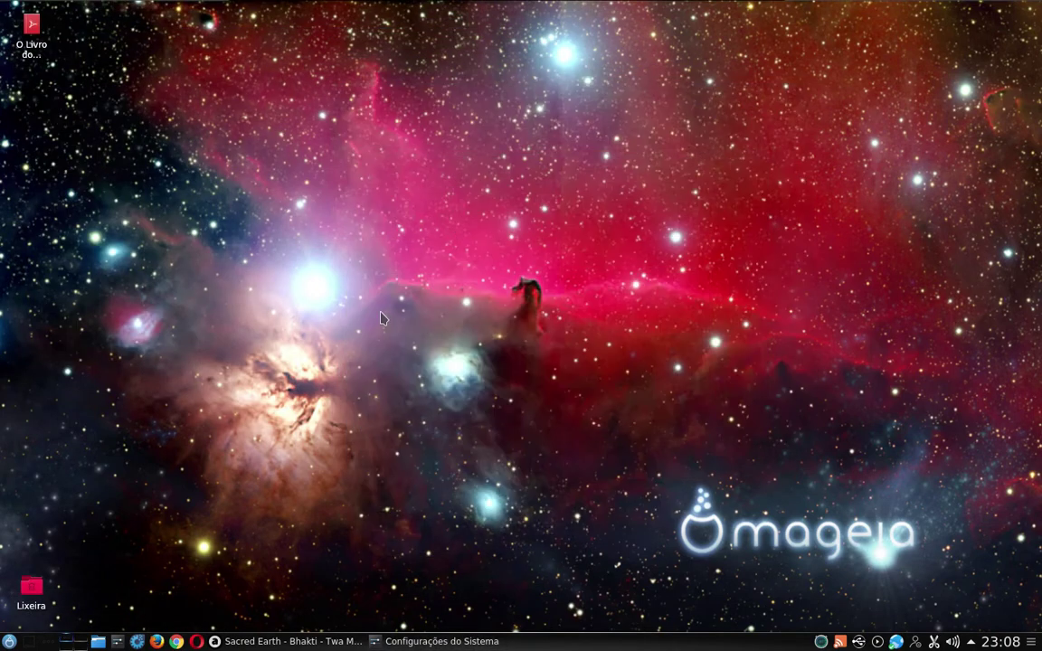
Launch Centro de Informações from the system tools, widen its window, expand Informações gráficas and close the program
{"action": "left_click", "coordinate": [9, 641]}
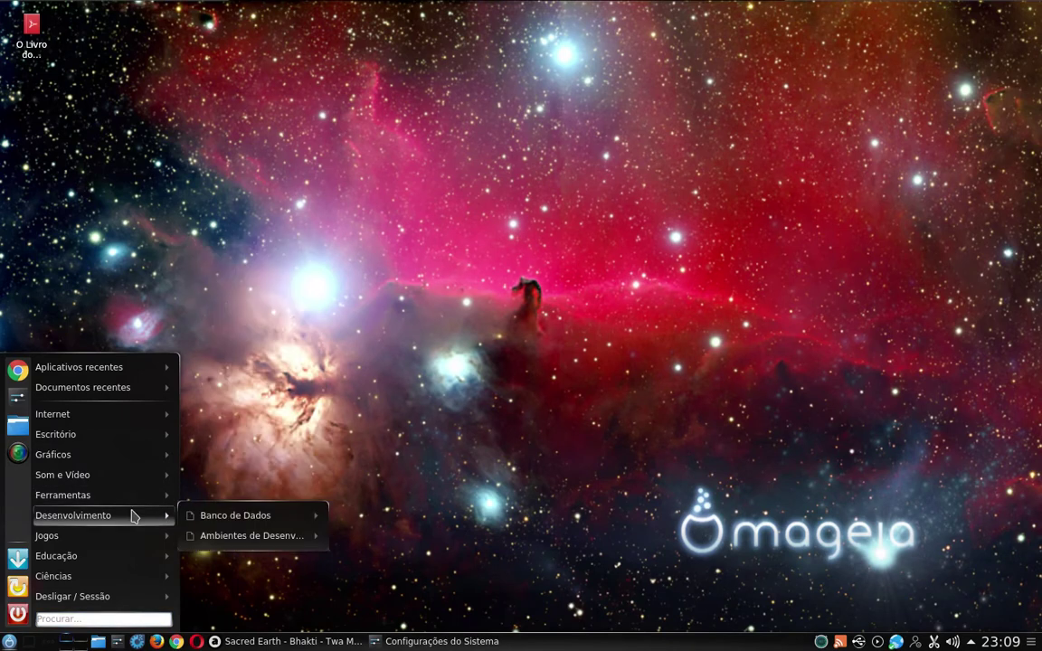
{"action": "mouse_move", "coordinate": [250, 211]}
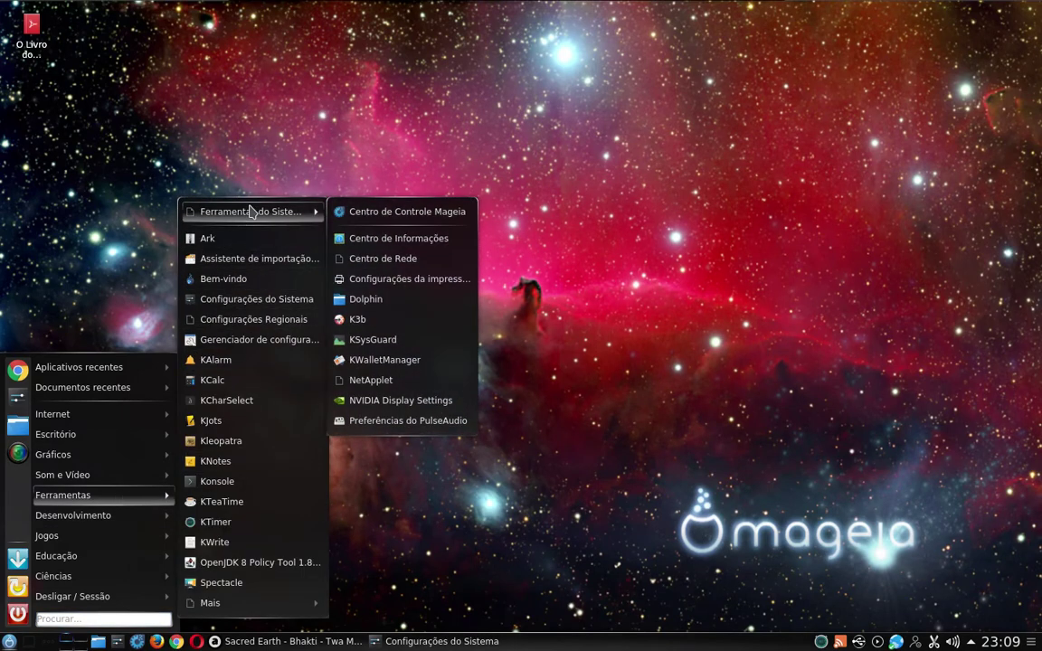
{"action": "left_click", "coordinate": [431, 238]}
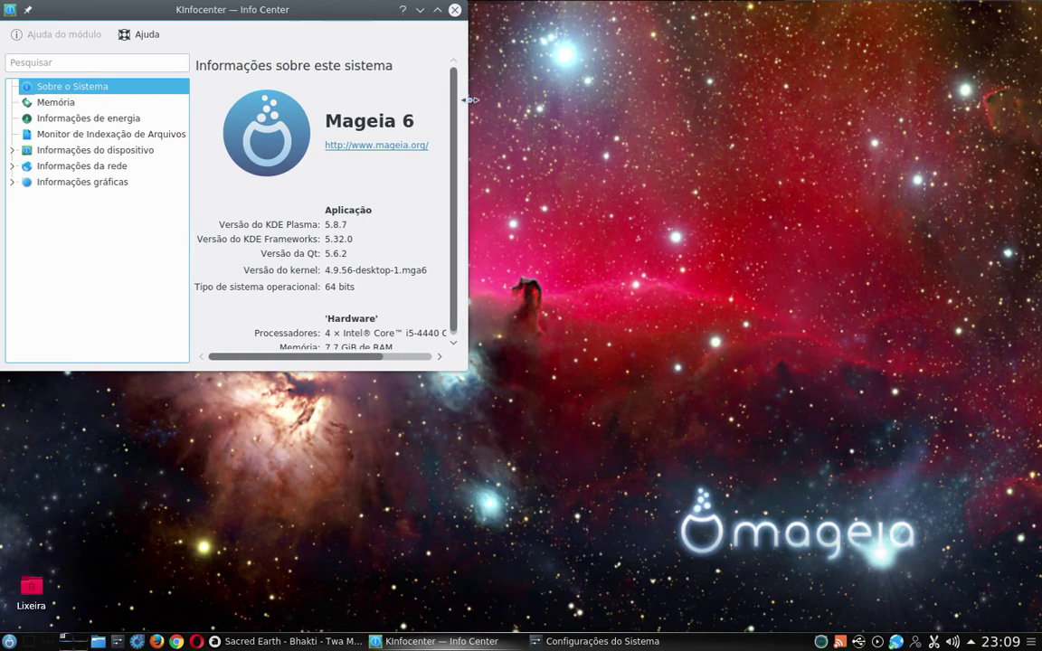
{"action": "left_click_drag", "start_coordinate": [467, 106], "coordinate": [561, 106]}
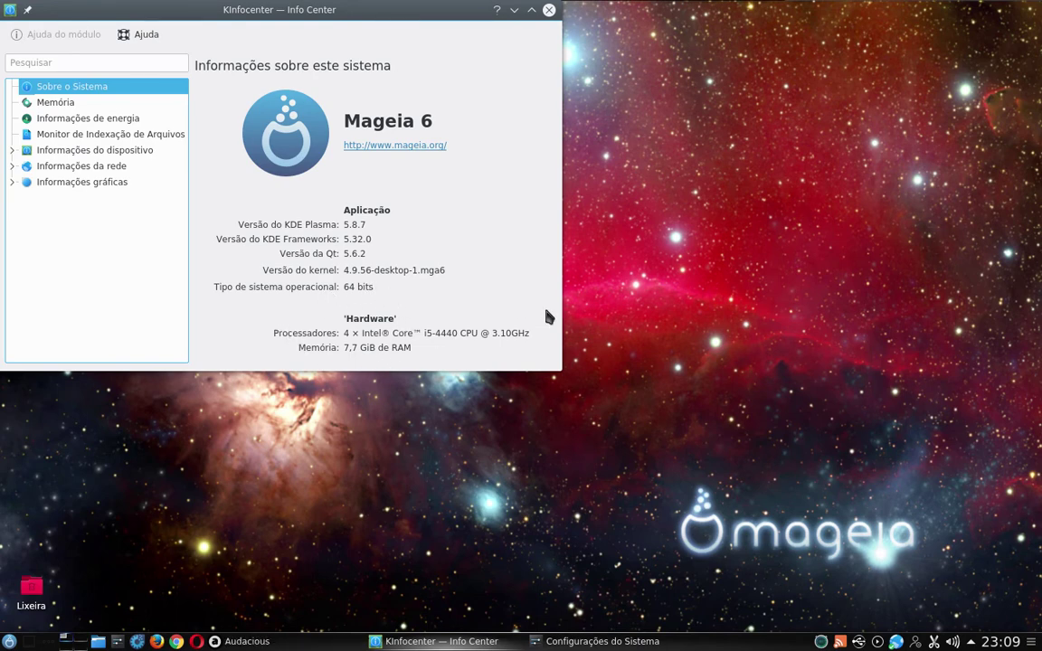
{"action": "left_click", "coordinate": [12, 182]}
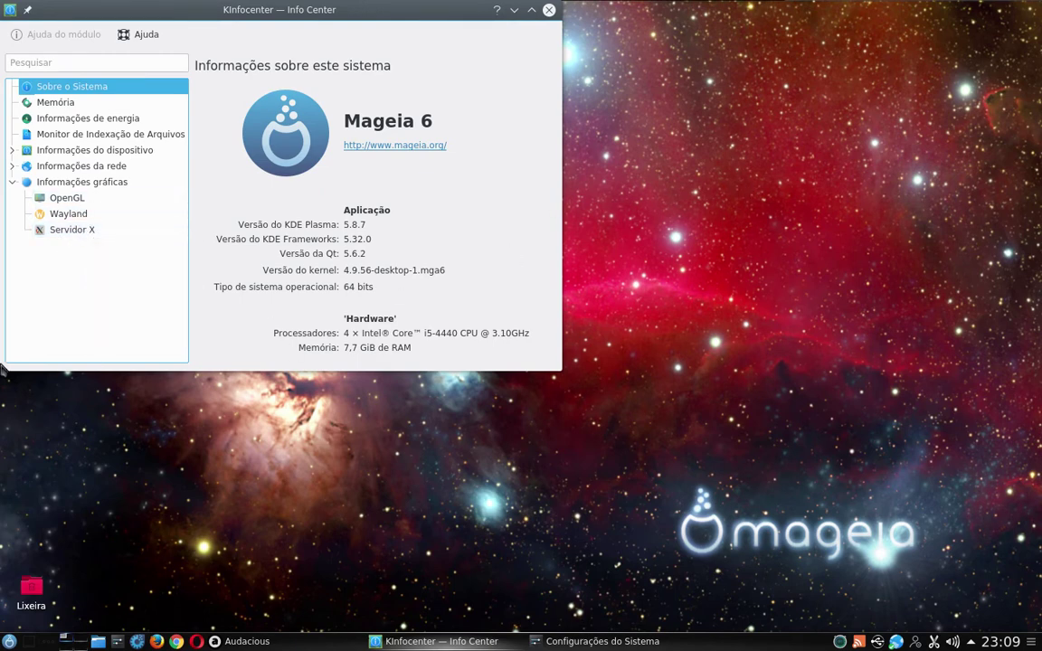
{"action": "left_click", "coordinate": [549, 10]}
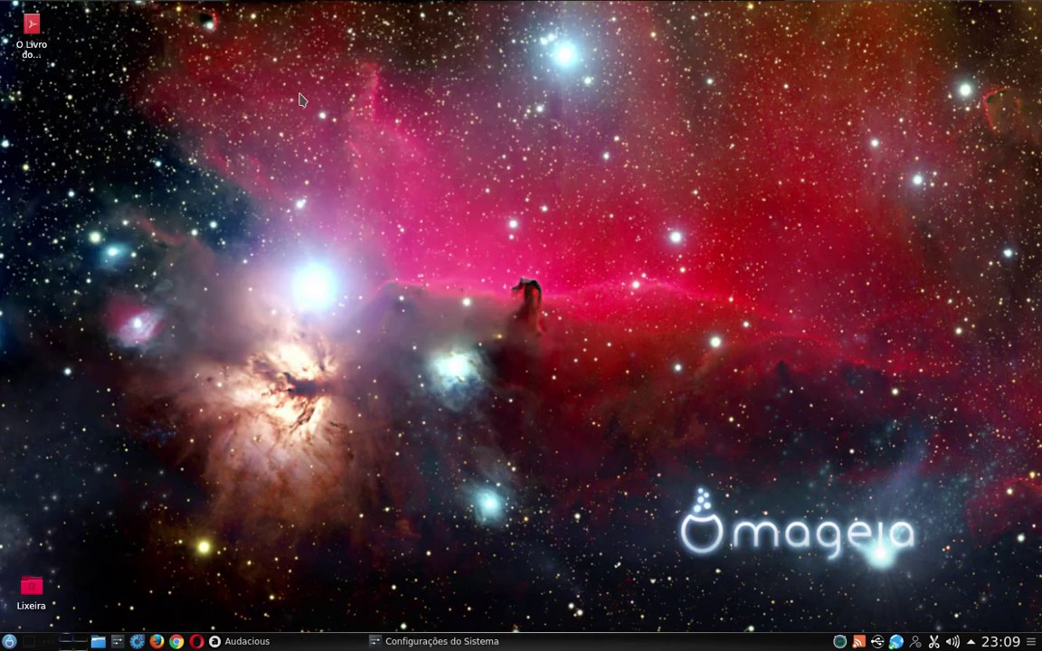
Launch NVIDIA Display Settings from the system tools and read the X Server Information page
{"action": "left_click", "coordinate": [9, 642]}
{"action": "mouse_move", "coordinate": [105, 497]}
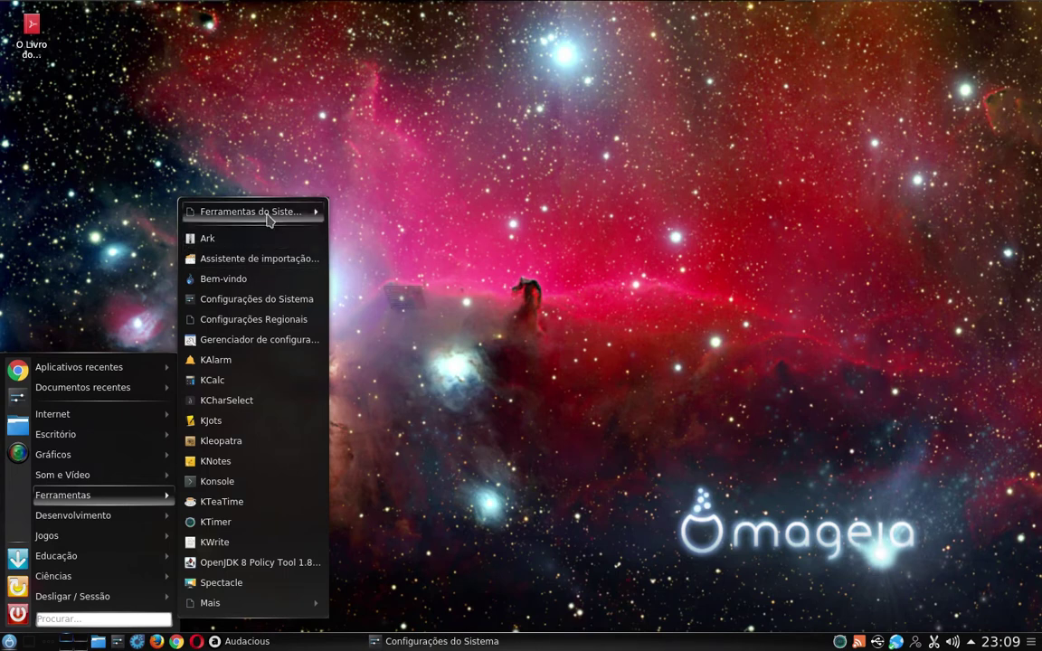
{"action": "mouse_move", "coordinate": [271, 211]}
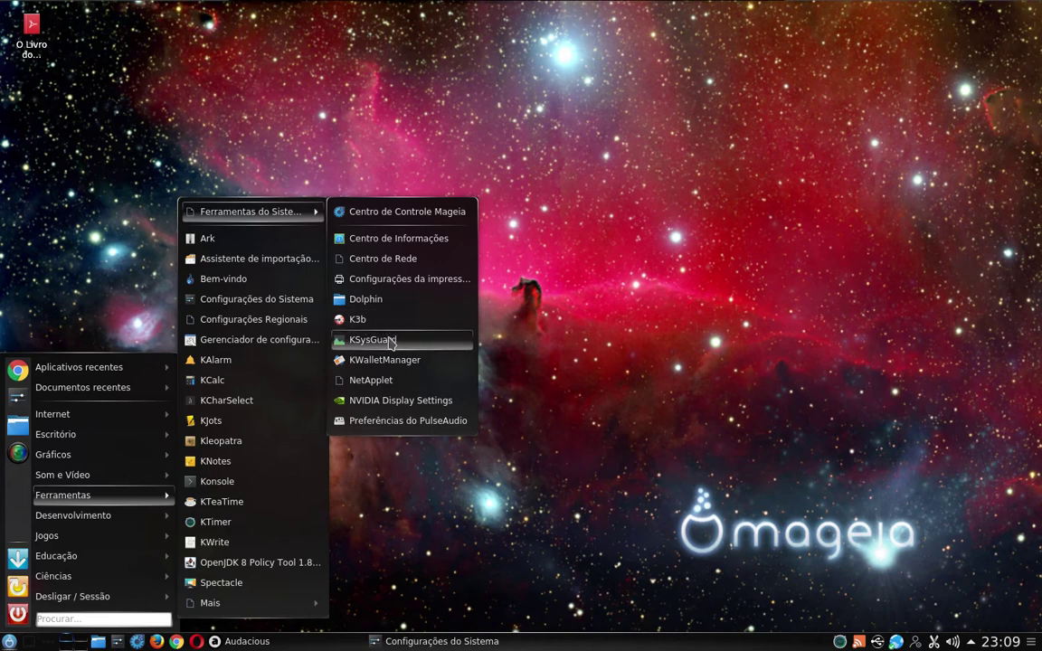
{"action": "left_click", "coordinate": [403, 401]}
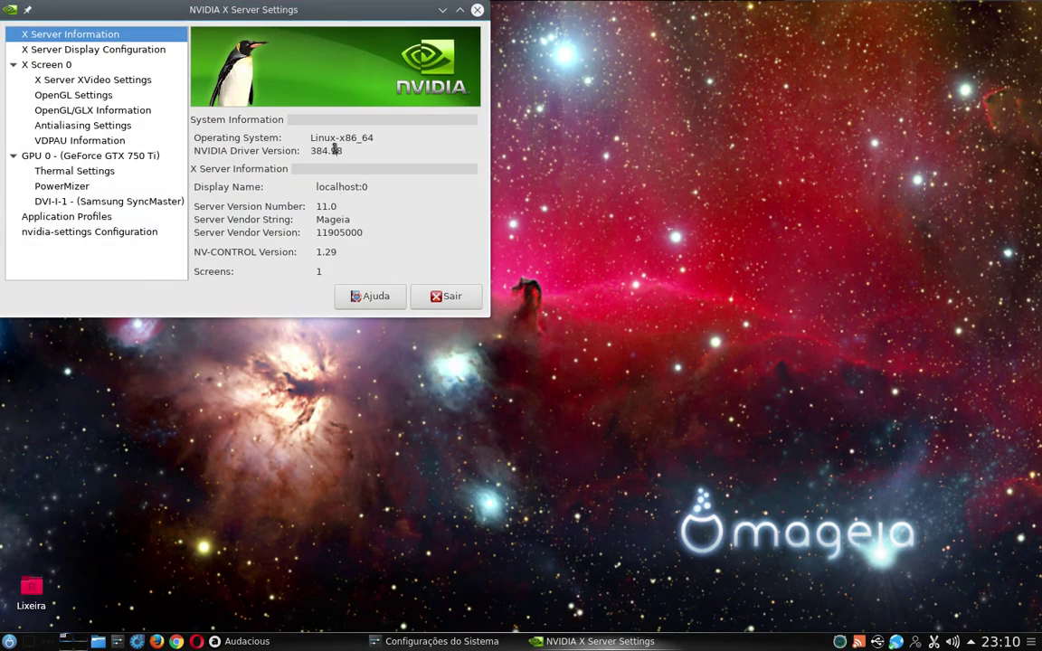
{"action": "left_click_drag", "start_coordinate": [319, 219], "coordinate": [358, 220]}
{"action": "left_click", "coordinate": [327, 224]}
Look through the OpenGL, antialiasing, VDPAU, PowerMizer and application profiles pages, and quit NVIDIA X Server Settings
{"action": "left_click", "coordinate": [51, 94]}
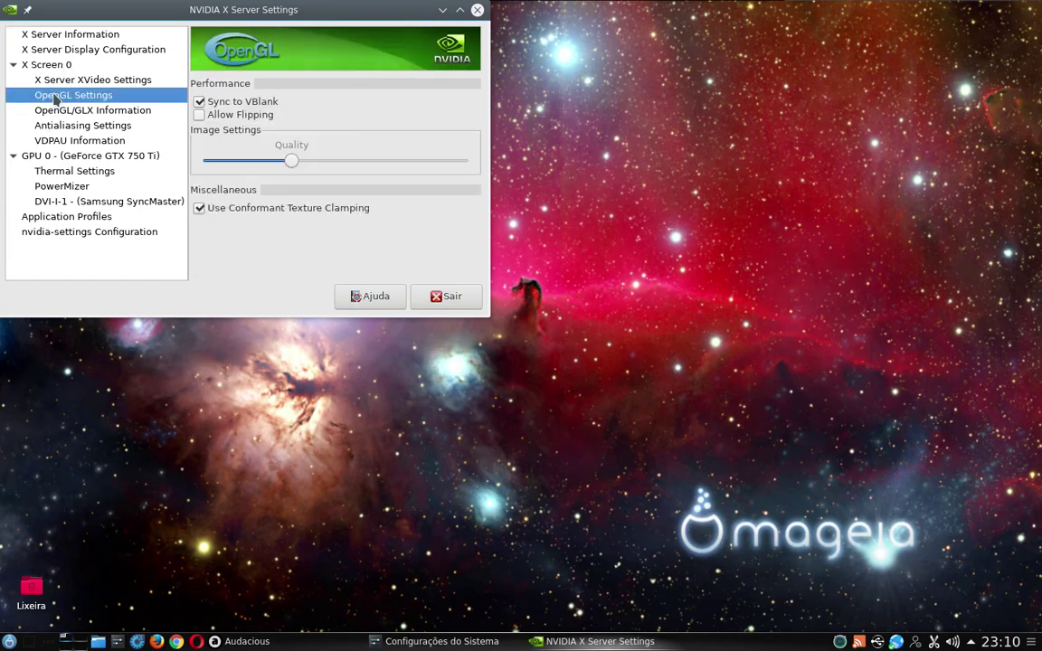
{"action": "left_click", "coordinate": [107, 125]}
{"action": "left_click", "coordinate": [90, 143]}
{"action": "left_click", "coordinate": [90, 187]}
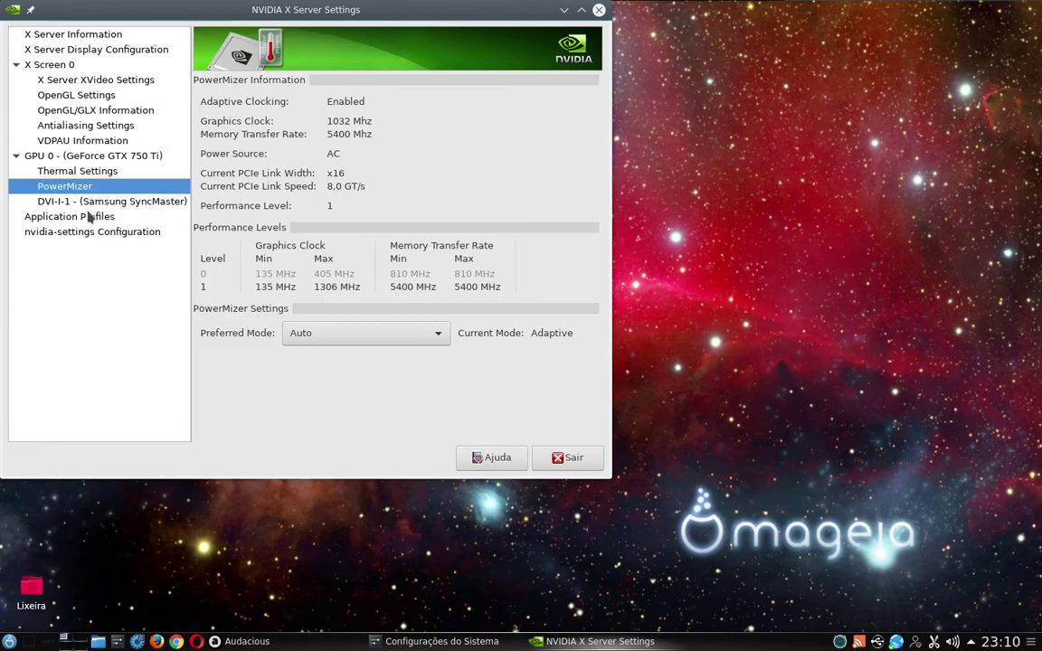
{"action": "left_click", "coordinate": [87, 217]}
{"action": "left_click", "coordinate": [573, 458]}
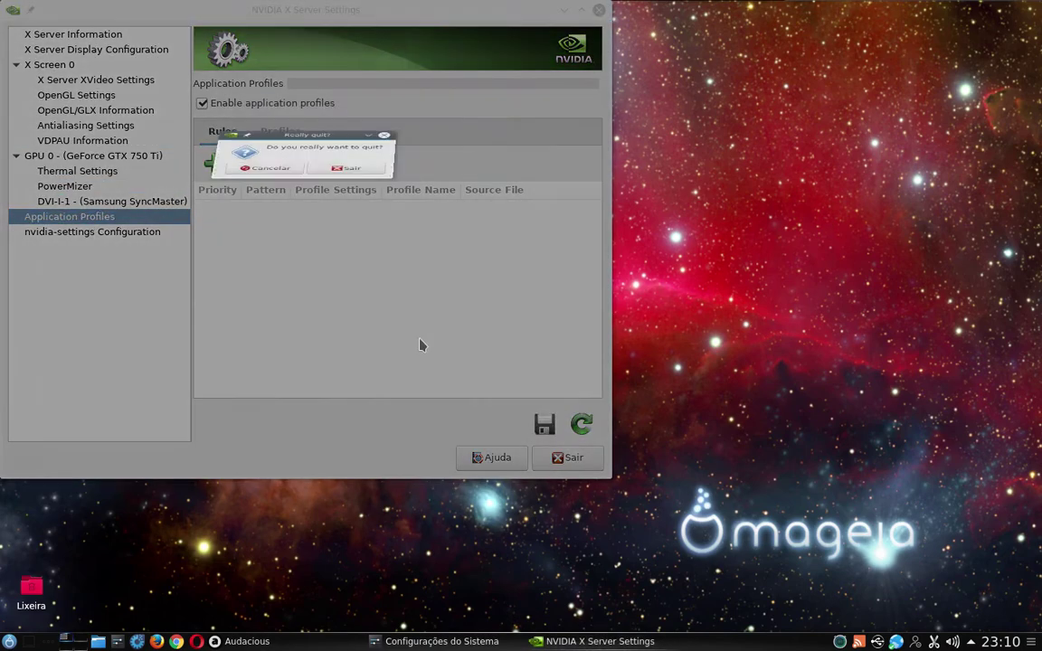
{"action": "left_click", "coordinate": [355, 289]}
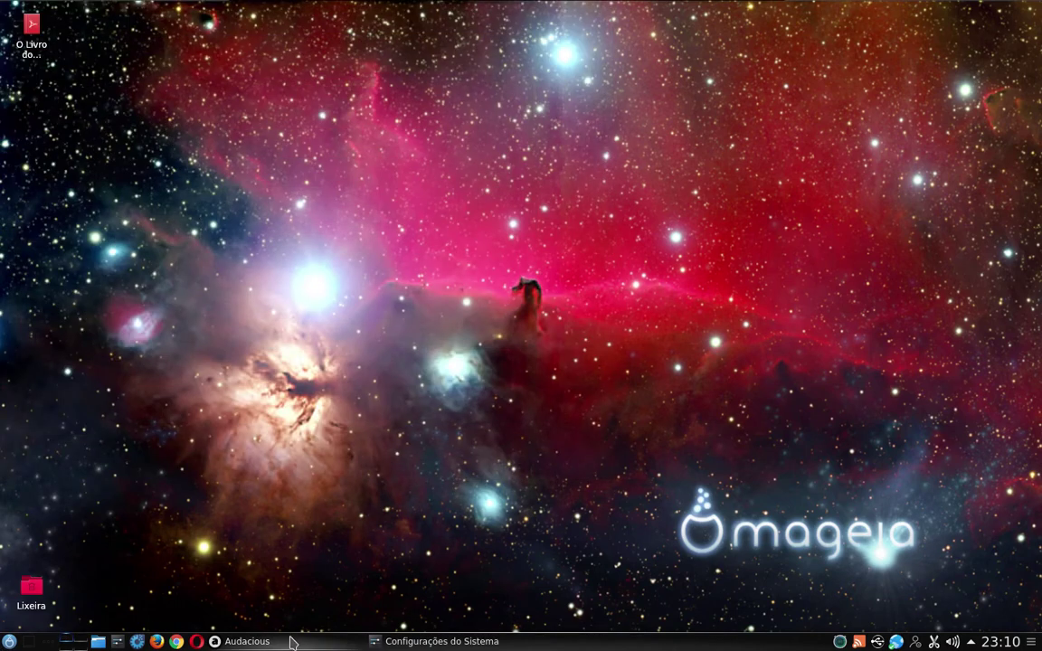
Restore the Audacious player, start playback and minimize the player again
{"action": "left_click", "coordinate": [240, 642]}
{"action": "left_click", "coordinate": [565, 155]}
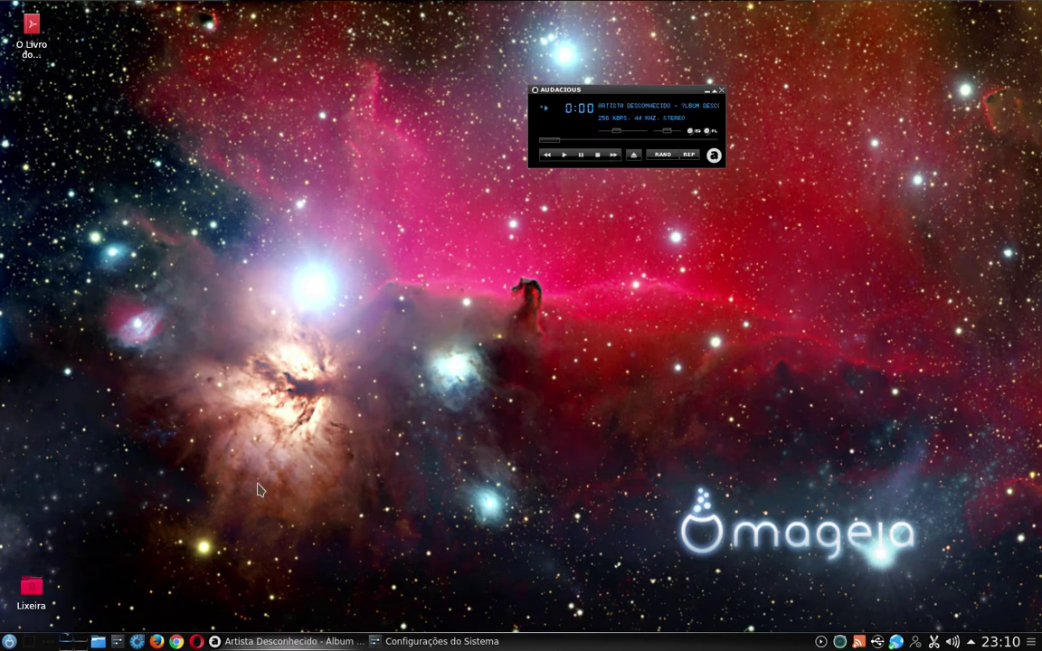
{"action": "left_click", "coordinate": [271, 642]}
Launch Preferências do PulseAudio from the system tools and look through its network server, Multicast/RTP and simultaneous output settings
{"action": "left_click", "coordinate": [9, 642]}
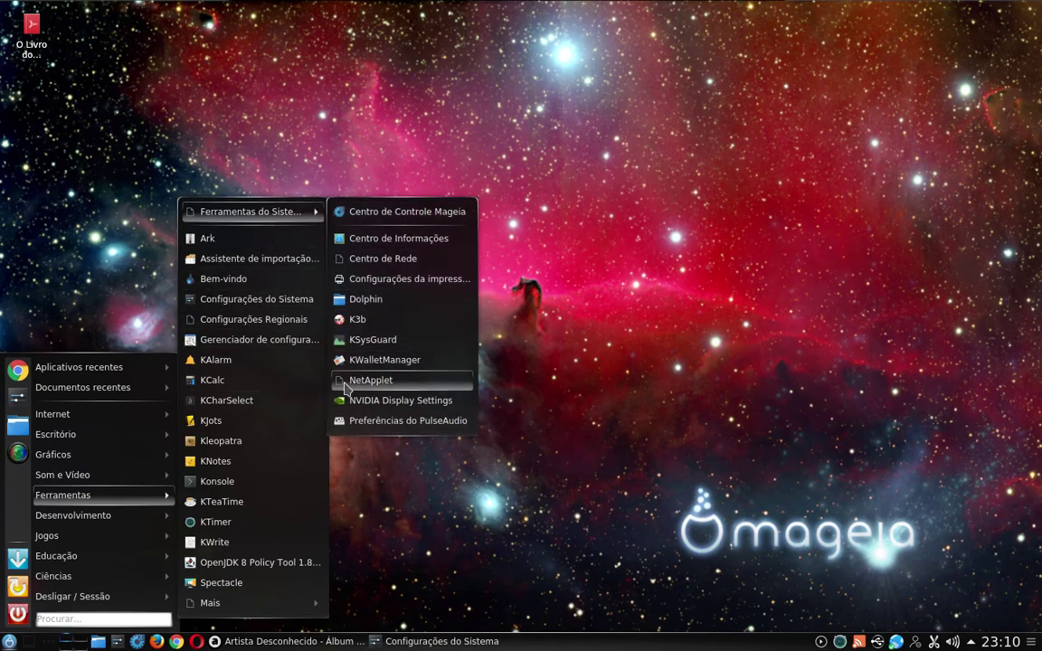
{"action": "left_click", "coordinate": [416, 424]}
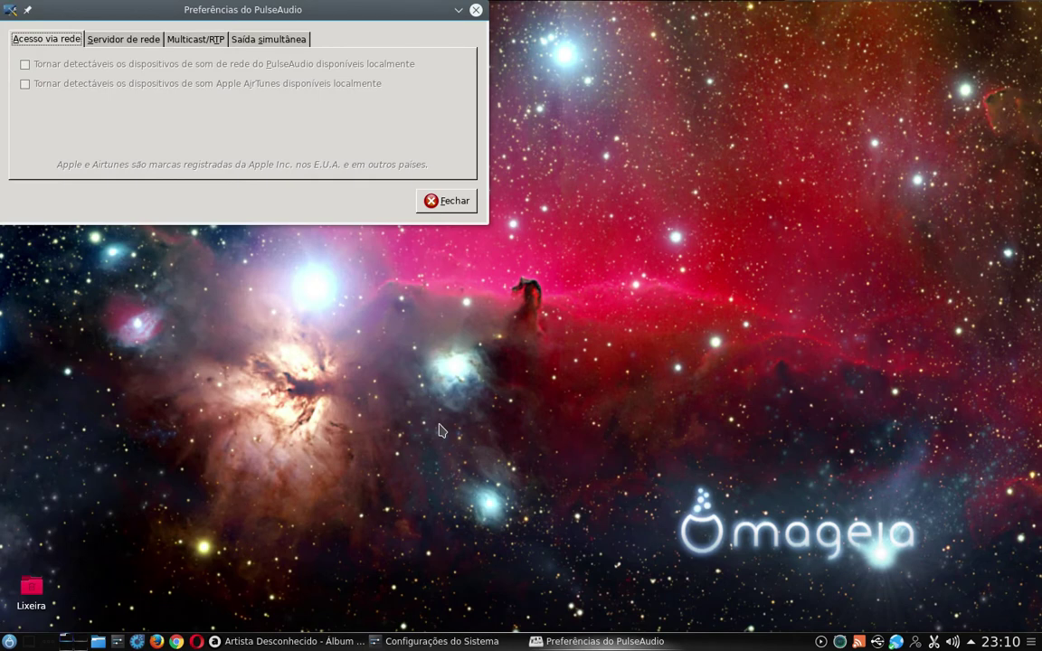
{"action": "left_click", "coordinate": [117, 39]}
{"action": "left_click", "coordinate": [194, 39]}
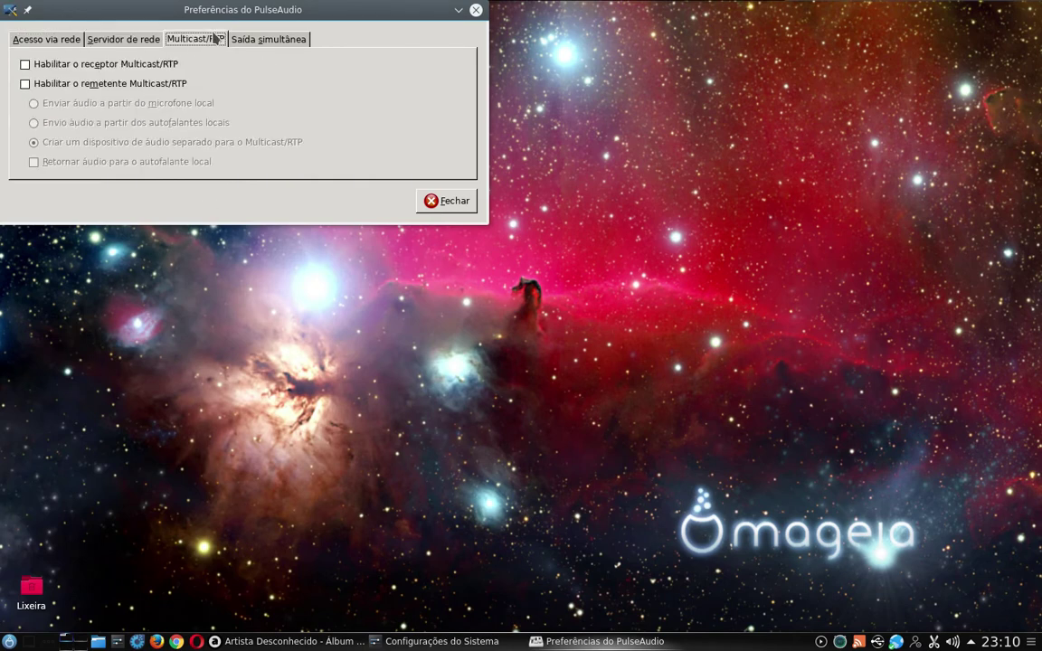
{"action": "left_click", "coordinate": [268, 40]}
{"action": "left_click", "coordinate": [210, 41]}
Try enabling the Multicast/RTP receiver and sender, switch both off again and close the PulseAudio preferences
{"action": "left_click", "coordinate": [25, 65]}
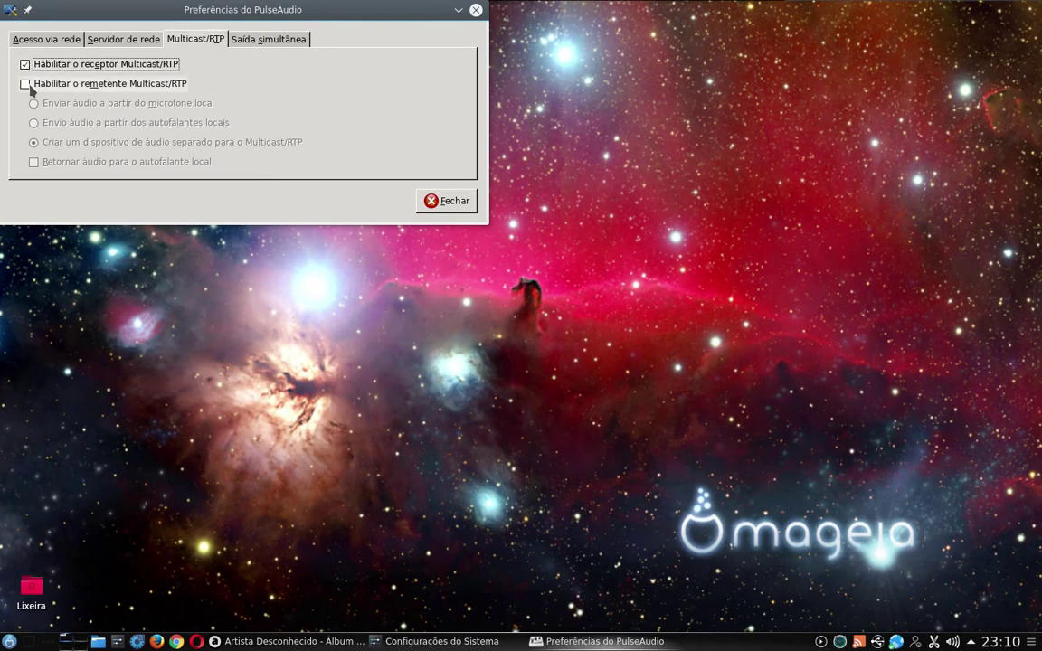
{"action": "left_click", "coordinate": [25, 83]}
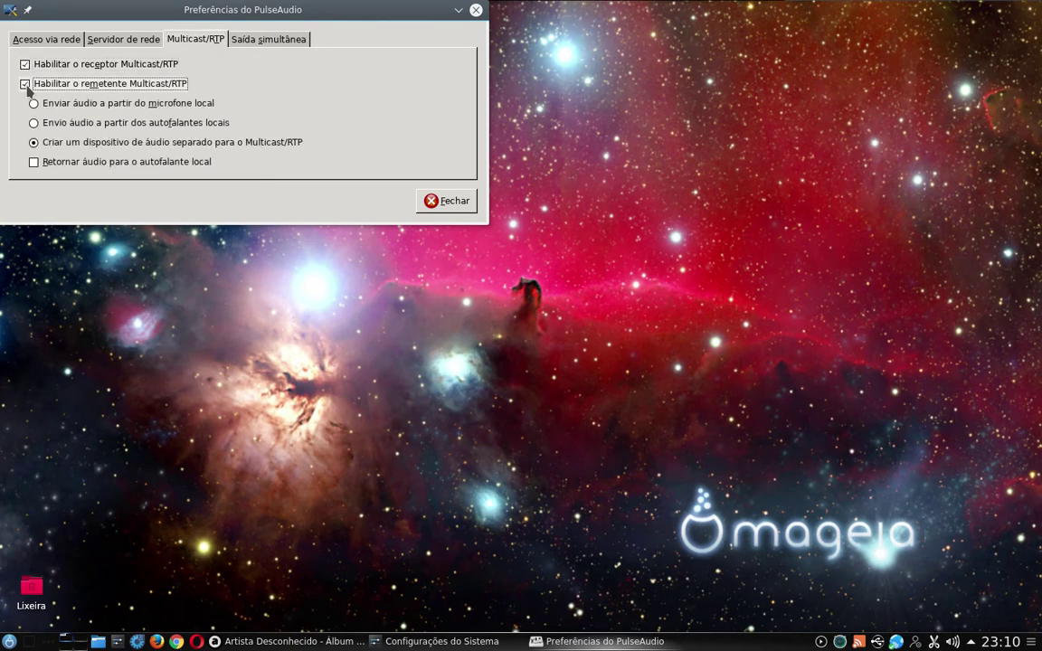
{"action": "left_click", "coordinate": [26, 83]}
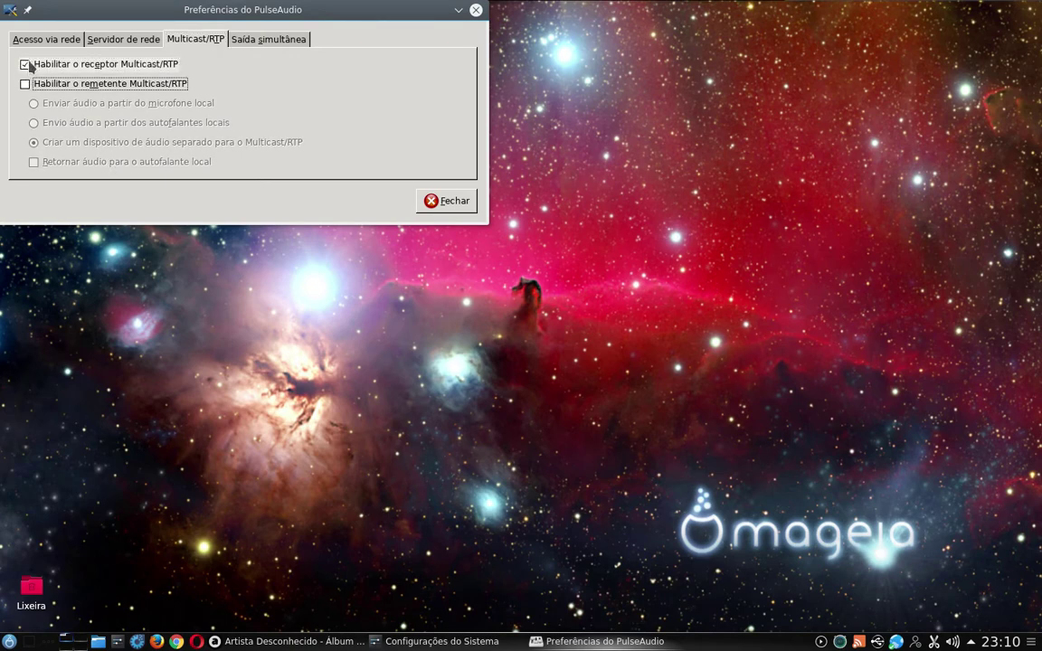
{"action": "left_click", "coordinate": [24, 65]}
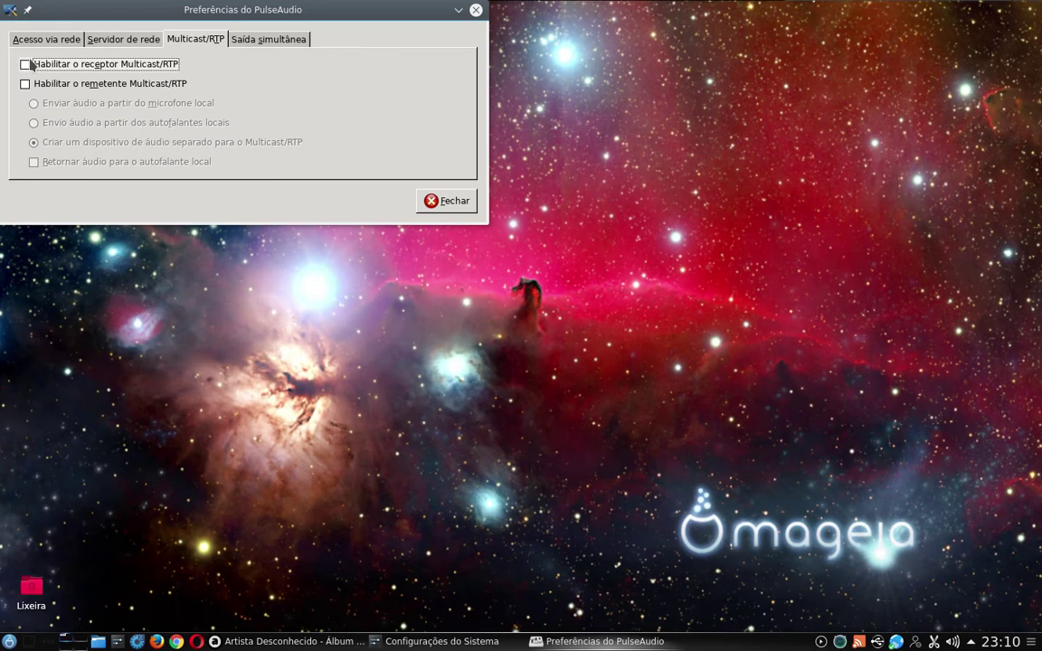
{"action": "left_click", "coordinate": [478, 10]}
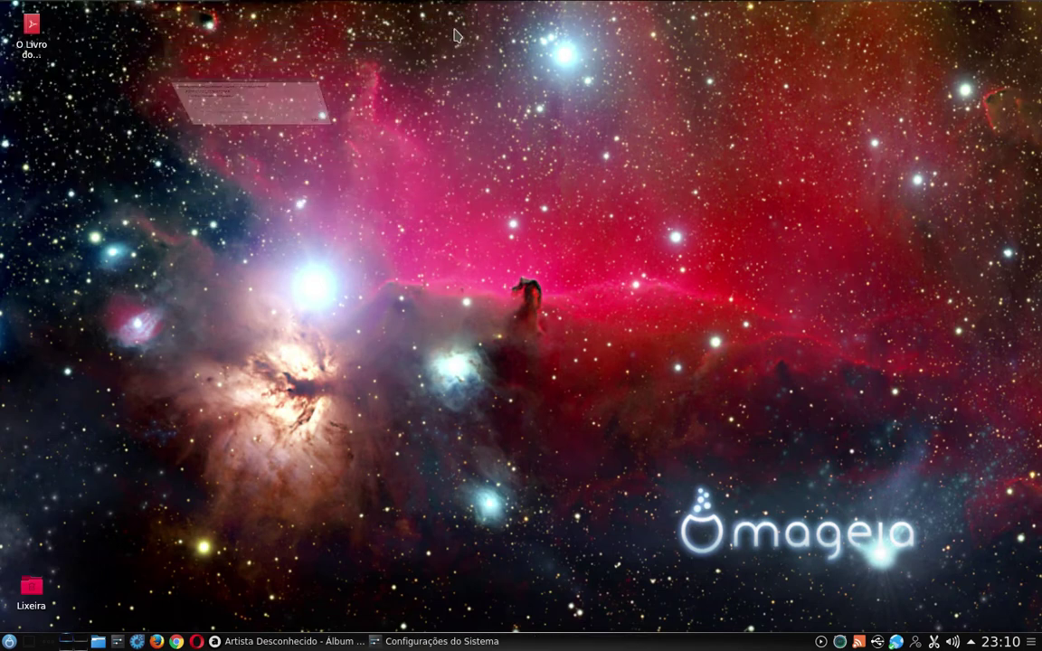
Launch NetApplet from the system tools in the Ferramentas category
{"action": "left_click", "coordinate": [9, 641]}
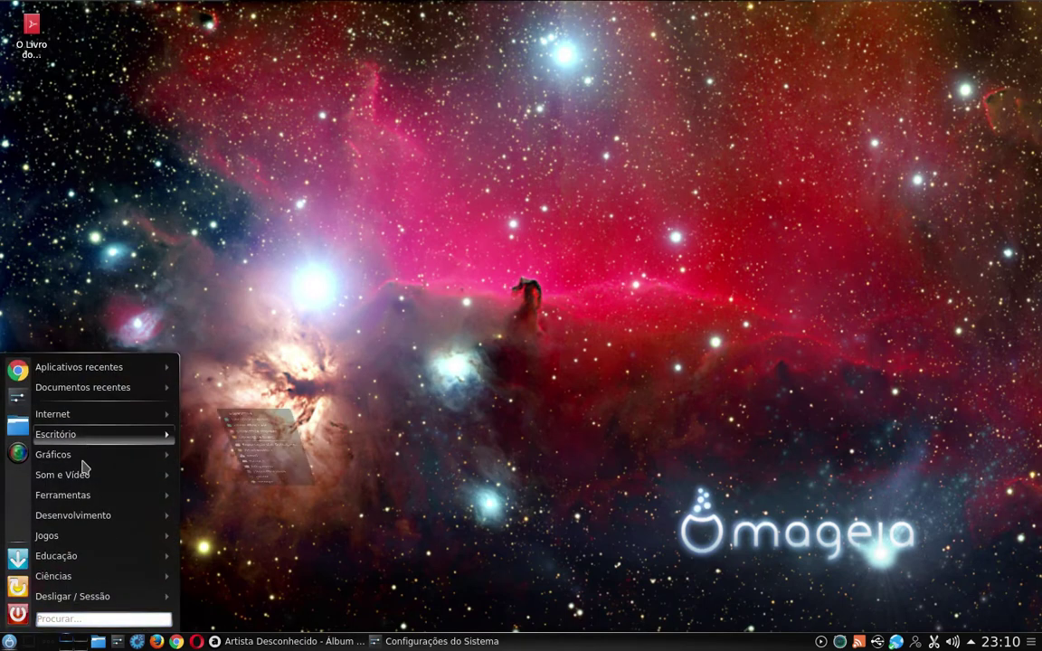
{"action": "mouse_move", "coordinate": [83, 475]}
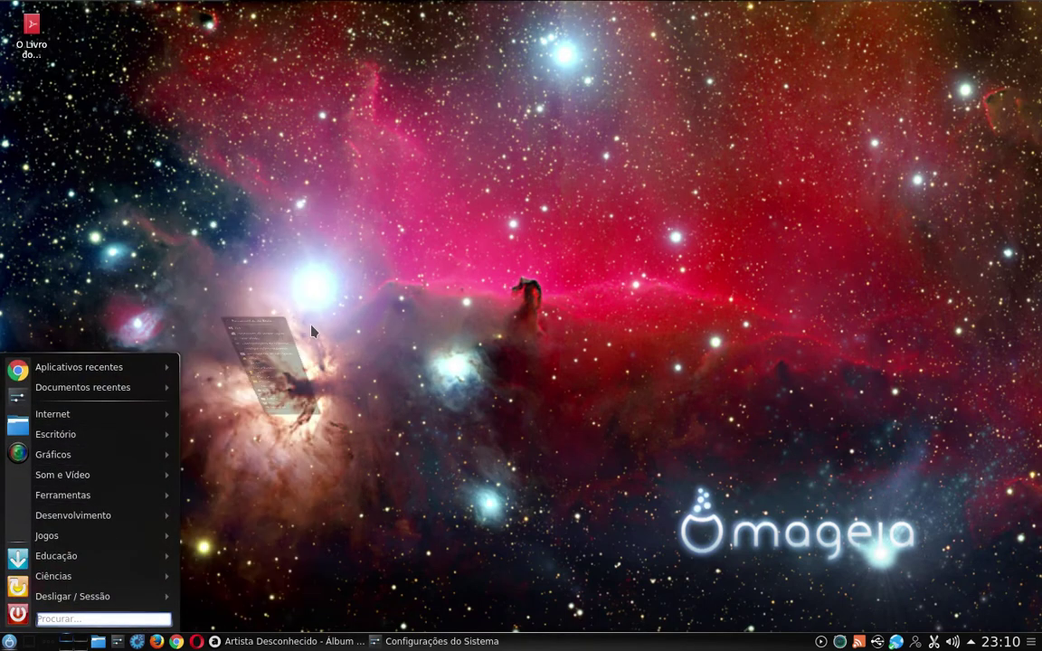
{"action": "mouse_move", "coordinate": [123, 496]}
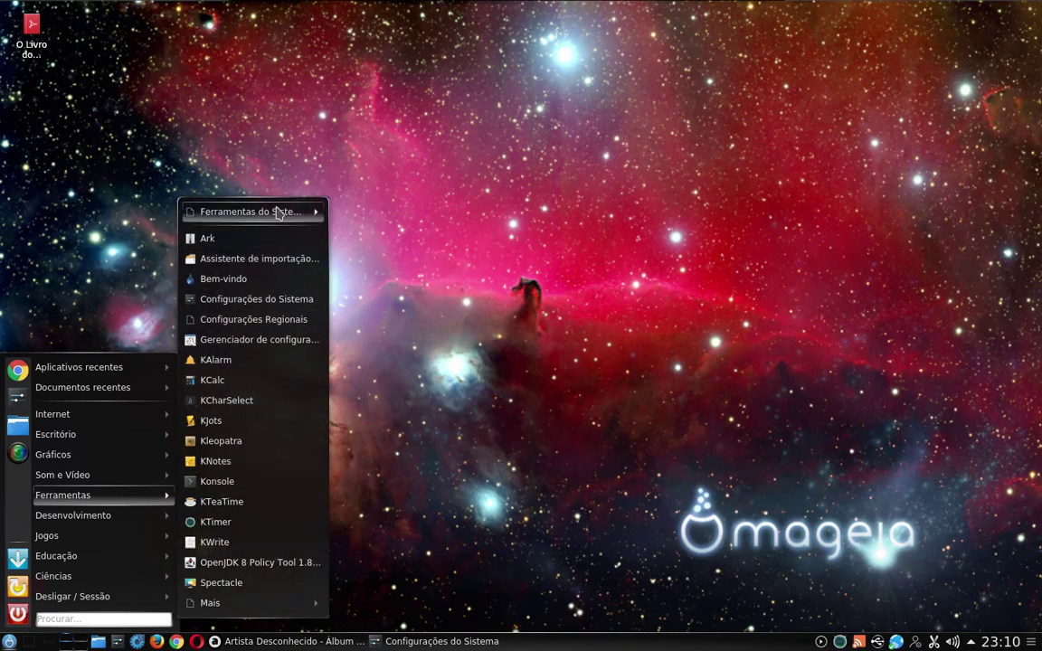
{"action": "mouse_move", "coordinate": [276, 213]}
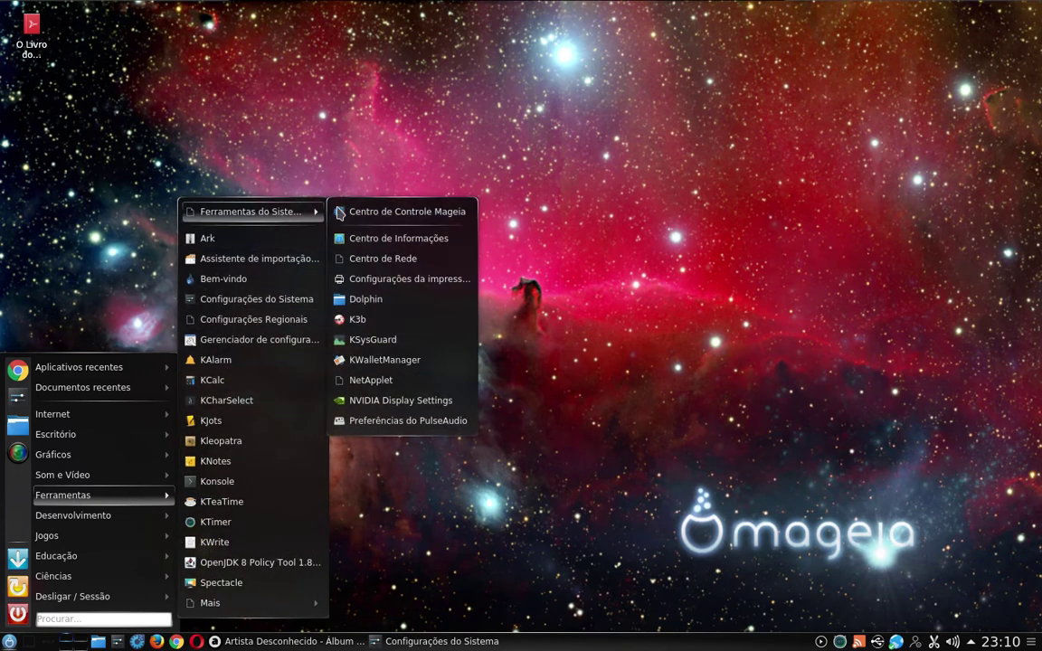
{"action": "left_click", "coordinate": [392, 384]}
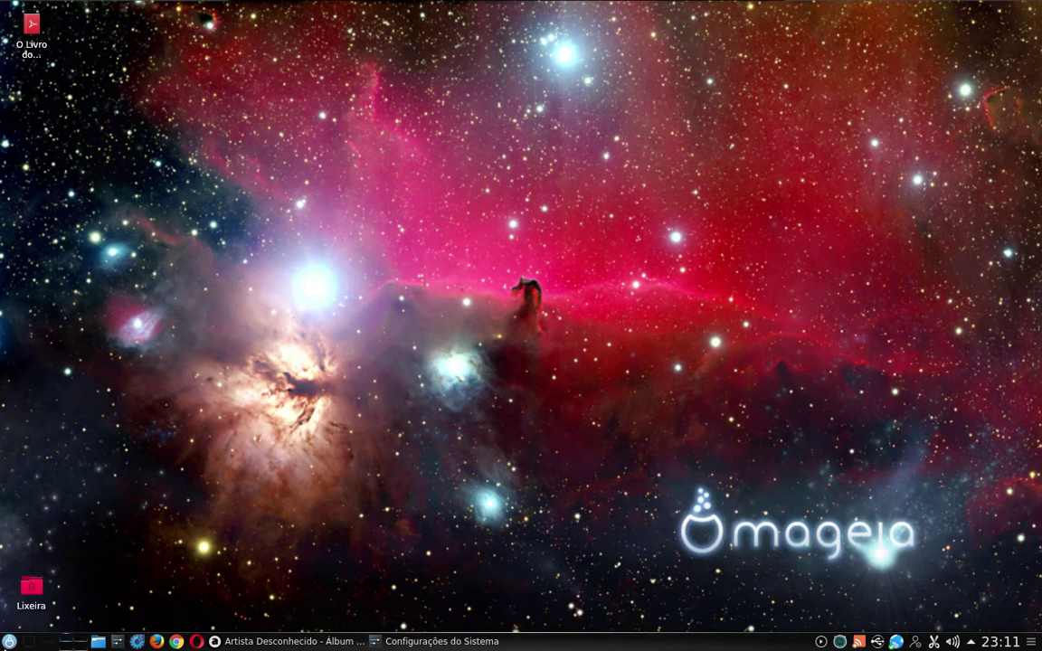
Look over the system tools and development categories, and launch Xpenguins from the Brinquedos group of the games category
{"action": "left_click", "coordinate": [9, 642]}
{"action": "mouse_move", "coordinate": [43, 418]}
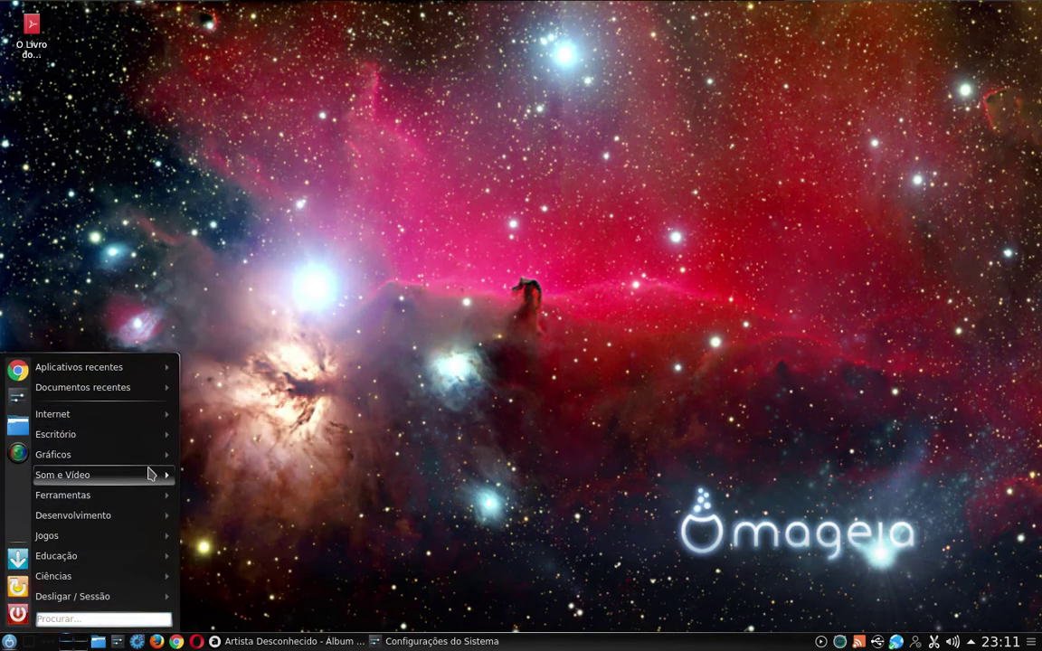
{"action": "mouse_move", "coordinate": [279, 211]}
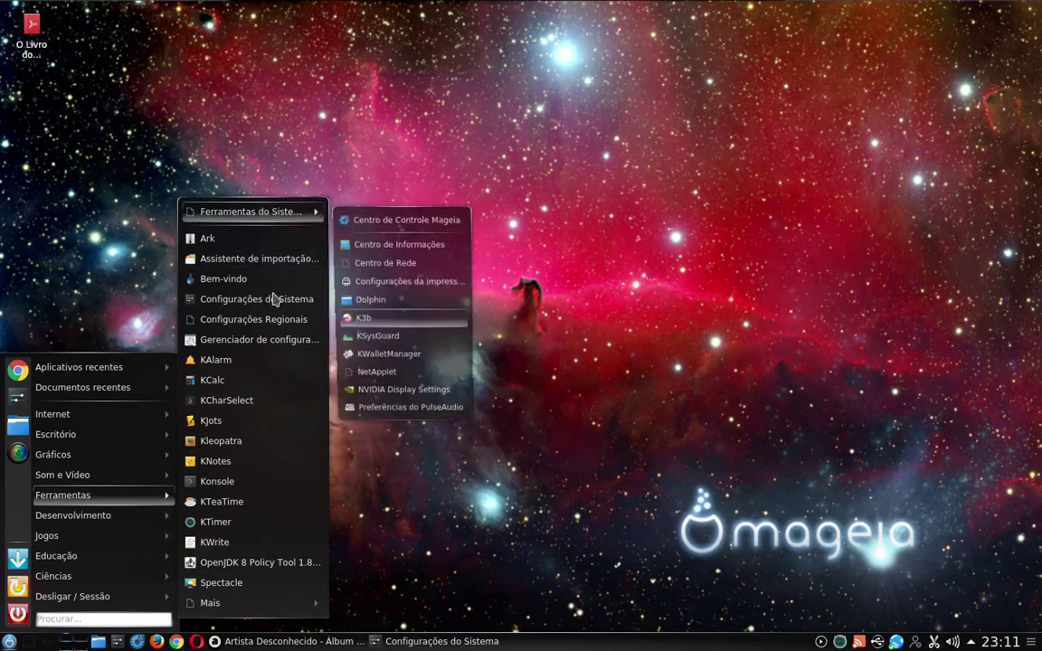
{"action": "mouse_move", "coordinate": [93, 518]}
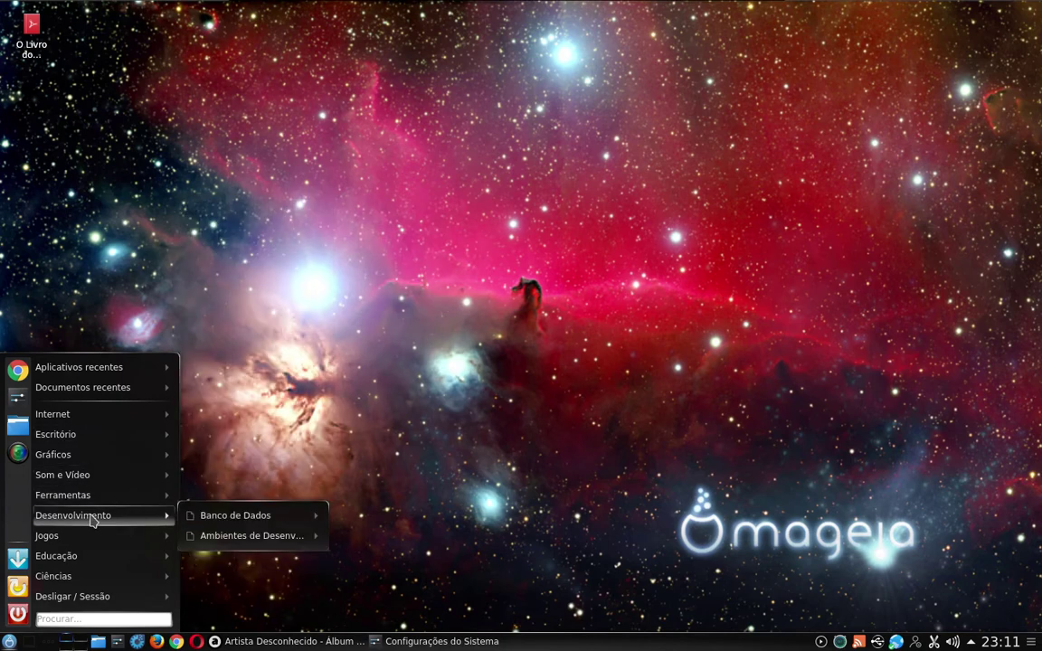
{"action": "mouse_move", "coordinate": [201, 520]}
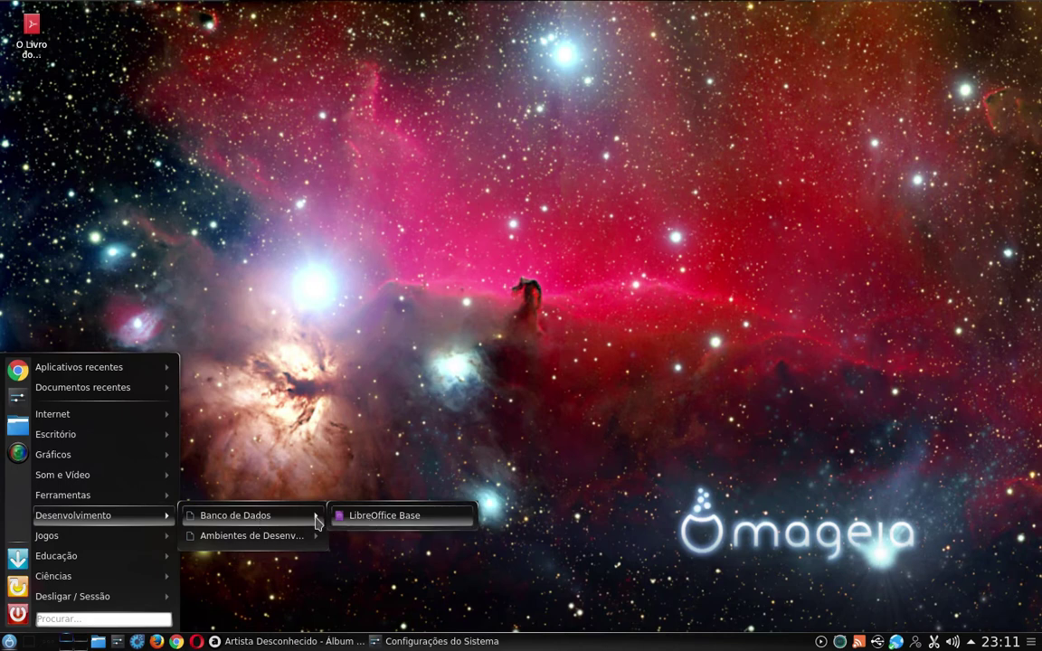
{"action": "mouse_move", "coordinate": [283, 537]}
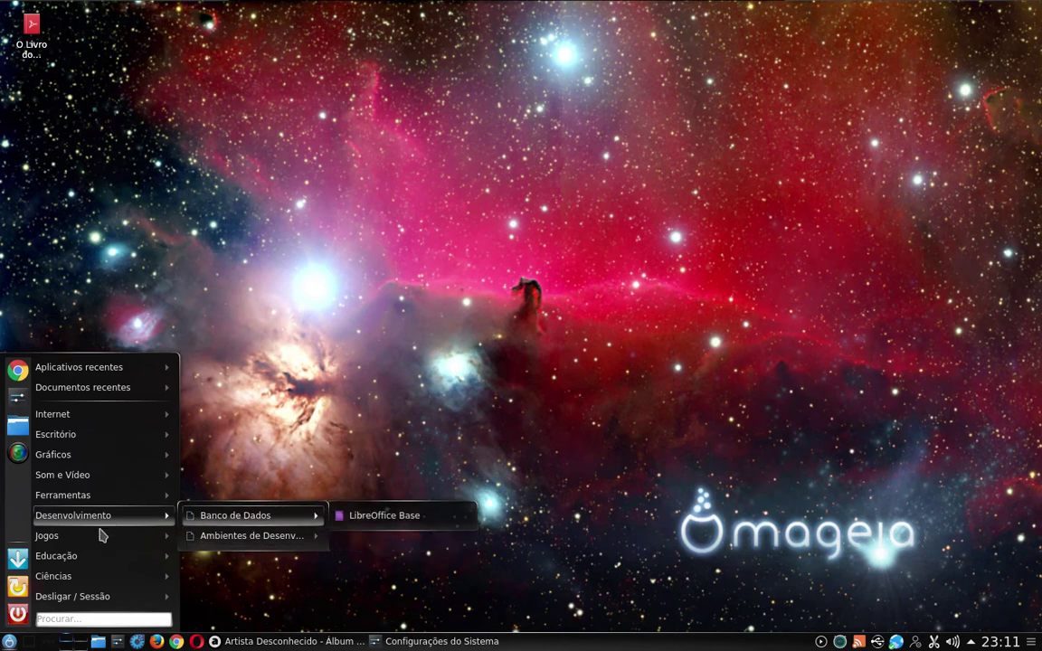
{"action": "mouse_move", "coordinate": [107, 540]}
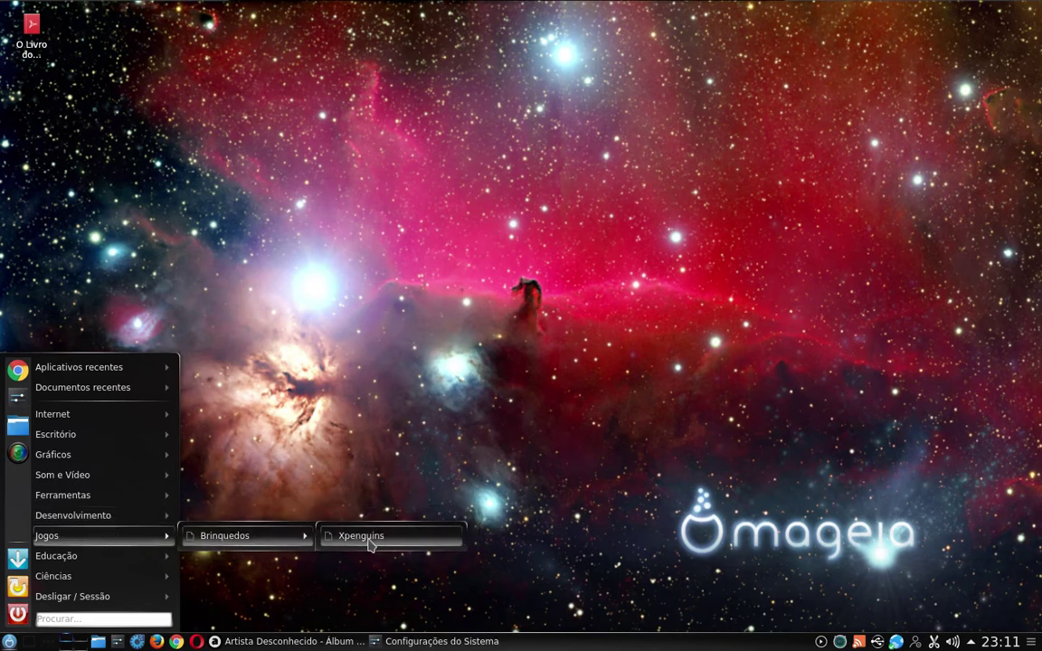
{"action": "left_click", "coordinate": [378, 541]}
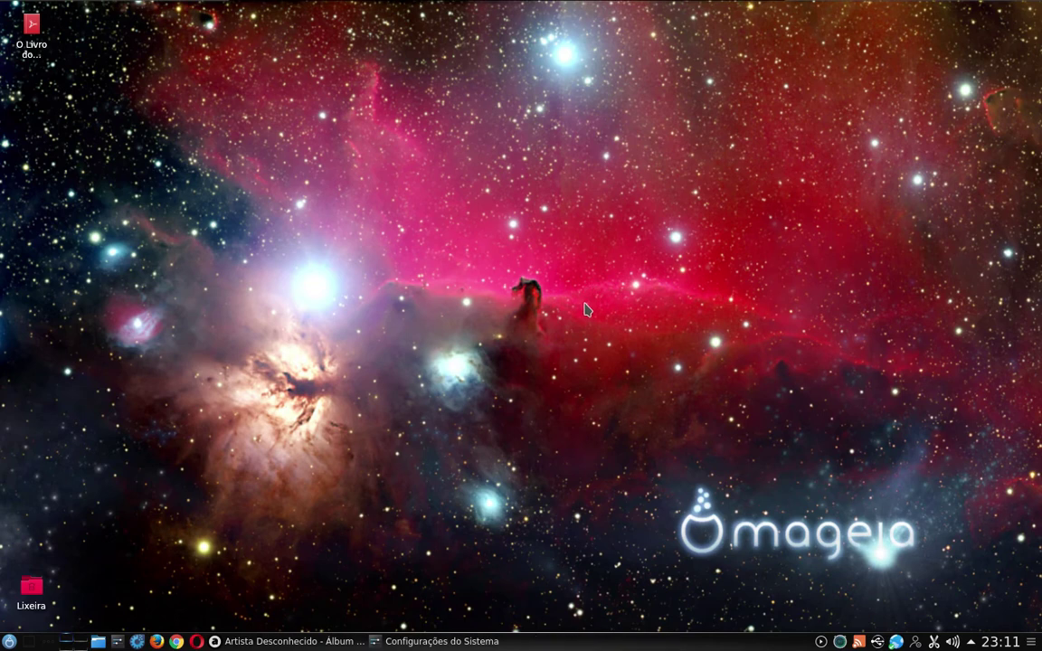
Quit KTimer and Akregator from the system tray, confirming each exit
{"action": "left_click", "coordinate": [841, 642]}
{"action": "right_click", "coordinate": [840, 643]}
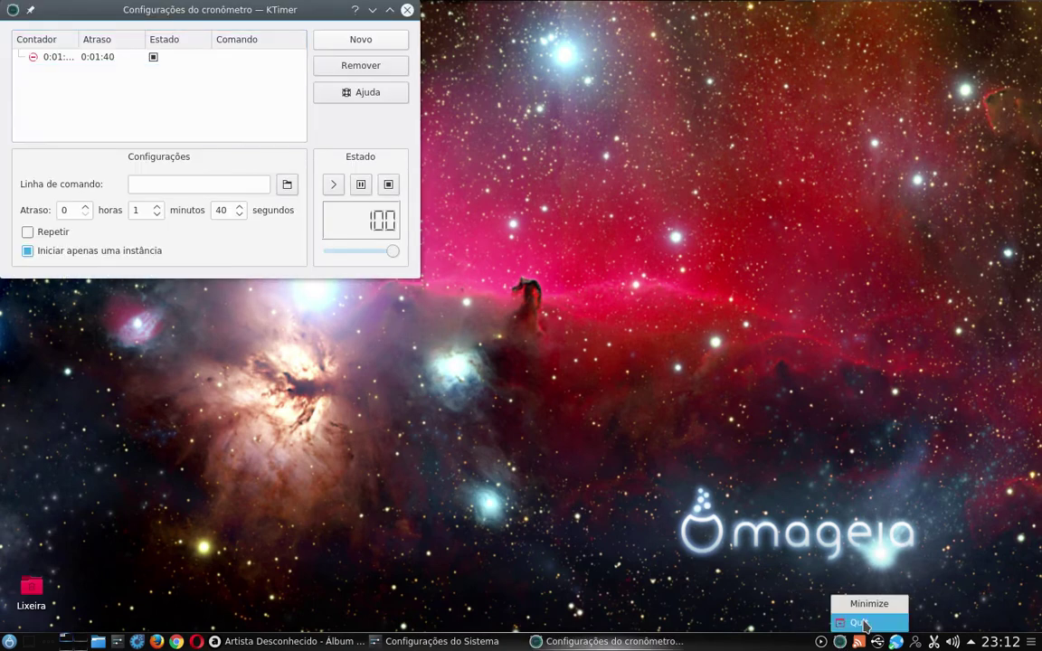
{"action": "left_click", "coordinate": [860, 623]}
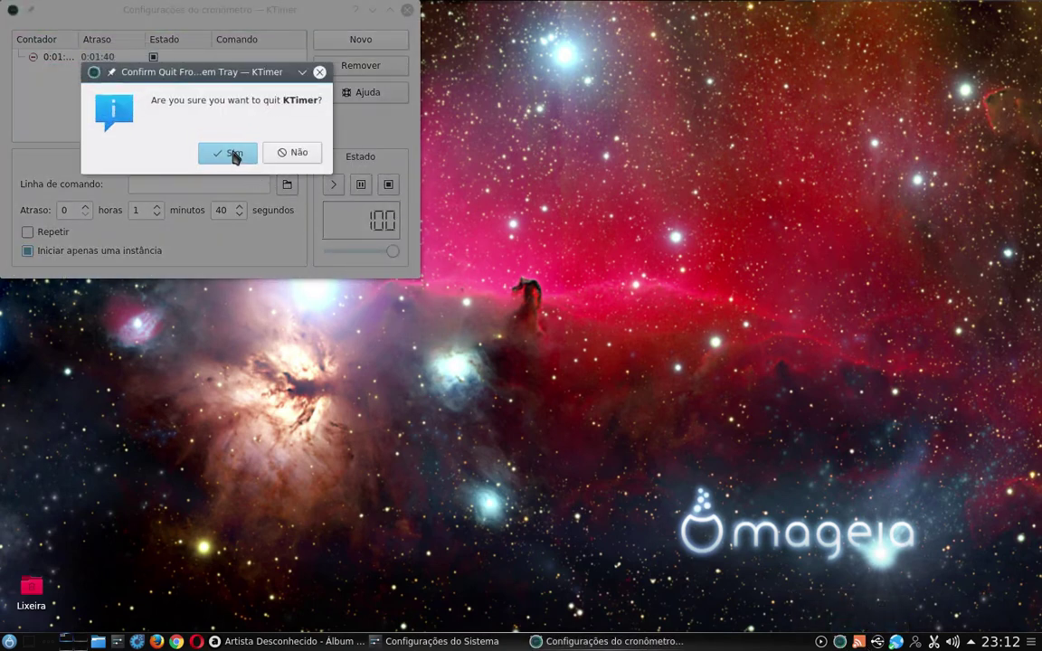
{"action": "left_click", "coordinate": [233, 154]}
{"action": "right_click", "coordinate": [858, 641]}
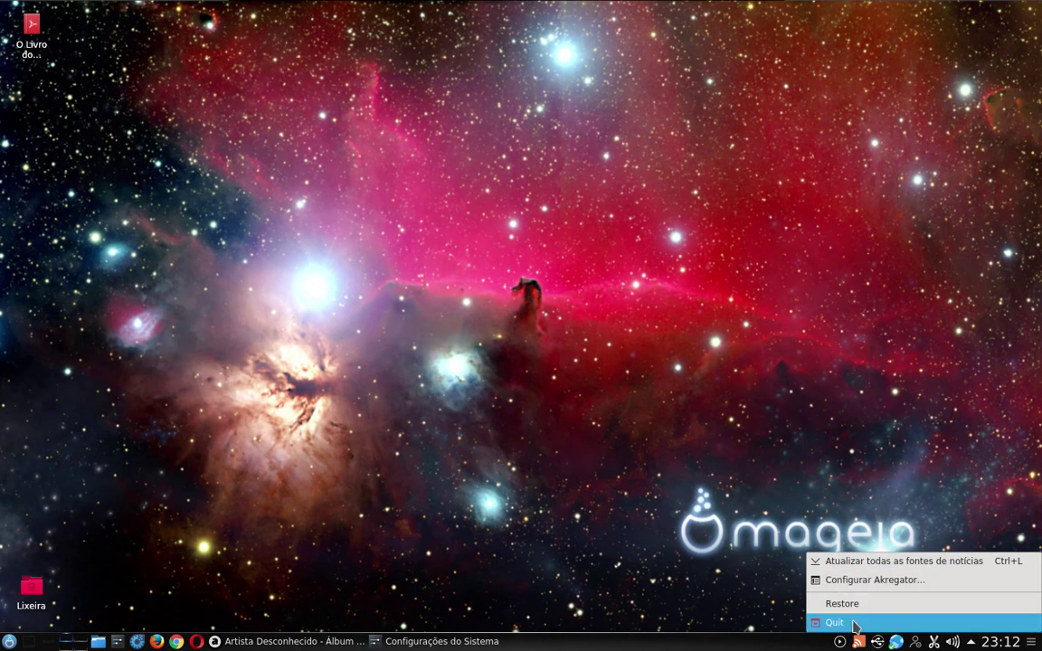
{"action": "left_click", "coordinate": [855, 624]}
{"action": "left_click", "coordinate": [336, 174]}
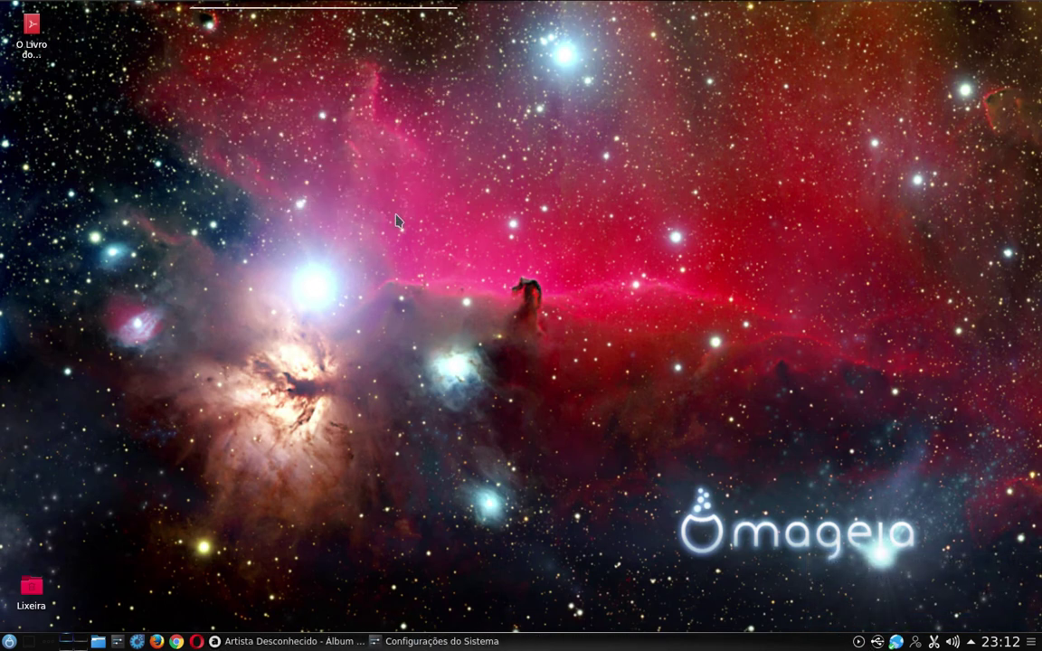
Look over the games category and launch KDE Marble from the Geografia group of the Educação category
{"action": "left_click", "coordinate": [9, 641]}
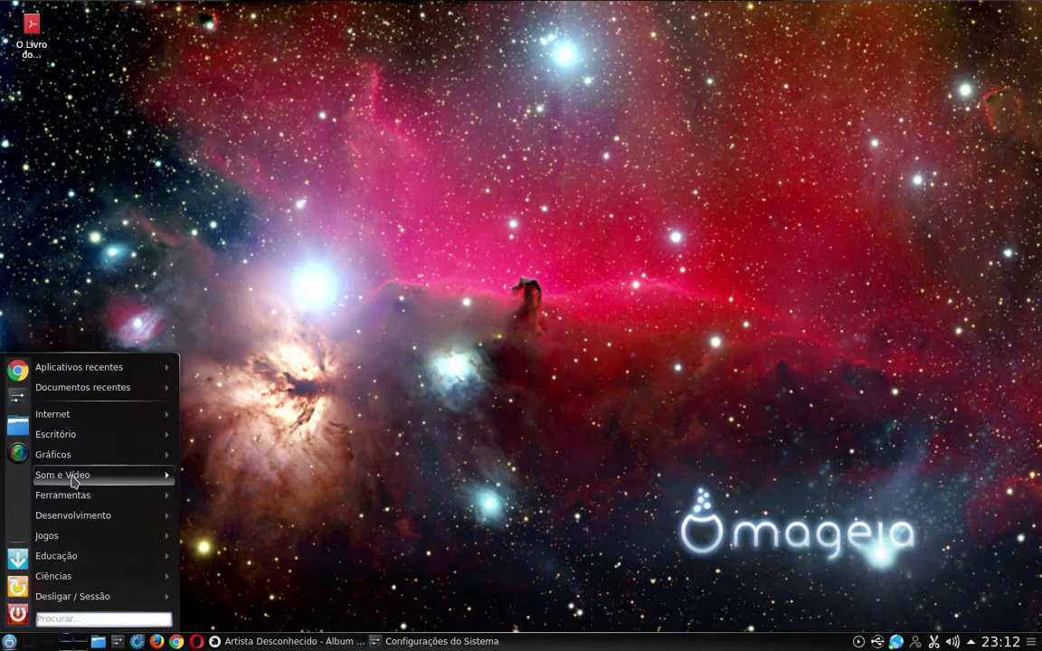
{"action": "mouse_move", "coordinate": [84, 543]}
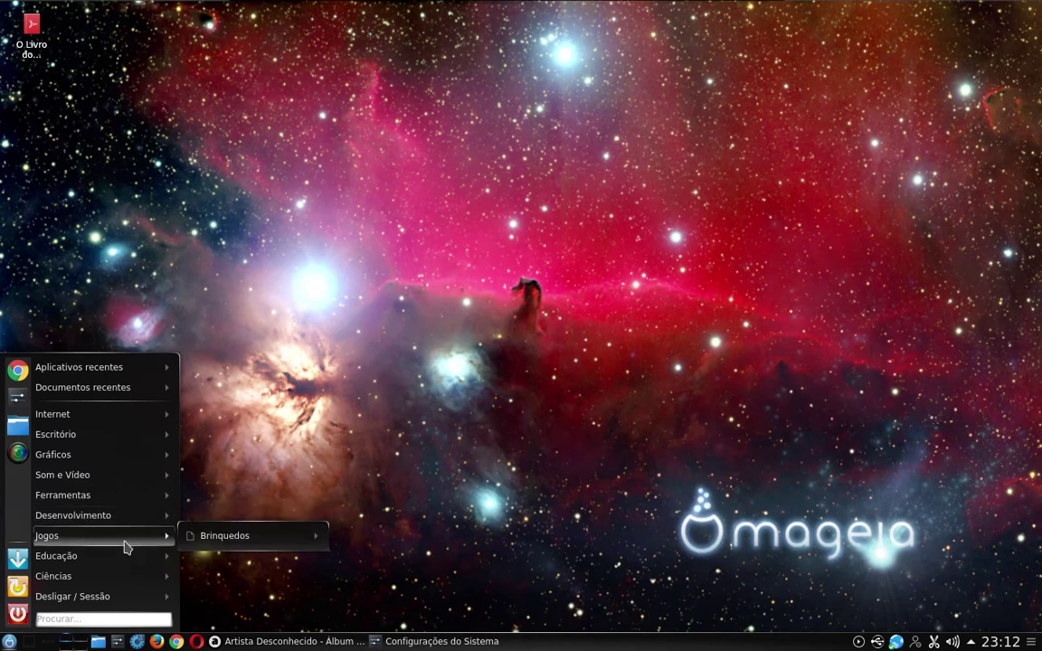
{"action": "mouse_move", "coordinate": [289, 542]}
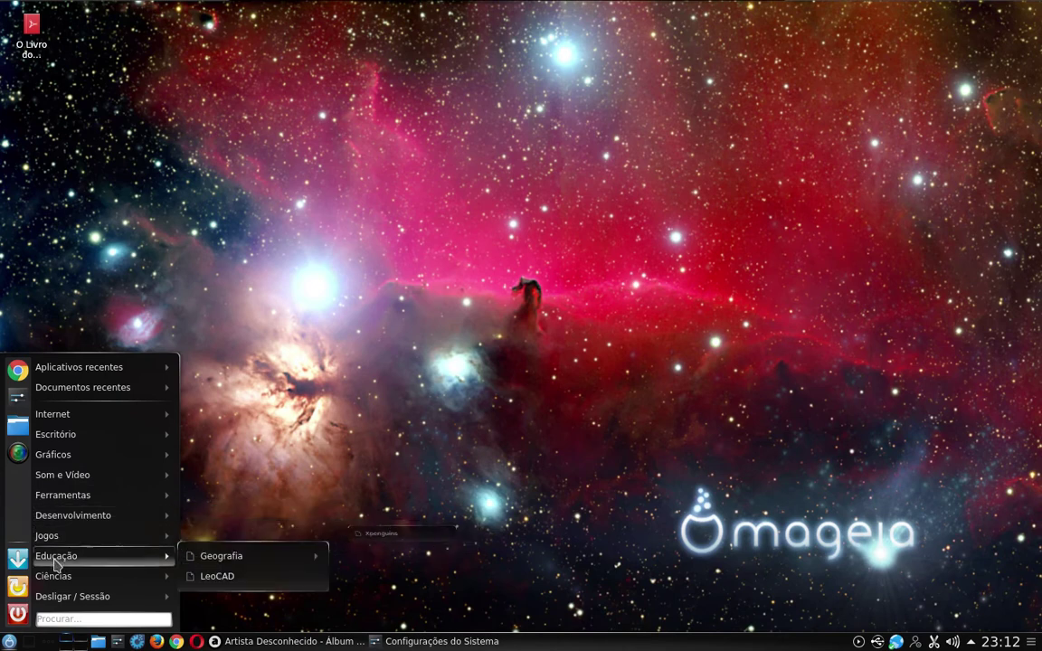
{"action": "mouse_move", "coordinate": [274, 563]}
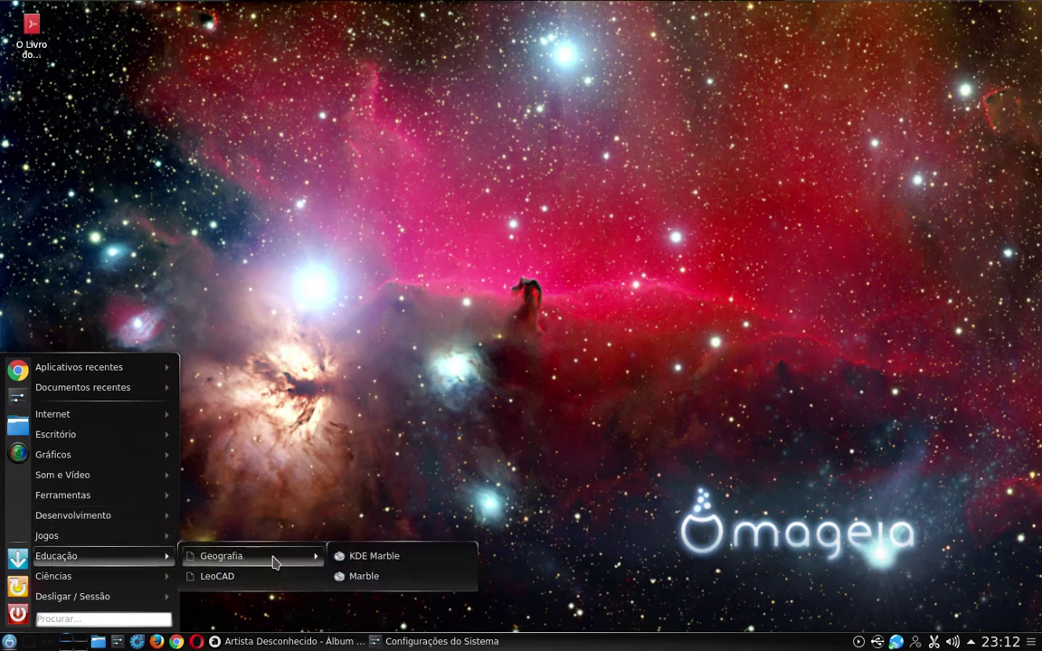
{"action": "left_click", "coordinate": [378, 556]}
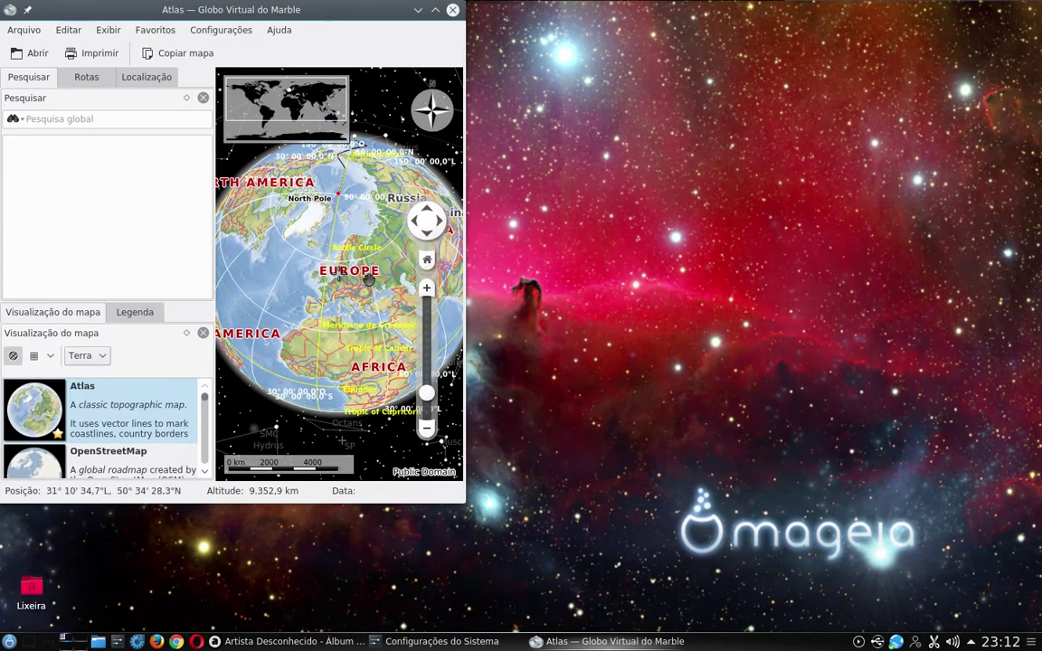
Zoom the Atlas globe in on the Flensburg area and back out, and rotate it to the Pacific and Antarctica
{"action": "left_click_drag", "start_coordinate": [344, 303], "coordinate": [338, 273]}
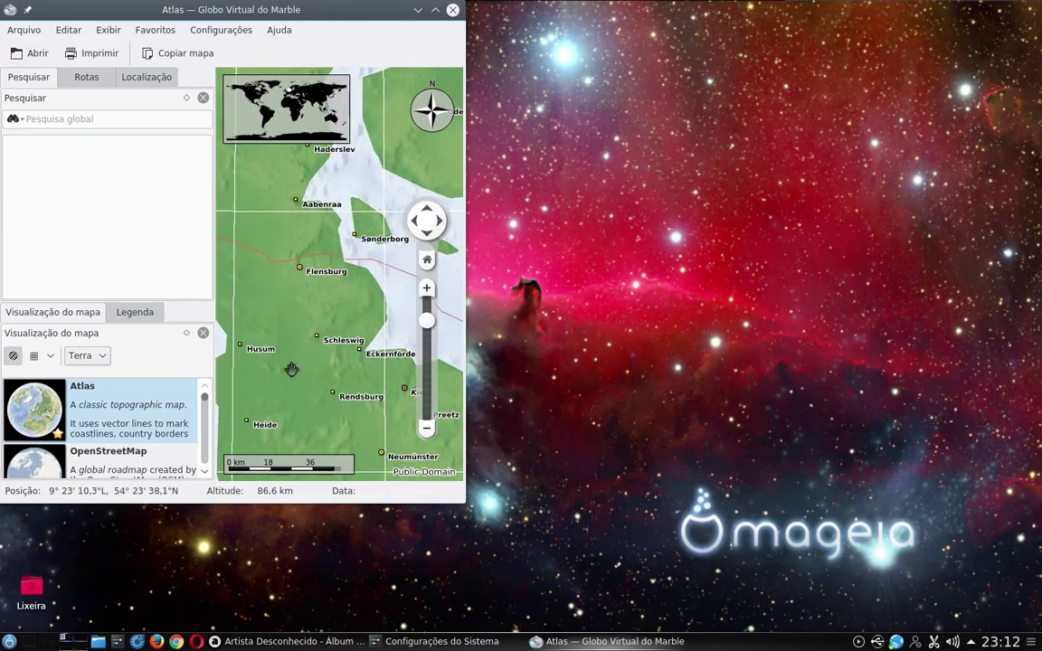
{"action": "scroll", "coordinate": [322, 342], "scroll_direction": "down", "scroll_amount": 10}
{"action": "left_click_drag", "start_coordinate": [318, 341], "coordinate": [390, 292]}
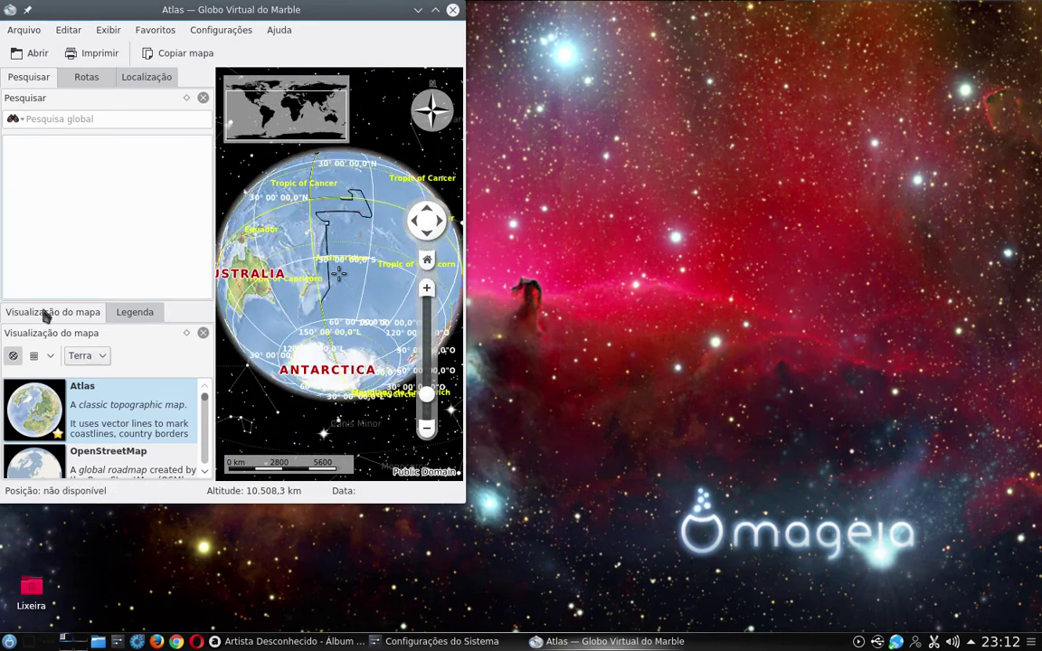
Try the OpenStreetMap, Precipitation (December) and Vector OSM map themes on the globe
{"action": "left_click", "coordinate": [106, 463]}
{"action": "scroll", "coordinate": [106, 448], "scroll_direction": "down", "scroll_amount": 5}
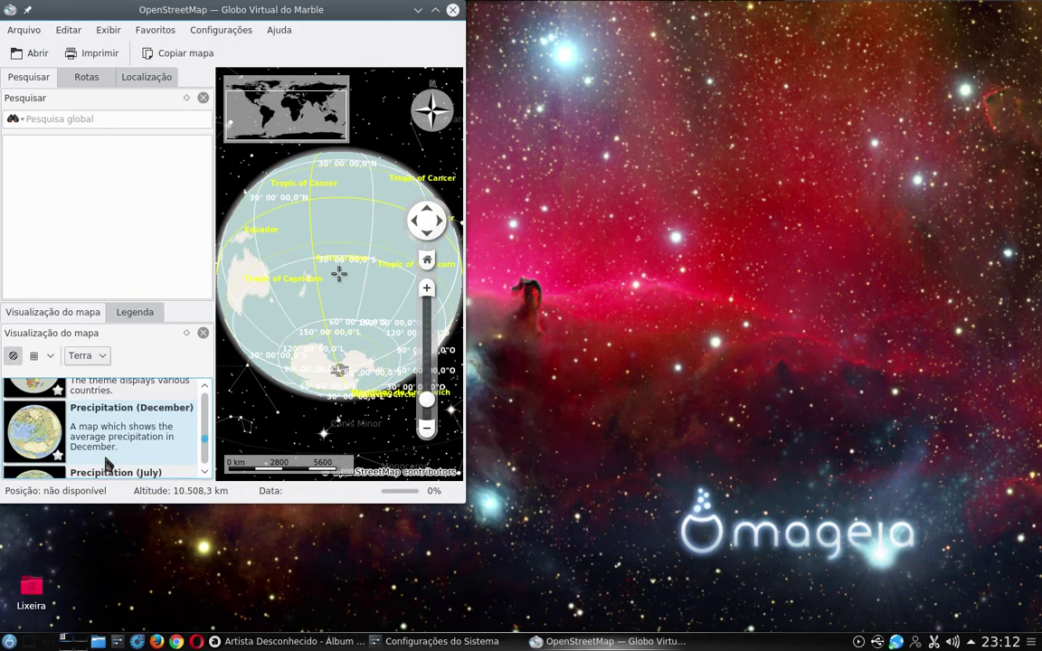
{"action": "left_click", "coordinate": [105, 426]}
{"action": "scroll", "coordinate": [104, 427], "scroll_direction": "down", "scroll_amount": 4}
{"action": "left_click", "coordinate": [104, 430]}
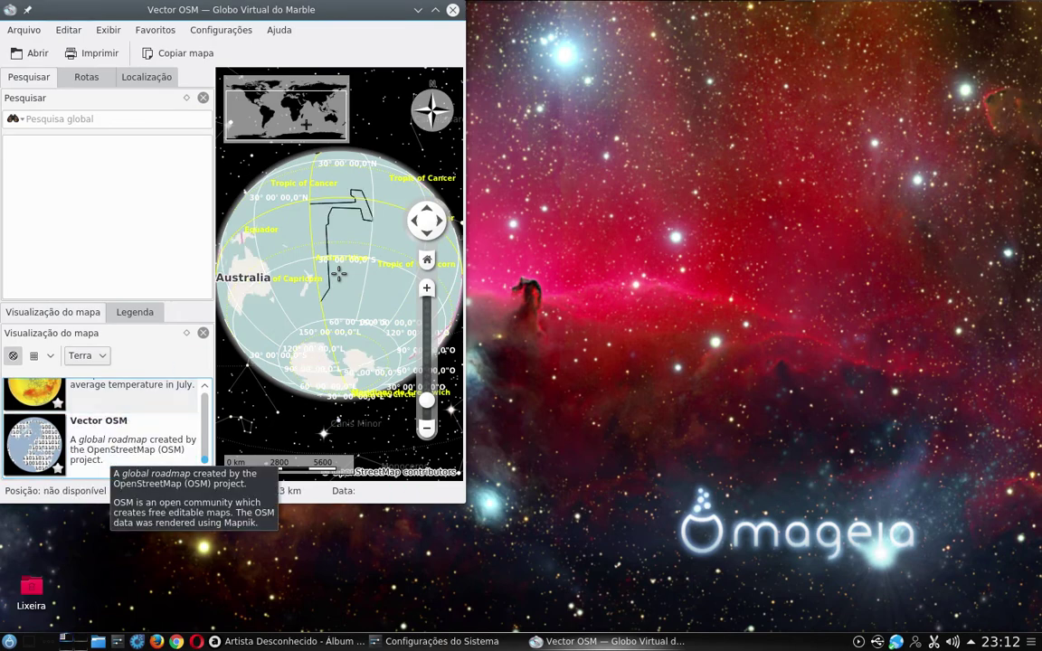
Maximize the Marble window and compare the Temperature (July) and Vector OSM map themes
{"action": "double_click", "coordinate": [395, 10]}
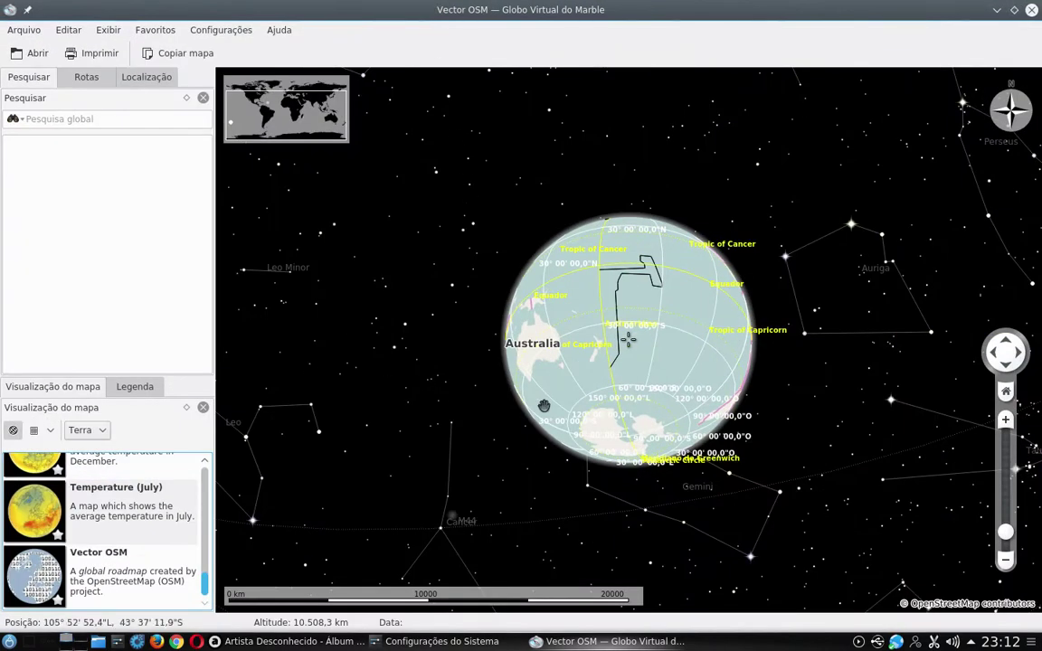
{"action": "left_click", "coordinate": [49, 524]}
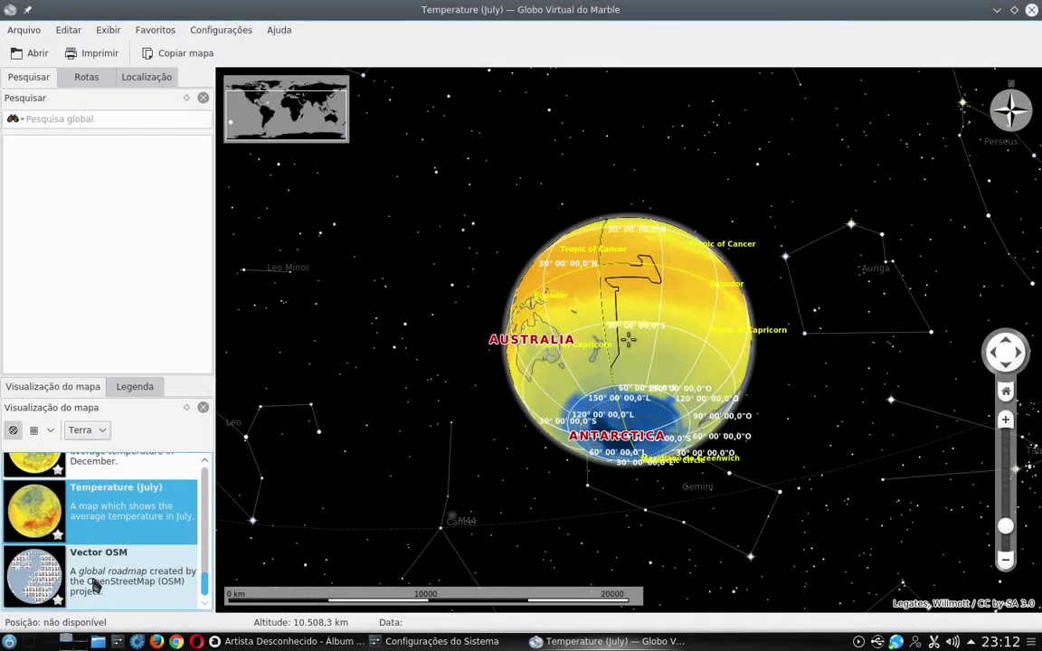
{"action": "left_click", "coordinate": [95, 585]}
{"action": "left_click", "coordinate": [88, 530]}
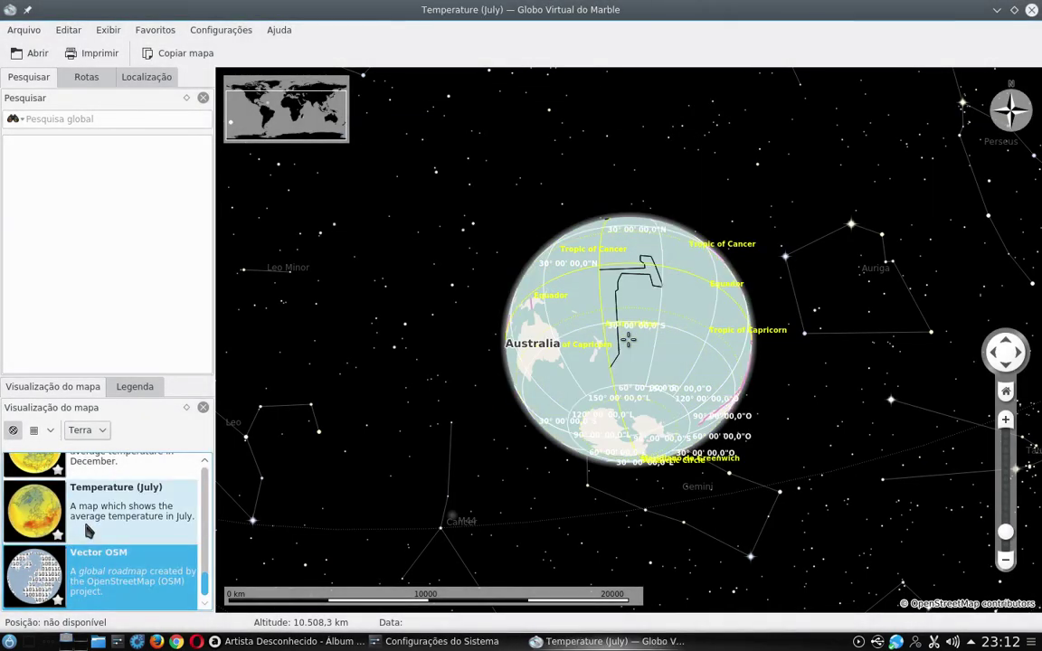
View the globe with the Satellite View and OpenStreetMap themes, and close Marble after restoring its window size
{"action": "scroll", "coordinate": [89, 540], "scroll_direction": "up", "scroll_amount": 2}
{"action": "left_click", "coordinate": [89, 538]}
{"action": "scroll", "coordinate": [87, 531], "scroll_direction": "up", "scroll_amount": 5}
{"action": "left_click", "coordinate": [89, 530]}
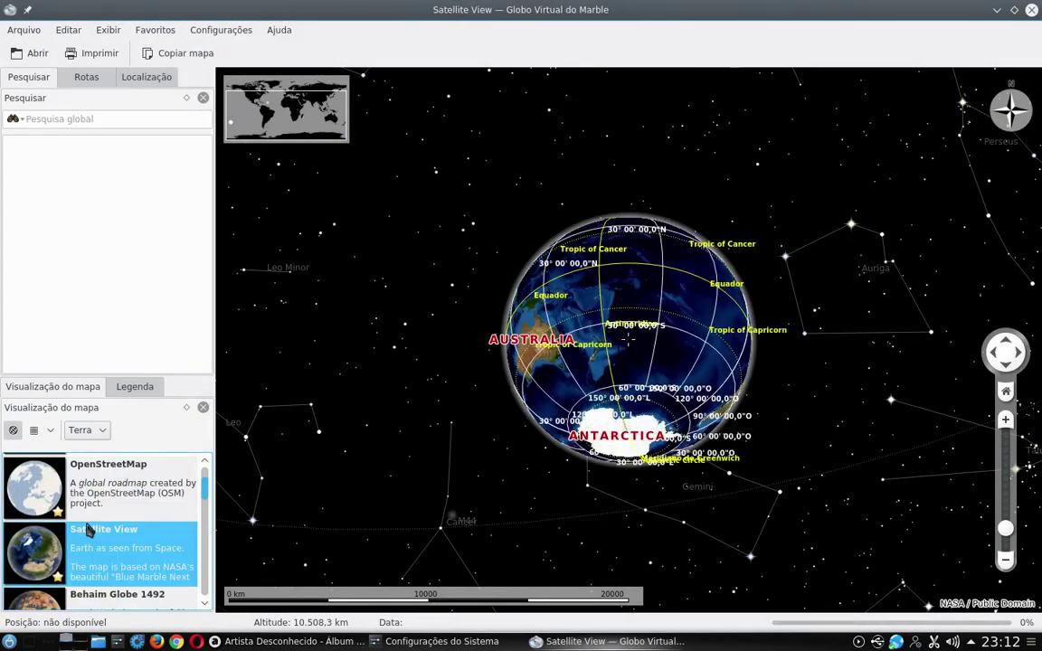
{"action": "left_click", "coordinate": [83, 480]}
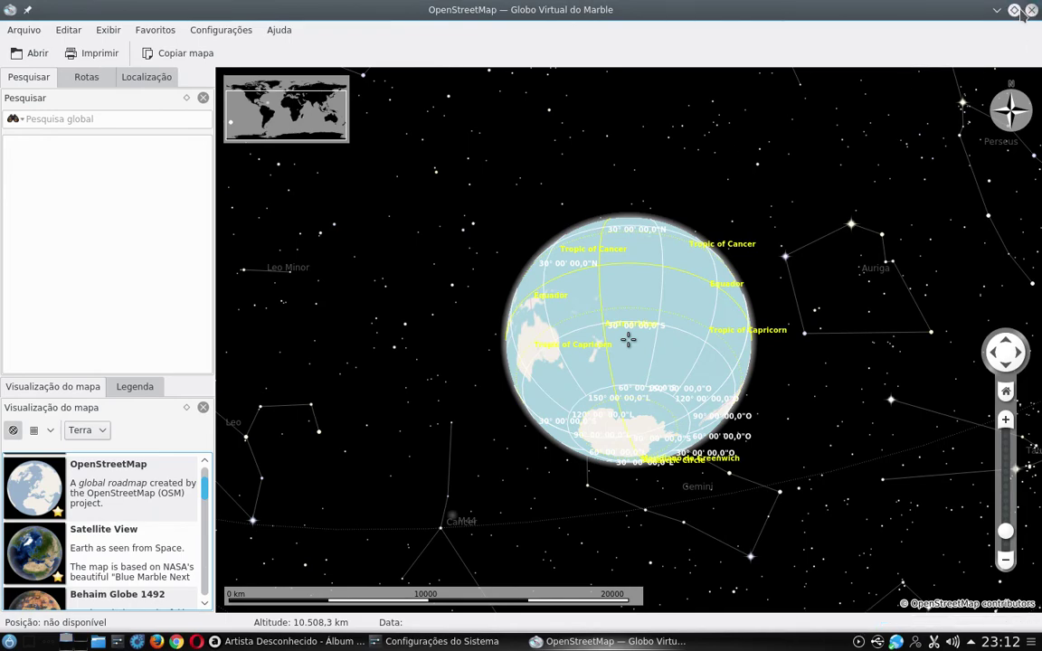
{"action": "left_click", "coordinate": [1014, 10]}
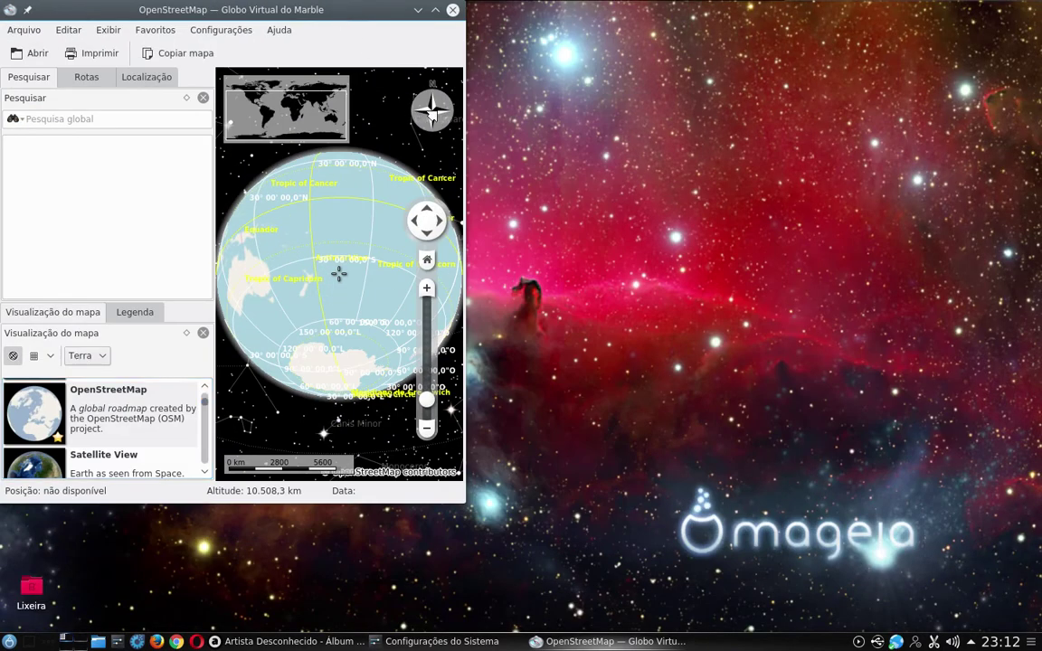
{"action": "left_click", "coordinate": [453, 10]}
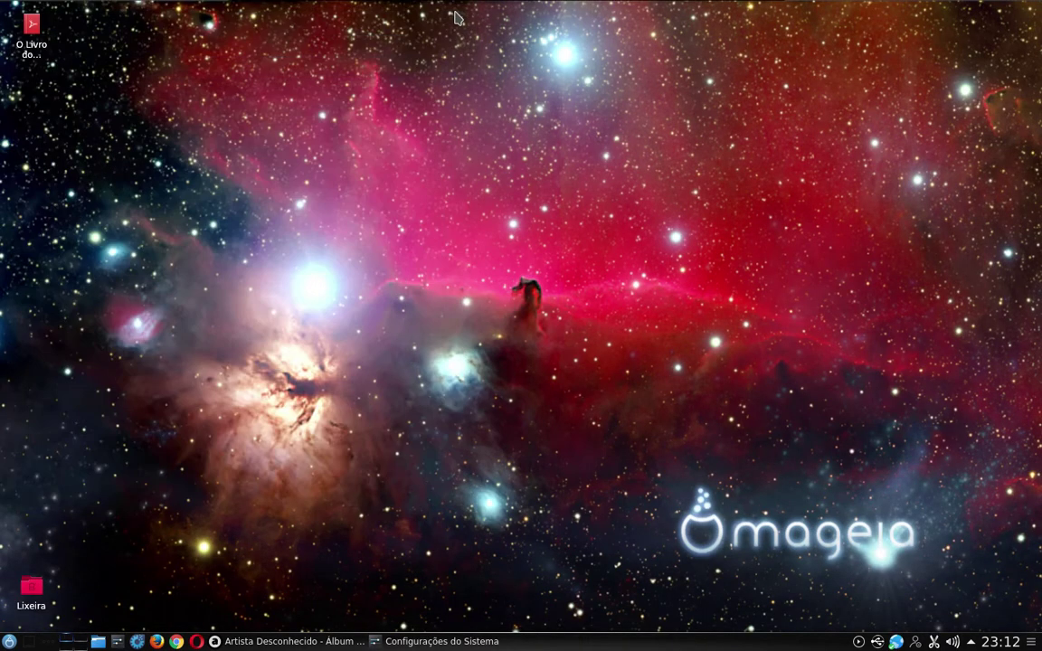
Look over the Educação category and the Geociências and Matemática groups of the Ciências category, and close the application launcher
{"action": "left_click", "coordinate": [9, 642]}
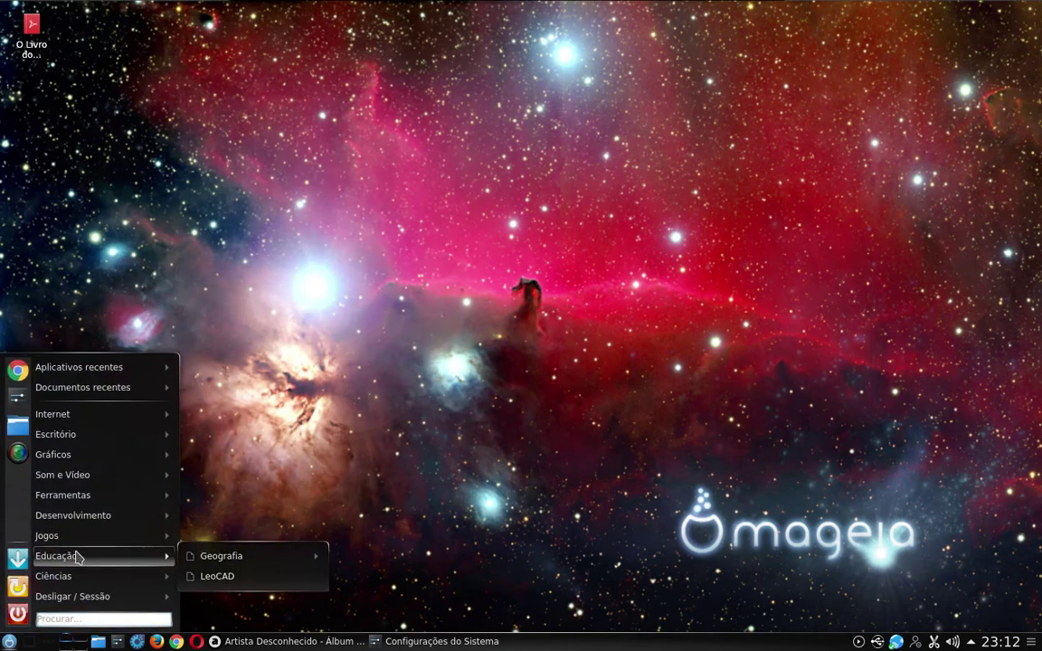
{"action": "mouse_move", "coordinate": [97, 580]}
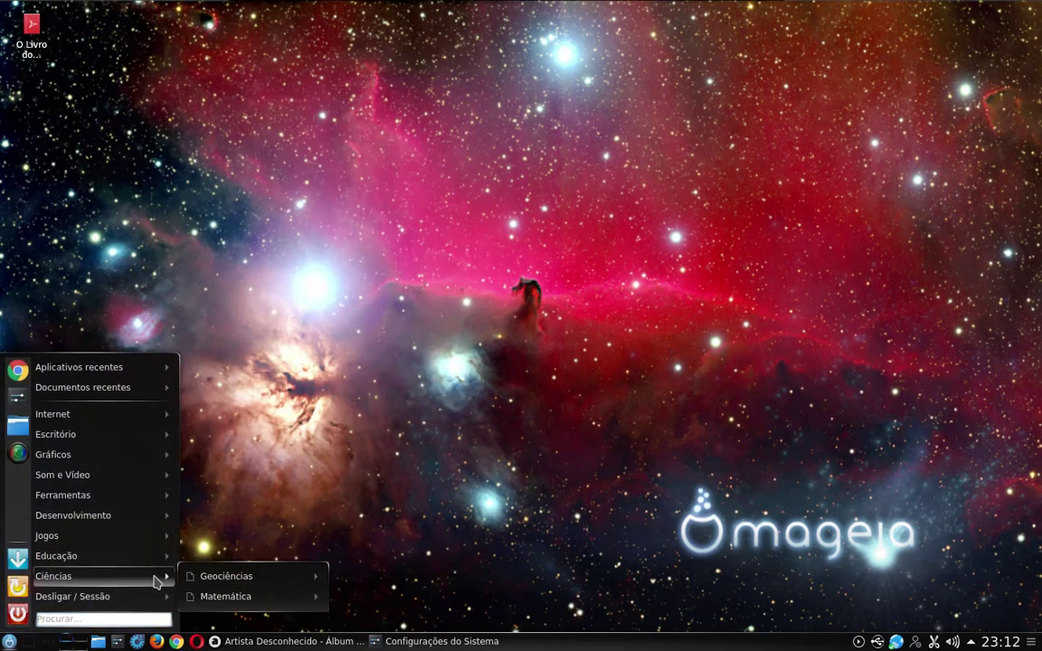
{"action": "mouse_move", "coordinate": [235, 577]}
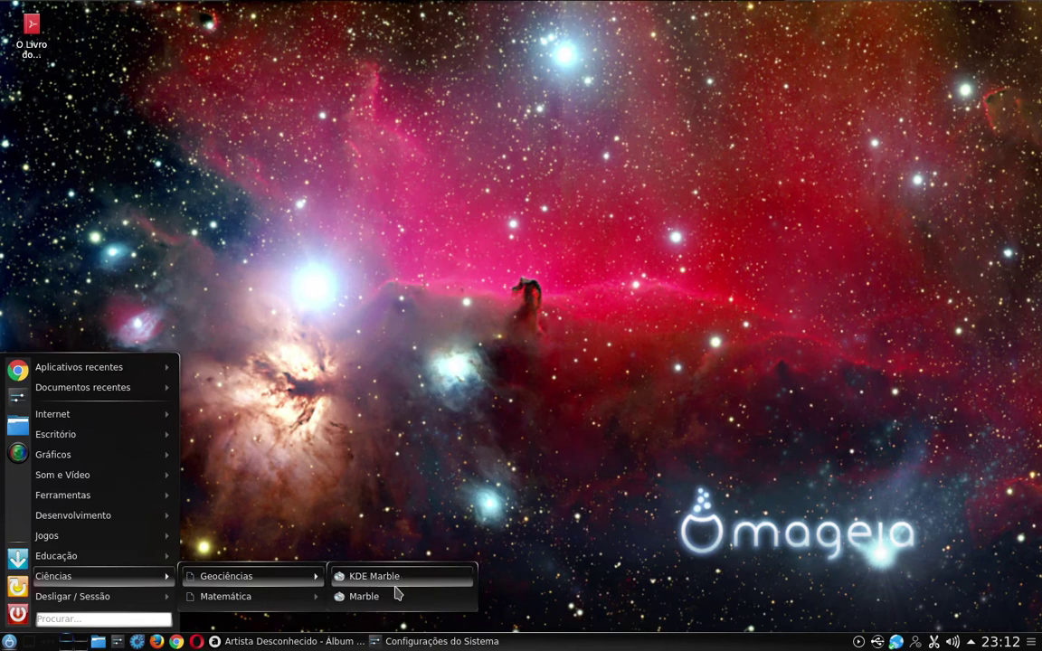
{"action": "mouse_move", "coordinate": [258, 599]}
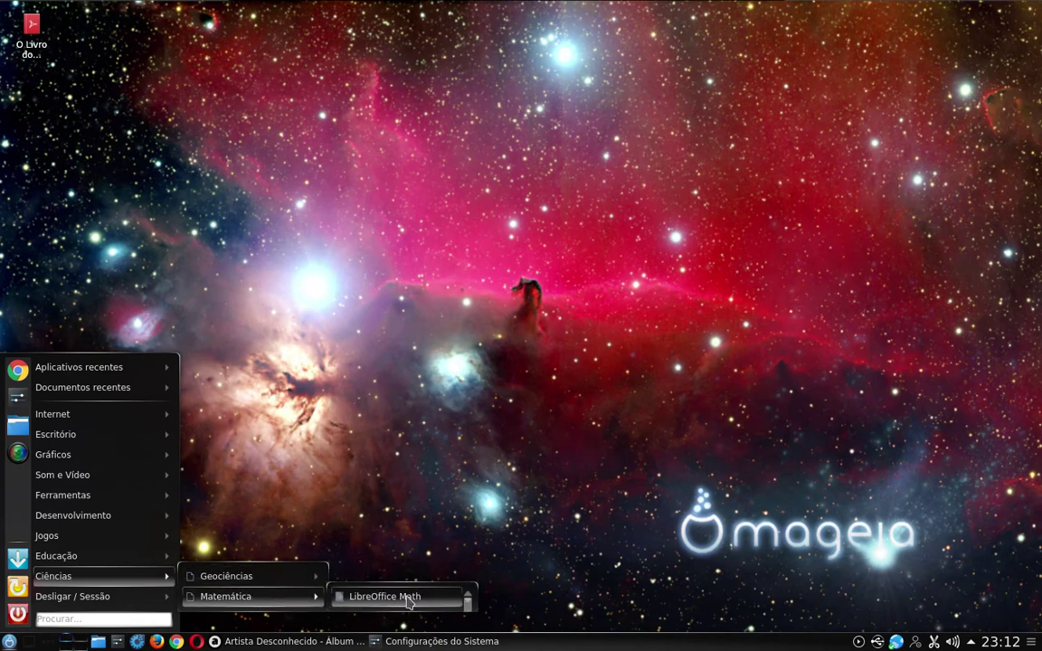
{"action": "mouse_move", "coordinate": [284, 580]}
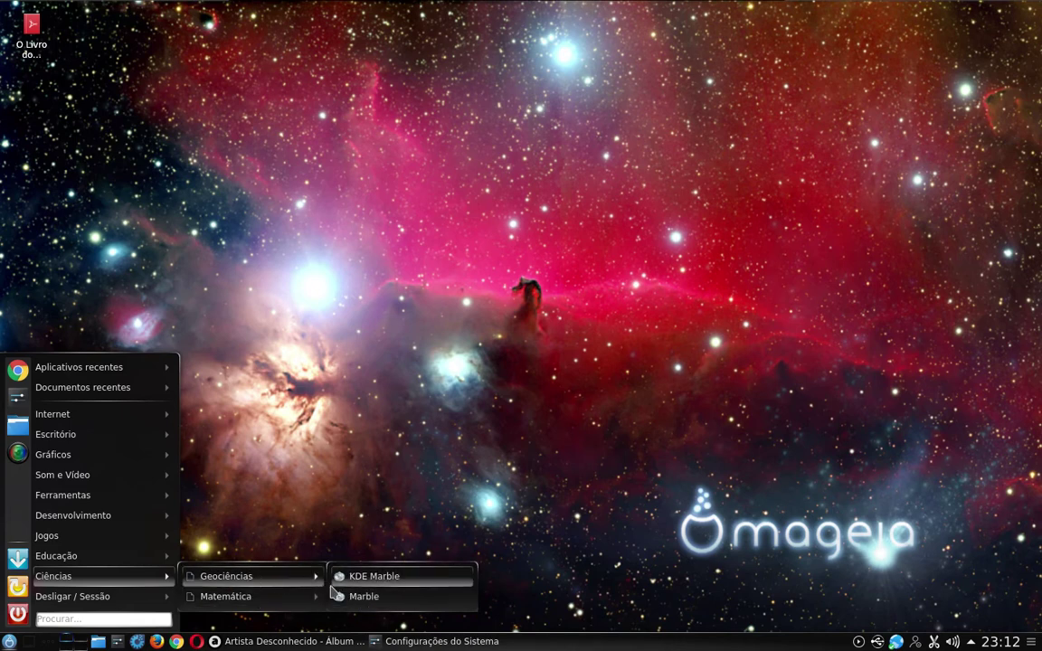
{"action": "mouse_move", "coordinate": [86, 561]}
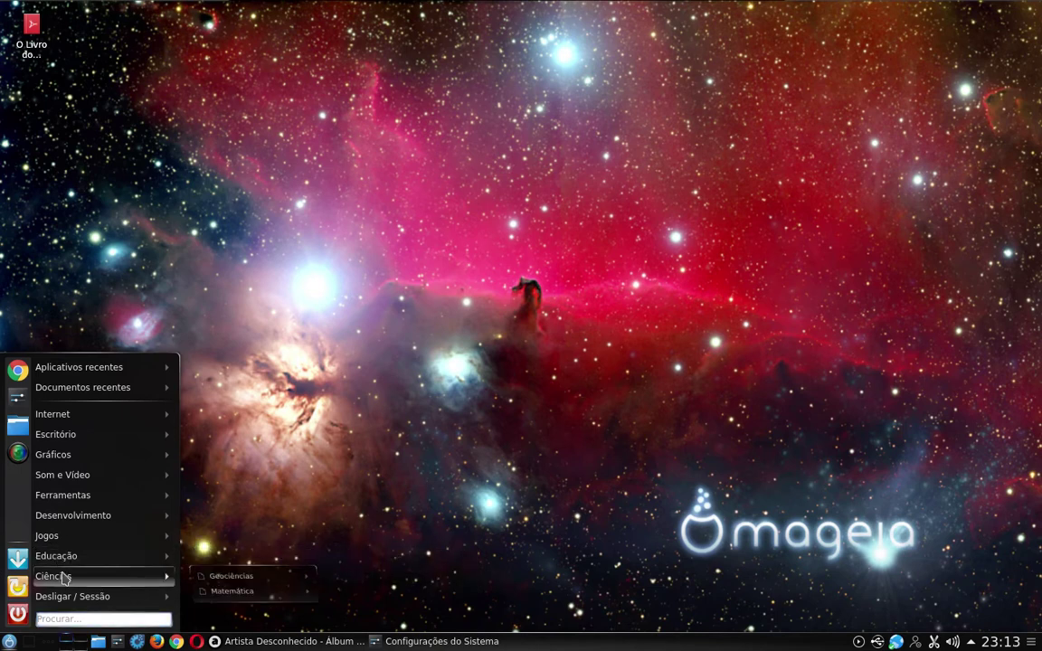
{"action": "mouse_move", "coordinate": [70, 605]}
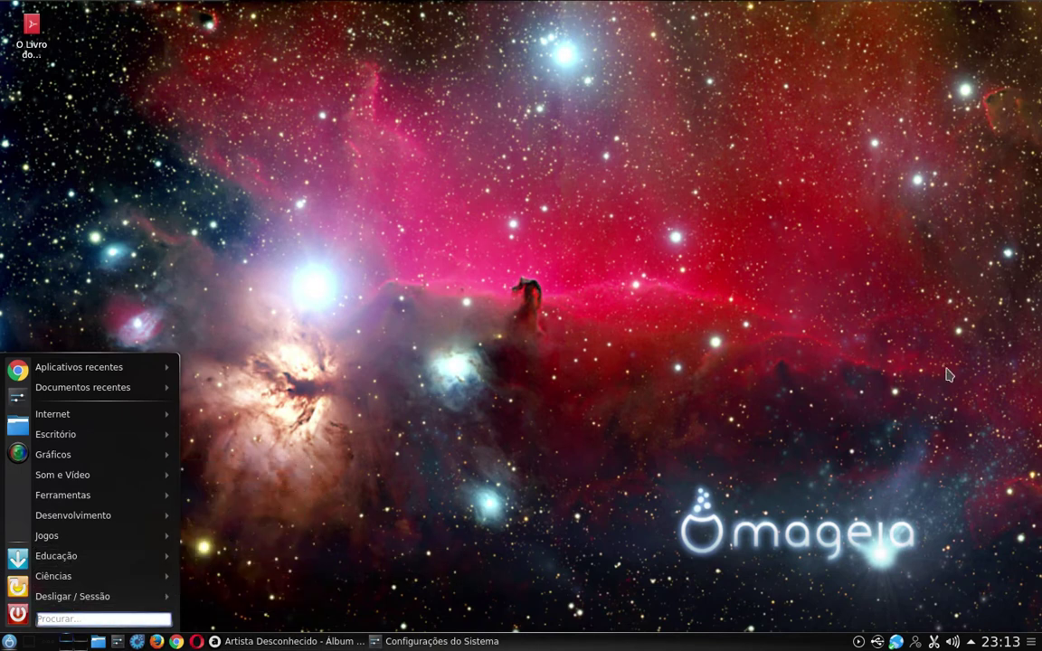
{"action": "left_click", "coordinate": [298, 588]}
Switch to Configurações do Sistema, maximize it and open the Aplicativos settings under Personalização
{"action": "left_click", "coordinate": [440, 644]}
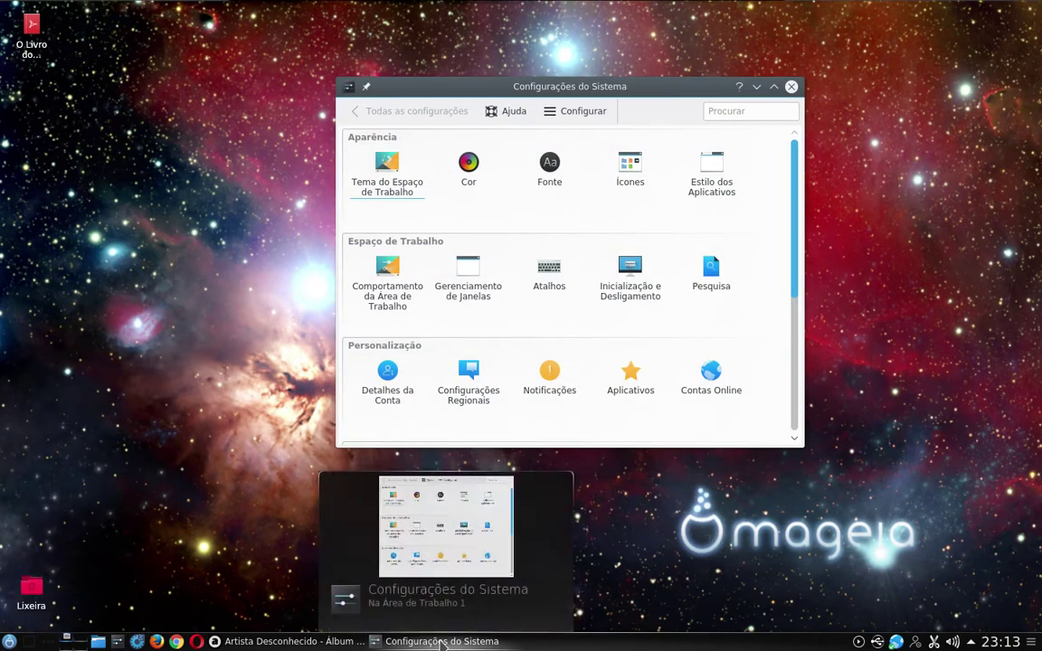
{"action": "left_click", "coordinate": [775, 87]}
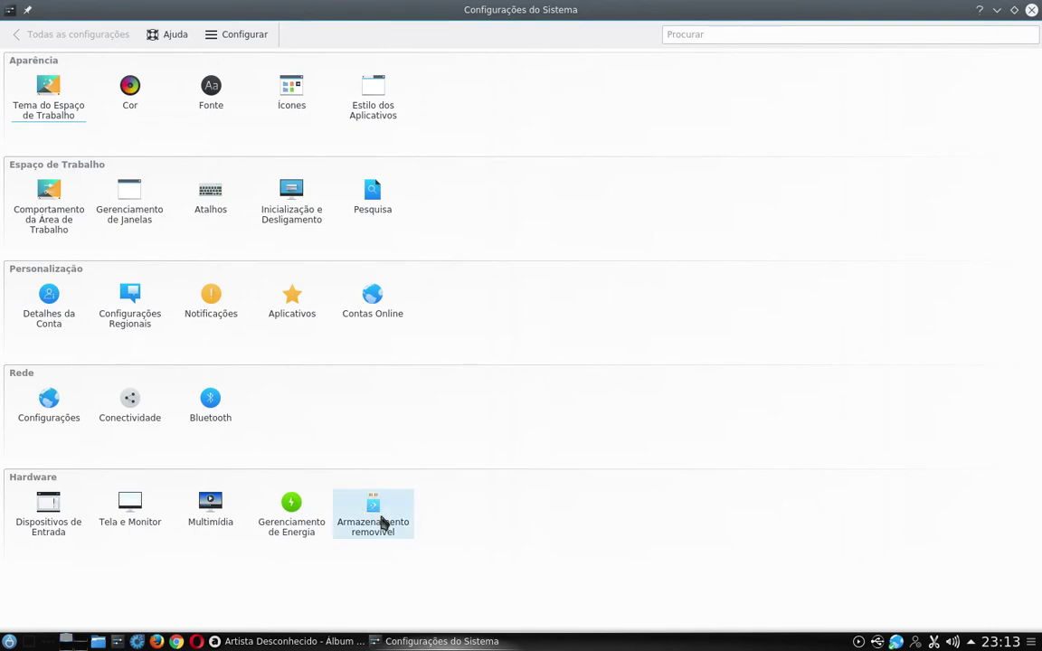
{"action": "mouse_move", "coordinate": [374, 510]}
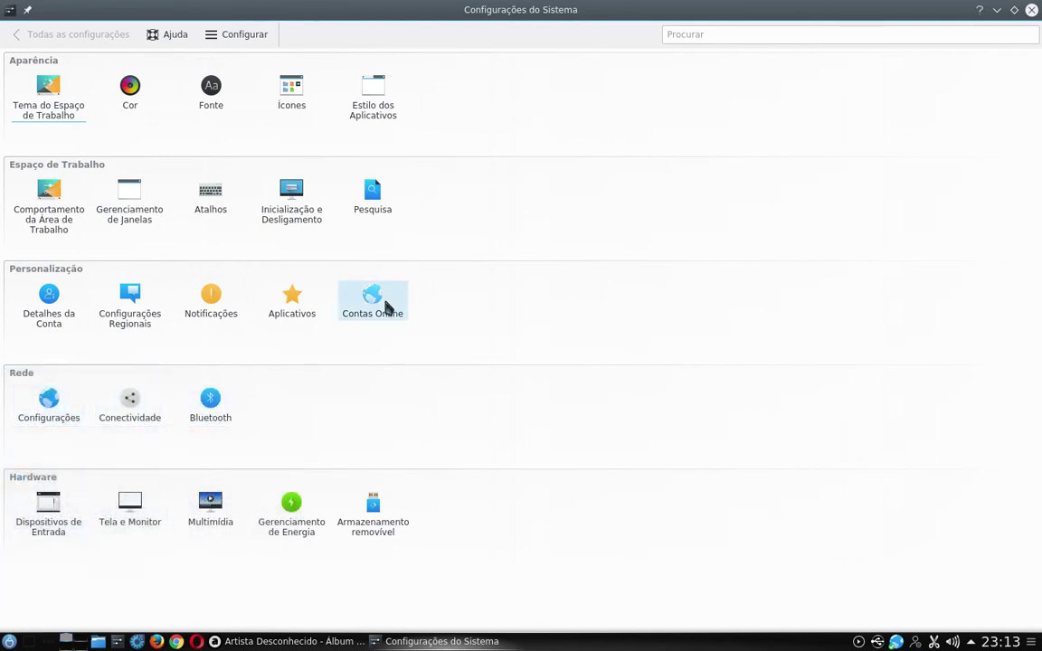
{"action": "left_click", "coordinate": [299, 314]}
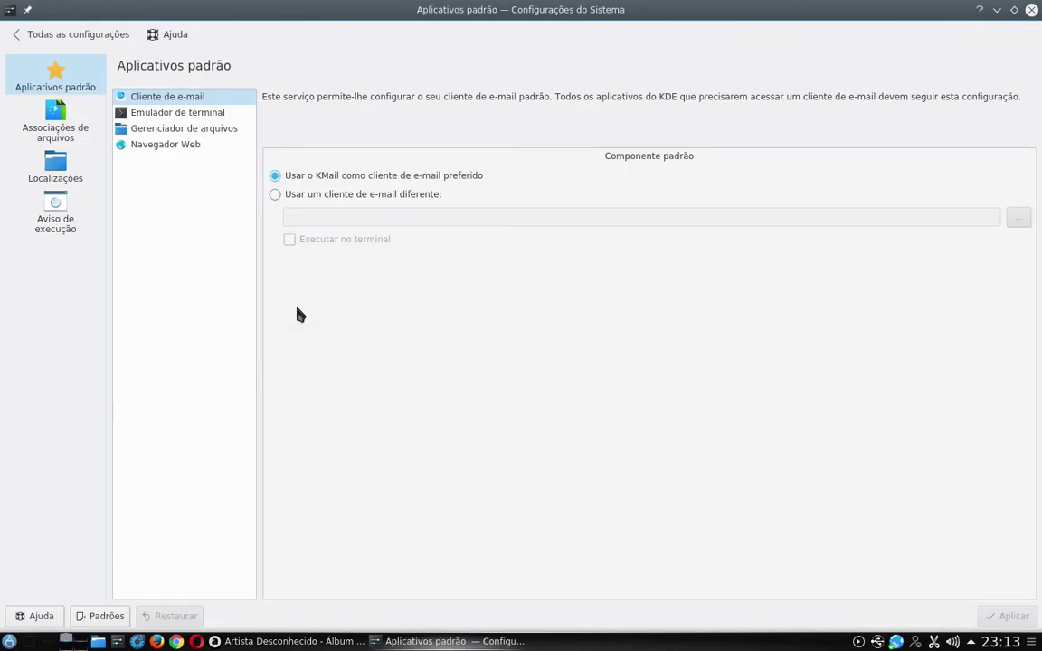
Look through the Associações de arquivos, Localizações and Aviso de execução pages and return to Aplicativos padrão
{"action": "left_click", "coordinate": [65, 119]}
{"action": "left_click", "coordinate": [60, 161]}
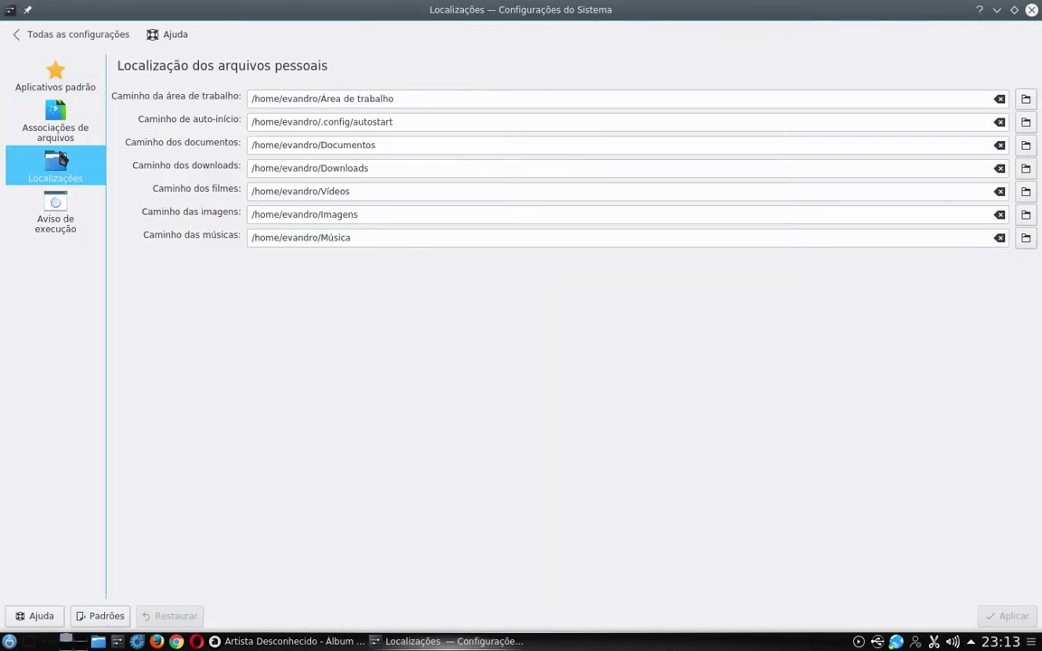
{"action": "left_click", "coordinate": [57, 212]}
{"action": "left_click", "coordinate": [57, 129]}
{"action": "left_click", "coordinate": [61, 83]}
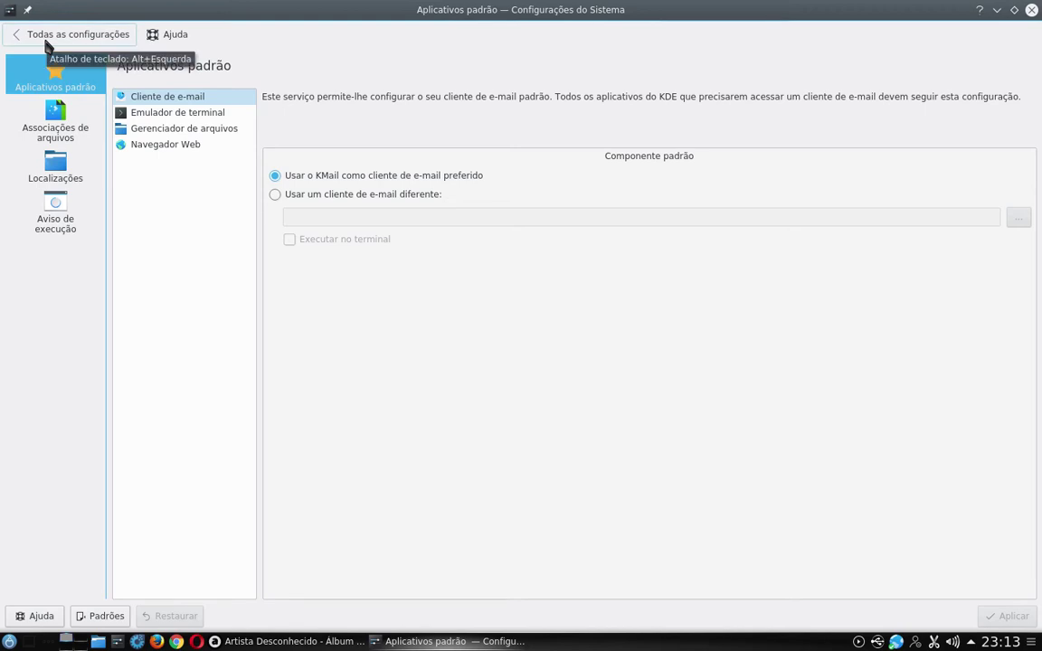
Examine the default application settings for the terminal emulator, file manager and web browser
{"action": "left_click", "coordinate": [152, 112]}
{"action": "left_click", "coordinate": [154, 129]}
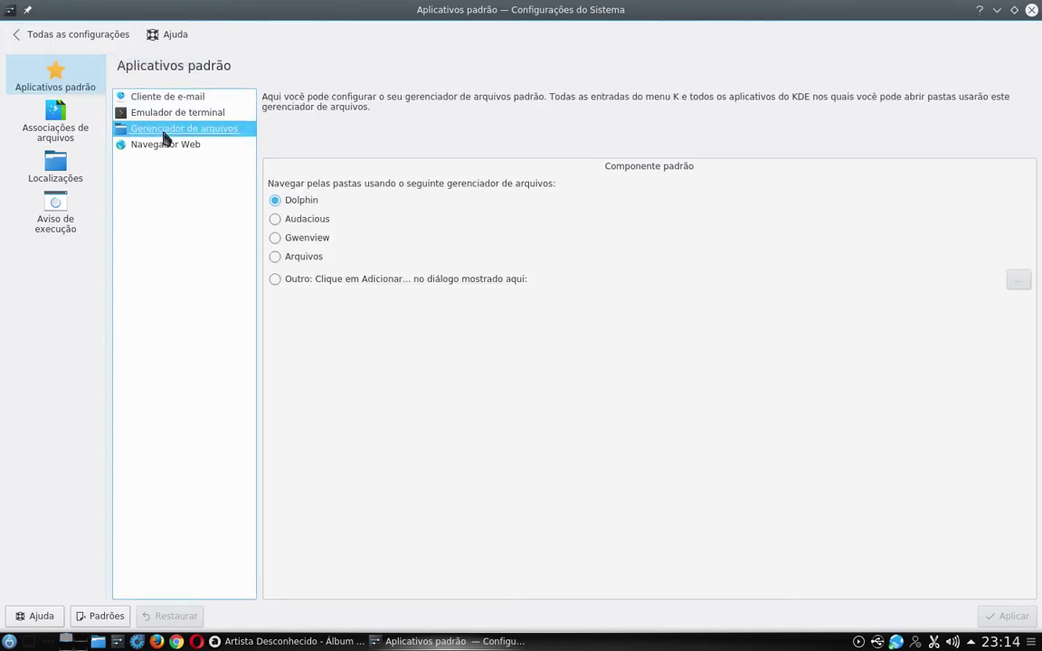
{"action": "left_click", "coordinate": [166, 146]}
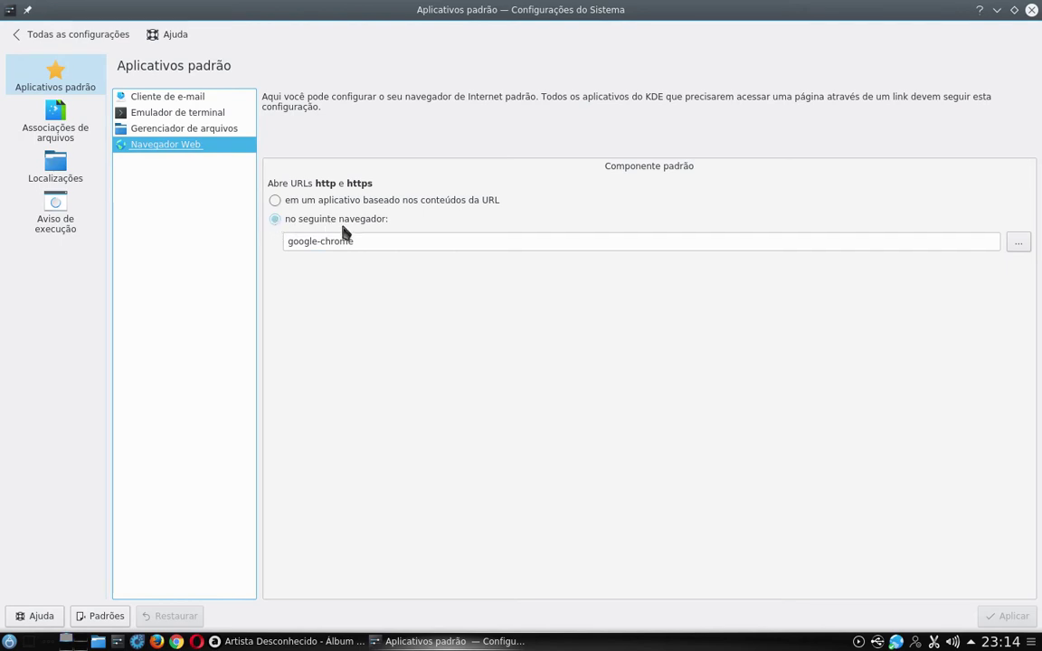
Leave Aplicativos padrão, open the Detalhes da Conta settings and enable the KDE wallet subsystem
{"action": "left_click", "coordinate": [344, 246]}
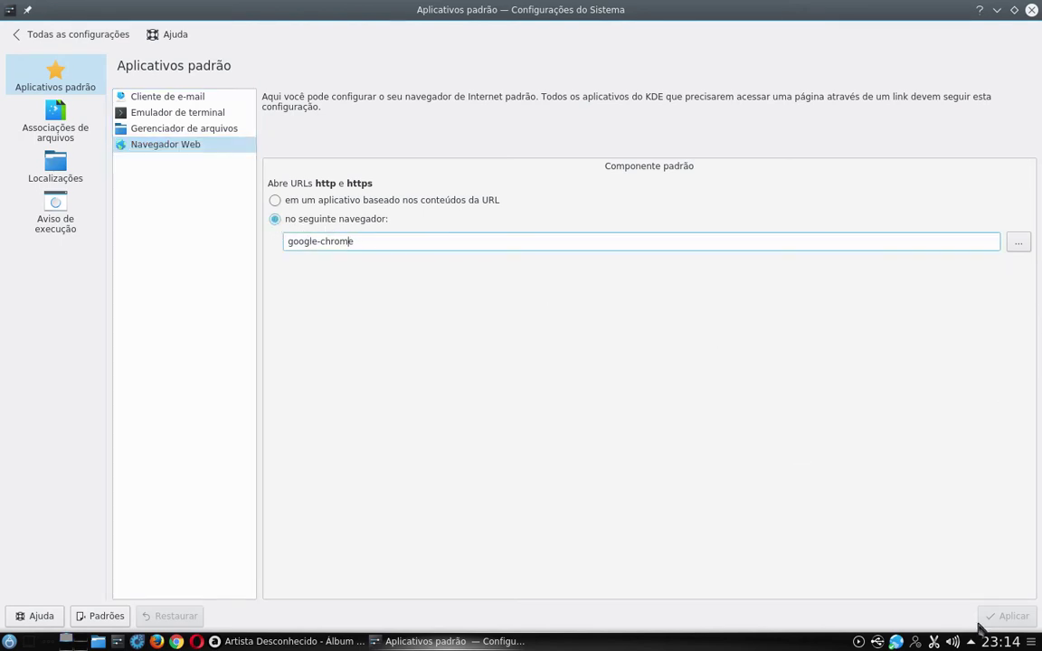
{"action": "left_click", "coordinate": [45, 34]}
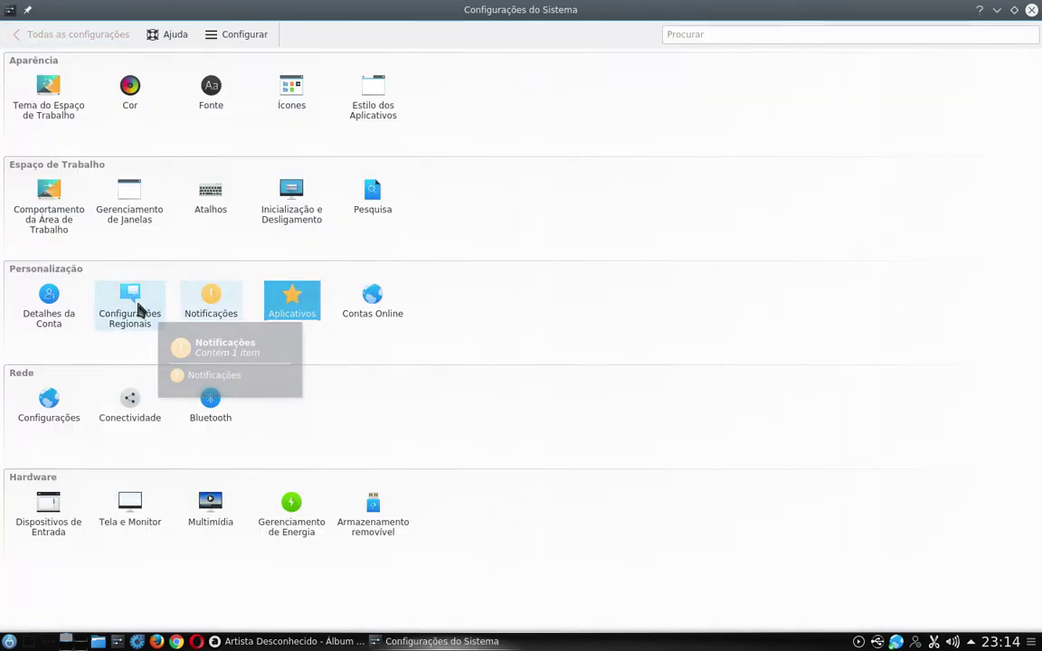
{"action": "mouse_move", "coordinate": [92, 312]}
{"action": "left_click", "coordinate": [48, 302]}
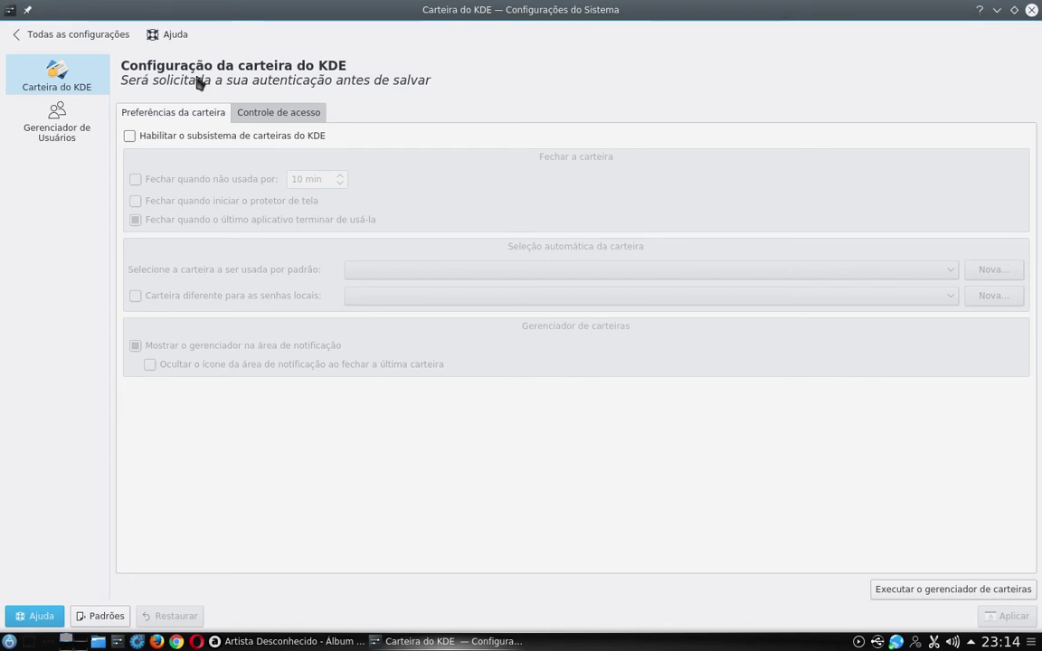
{"action": "left_click", "coordinate": [132, 138]}
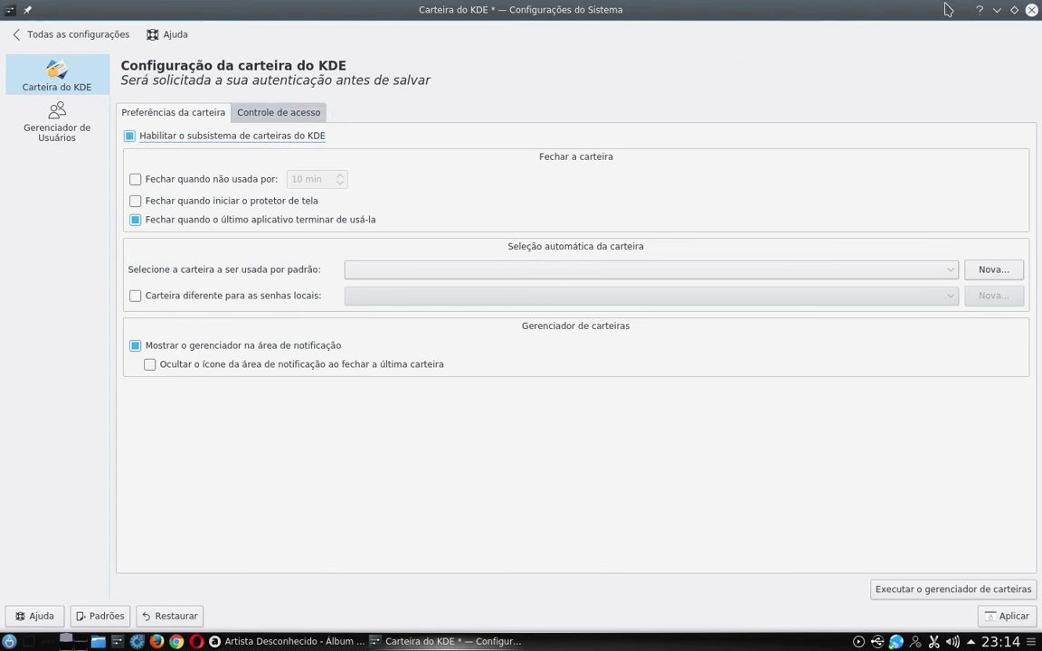
Restore the settings window to its smaller size, and briefly open the Opera browser and close it
{"action": "left_click", "coordinate": [1015, 10]}
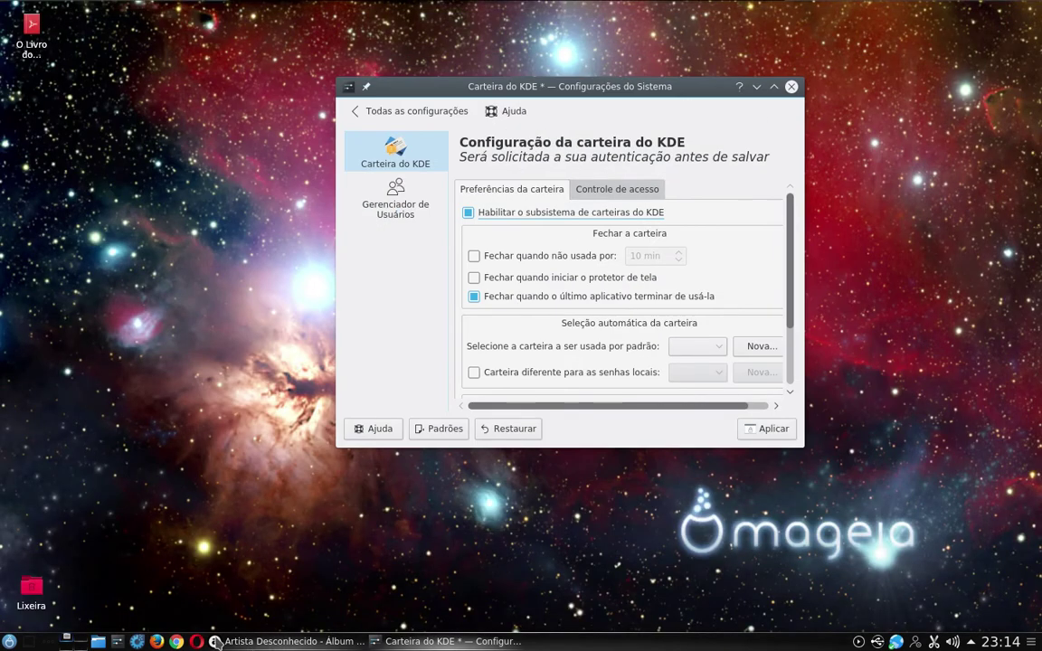
{"action": "left_click", "coordinate": [197, 642]}
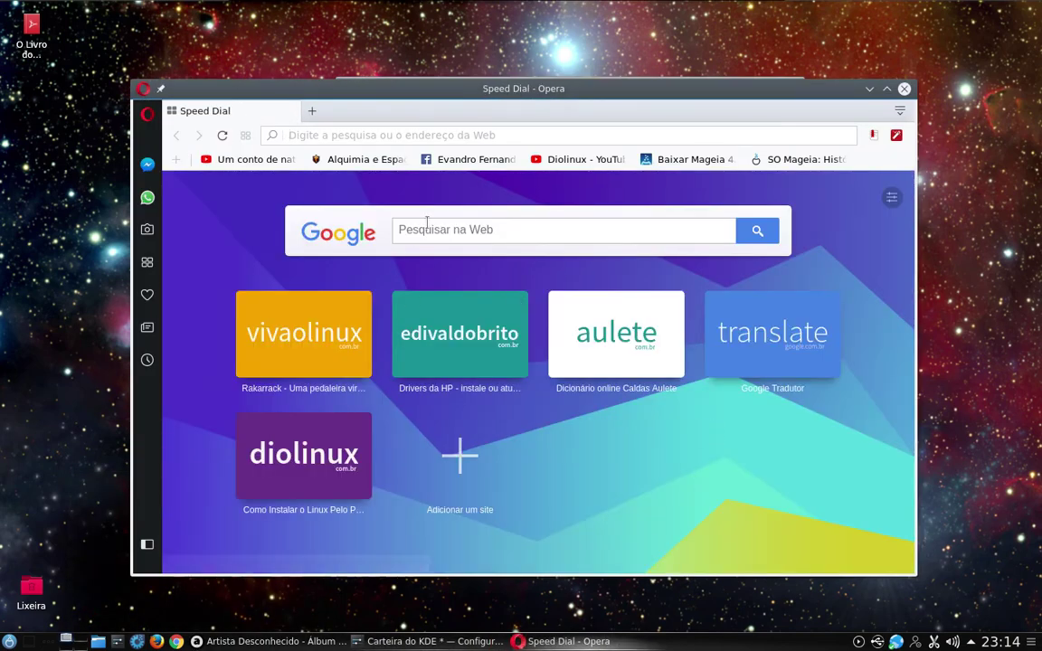
{"action": "left_click", "coordinate": [905, 90]}
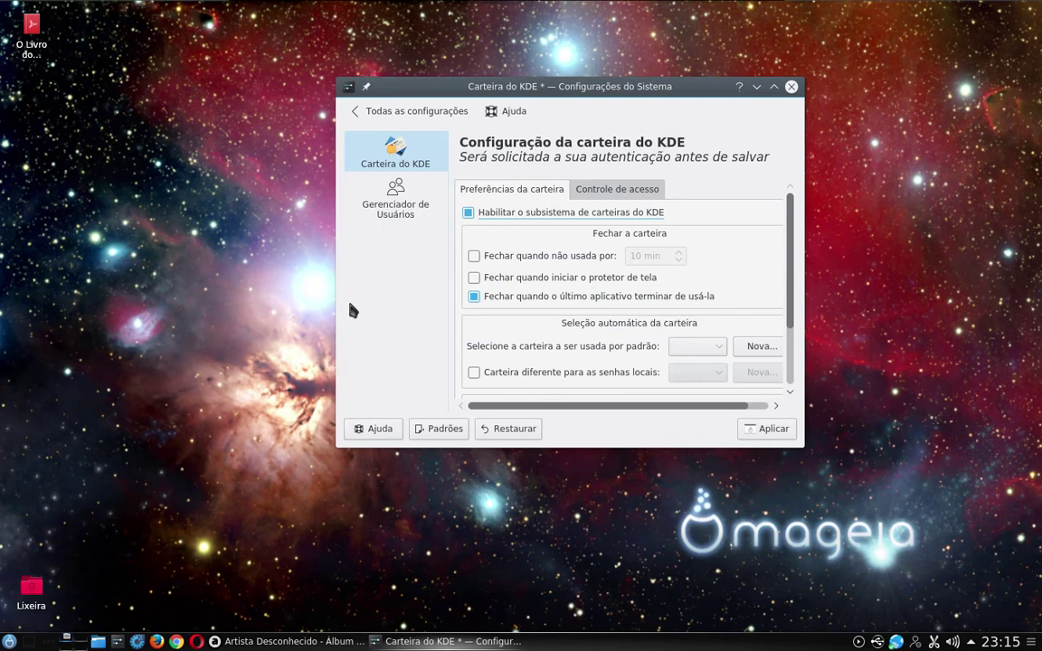
Leave the Carteira do KDE page for the settings overview and discard its pending changes
{"action": "left_click", "coordinate": [470, 218]}
{"action": "left_click", "coordinate": [360, 111]}
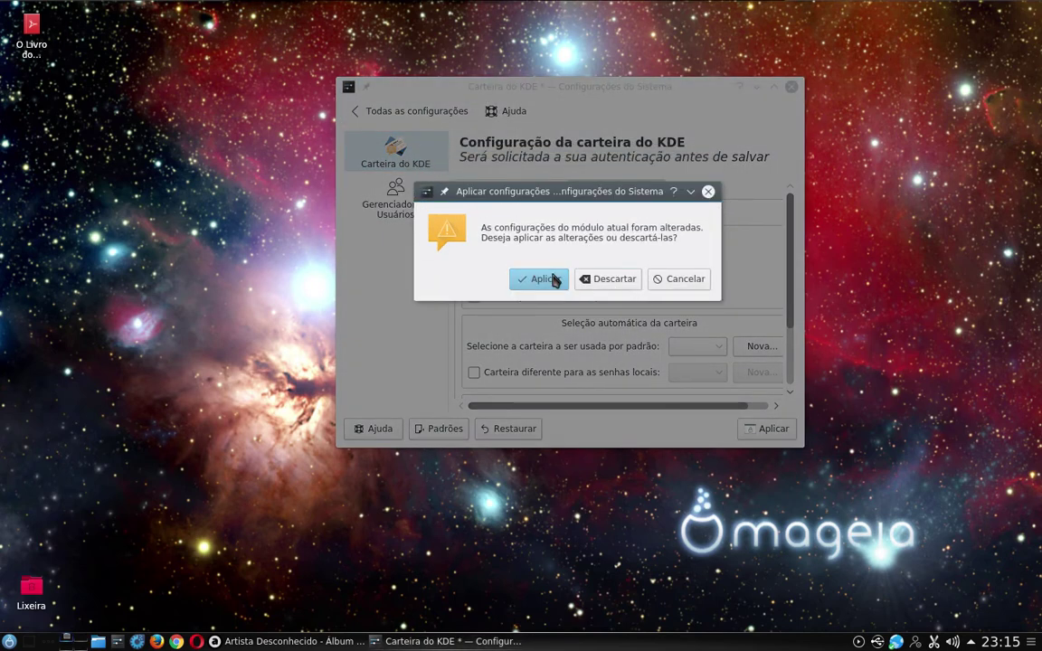
{"action": "left_click", "coordinate": [590, 279]}
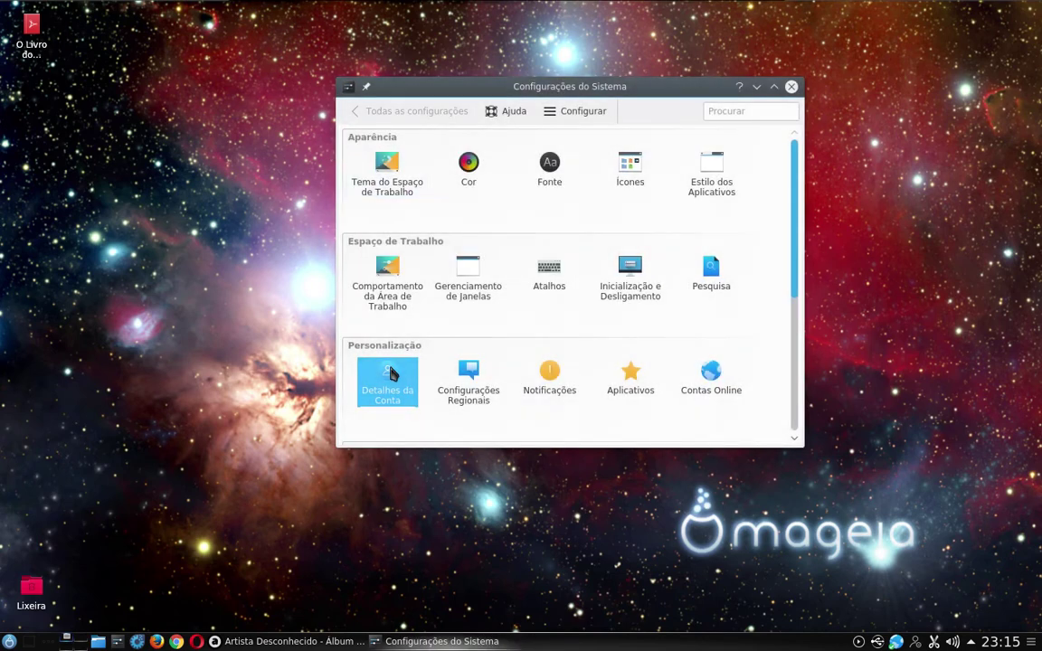
Reopen Detalhes da Conta and toggle the KDE wallet subsystem on and back off
{"action": "left_click", "coordinate": [389, 371]}
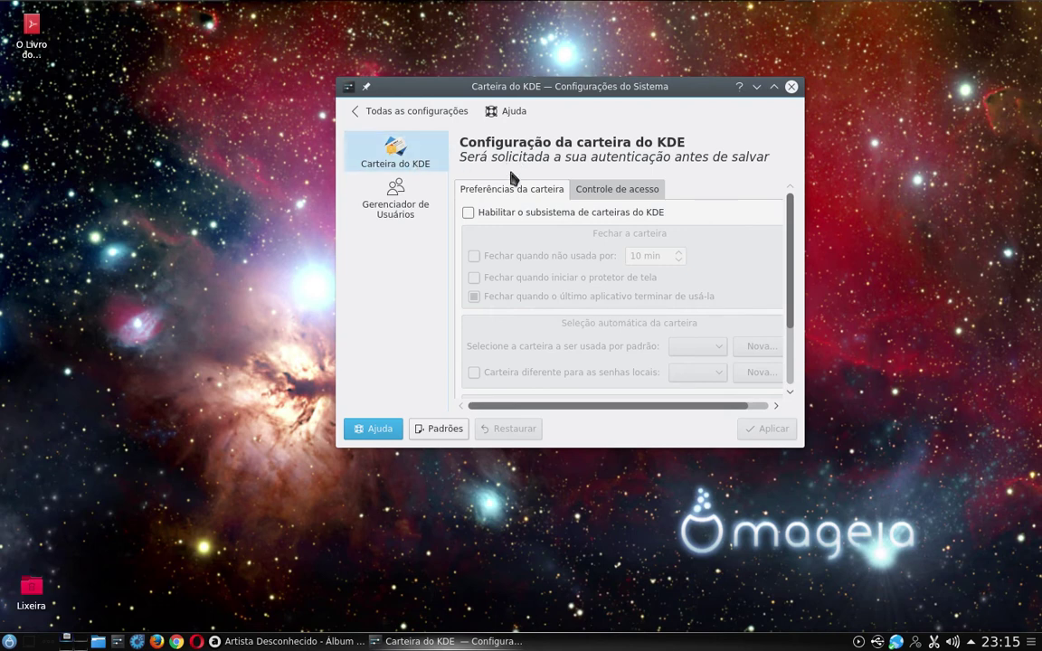
{"action": "left_click", "coordinate": [470, 217]}
{"action": "left_click", "coordinate": [469, 217]}
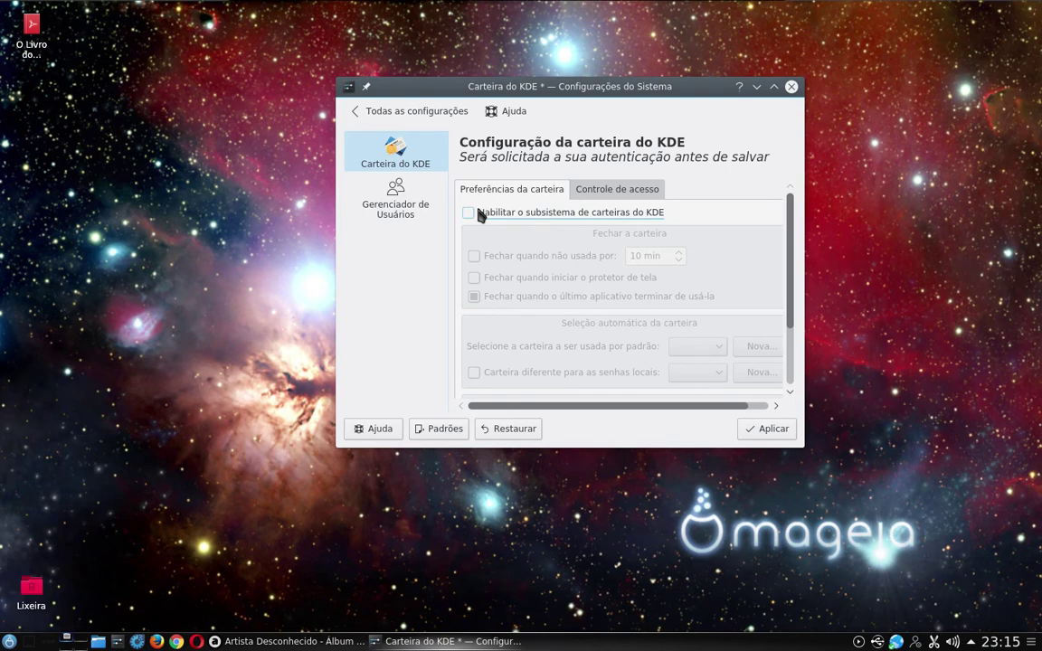
Open a Konsole terminal from the desktop and run dnf update as the regular user
{"action": "right_click", "coordinate": [651, 553]}
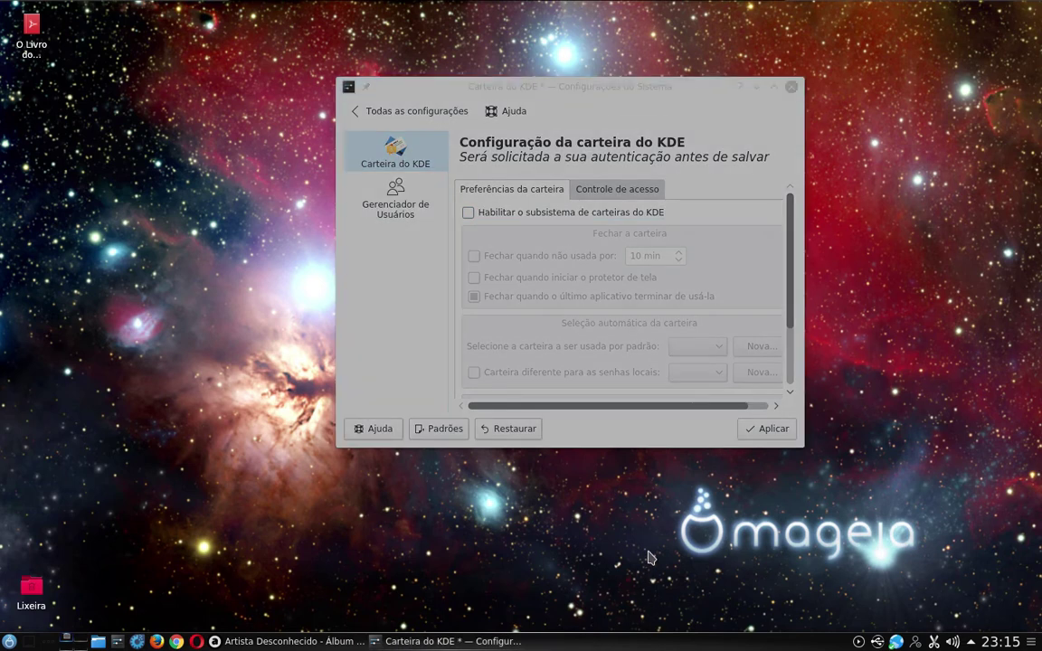
{"action": "left_click", "coordinate": [687, 362]}
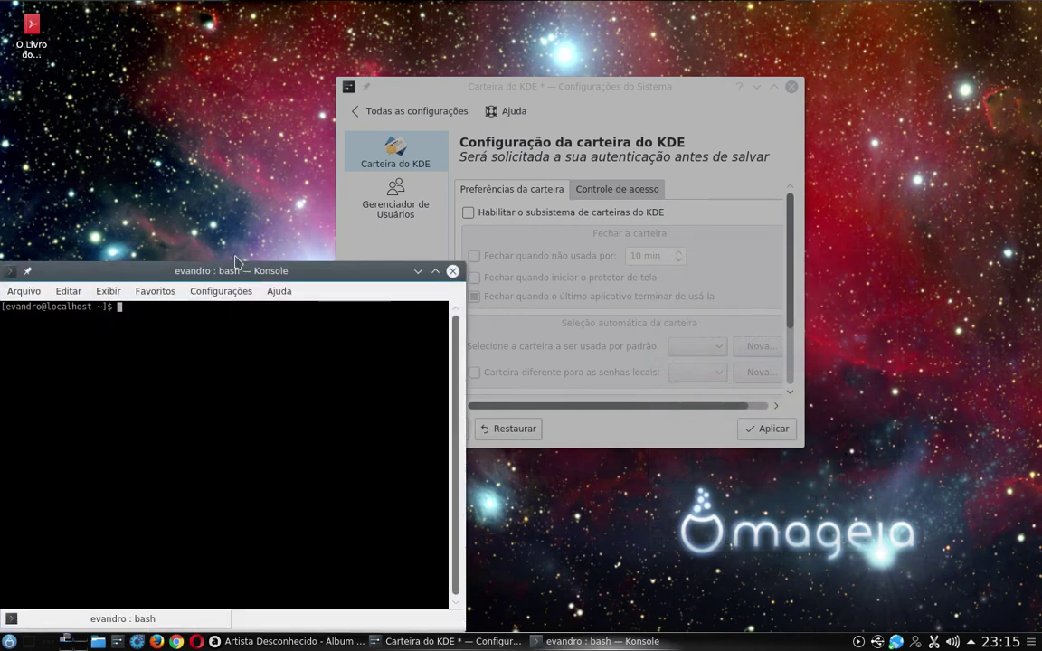
{"action": "type", "text": "dnf update"}
{"action": "key", "text": "Return"}
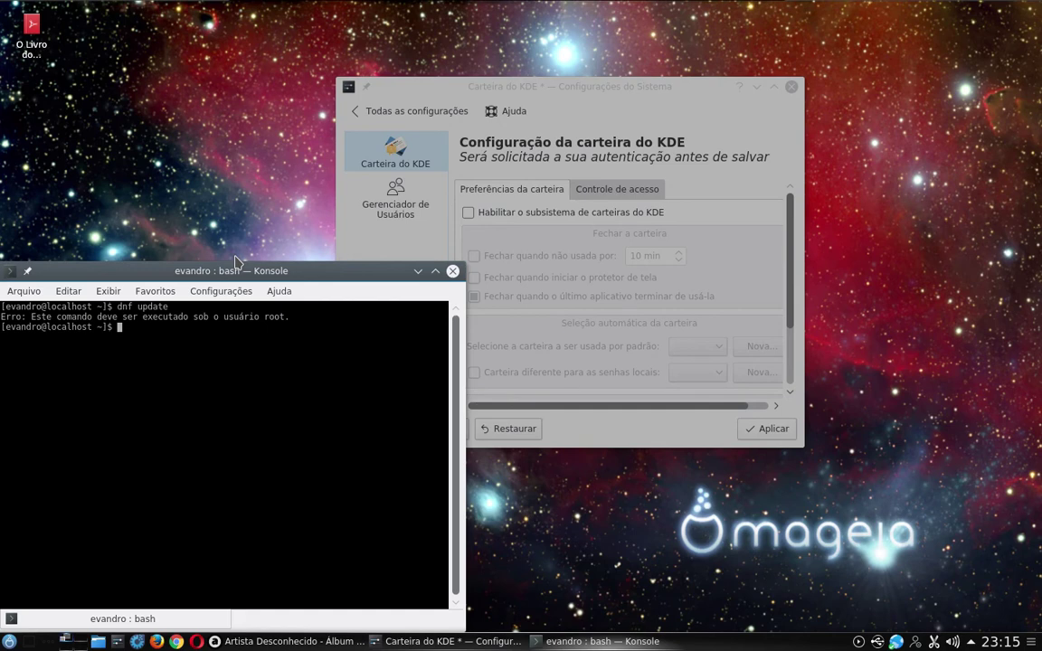
Switch to root with su and the root password, run dnf update and close Konsole
{"action": "type", "text": "u"}
{"action": "key", "text": "Return"}
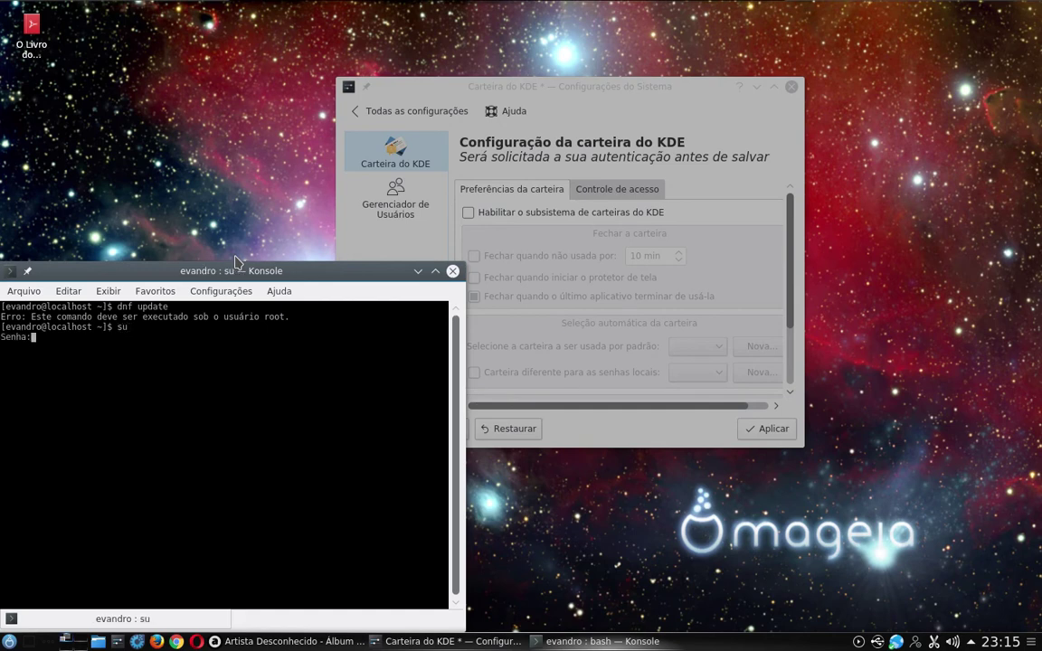
{"action": "key", "text": "Return"}
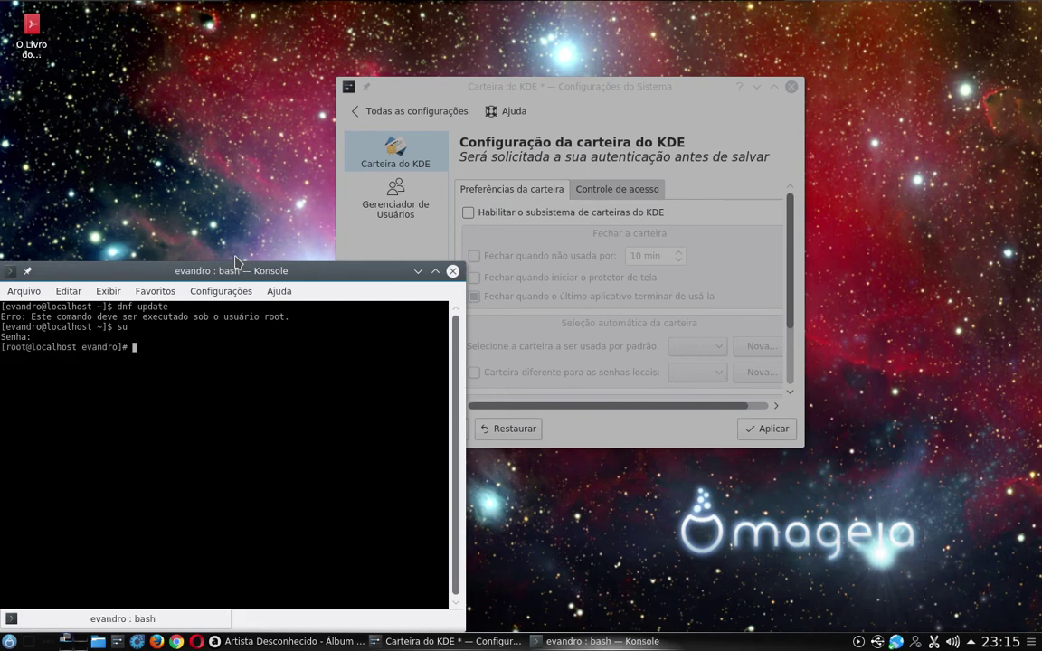
{"action": "type", "text": "dnf update"}
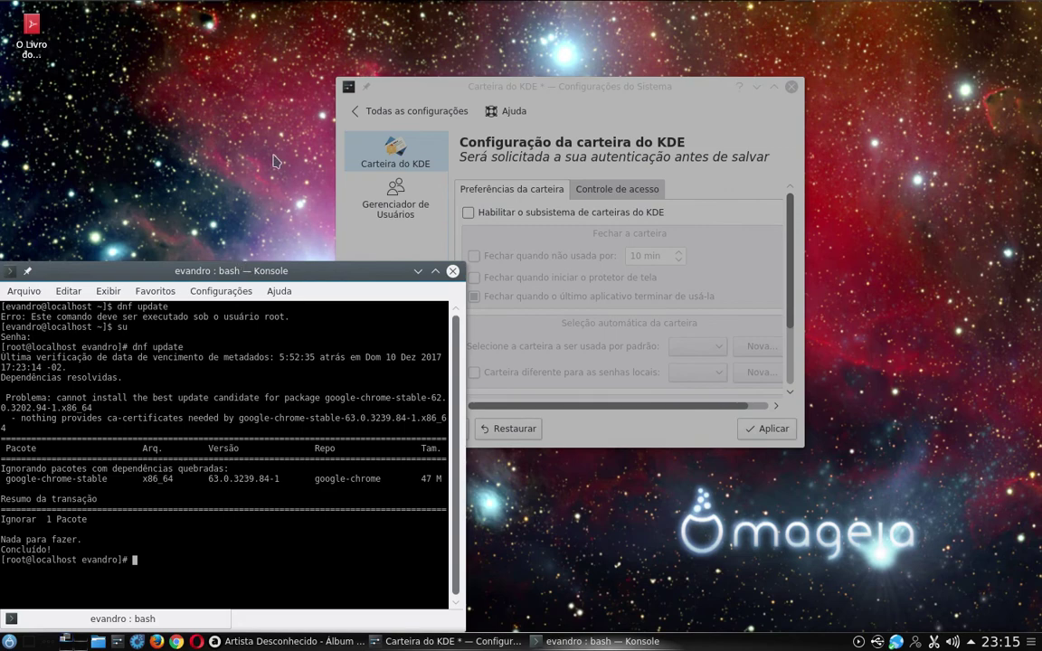
{"action": "left_click", "coordinate": [455, 272]}
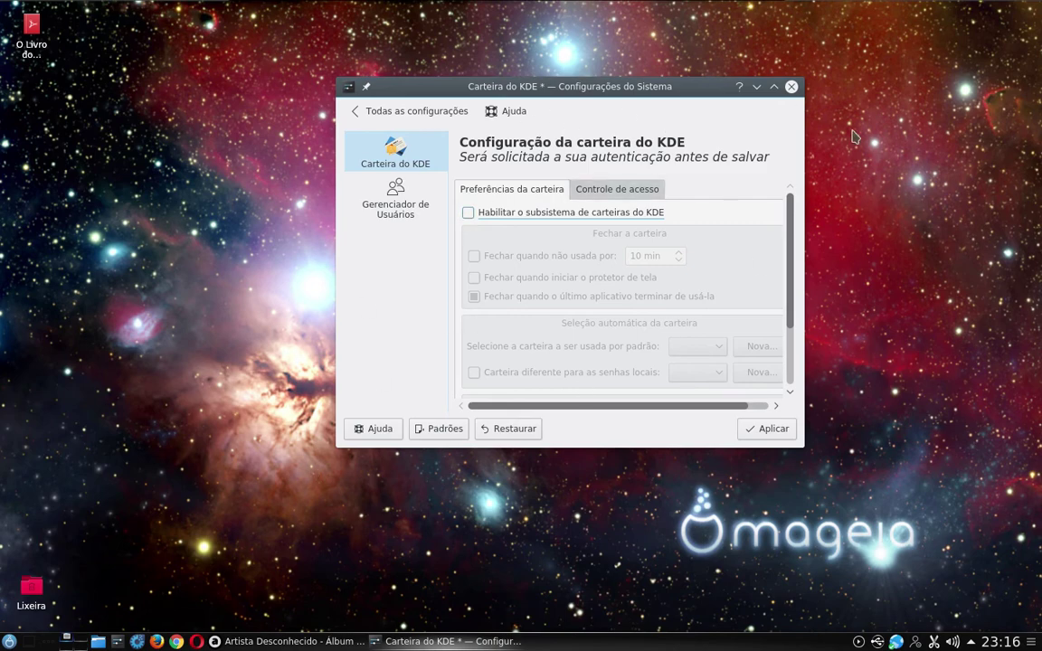
Look at the Gerenciador de Usuários page, discarding the pending wallet changes, and return to Carteira do KDE
{"action": "left_click", "coordinate": [415, 211]}
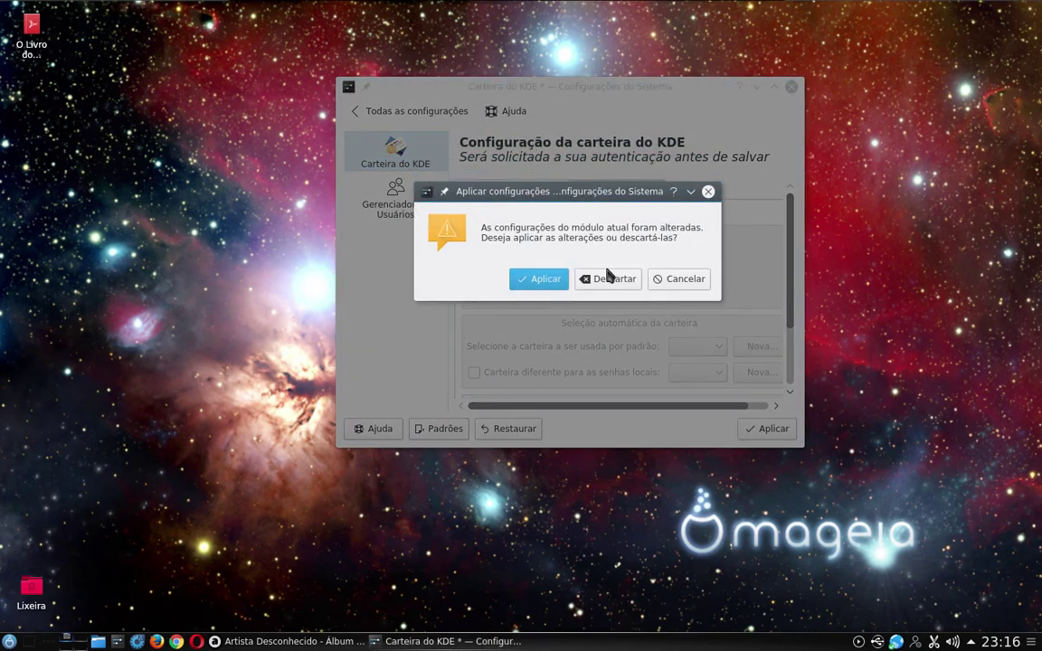
{"action": "left_click", "coordinate": [618, 279]}
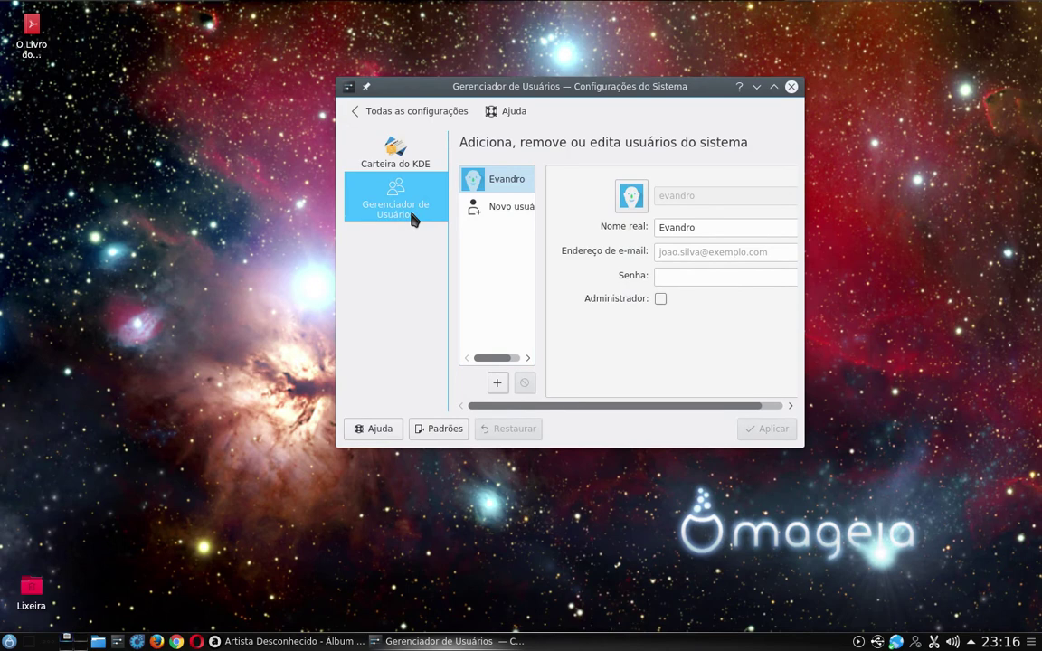
{"action": "left_click", "coordinate": [398, 159]}
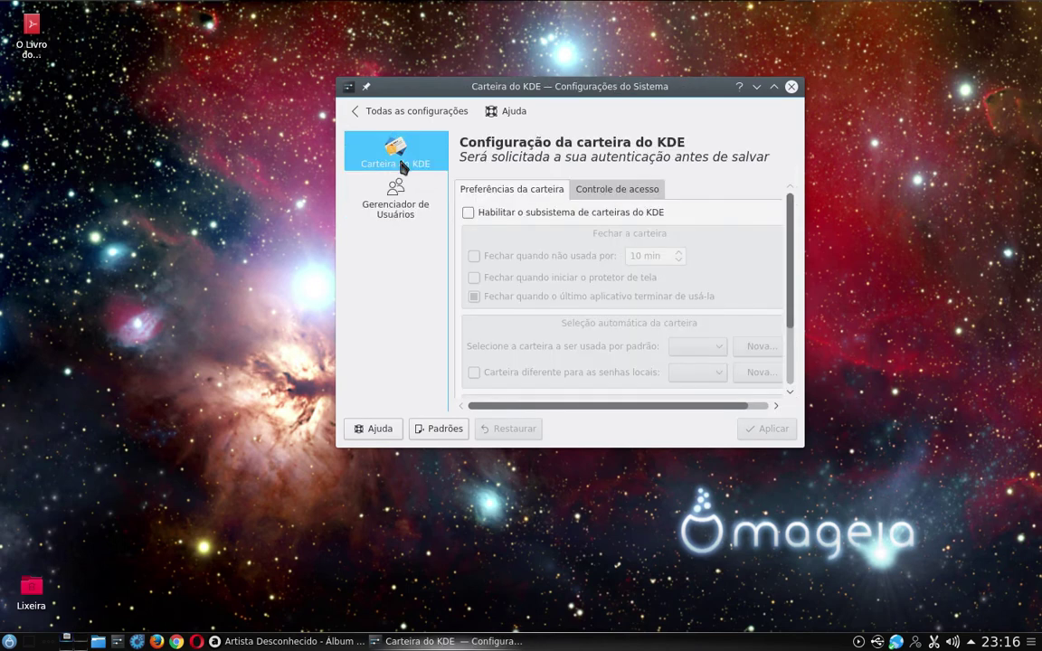
Open the Inicialização e Desligamento settings and disable the automatic start of Skype for Linux
{"action": "left_click", "coordinate": [415, 113]}
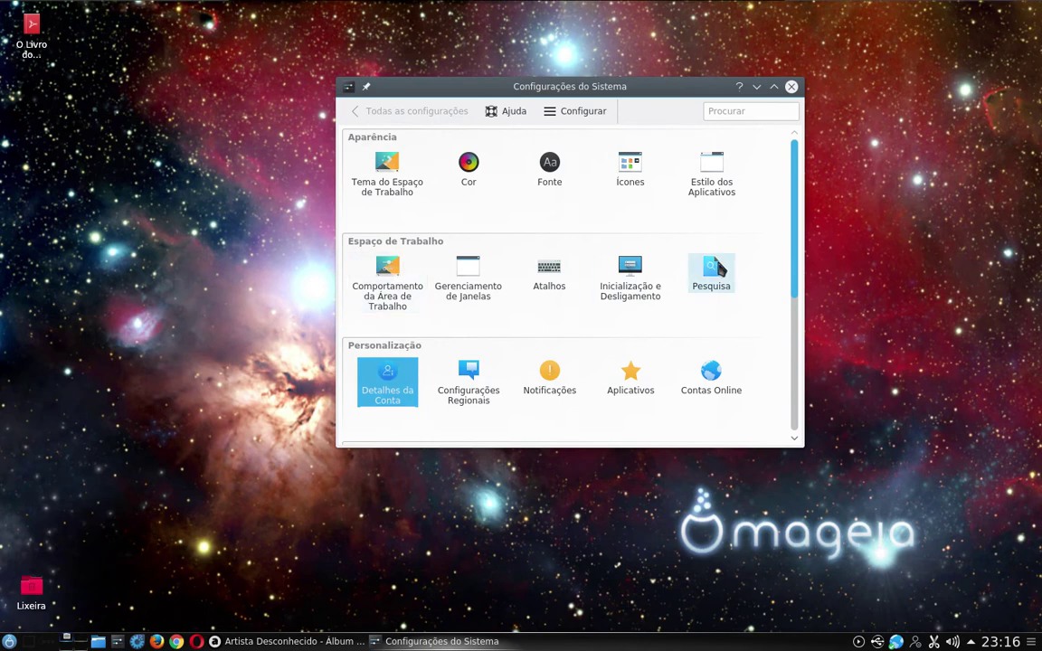
{"action": "left_click", "coordinate": [638, 271]}
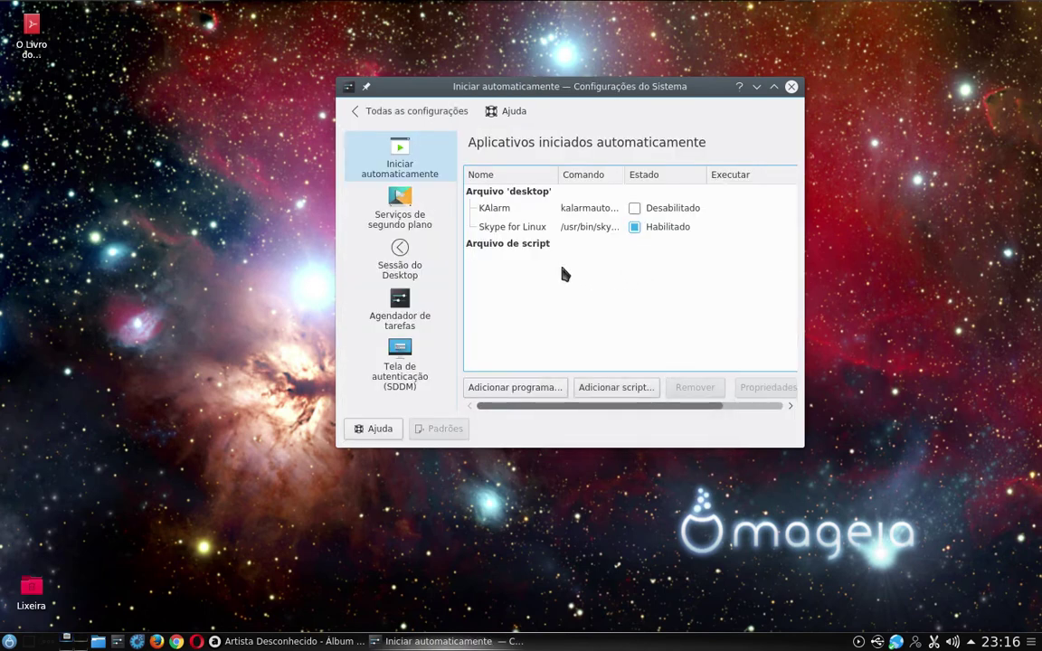
{"action": "left_click", "coordinate": [636, 227]}
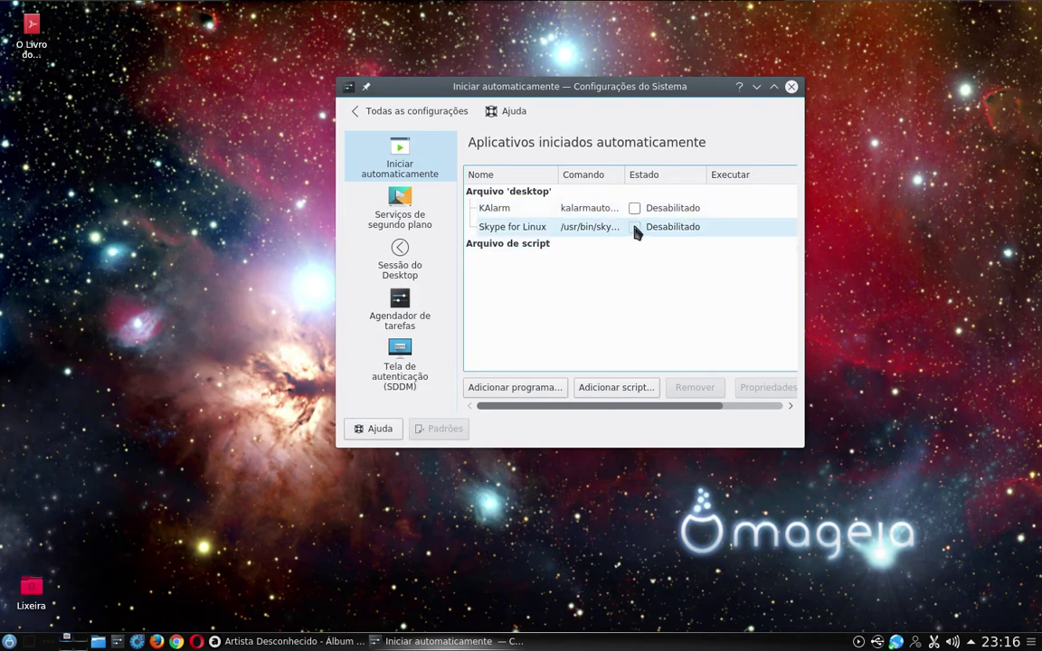
Maximize the settings window and look through the Serviços de segundo plano, Sessão do Desktop and Agendador de tarefas pages
{"action": "left_click", "coordinate": [371, 188]}
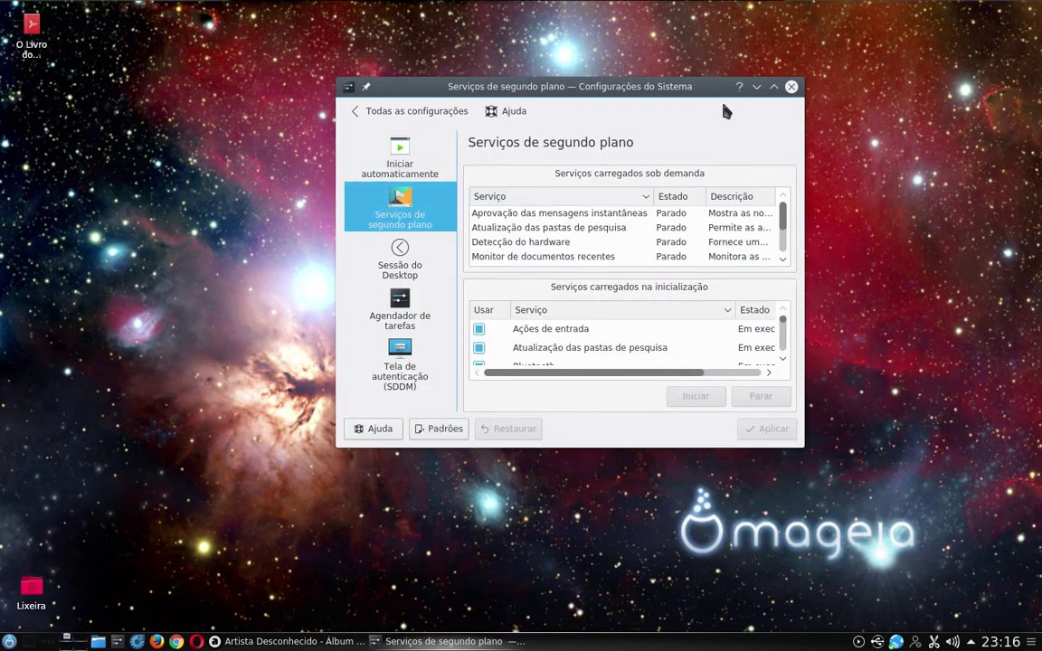
{"action": "left_click", "coordinate": [774, 87]}
{"action": "scroll", "coordinate": [278, 462], "scroll_direction": "down", "scroll_amount": 3}
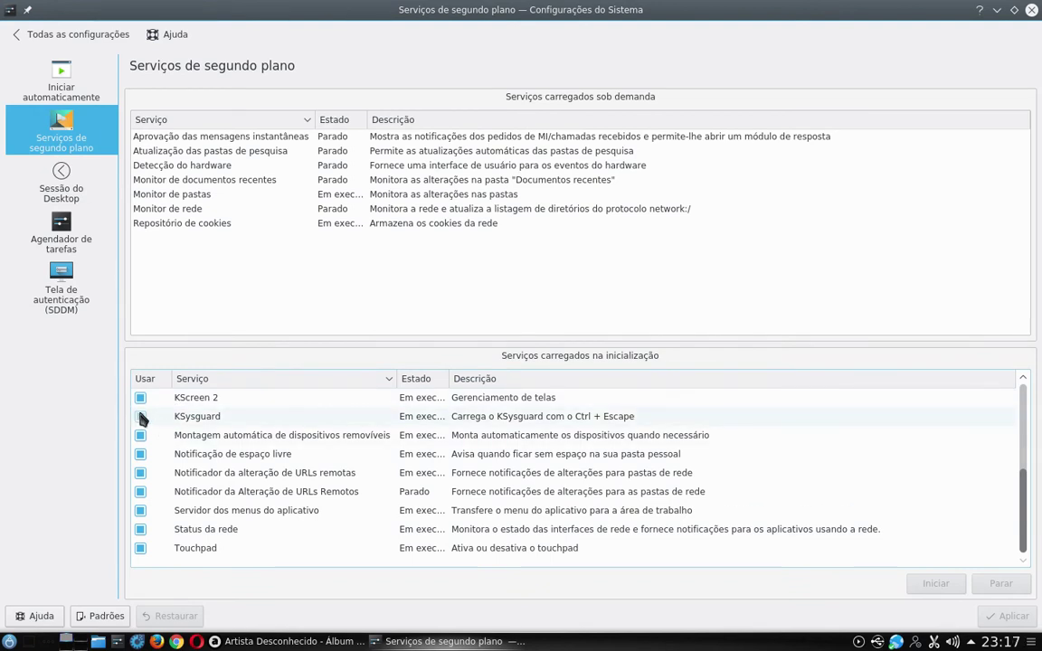
{"action": "left_click", "coordinate": [65, 186]}
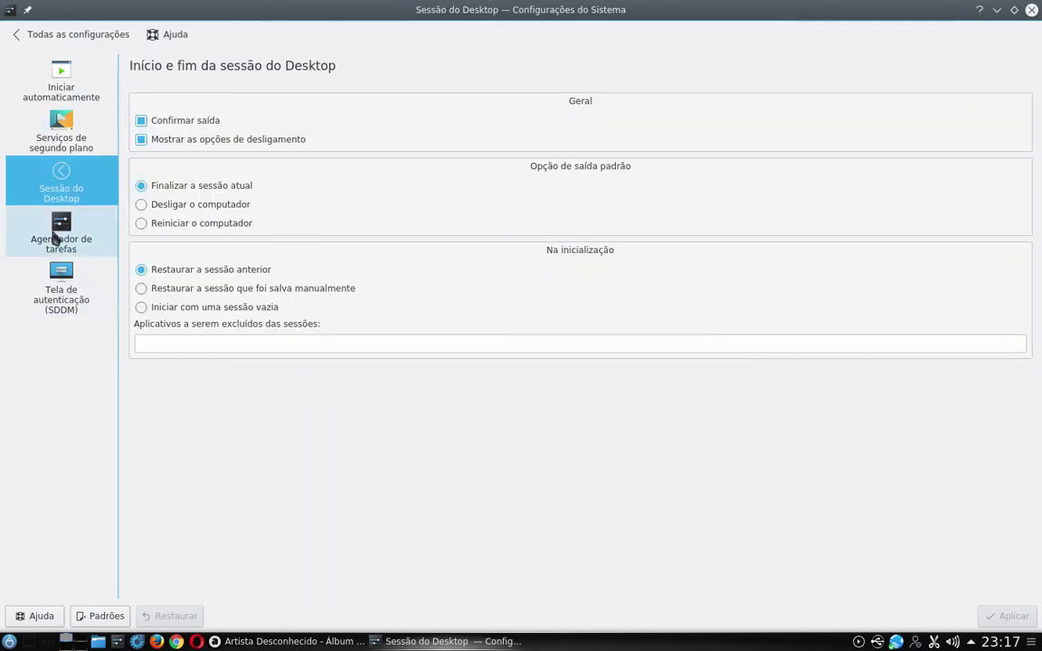
{"action": "left_click", "coordinate": [61, 221]}
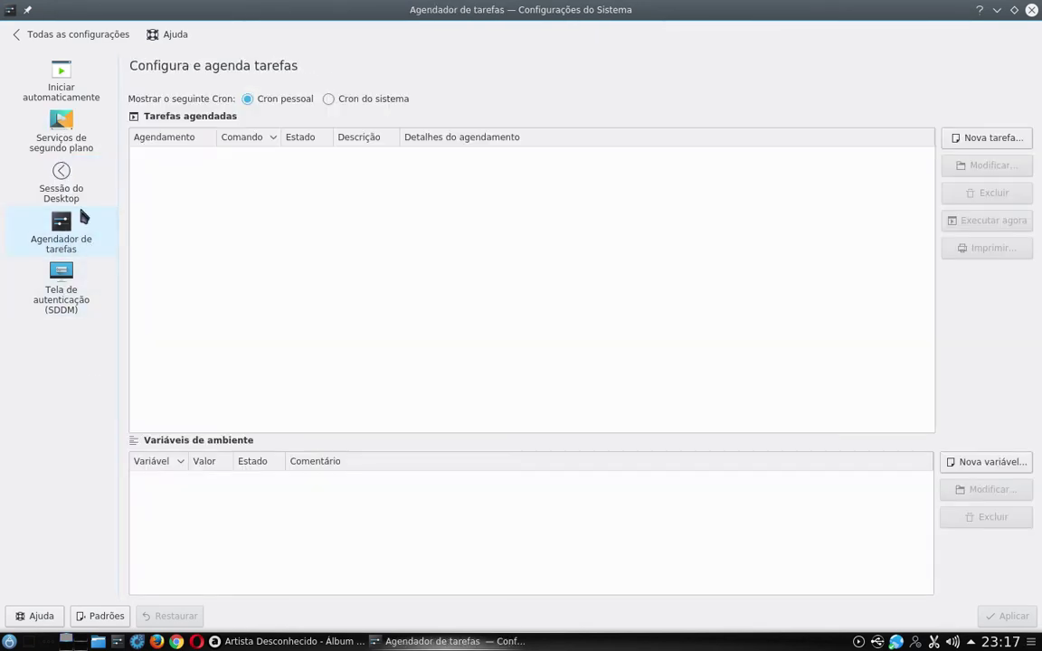
Preview the Mageia, Elarun, Breeze and Maldives login screen themes, then return to the settings overview and discard the changes
{"action": "left_click", "coordinate": [68, 306]}
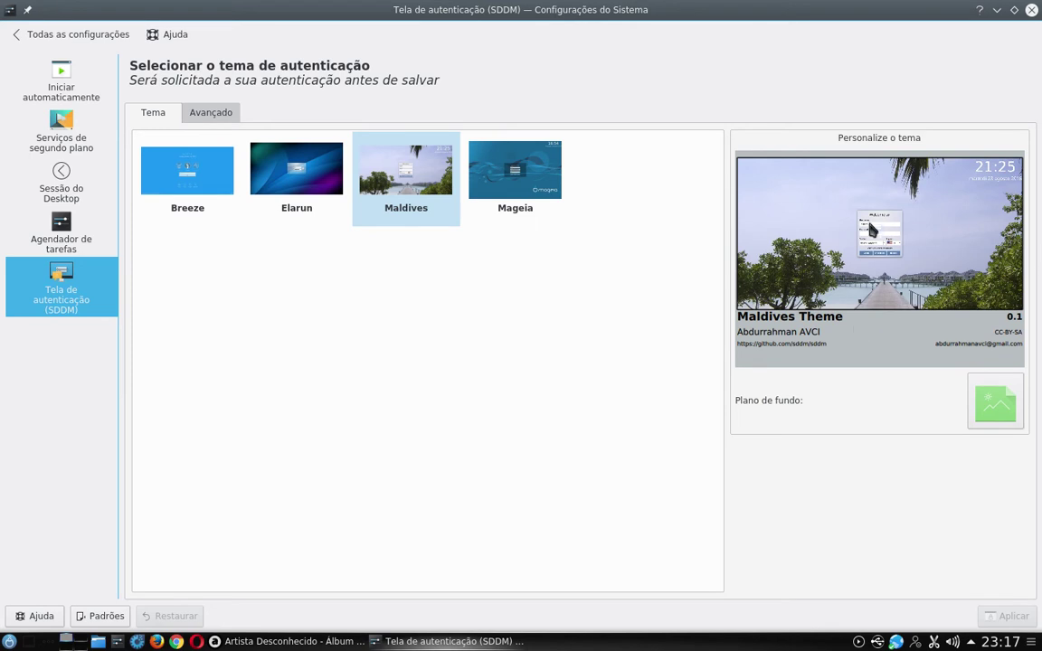
{"action": "left_click", "coordinate": [523, 179]}
{"action": "left_click", "coordinate": [274, 148]}
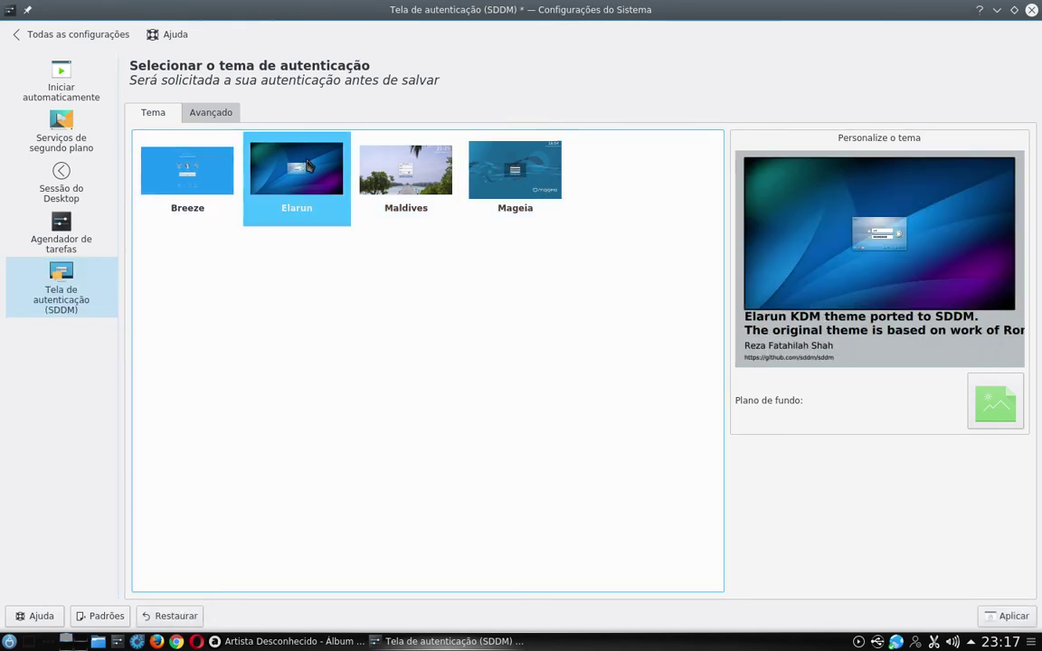
{"action": "left_click", "coordinate": [172, 157]}
{"action": "left_click", "coordinate": [375, 150]}
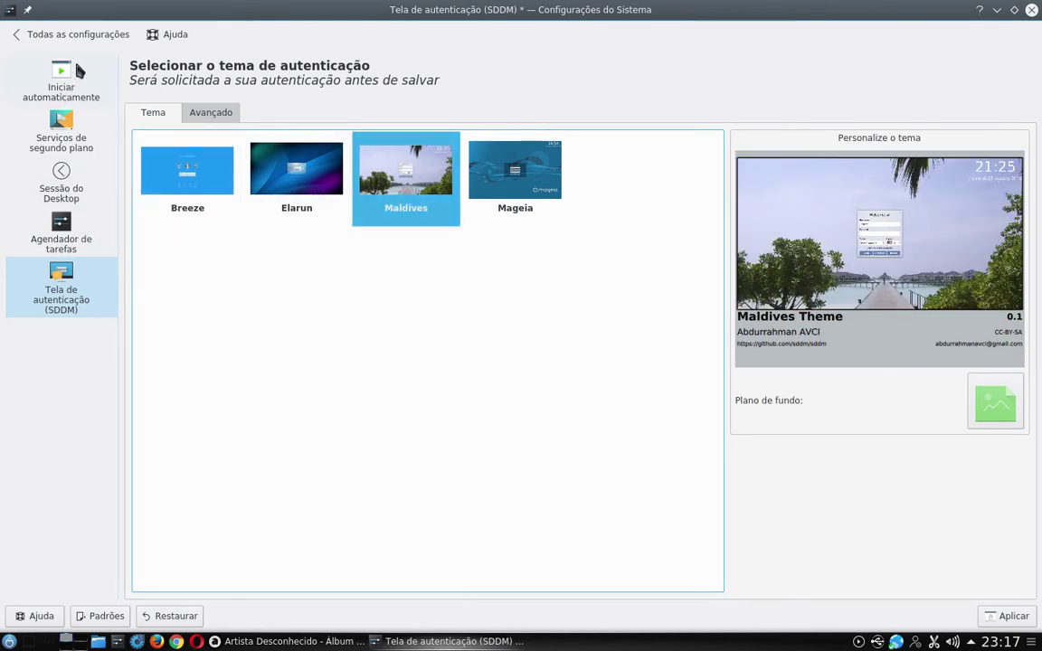
{"action": "left_click", "coordinate": [54, 34]}
{"action": "left_click", "coordinate": [555, 326]}
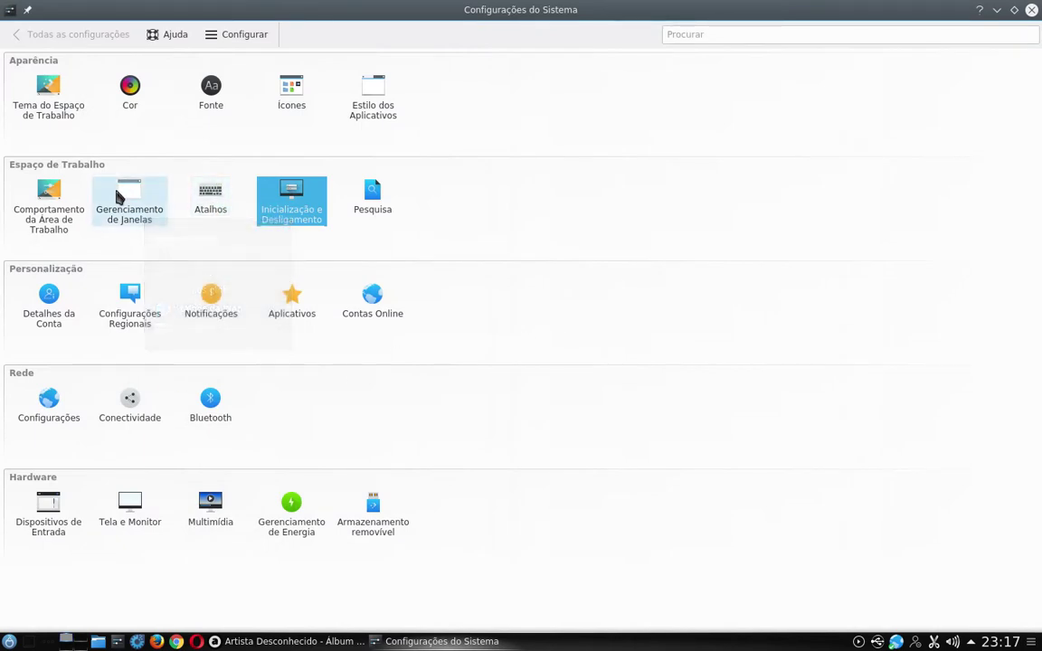
Look into Comportamento da Área de Trabalho and restore the settings window to its smaller size
{"action": "left_click", "coordinate": [52, 201]}
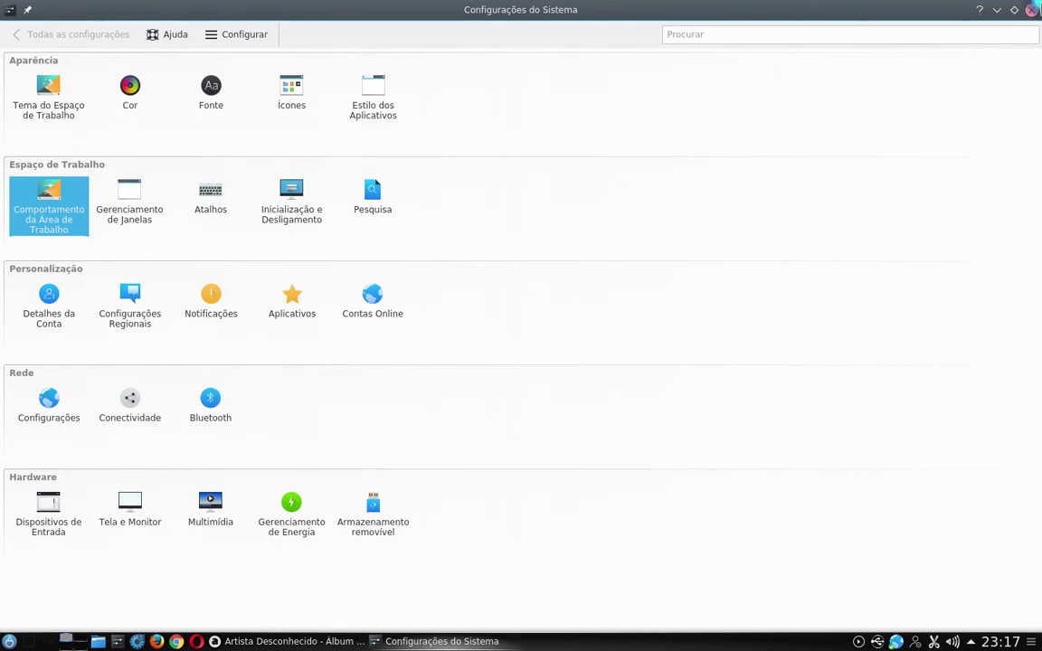
{"action": "left_click", "coordinate": [1014, 11]}
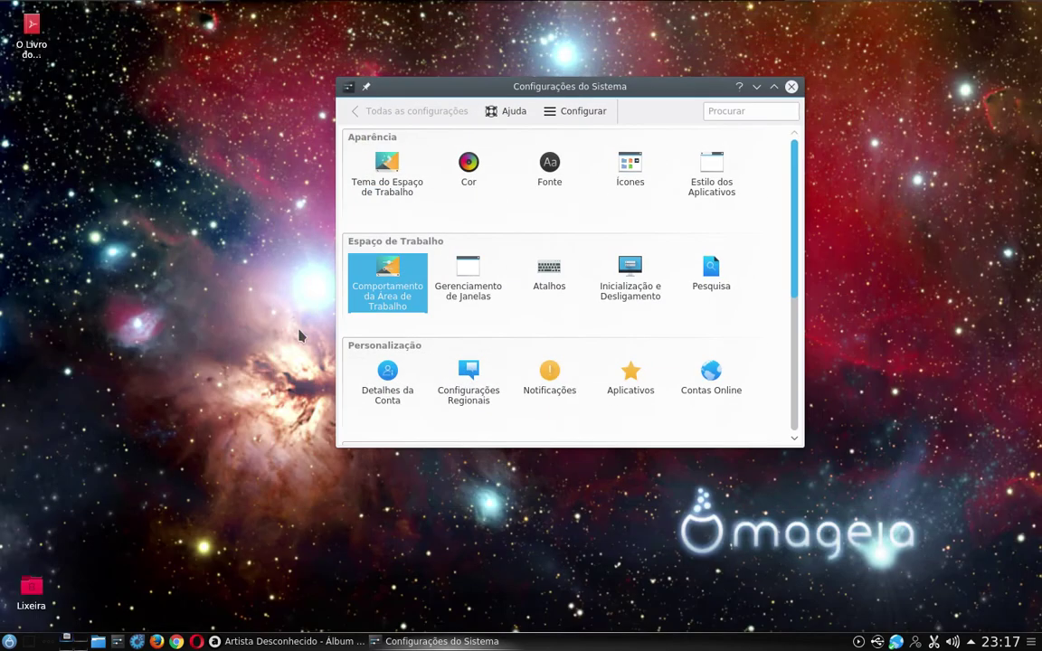
{"action": "mouse_move", "coordinate": [373, 277]}
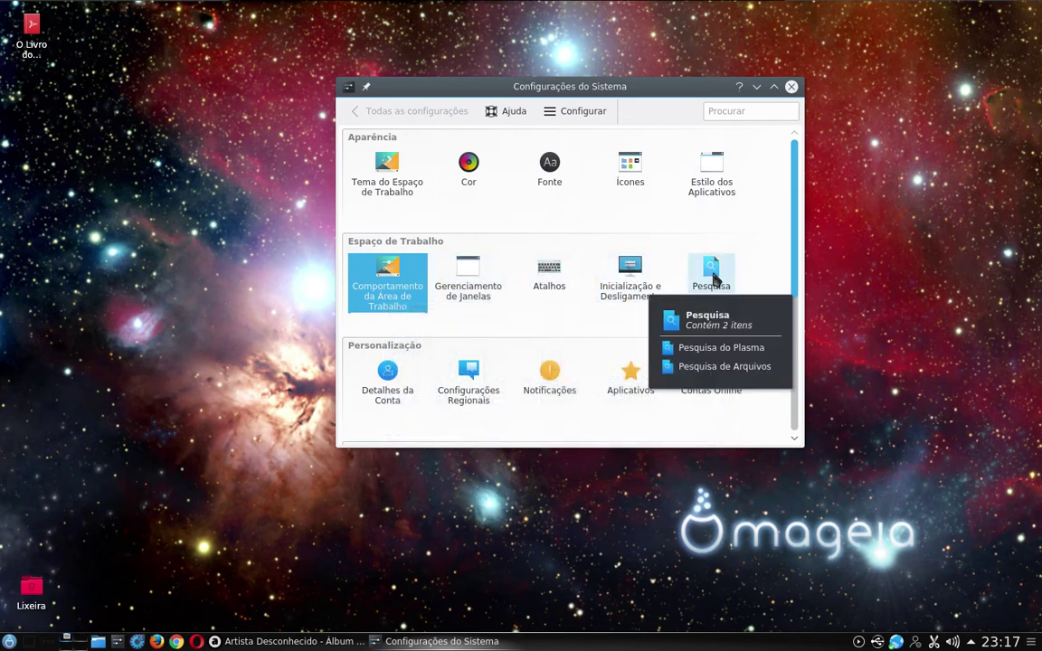
Open the maximized Comportamento da Área de Trabalho settings and check the actions available for a screen corner under Contornos da tela
{"action": "mouse_move", "coordinate": [559, 270]}
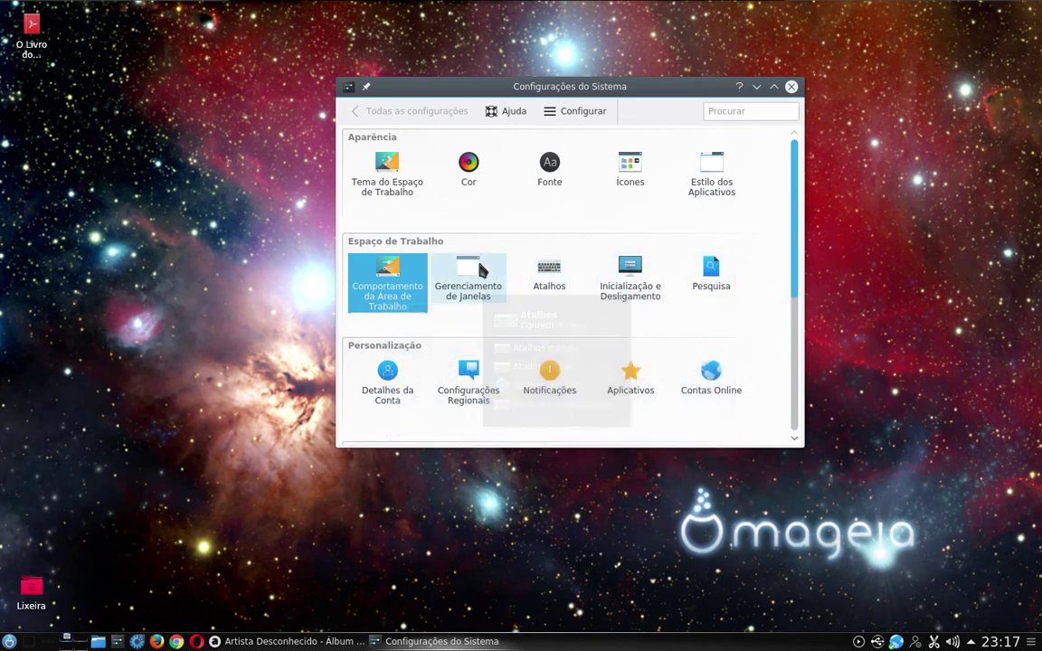
{"action": "left_click", "coordinate": [395, 276]}
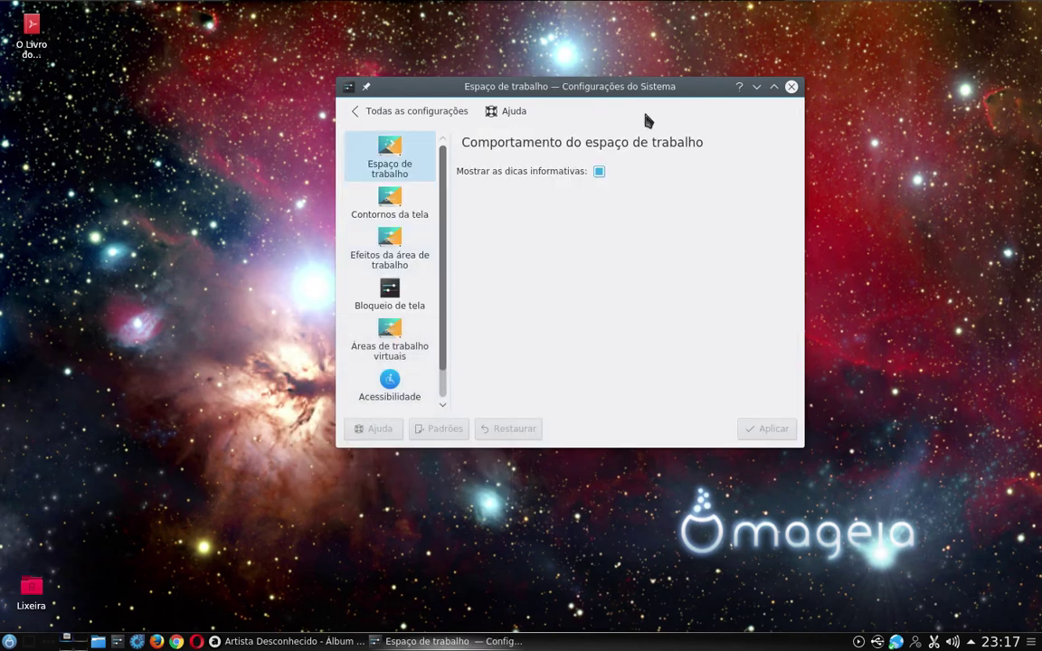
{"action": "left_click", "coordinate": [774, 87]}
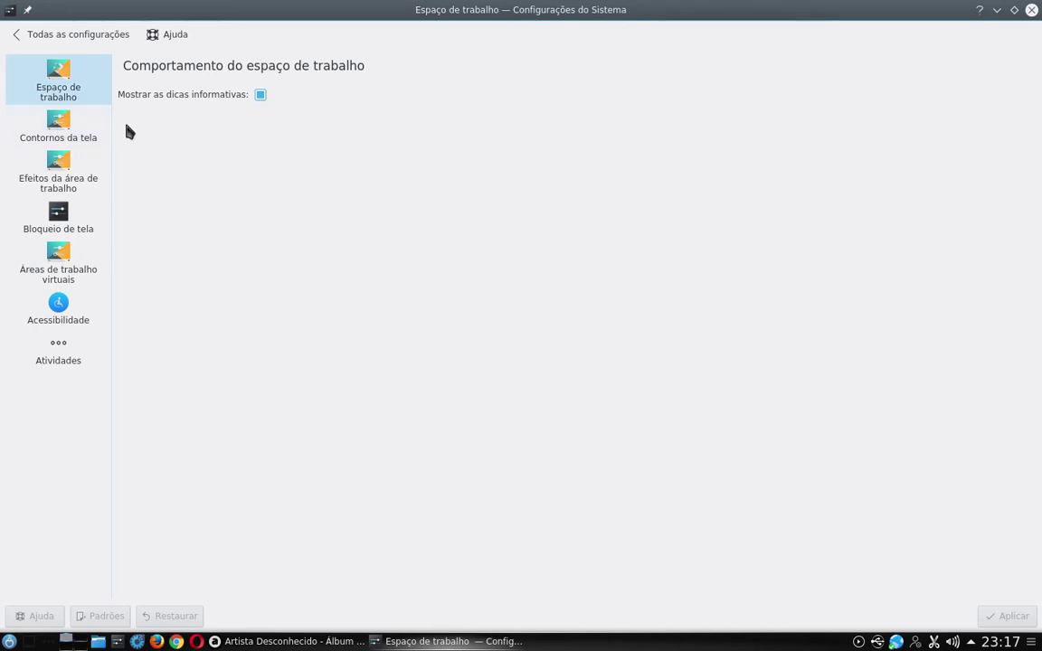
{"action": "left_click", "coordinate": [70, 123]}
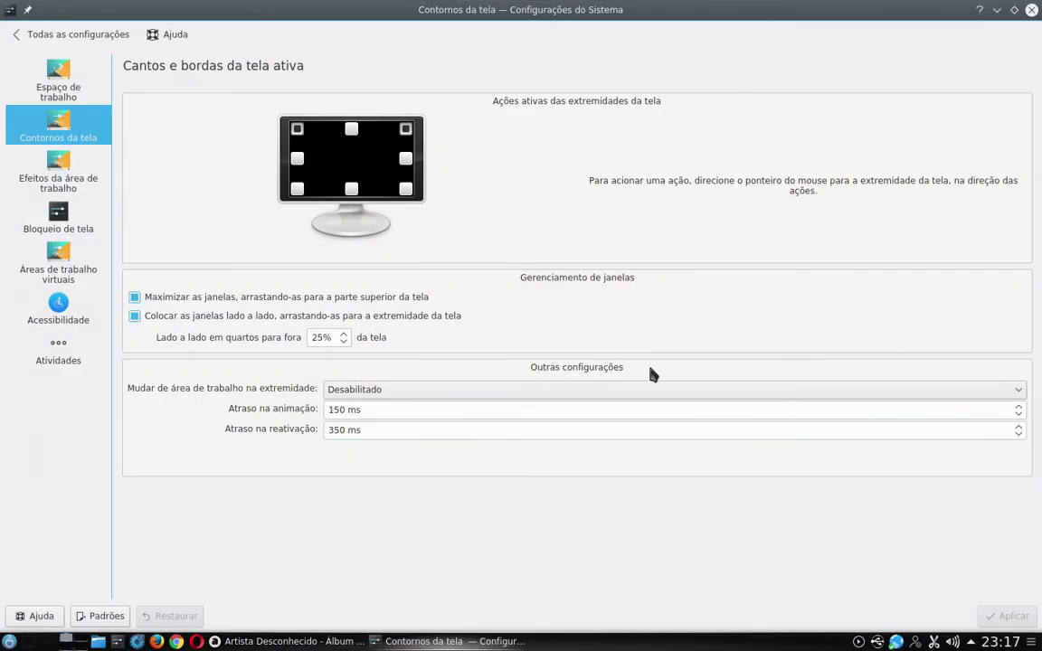
{"action": "mouse_move", "coordinate": [3, 5]}
{"action": "left_click", "coordinate": [407, 190]}
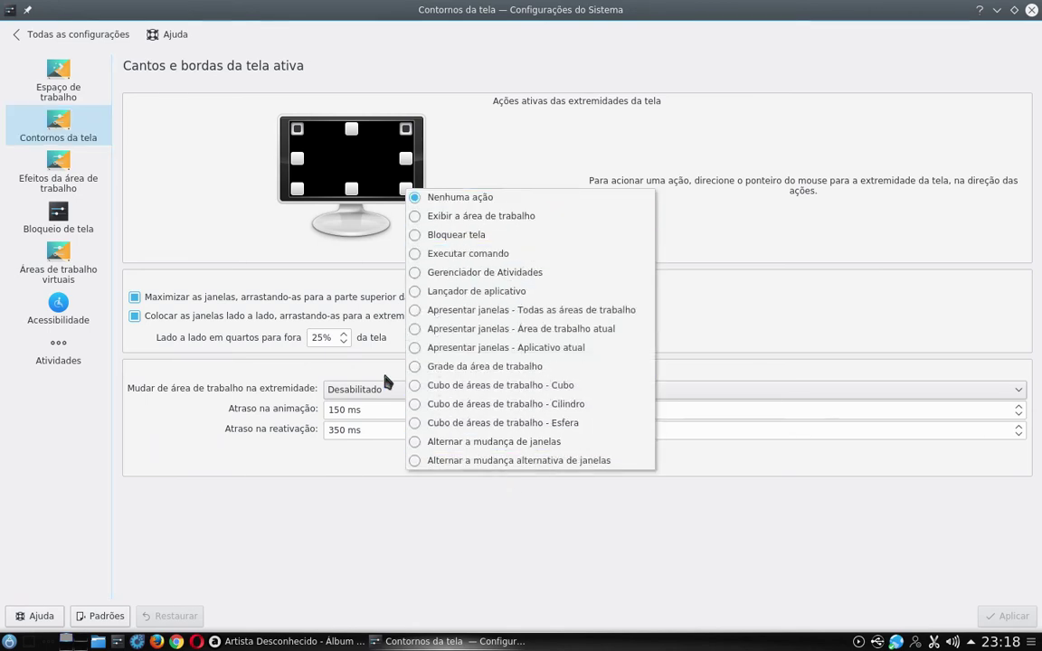
{"action": "left_click", "coordinate": [134, 184]}
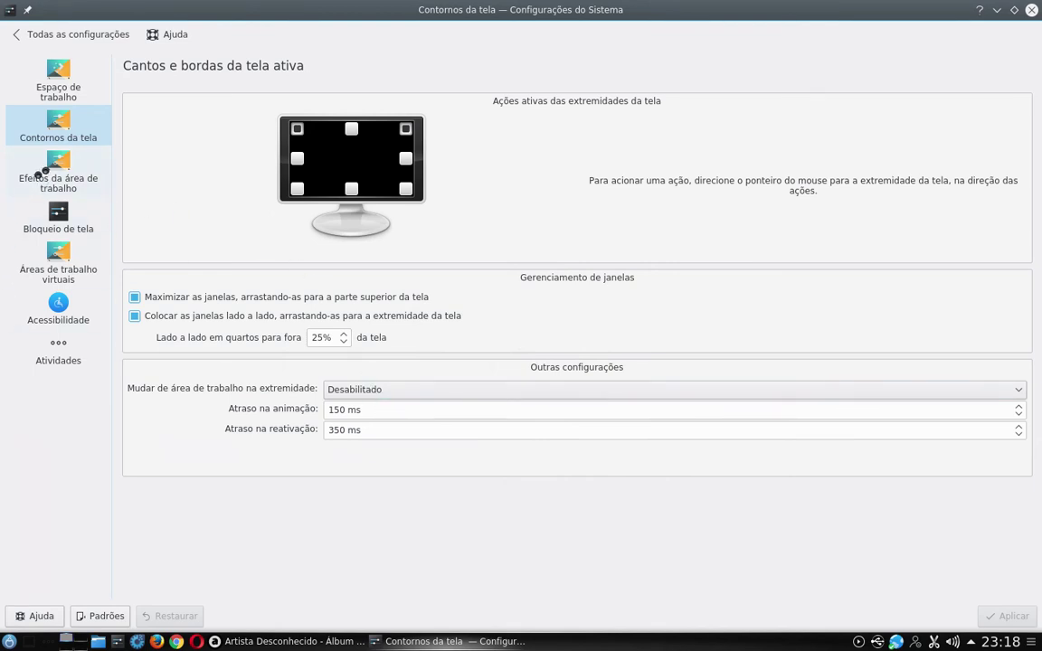
Look through the list of desktop effects on the Efeitos da área de trabalho page
{"action": "left_click", "coordinate": [77, 183]}
{"action": "scroll", "coordinate": [186, 362], "scroll_direction": "down", "scroll_amount": 2}
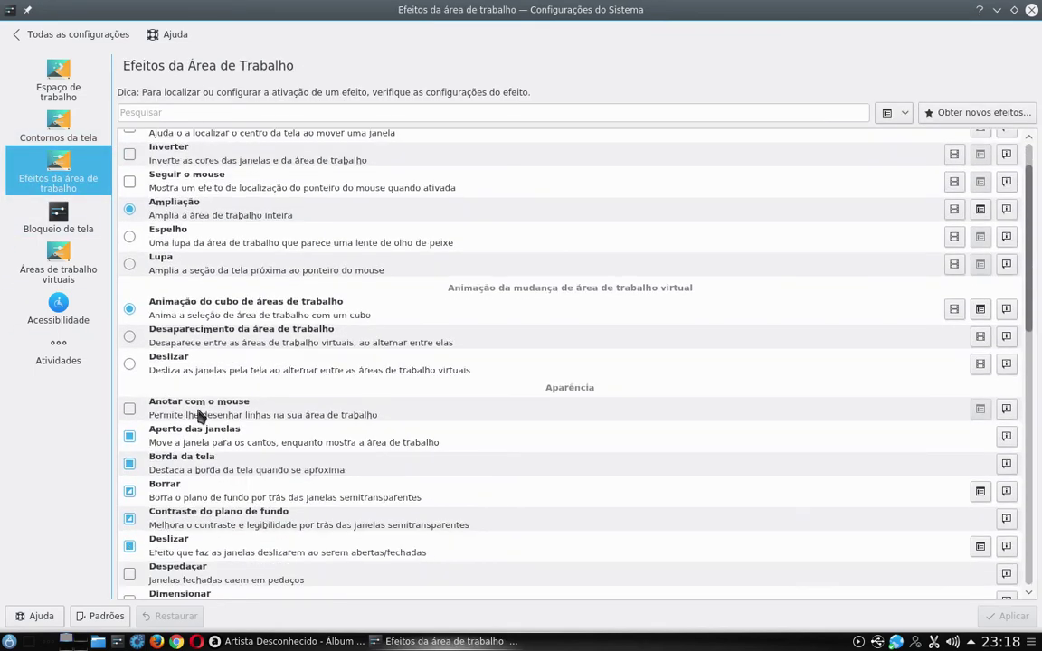
{"action": "scroll", "coordinate": [258, 480], "scroll_direction": "up", "scroll_amount": 2}
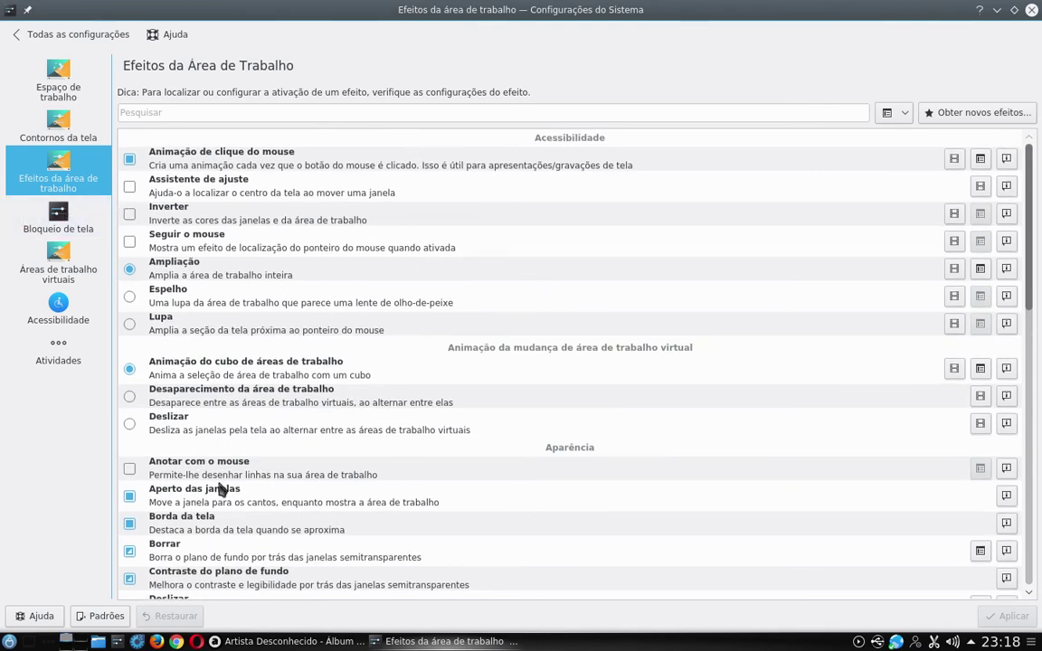
{"action": "scroll", "coordinate": [222, 487], "scroll_direction": "down", "scroll_amount": 3}
{"action": "scroll", "coordinate": [229, 487], "scroll_direction": "up", "scroll_amount": 1}
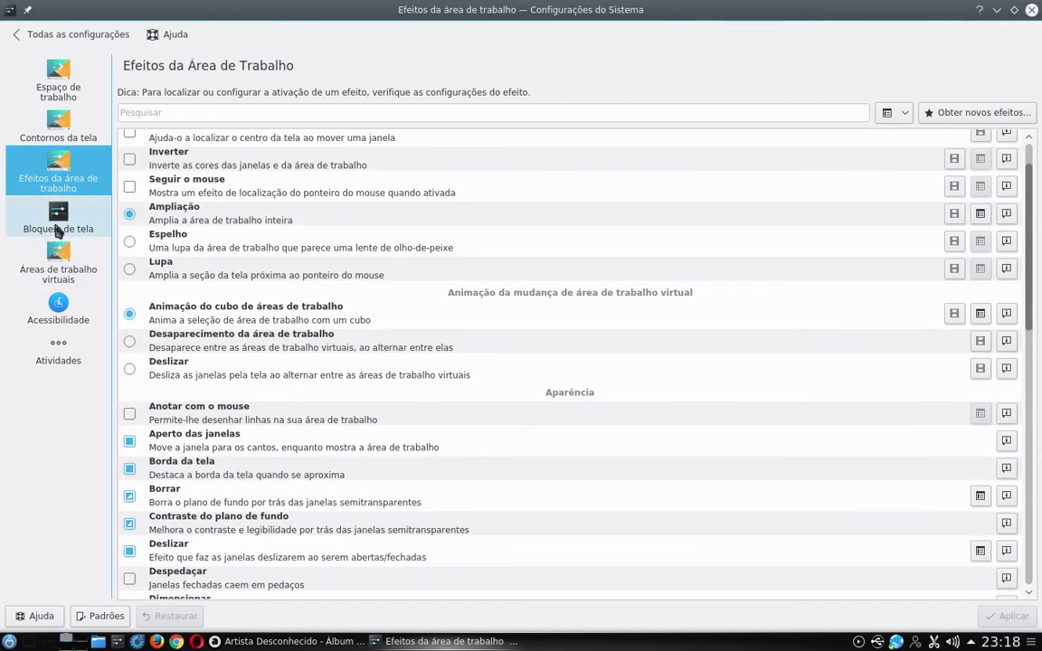
Examine the activation and wallpaper options of the Bloqueio de tela page
{"action": "left_click", "coordinate": [54, 226]}
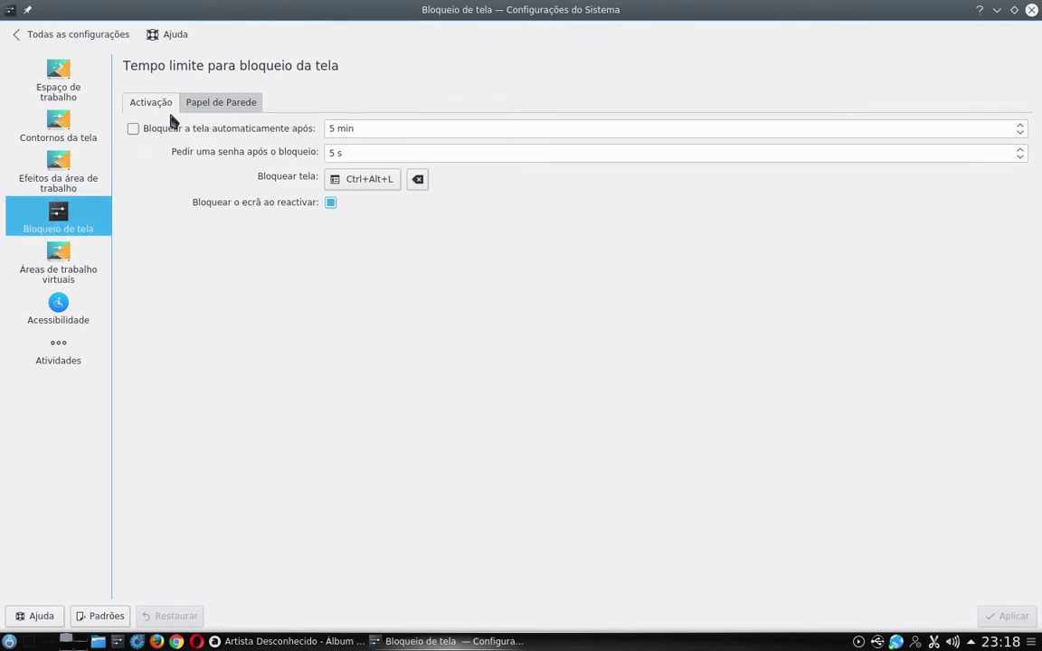
{"action": "left_click", "coordinate": [230, 105]}
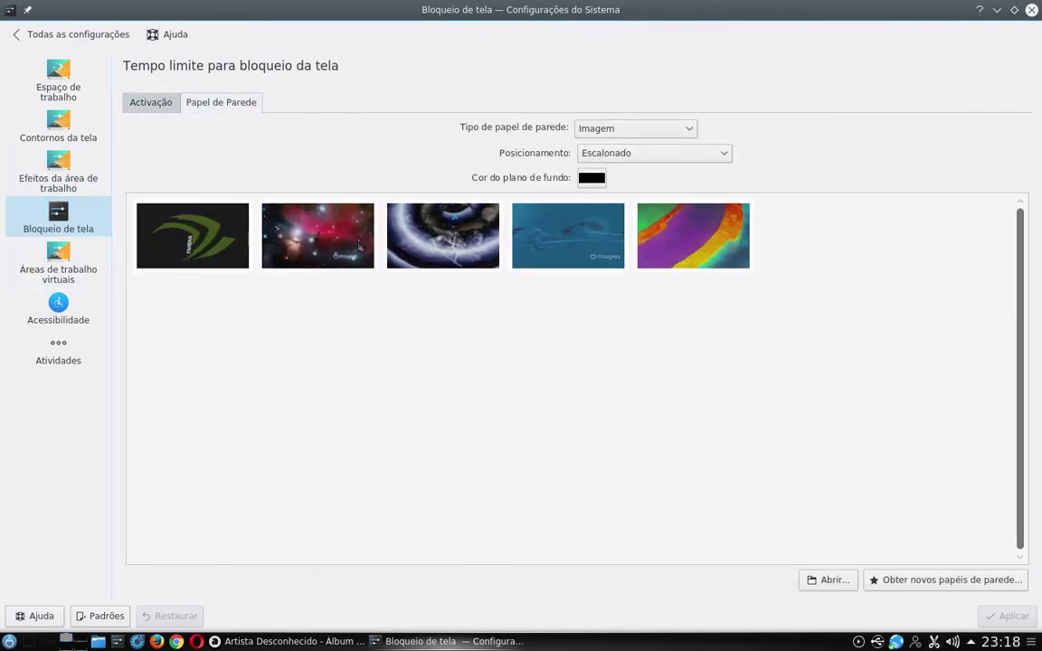
{"action": "left_click", "coordinate": [160, 106]}
Reduce the number of virtual desktops to 3, set it back to 4, and check the Mudança options
{"action": "left_click", "coordinate": [45, 245]}
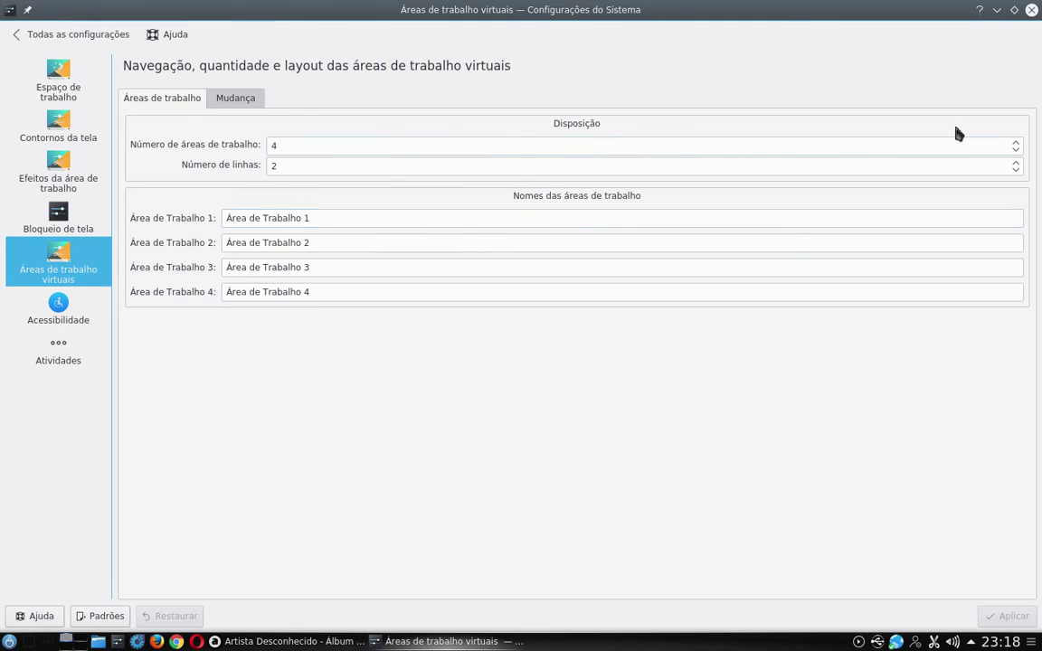
{"action": "left_click", "coordinate": [1016, 151]}
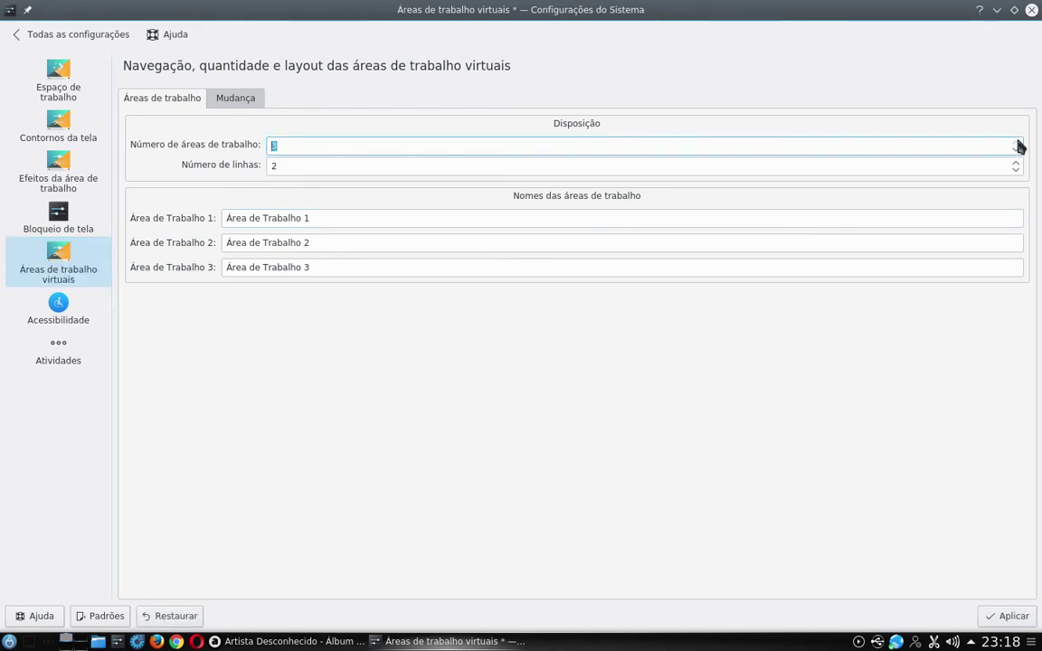
{"action": "left_click", "coordinate": [1017, 142]}
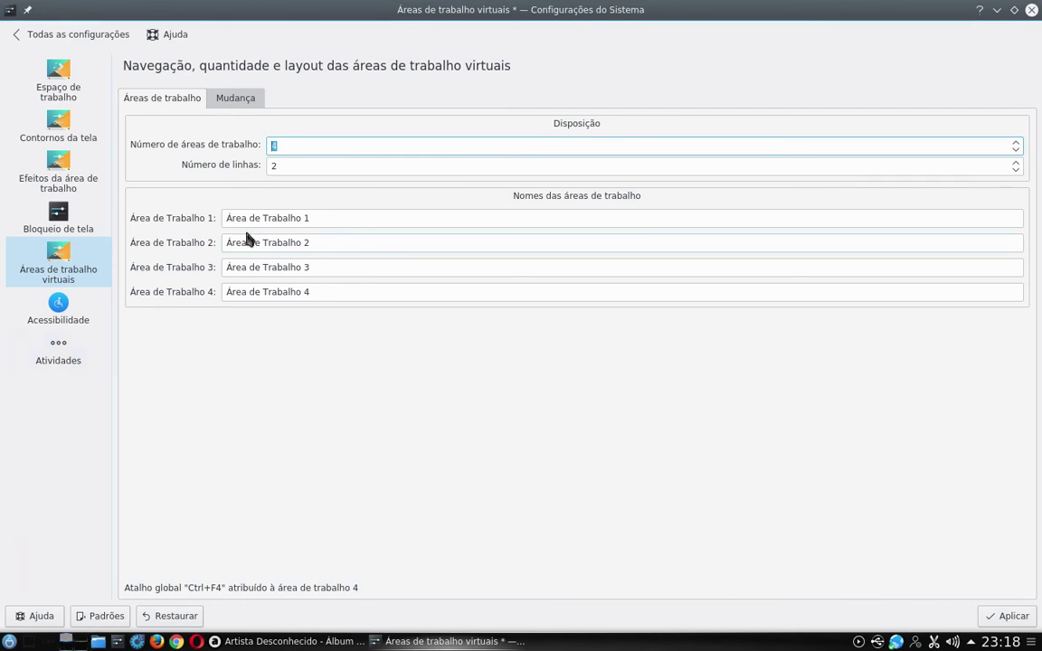
{"action": "left_click", "coordinate": [236, 101]}
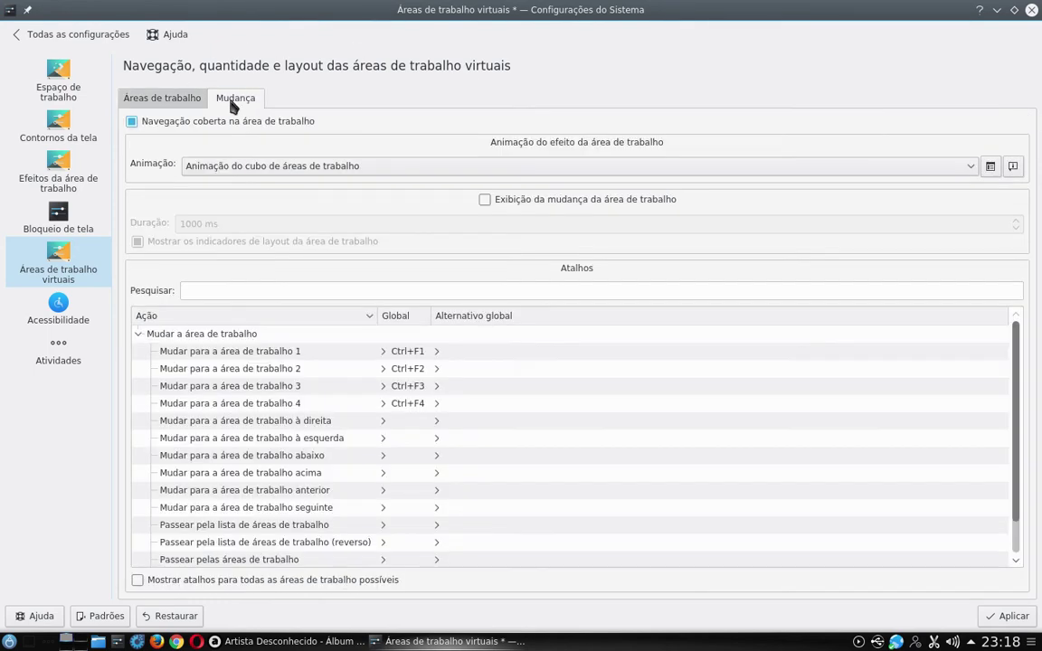
{"action": "left_click", "coordinate": [179, 106]}
Discard the virtual desktop changes, look at the Acessibilidade and Atividades pages, and return to the settings overview
{"action": "left_click", "coordinate": [57, 306]}
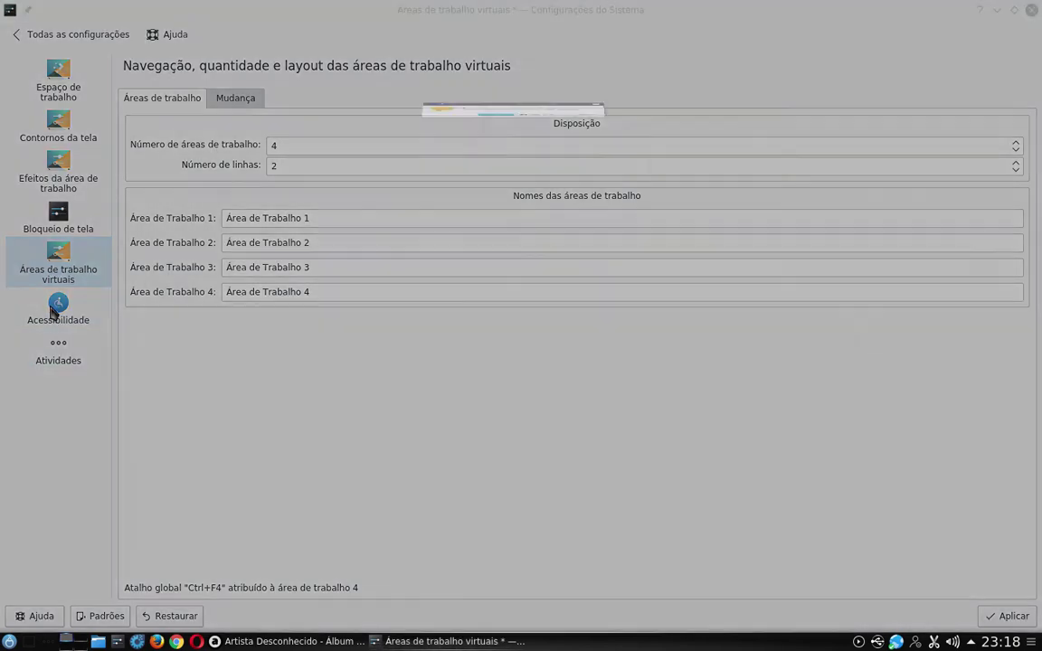
{"action": "left_click", "coordinate": [570, 328]}
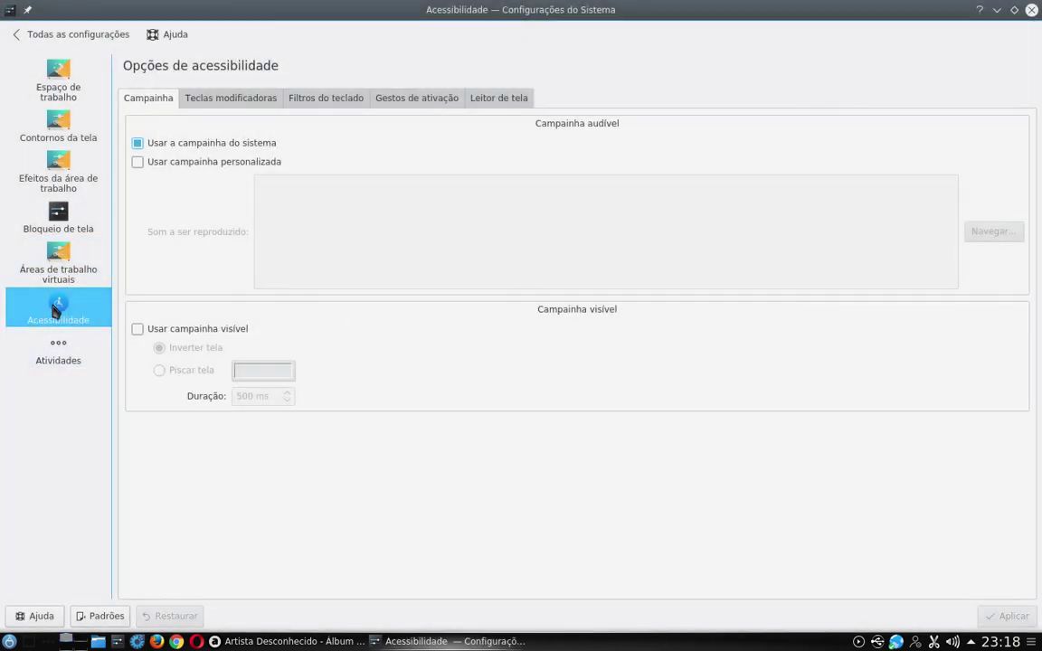
{"action": "left_click", "coordinate": [60, 347]}
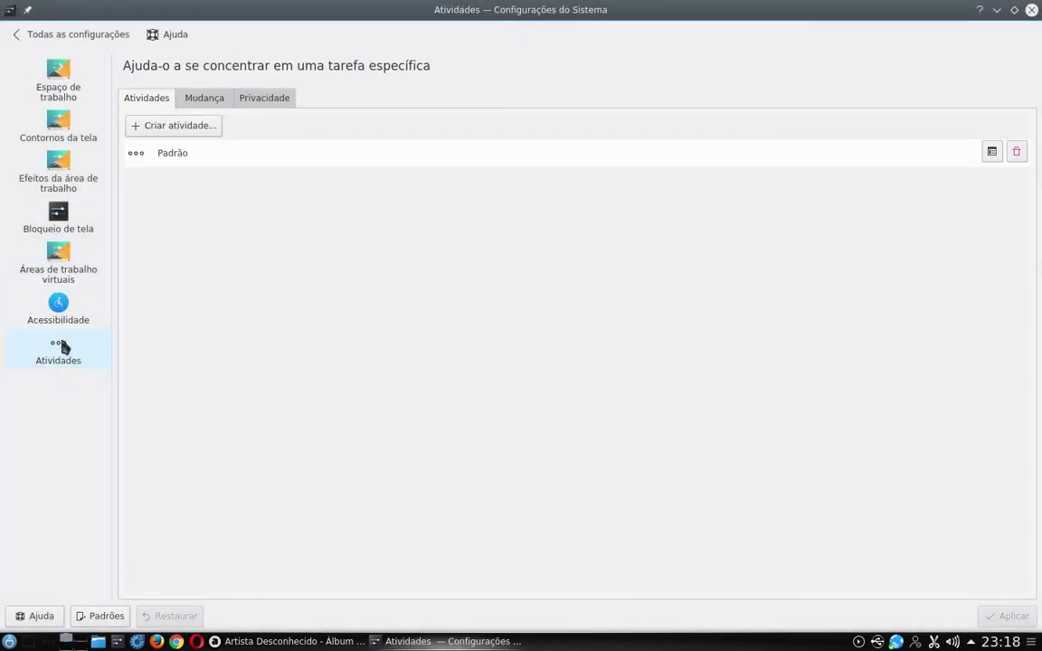
{"action": "left_click", "coordinate": [51, 32]}
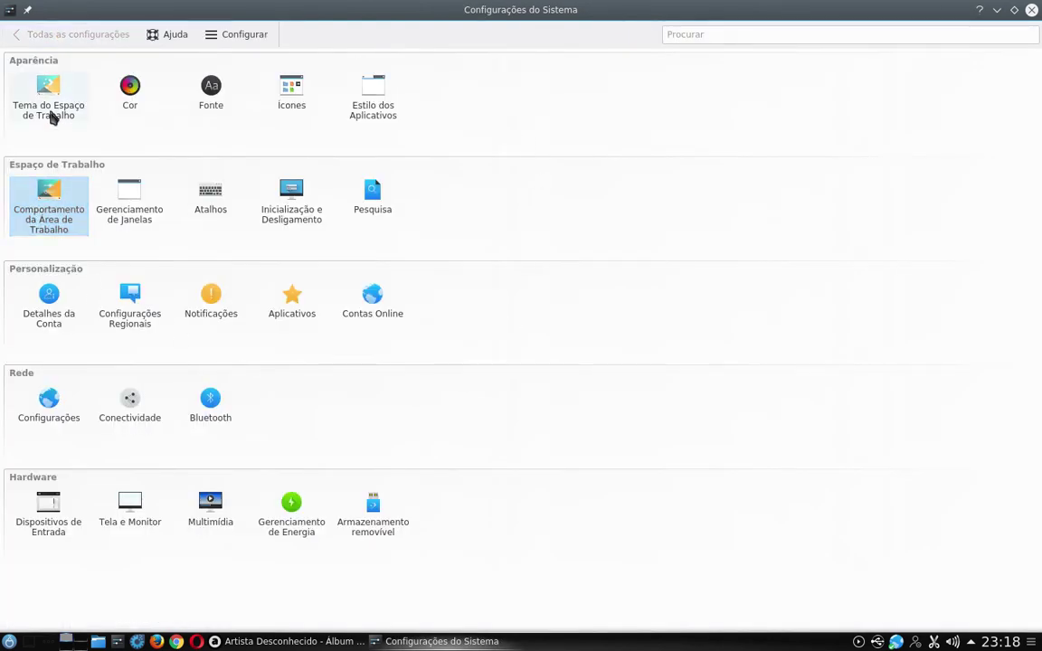
Look through the widget style, window decoration and GNOME (GTK) pages of Estilo dos Aplicativos, discarding changes, and return to the overview
{"action": "left_click", "coordinate": [385, 93]}
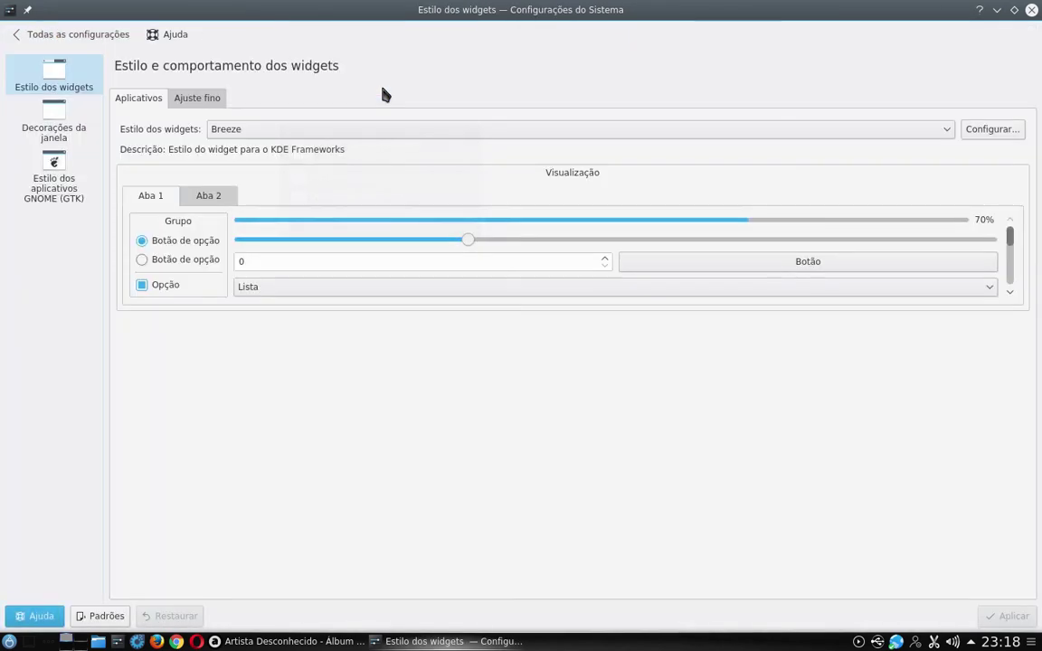
{"action": "left_click", "coordinate": [54, 124]}
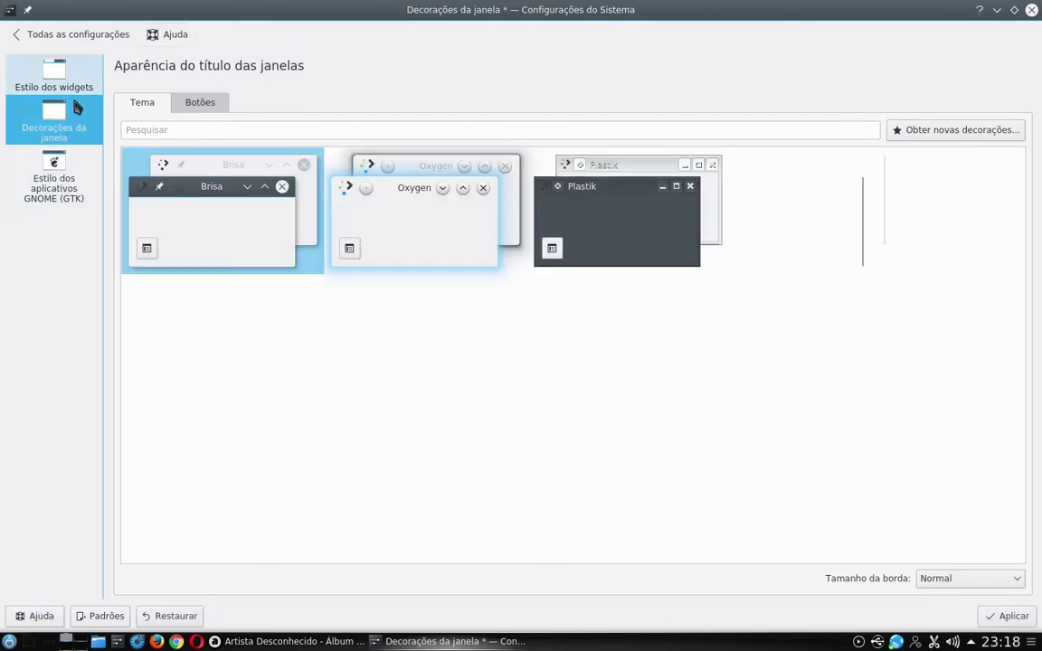
{"action": "left_click", "coordinate": [44, 201]}
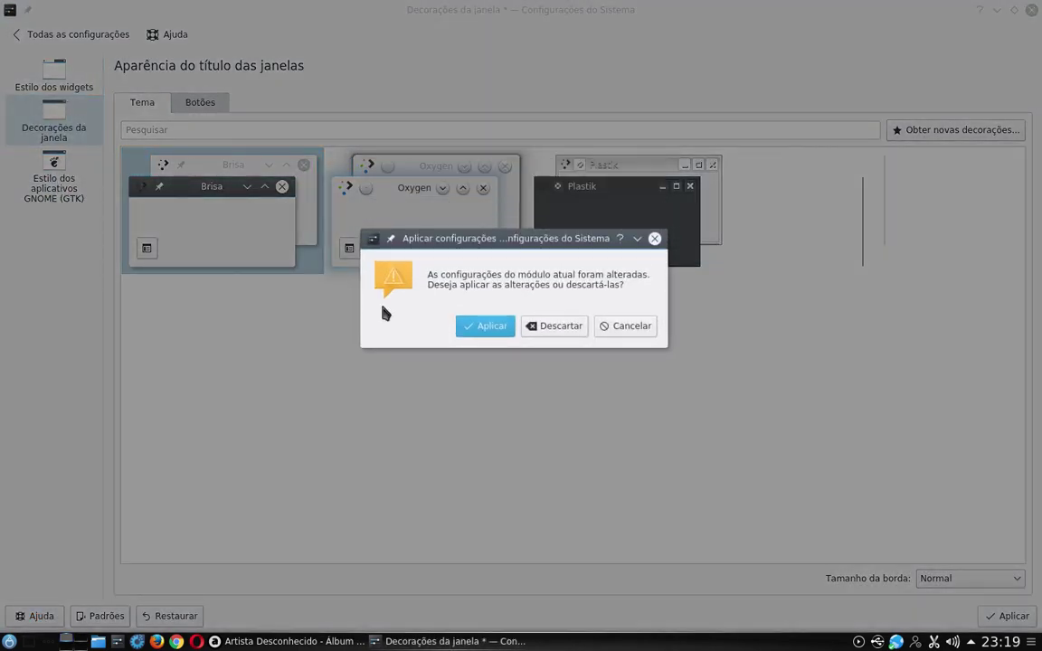
{"action": "left_click", "coordinate": [553, 326]}
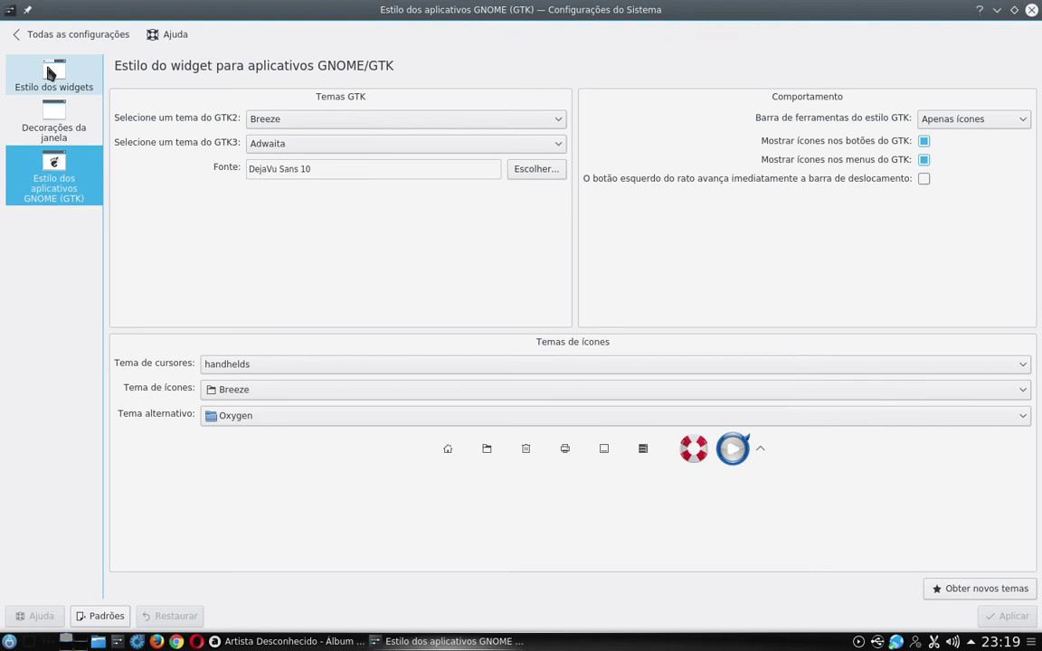
{"action": "left_click", "coordinate": [107, 36]}
Open the Ícones settings in the smaller window and preview the Breeze Dark and HighContrast icon themes
{"action": "left_click", "coordinate": [290, 93]}
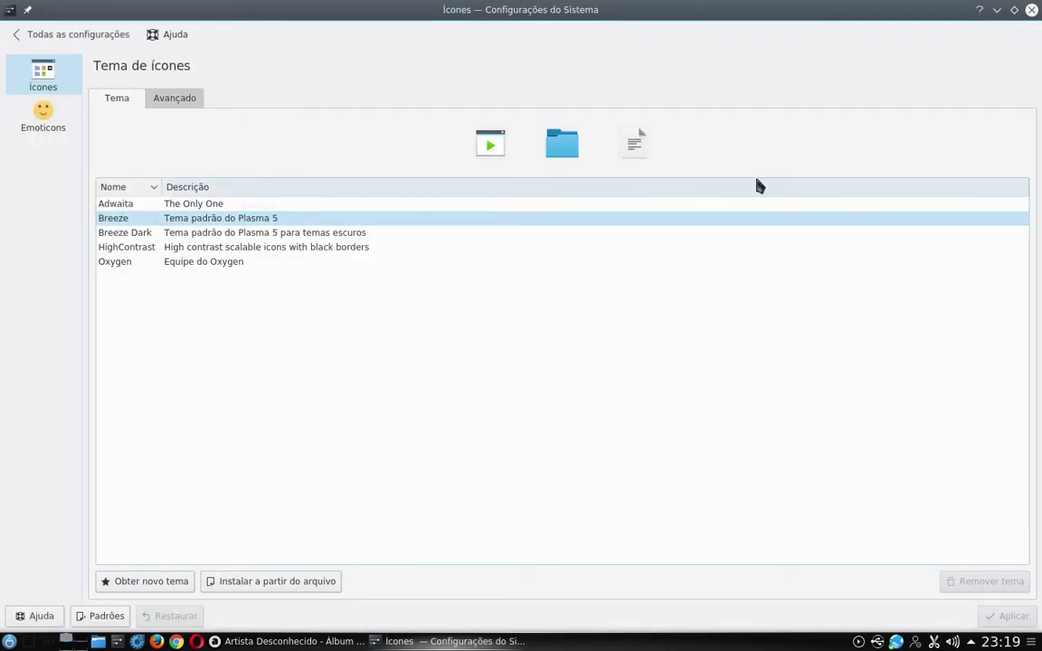
{"action": "double_click", "coordinate": [901, 11]}
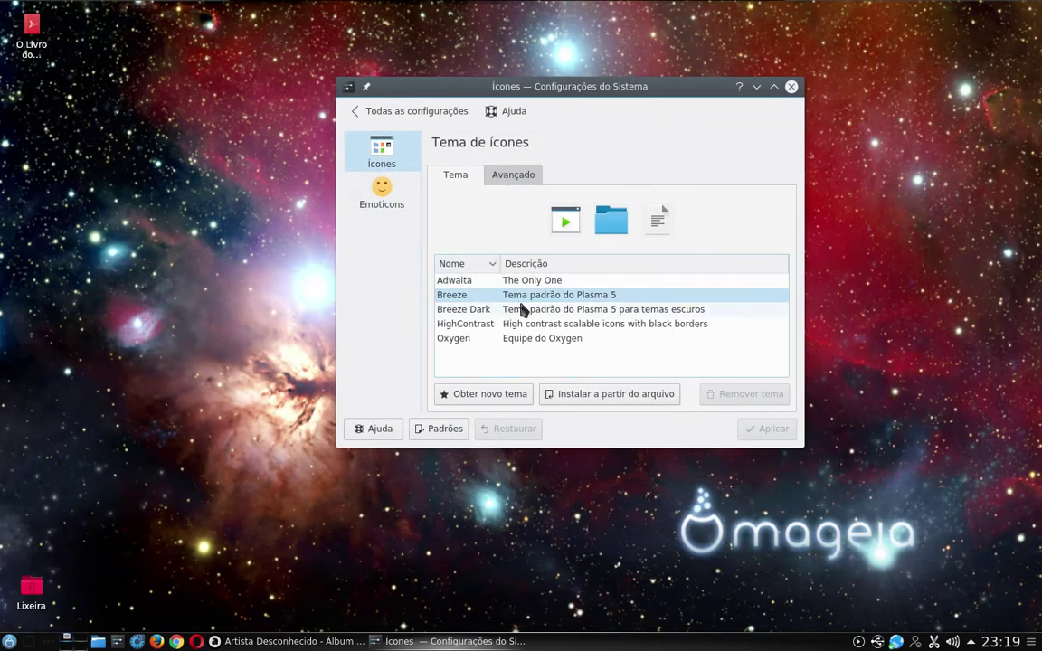
{"action": "left_click", "coordinate": [584, 311]}
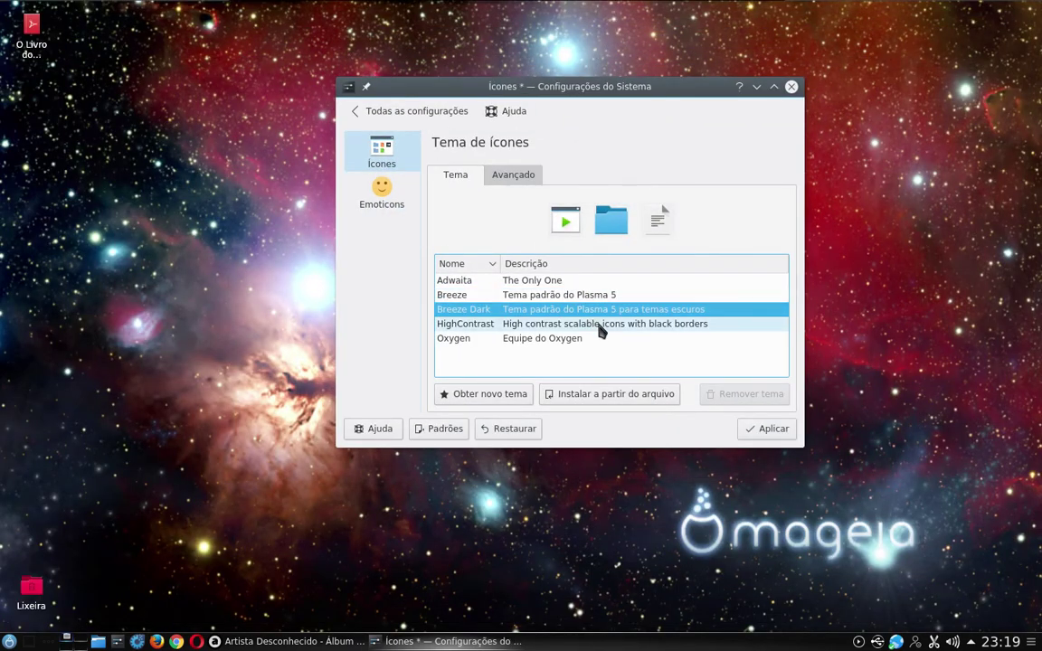
{"action": "left_click", "coordinate": [596, 325]}
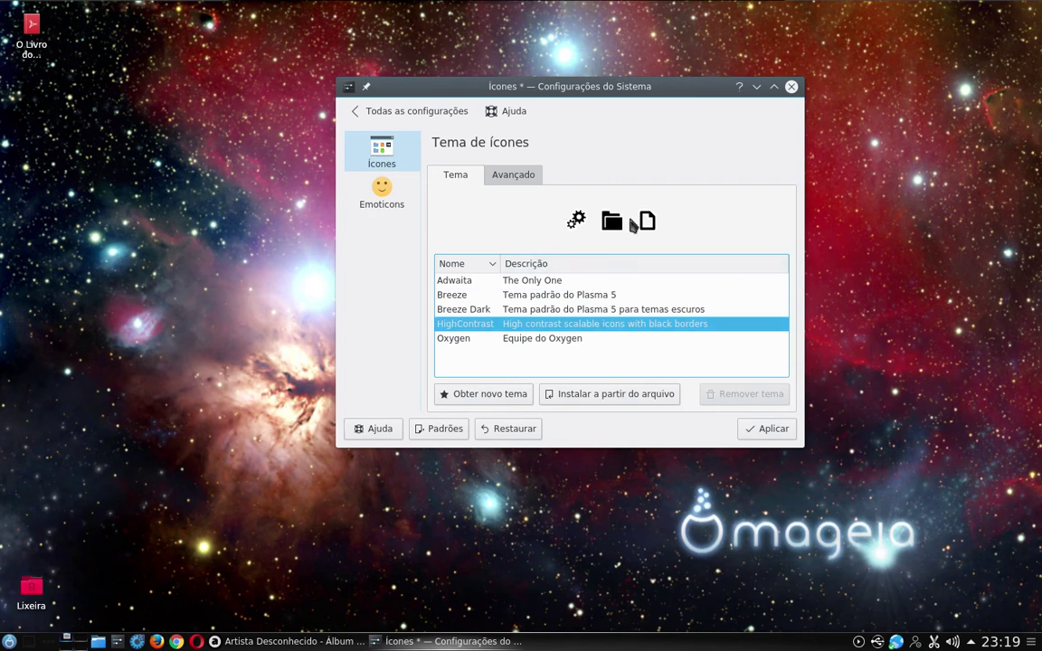
Apply the Oxygen icon theme and replace it with the HighContrast theme
{"action": "left_click", "coordinate": [572, 339]}
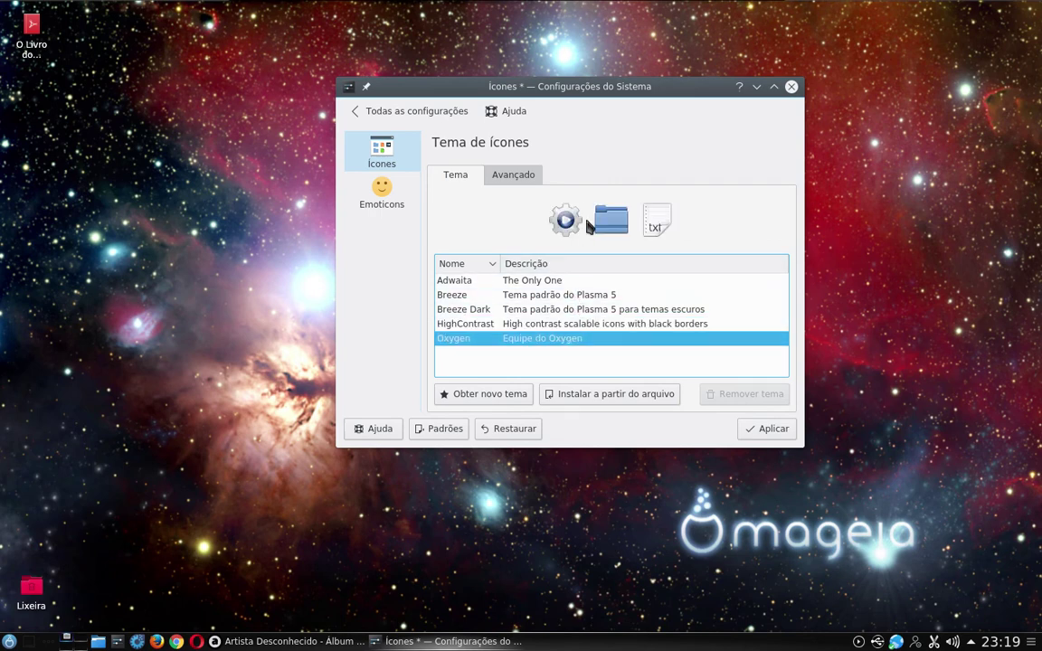
{"action": "left_click", "coordinate": [772, 433]}
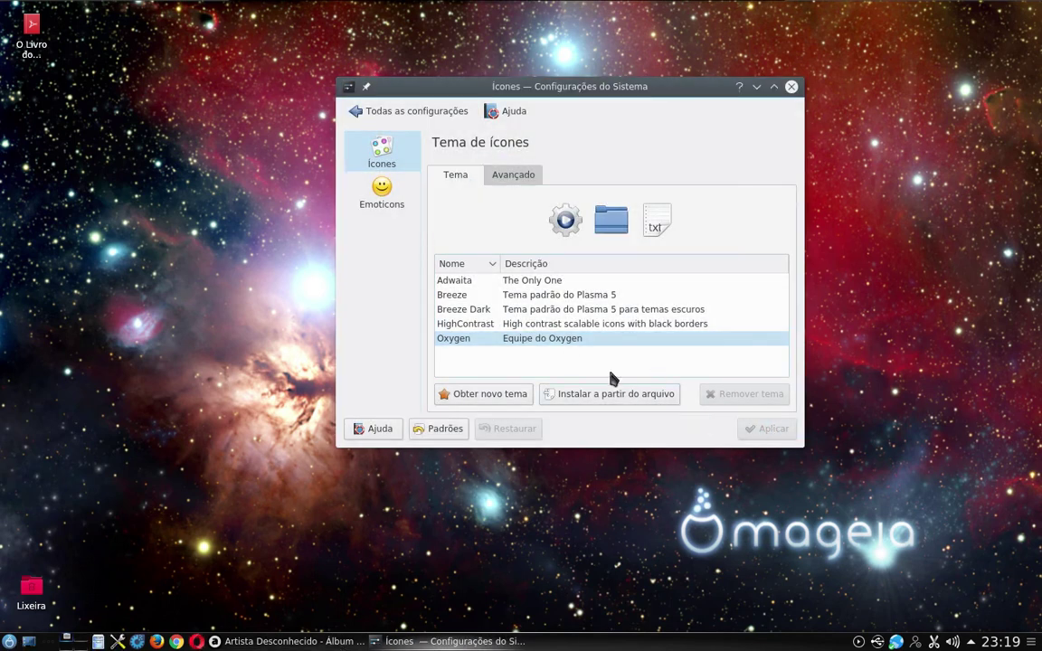
{"action": "left_click", "coordinate": [566, 328]}
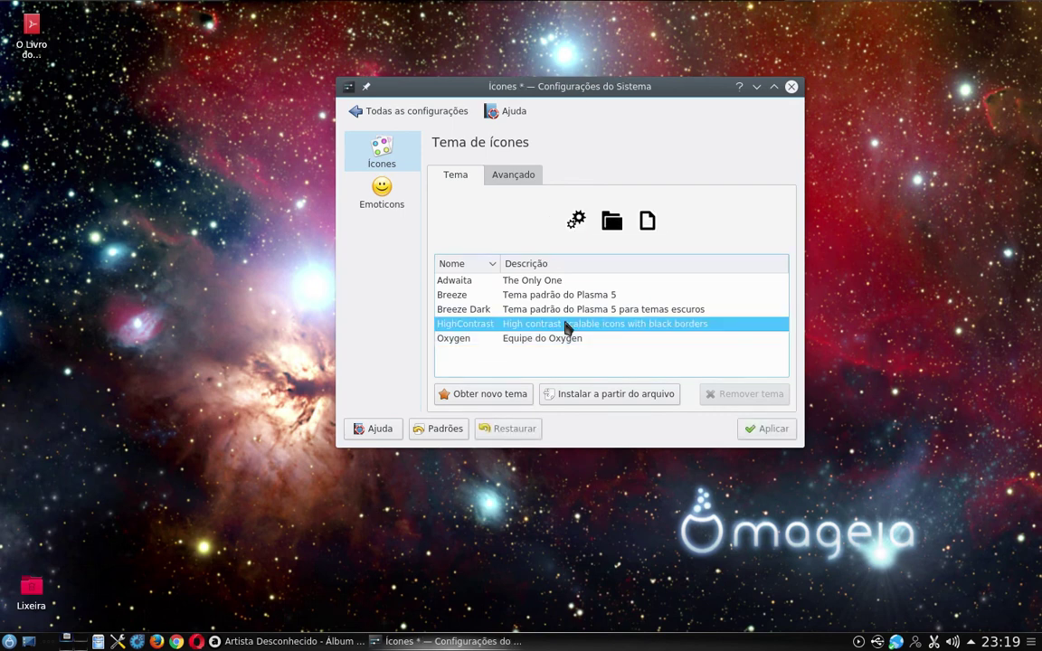
{"action": "left_click", "coordinate": [766, 430]}
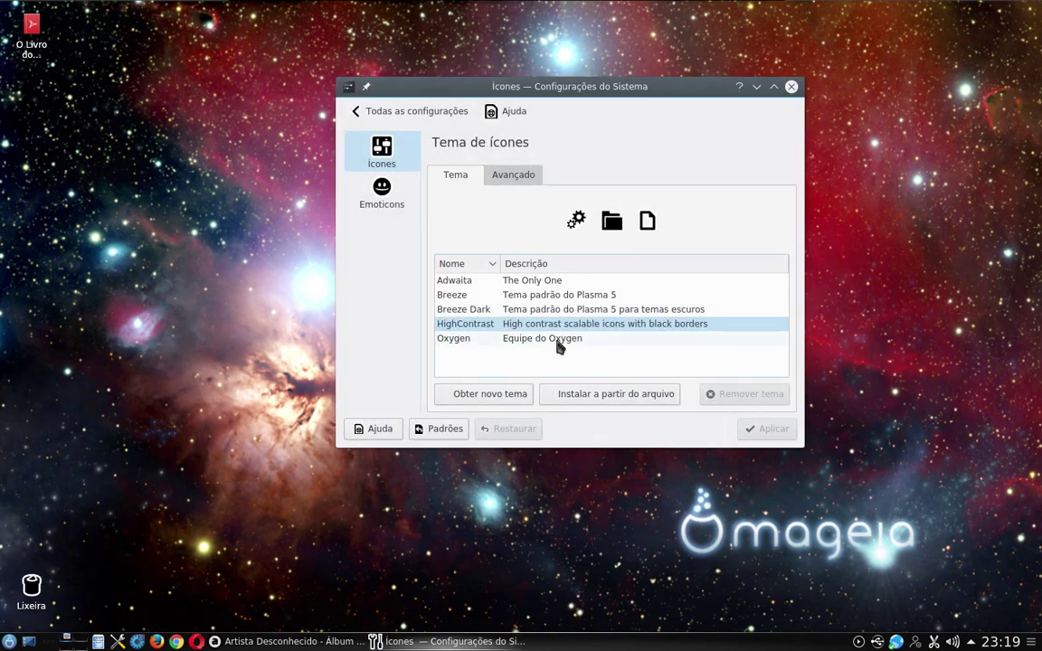
Try out the Adwaita icon theme and reapply the Breeze icon theme
{"action": "left_click", "coordinate": [502, 280]}
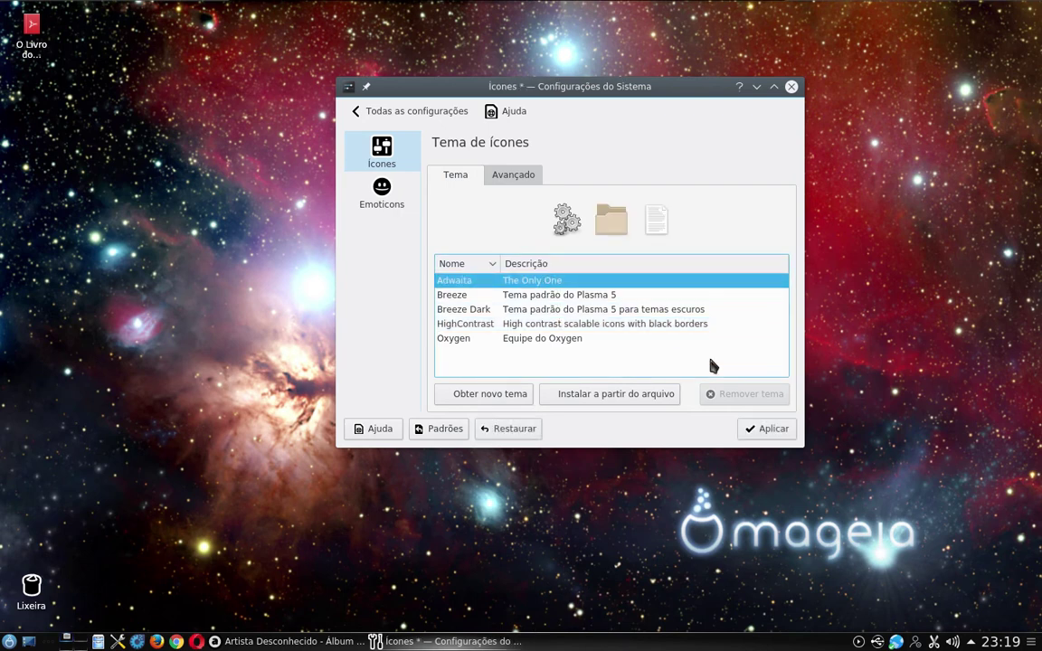
{"action": "left_click", "coordinate": [758, 436]}
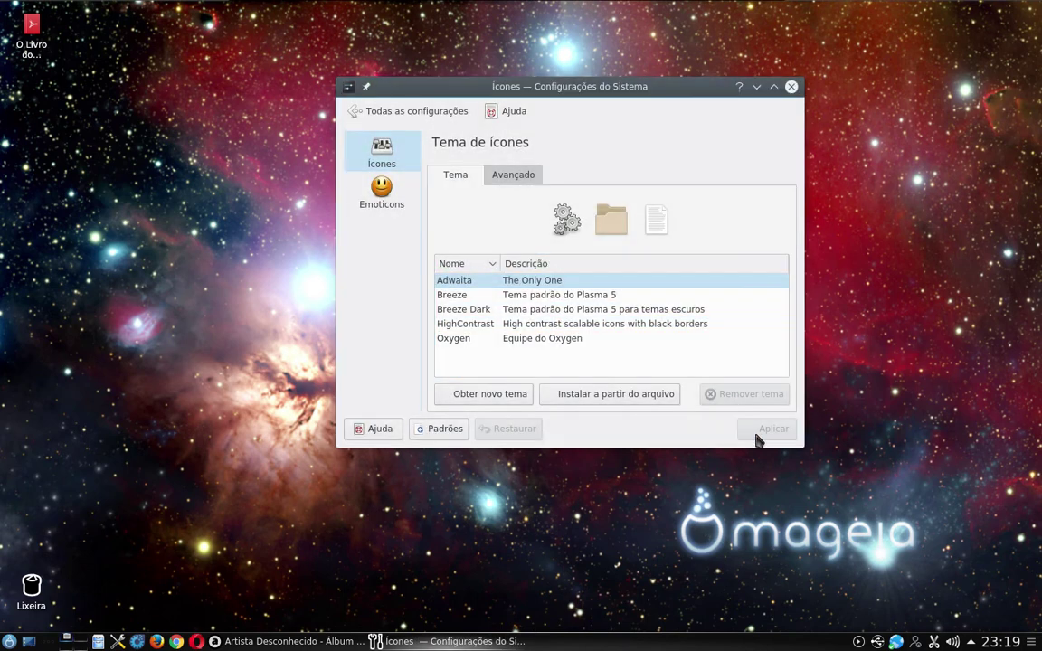
{"action": "left_click", "coordinate": [570, 297]}
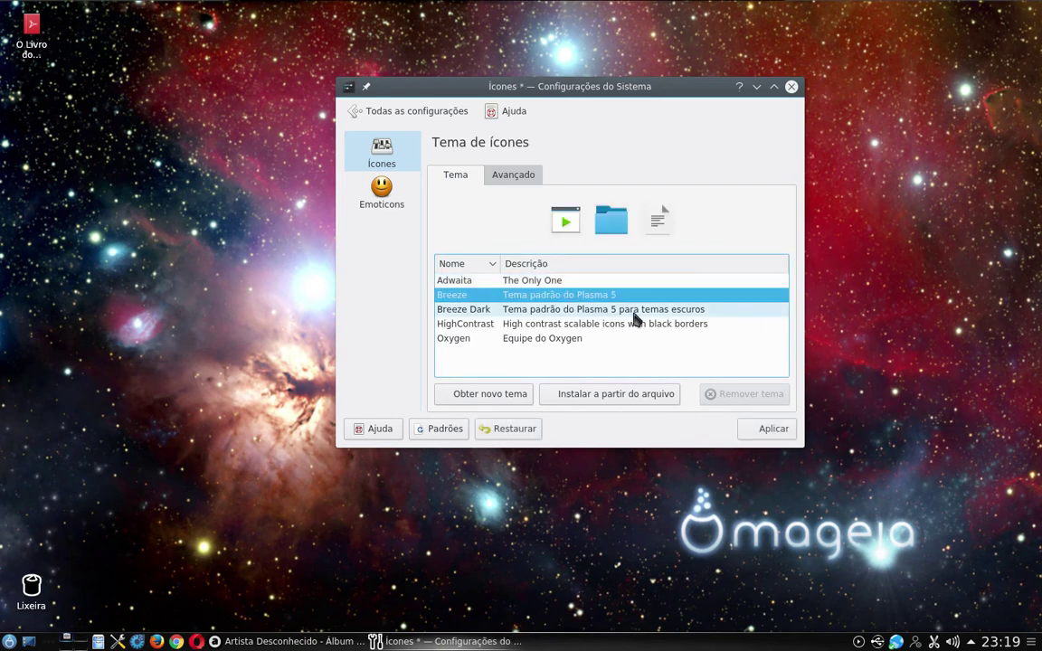
{"action": "left_click", "coordinate": [779, 433]}
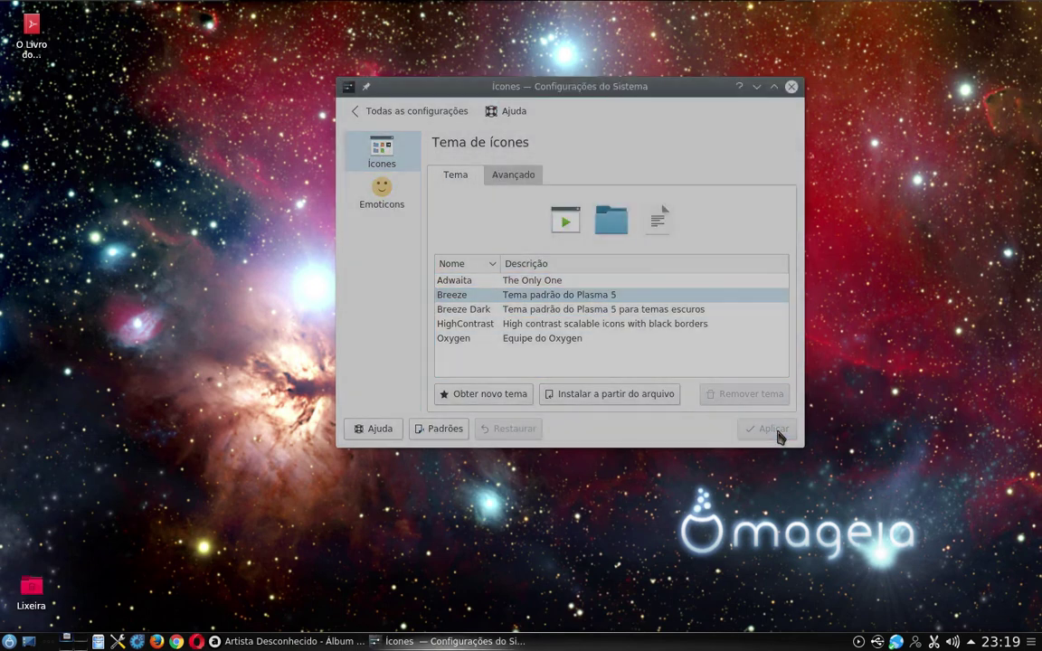
Look at the advanced icon settings and the Emoticons page, and return to the settings overview
{"action": "left_click", "coordinate": [507, 176]}
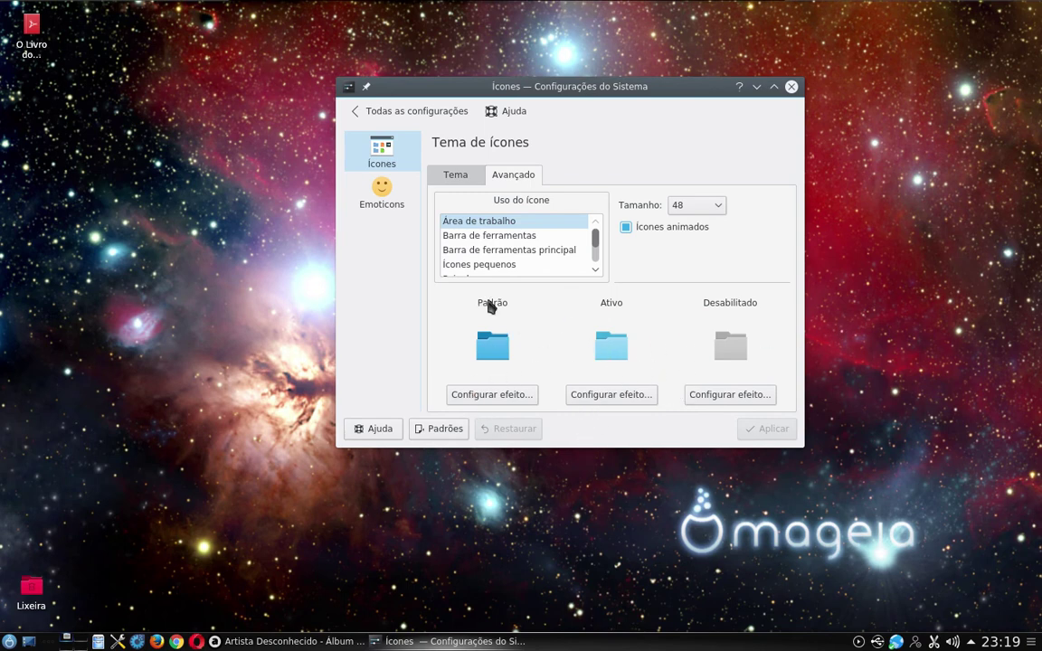
{"action": "left_click", "coordinate": [381, 192]}
{"action": "left_click", "coordinate": [409, 110]}
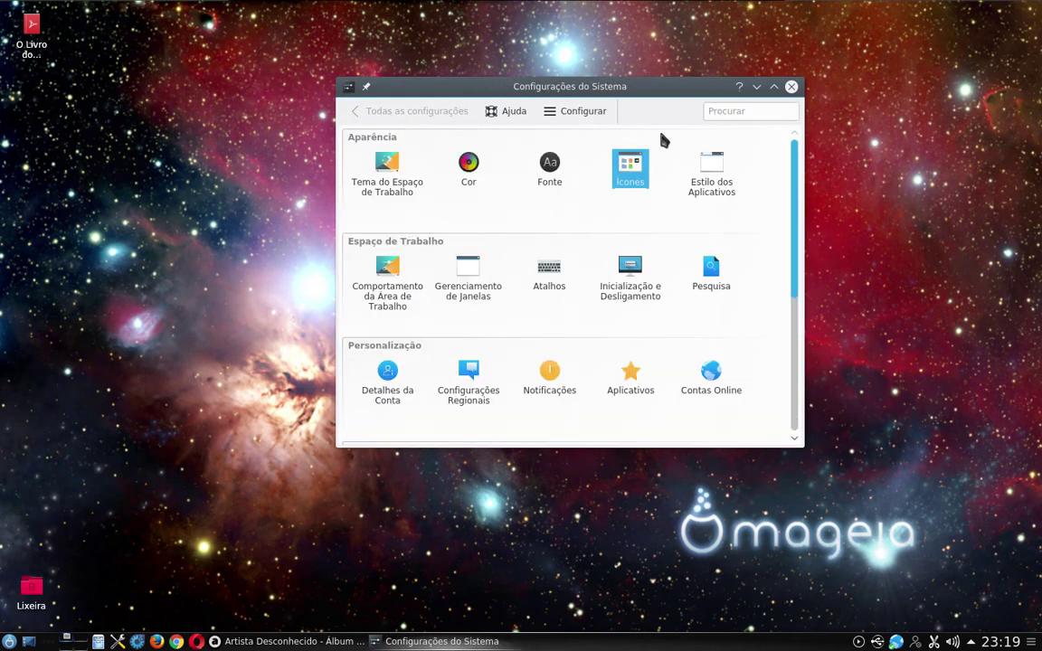
In the Cor settings, apply the Breeze Dark colour scheme and switch back to Breeze
{"action": "left_click", "coordinate": [470, 168]}
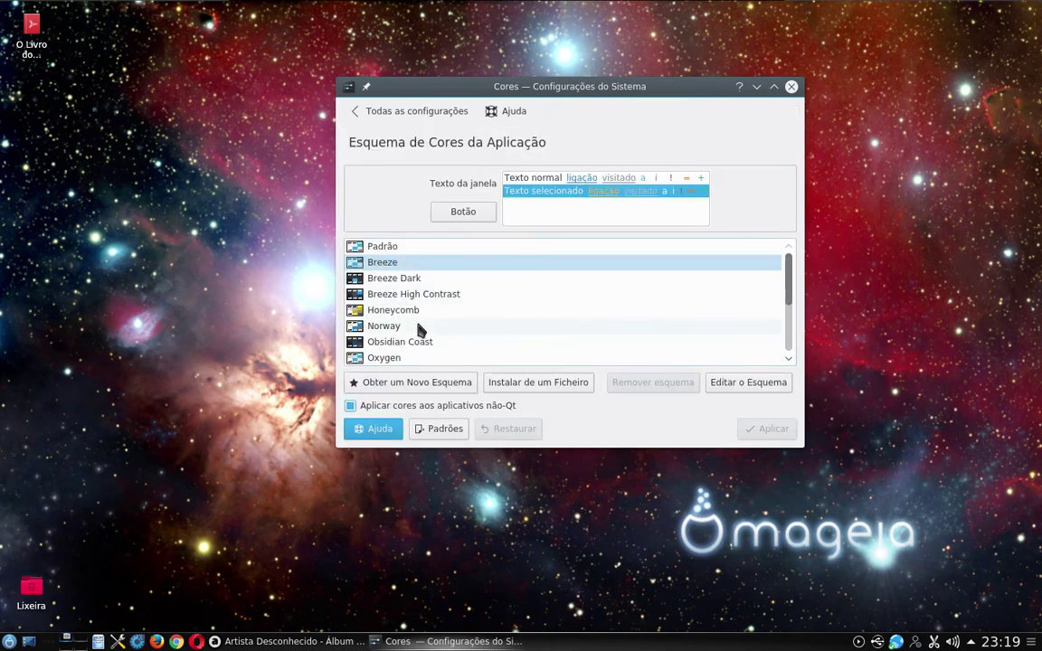
{"action": "left_click", "coordinate": [397, 281]}
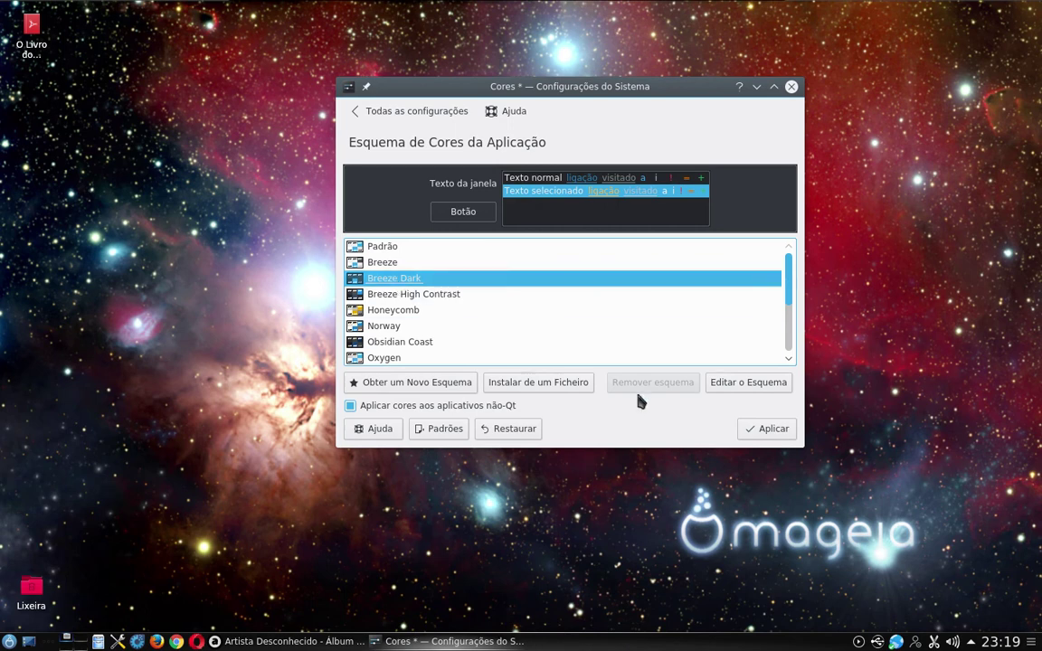
{"action": "left_click", "coordinate": [774, 431]}
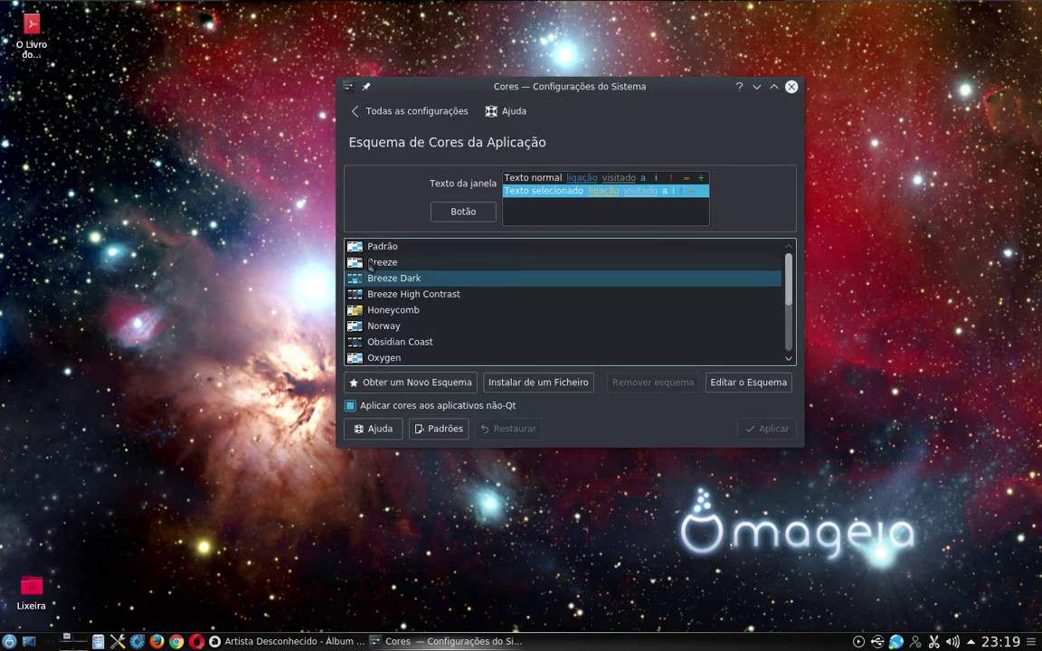
{"action": "left_click", "coordinate": [381, 265]}
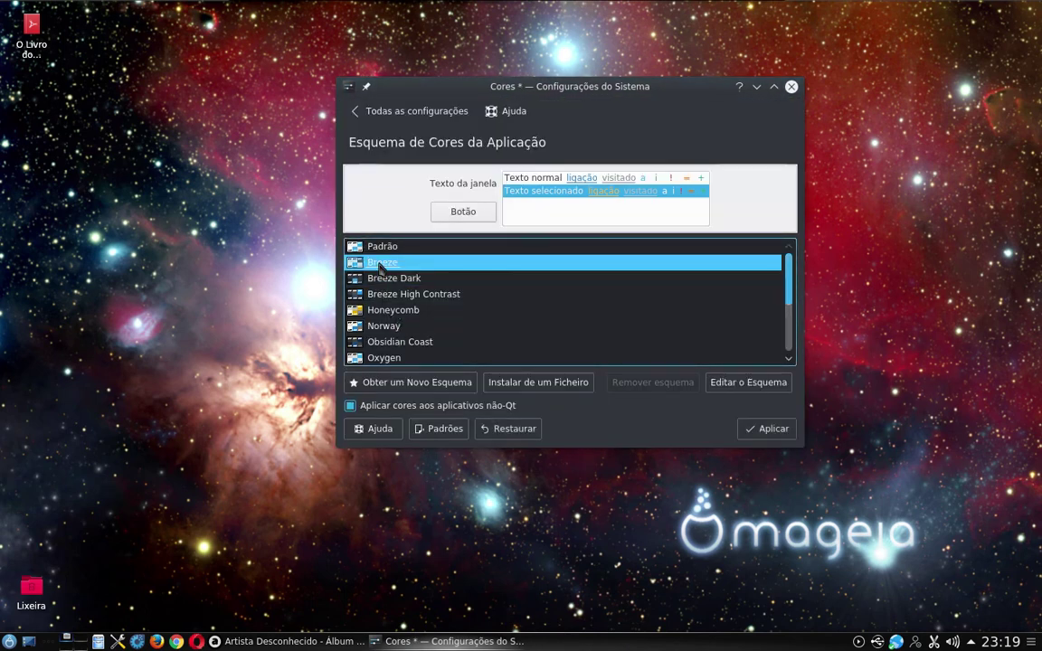
{"action": "left_click", "coordinate": [771, 426]}
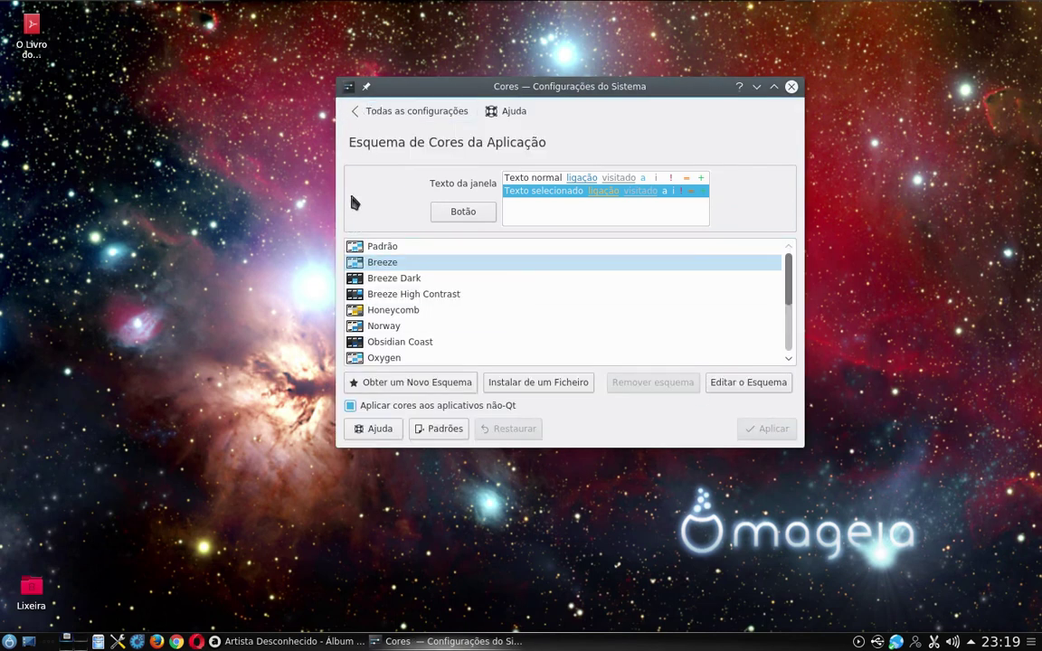
Apply the Padrão colour scheme and replace it with the Breeze scheme
{"action": "left_click", "coordinate": [371, 246]}
{"action": "left_click", "coordinate": [783, 431]}
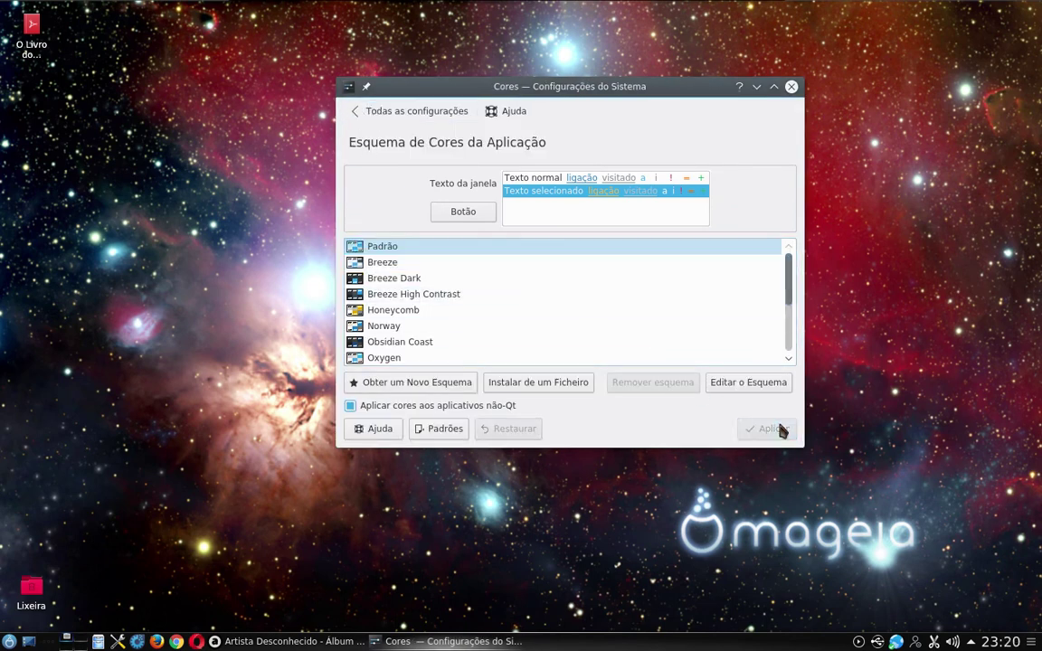
{"action": "left_click", "coordinate": [391, 263]}
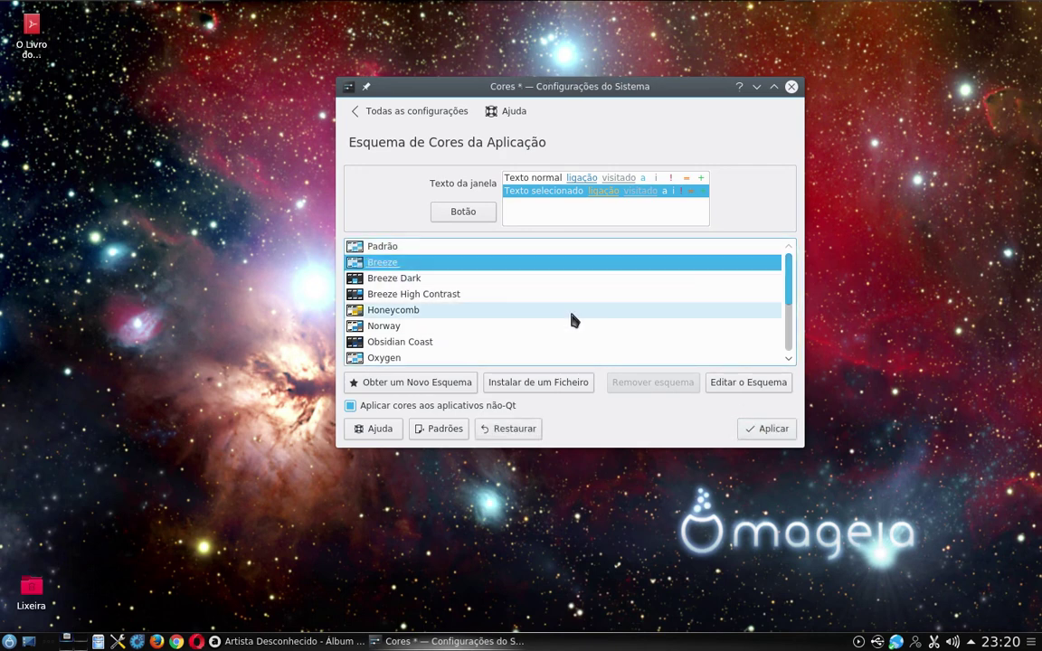
{"action": "left_click", "coordinate": [374, 278]}
{"action": "left_click", "coordinate": [379, 265]}
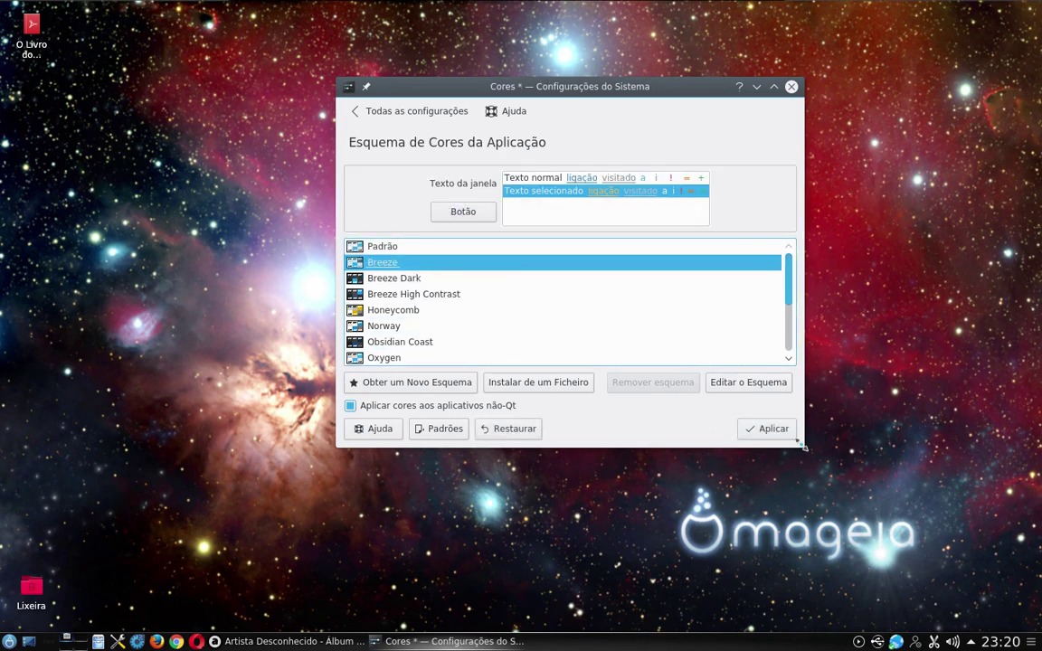
{"action": "left_click", "coordinate": [769, 429]}
Apply the Wonton Soup colour scheme and replace it with Zion (Reversed)
{"action": "scroll", "coordinate": [597, 352], "scroll_direction": "down", "scroll_amount": 3}
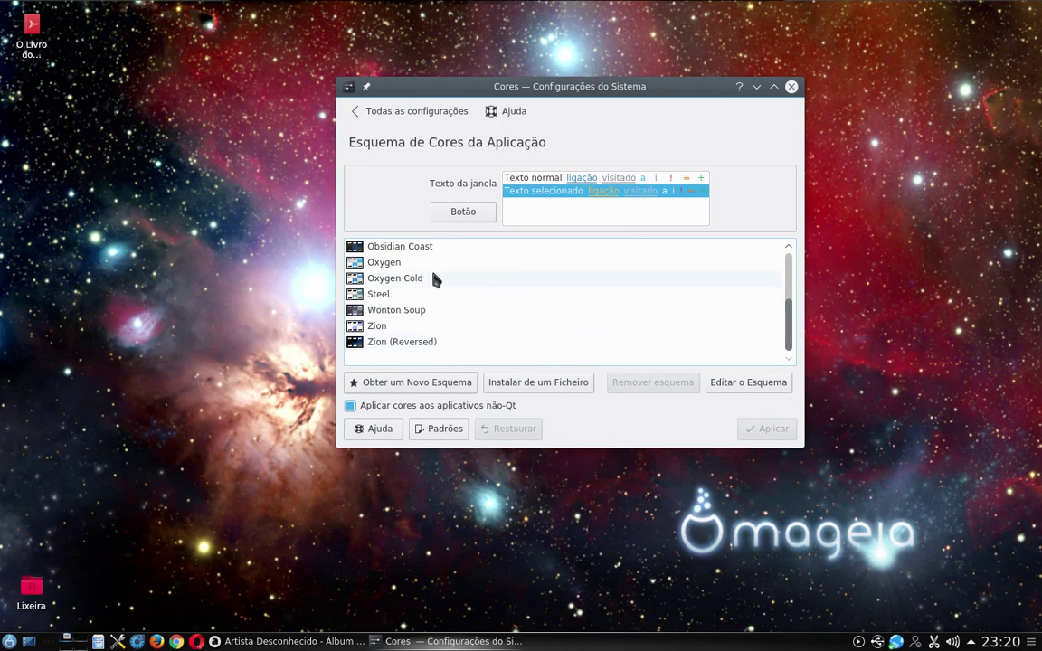
{"action": "left_click", "coordinate": [401, 310]}
{"action": "left_click", "coordinate": [764, 429]}
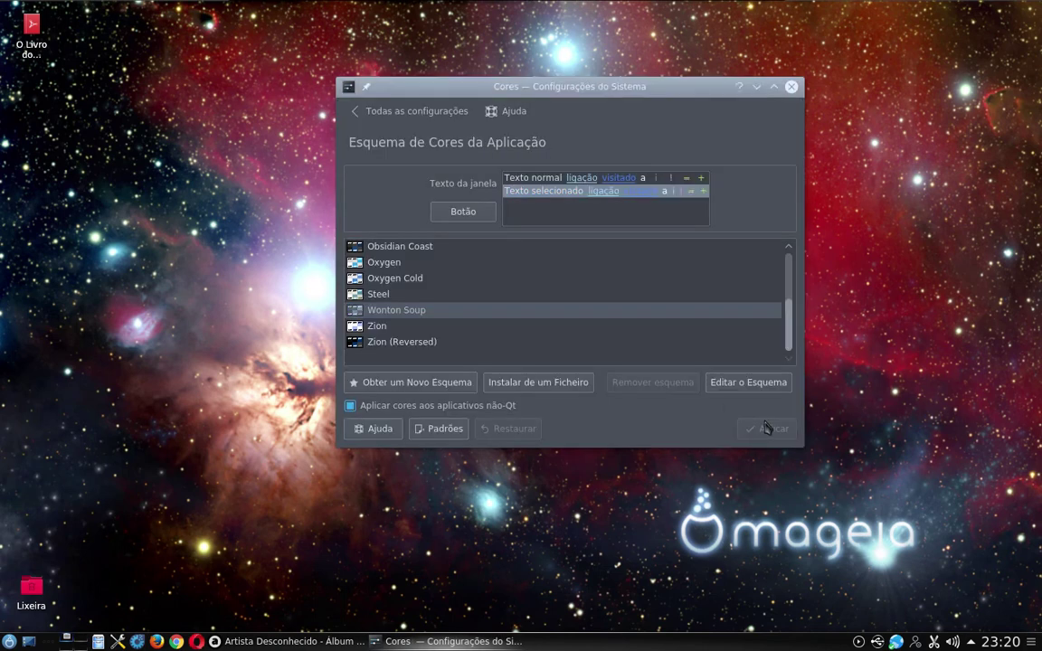
{"action": "left_click", "coordinate": [387, 329]}
{"action": "left_click", "coordinate": [389, 342]}
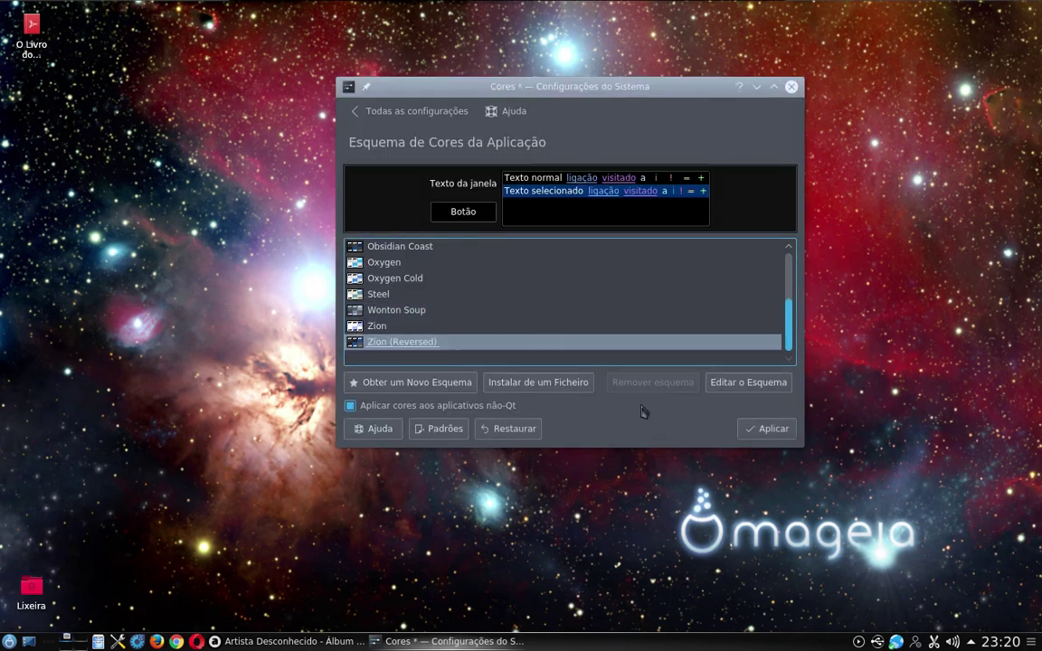
{"action": "left_click", "coordinate": [769, 429]}
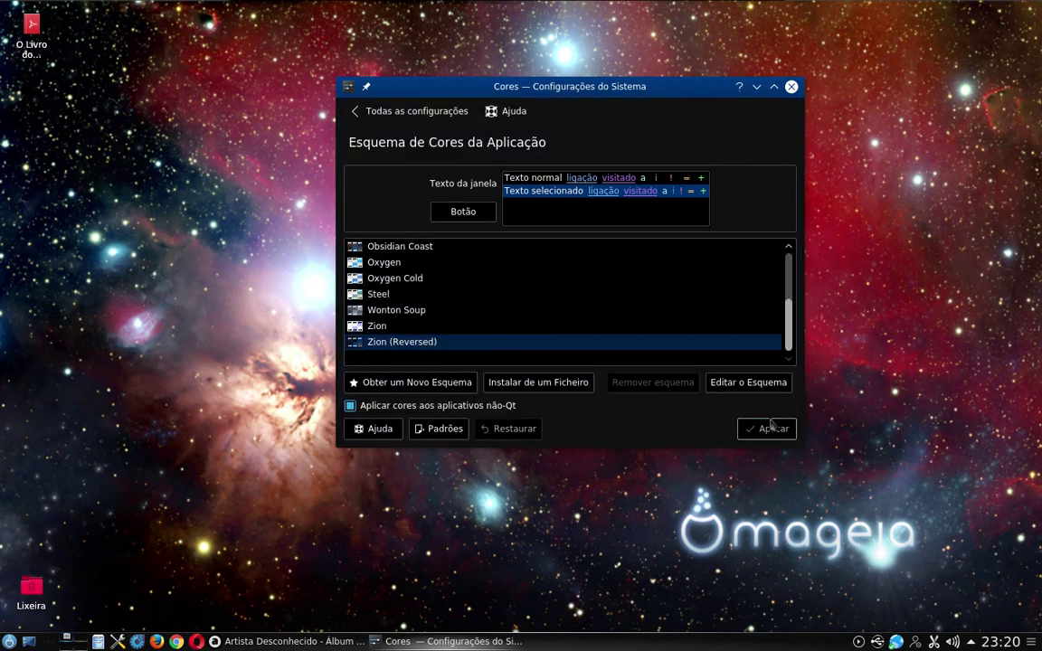
Try out the Zion colour scheme, reapply Breeze, and return to the settings overview
{"action": "left_click", "coordinate": [387, 325]}
{"action": "left_click", "coordinate": [765, 429]}
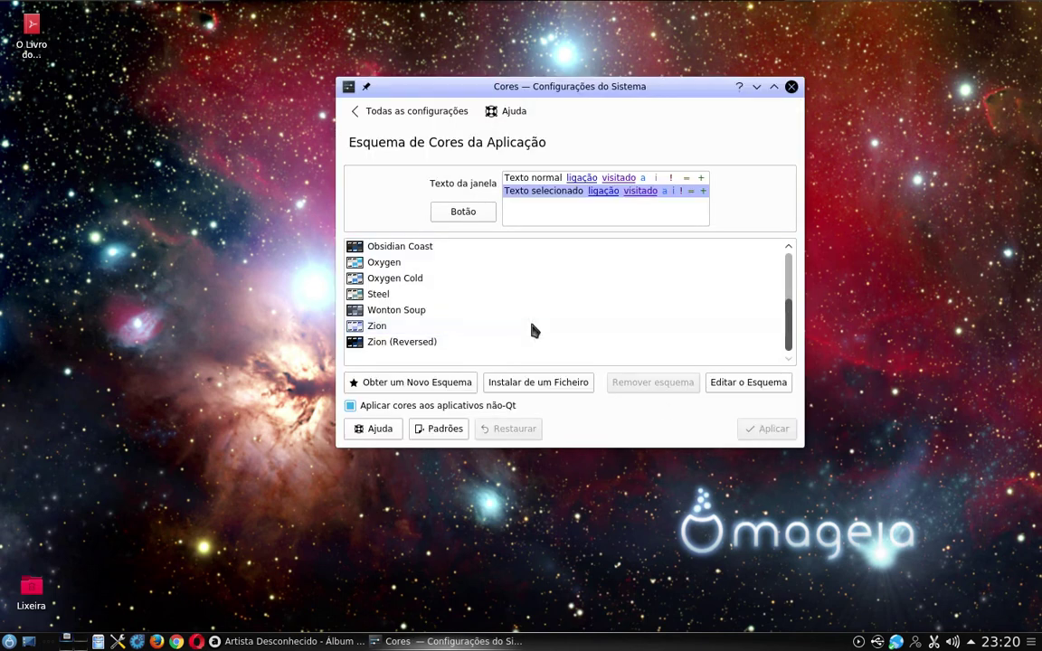
{"action": "scroll", "coordinate": [446, 312], "scroll_direction": "up", "scroll_amount": 3}
{"action": "left_click", "coordinate": [398, 262]}
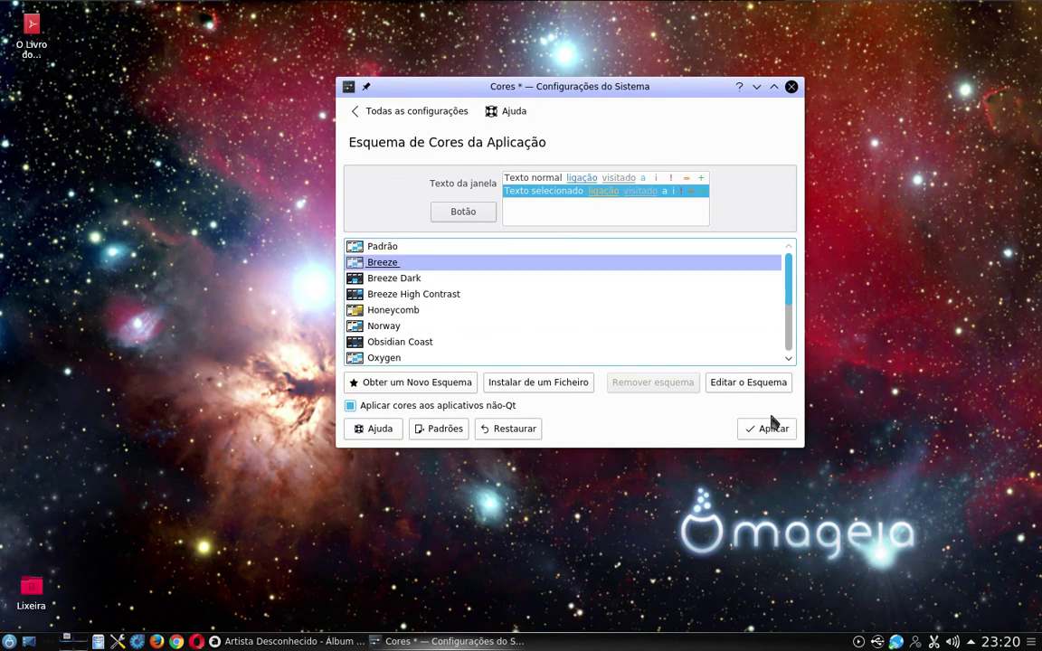
{"action": "left_click", "coordinate": [771, 425]}
{"action": "left_click", "coordinate": [395, 115]}
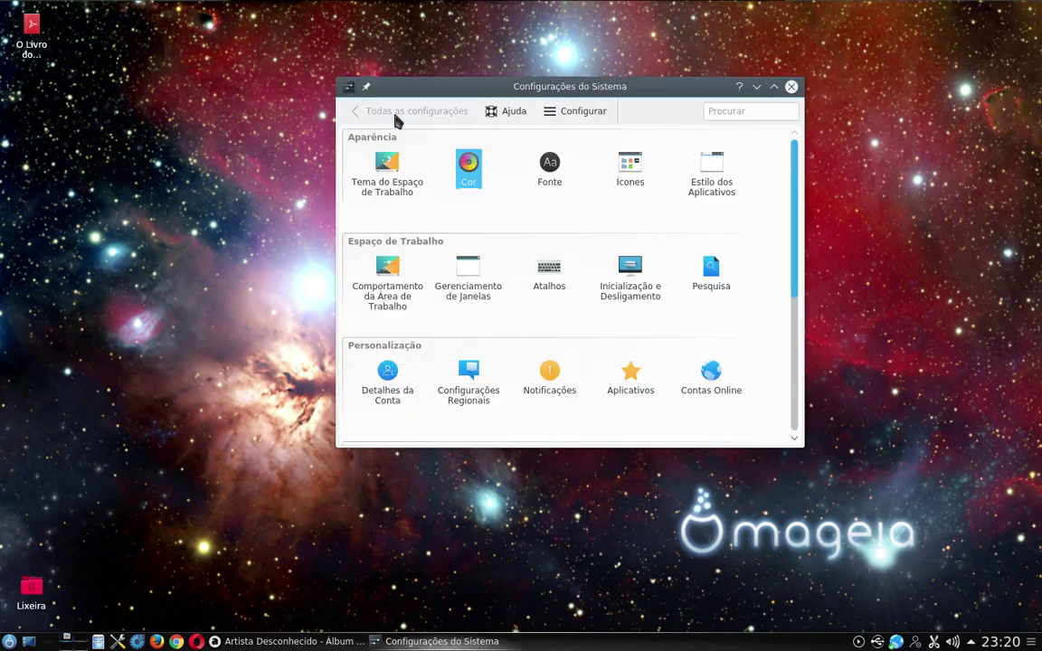
In Tema do Espaço de Trabalho, apply the Breeze look, view the application menu with it, and apply the Breeze Dark look
{"action": "left_click", "coordinate": [391, 168]}
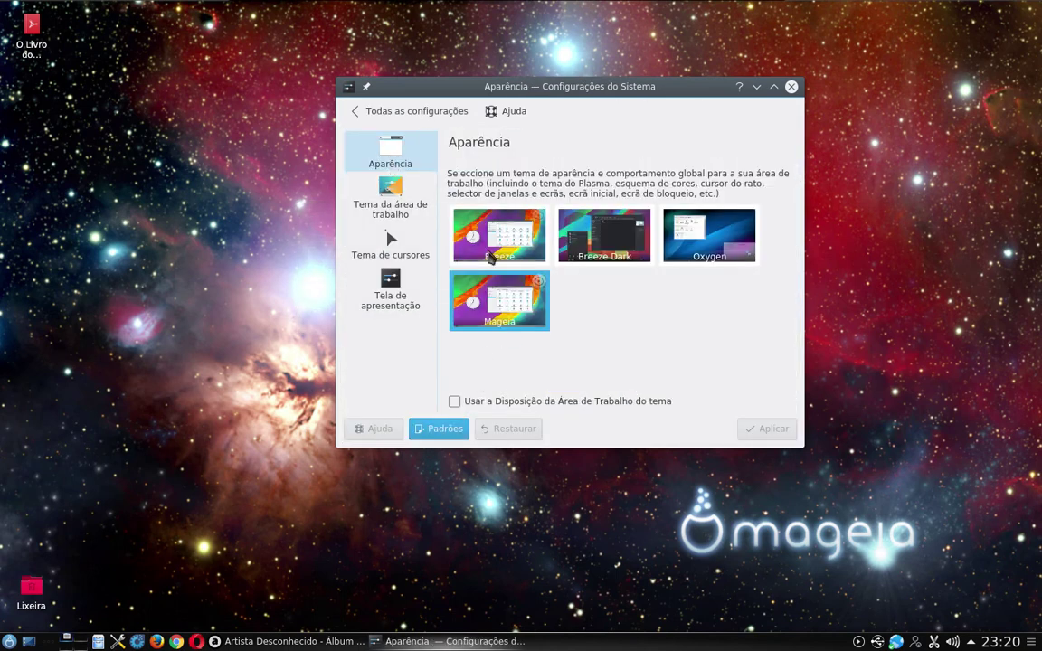
{"action": "left_click", "coordinate": [497, 235]}
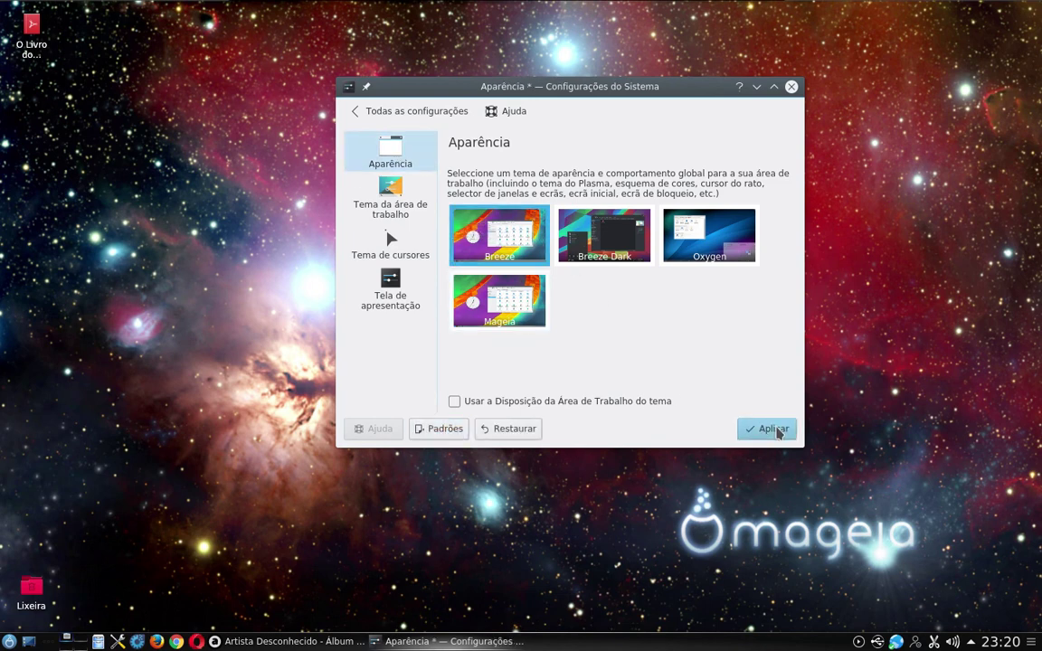
{"action": "left_click", "coordinate": [777, 430]}
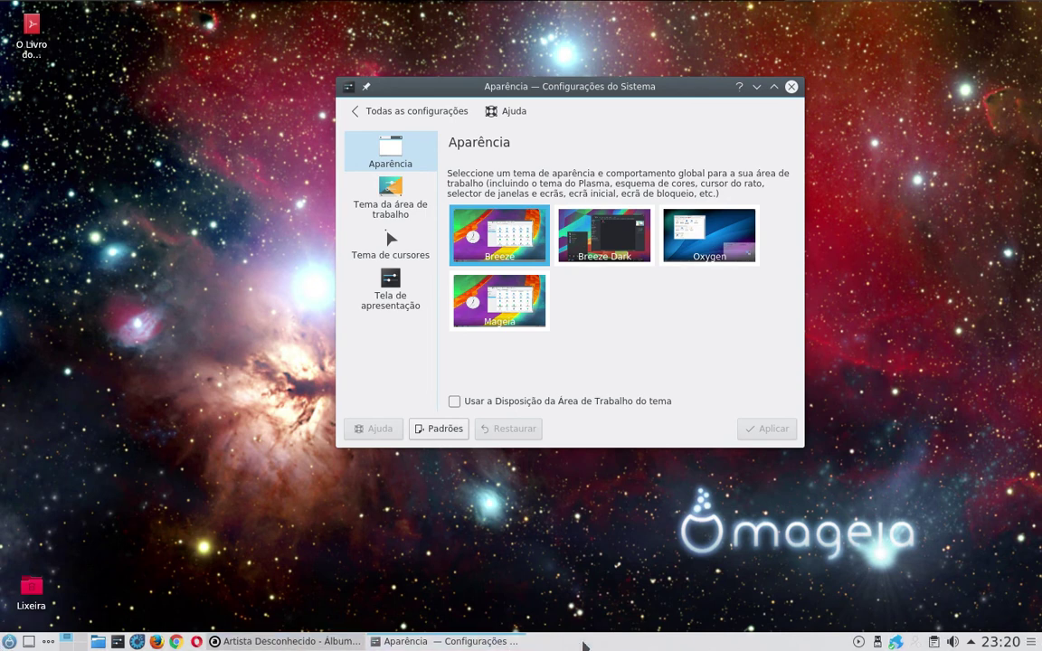
{"action": "left_click", "coordinate": [9, 642]}
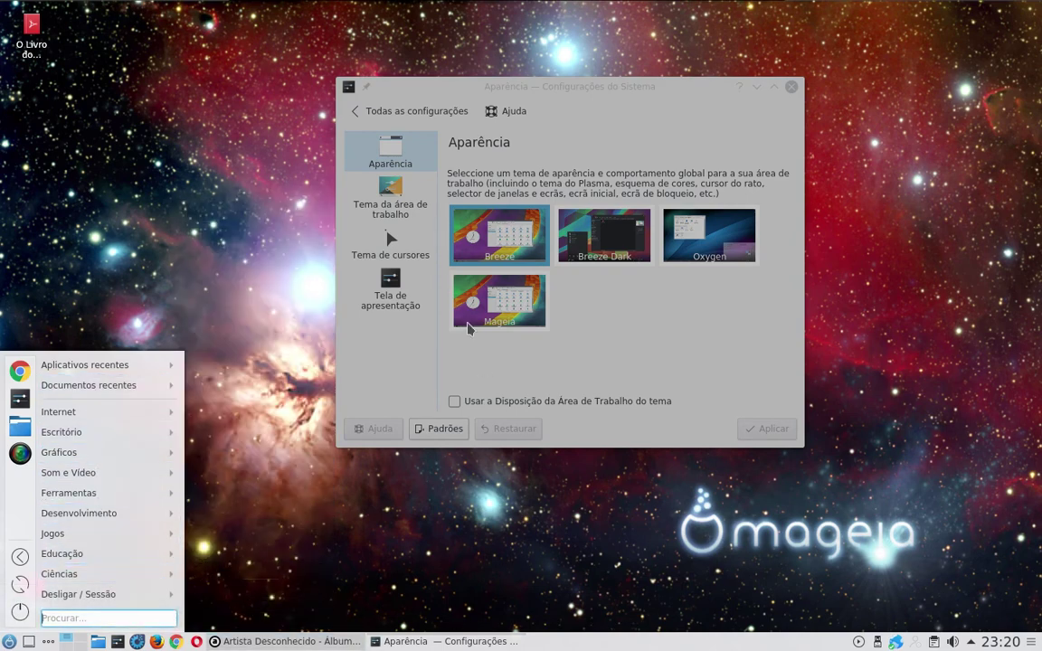
{"action": "left_click", "coordinate": [611, 246]}
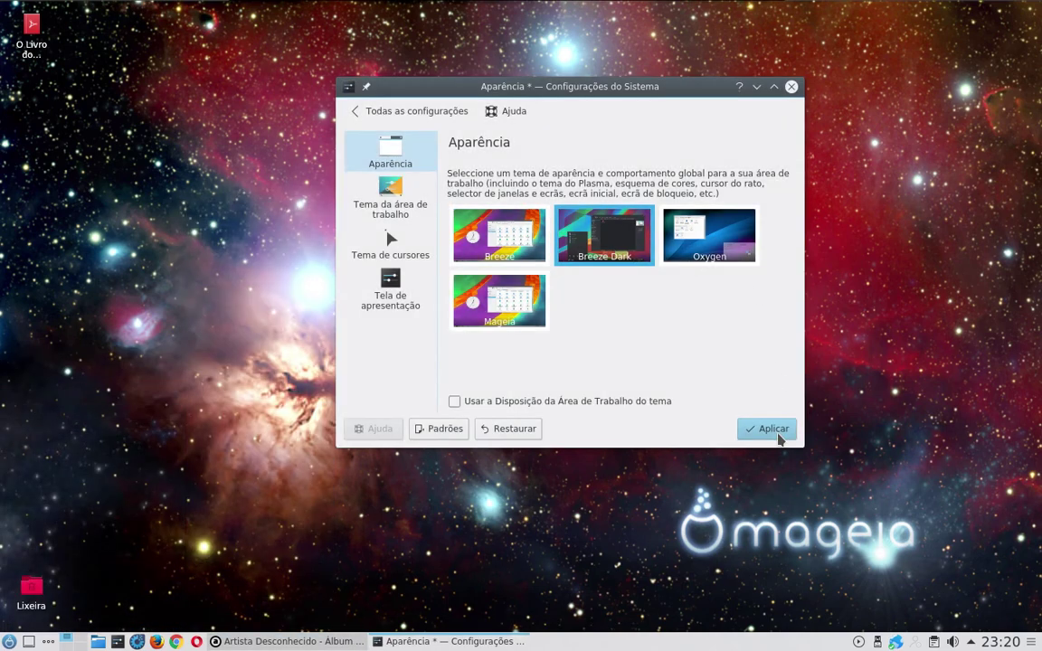
{"action": "left_click", "coordinate": [777, 434]}
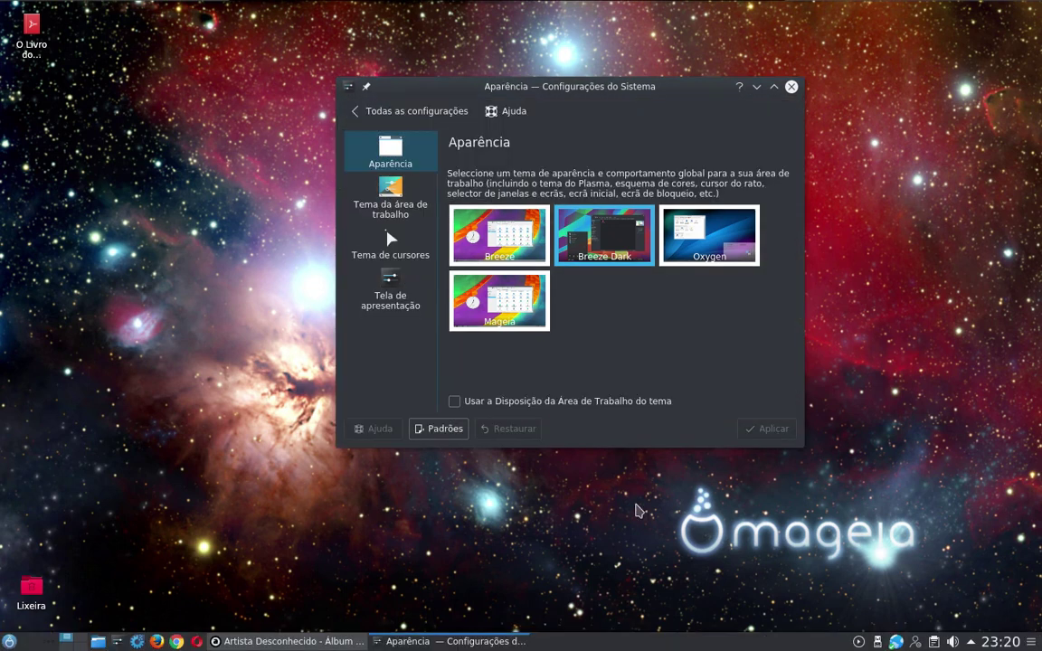
Apply the Oxygen global look and replace it with the Mageia look
{"action": "left_click", "coordinate": [710, 237]}
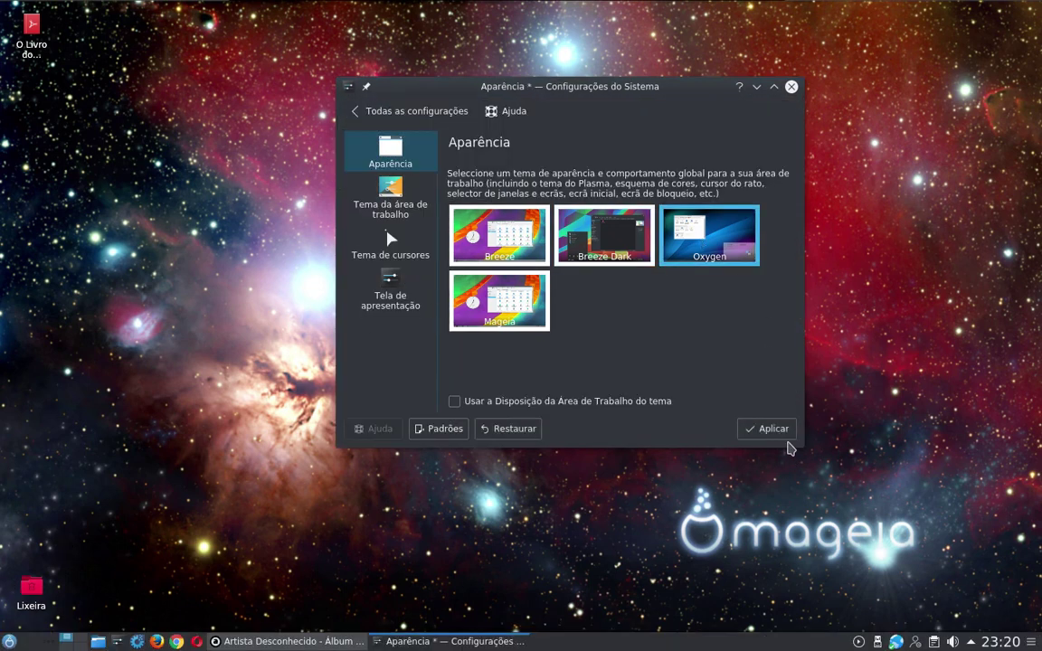
{"action": "left_click", "coordinate": [784, 432]}
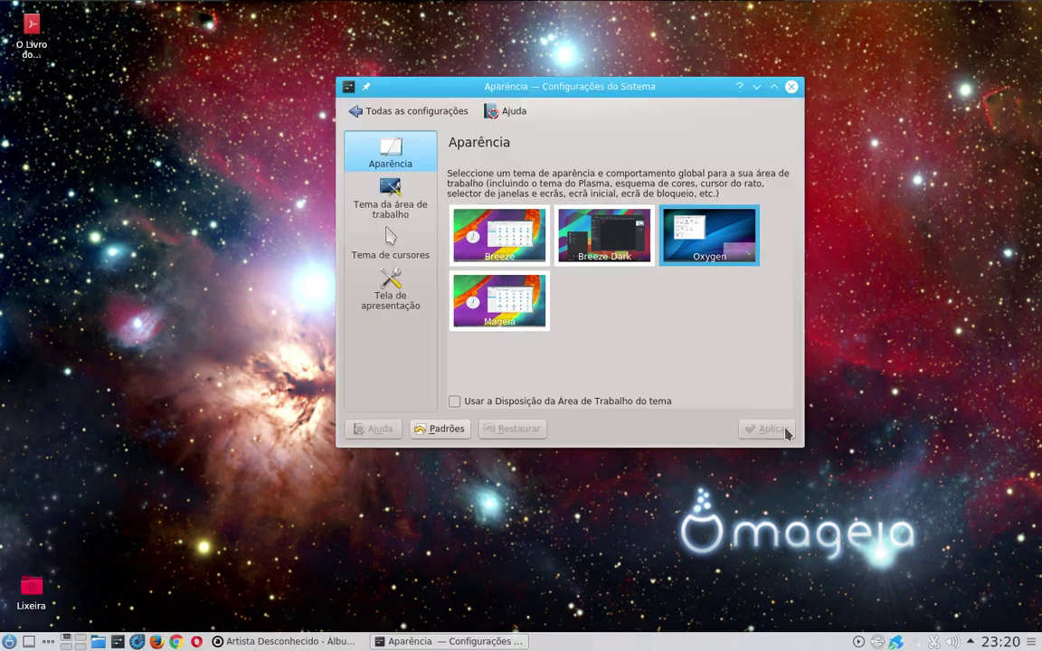
{"action": "left_click", "coordinate": [512, 309]}
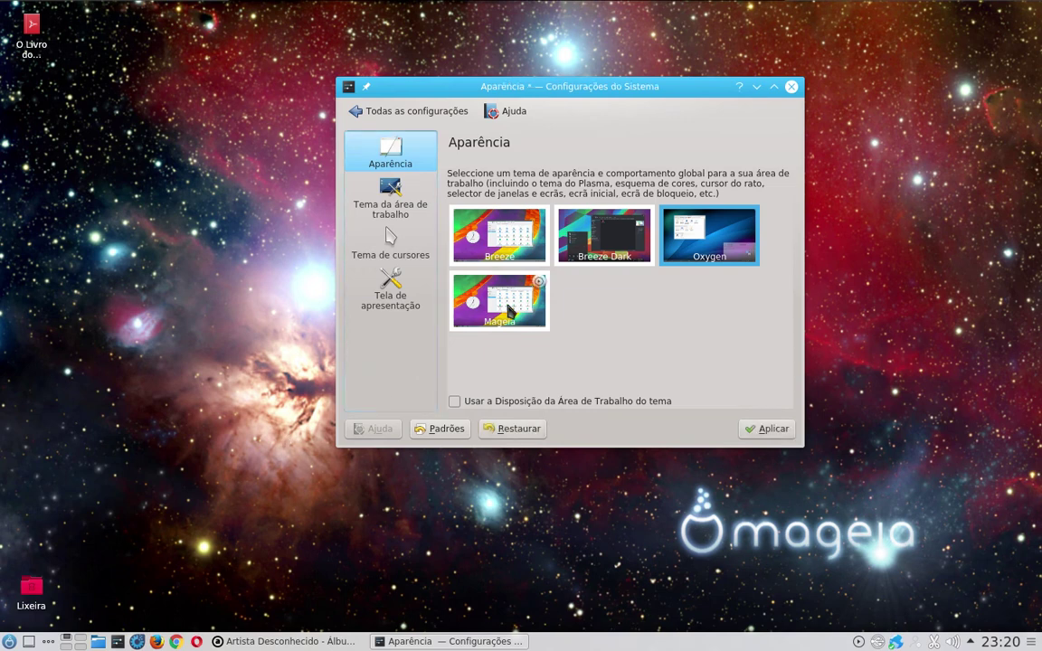
{"action": "left_click", "coordinate": [770, 433]}
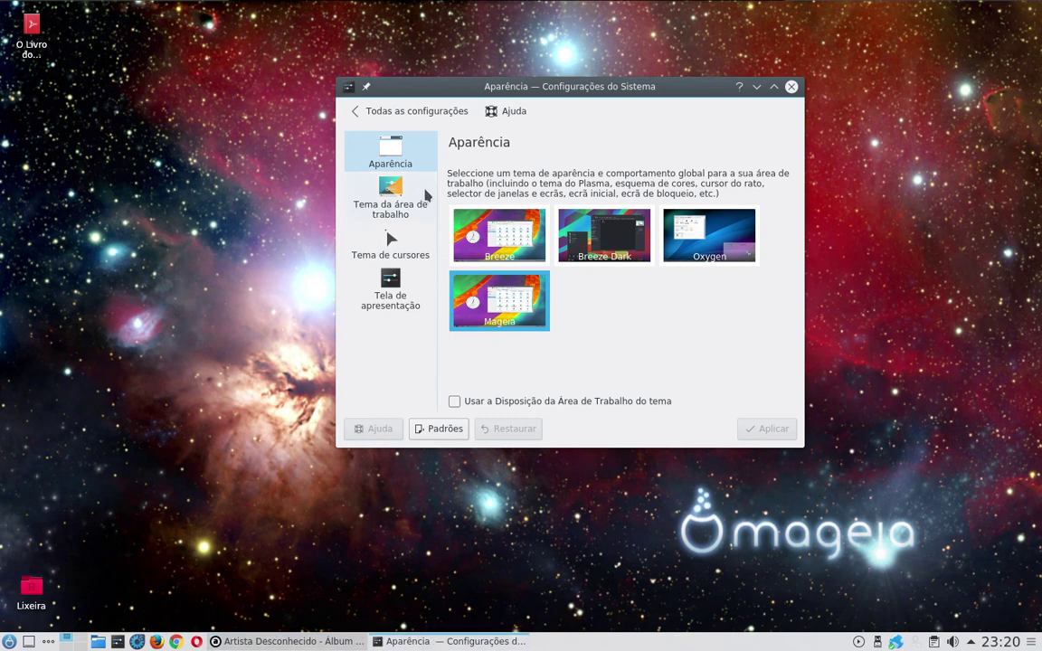
On the Tema da área de trabalho page, try out the Air and Breeze Dark desktop themes and apply Oxygen
{"action": "left_click", "coordinate": [404, 197]}
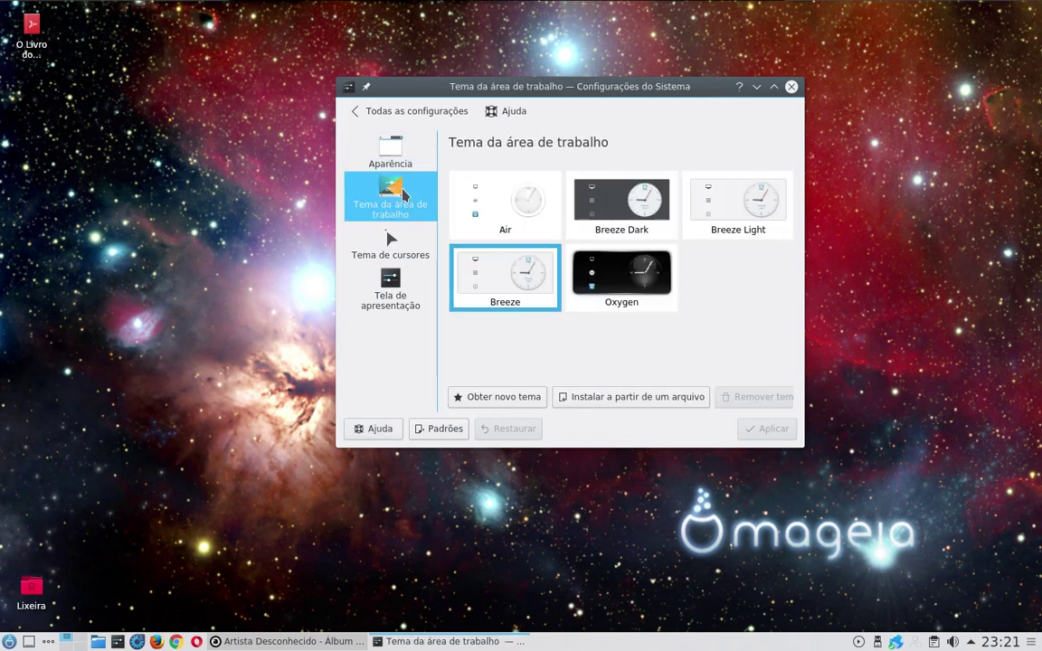
{"action": "left_click", "coordinate": [530, 204]}
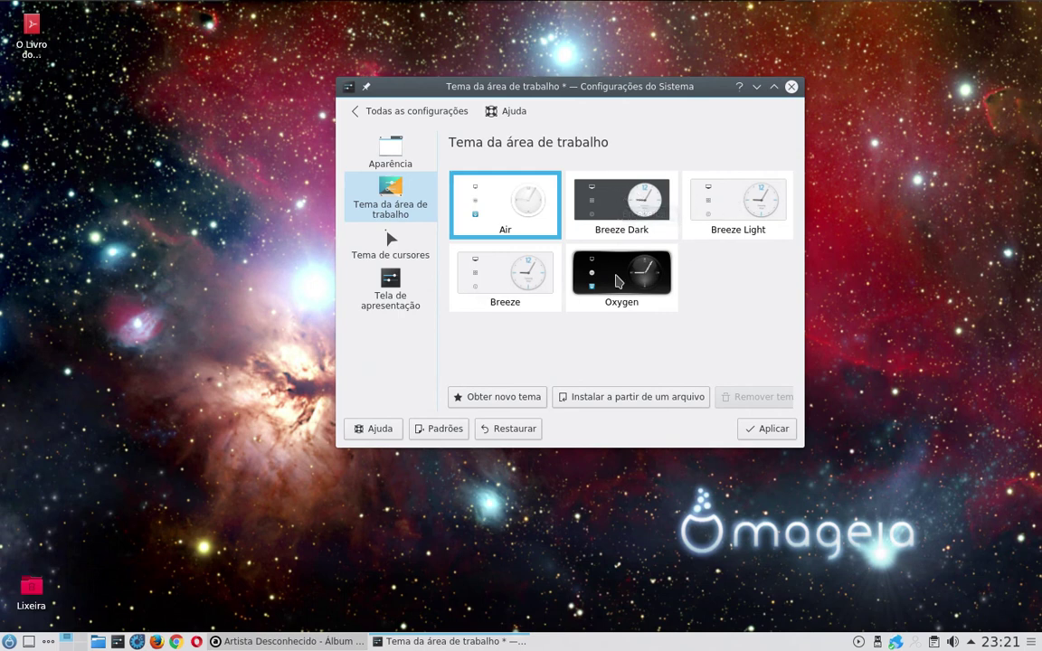
{"action": "left_click", "coordinate": [624, 204]}
{"action": "left_click", "coordinate": [763, 428]}
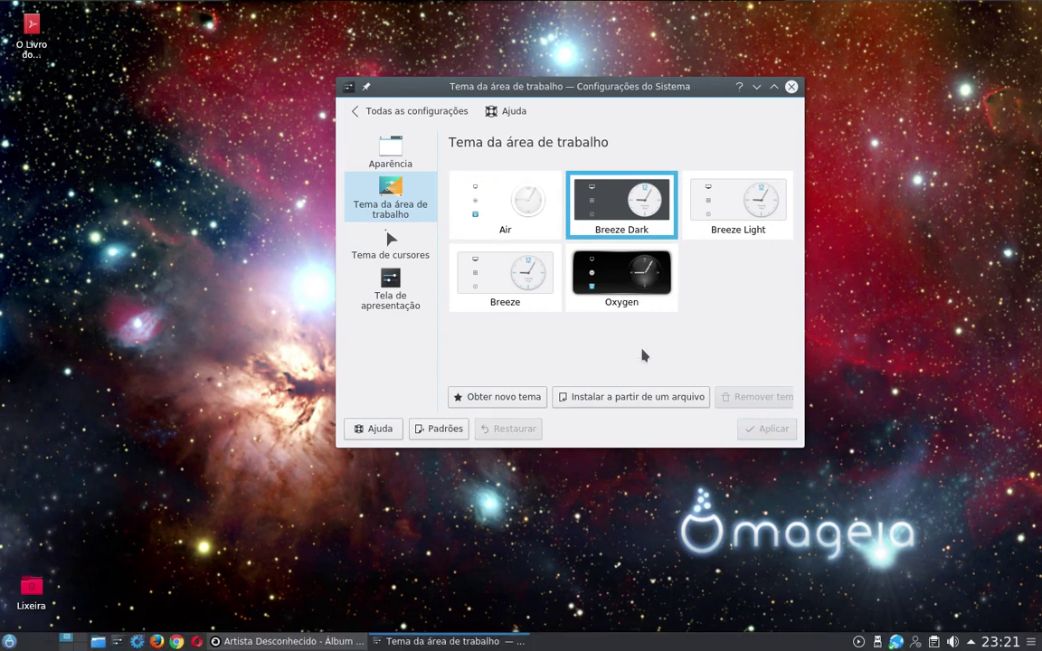
{"action": "left_click", "coordinate": [626, 273]}
{"action": "left_click", "coordinate": [771, 430]}
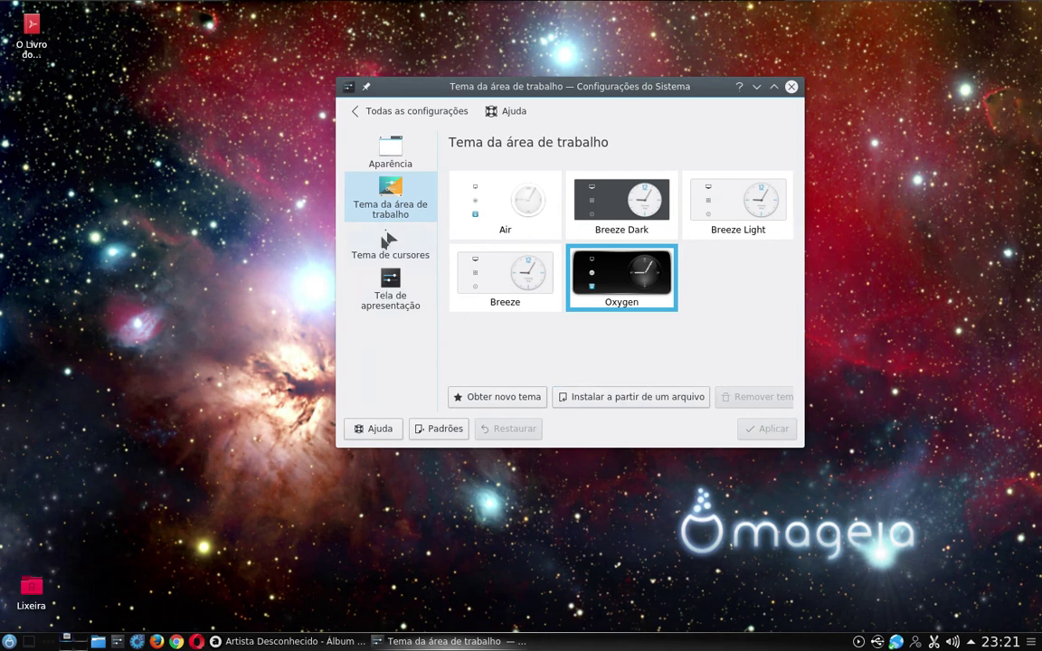
Browse the mouse cursor themes and apply the Oxygen Yellow cursor theme
{"action": "left_click", "coordinate": [387, 239]}
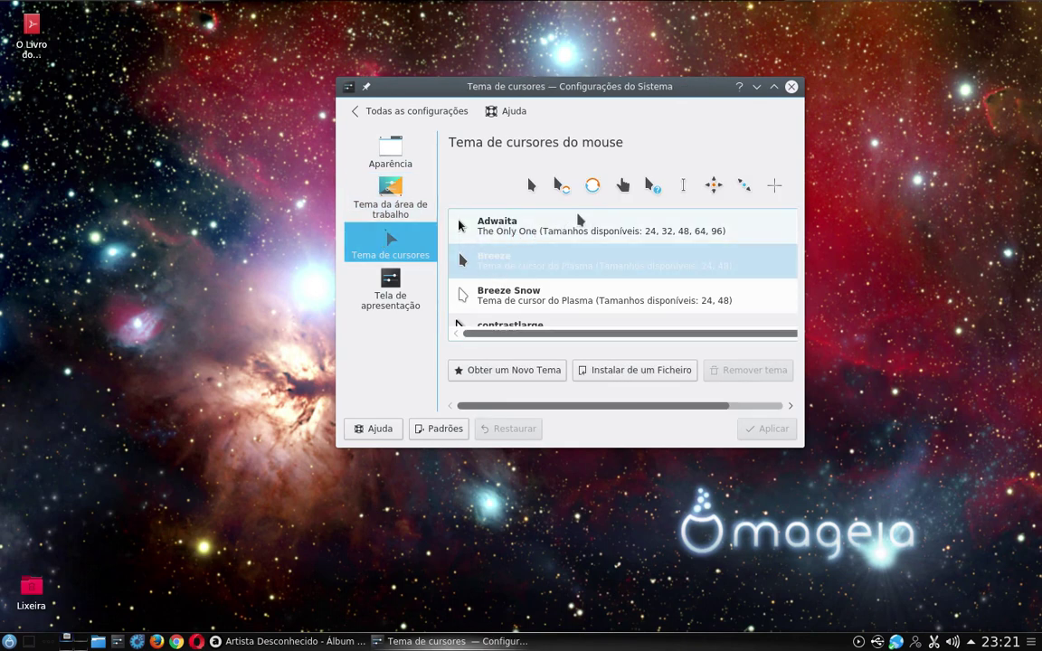
{"action": "scroll", "coordinate": [543, 298], "scroll_direction": "down", "scroll_amount": 10}
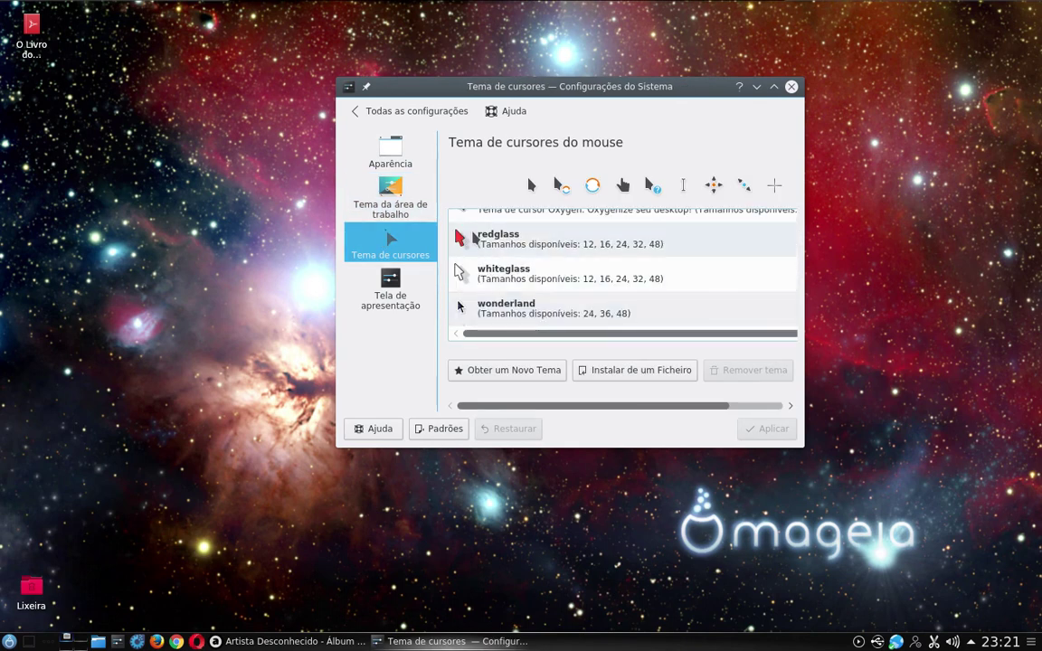
{"action": "scroll", "coordinate": [493, 269], "scroll_direction": "up", "scroll_amount": 2}
{"action": "left_click", "coordinate": [489, 273]}
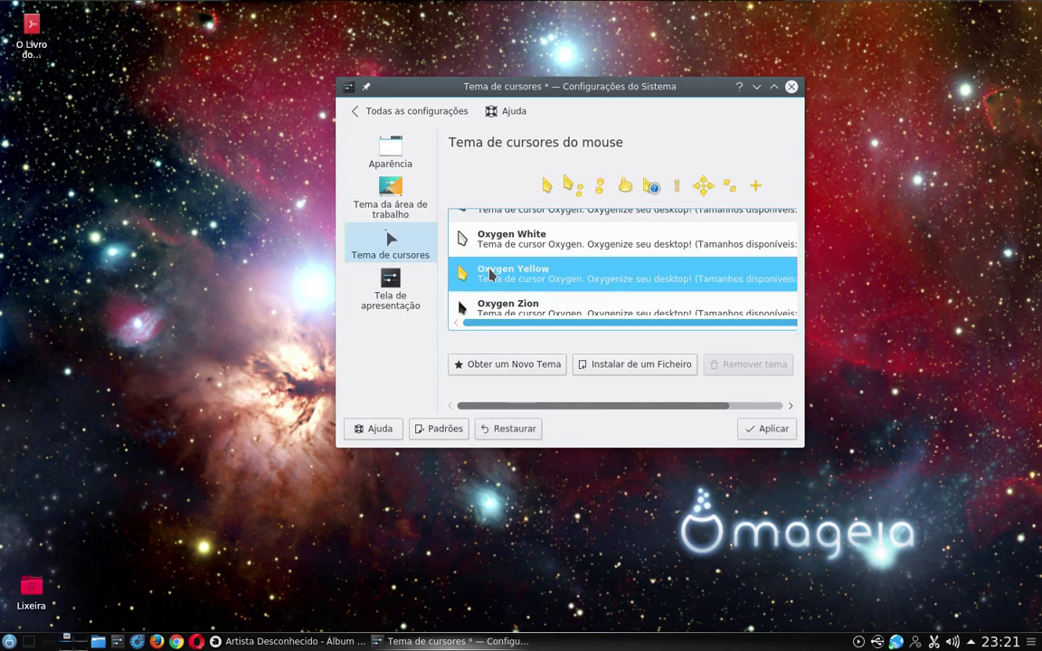
{"action": "left_click", "coordinate": [774, 429]}
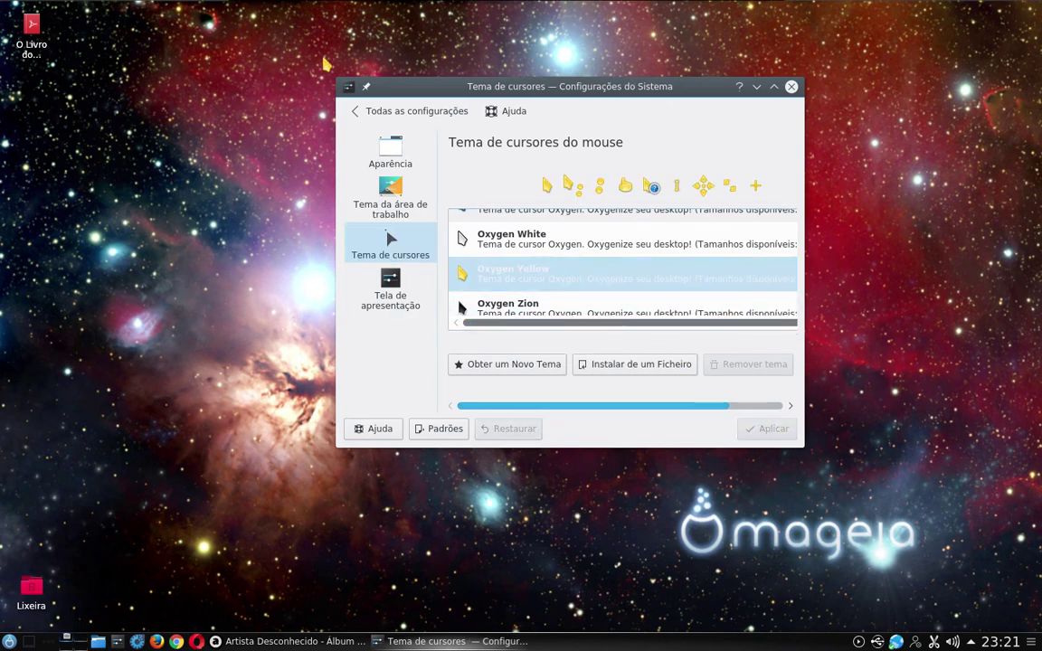
View the themes under Tela de apresentação, return to all settings and close Configurações do Sistema
{"action": "left_click", "coordinate": [382, 297]}
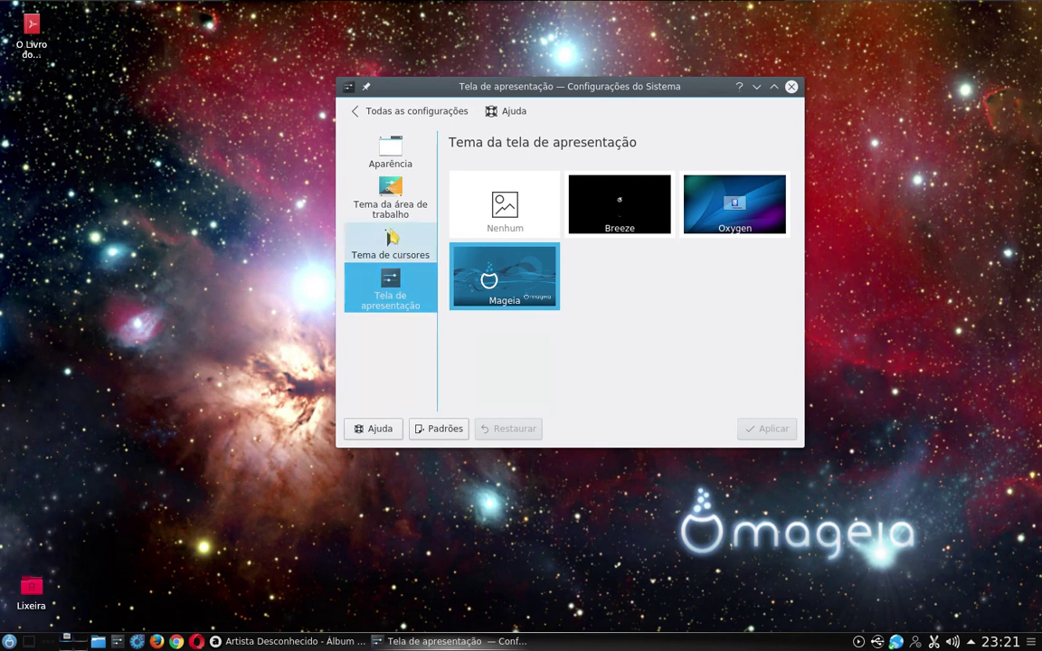
{"action": "left_click", "coordinate": [375, 110]}
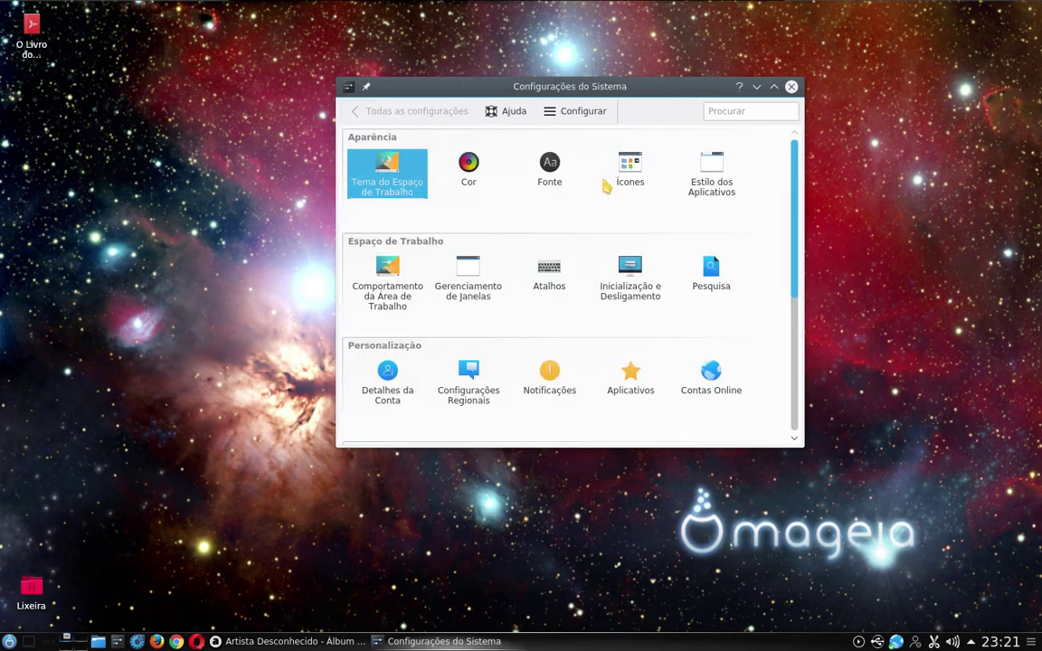
{"action": "left_click", "coordinate": [792, 87]}
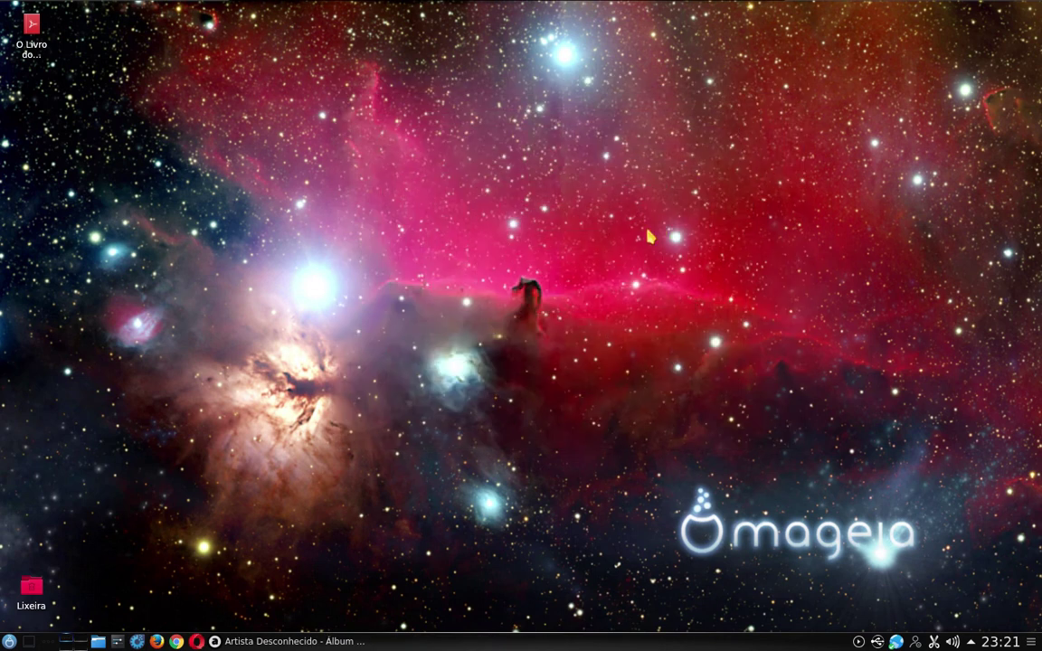
Open Centro de Controle Mageia, authenticating with the root password, and view the Habilitar Efeitos 3D page in the Hardware section
{"action": "left_click", "coordinate": [7, 640]}
{"action": "left_click", "coordinate": [8, 640]}
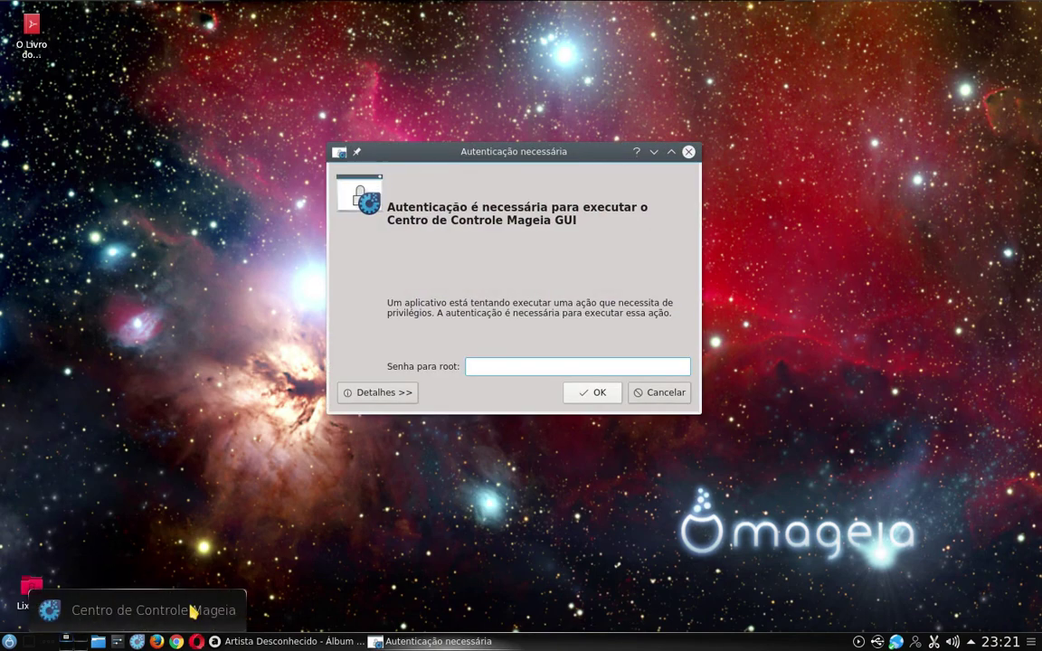
{"action": "key", "text": "Return"}
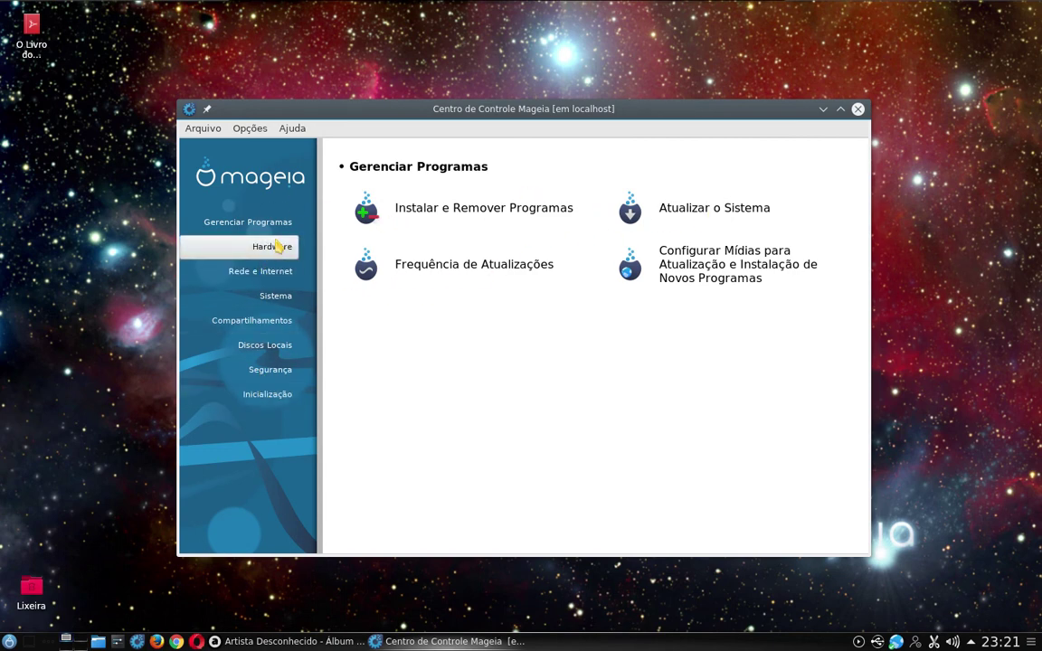
{"action": "left_click", "coordinate": [279, 249]}
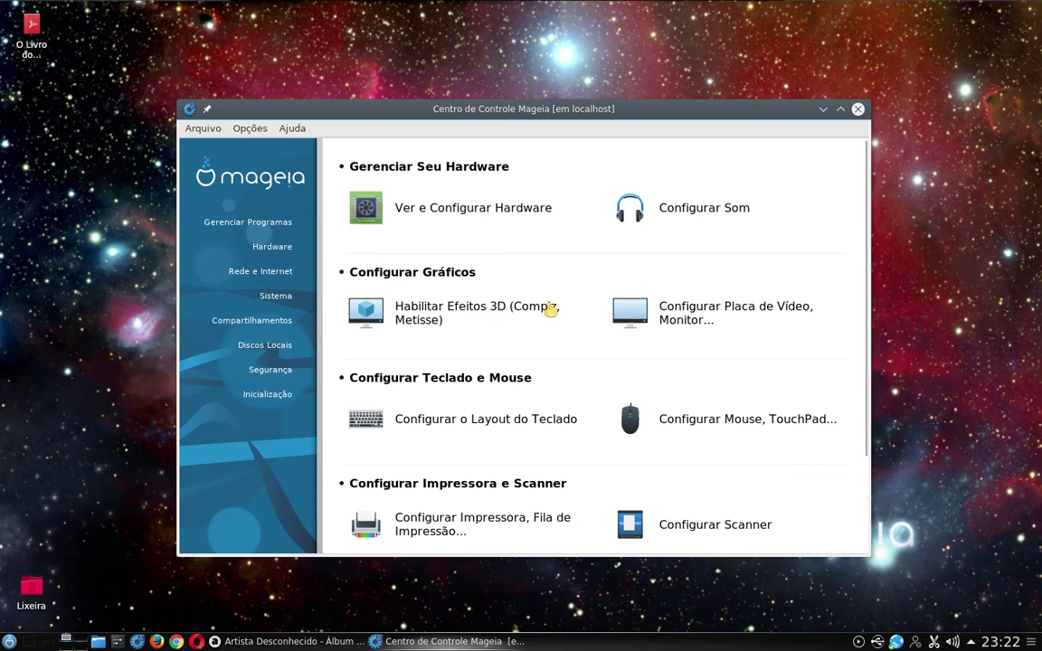
{"action": "left_click", "coordinate": [510, 311]}
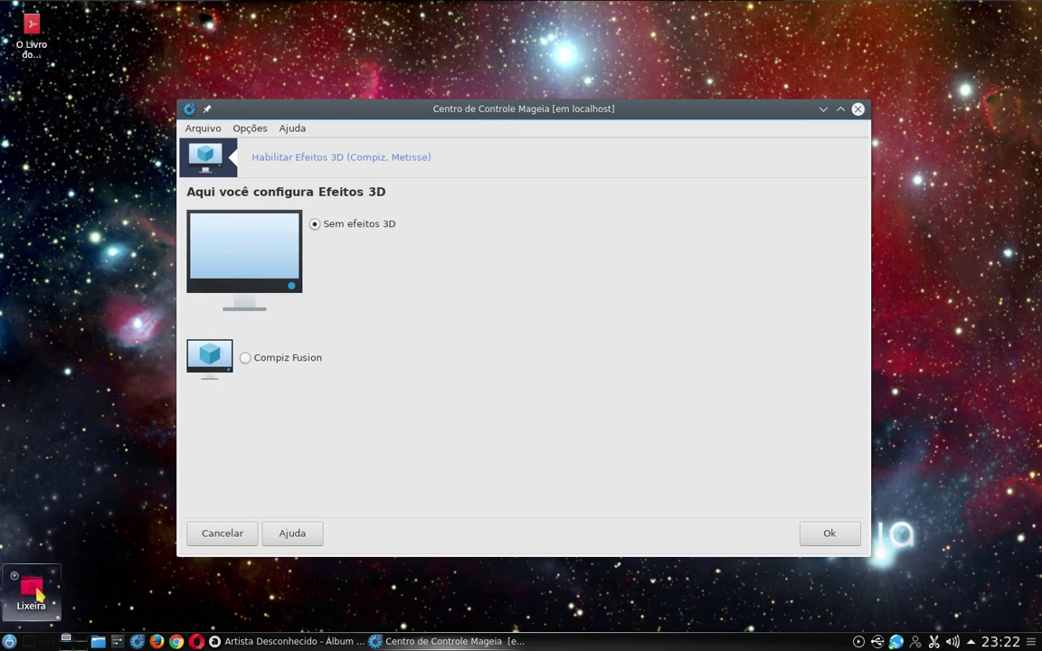
Launch Gerenciador de configurações do CompizConfig, look through its plugins, and close both it and Centro de Controle Mageia
{"action": "left_click", "coordinate": [9, 642]}
{"action": "mouse_move", "coordinate": [95, 520]}
{"action": "mouse_move", "coordinate": [98, 495]}
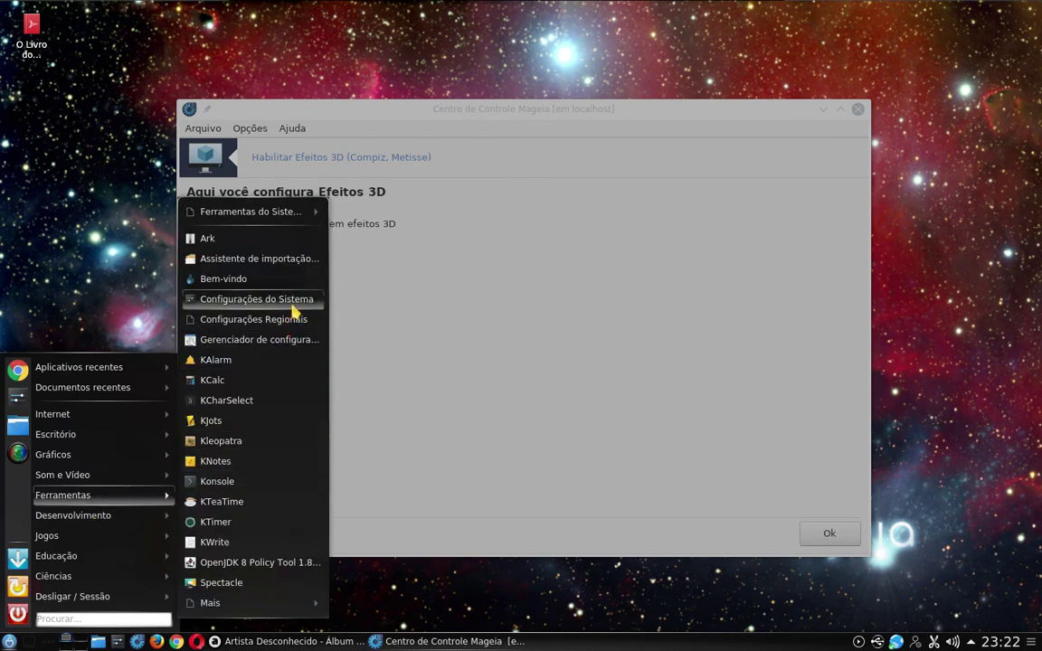
{"action": "left_click", "coordinate": [297, 342]}
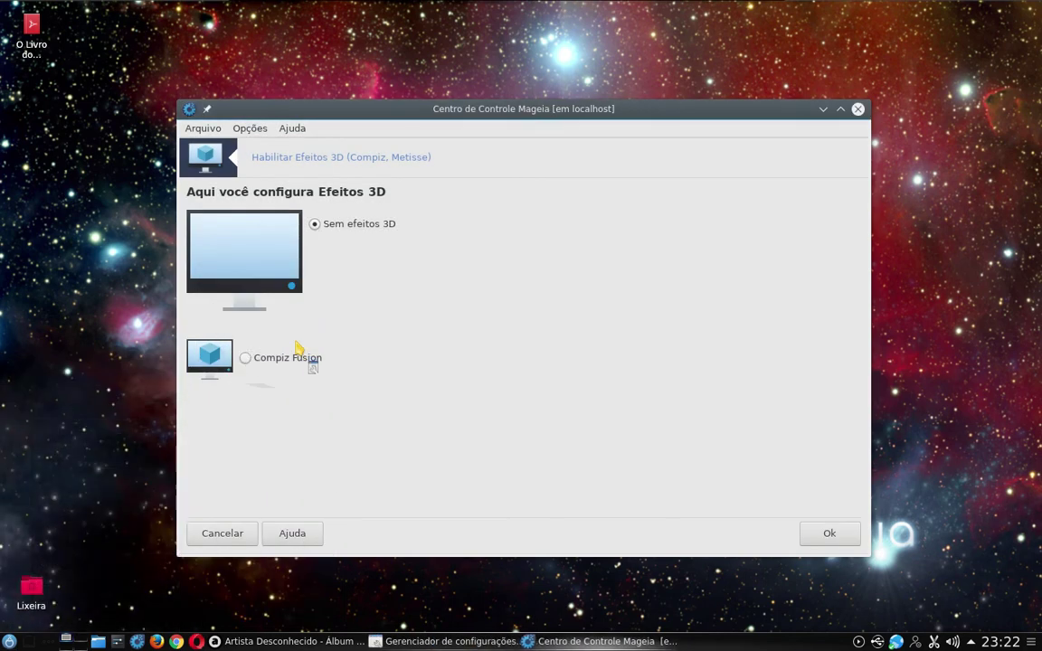
{"action": "left_click", "coordinate": [623, 398]}
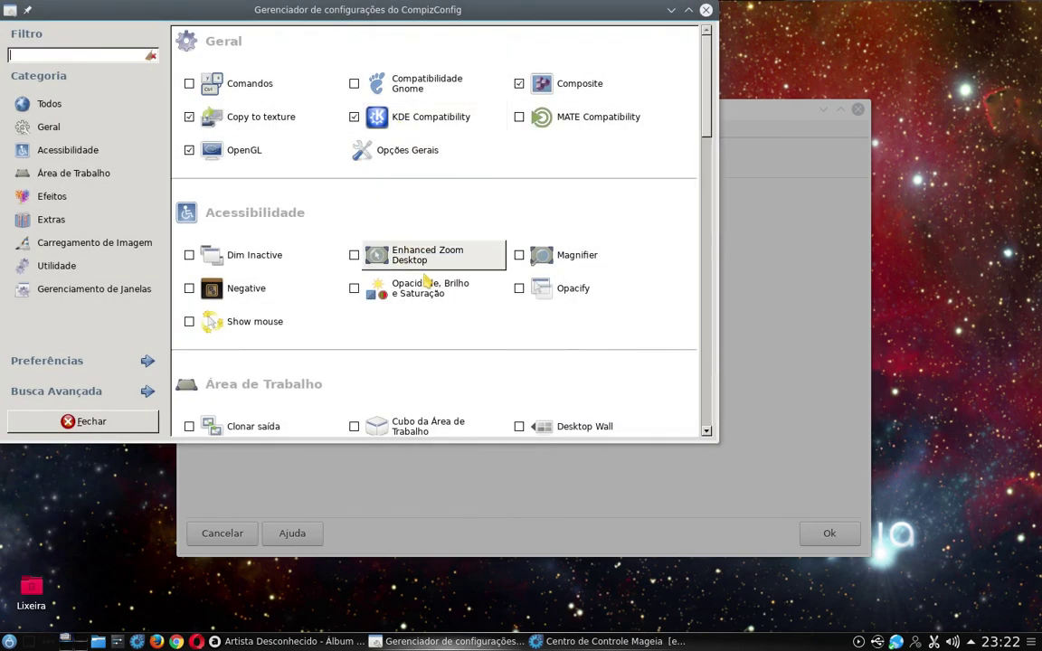
{"action": "scroll", "coordinate": [646, 99], "scroll_direction": "up", "scroll_amount": 5}
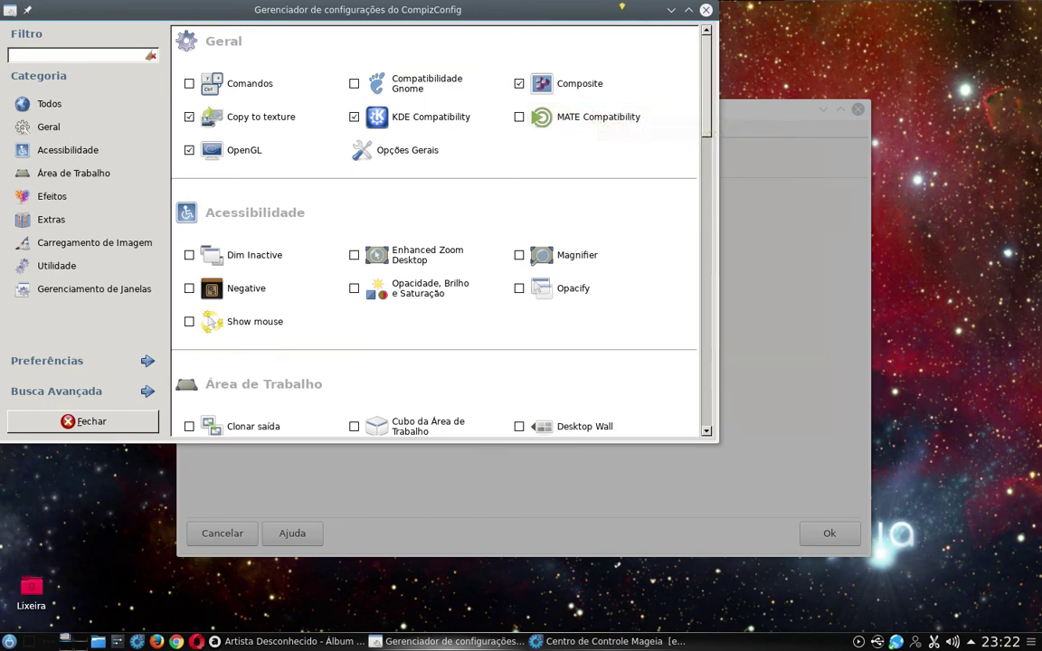
{"action": "left_click", "coordinate": [705, 10]}
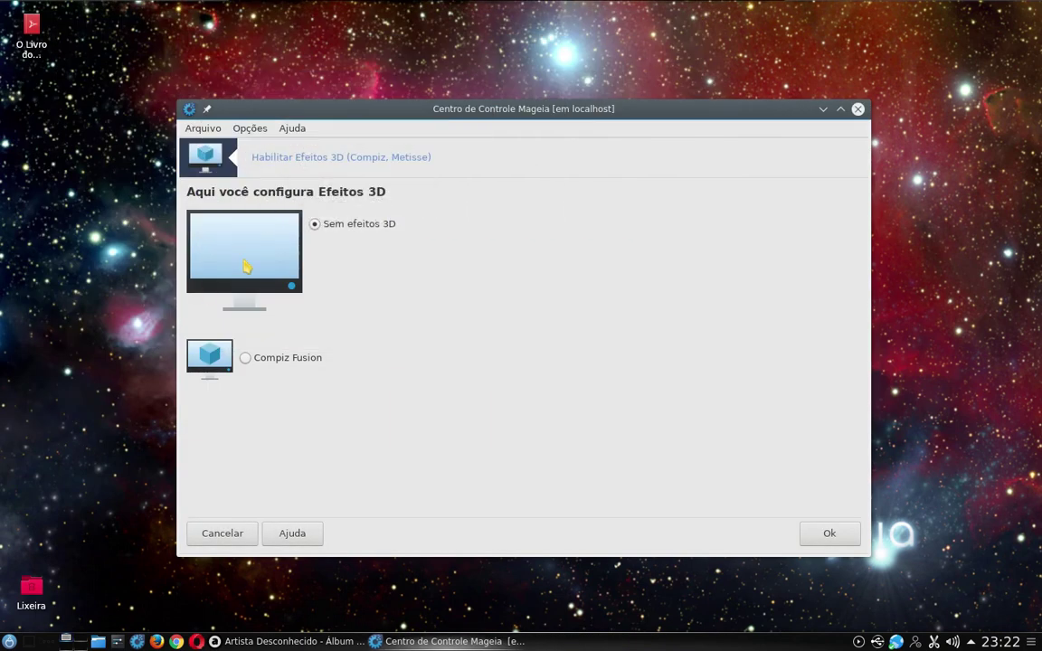
{"action": "left_click", "coordinate": [858, 109]}
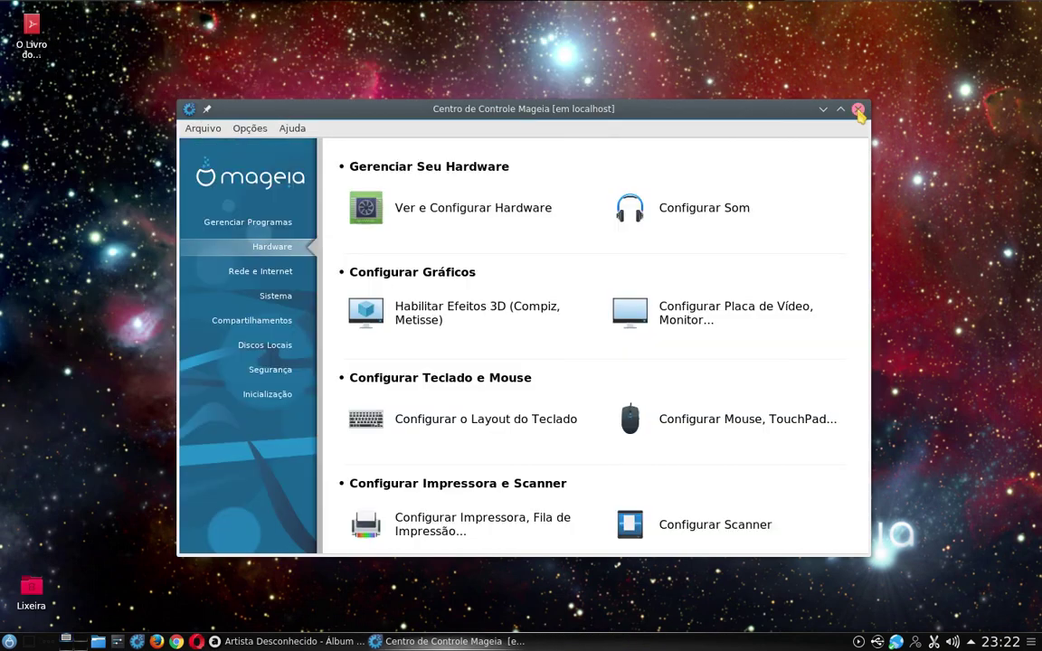
{"action": "left_click", "coordinate": [858, 109]}
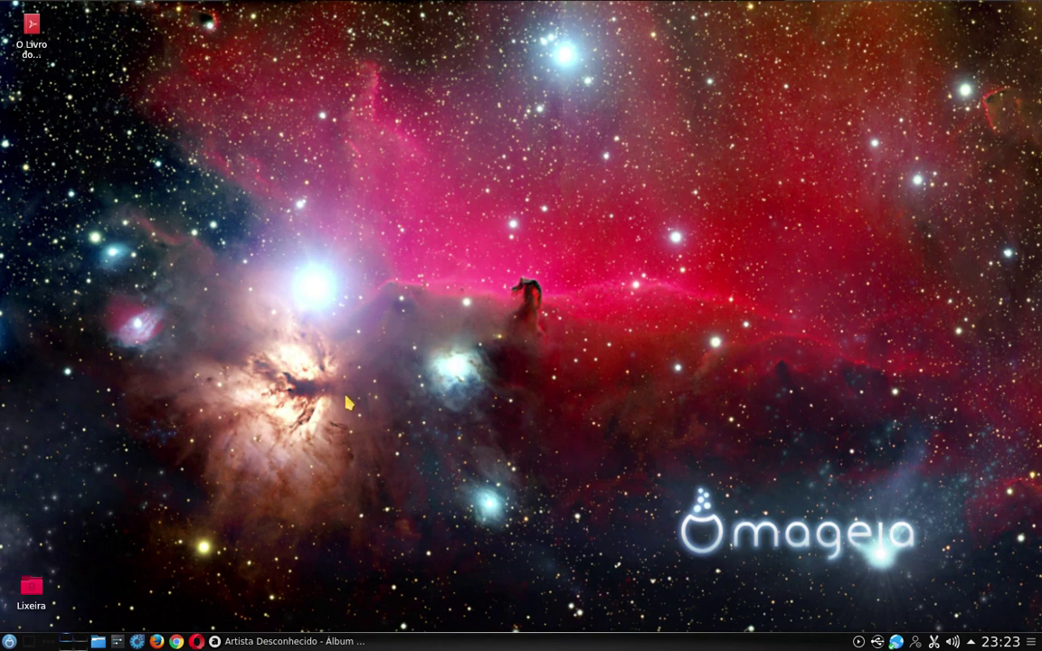
Show and minimise the Audacious player, and open the recording options of SimpleScreenRecorder among the hidden tray items
{"action": "left_click", "coordinate": [271, 642]}
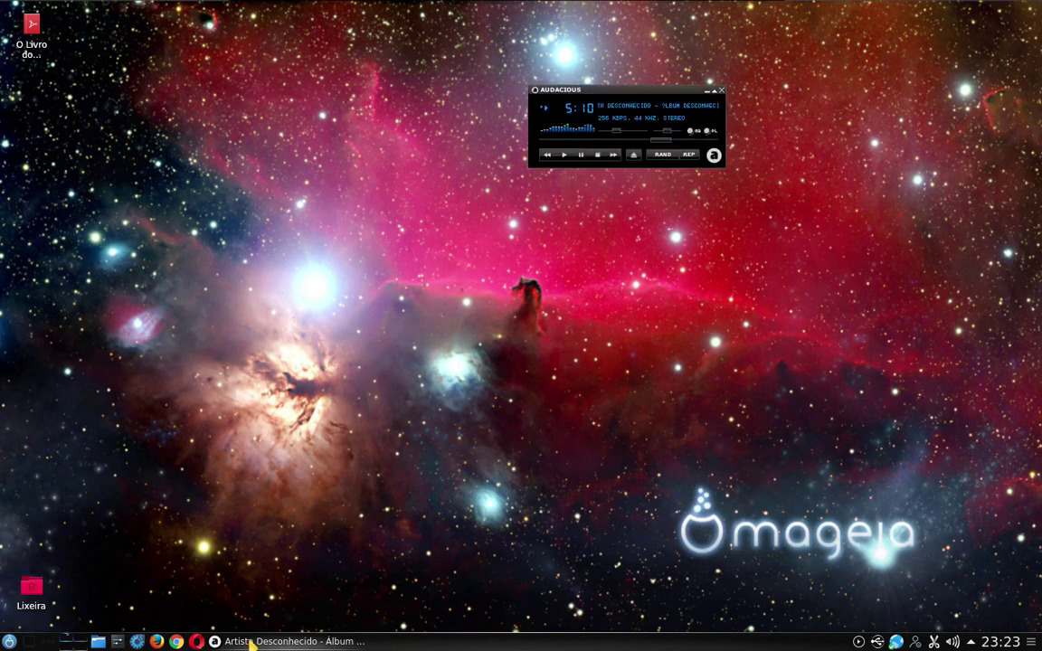
{"action": "left_click", "coordinate": [272, 643]}
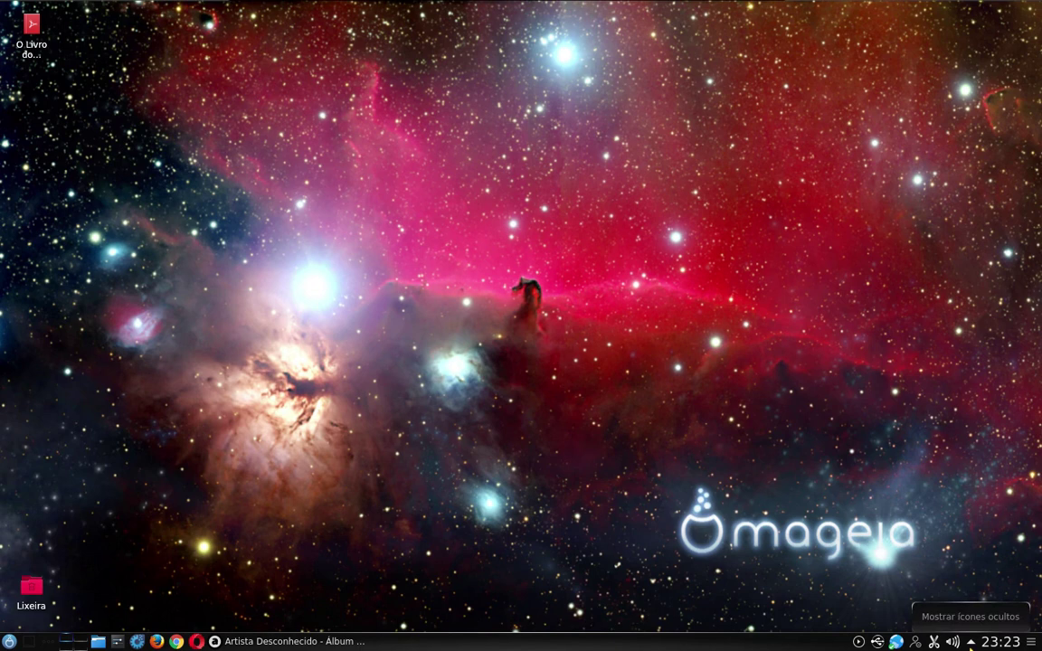
{"action": "left_click", "coordinate": [972, 644]}
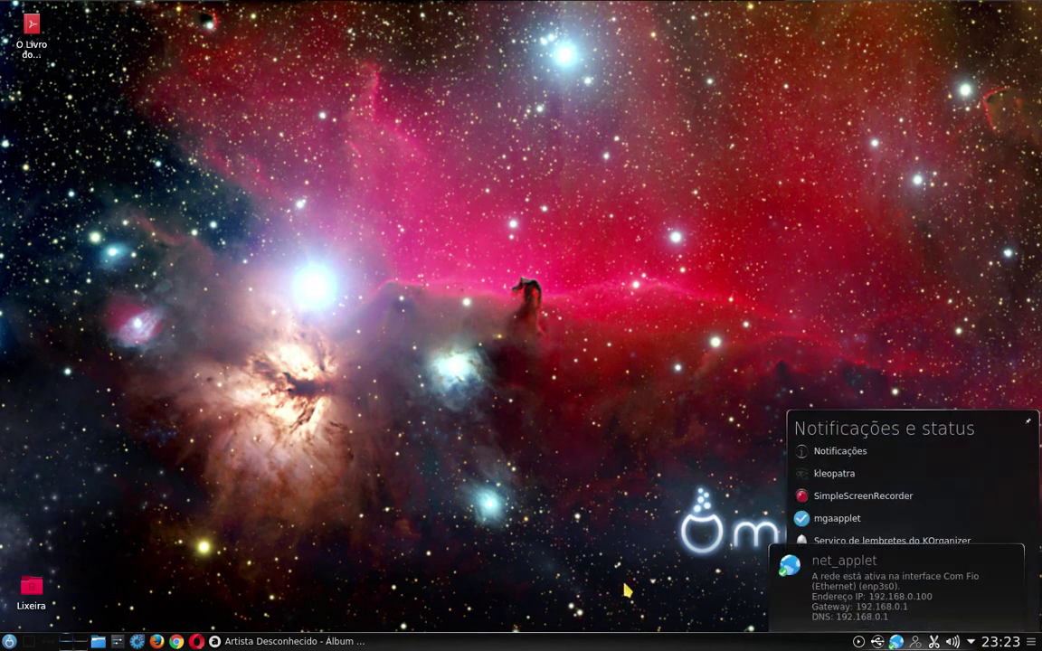
{"action": "right_click", "coordinate": [851, 498]}
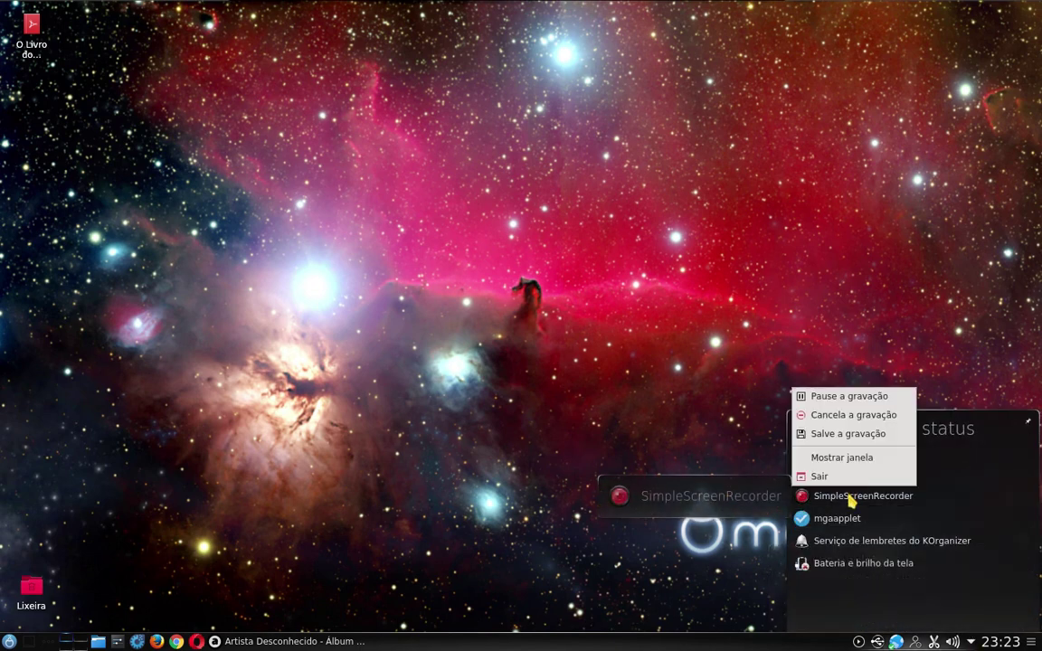